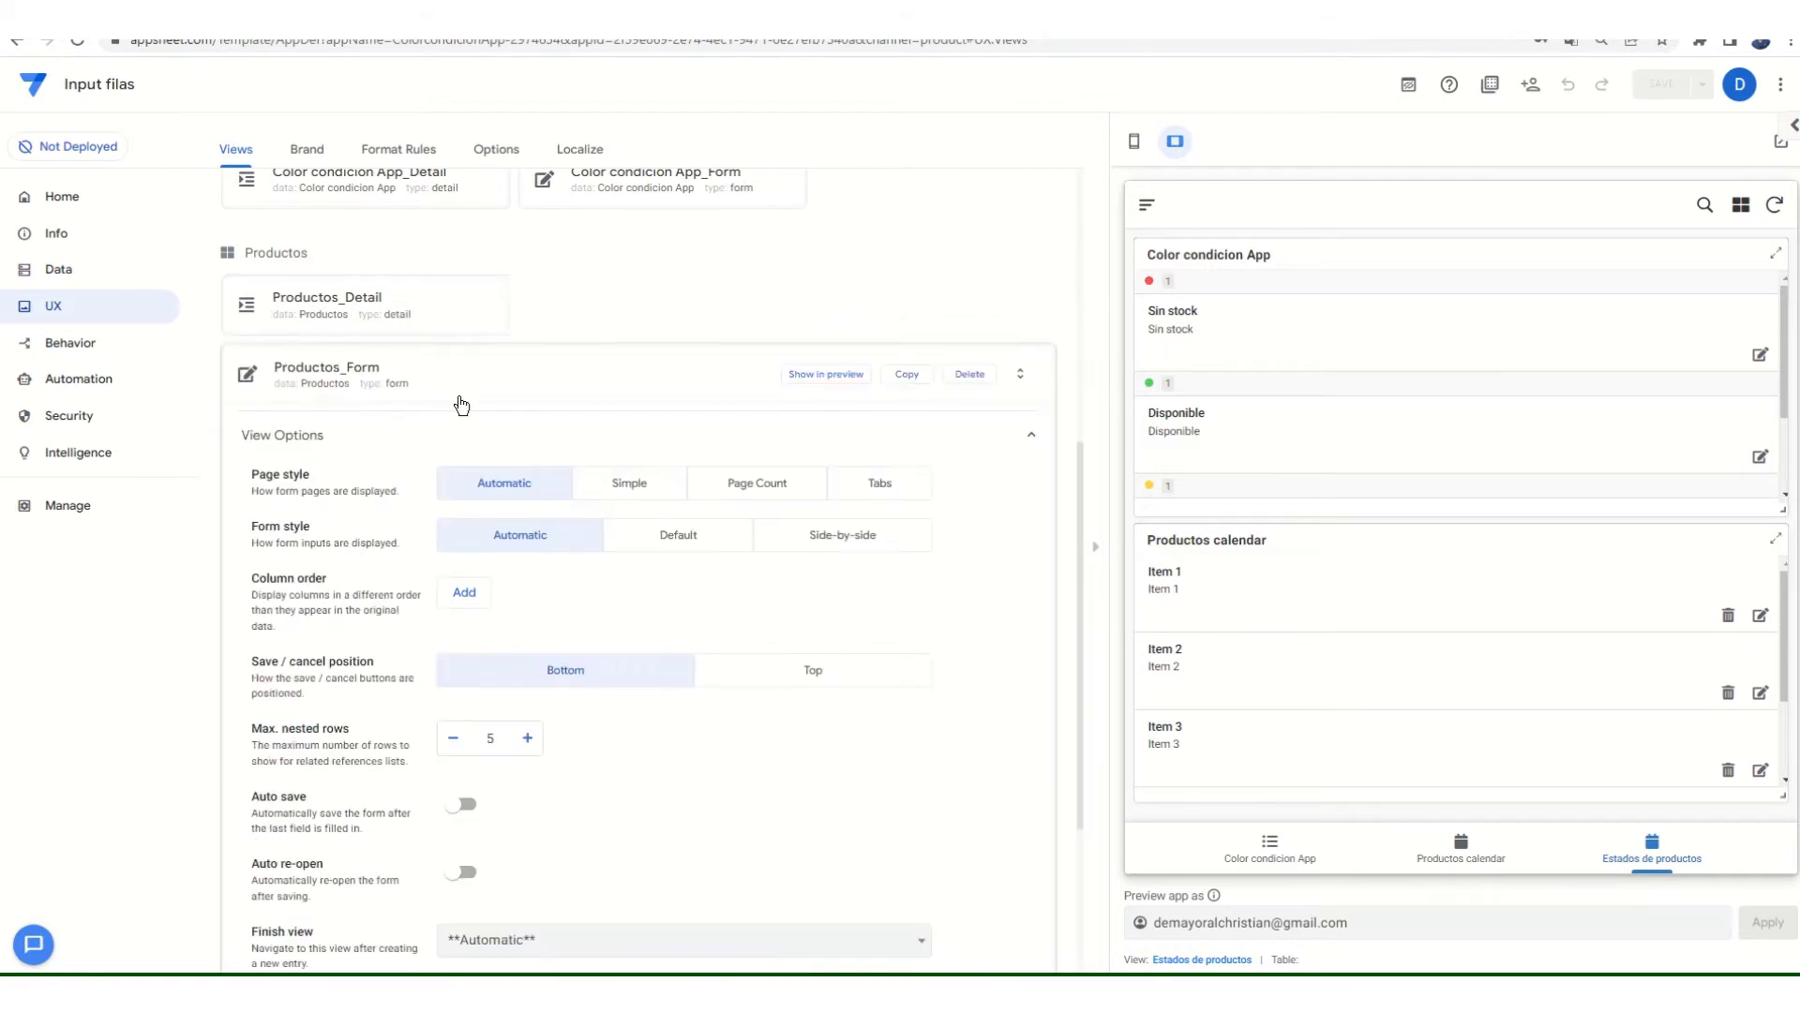
scroll(272, 670, "up", 10)
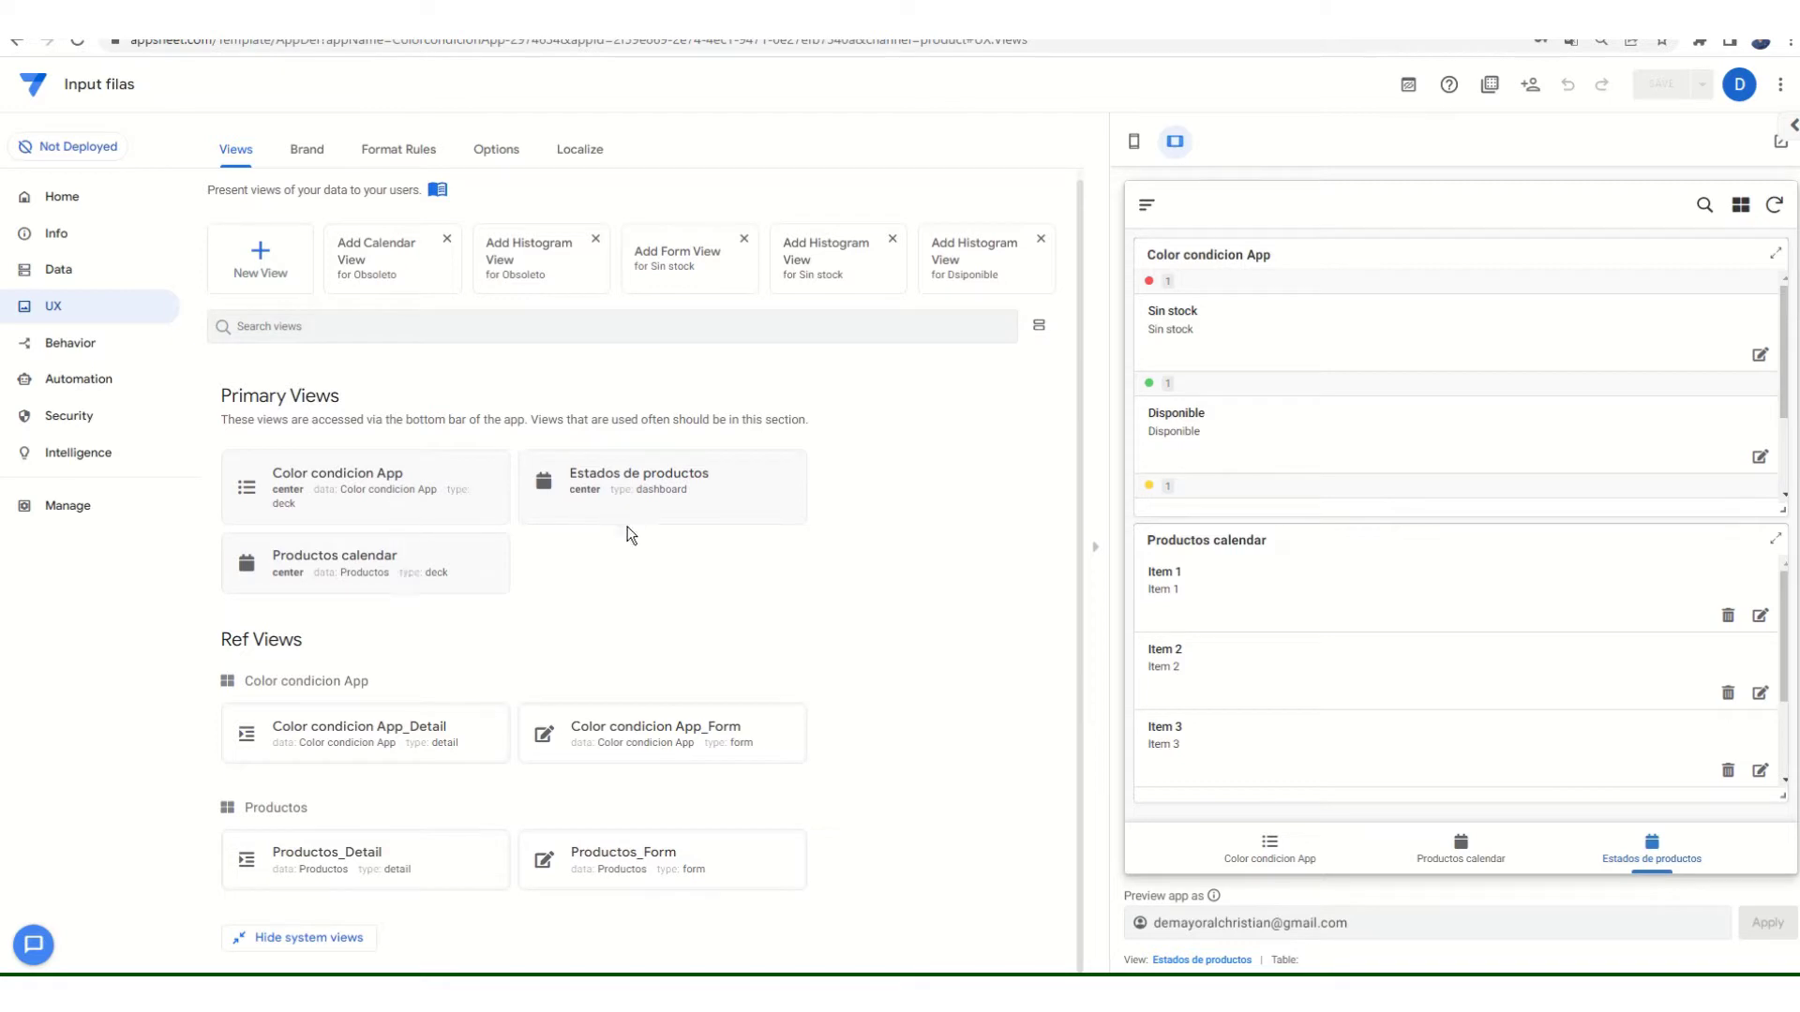
left_click(690, 484)
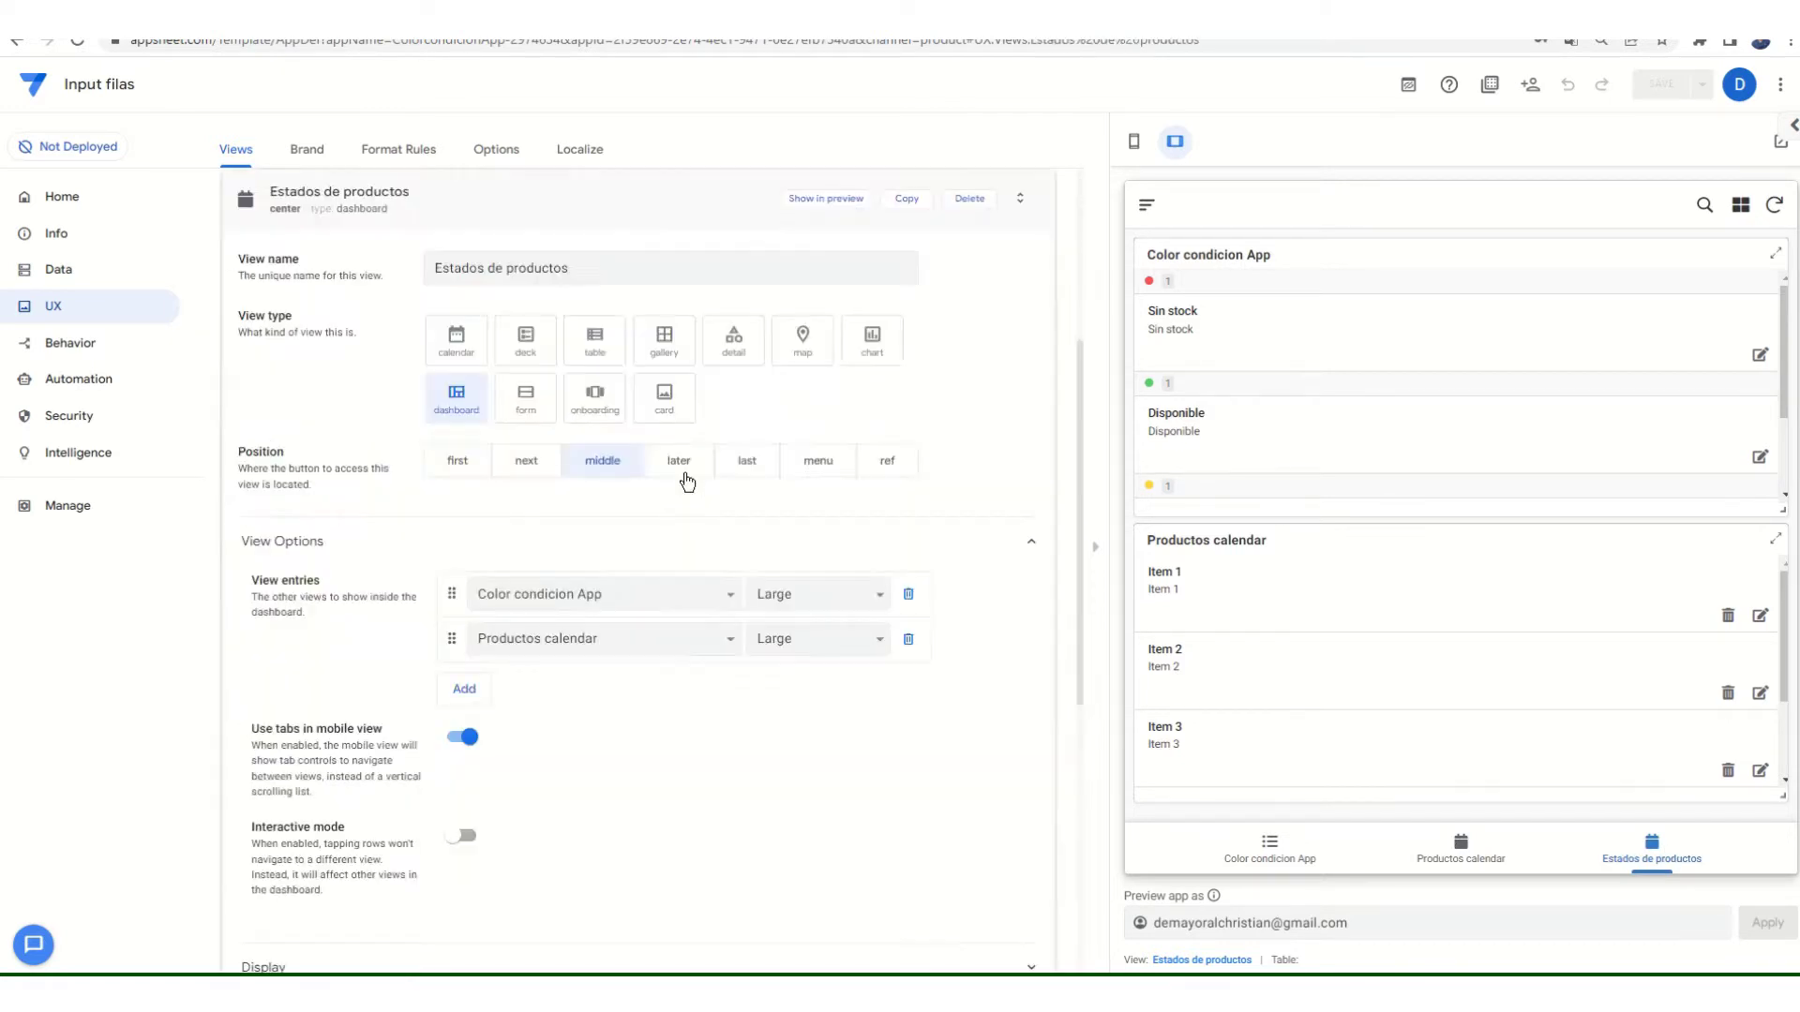
left_click(463, 699)
left_click(548, 688)
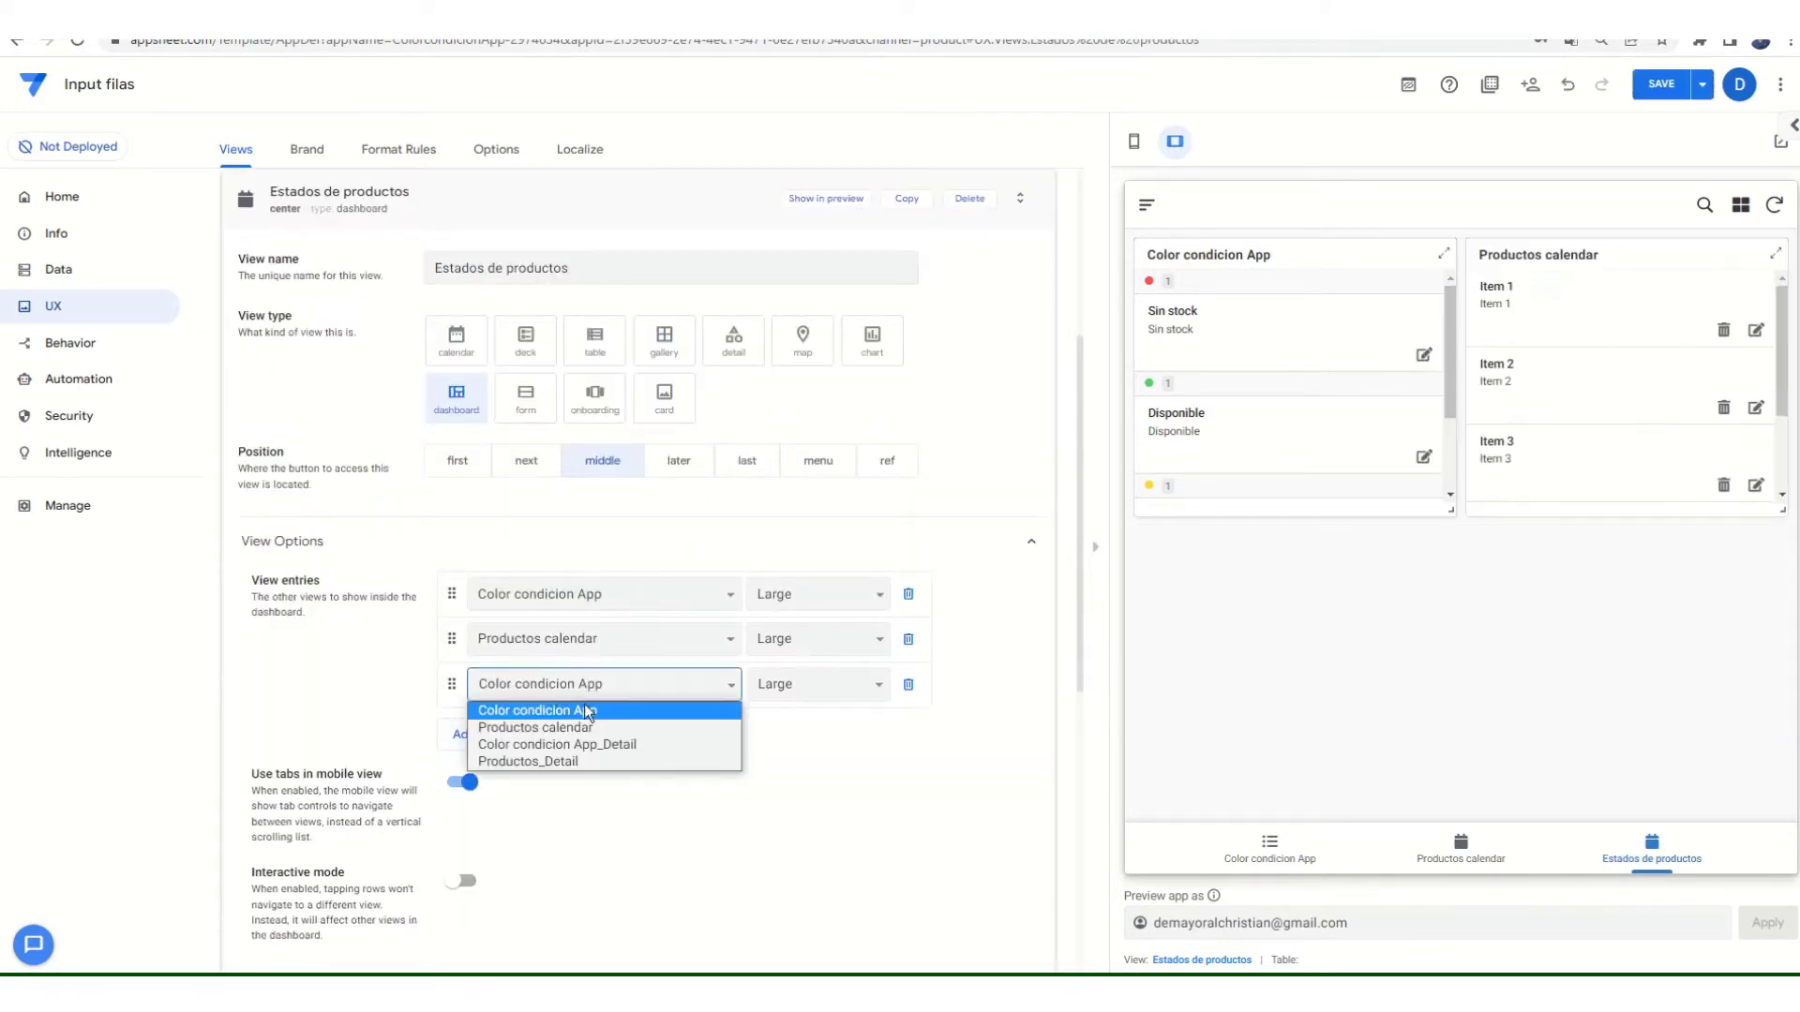
left_click(914, 693)
left_click(908, 685)
scroll(561, 604, "up", 4)
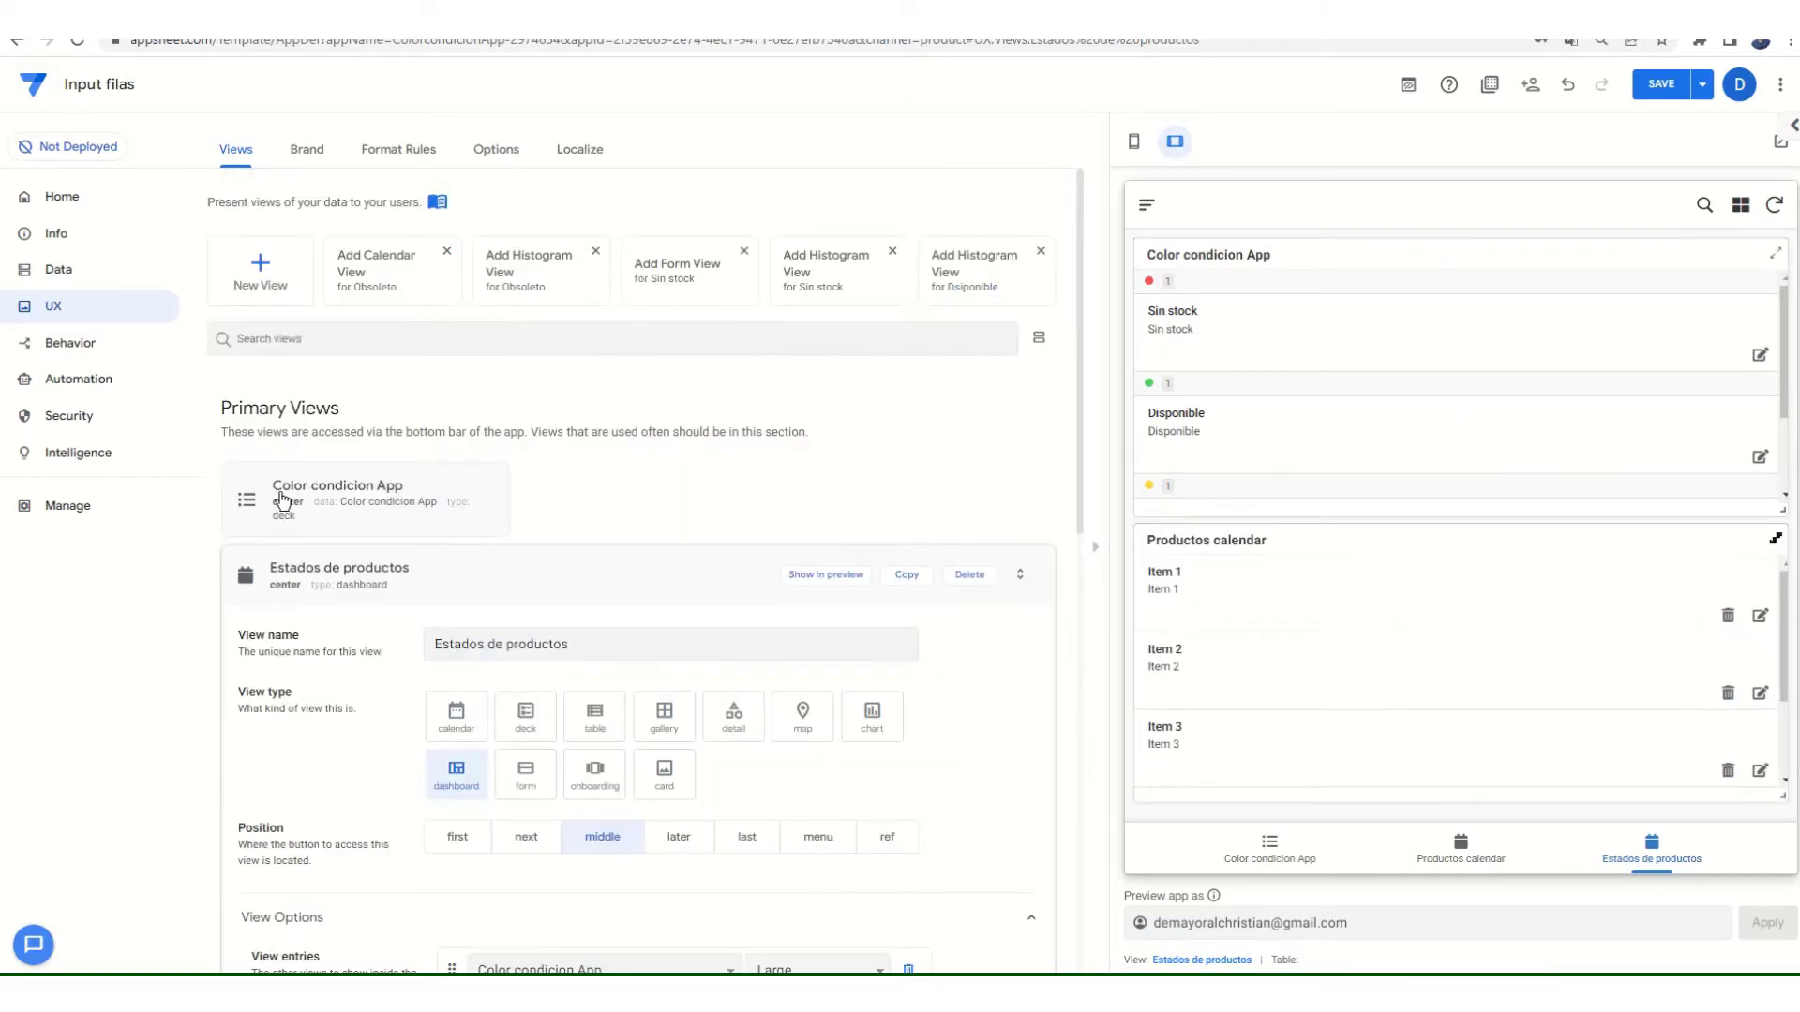
- Add a view for the Obsoleto slice, name it Obsoleto, and set its view type to table
key("alt+Tab")
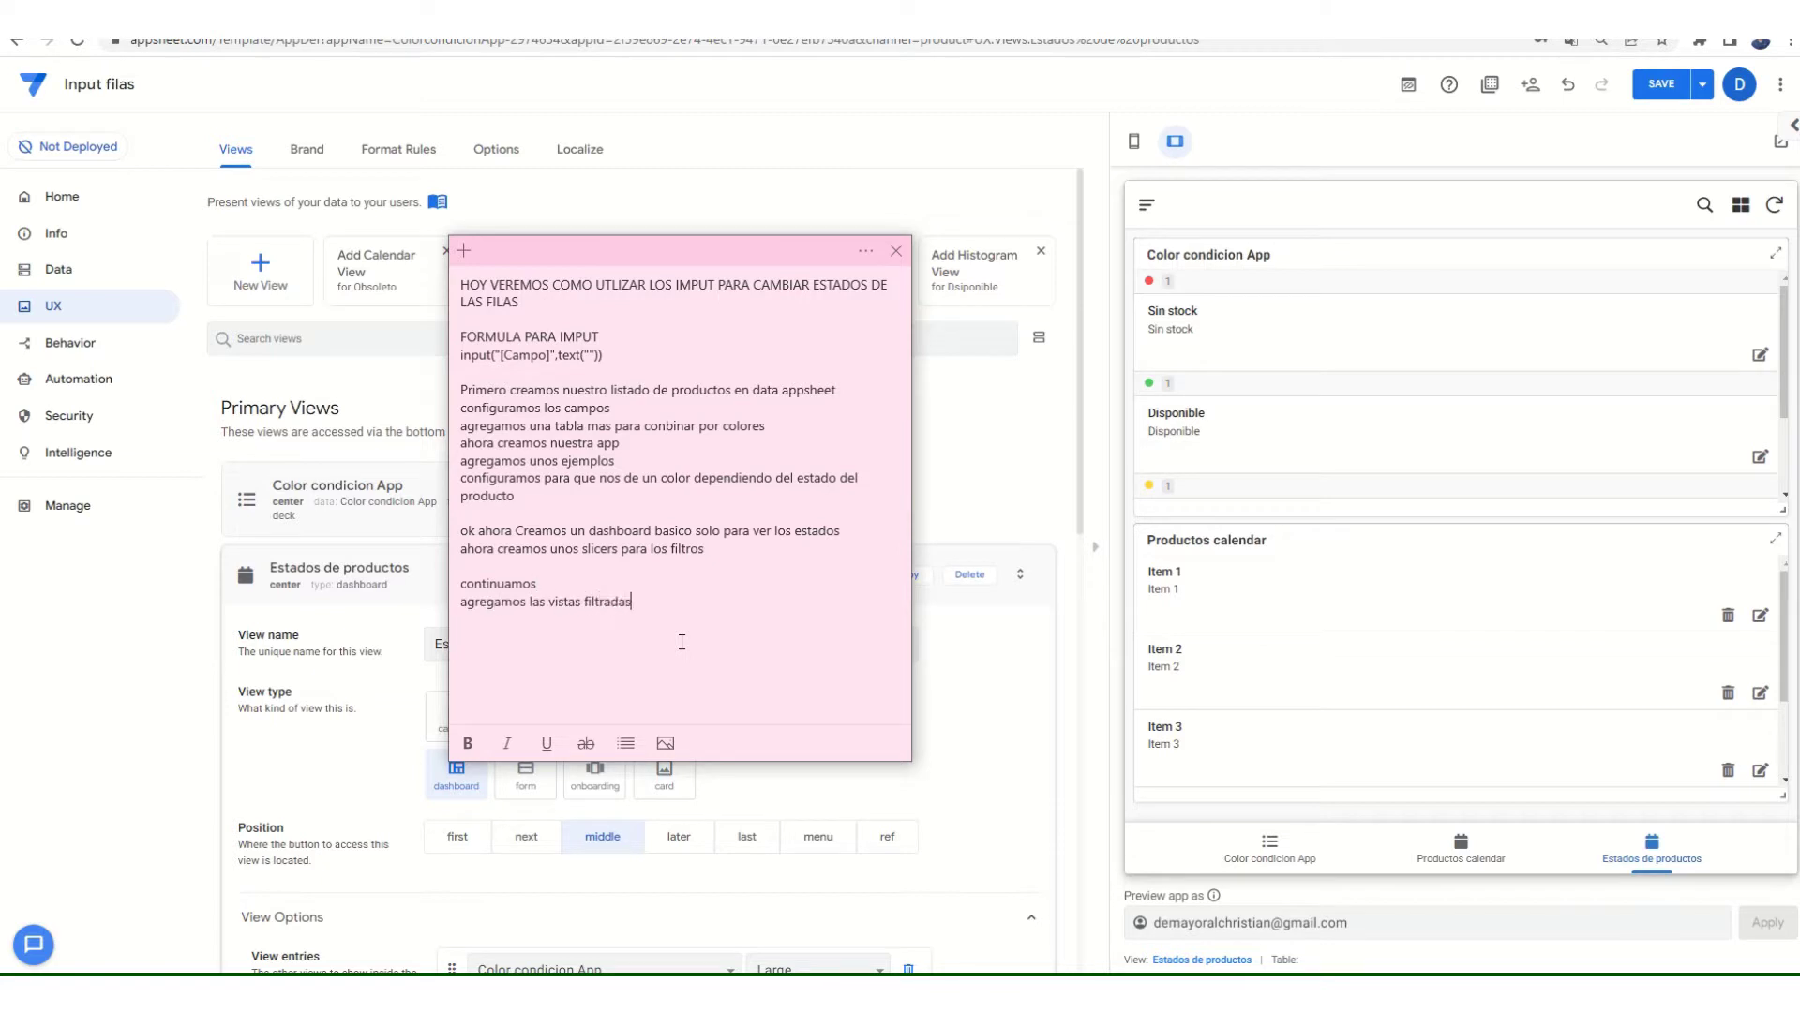
left_click(954, 487)
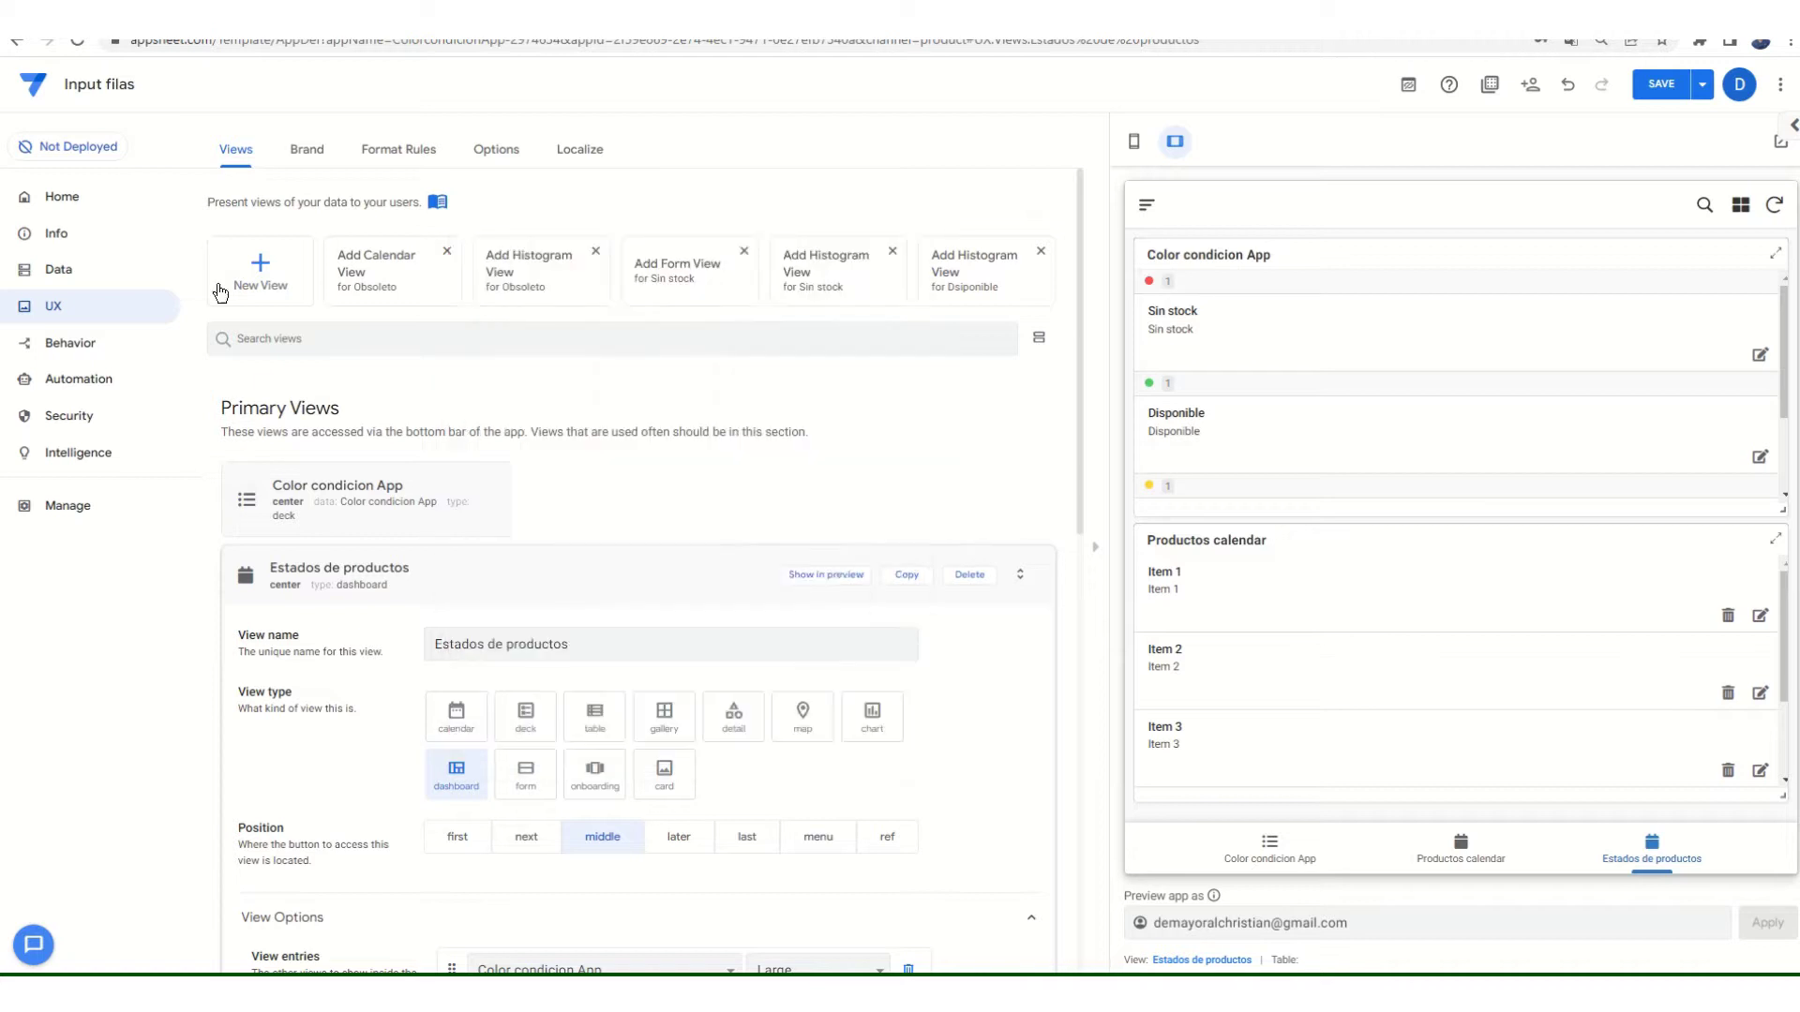
left_click(281, 278)
left_click(498, 338)
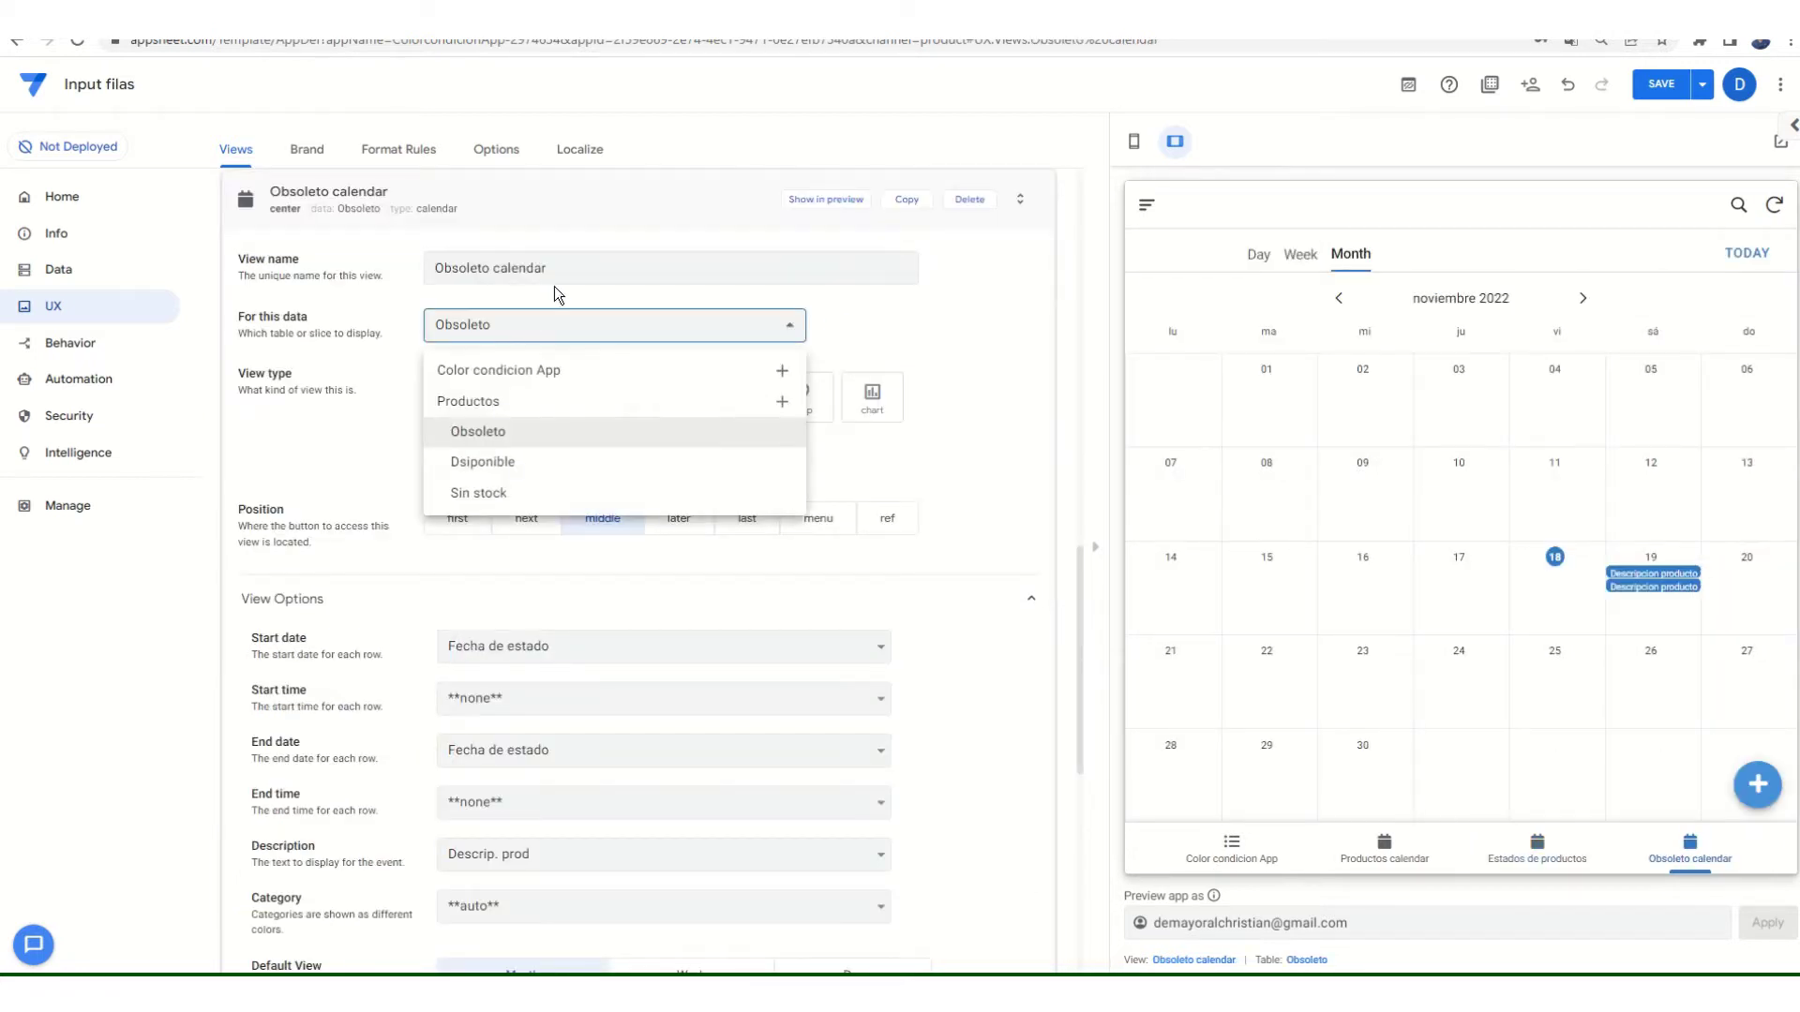
left_click(643, 266)
left_click_drag(547, 268, 486, 278)
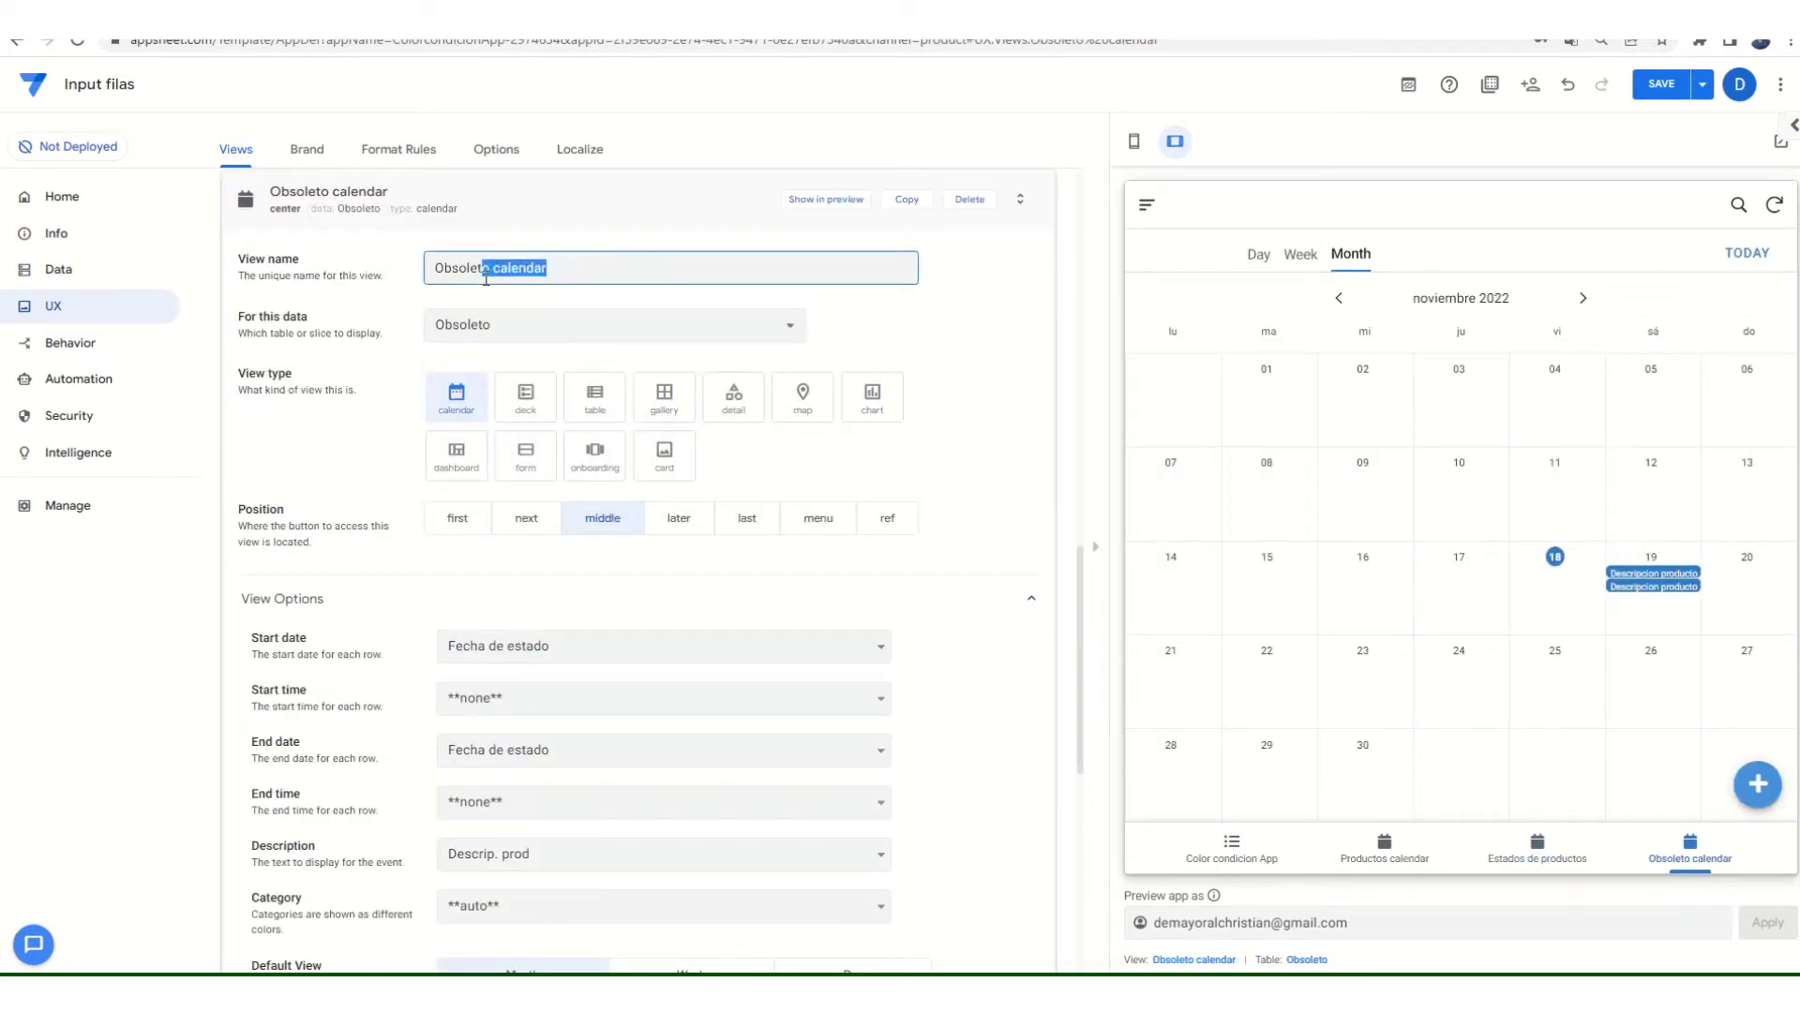
key("BackSpace")
left_click(611, 402)
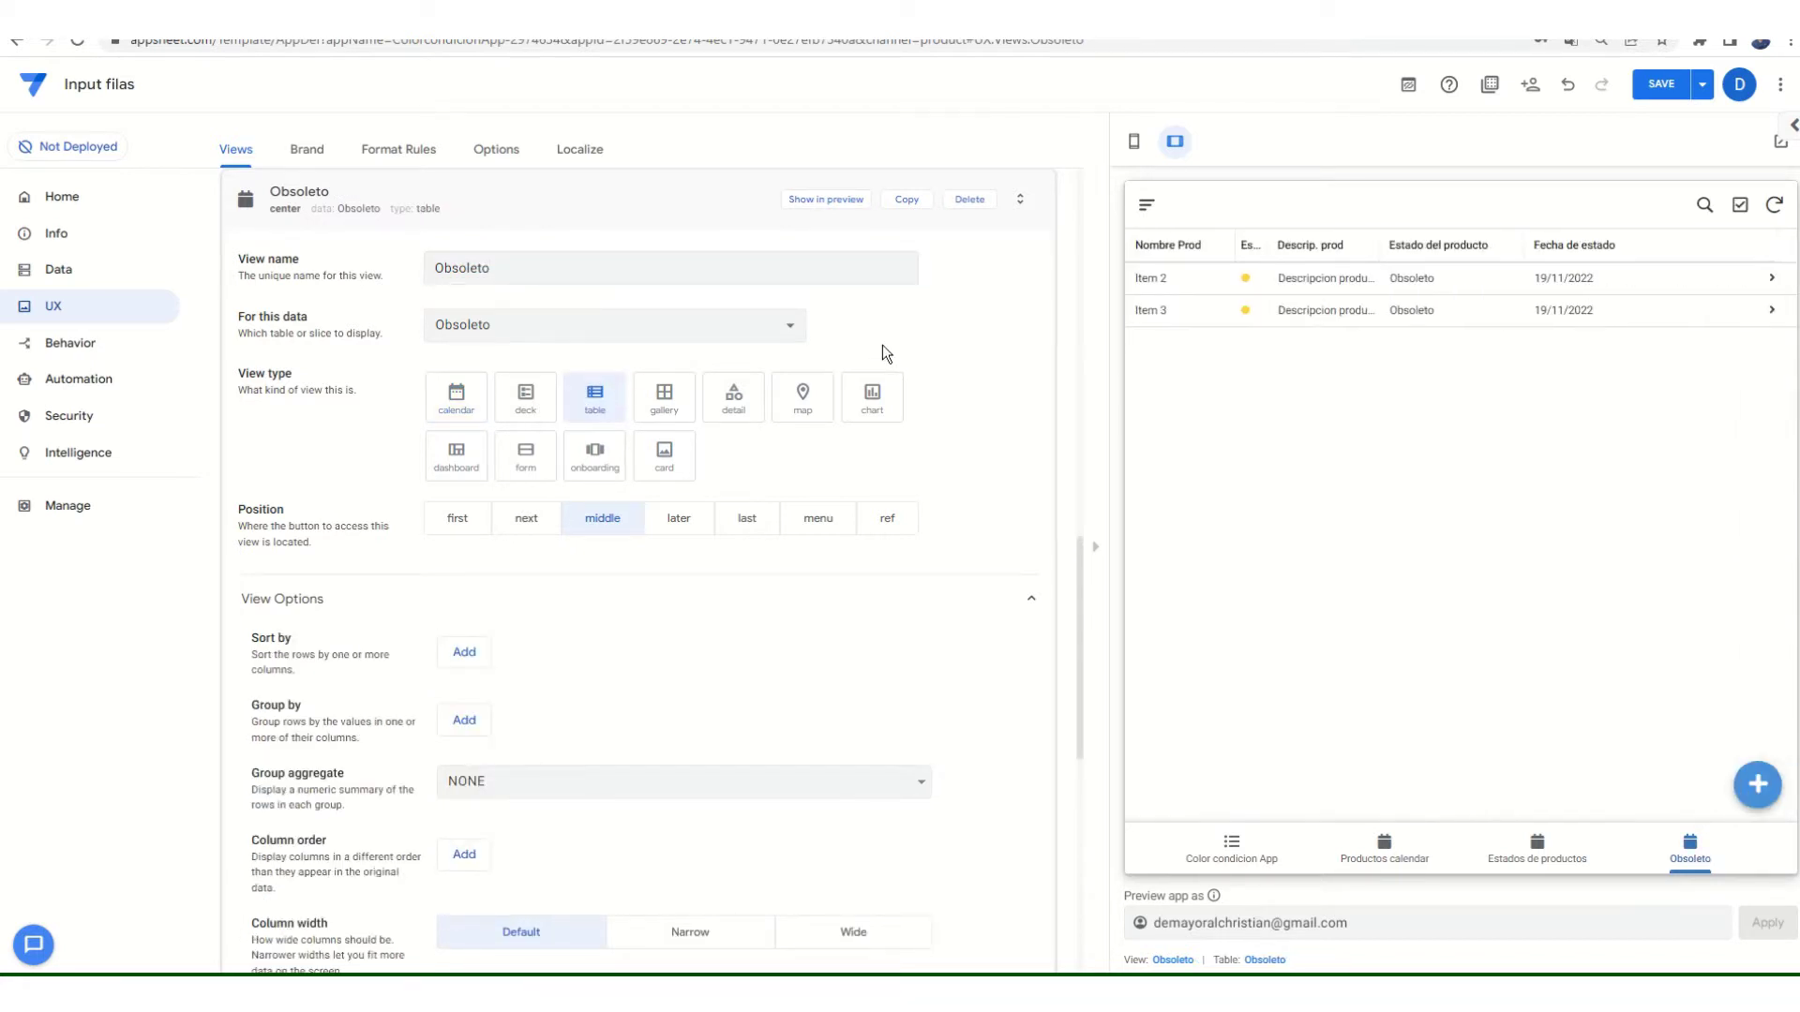
scroll(636, 671, "down", 2)
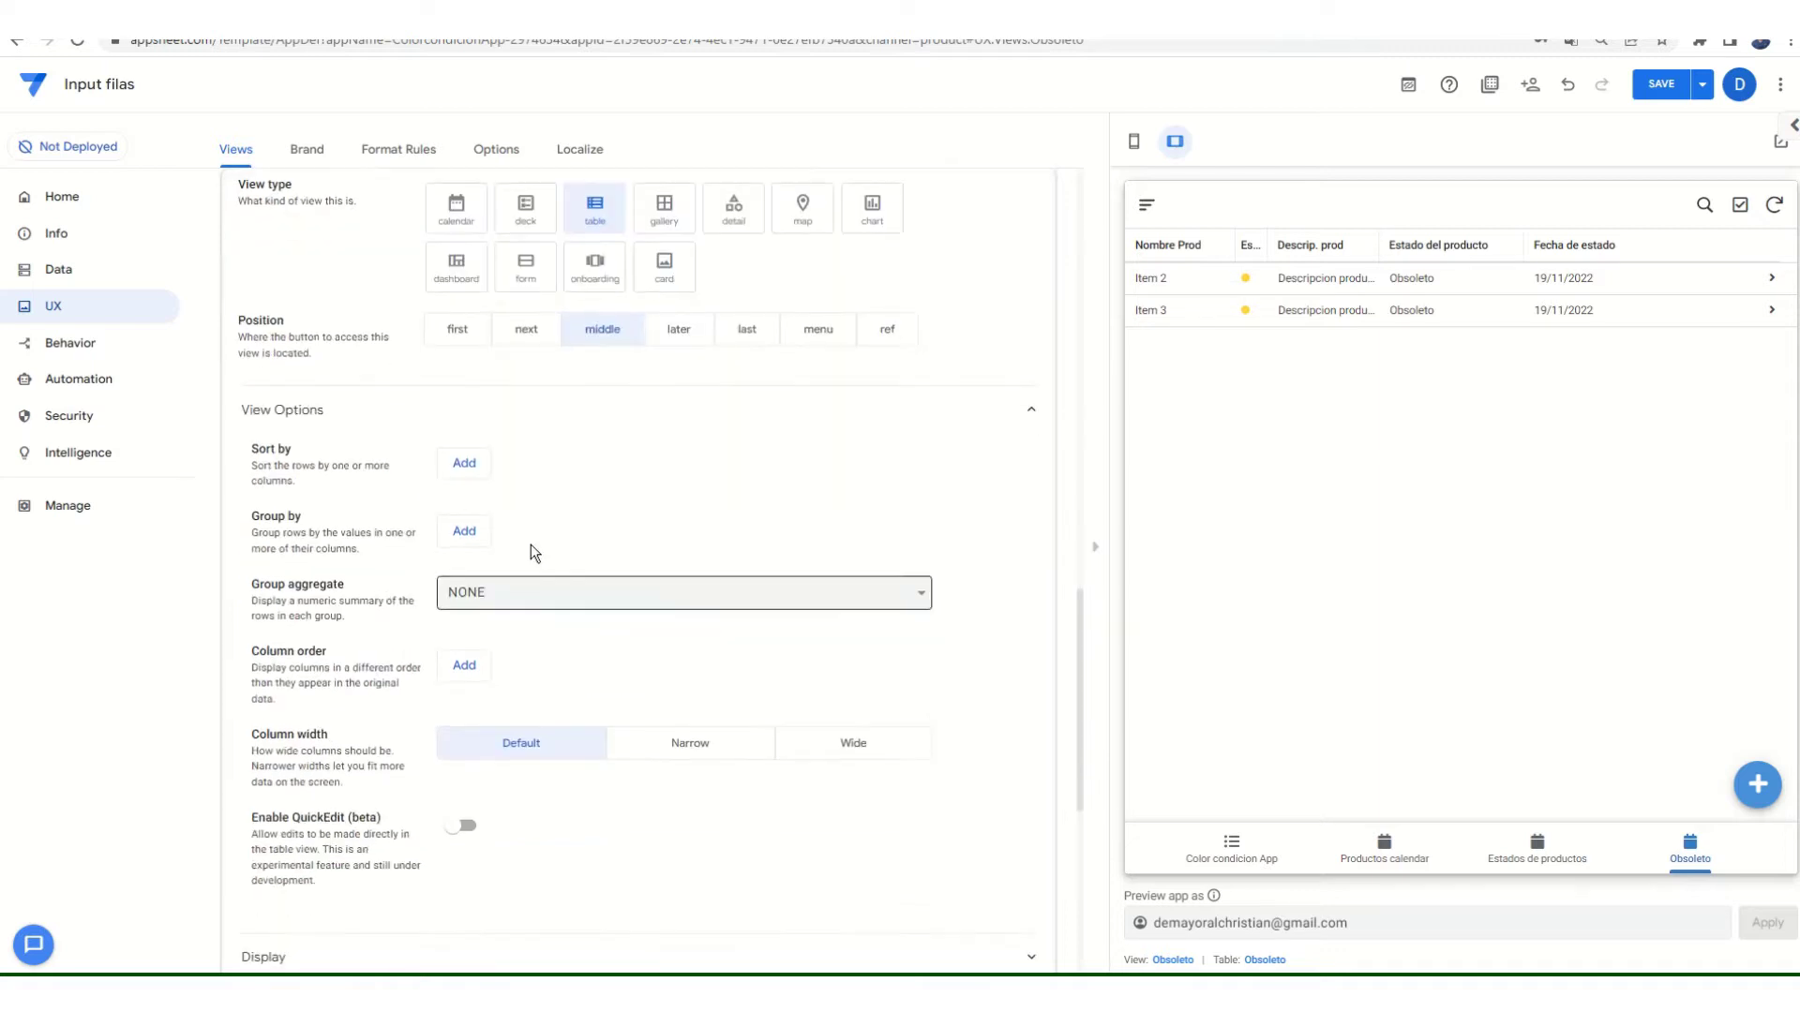
left_click(466, 473)
left_click(611, 469)
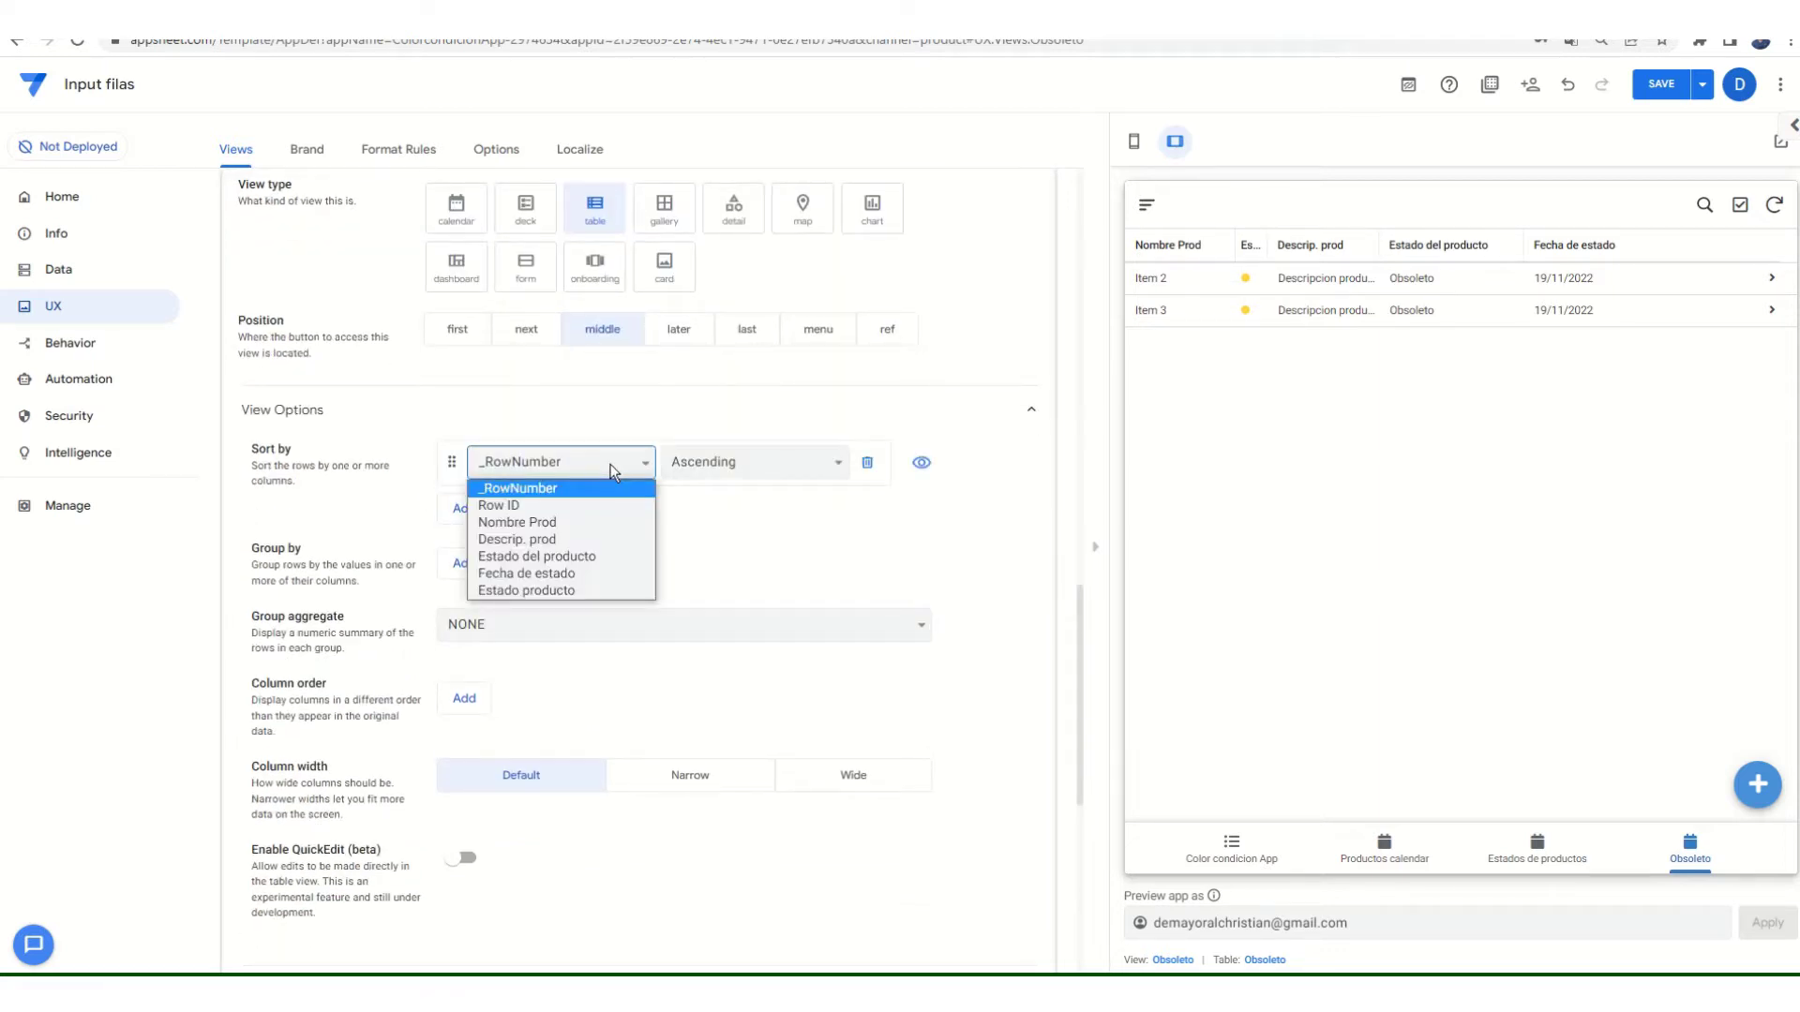
left_click(614, 471)
left_click(868, 463)
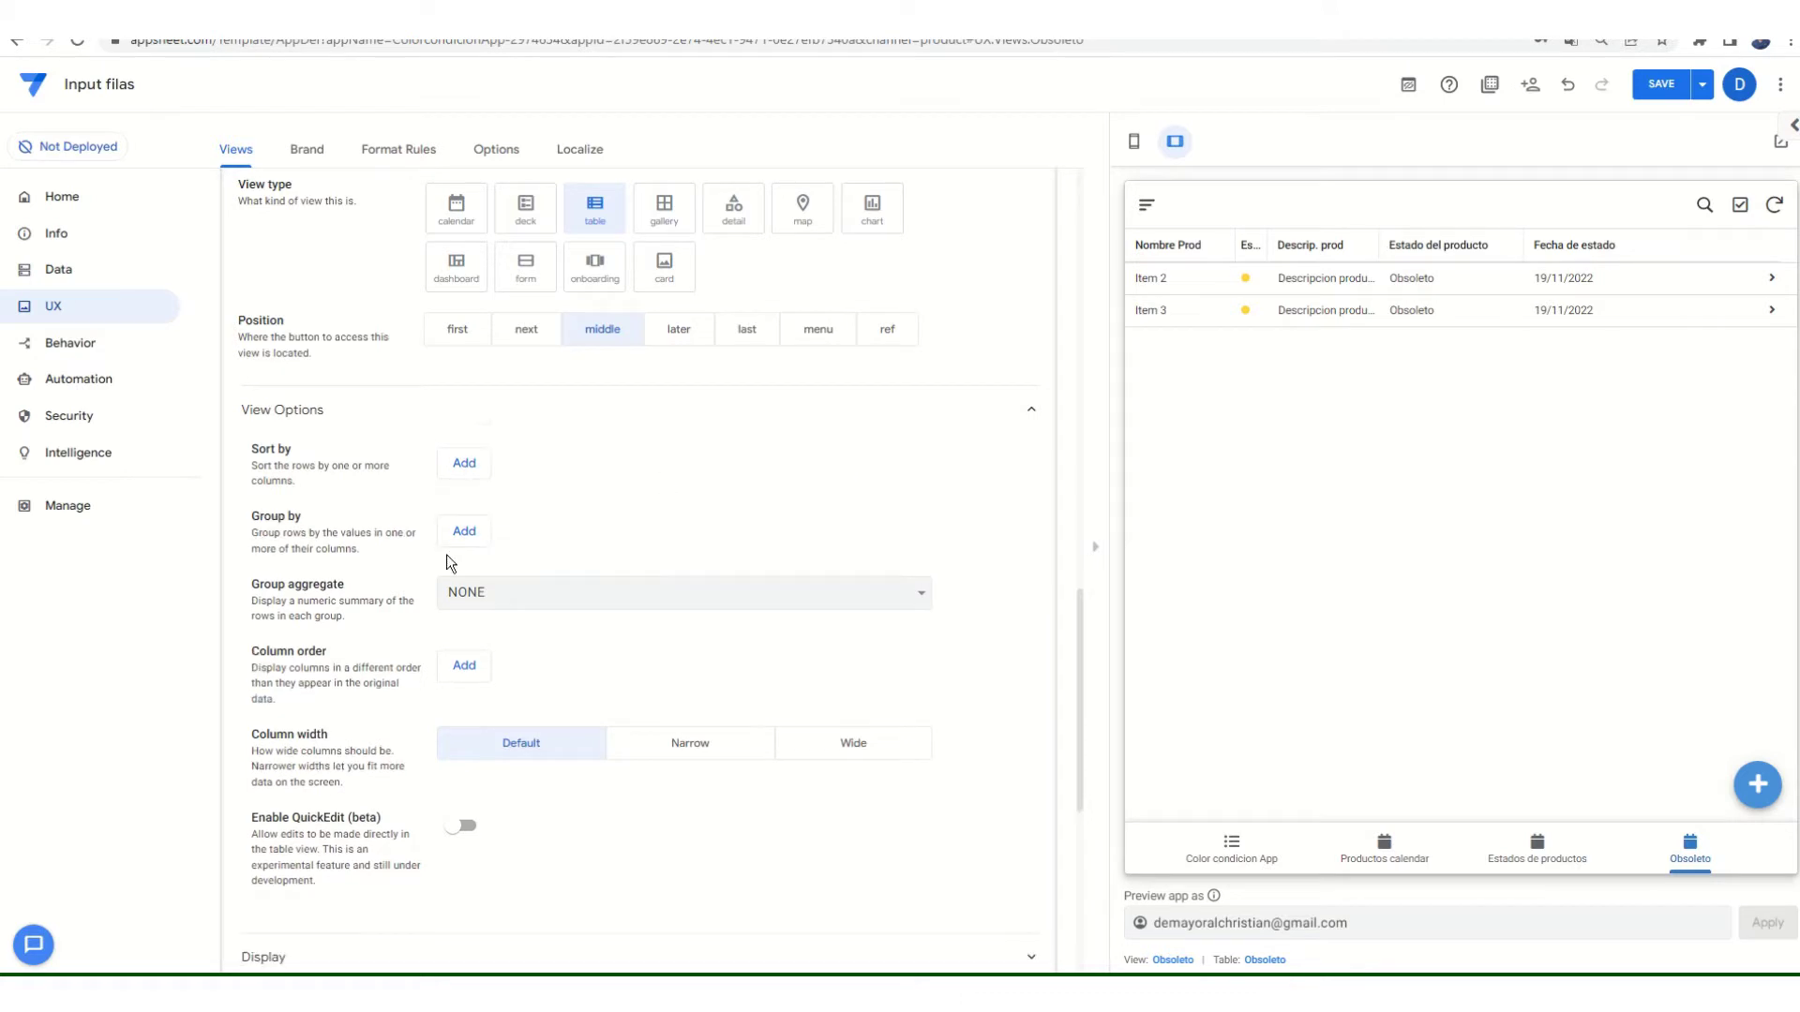
- Group the rows of the Obsoleto table view by Fecha de estado in ascending order
left_click(464, 531)
left_click(562, 529)
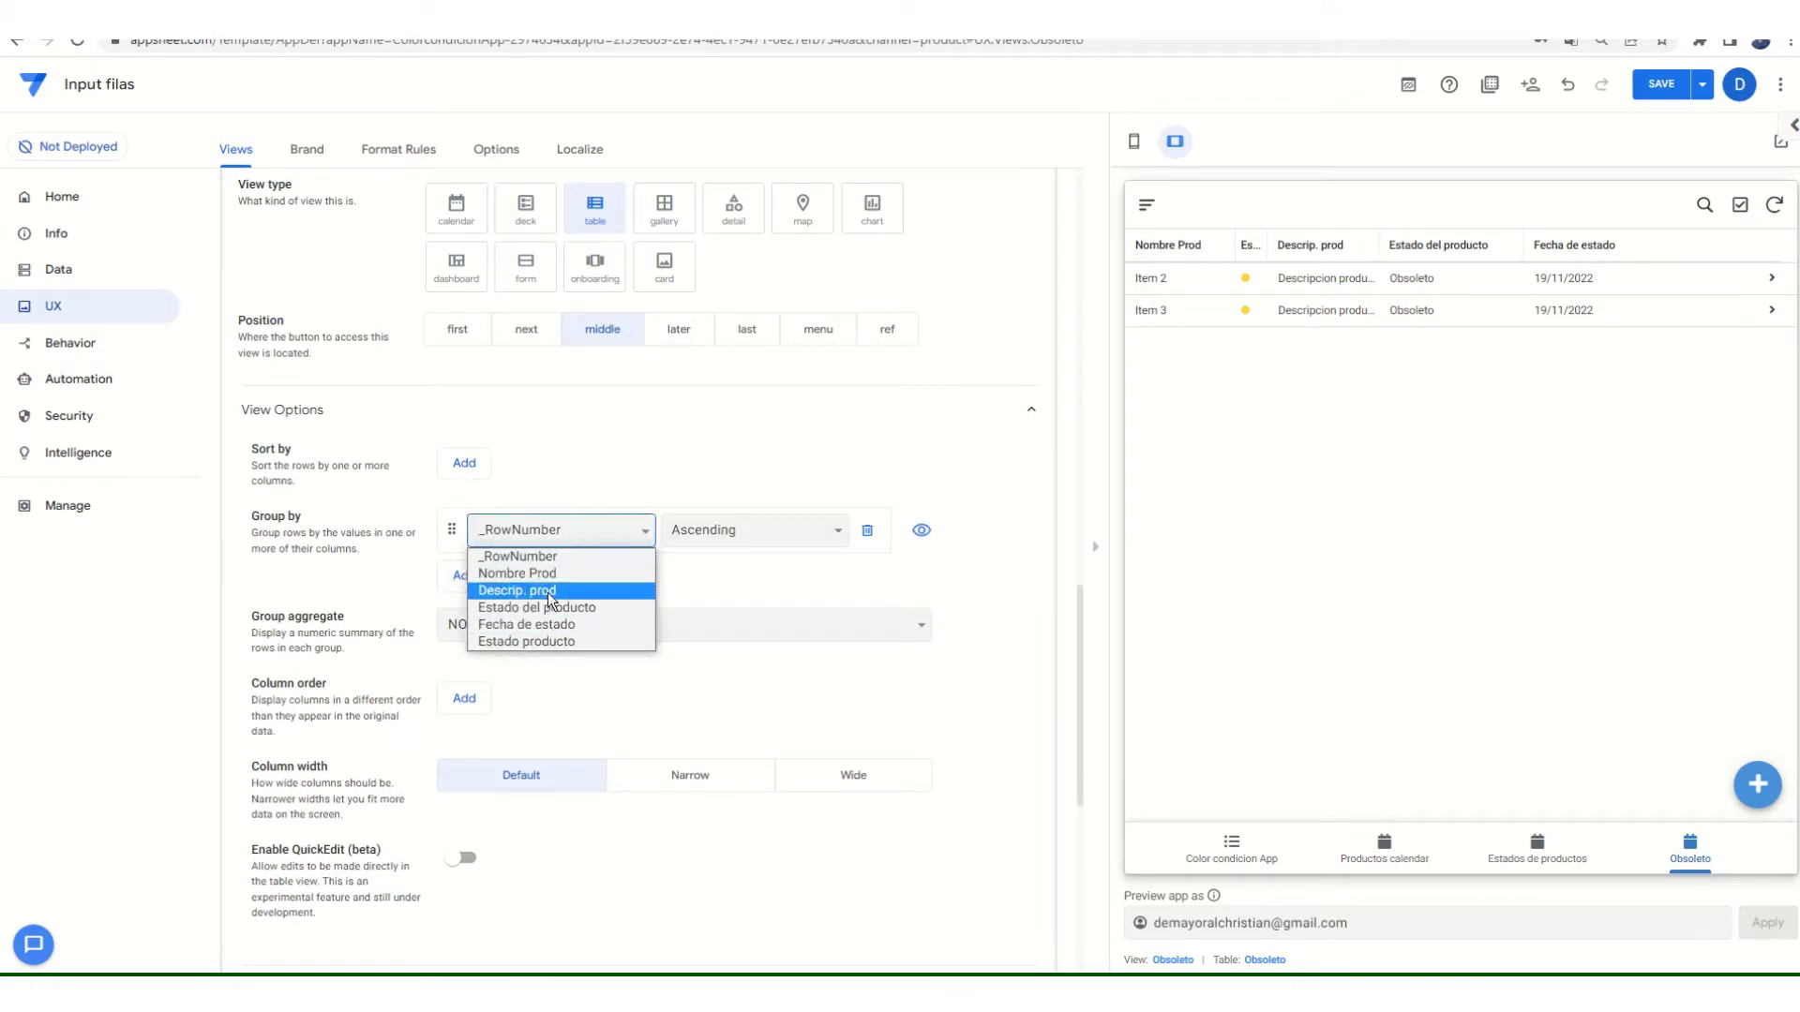
left_click(549, 640)
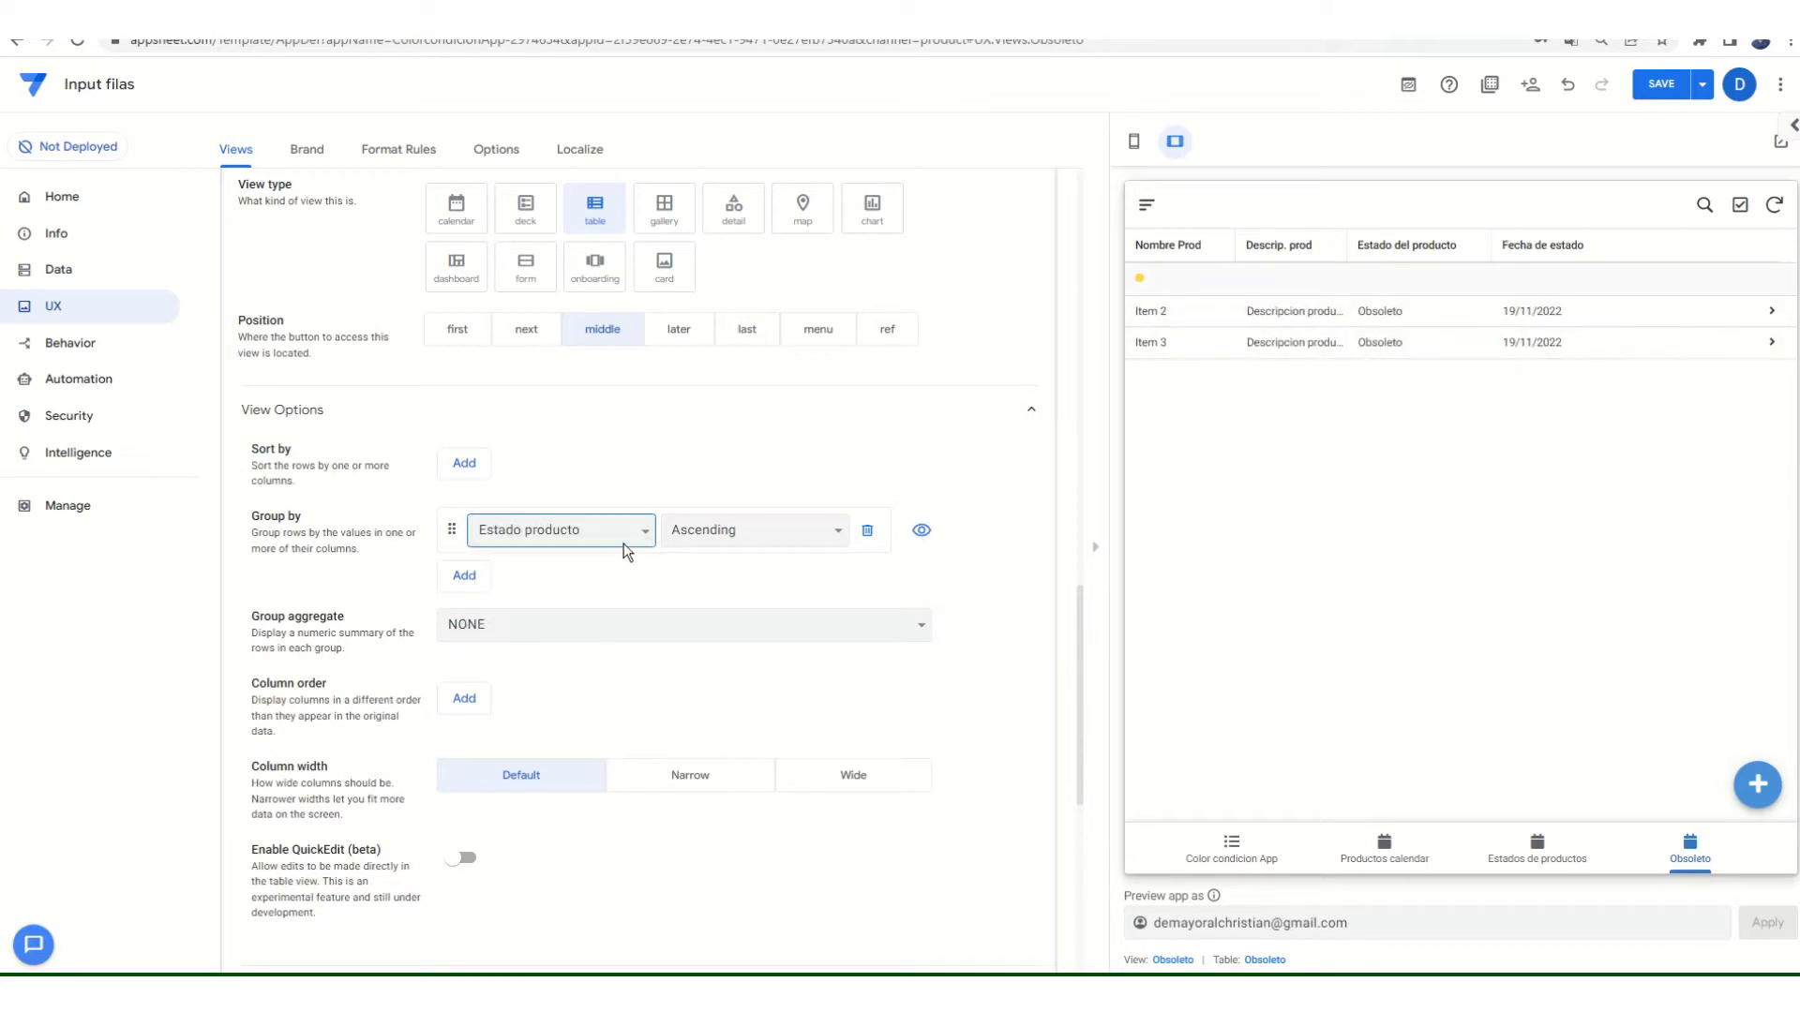
left_click(623, 541)
left_click(565, 623)
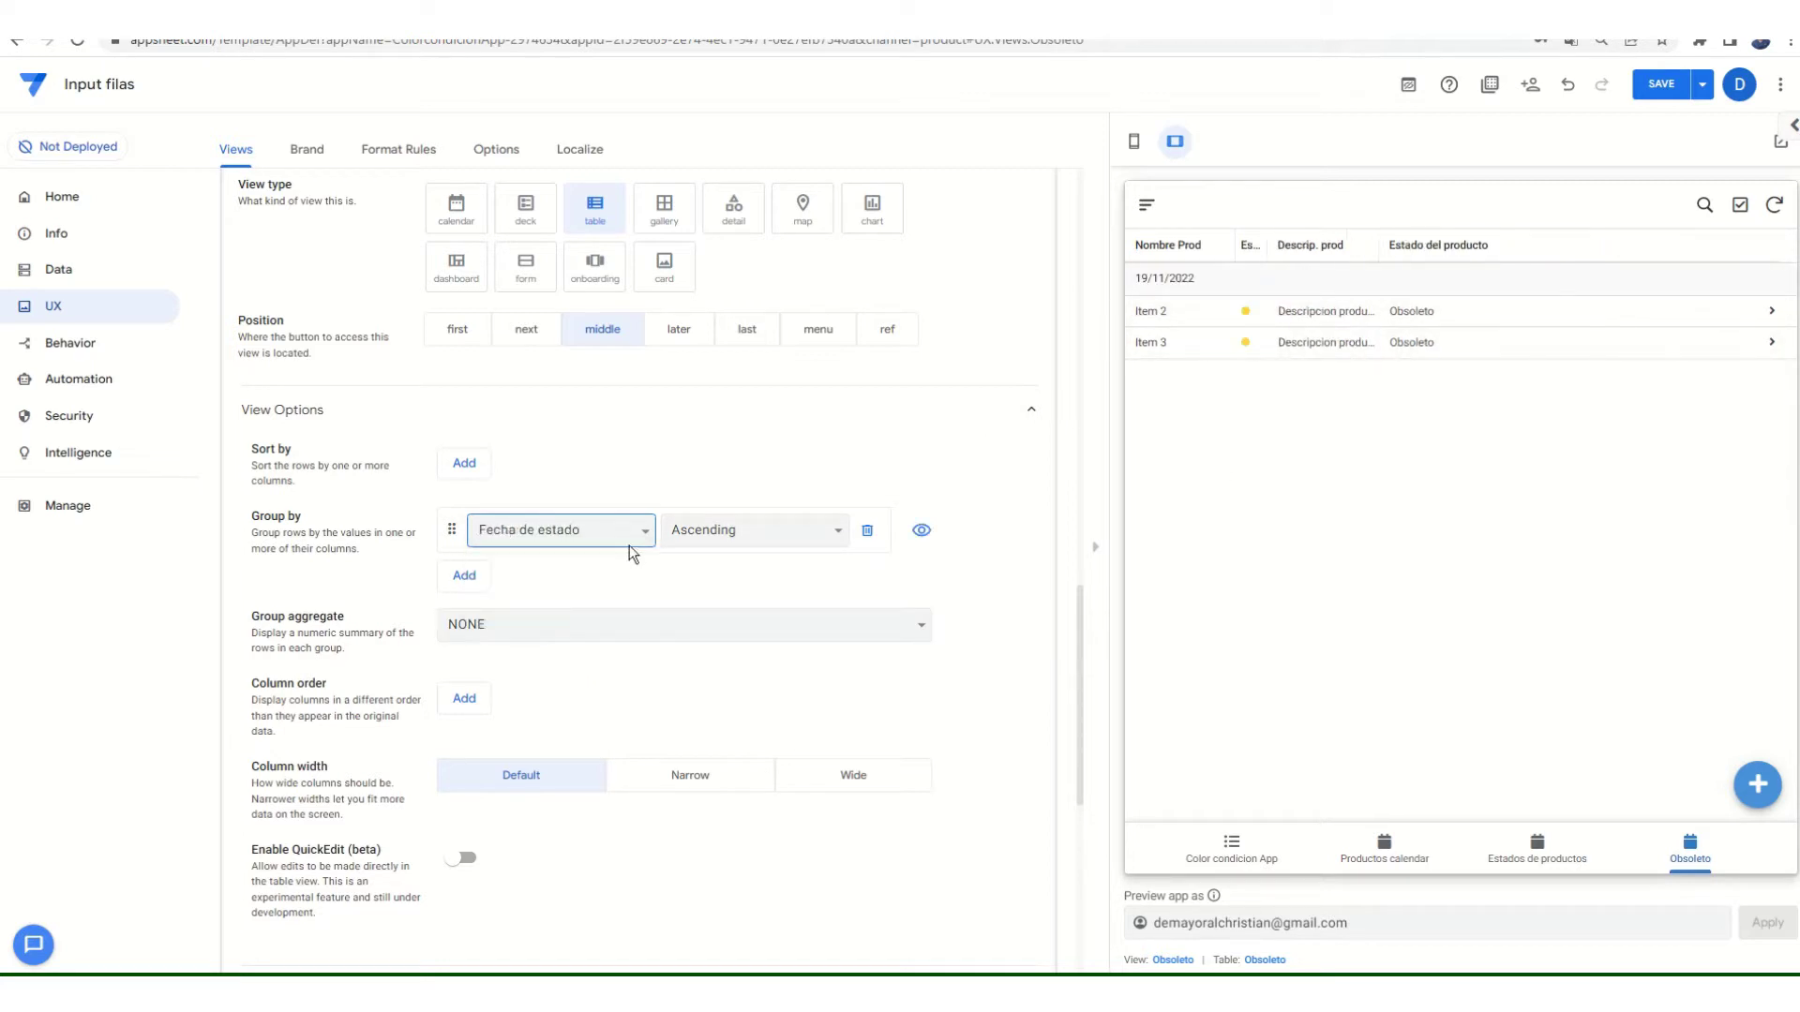
left_click(644, 530)
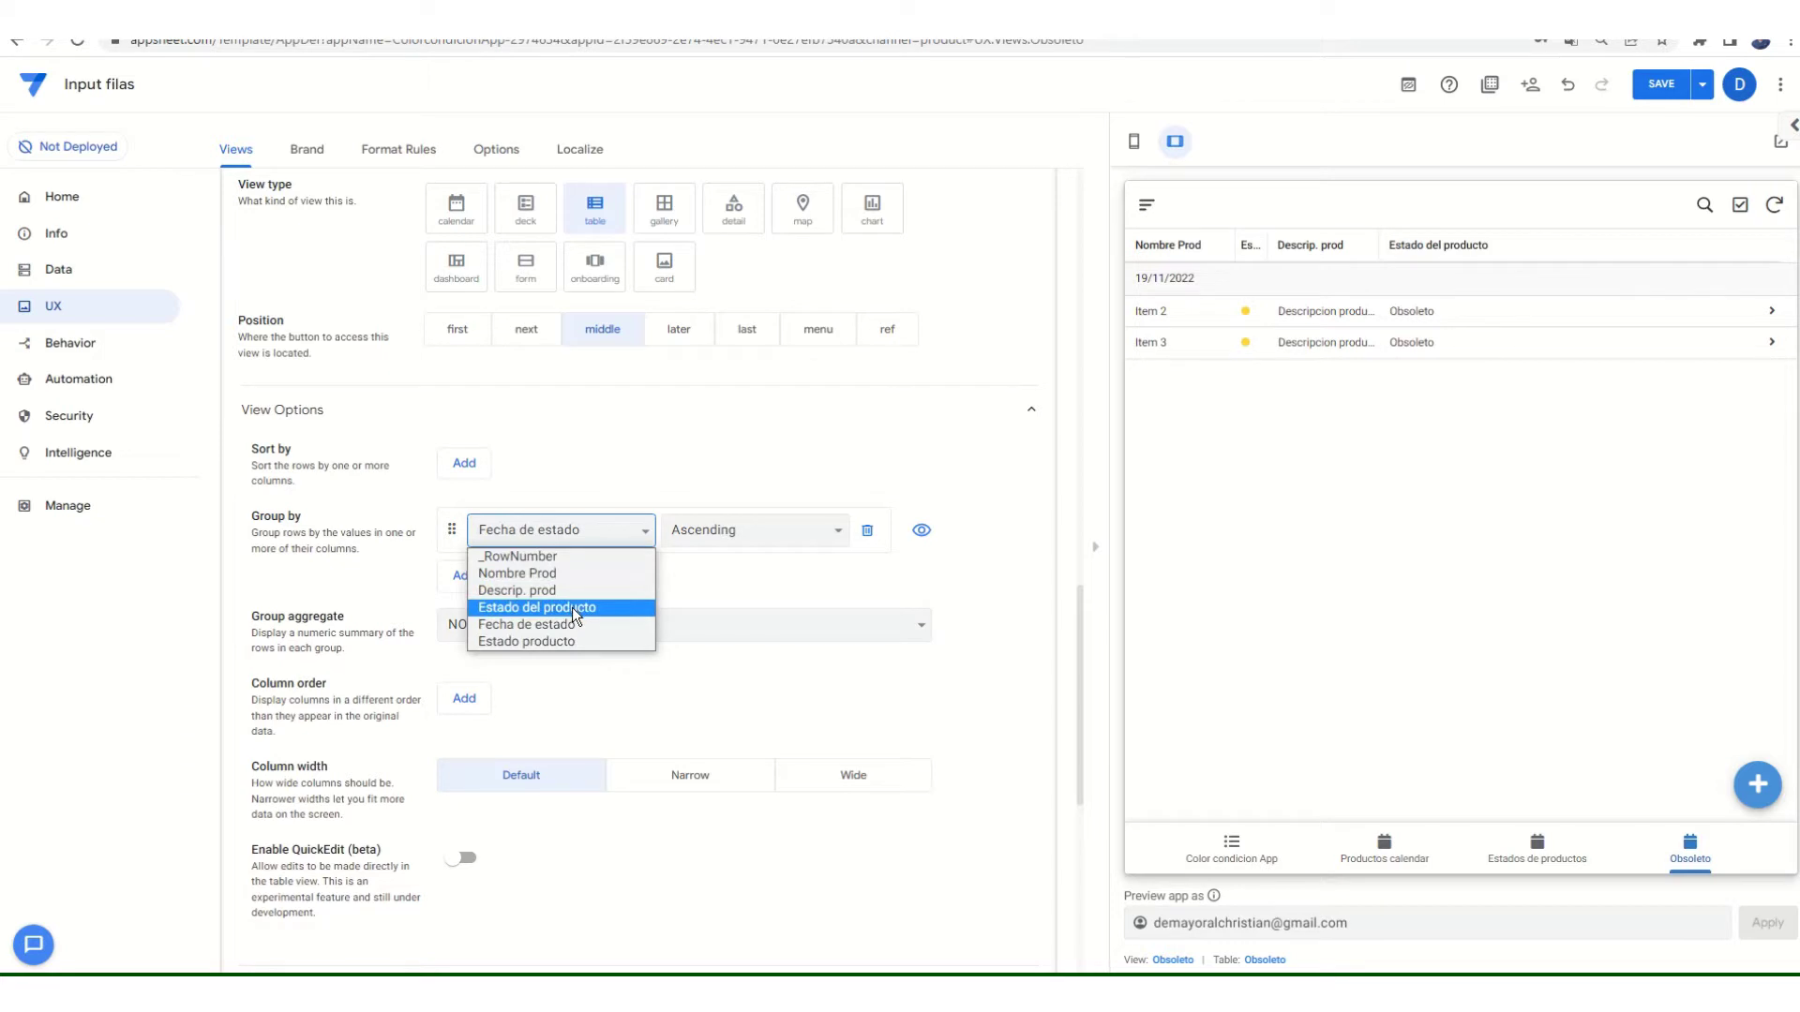
left_click(681, 458)
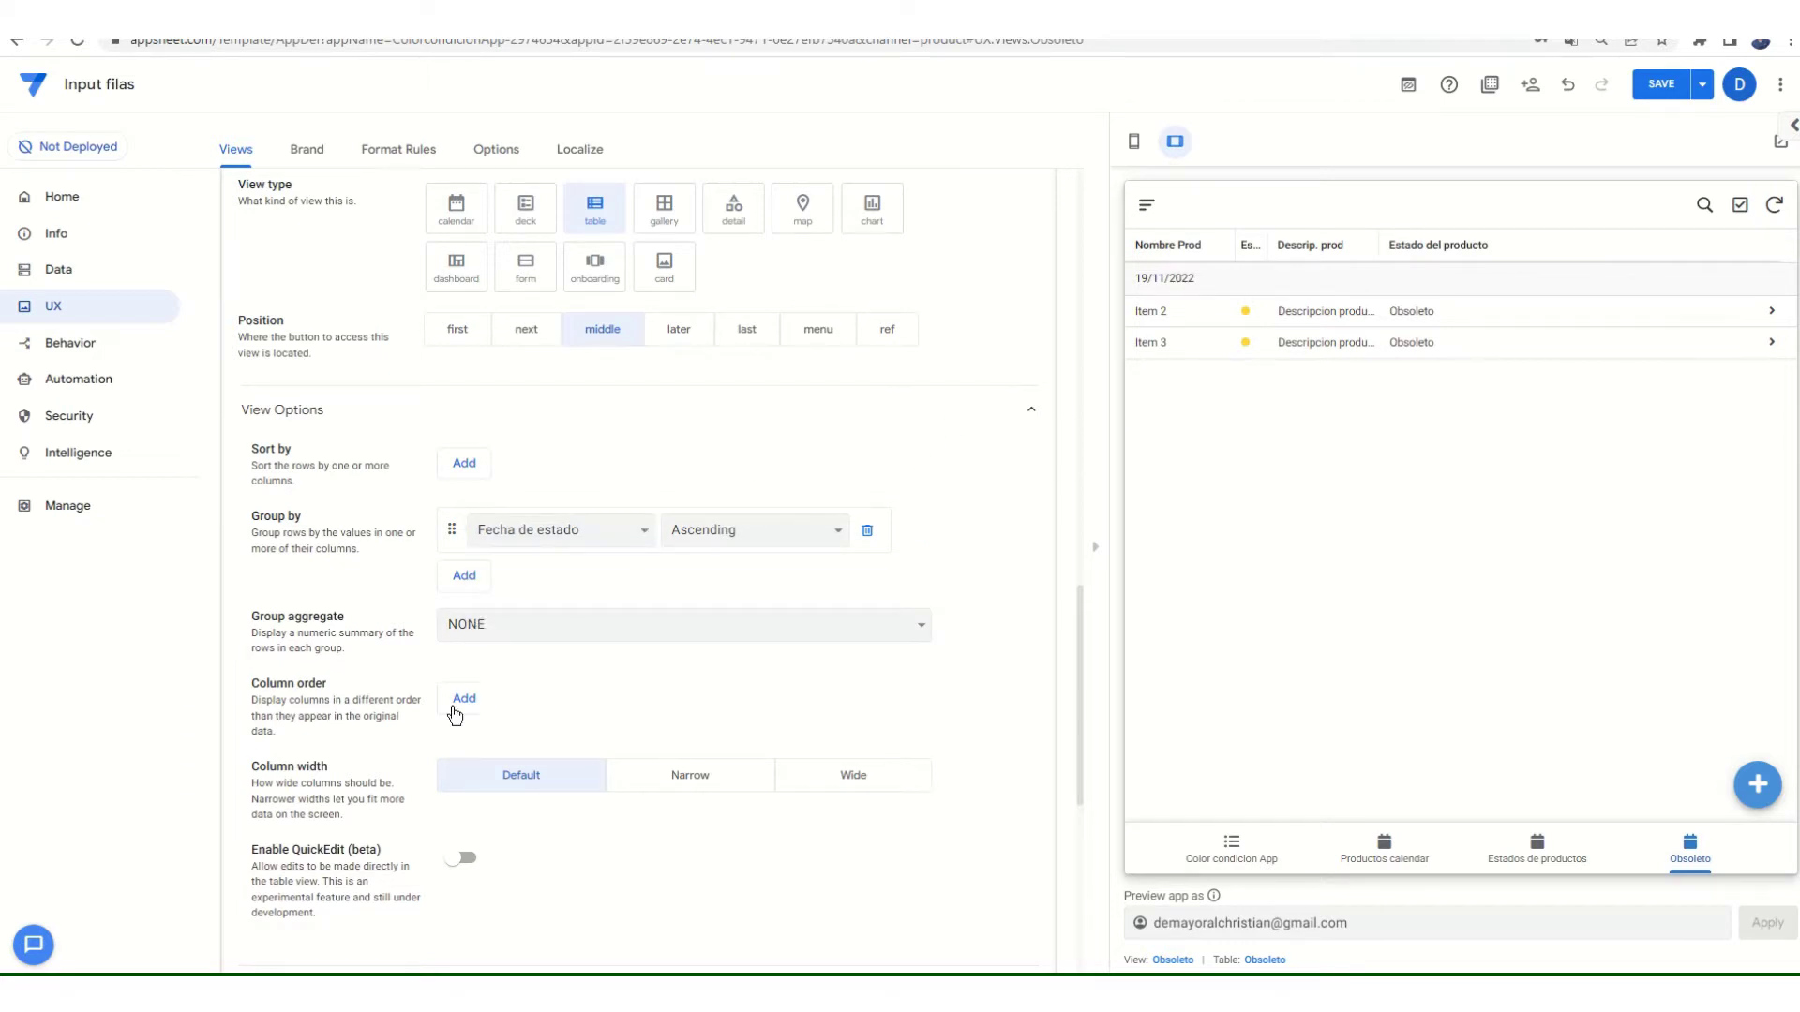
- Set the Obsoleto view's group aggregate to COUNT and collapse the expanded view settings
scroll(642, 698, "down", 2)
scroll(693, 553, "up", 2)
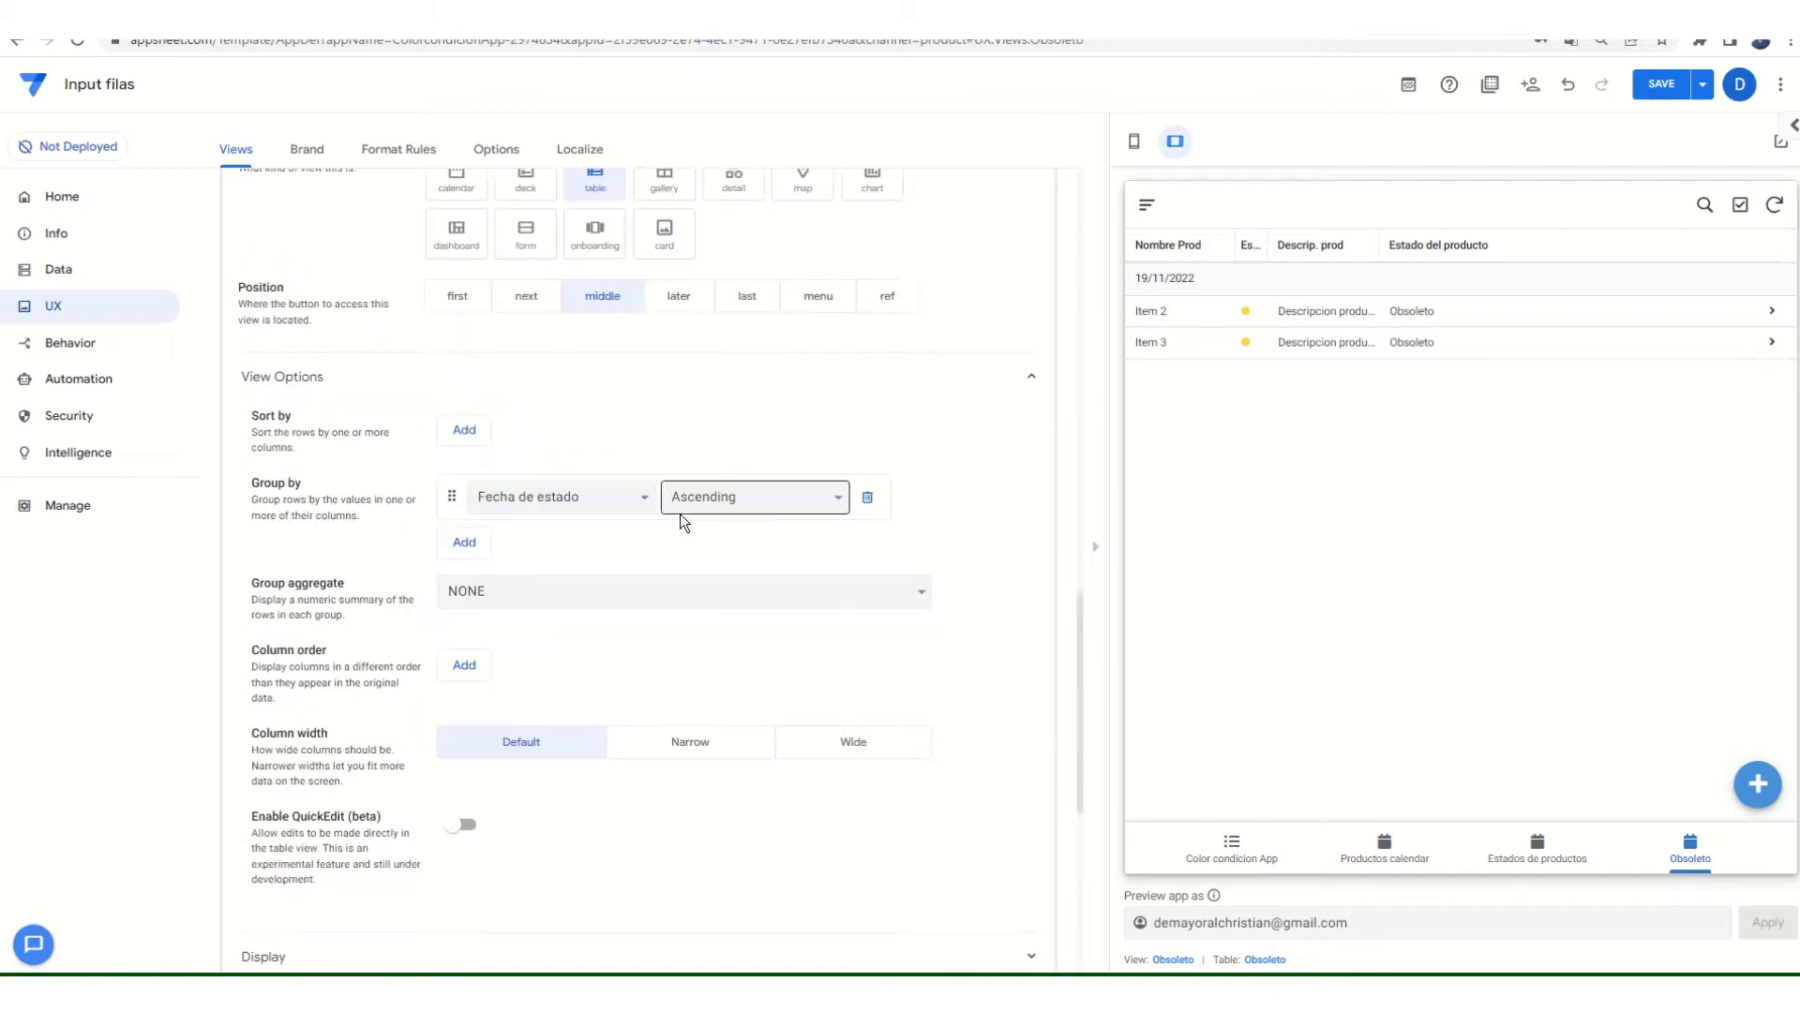
left_click(503, 630)
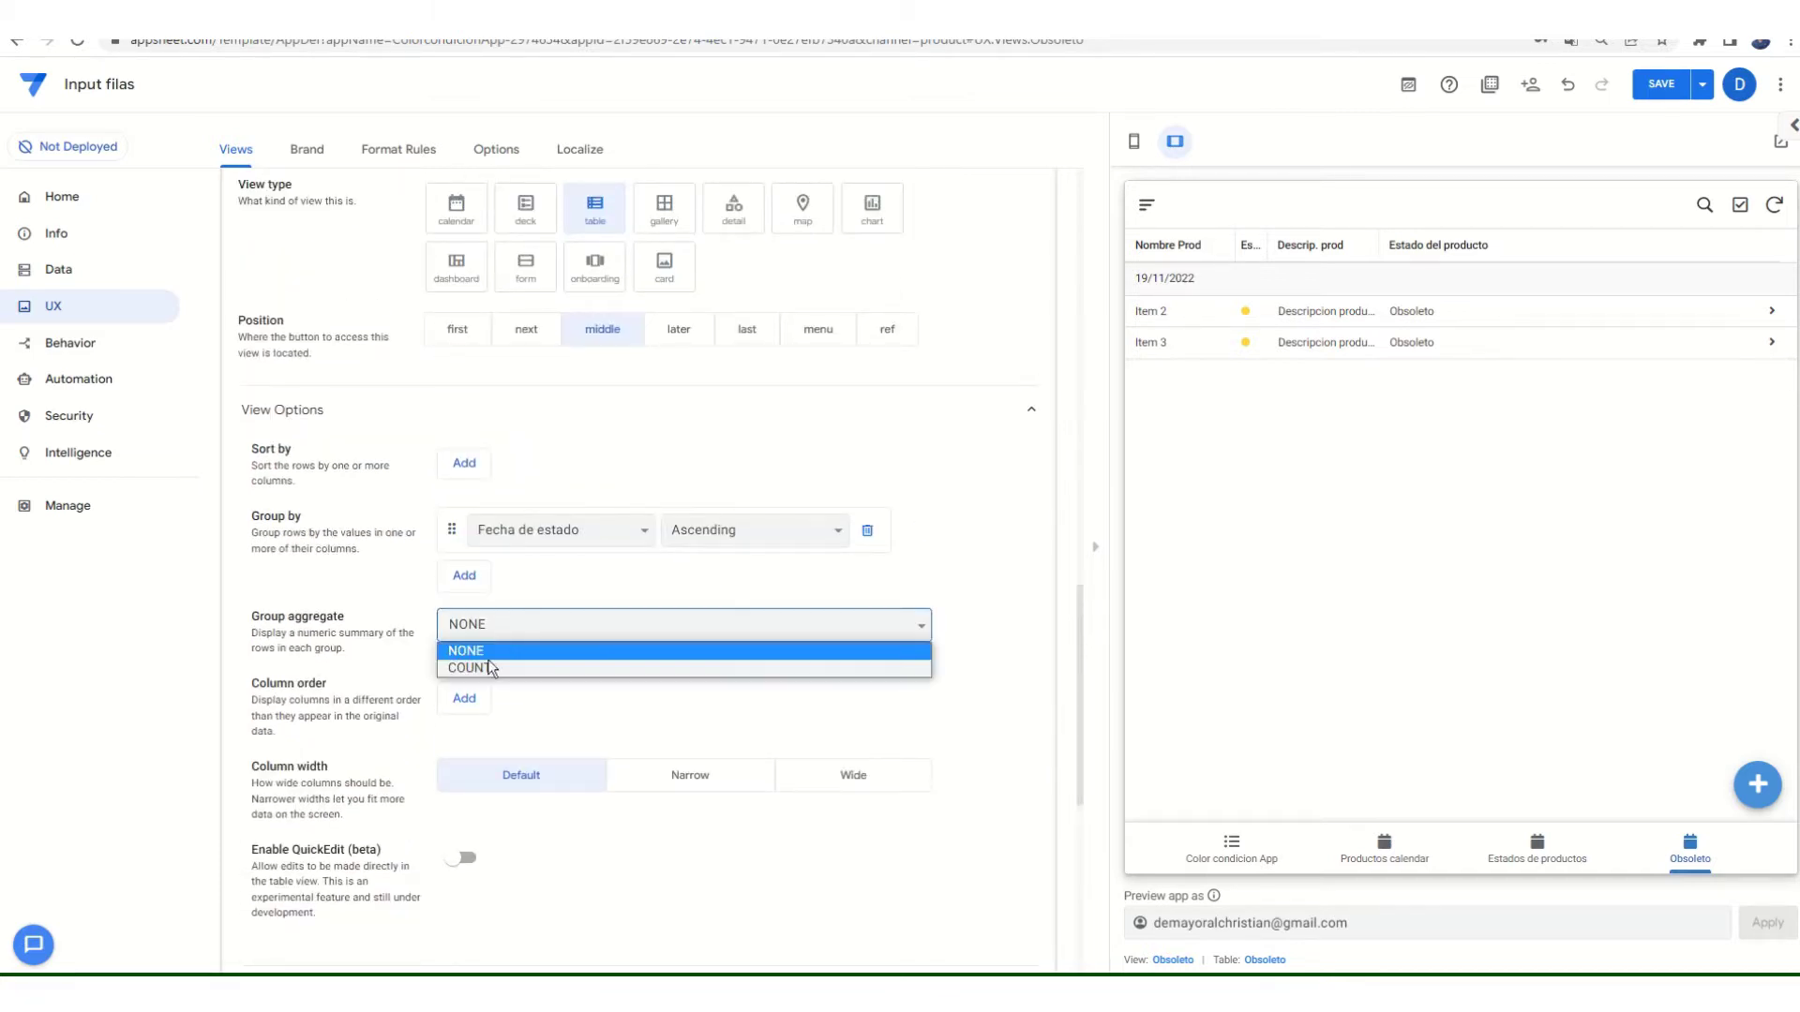
left_click(486, 664)
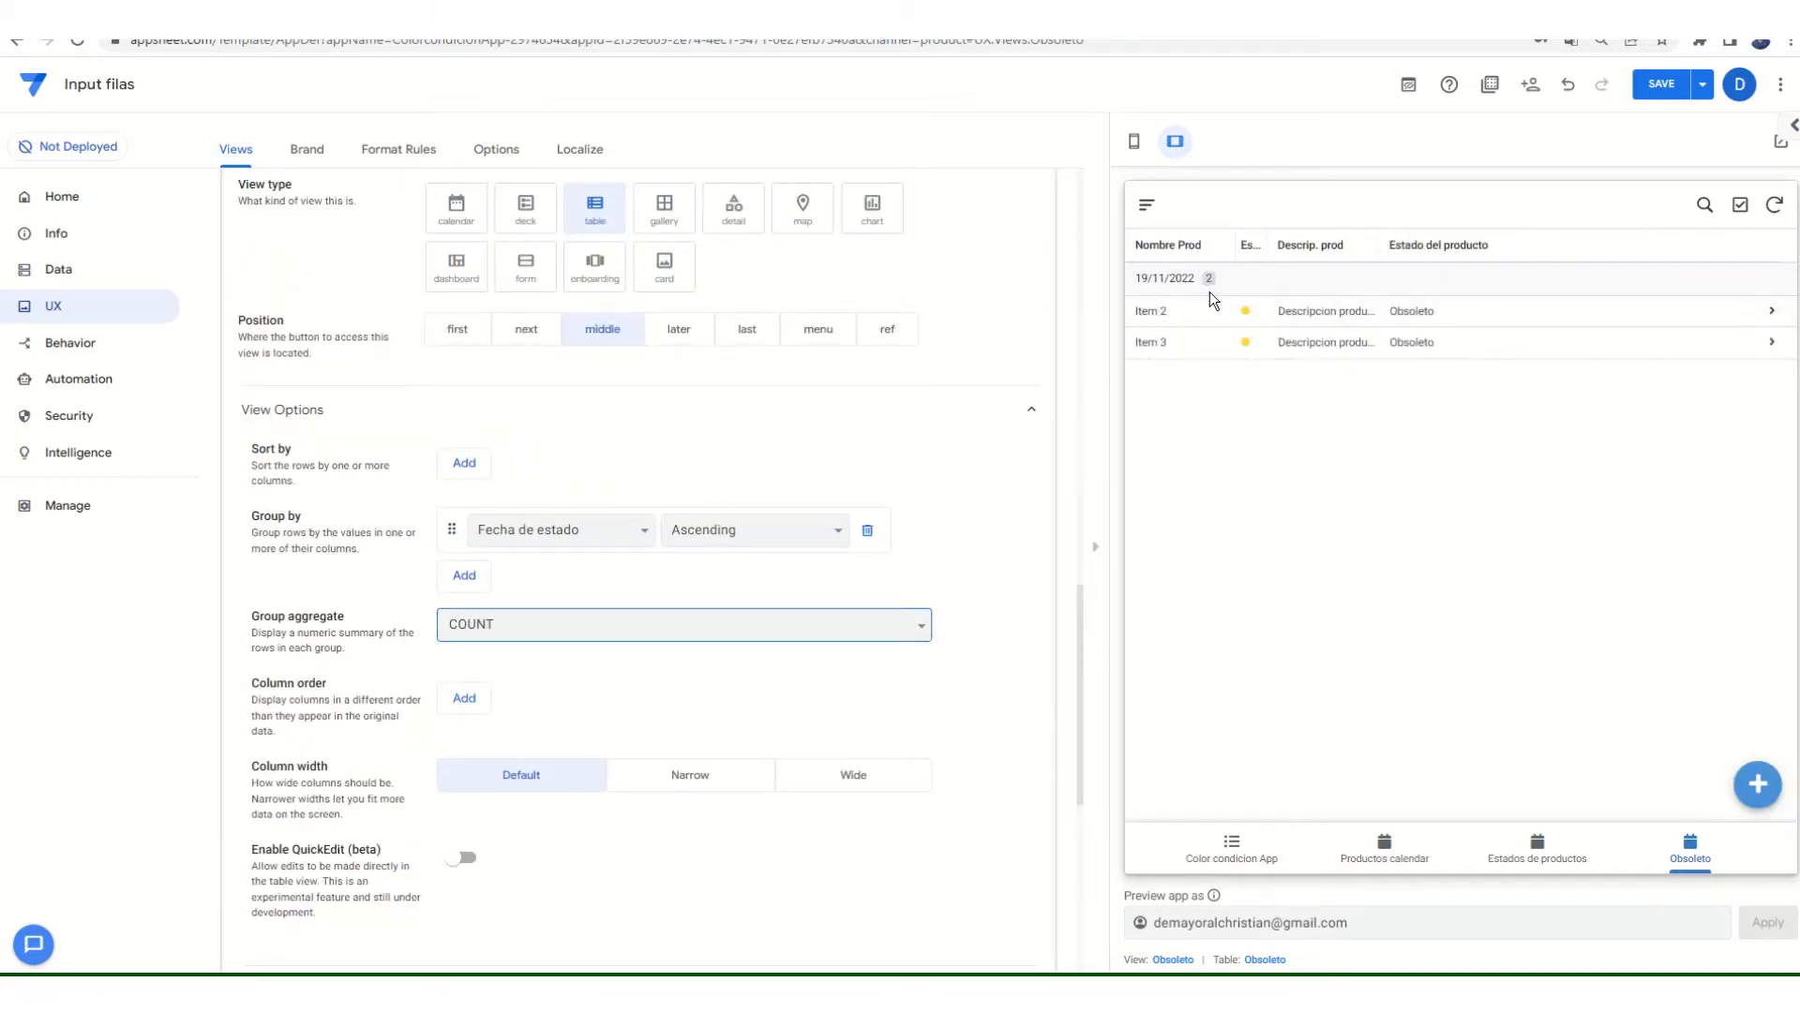
scroll(605, 634, "up", 3)
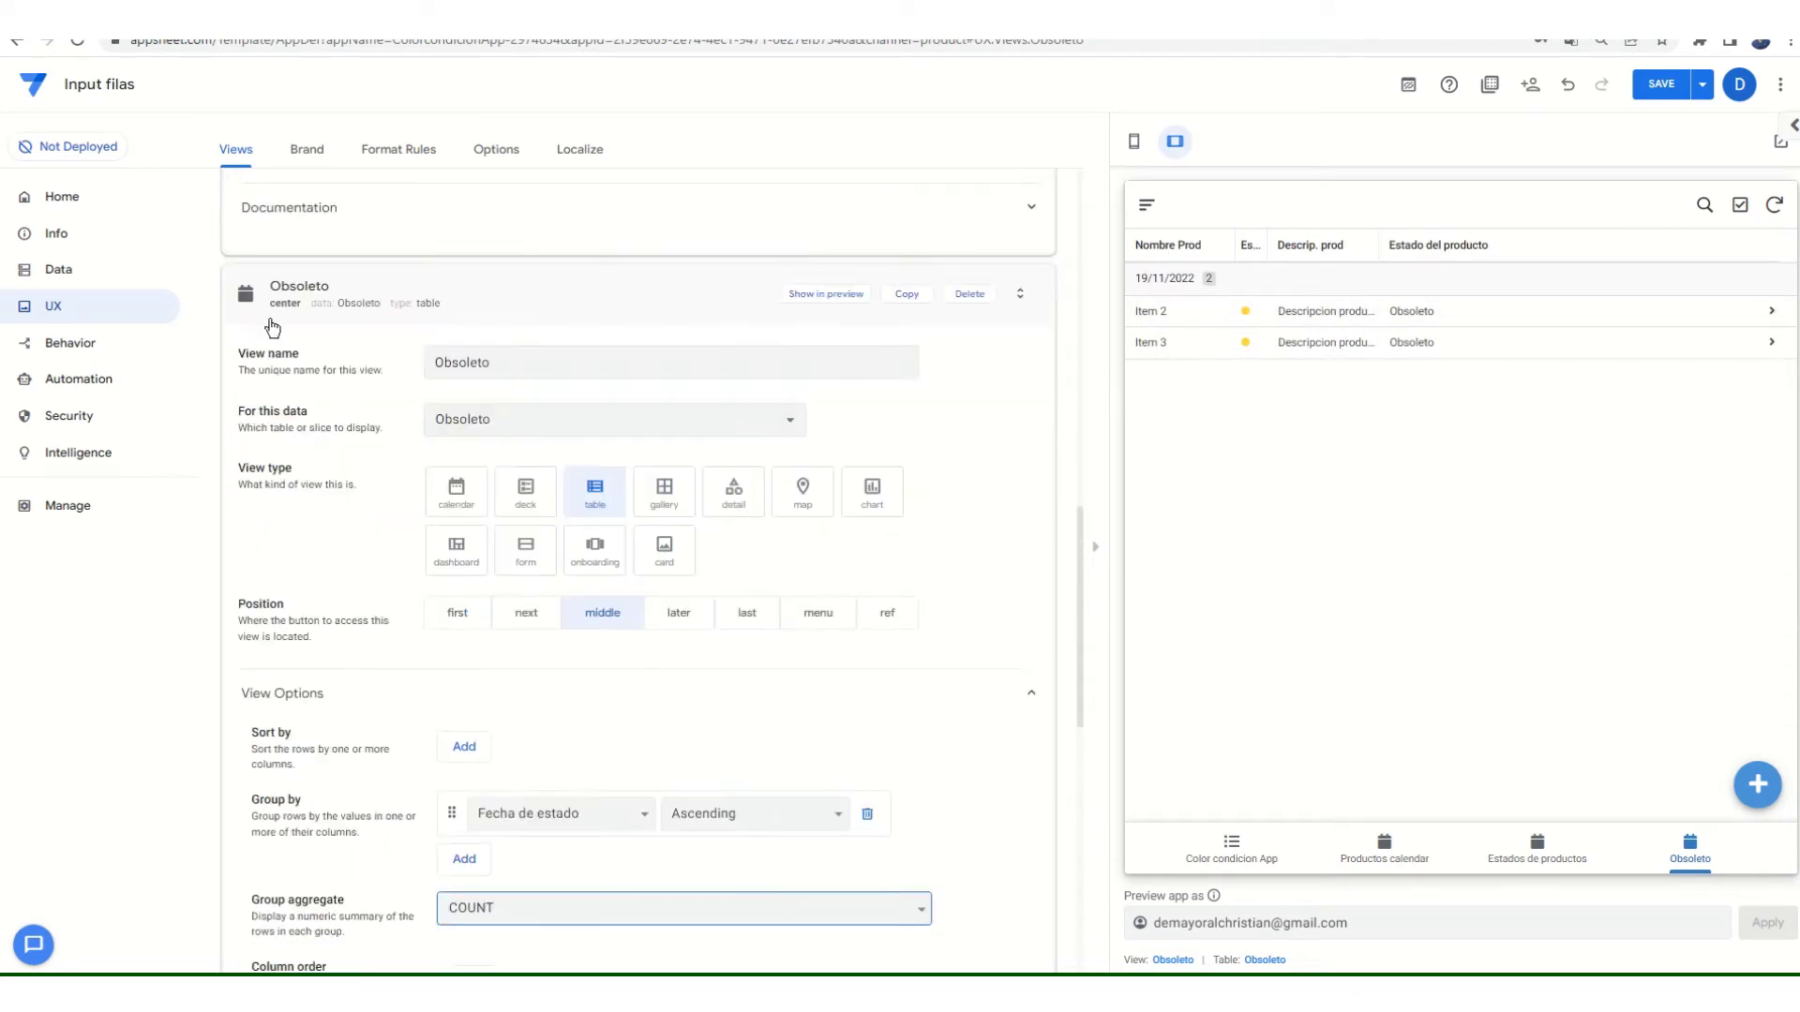
scroll(353, 518, "up", 4)
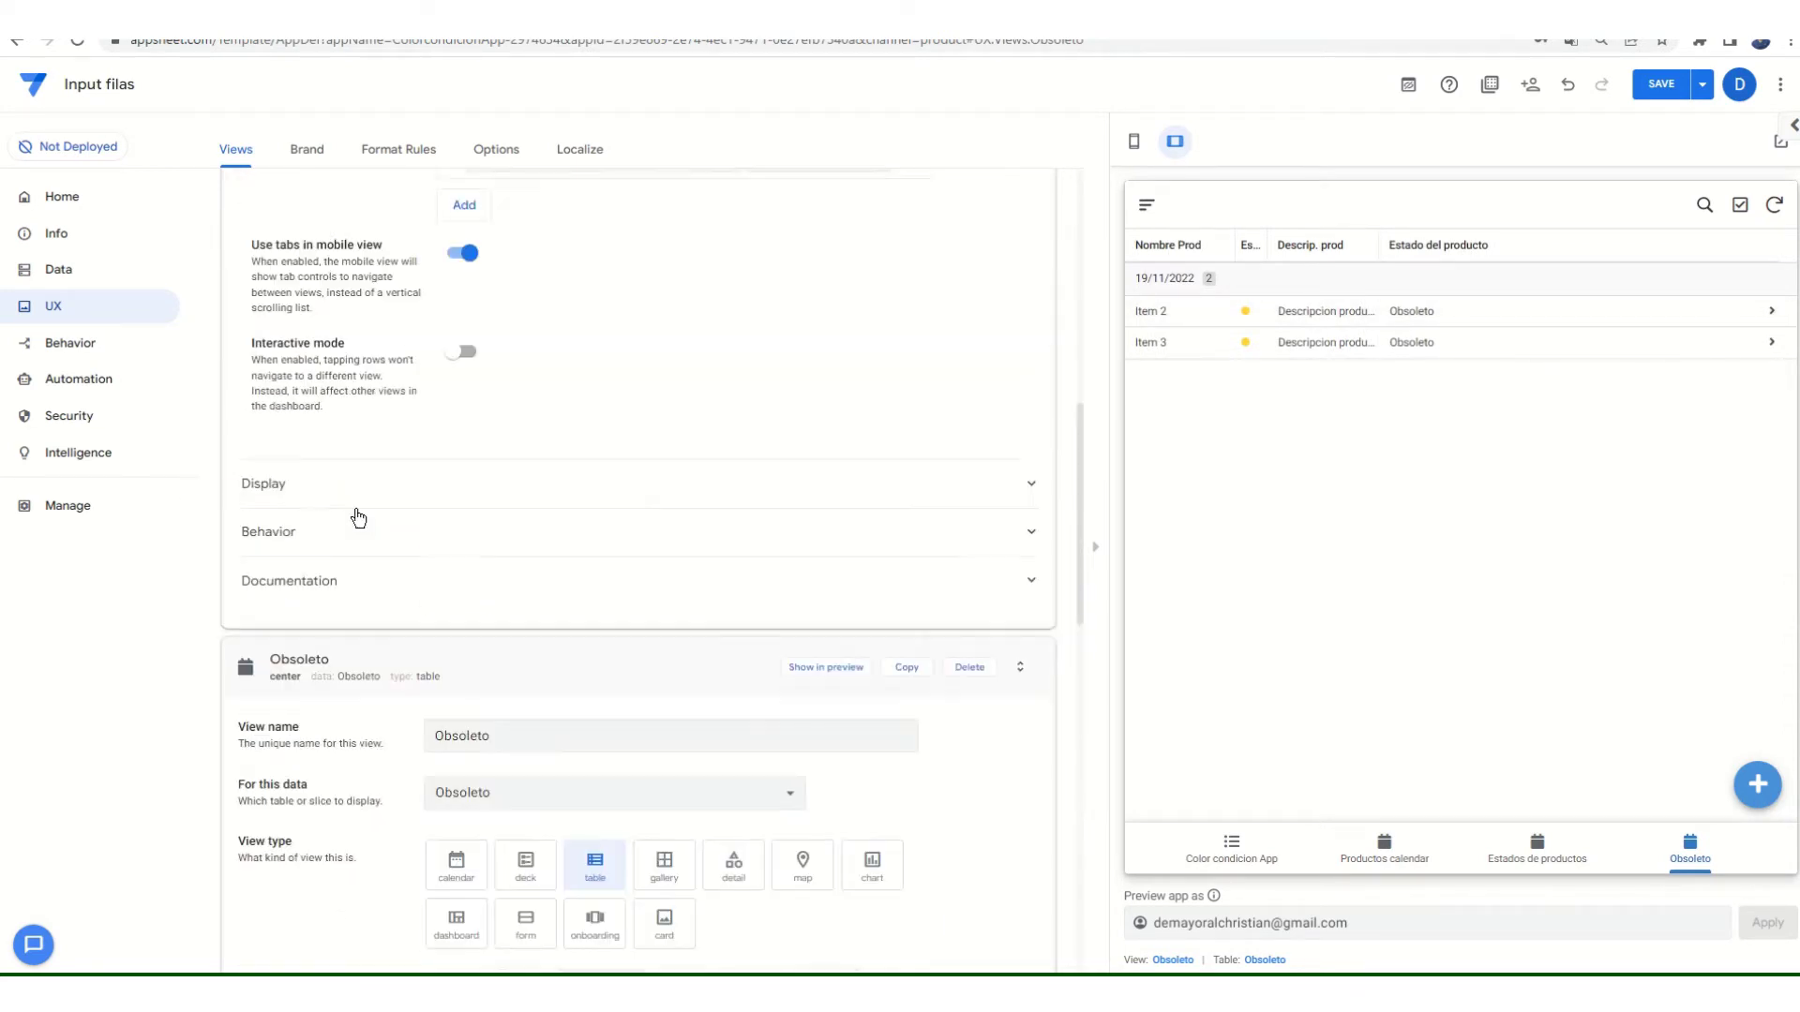
left_click(239, 673)
scroll(282, 656, "up", 5)
scroll(285, 656, "up", 5)
left_click(282, 562)
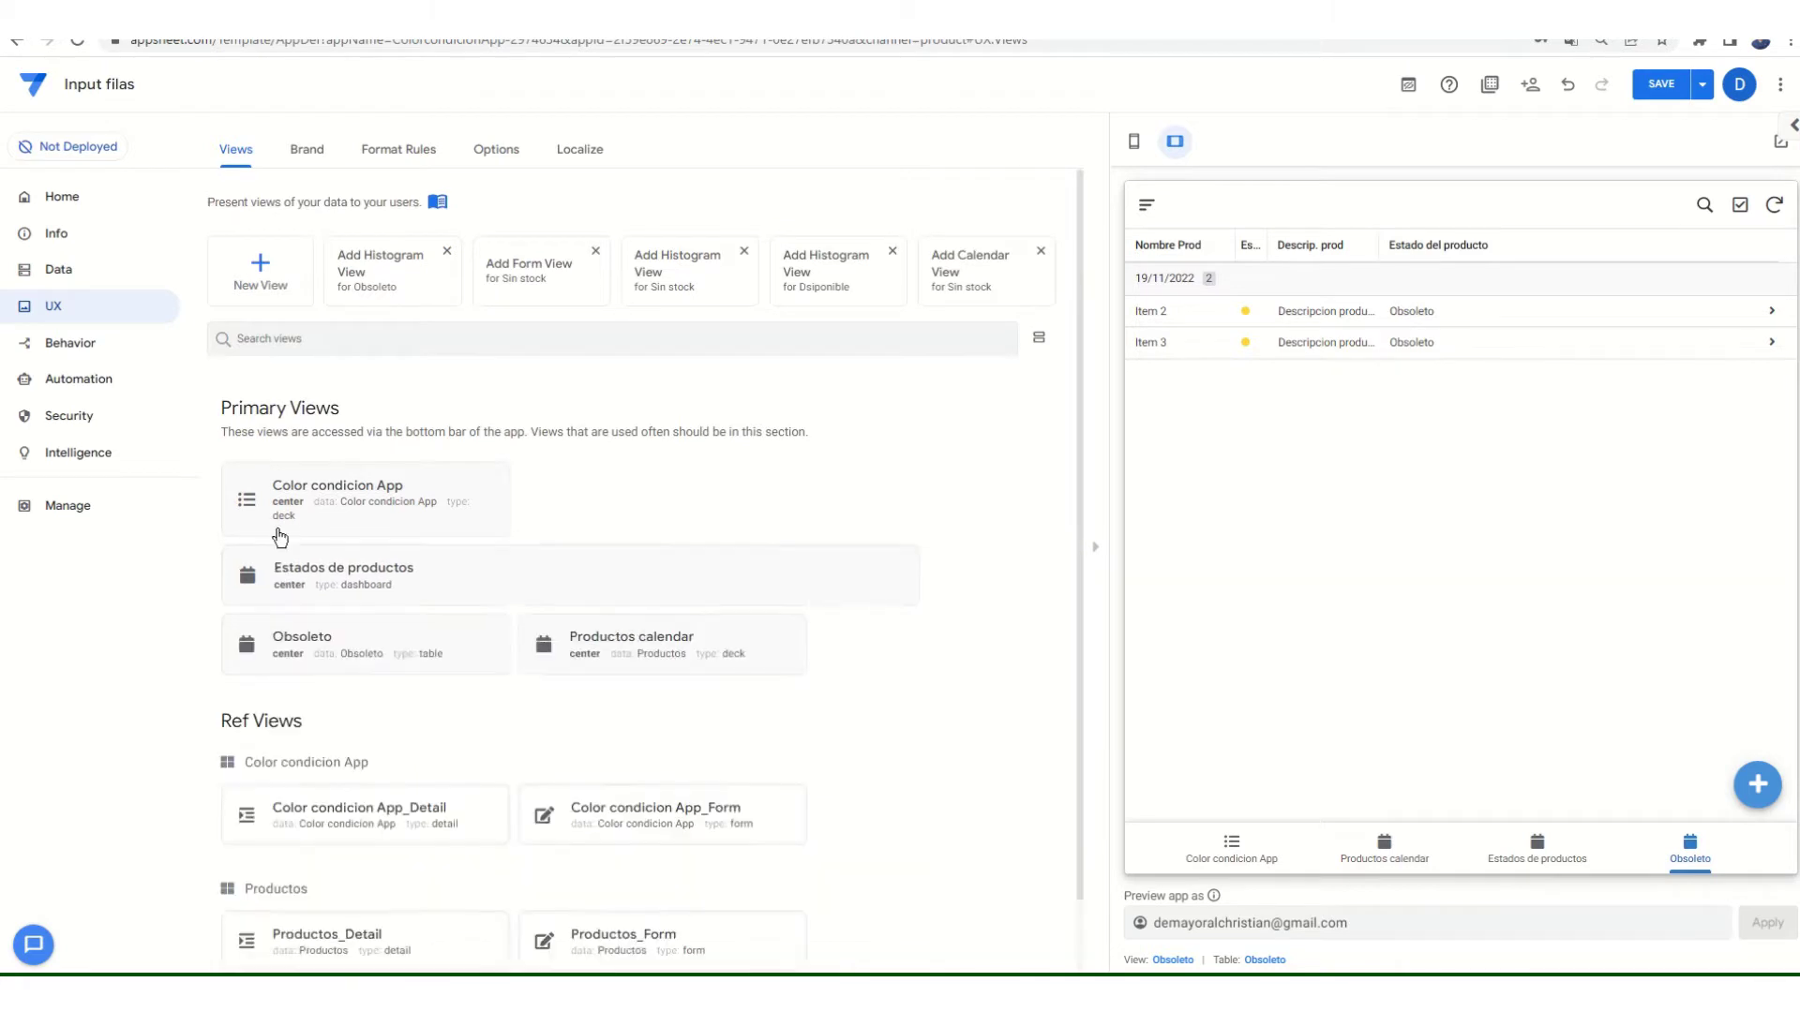
- Add a view based on the Dsiponible slice, name it Disponible, and set its view type to table
left_click(323, 272)
left_click(519, 319)
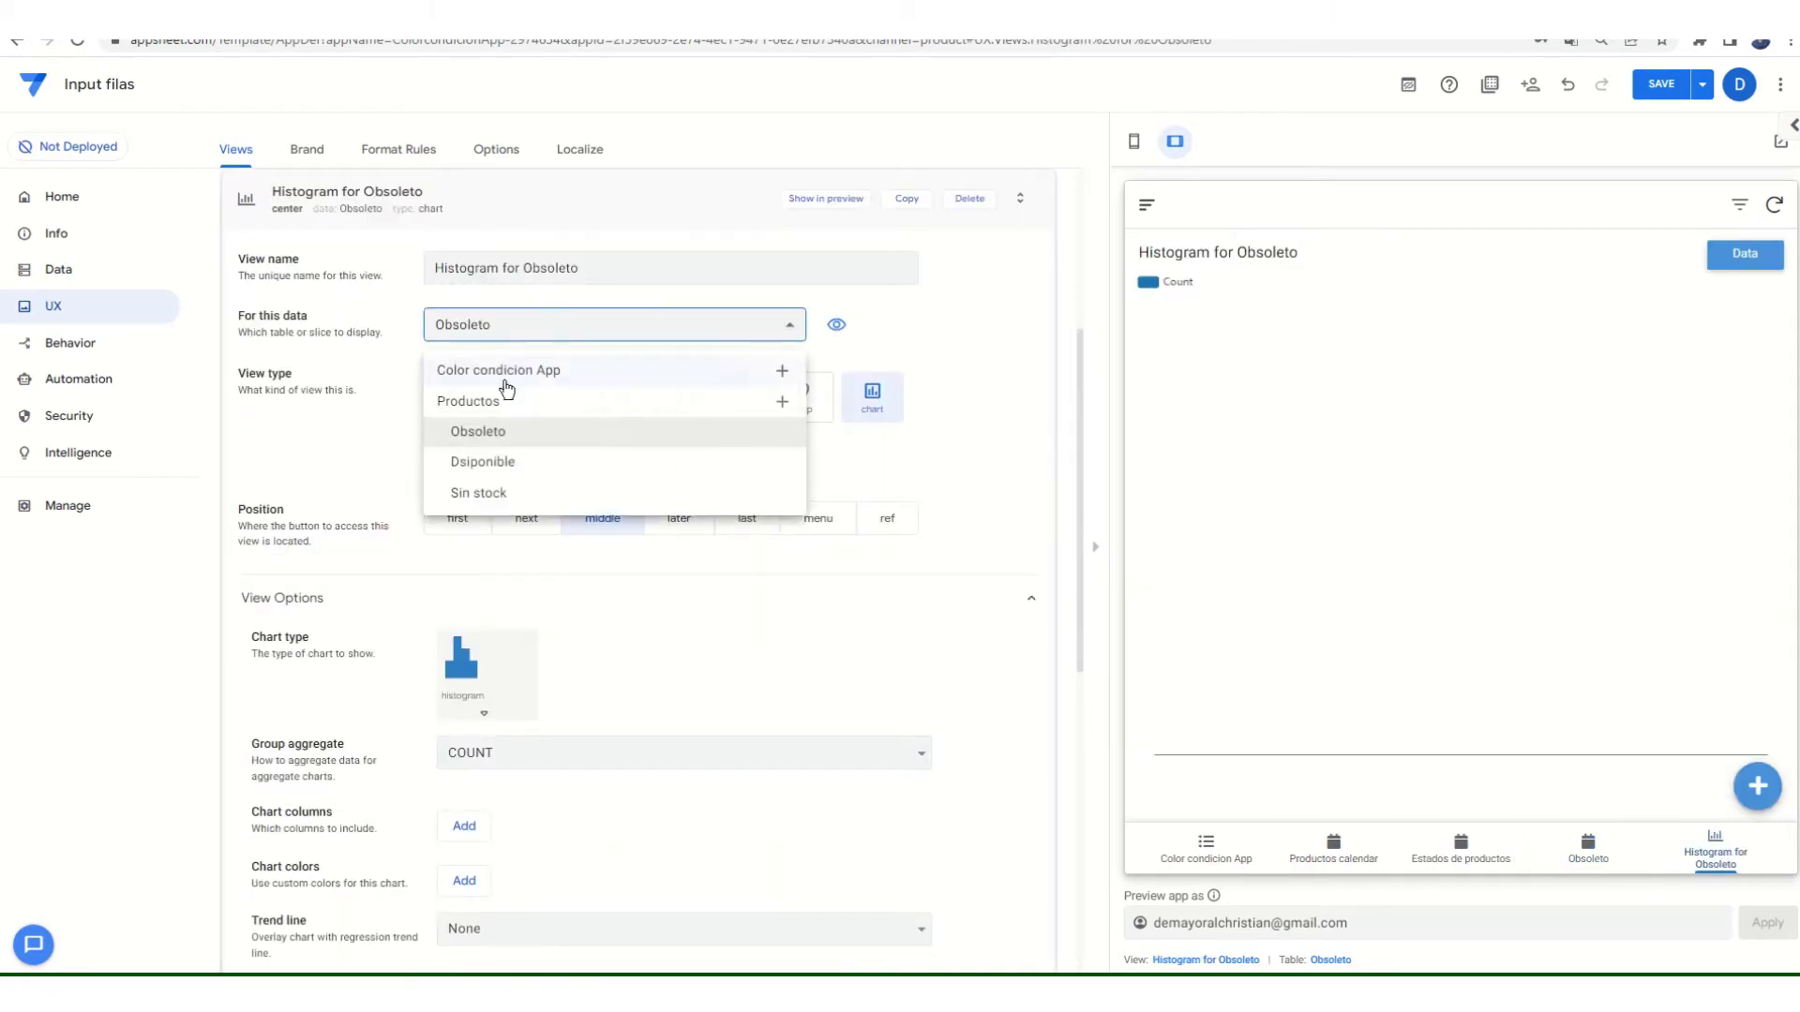
left_click(503, 469)
left_click(608, 270)
key("ctrl+a")
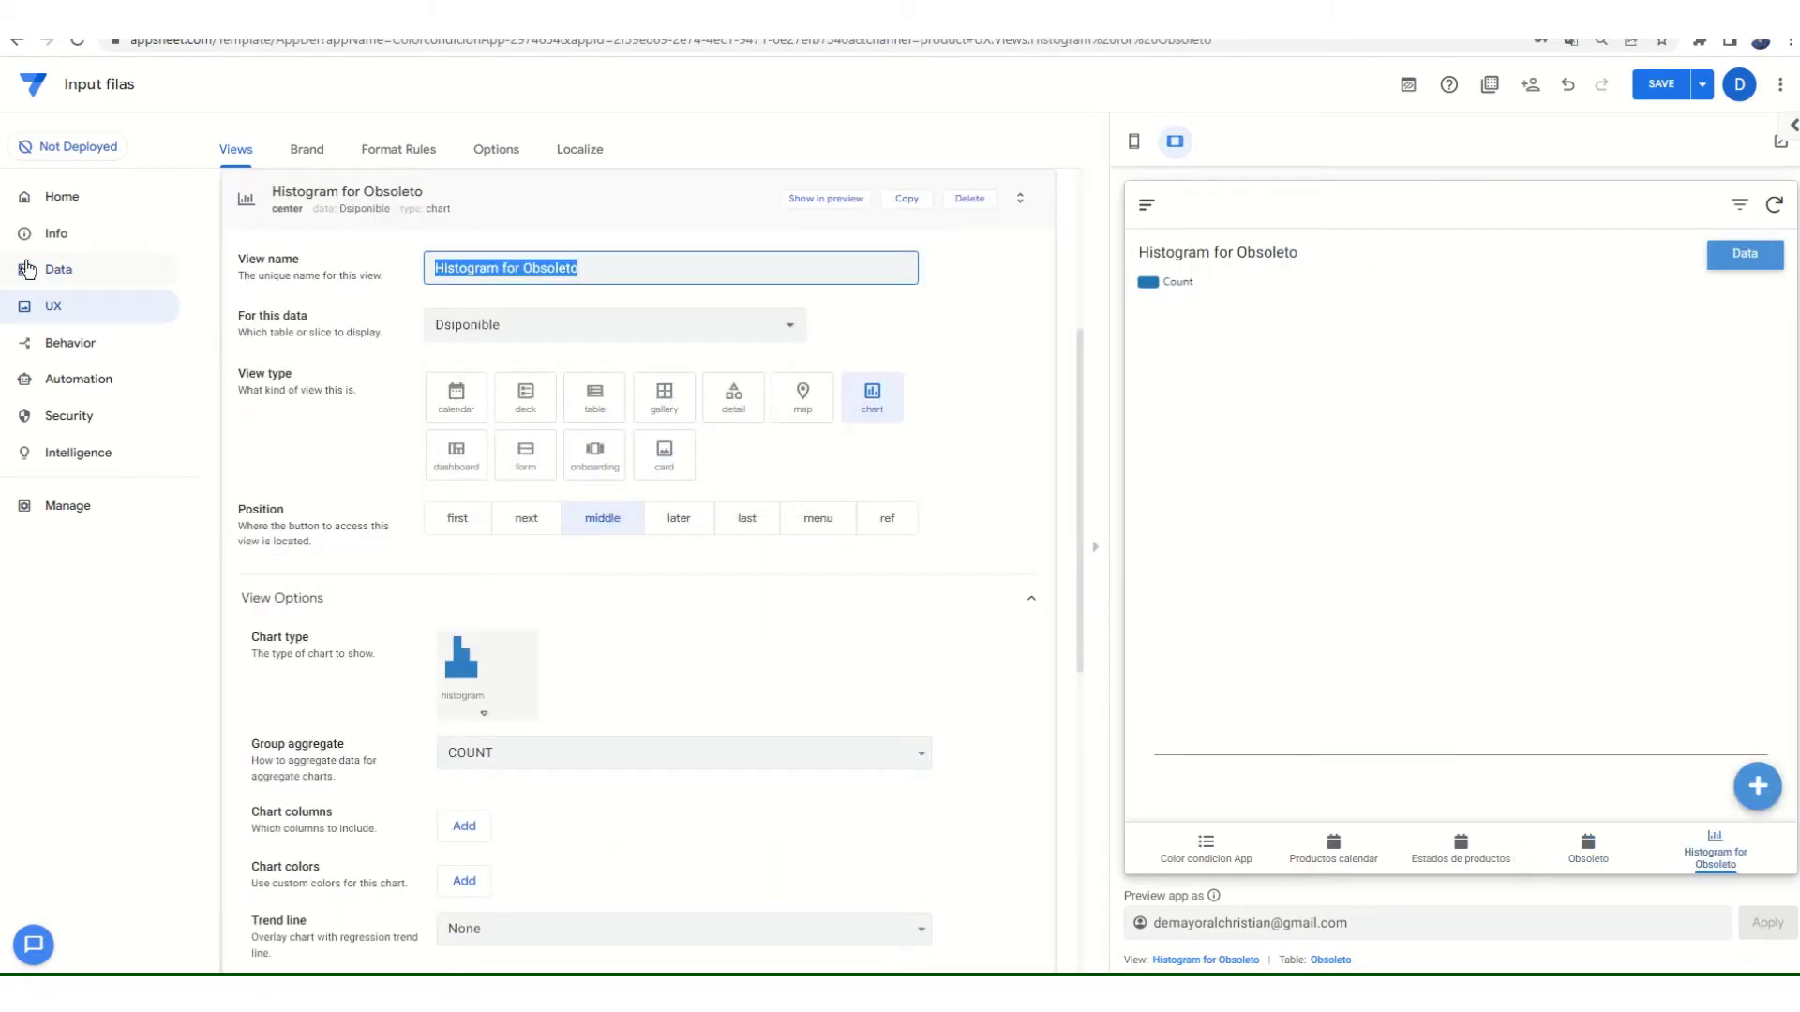
type("Disponible")
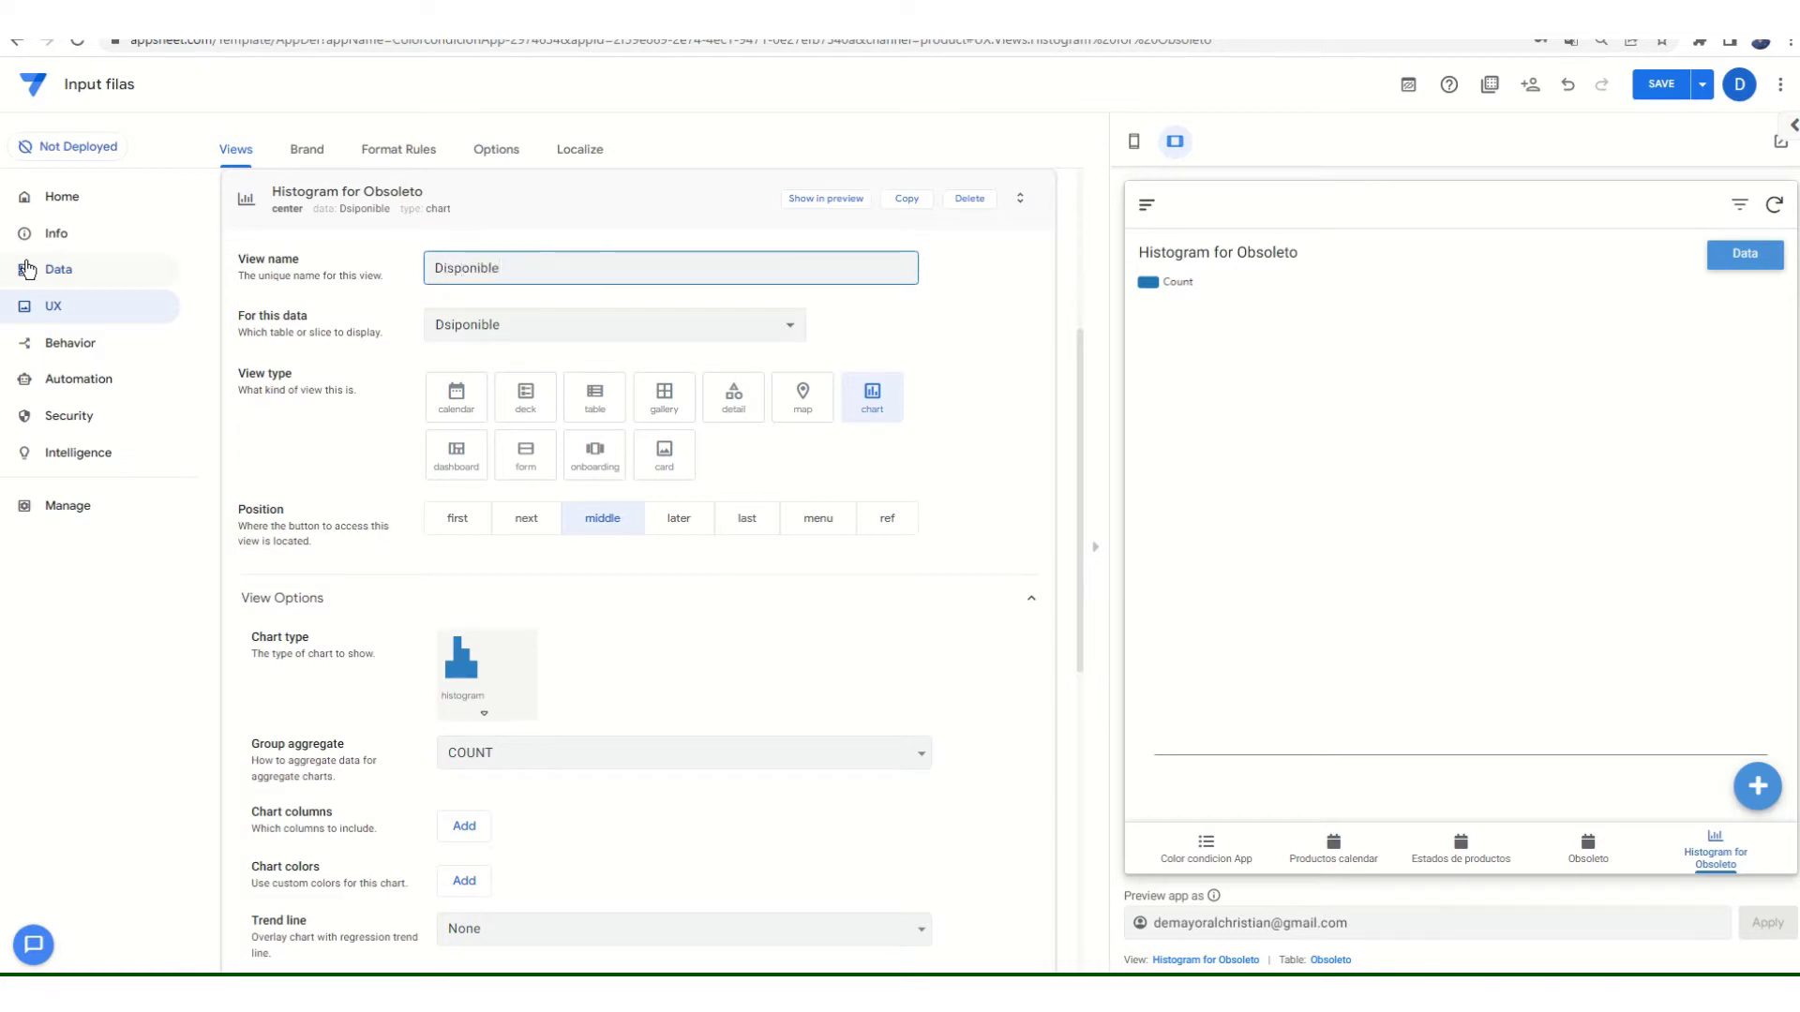
left_click(594, 397)
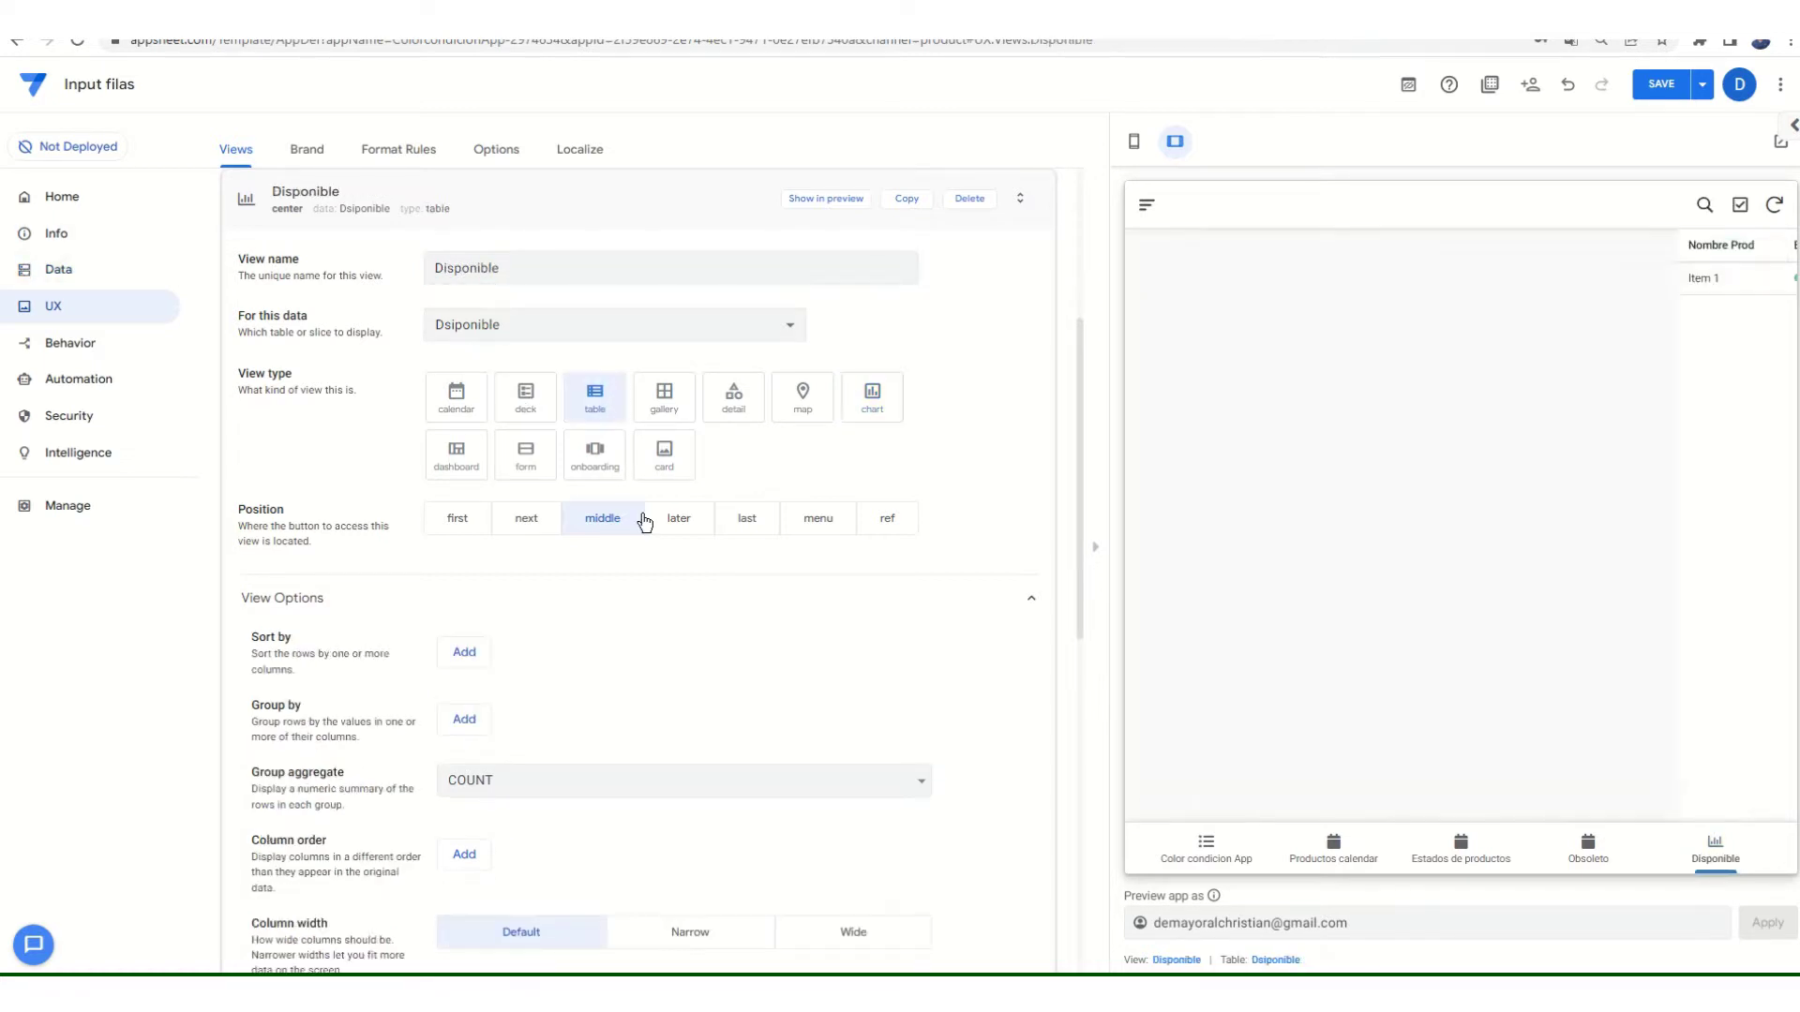
- Group the Disponible view by Fecha de estado in ascending order with the COUNT aggregate, and collapse its settings
scroll(656, 611, "down", 1)
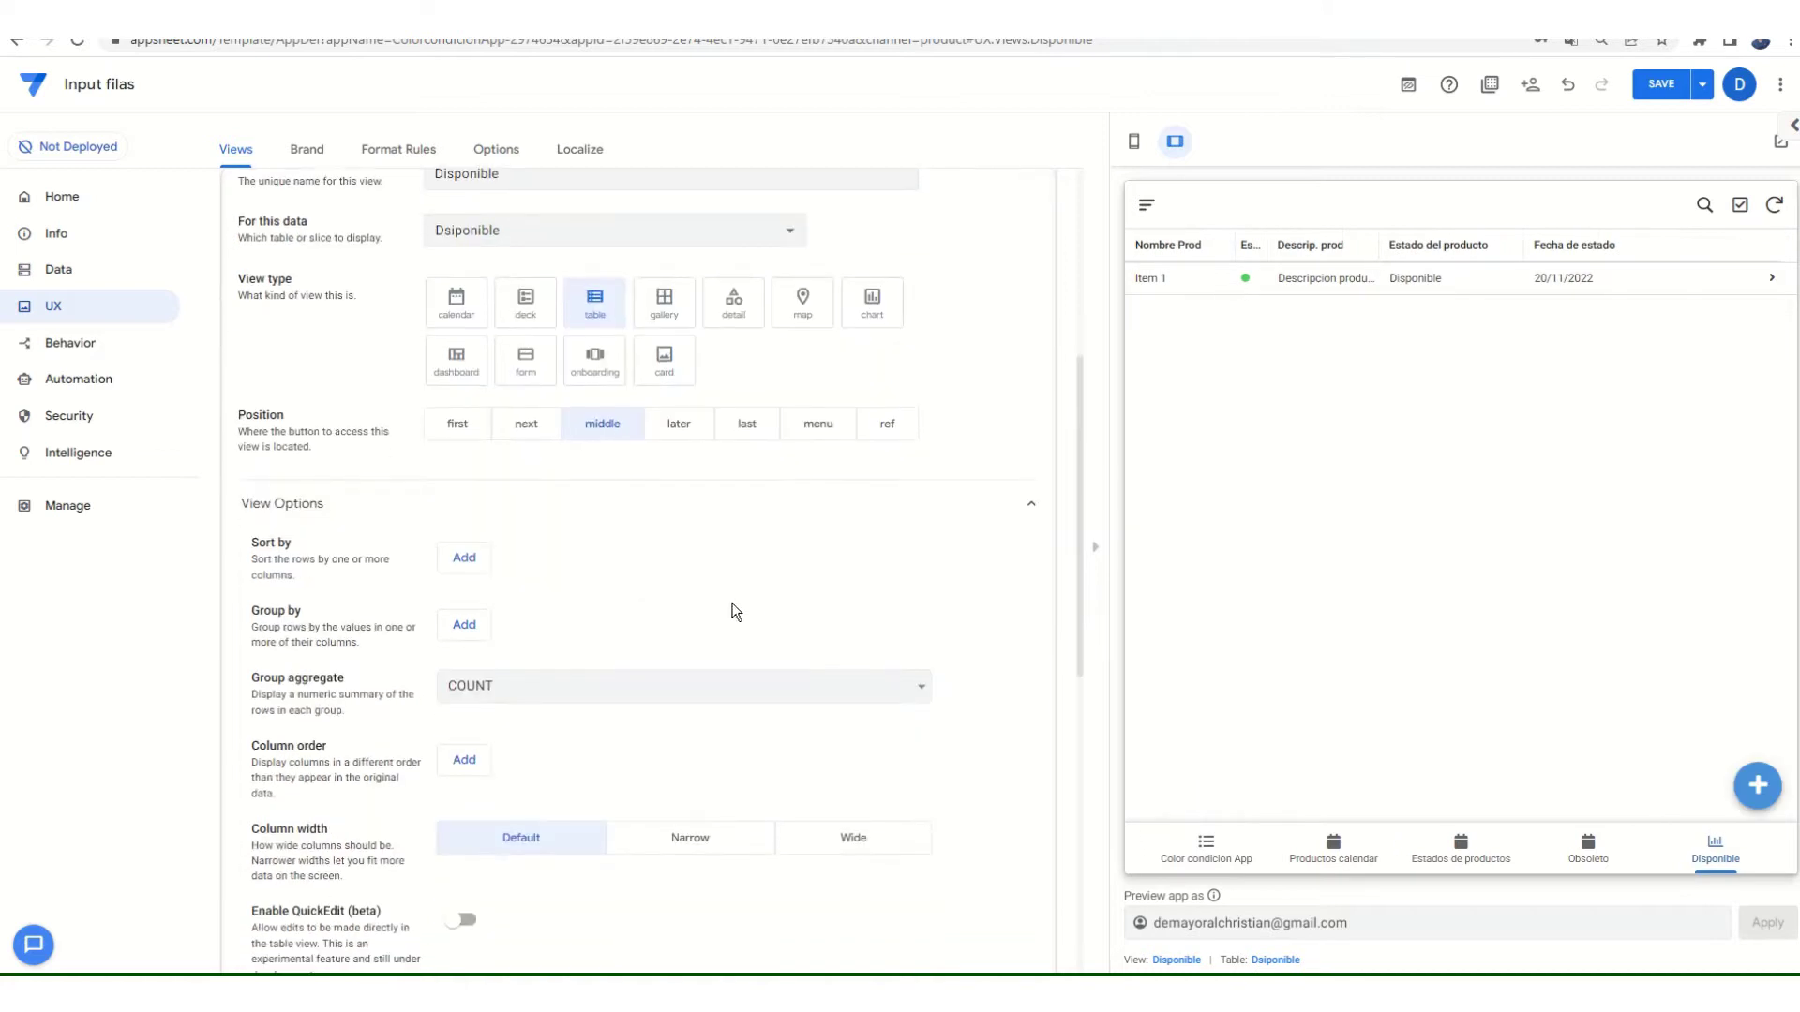
left_click(525, 669)
left_click(499, 727)
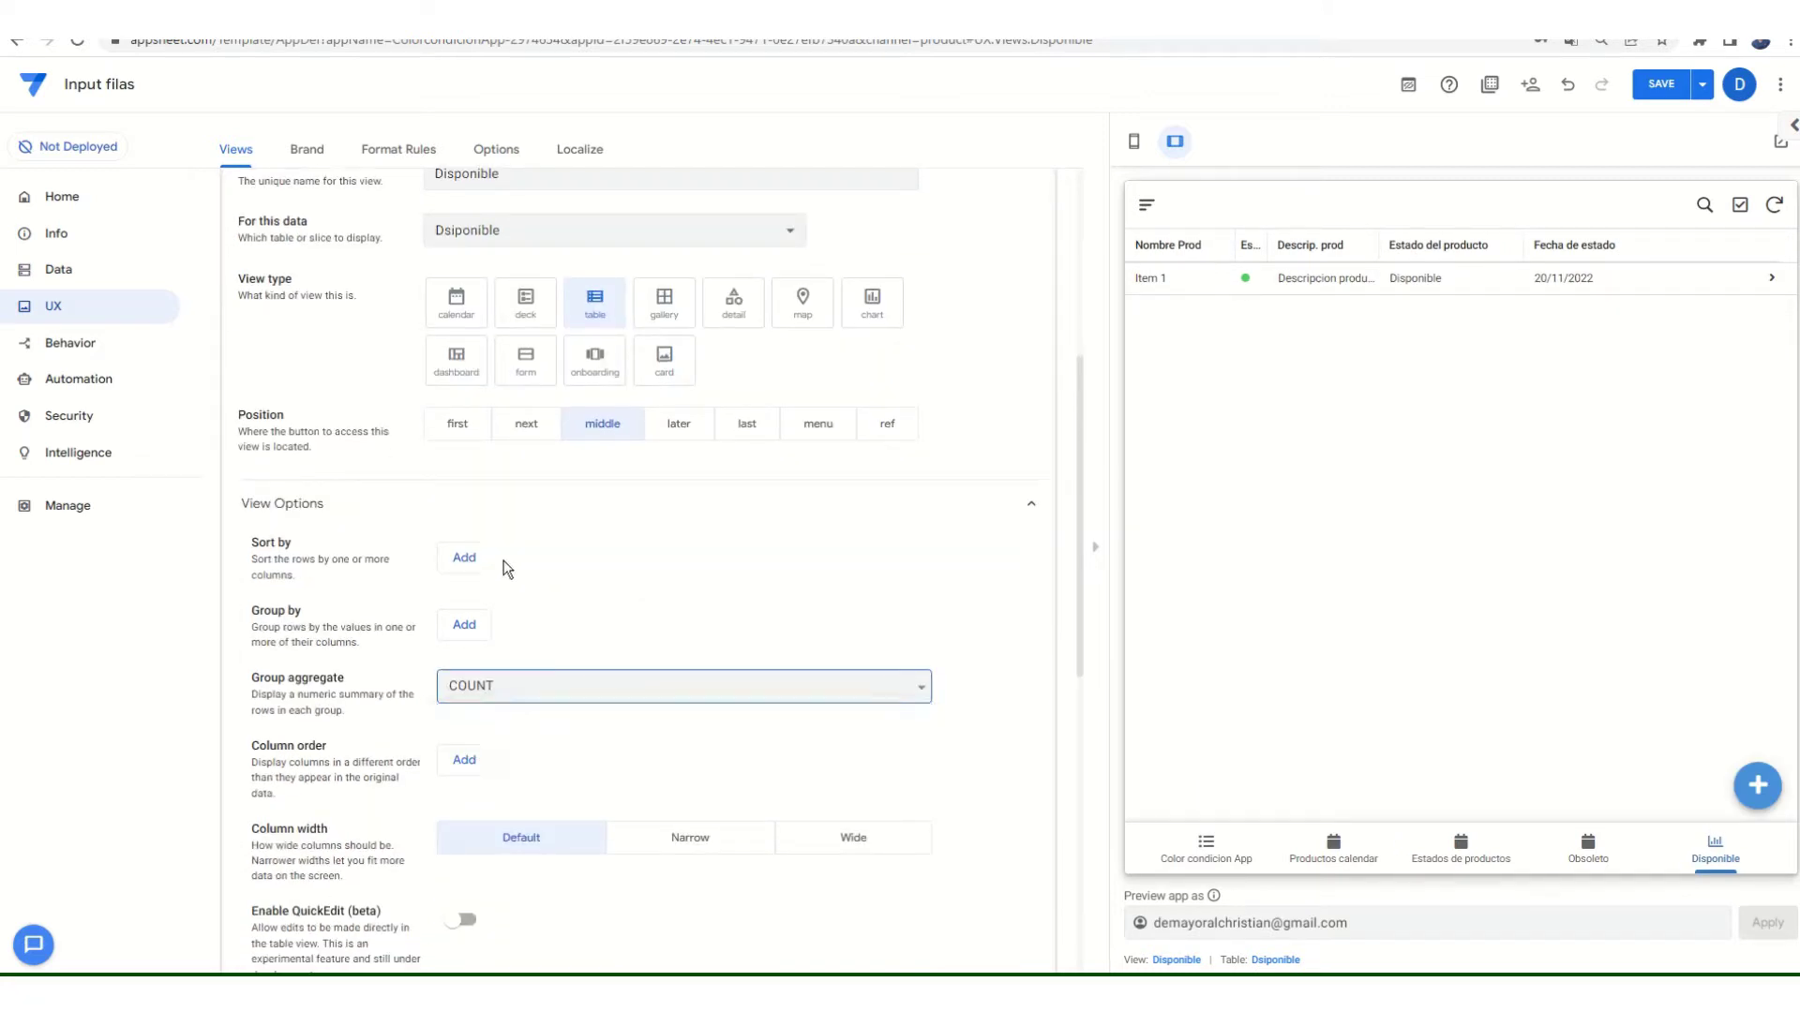
left_click(472, 634)
left_click(607, 624)
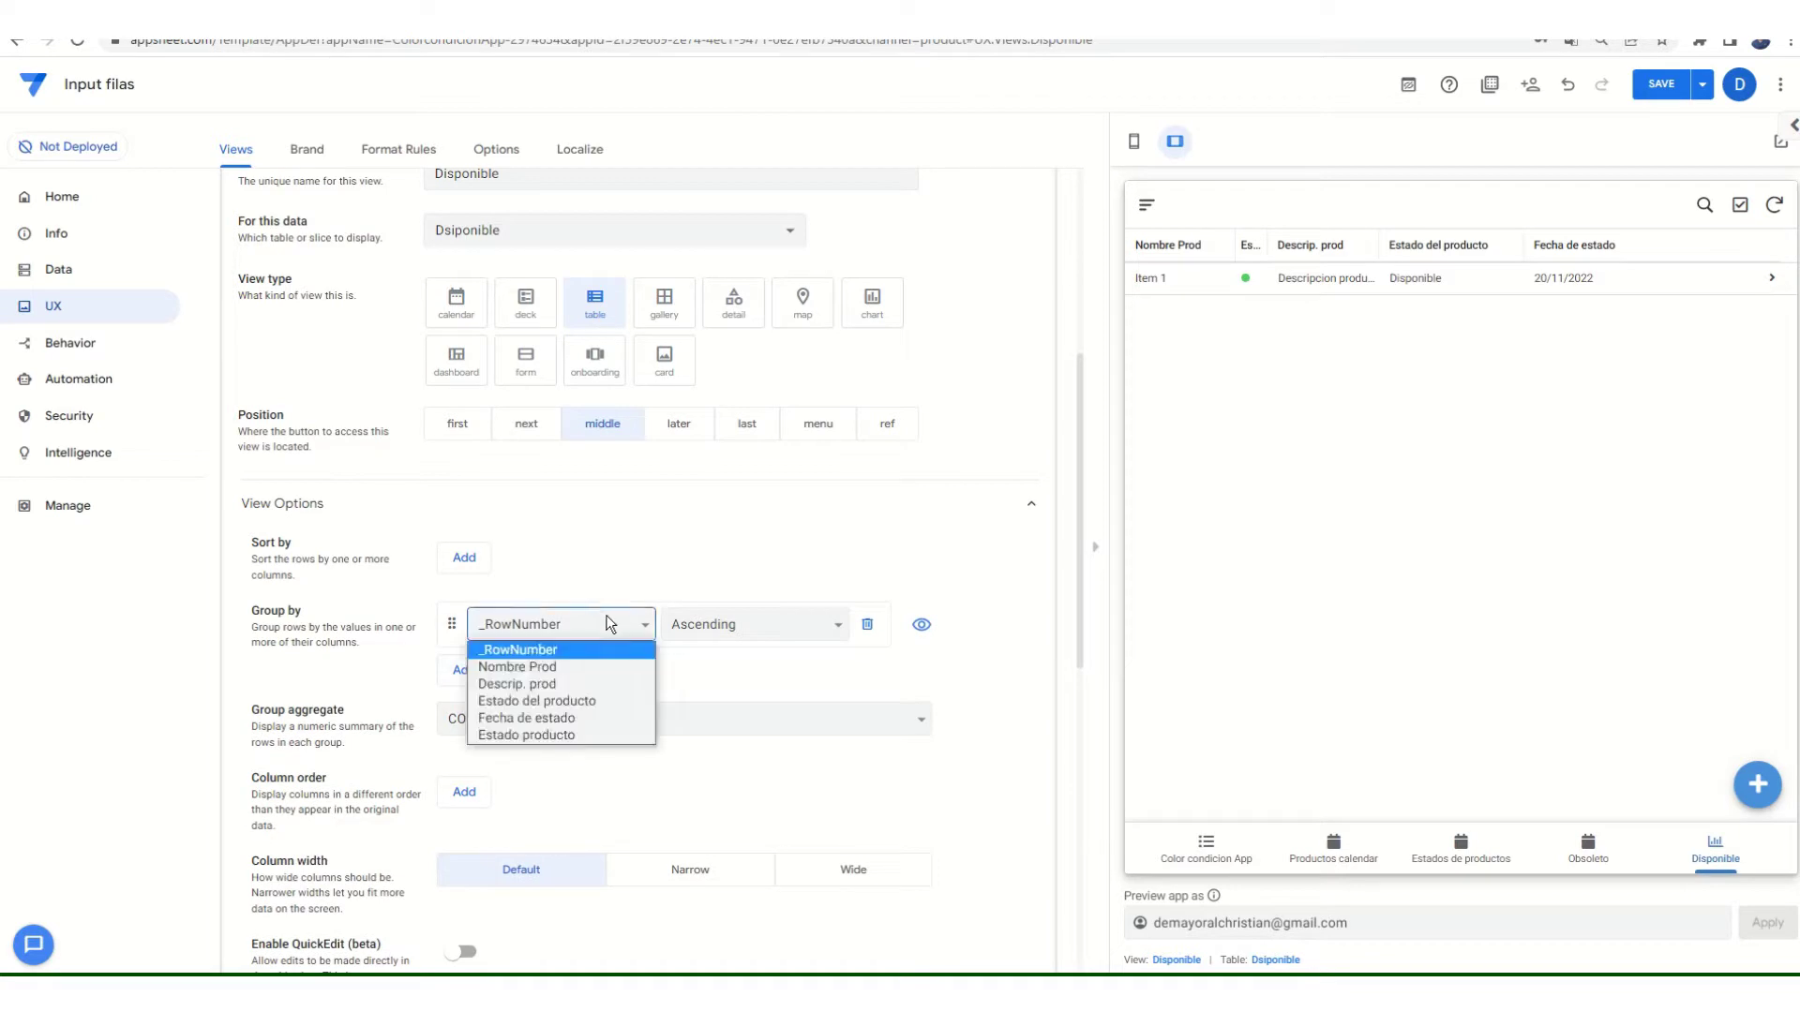
left_click(556, 718)
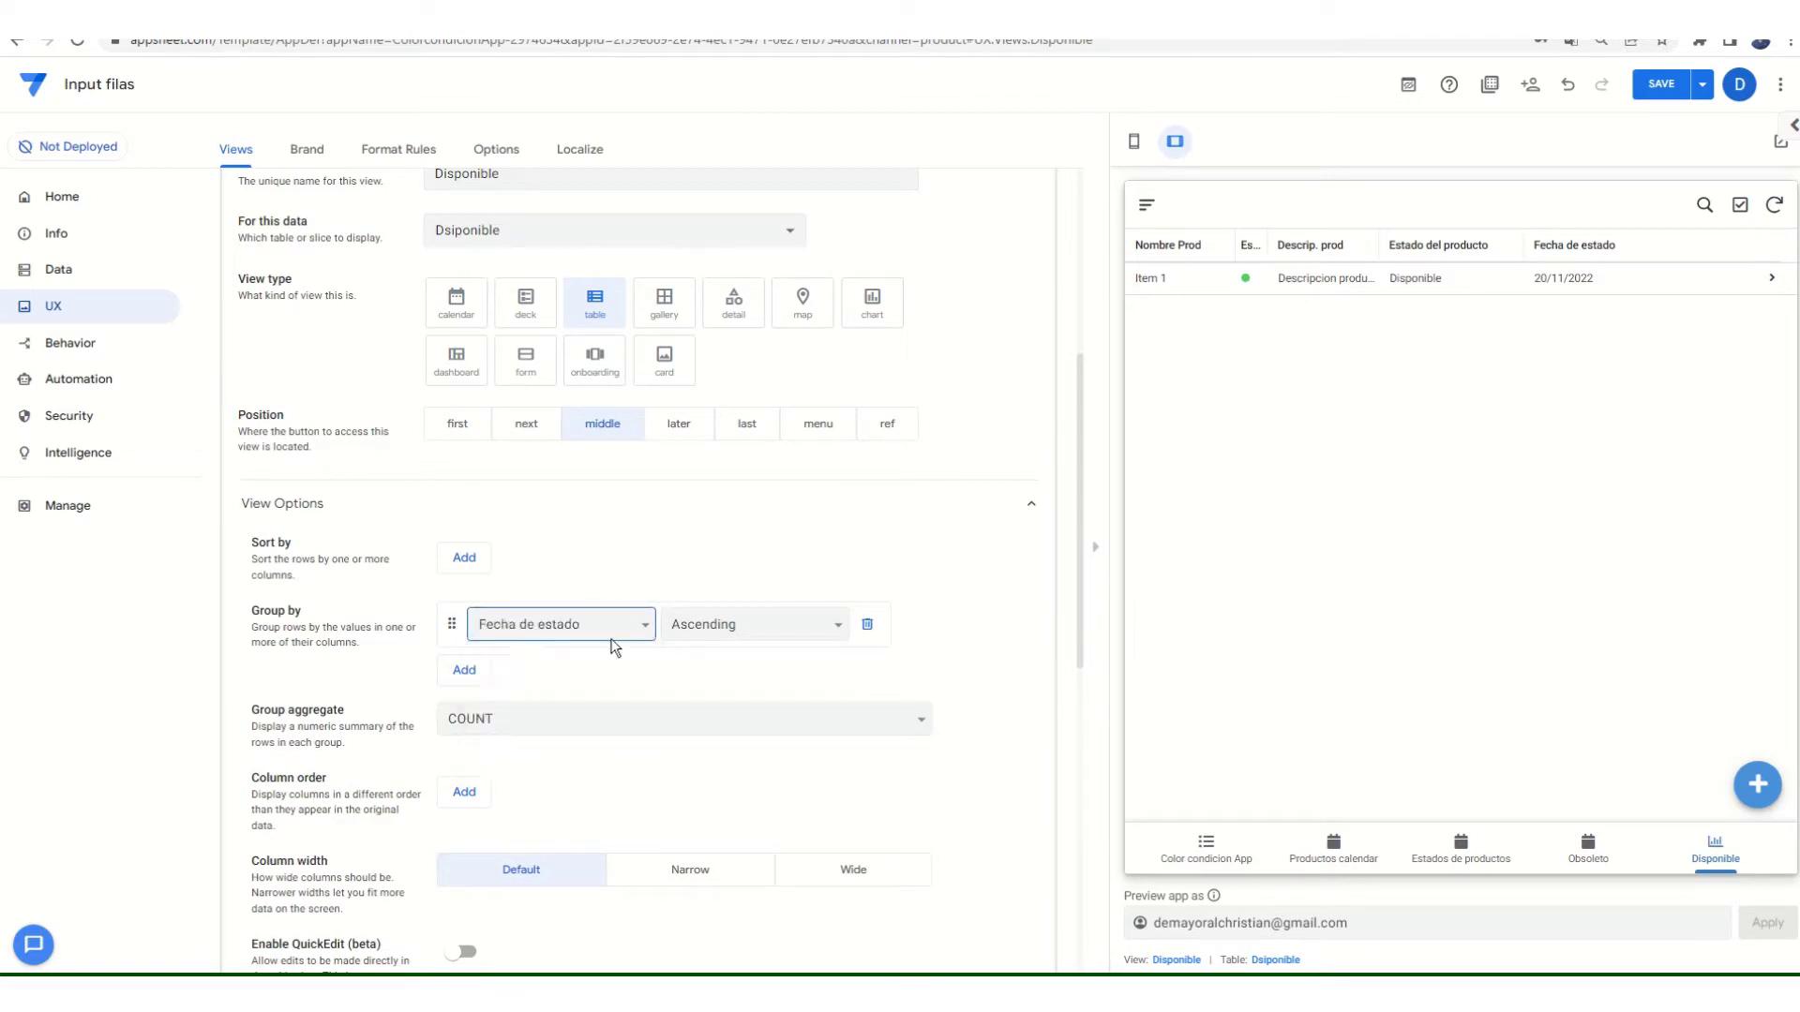
scroll(274, 403, "up", 3)
left_click(274, 403)
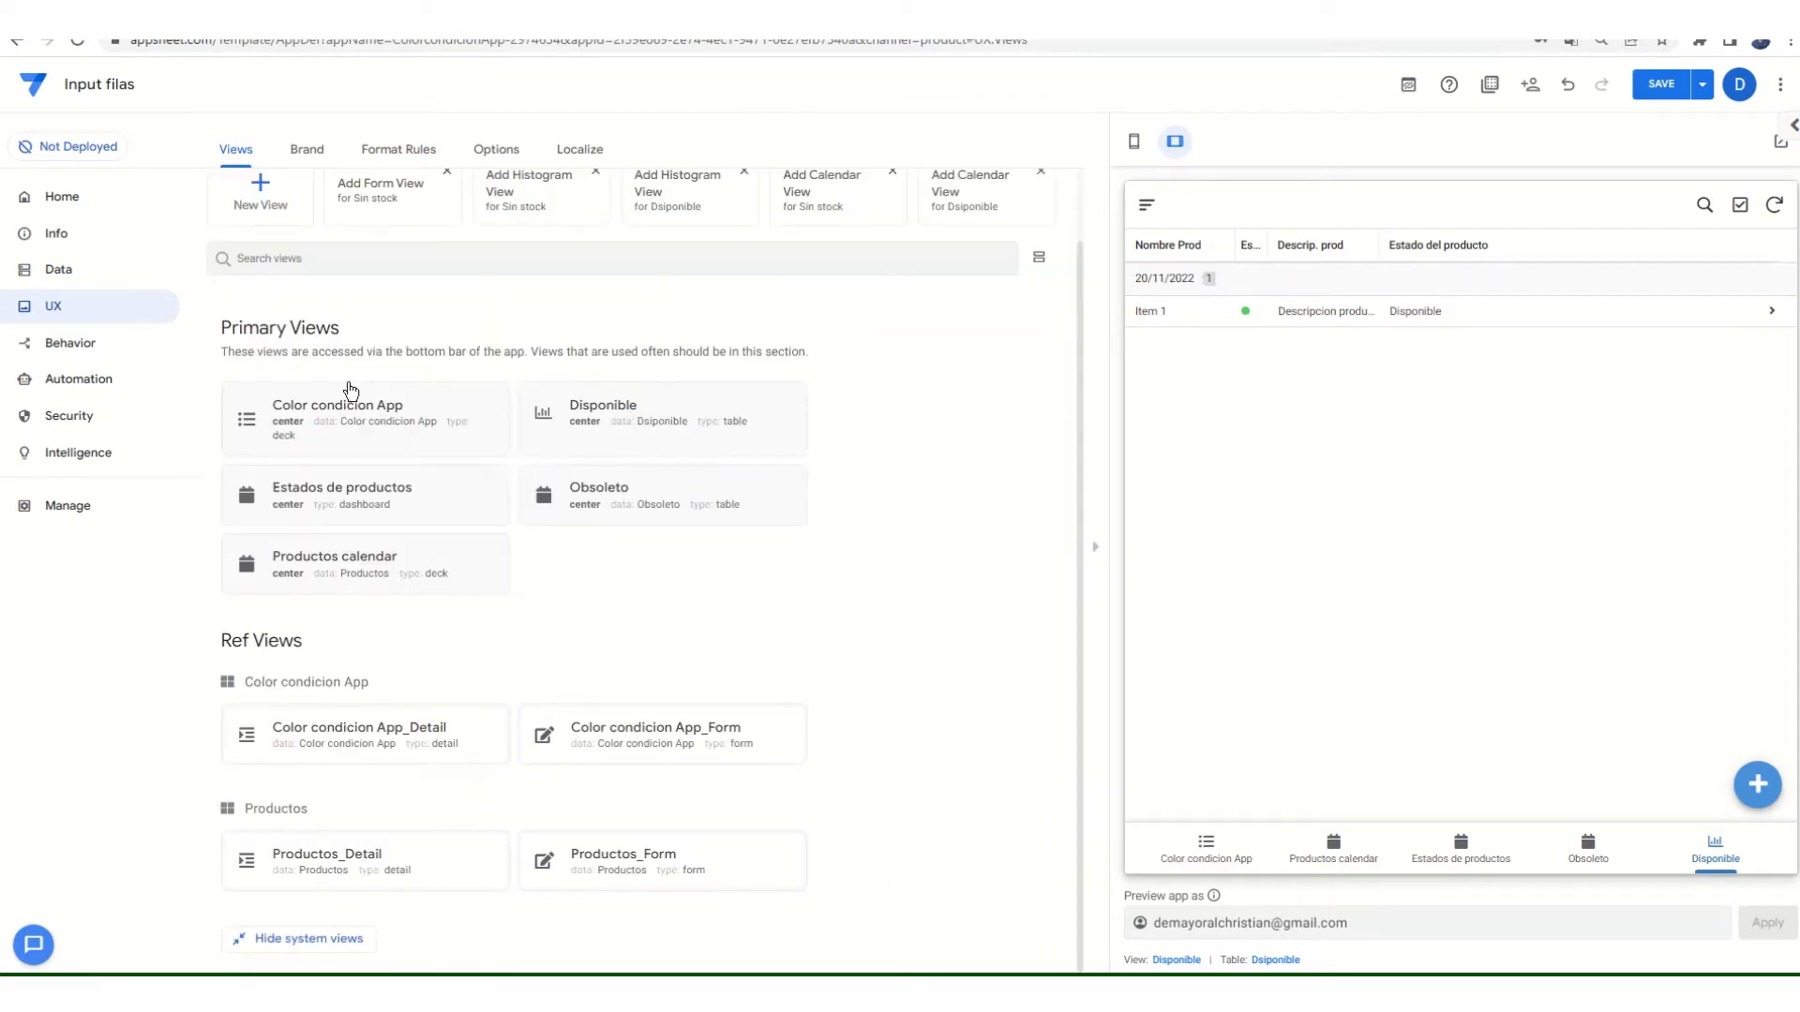
- Add a view based on the Sin stock slice, name it Sin stock, and set its view type to table
scroll(356, 413, "up", 1)
left_click(375, 270)
left_click(524, 330)
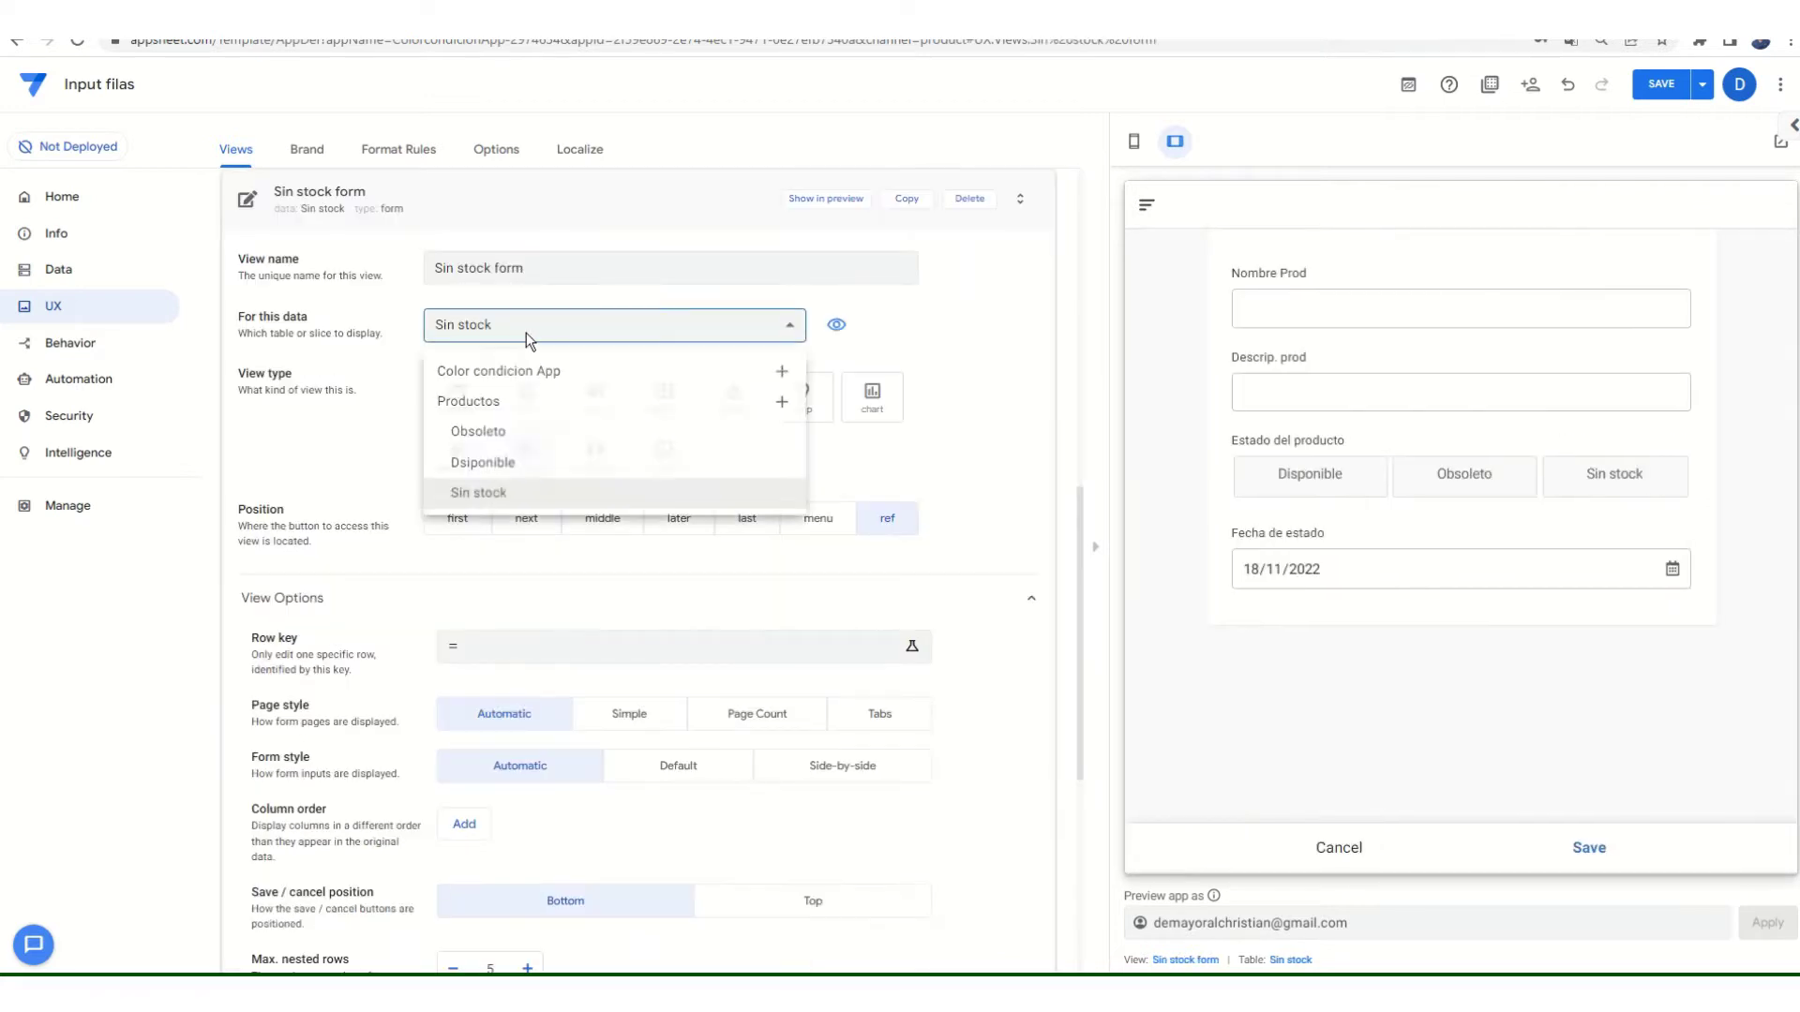
left_click(534, 278)
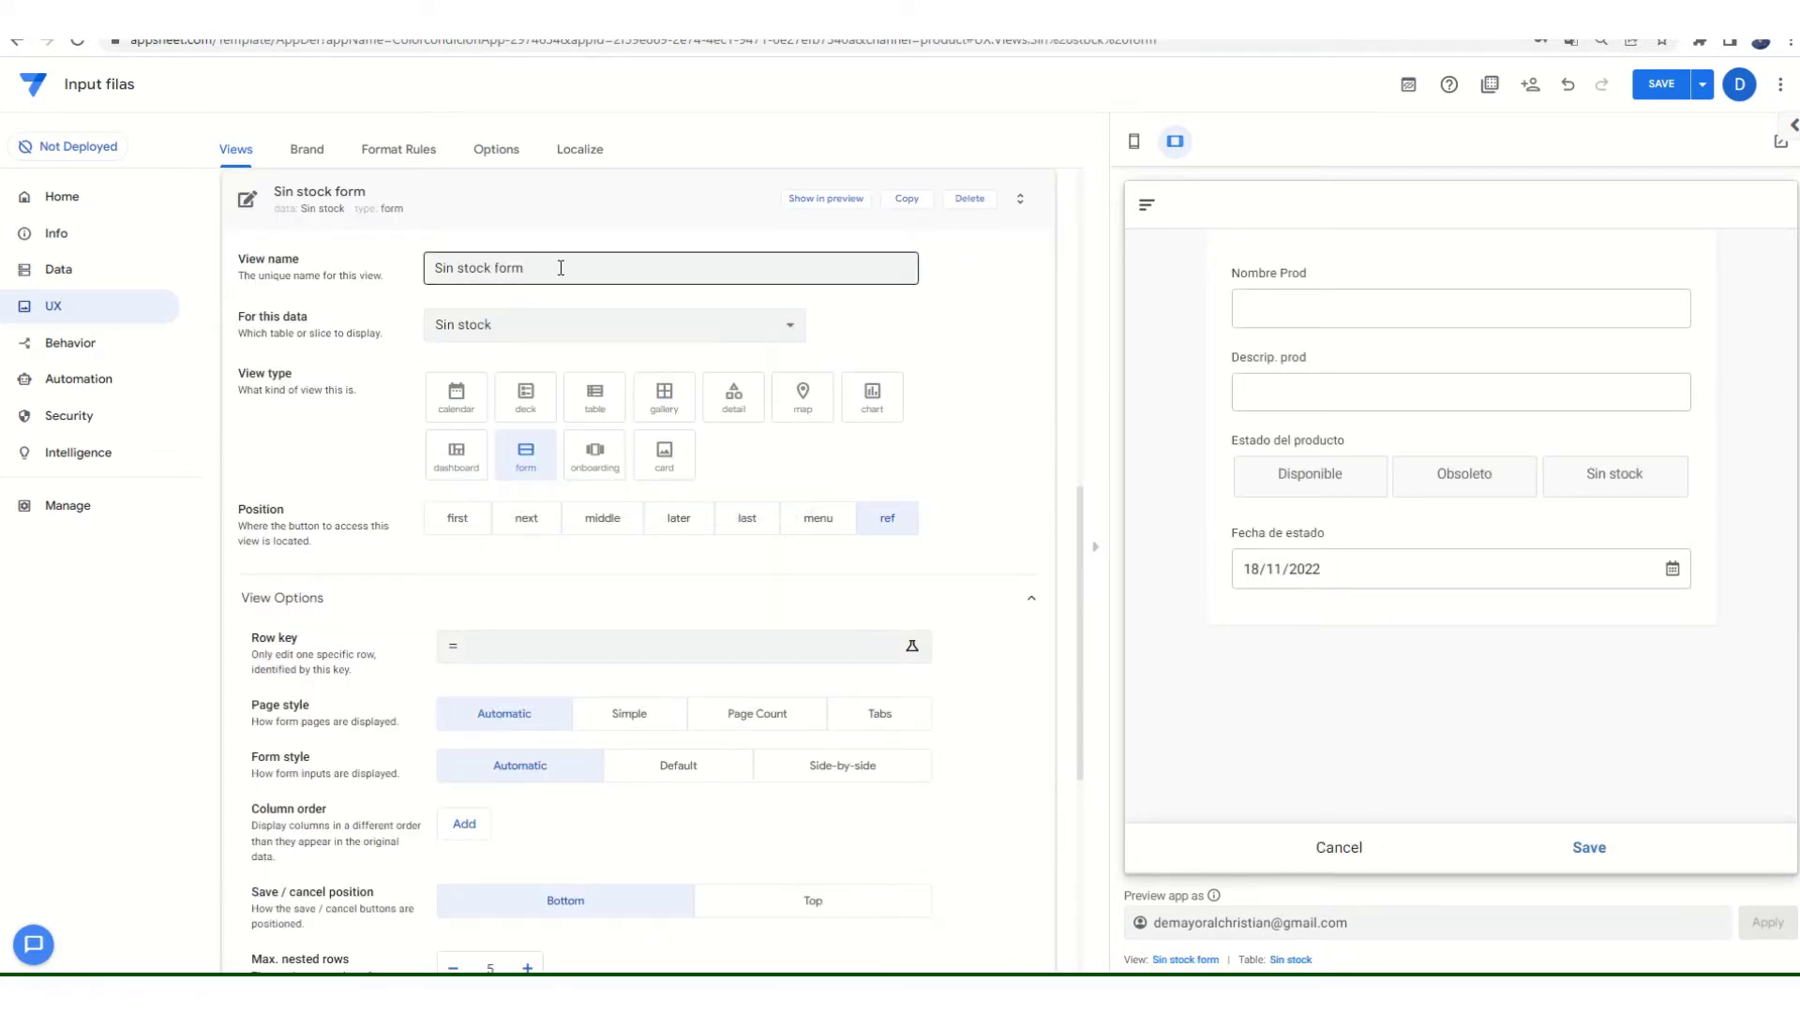
left_click(562, 268)
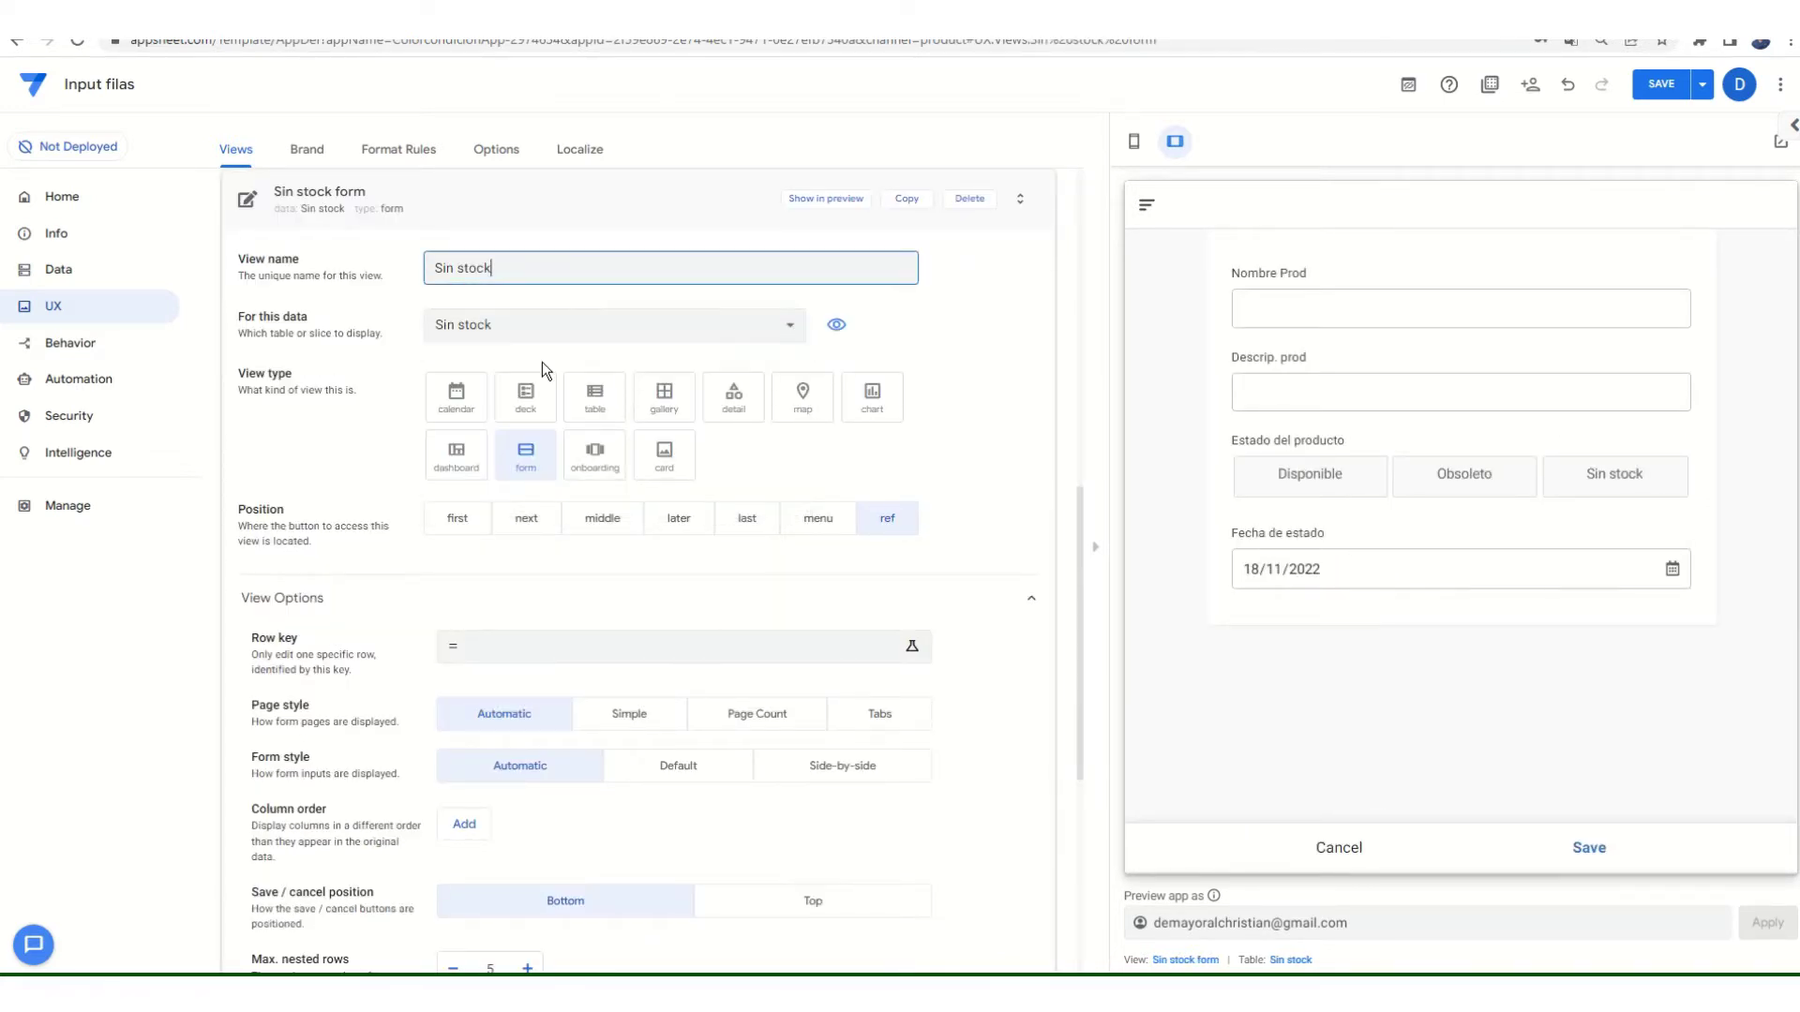
left_click(594, 397)
- Group the Sin stock view by Fecha de estado in ascending order with the COUNT aggregate, and collapse its settings
scroll(592, 638, "down", 1)
scroll(593, 638, "down", 3)
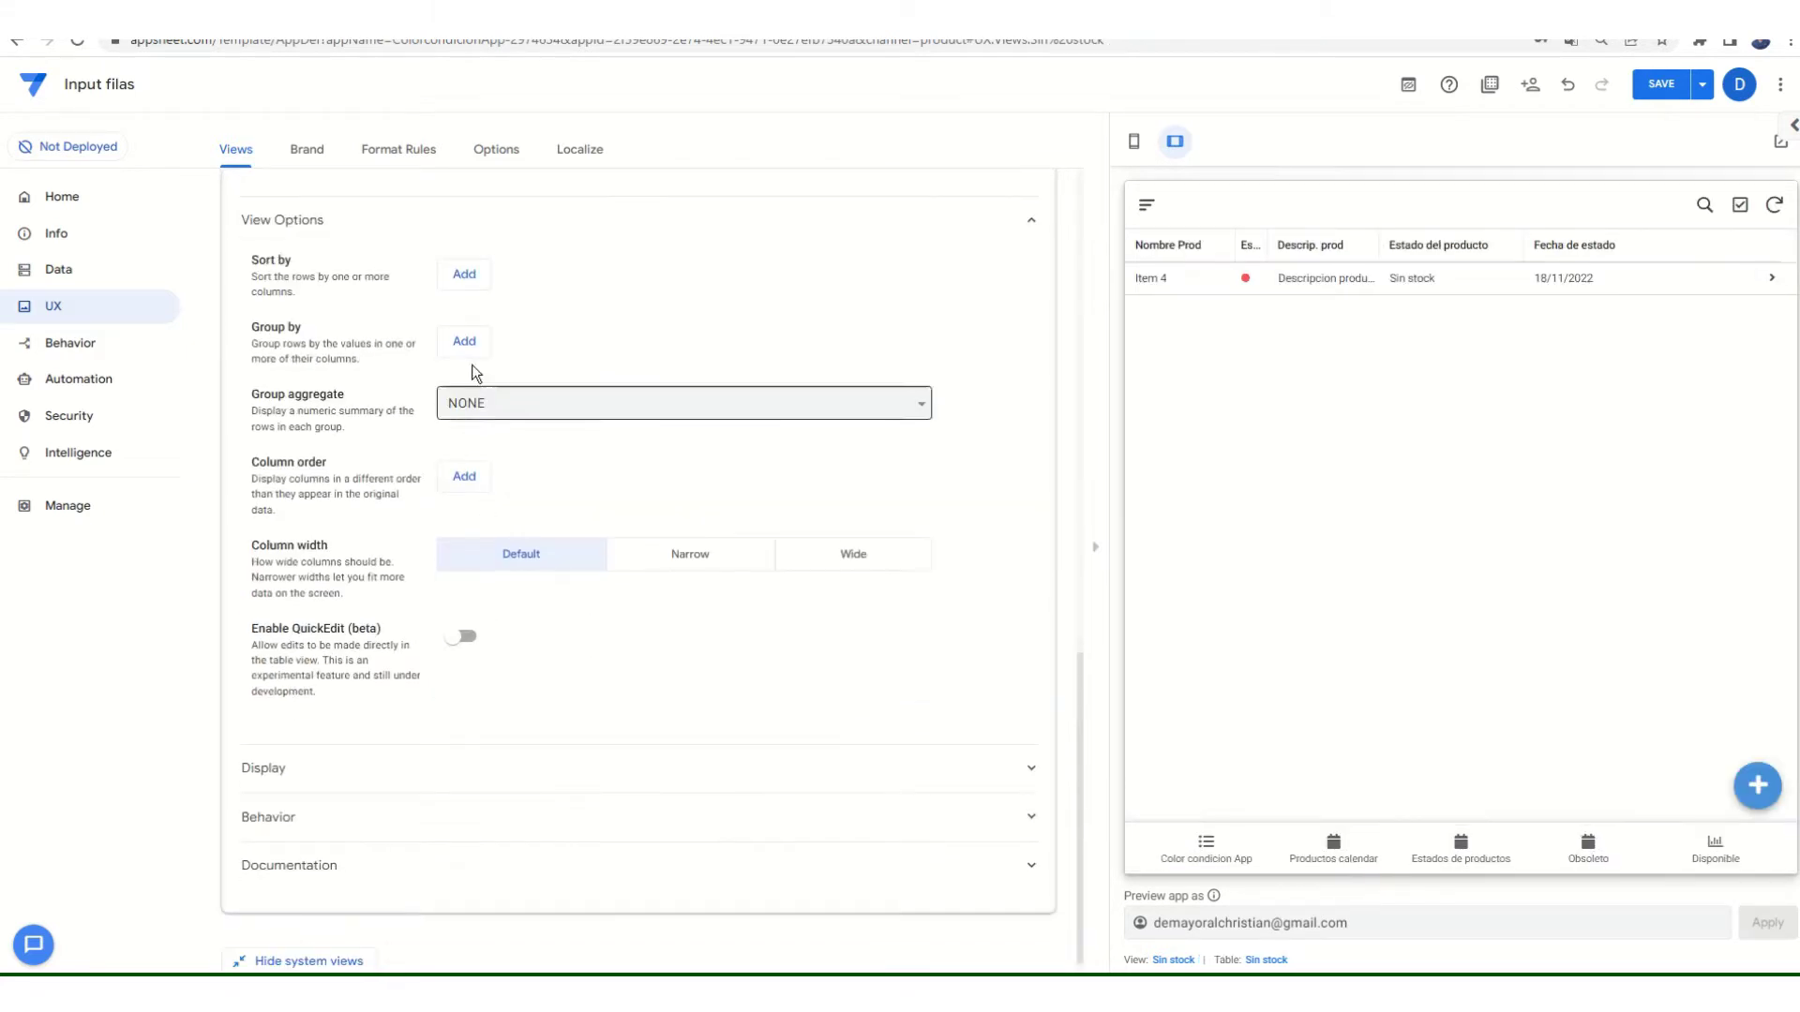
left_click(466, 343)
left_click(548, 343)
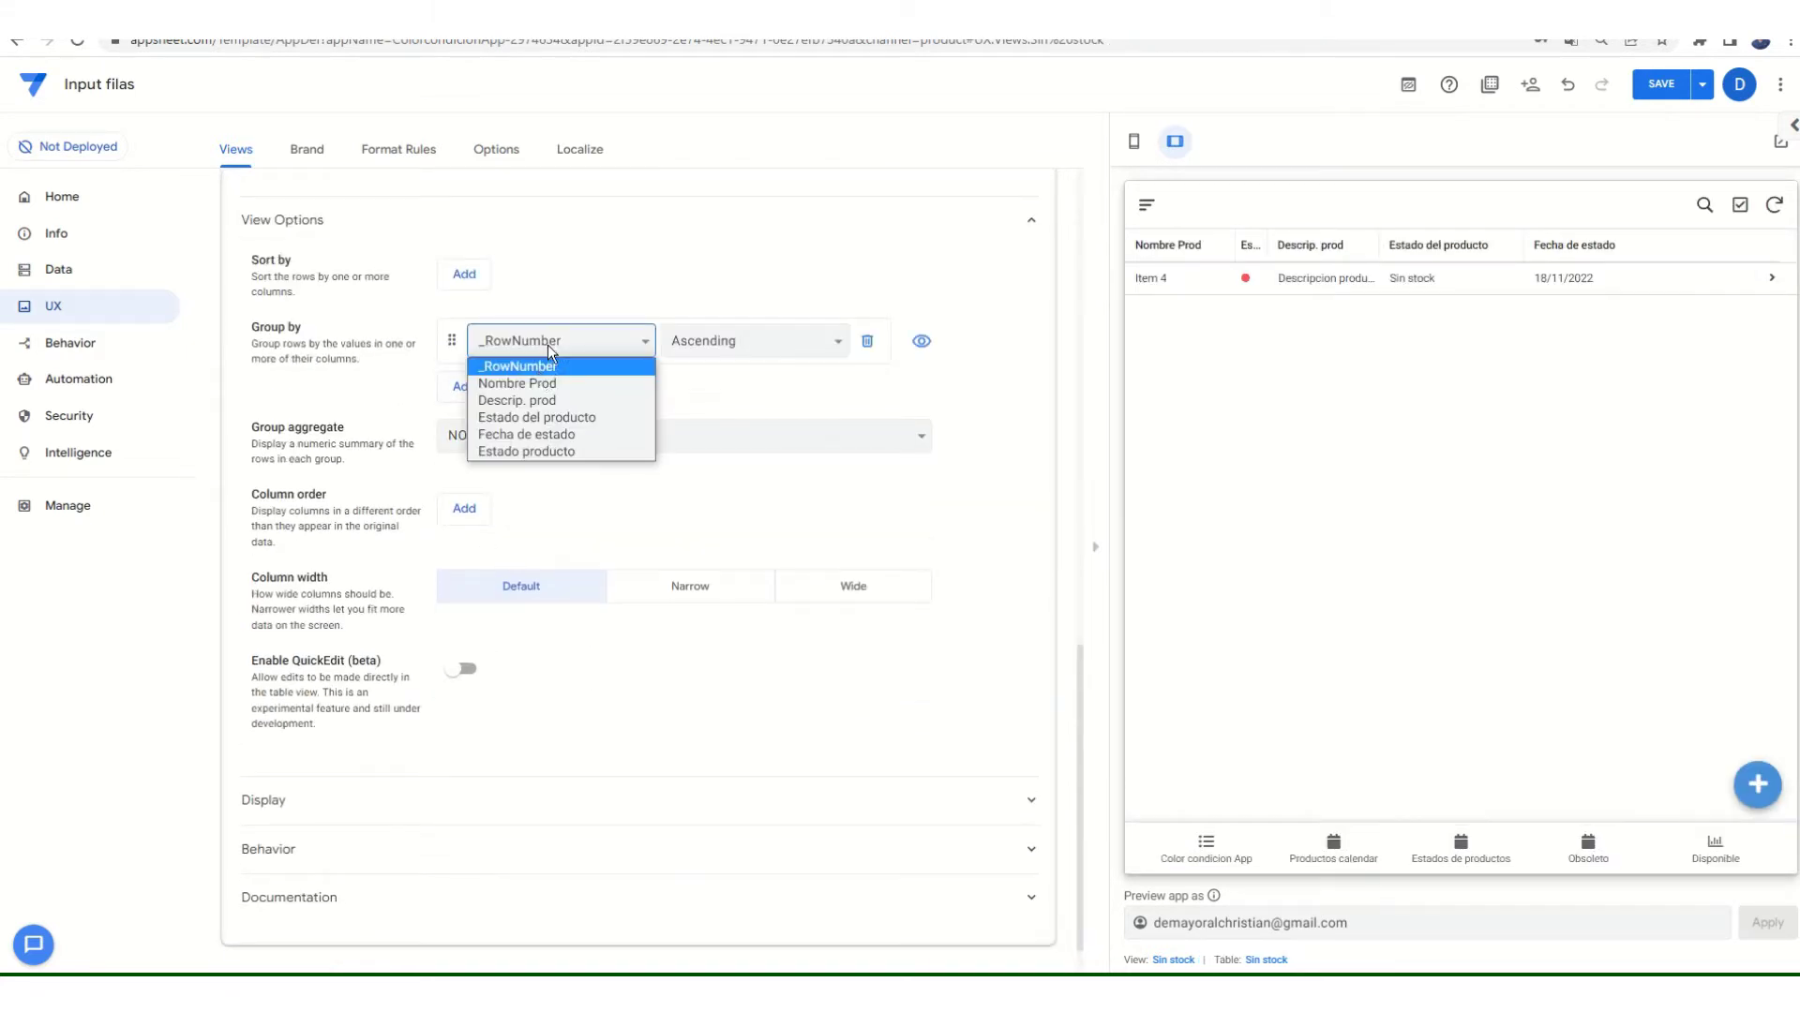
left_click(526, 434)
left_click(474, 438)
left_click(474, 479)
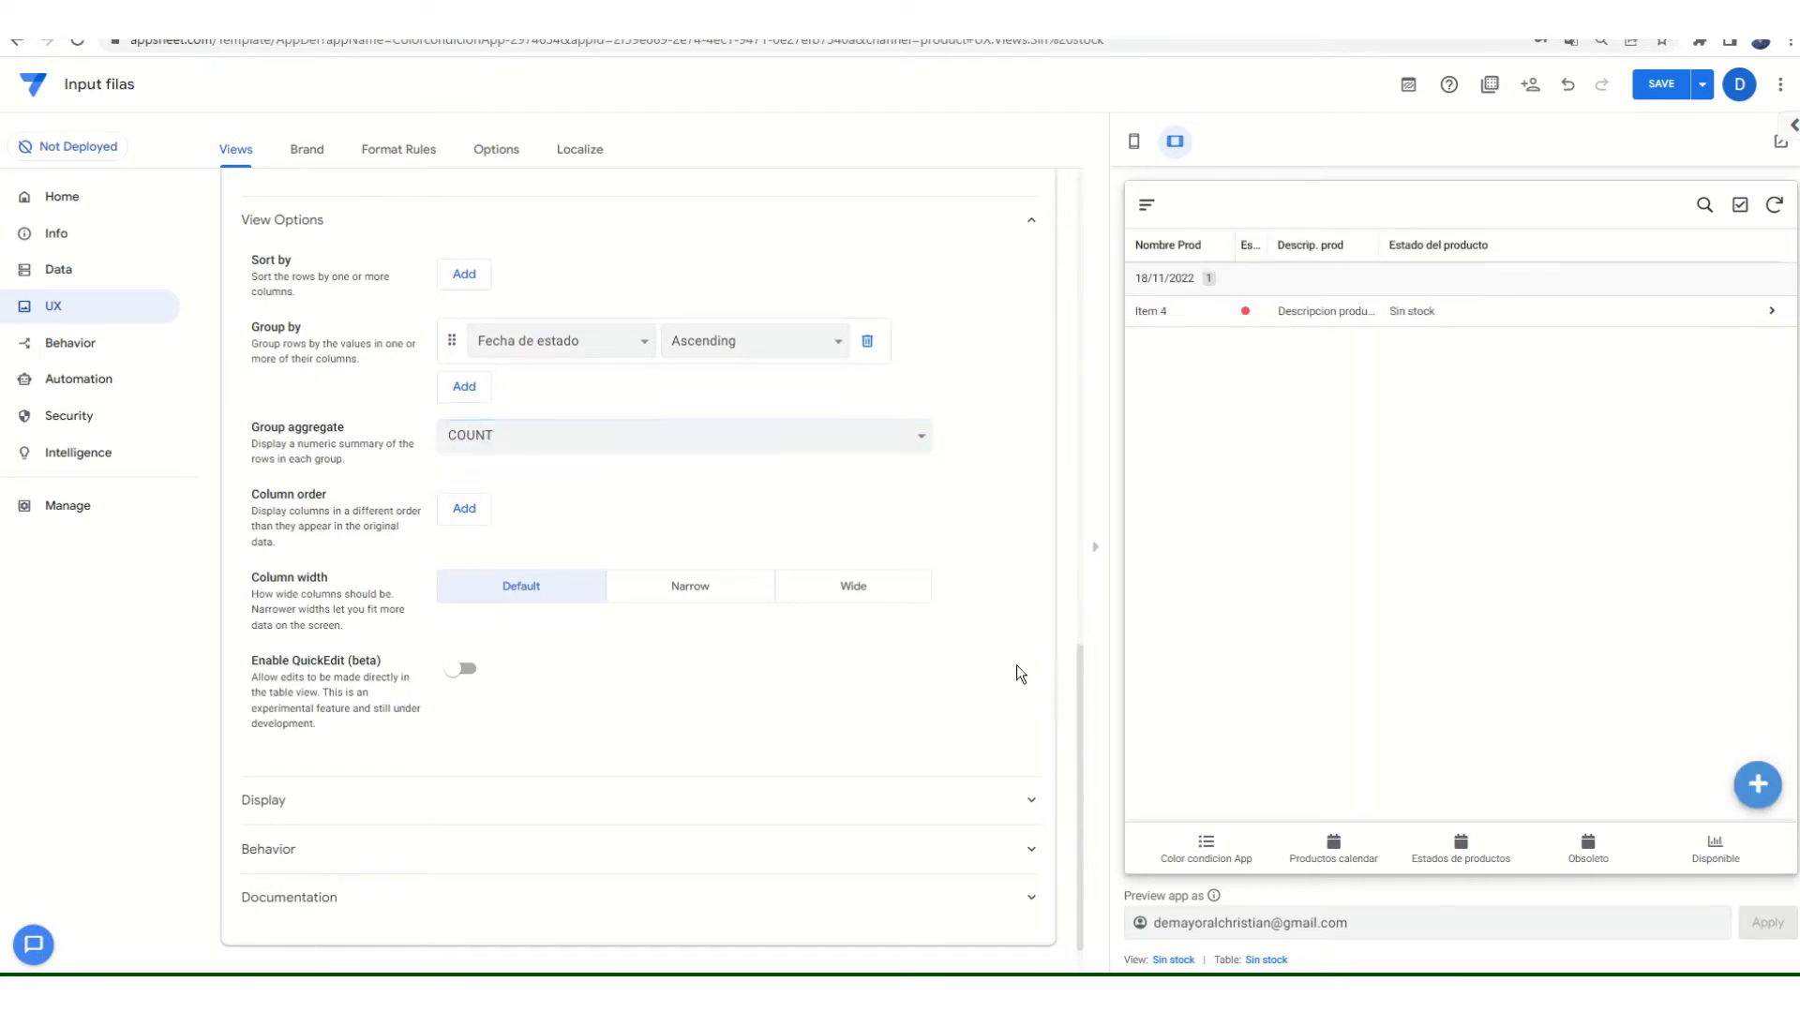
scroll(266, 363, "up", 8)
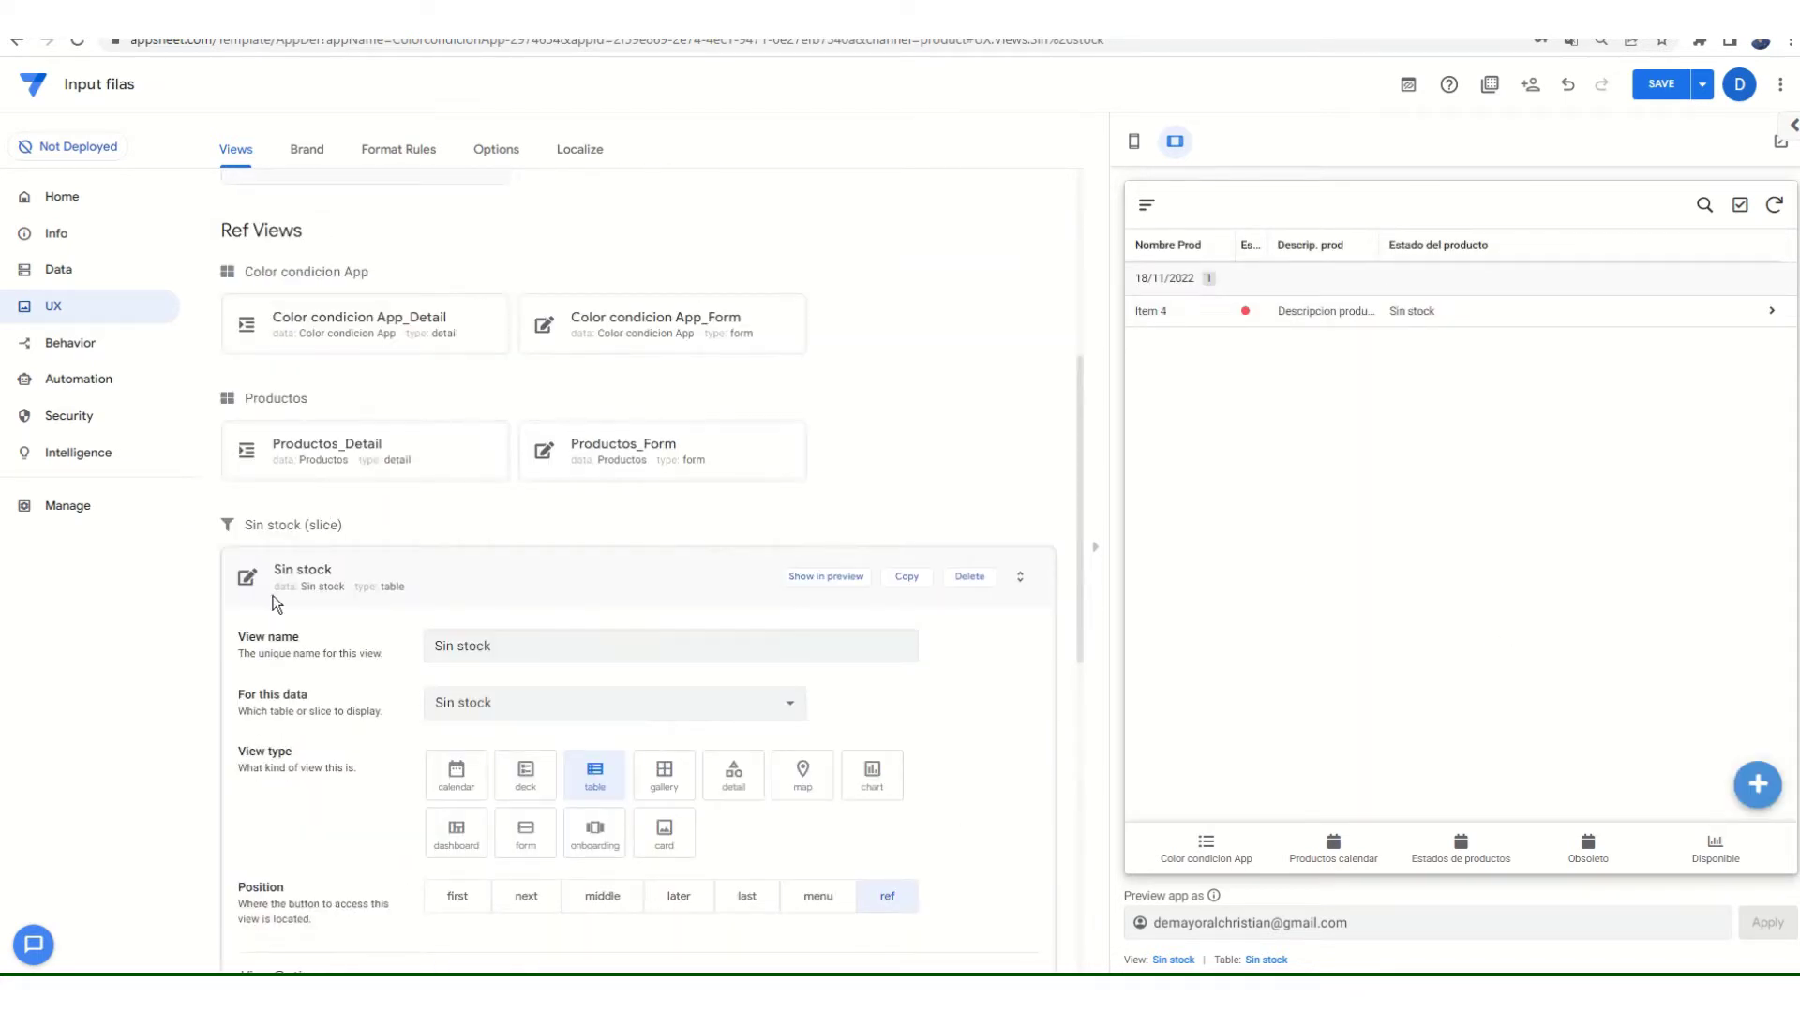
scroll(473, 574, "down", 6)
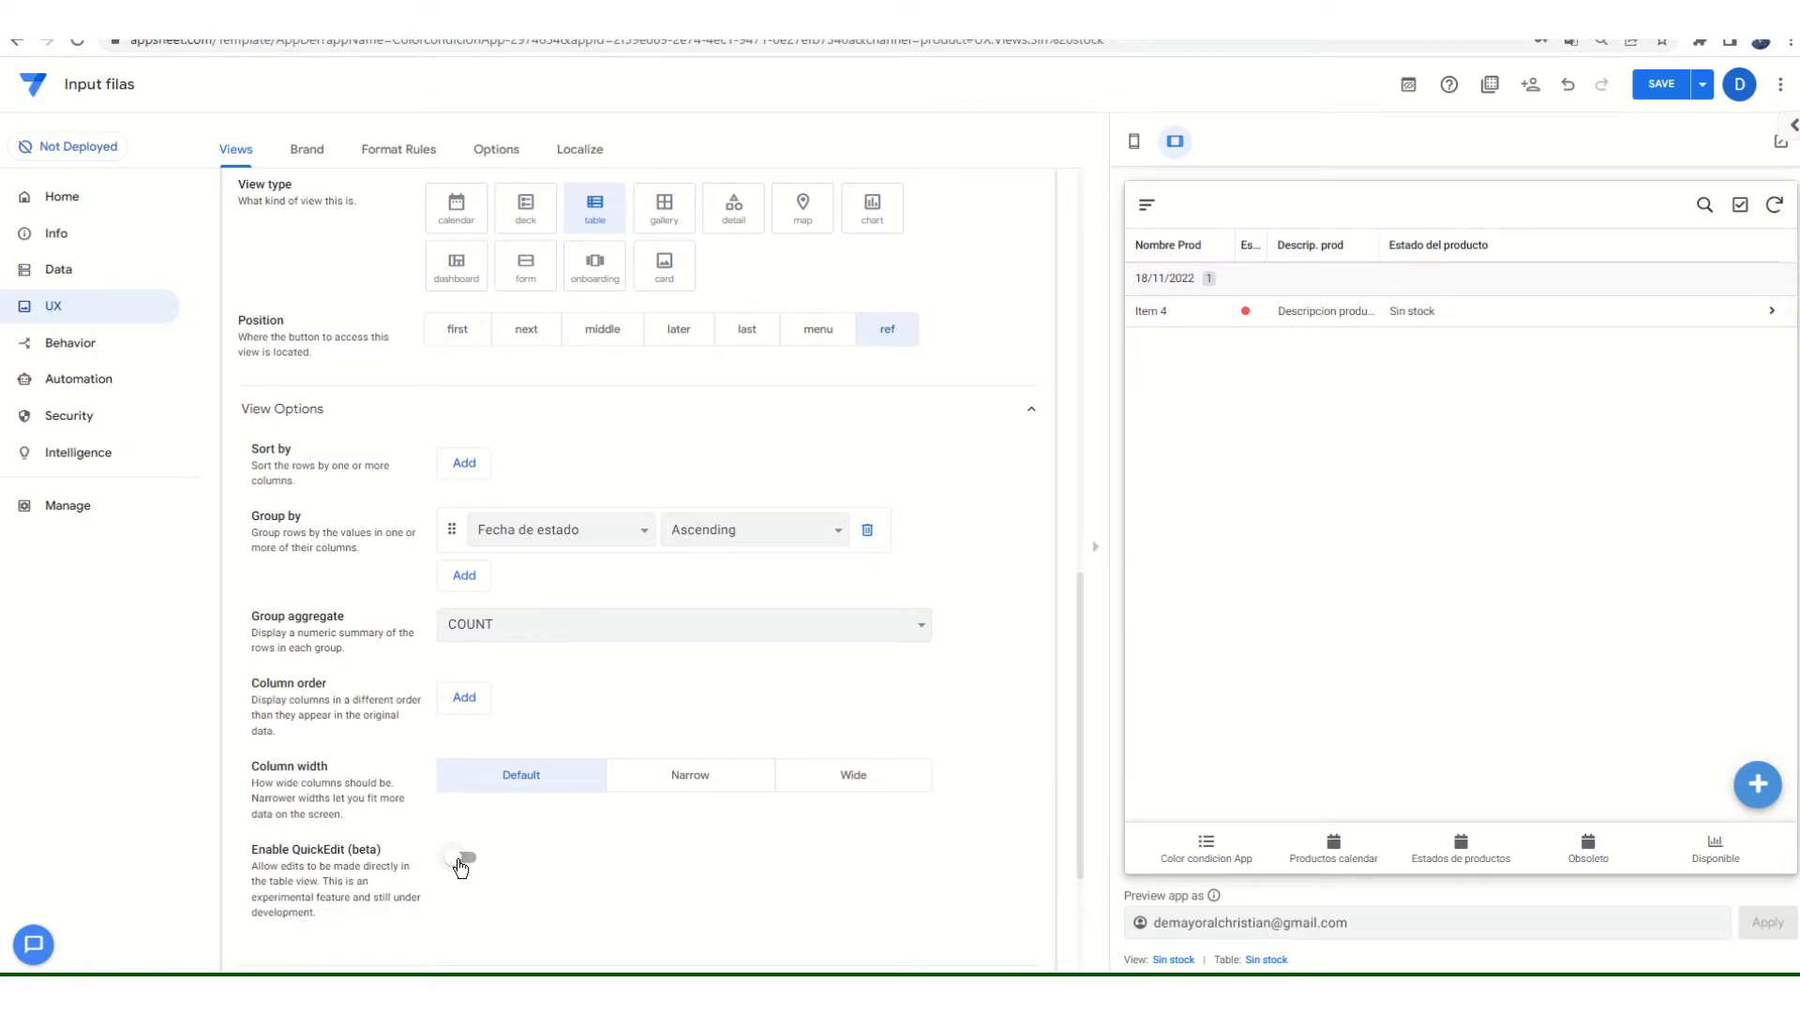
scroll(338, 551, "up", 4)
left_click(262, 403)
scroll(559, 497, "up", 2)
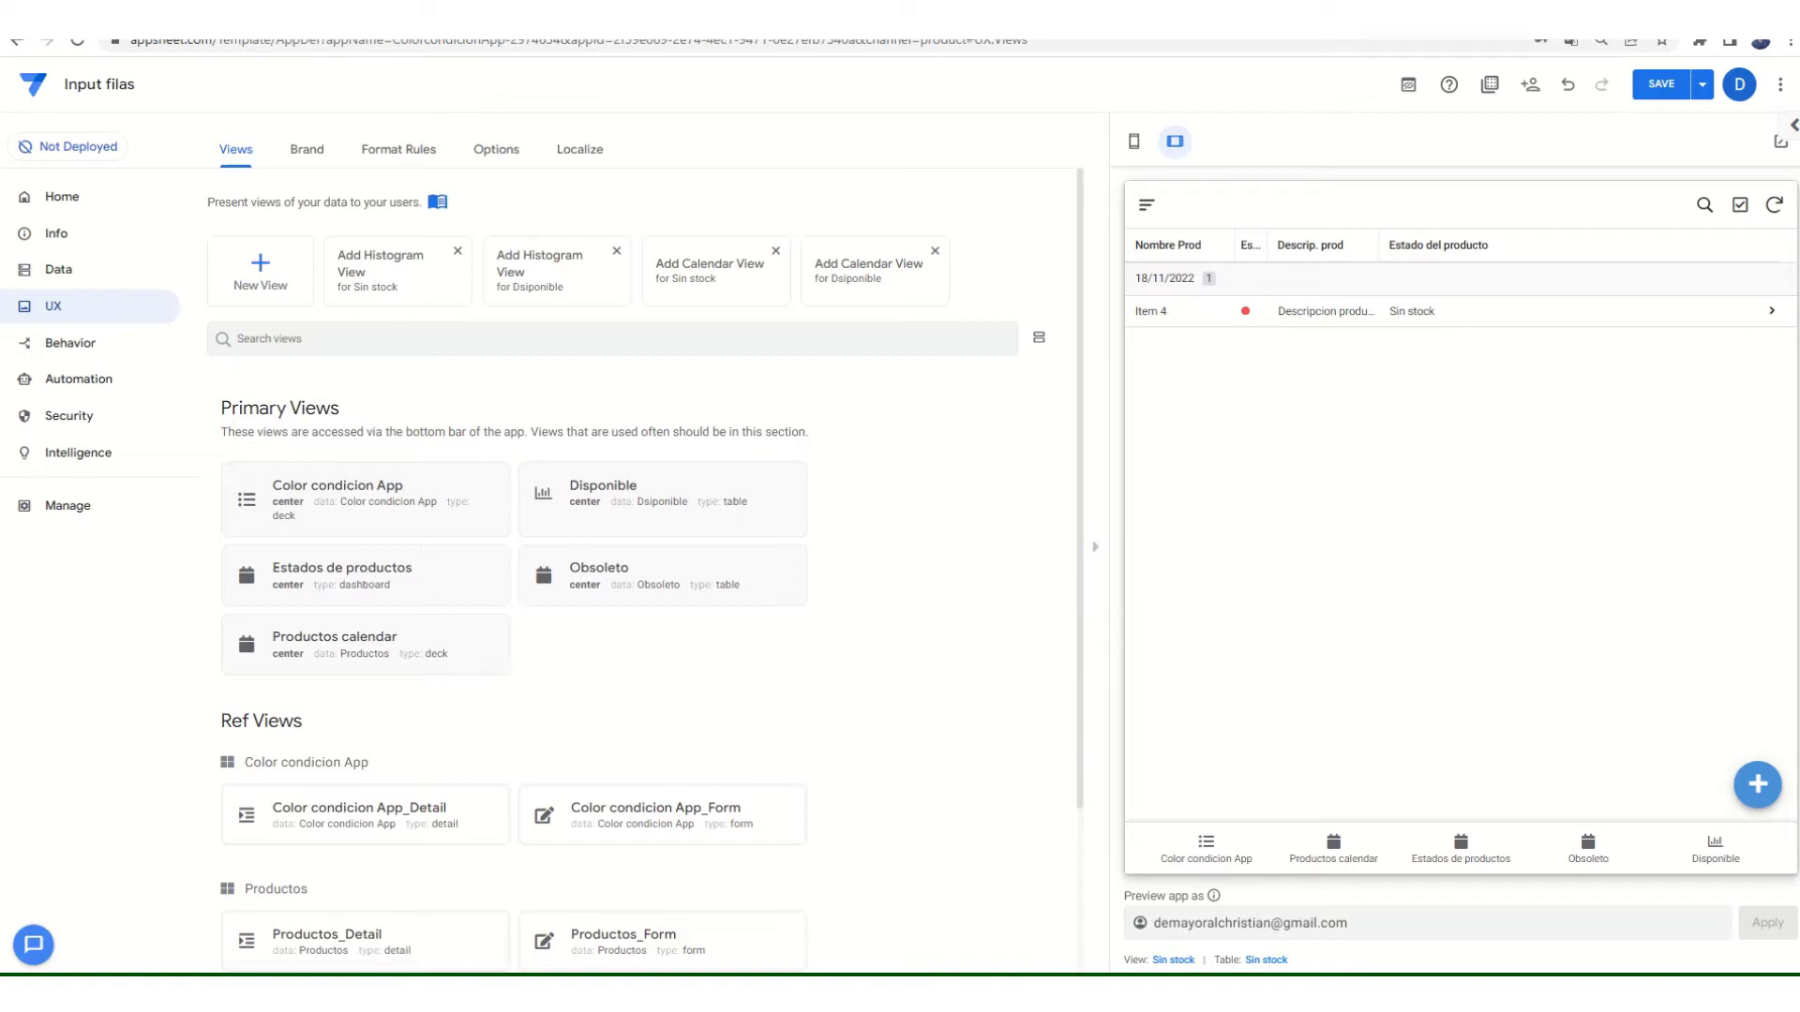
key("alt+Tab")
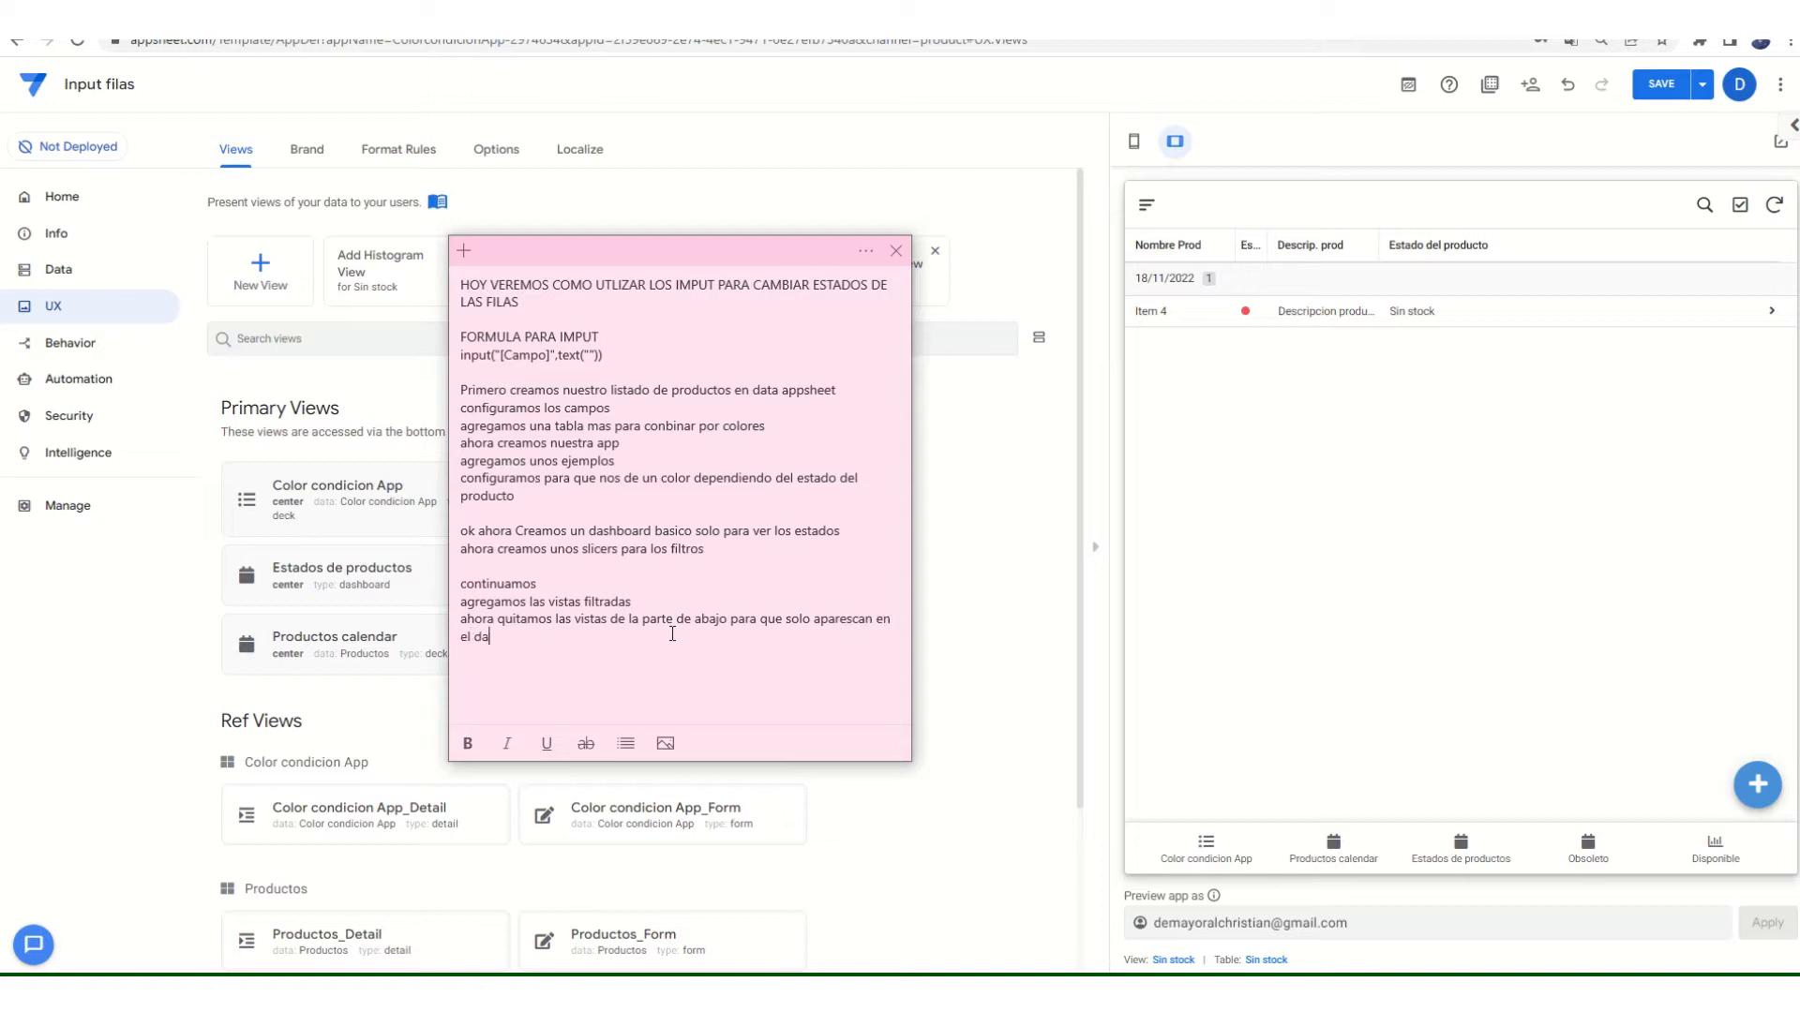
left_click(944, 585)
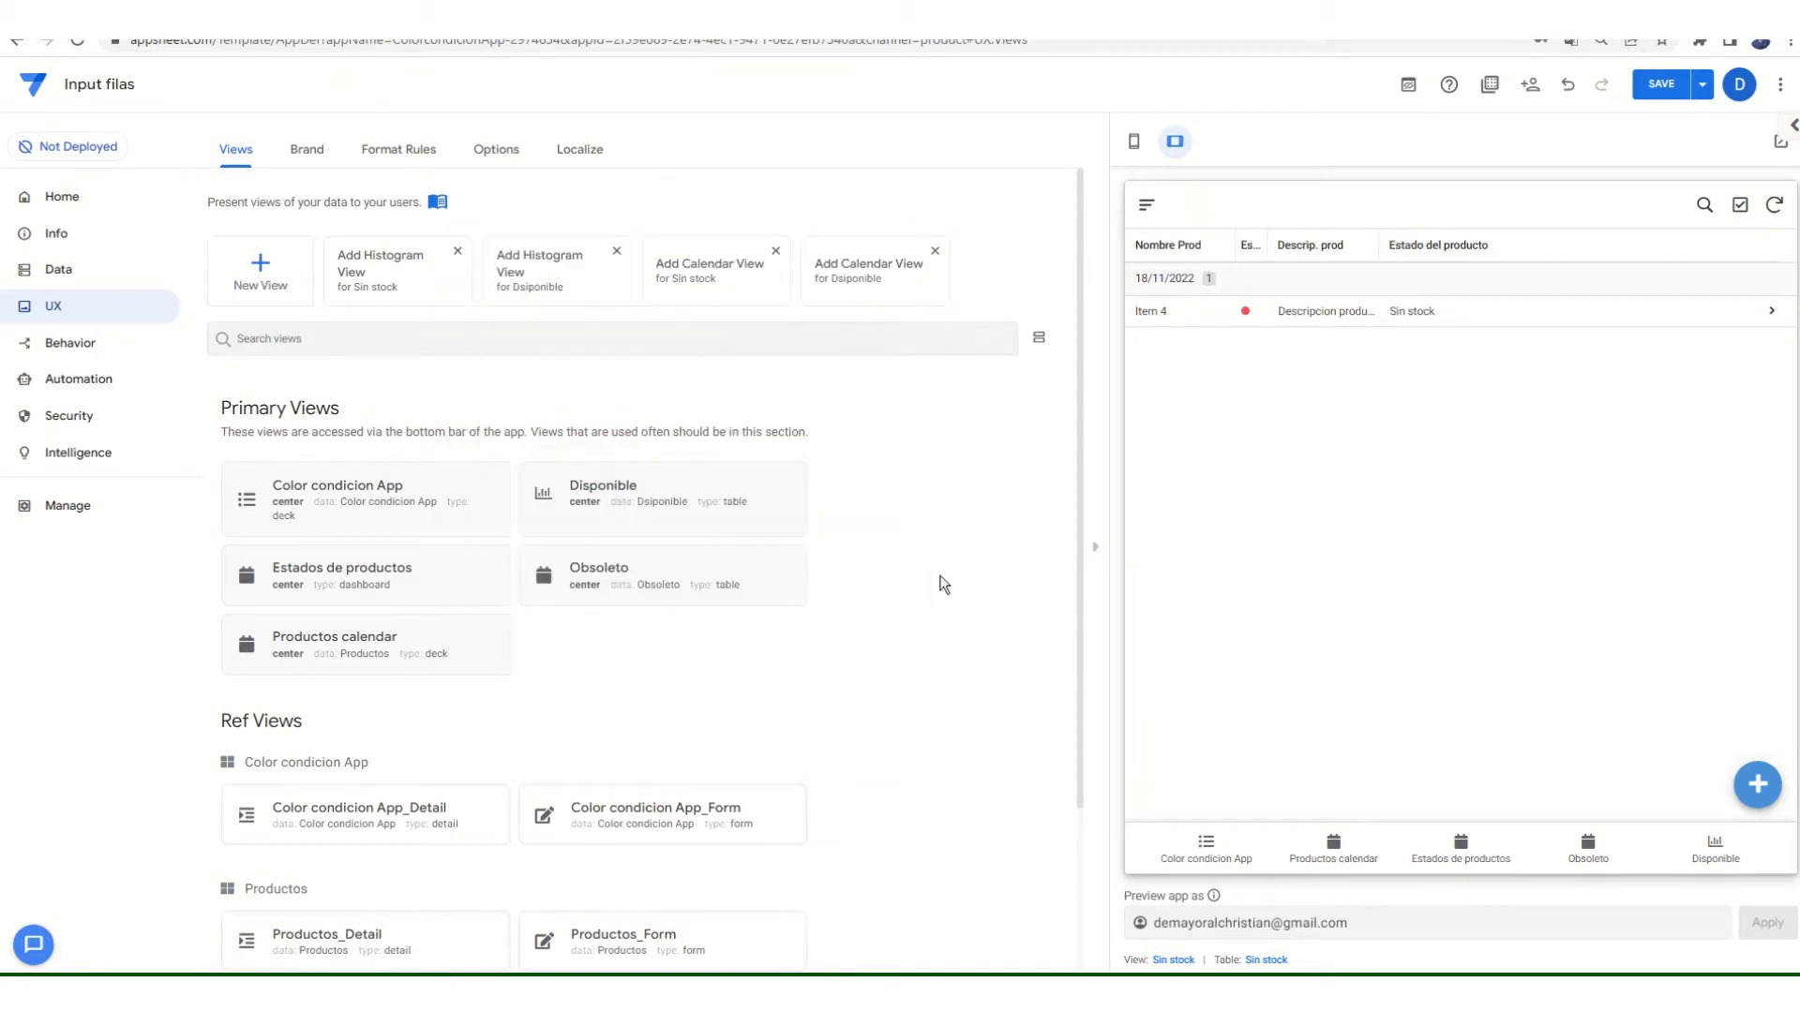
- Set the position of the Color condicion App view to menu and collapse its settings
left_click(462, 522)
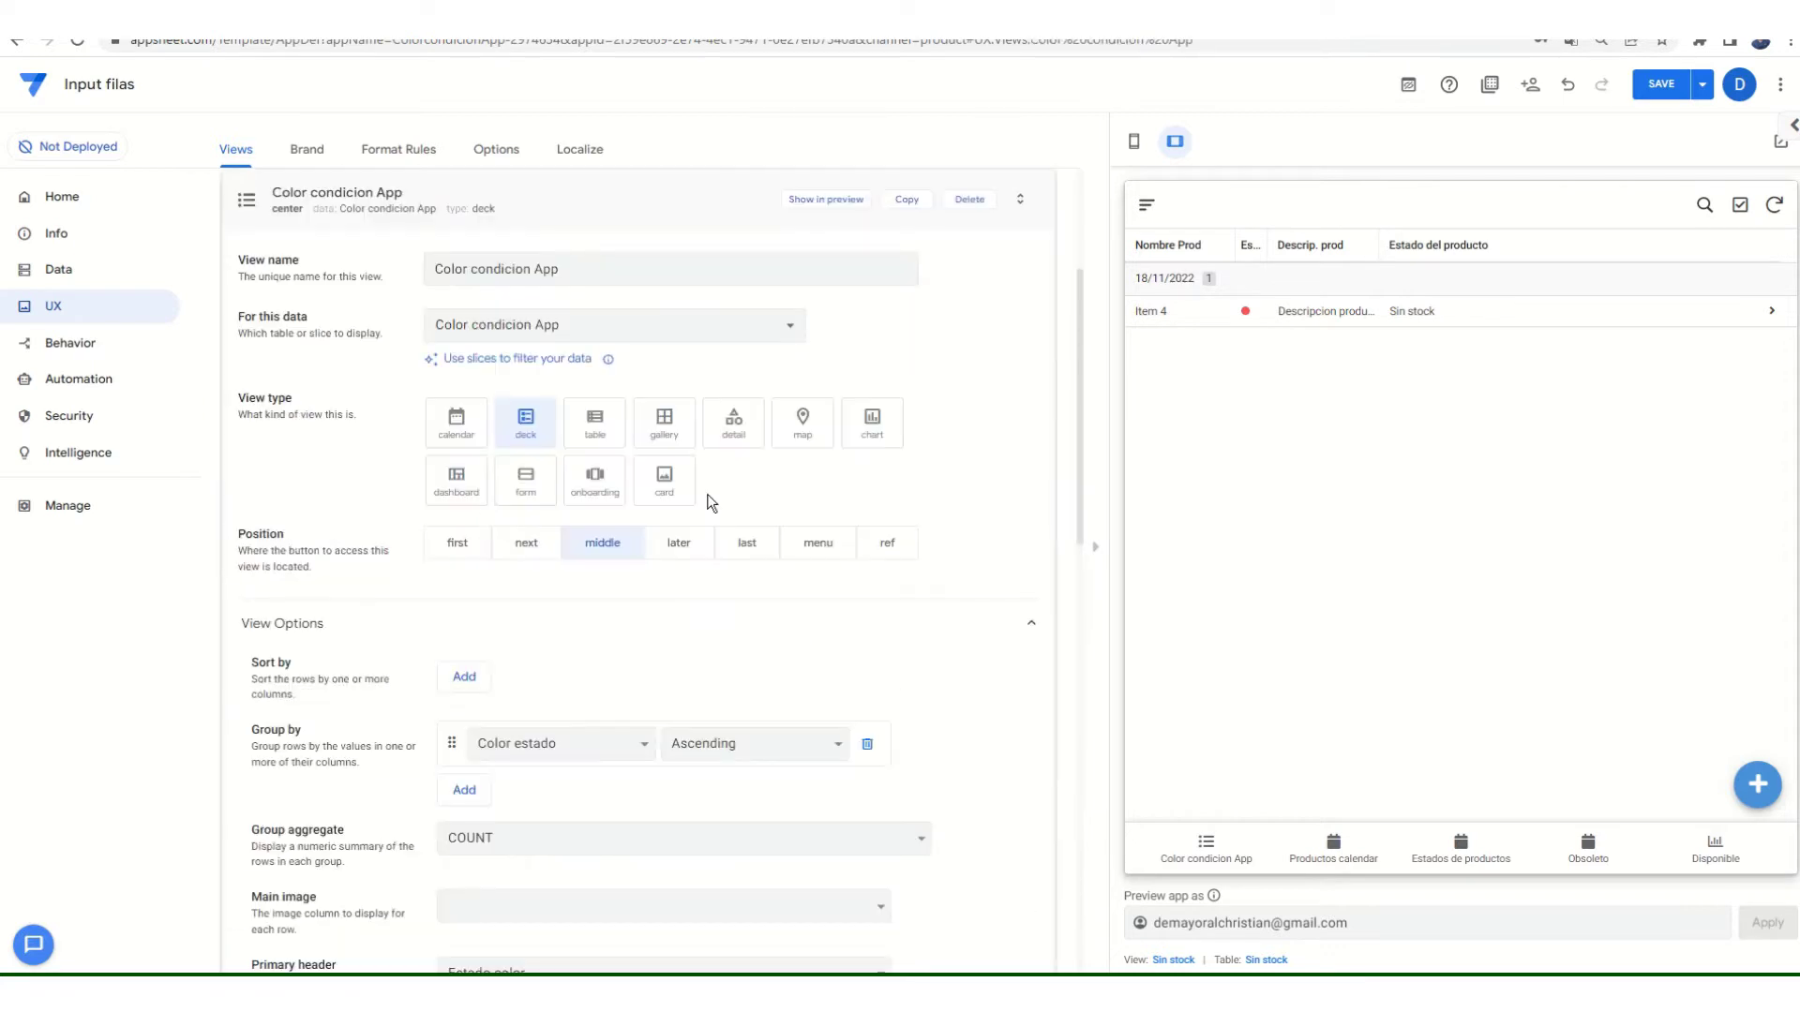
scroll(416, 448, "up", 2)
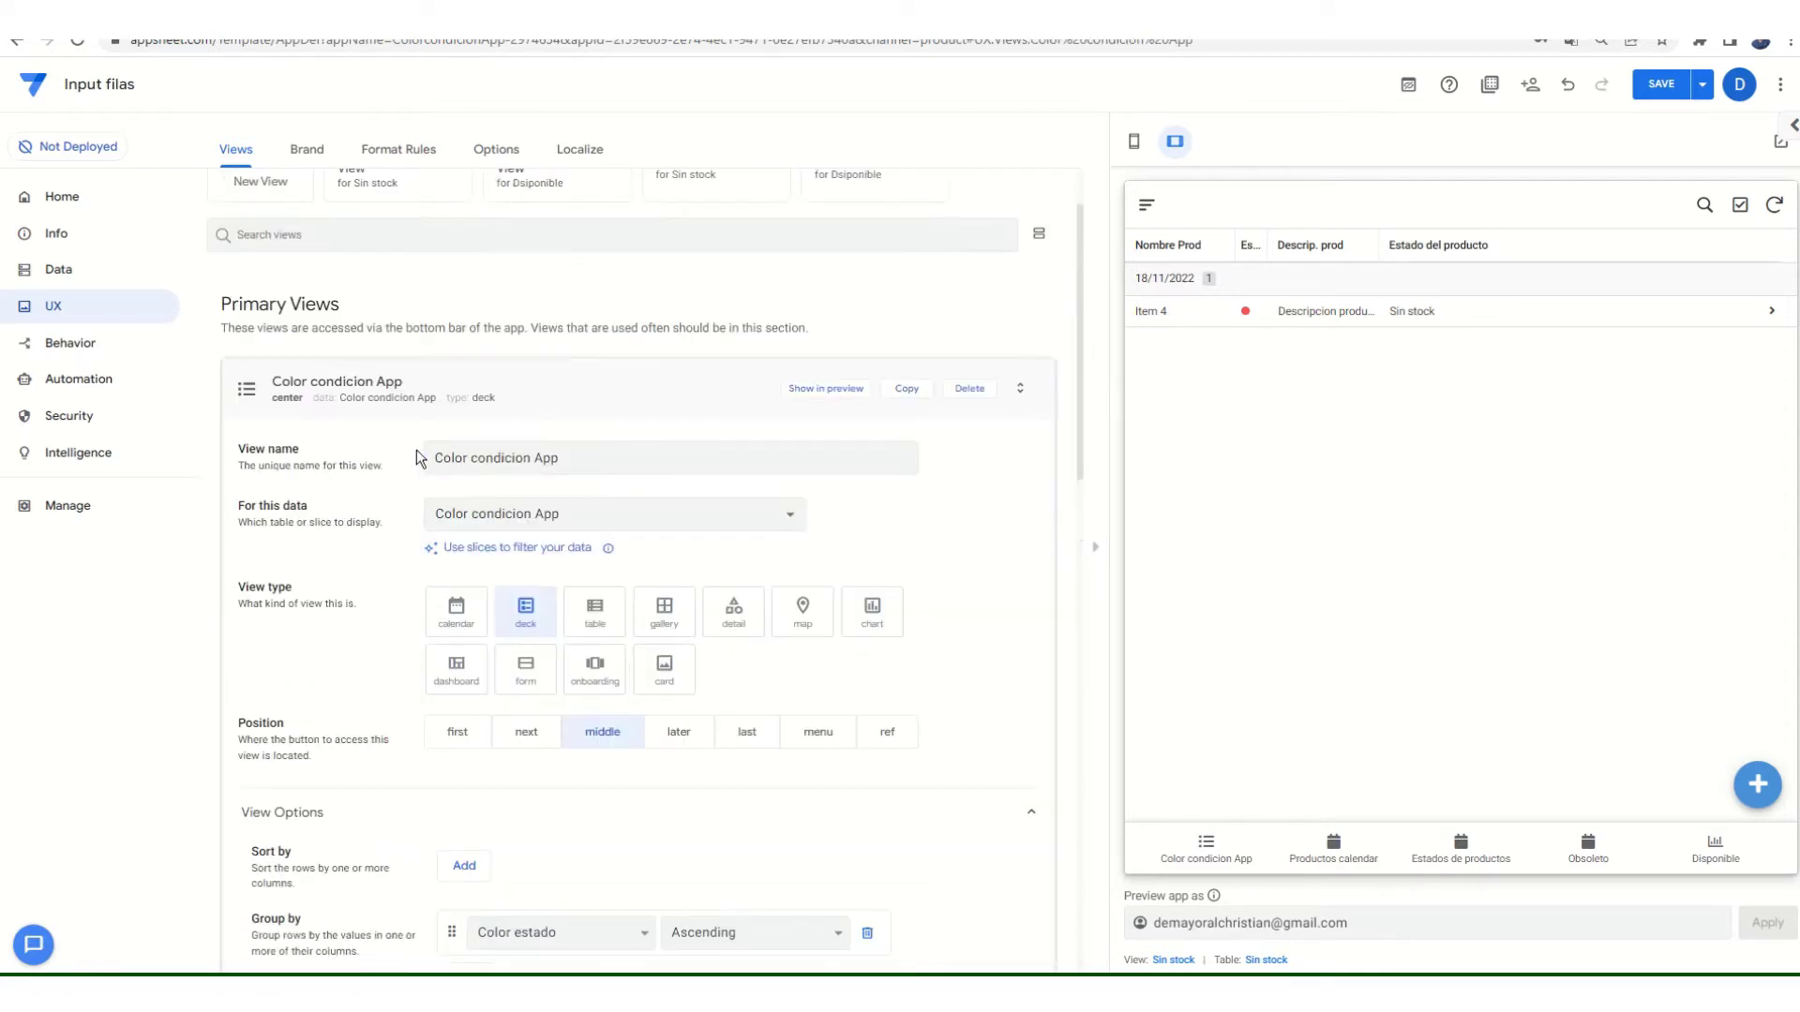
left_click(813, 736)
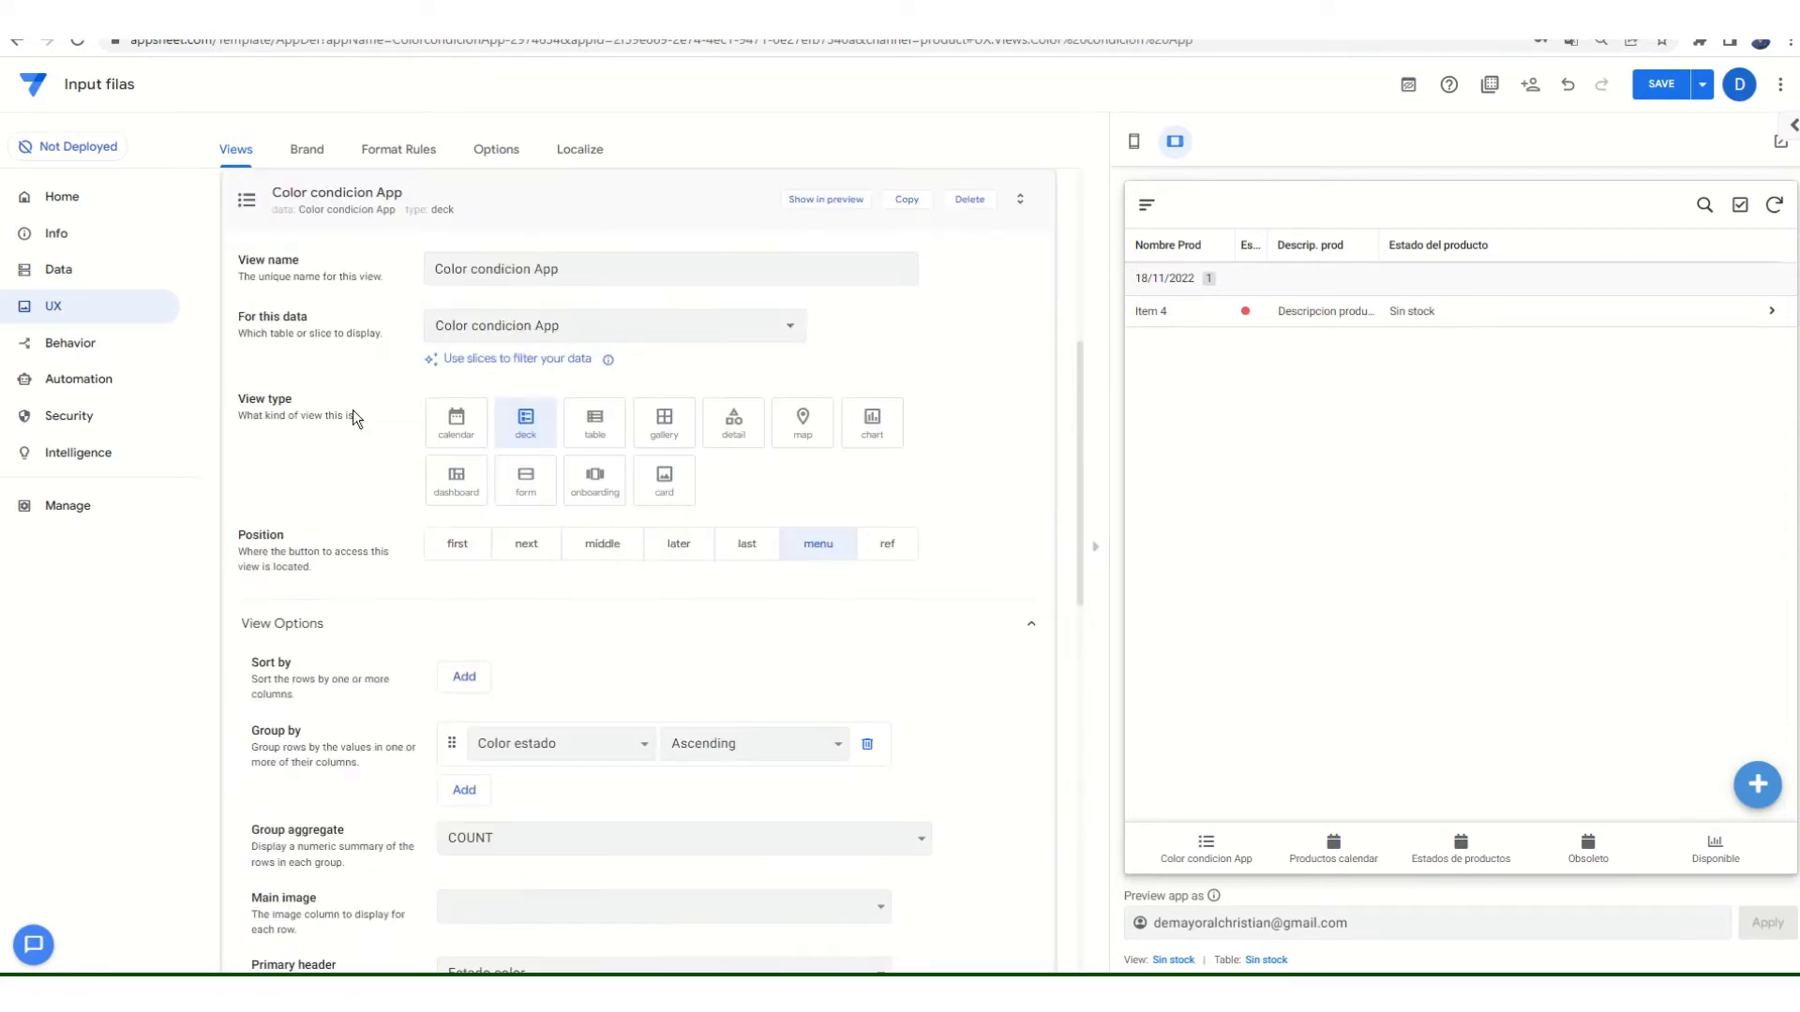
left_click(277, 595)
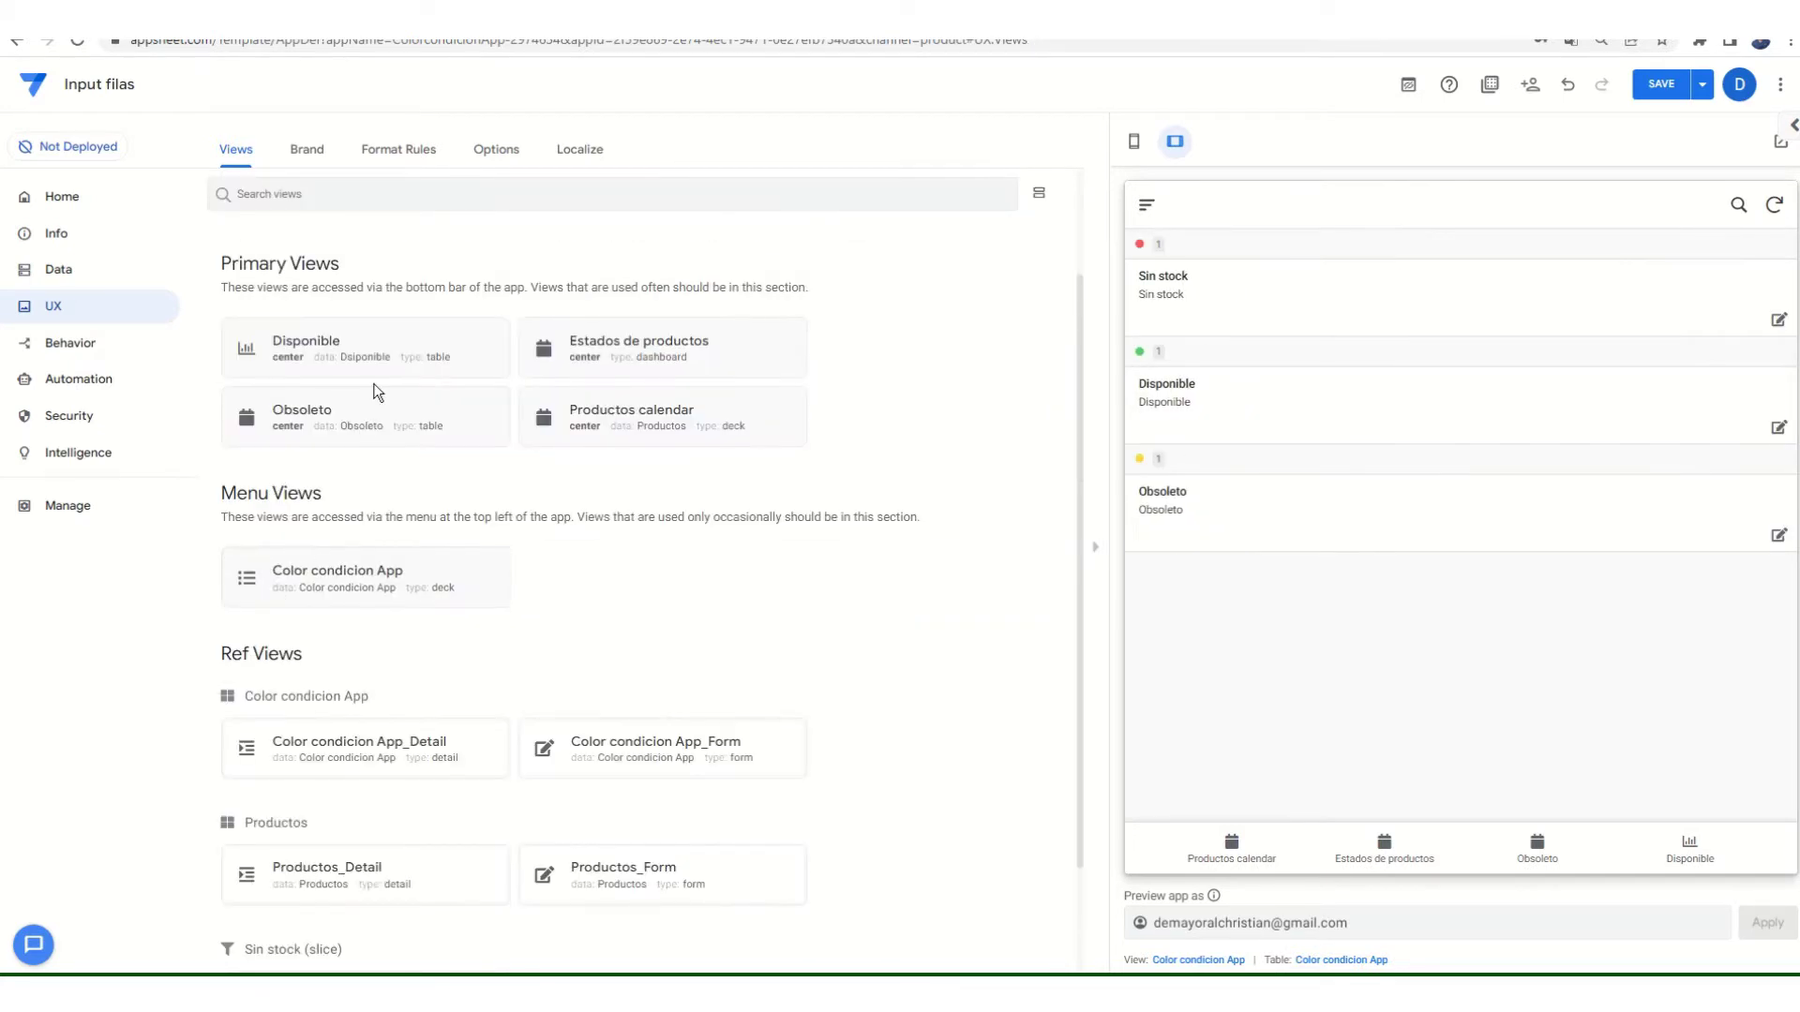
- Set the position of both the Disponible and Obsoleto views to ref, collapsing each view's settings
left_click(414, 353)
left_click(895, 521)
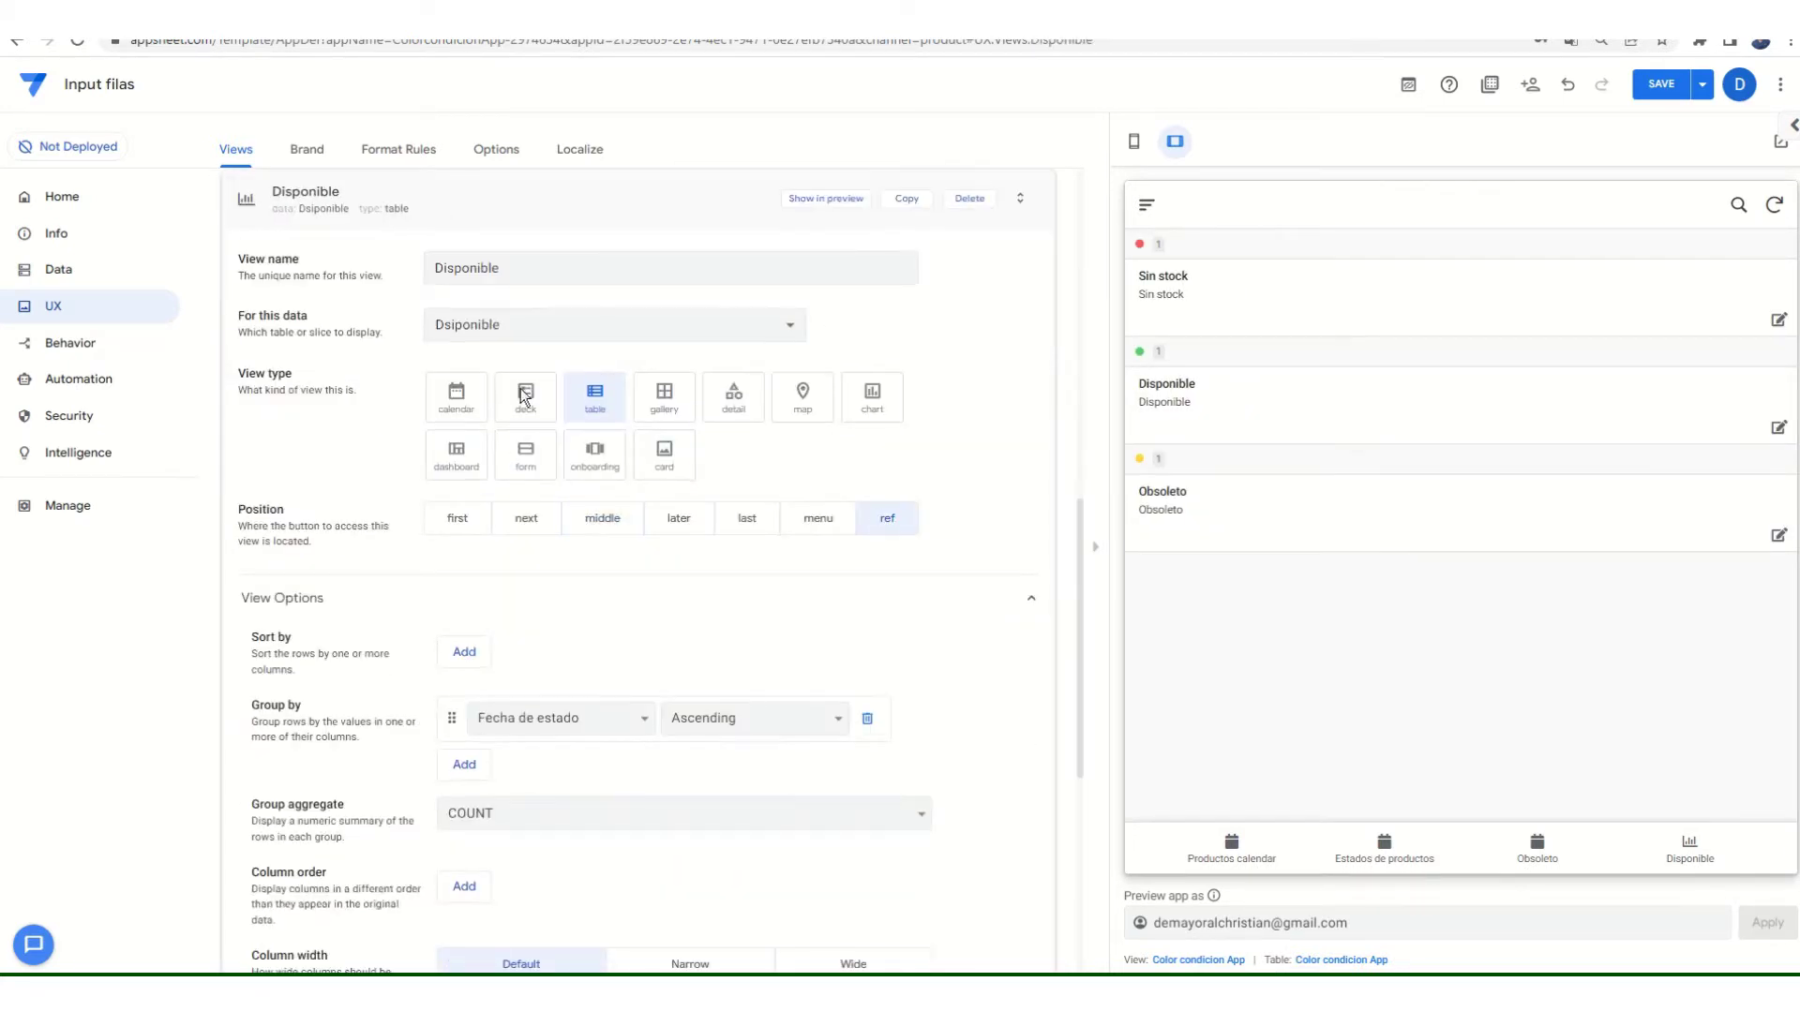
left_click(281, 199)
scroll(347, 407, "up", 4)
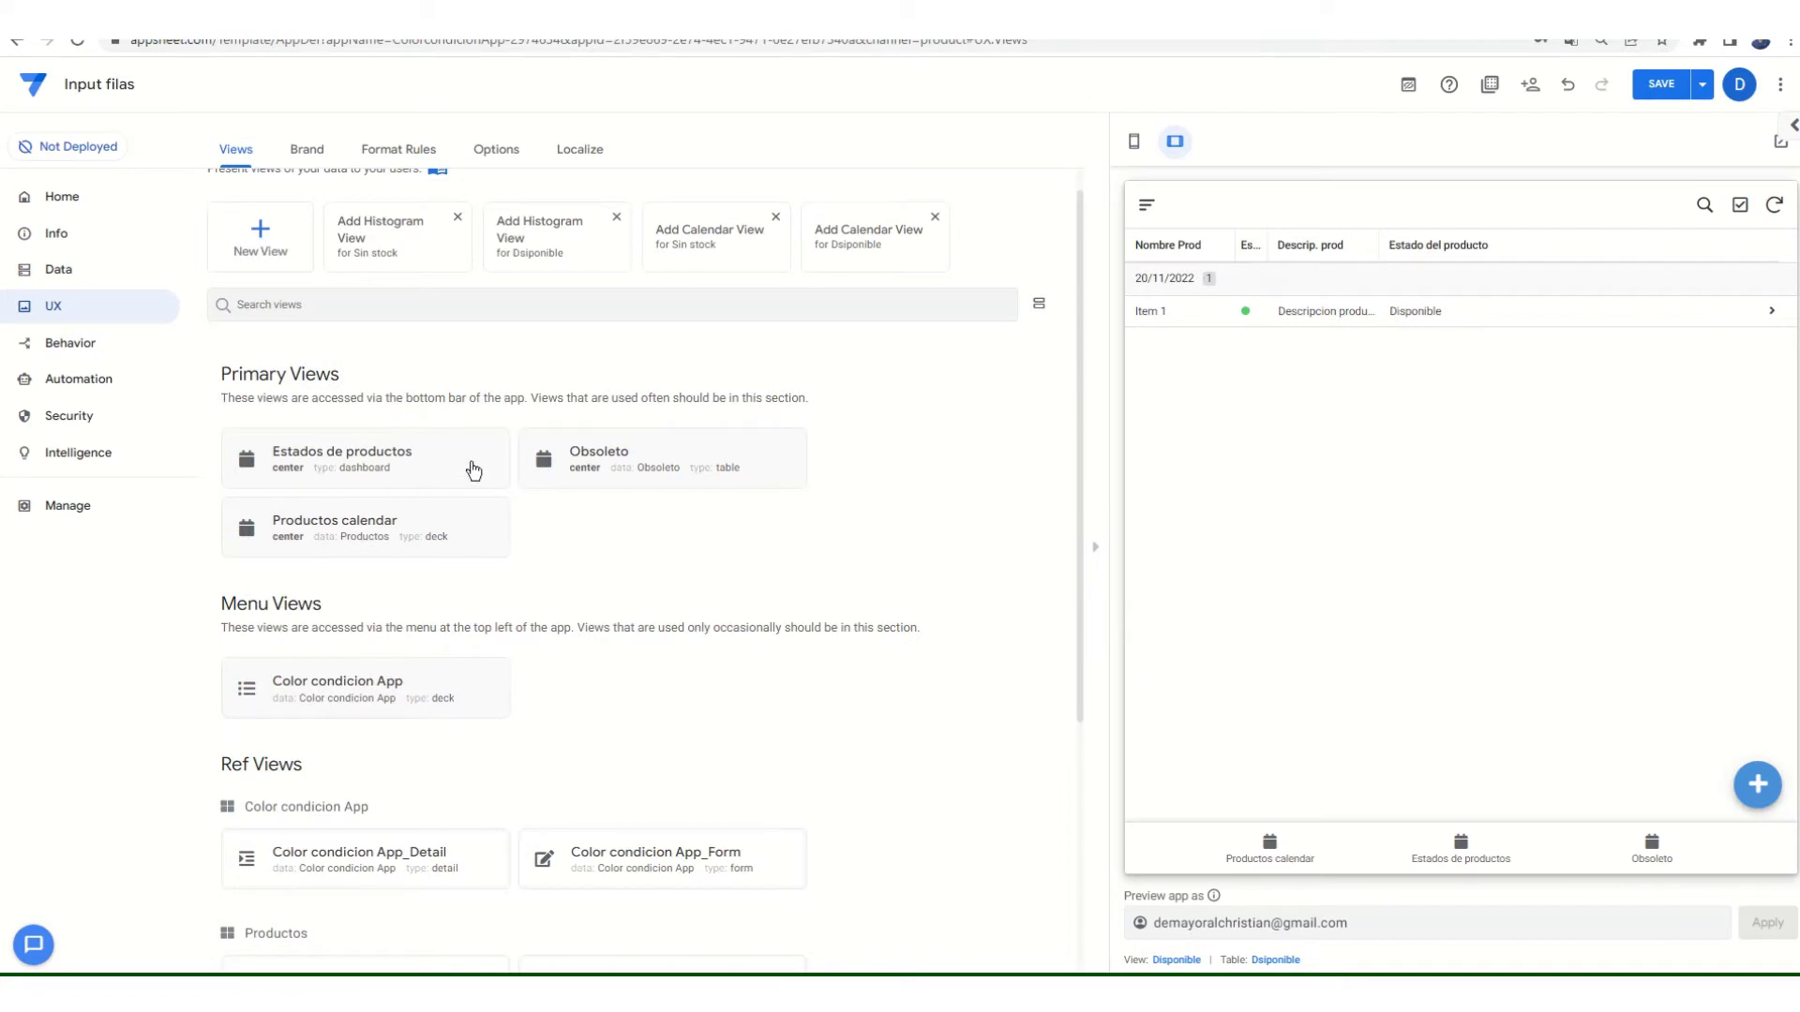
left_click(614, 461)
left_click(895, 518)
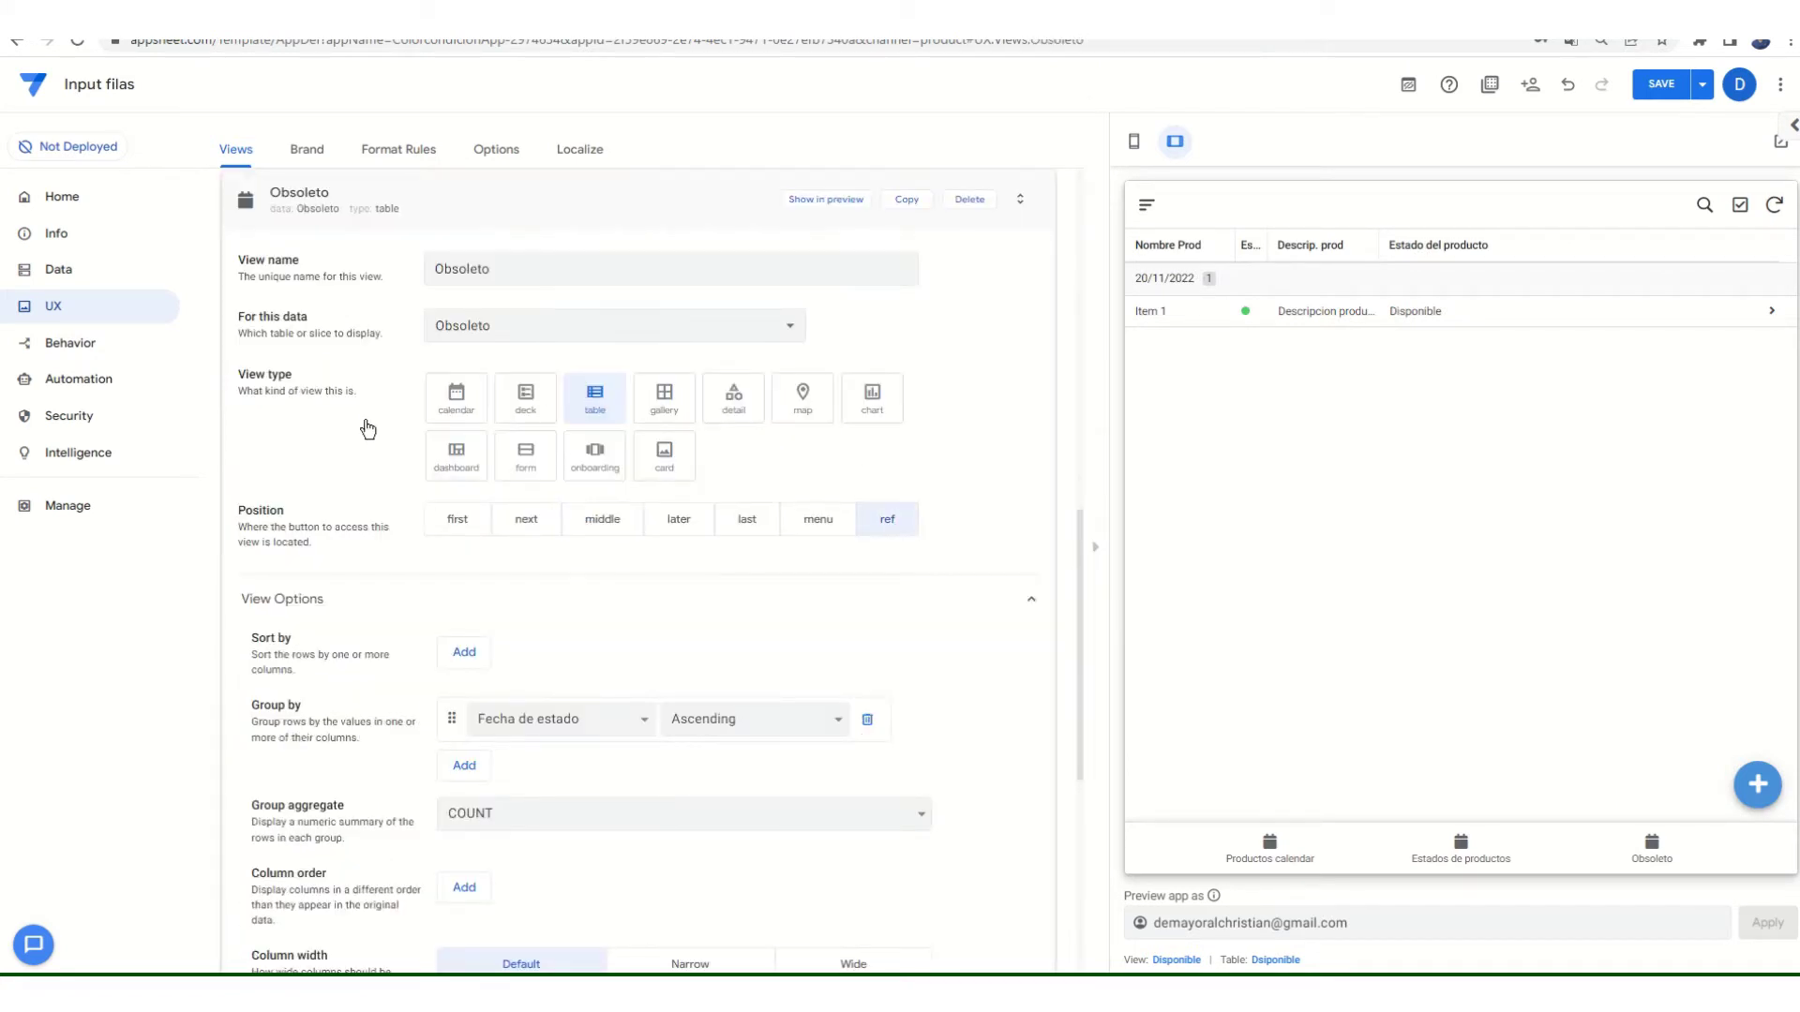
scroll(366, 495, "up", 5)
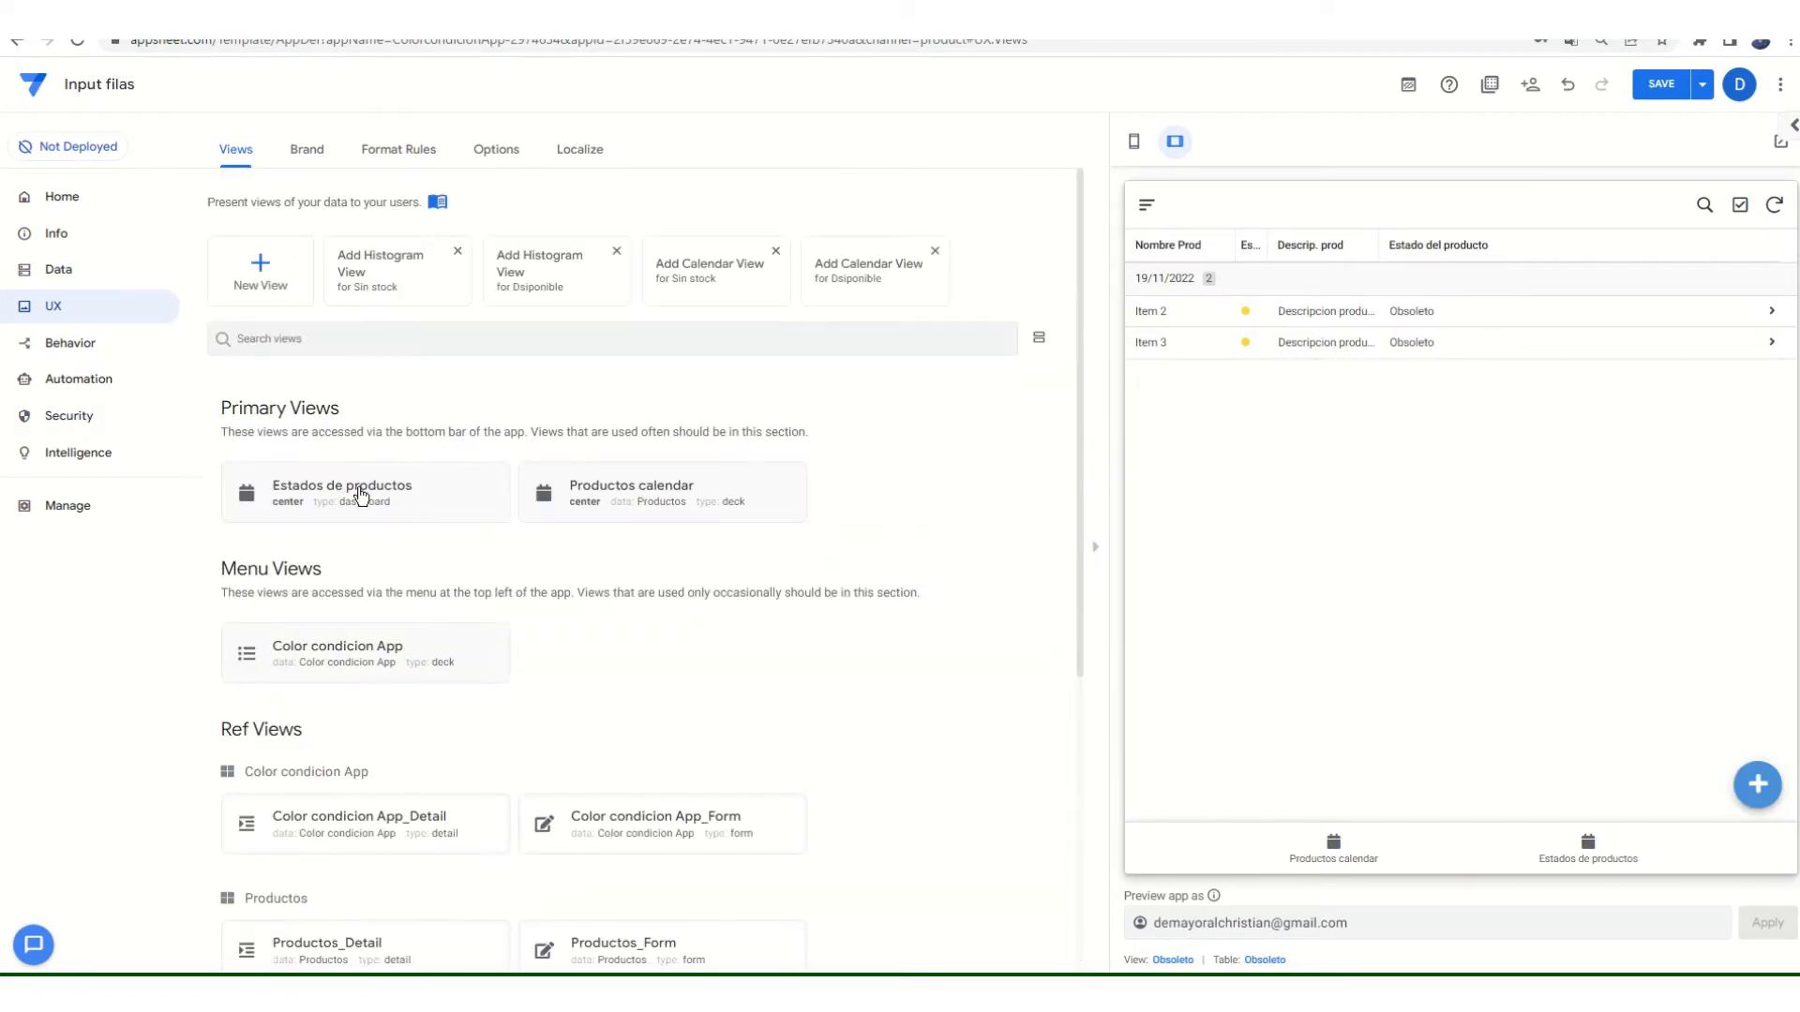
- Set the position of the Productos calendar view to menu and open the navigation menu in the app preview
left_click(626, 492)
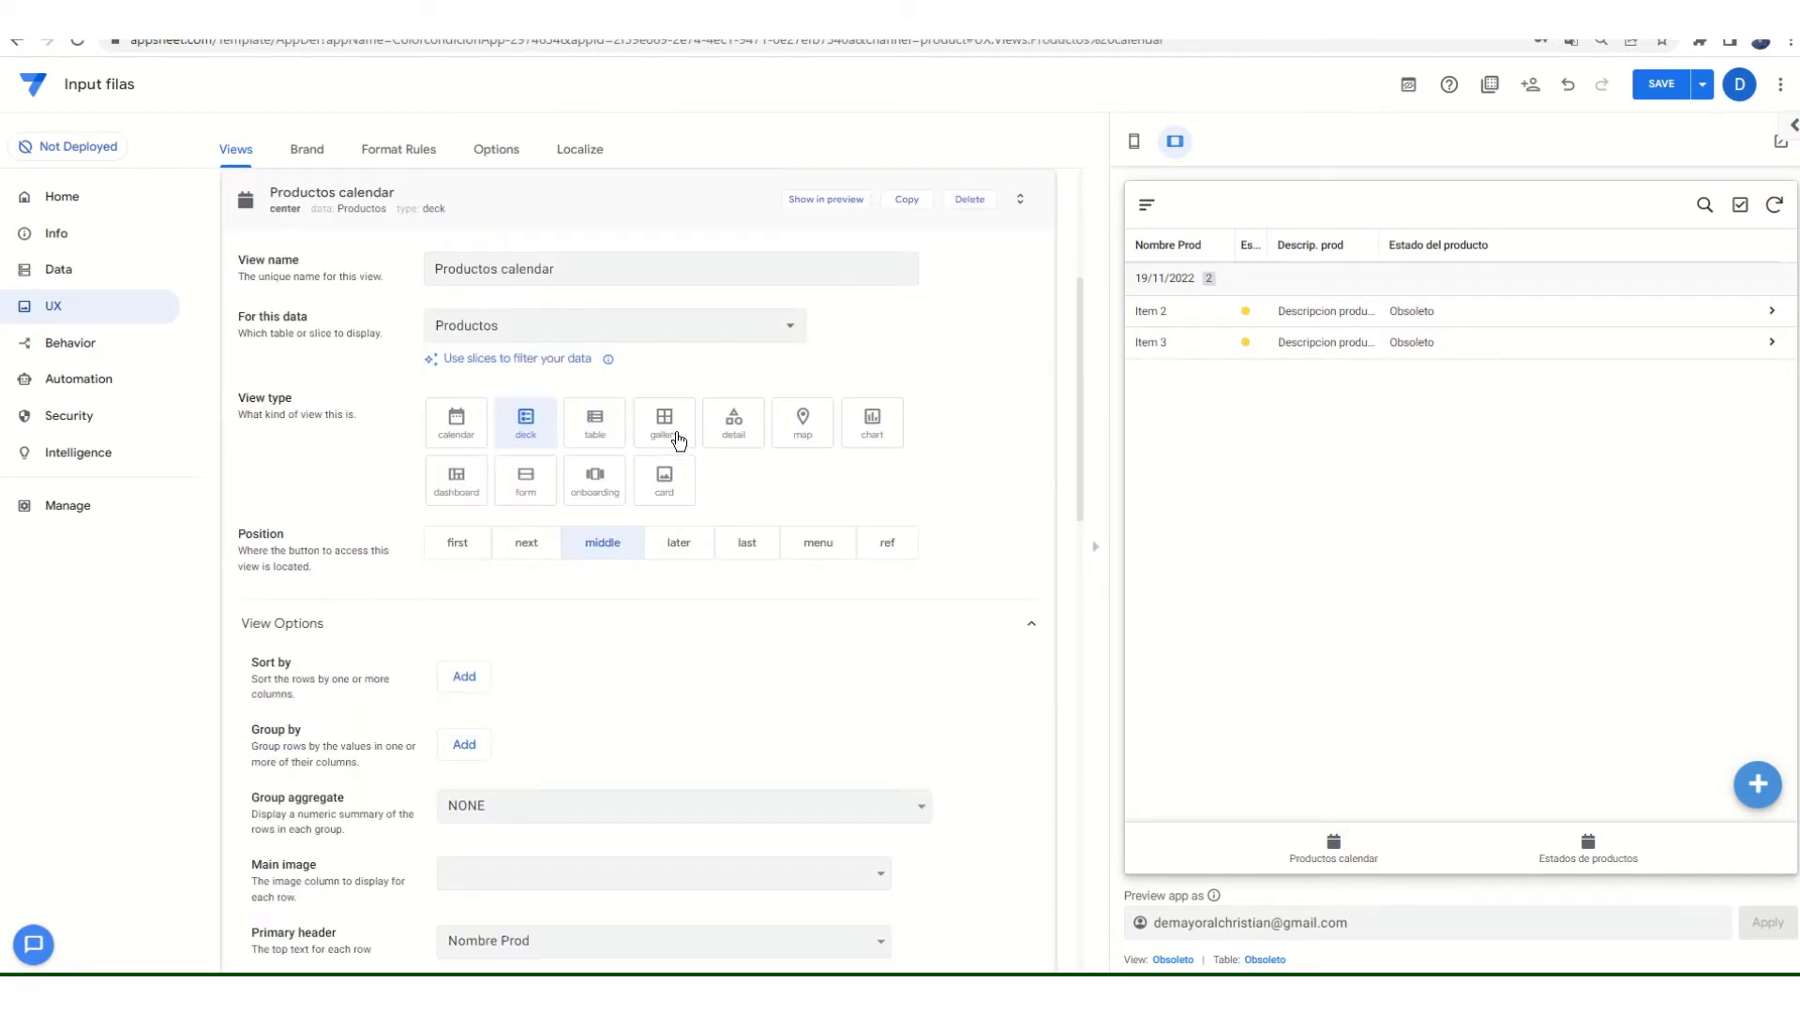
left_click(801, 543)
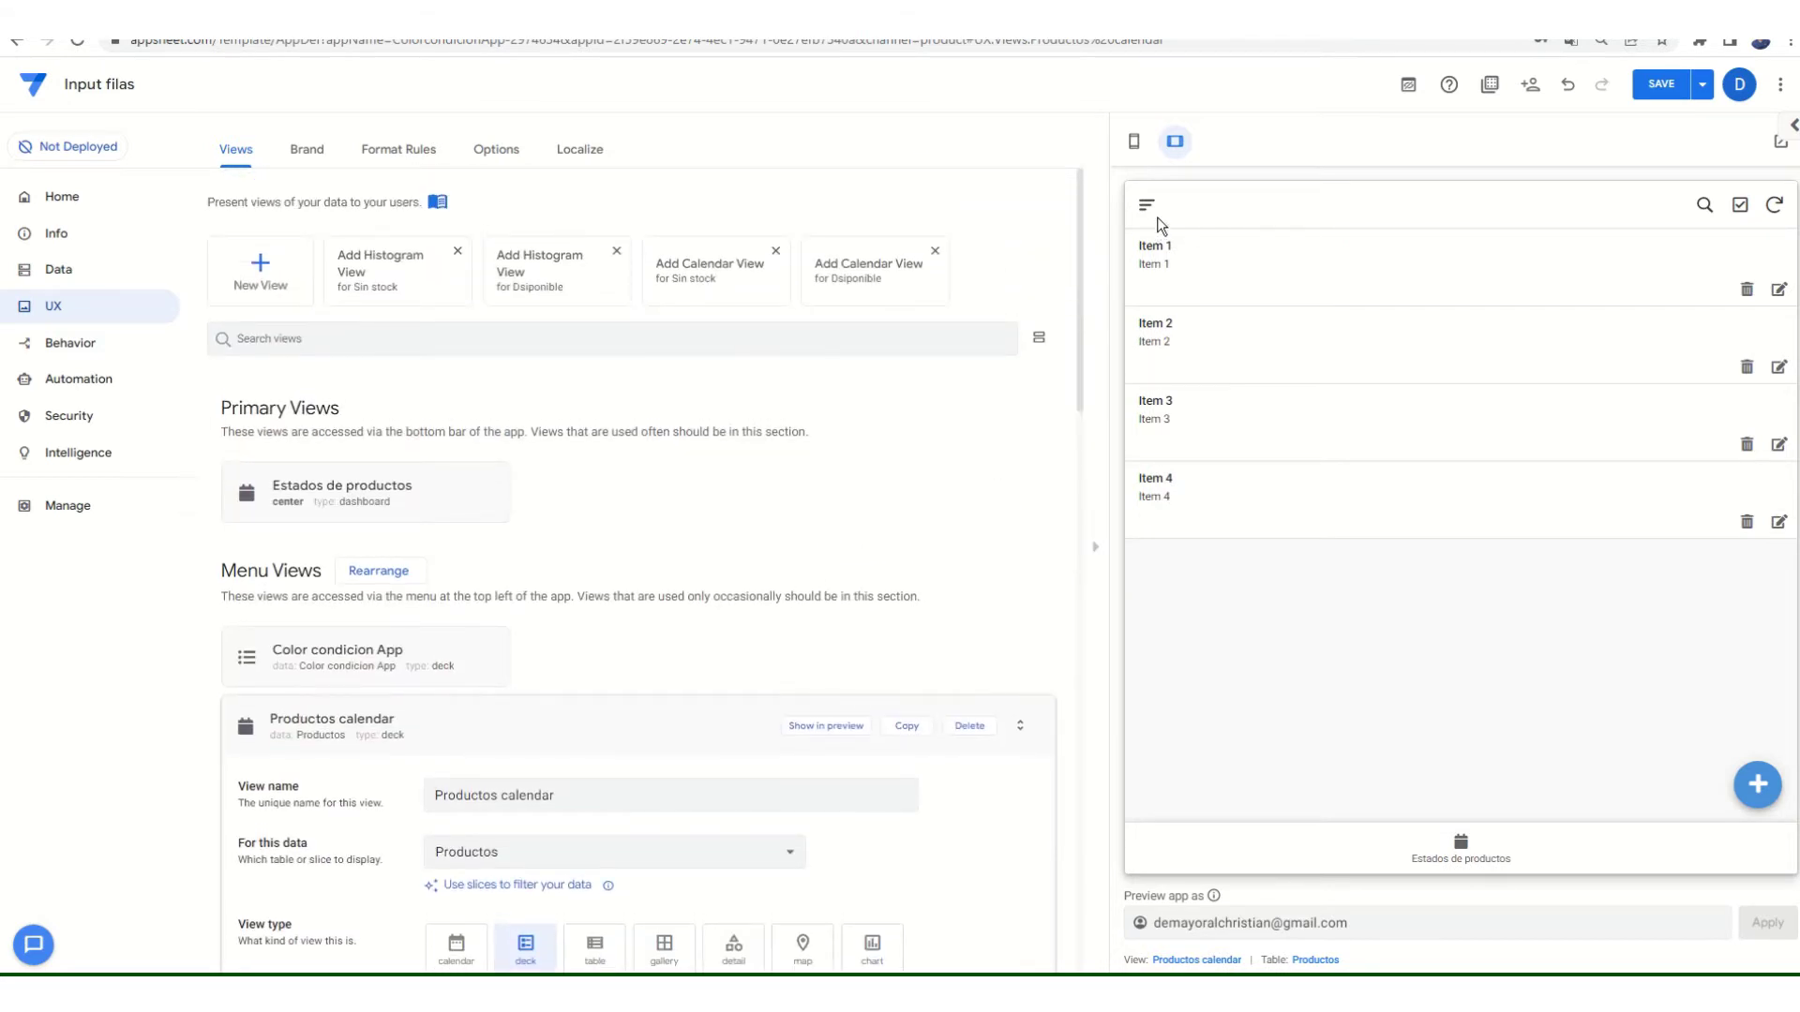
left_click(1147, 205)
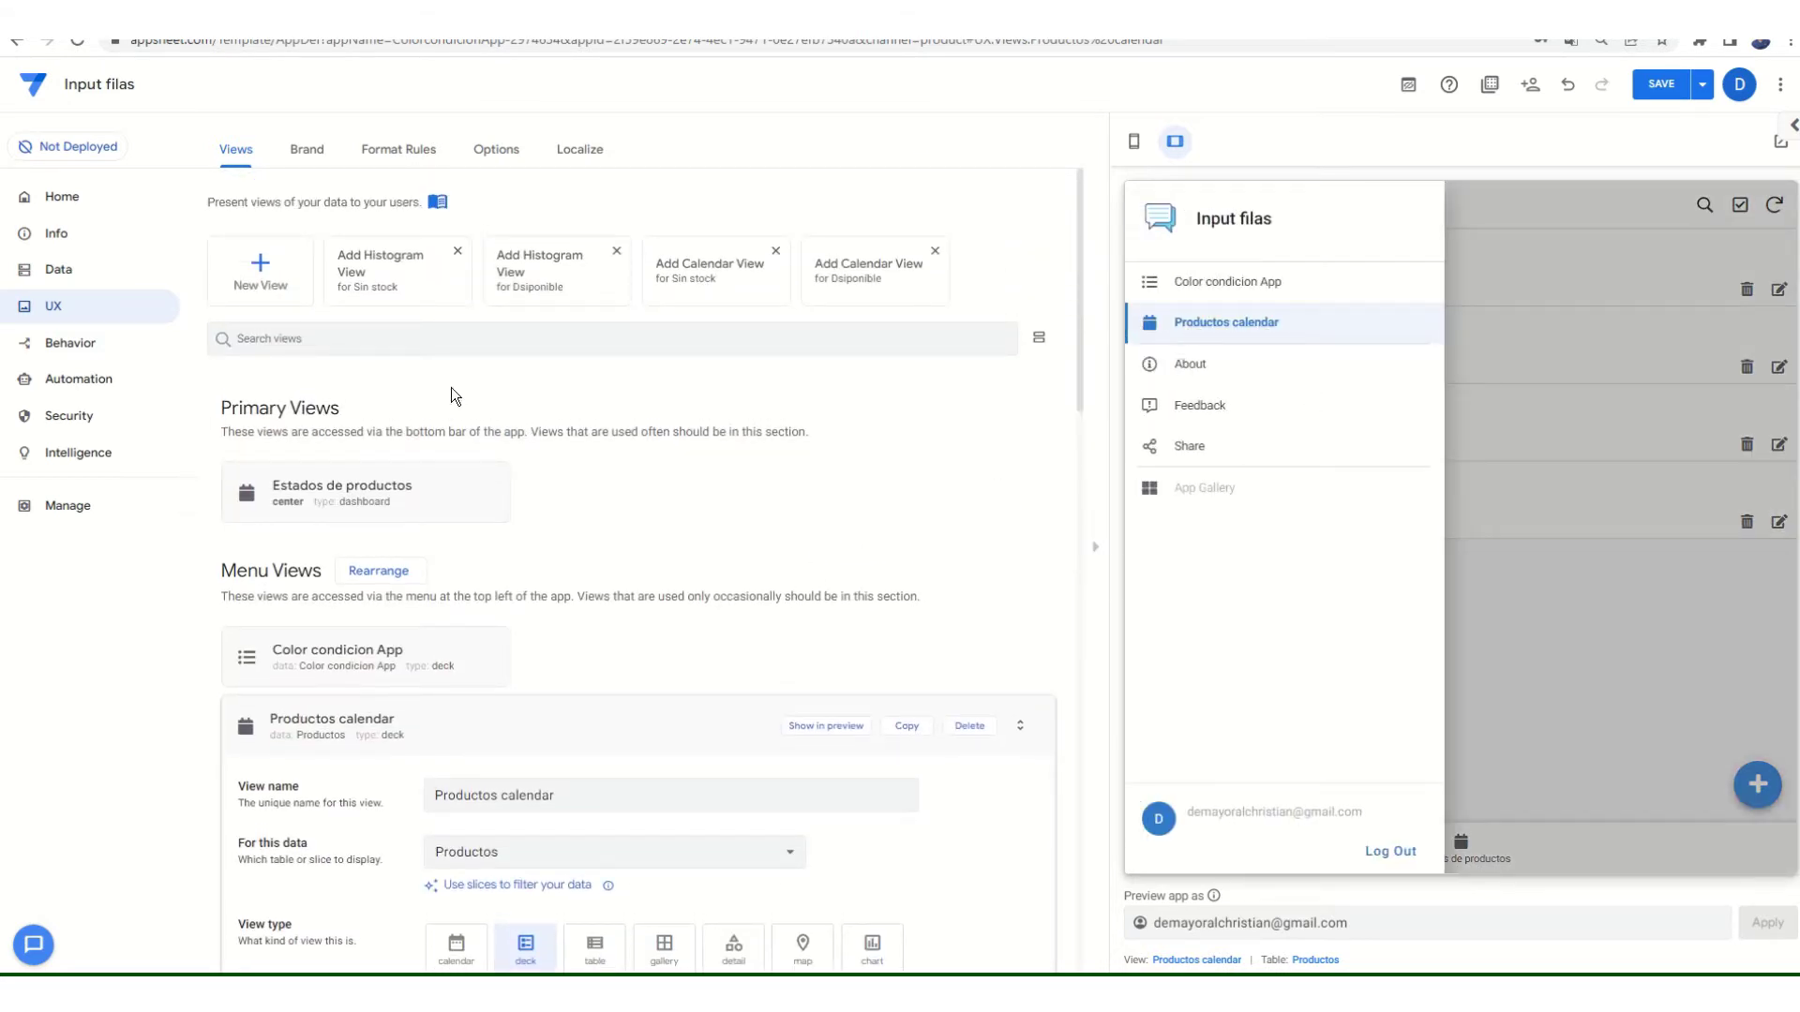
- Rename the Productos calendar view to Productos, collapse its settings, and close the preview's navigation menu
left_click(566, 795)
left_click_drag(563, 795, 501, 812)
key("BackSpace")
left_click(620, 730)
left_click(1509, 645)
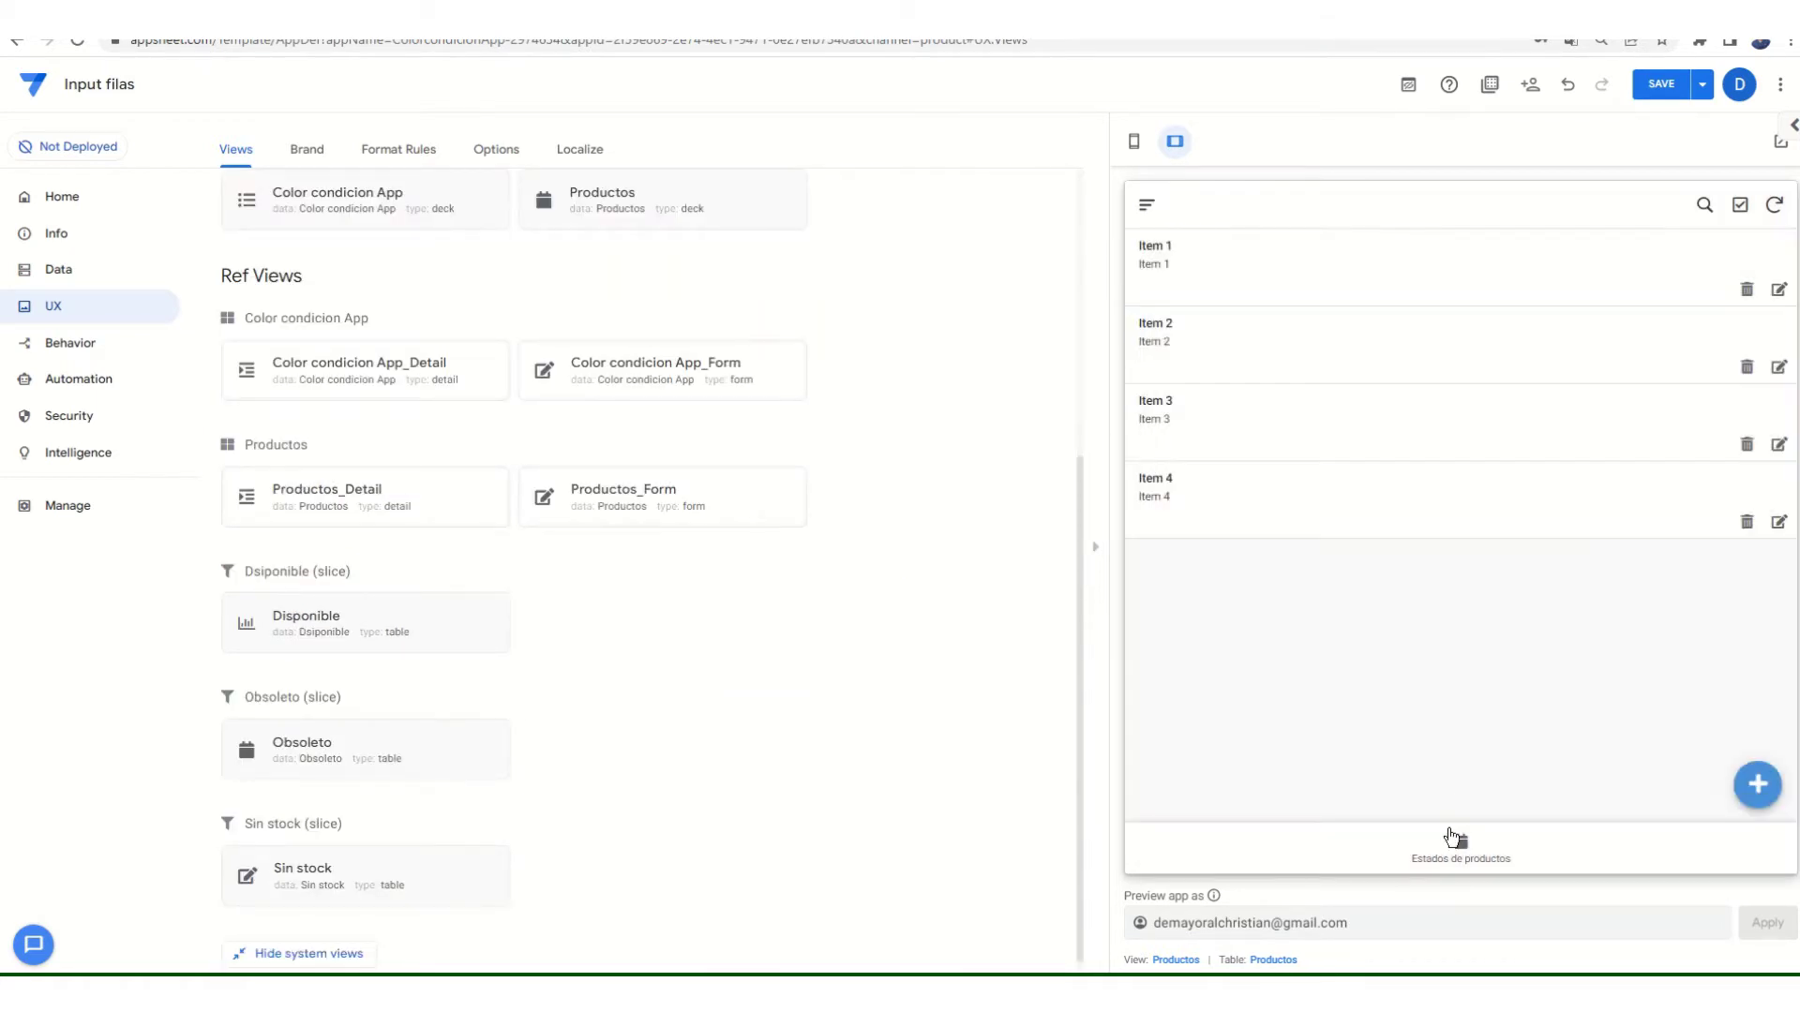
- Open the Estados de productos dashboard in the app preview and look through its Productos list
left_click(1434, 842)
scroll(1382, 675, "down", 3)
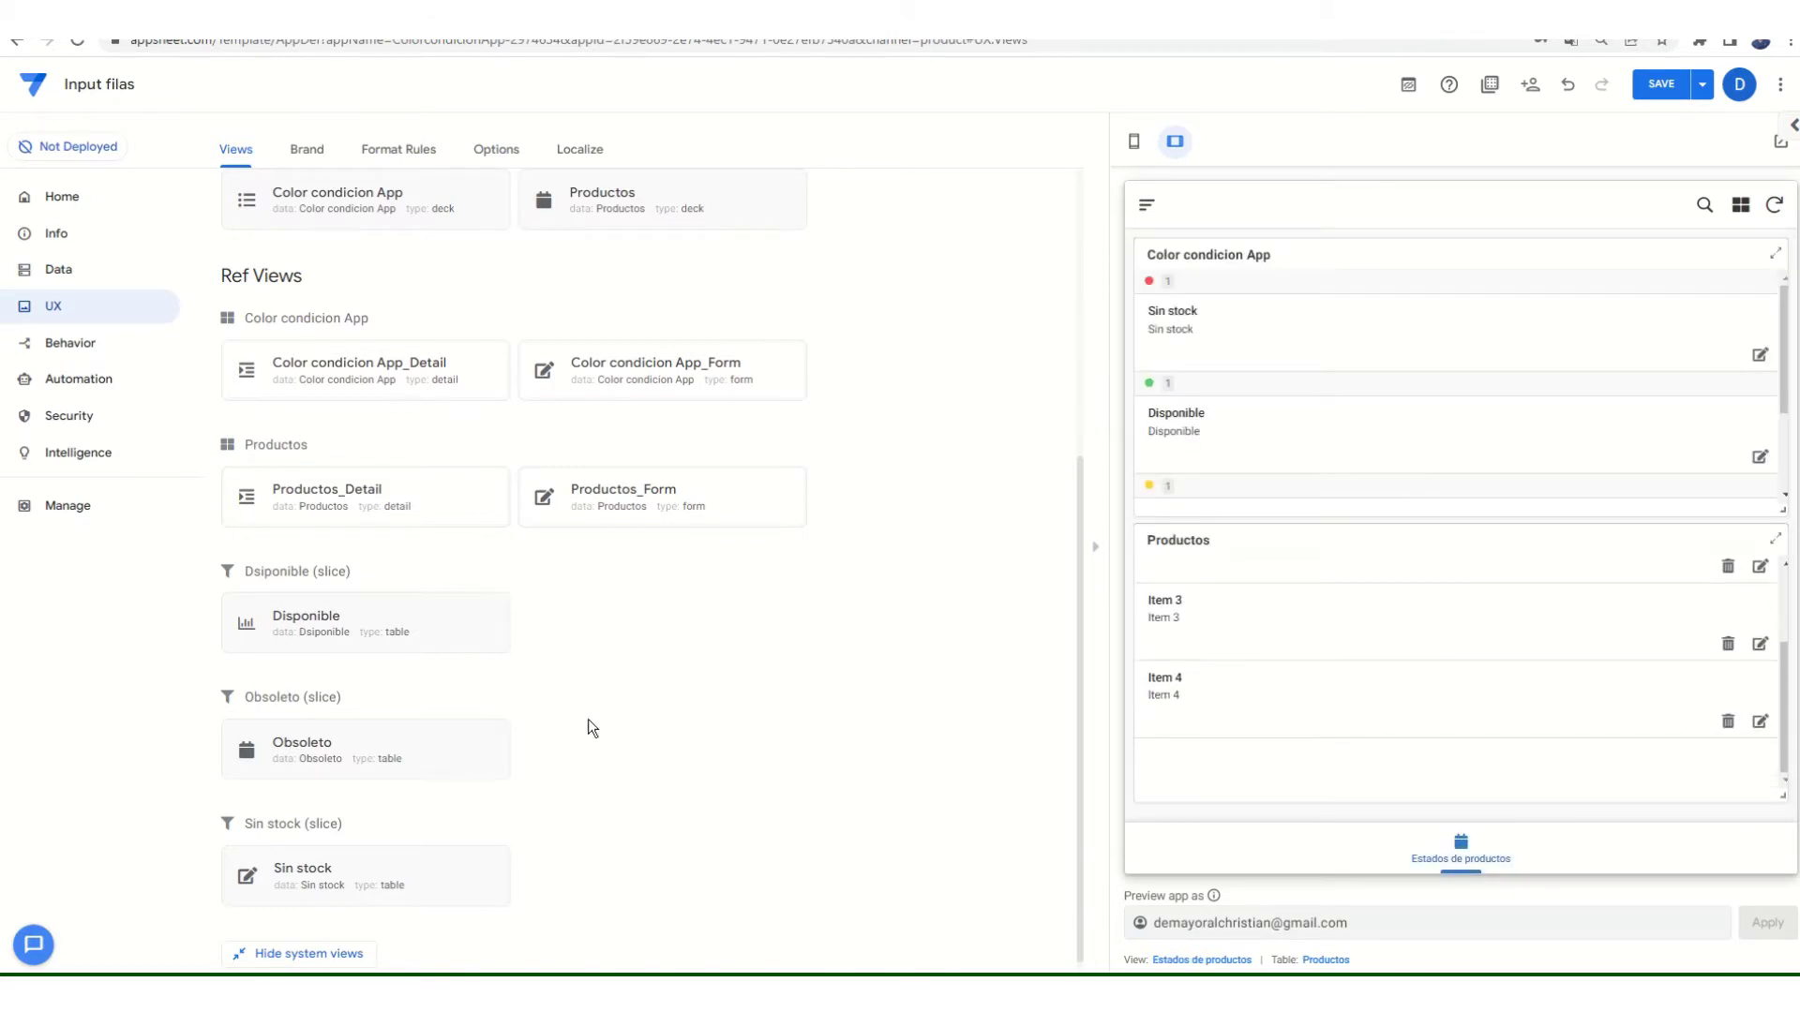
scroll(510, 439, "up", 4)
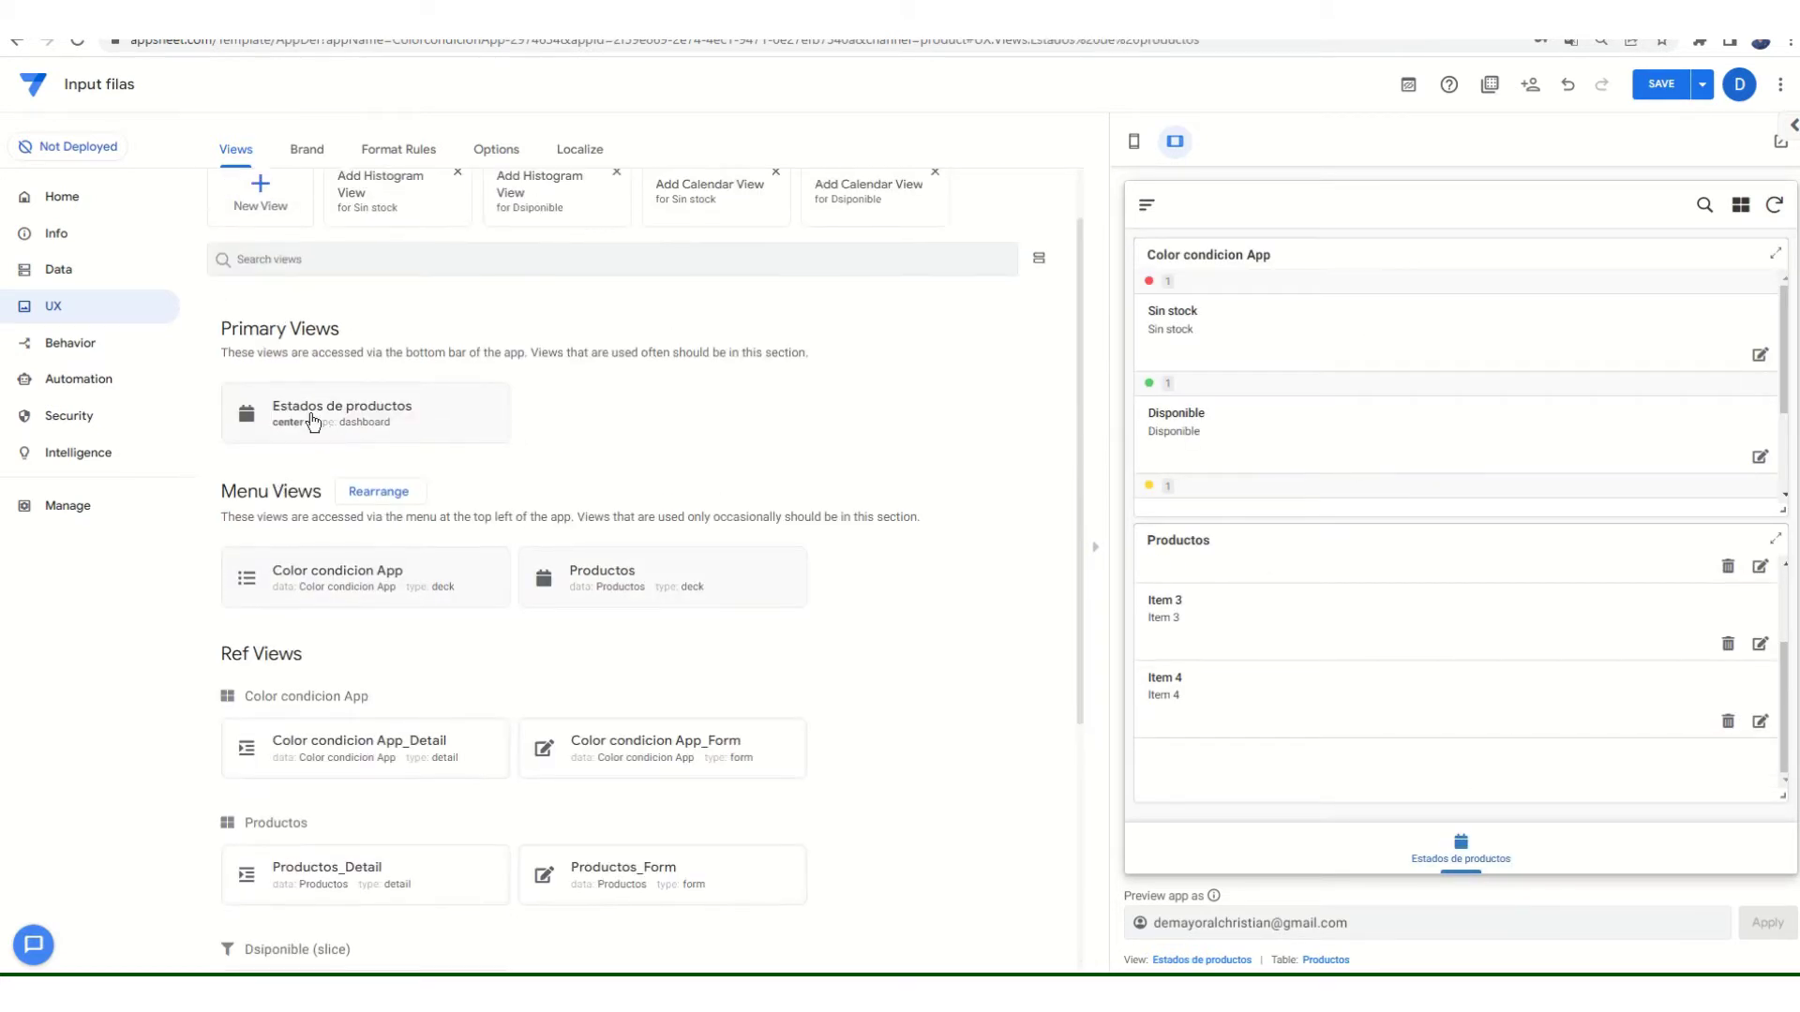
- Open the display settings of the Estados de productos dashboard view
left_click(313, 418)
scroll(522, 566, "down", 3)
left_click(269, 641)
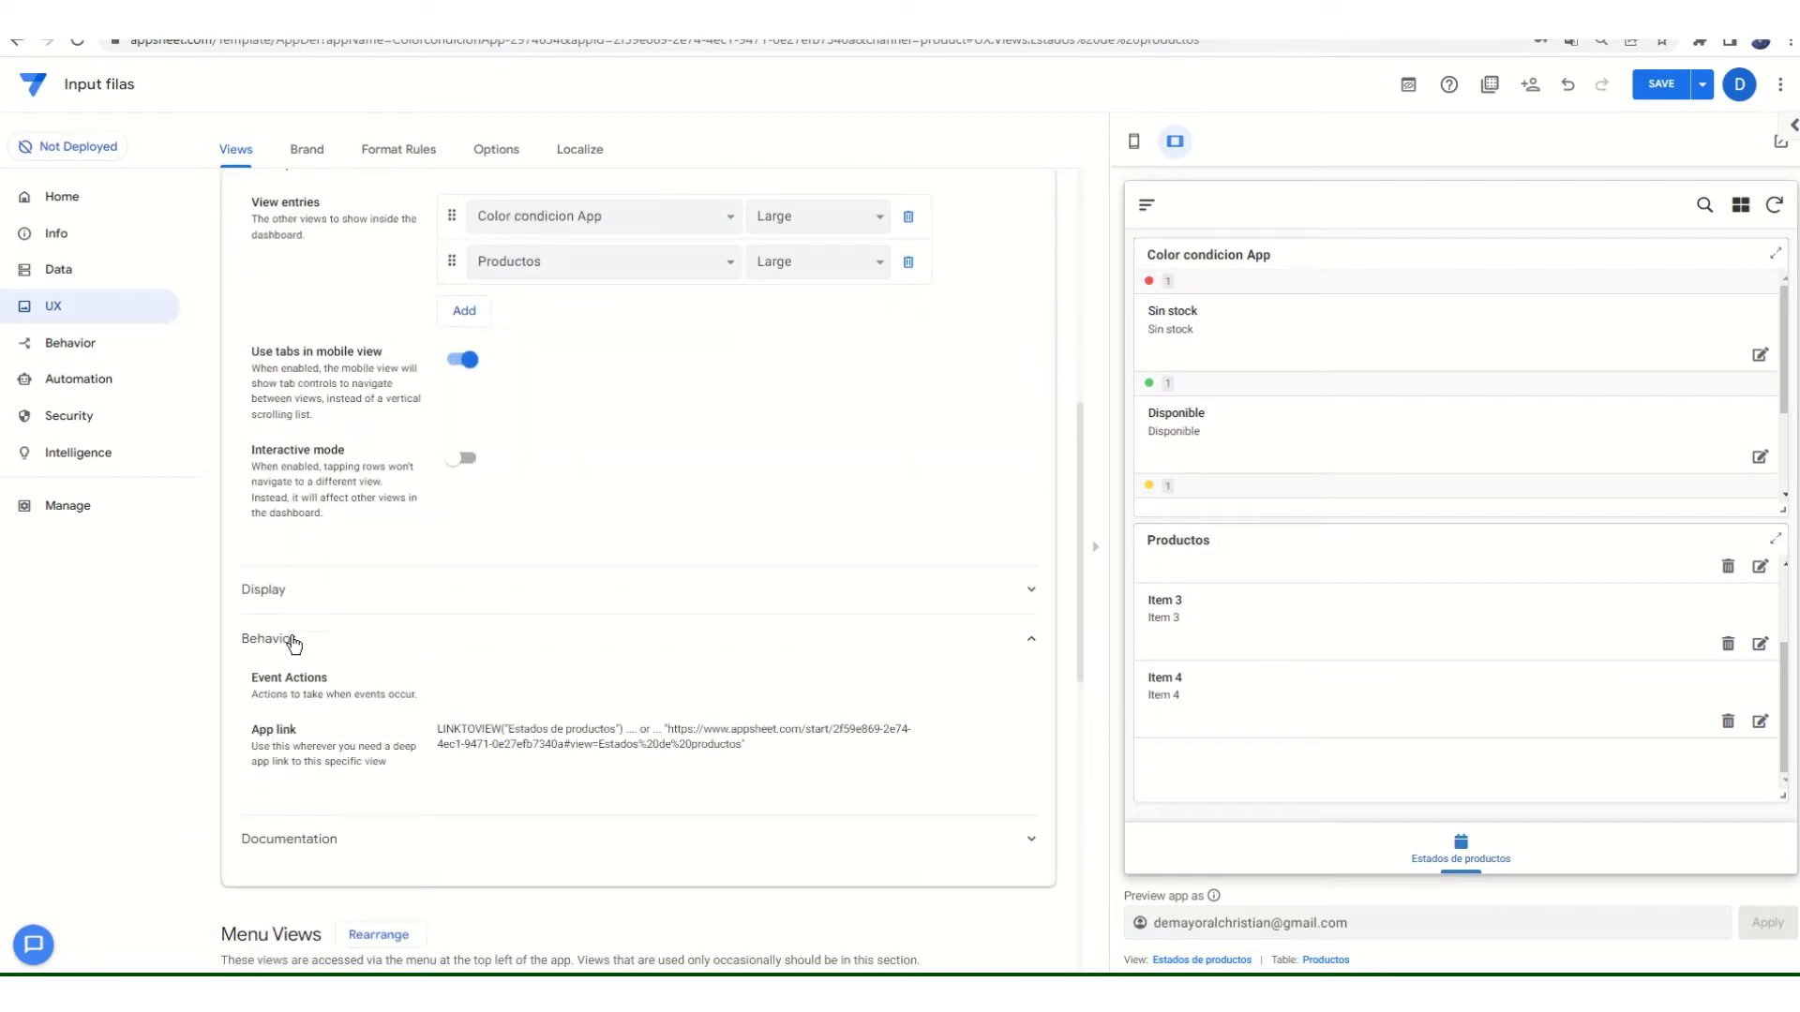
left_click(291, 640)
left_click(265, 590)
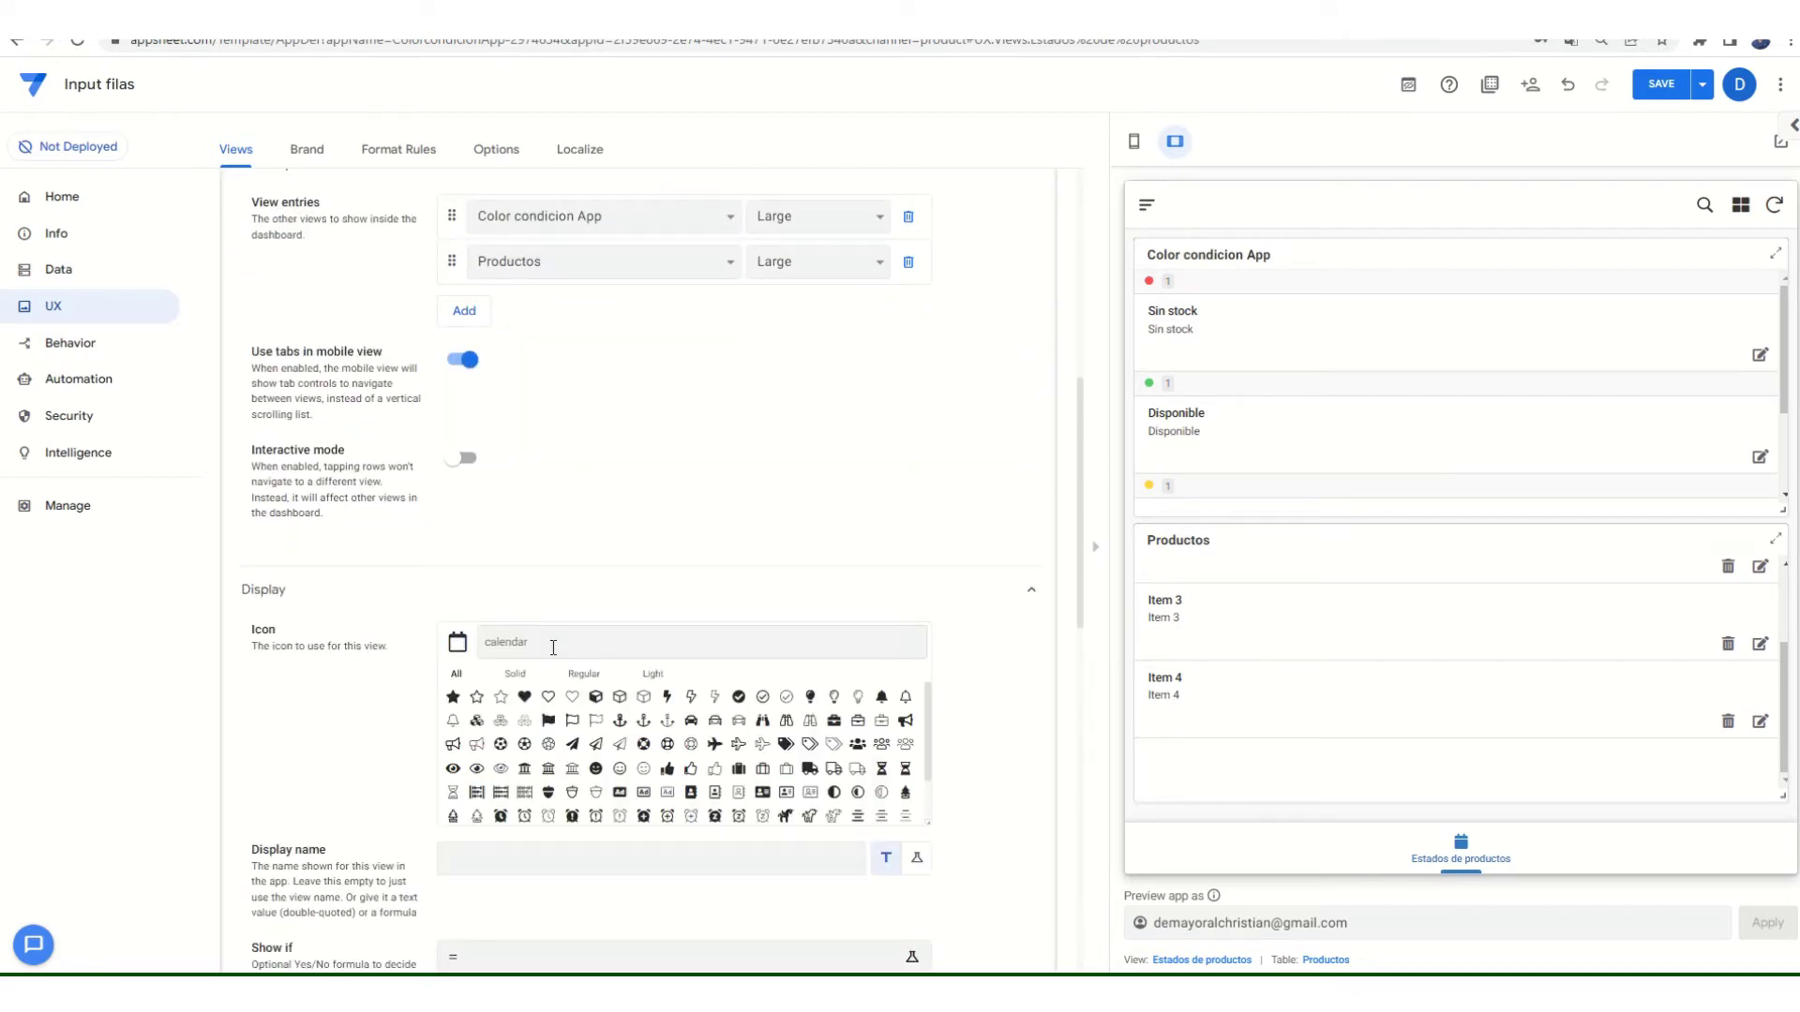
left_click(553, 646)
type("esta")
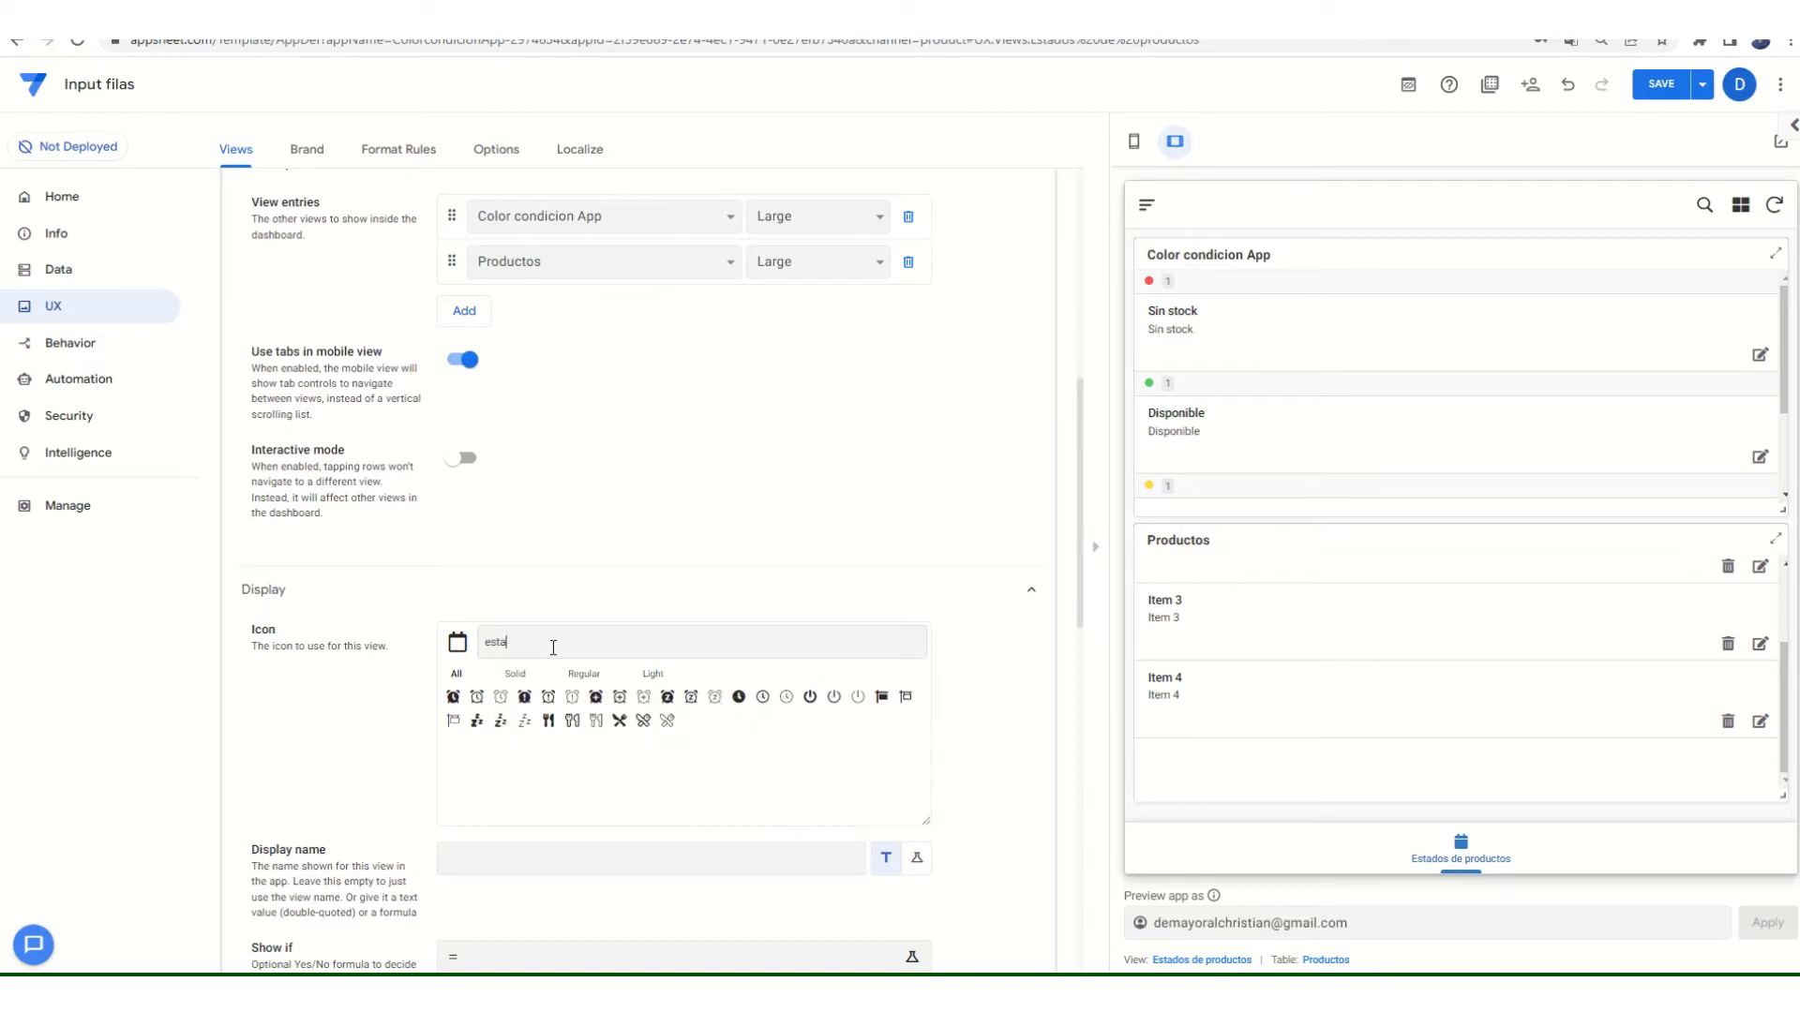
key("BackSpace")
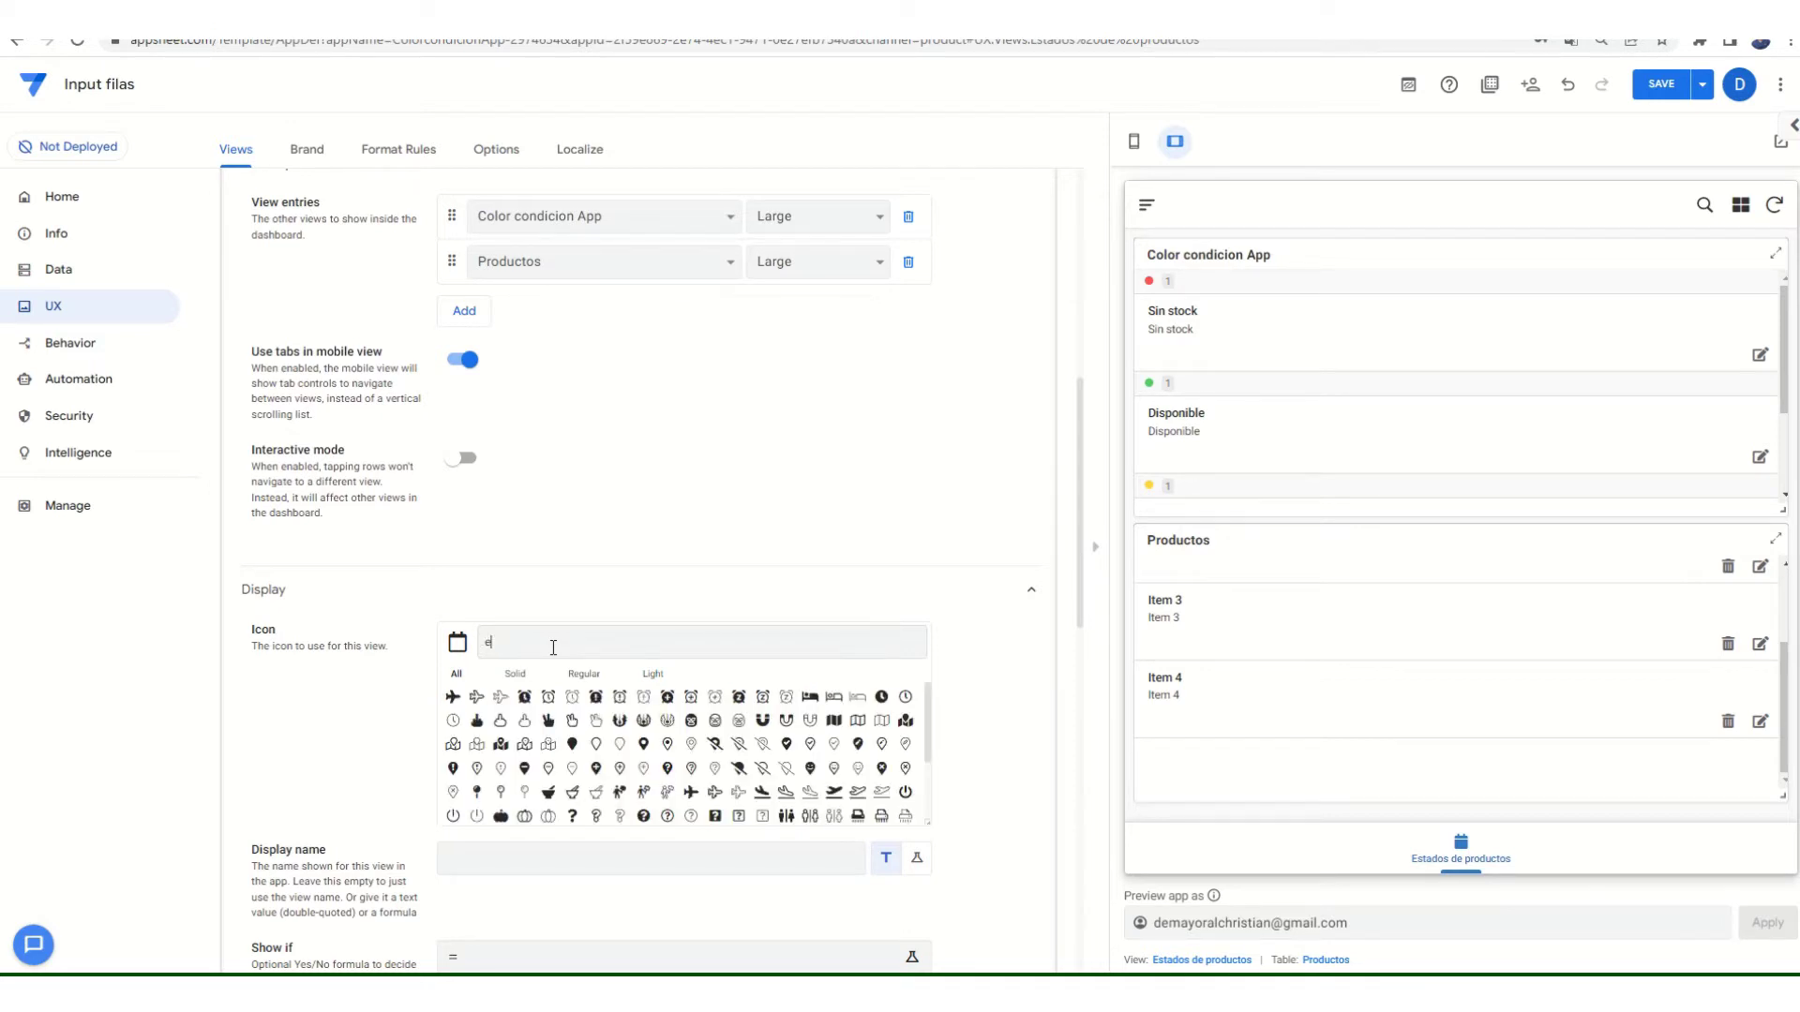
key("BackSpace")
type("m")
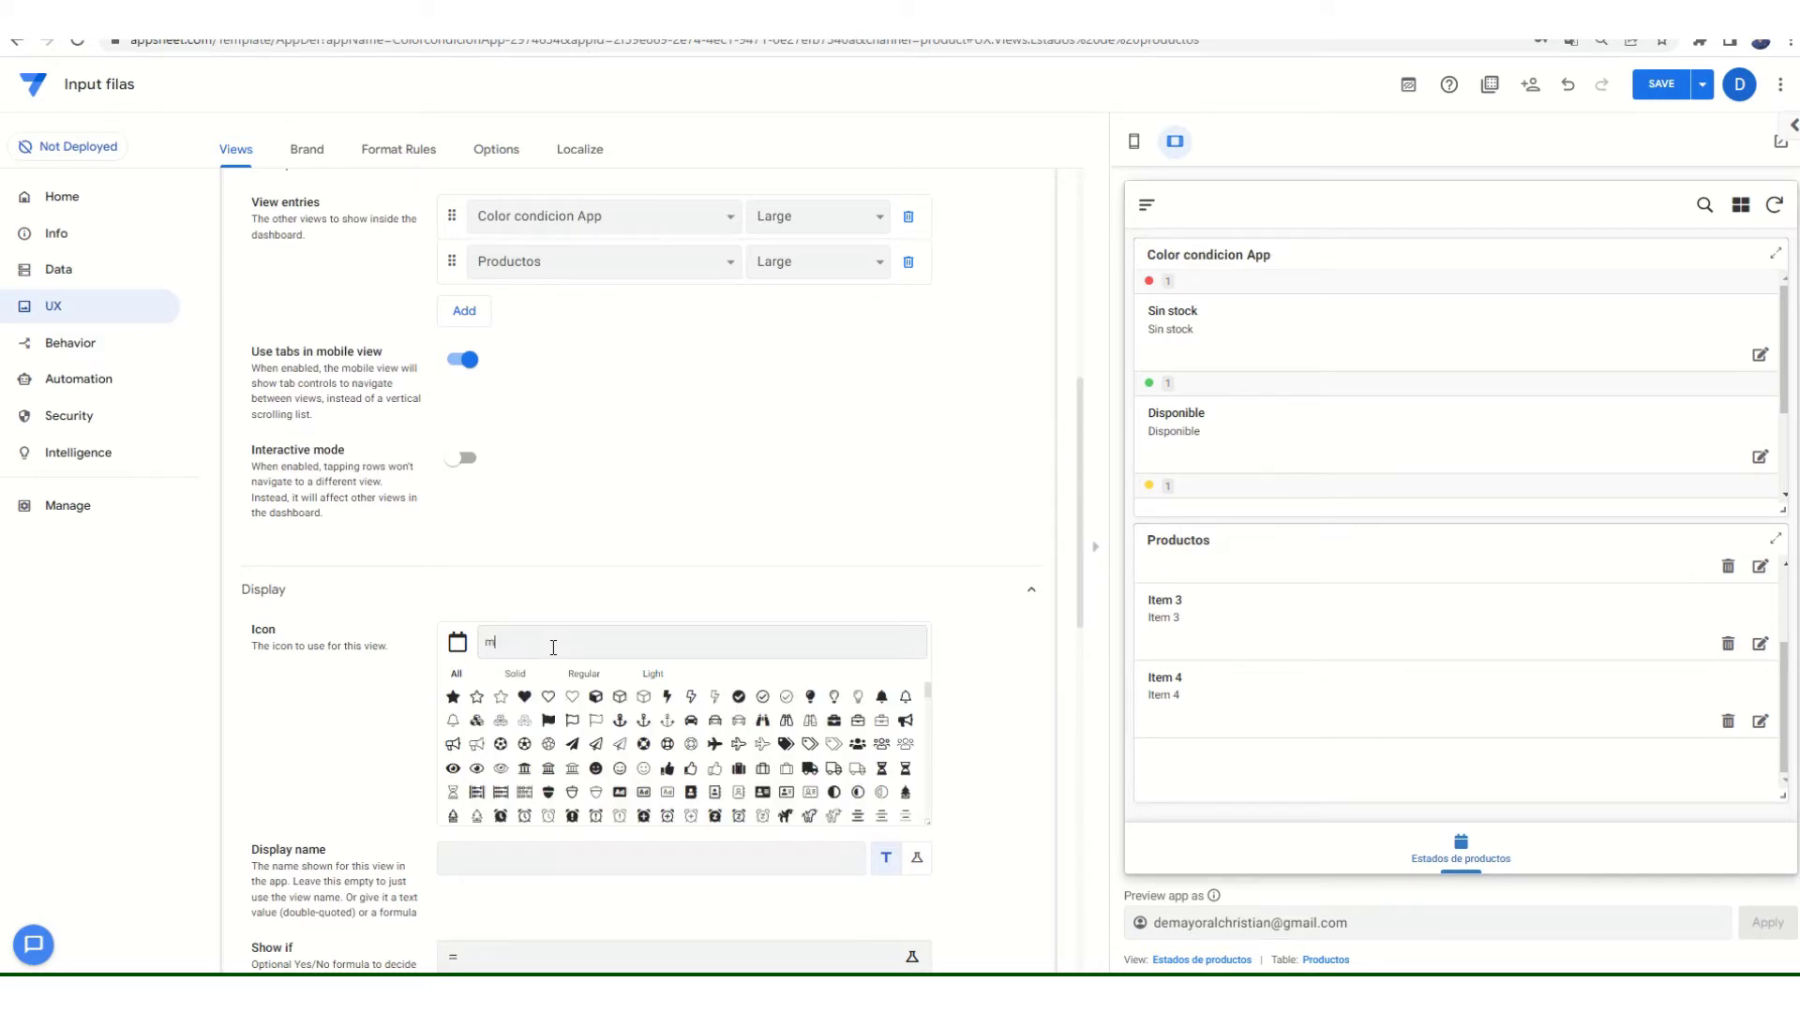
key("BackSpace")
key("BackSpace")
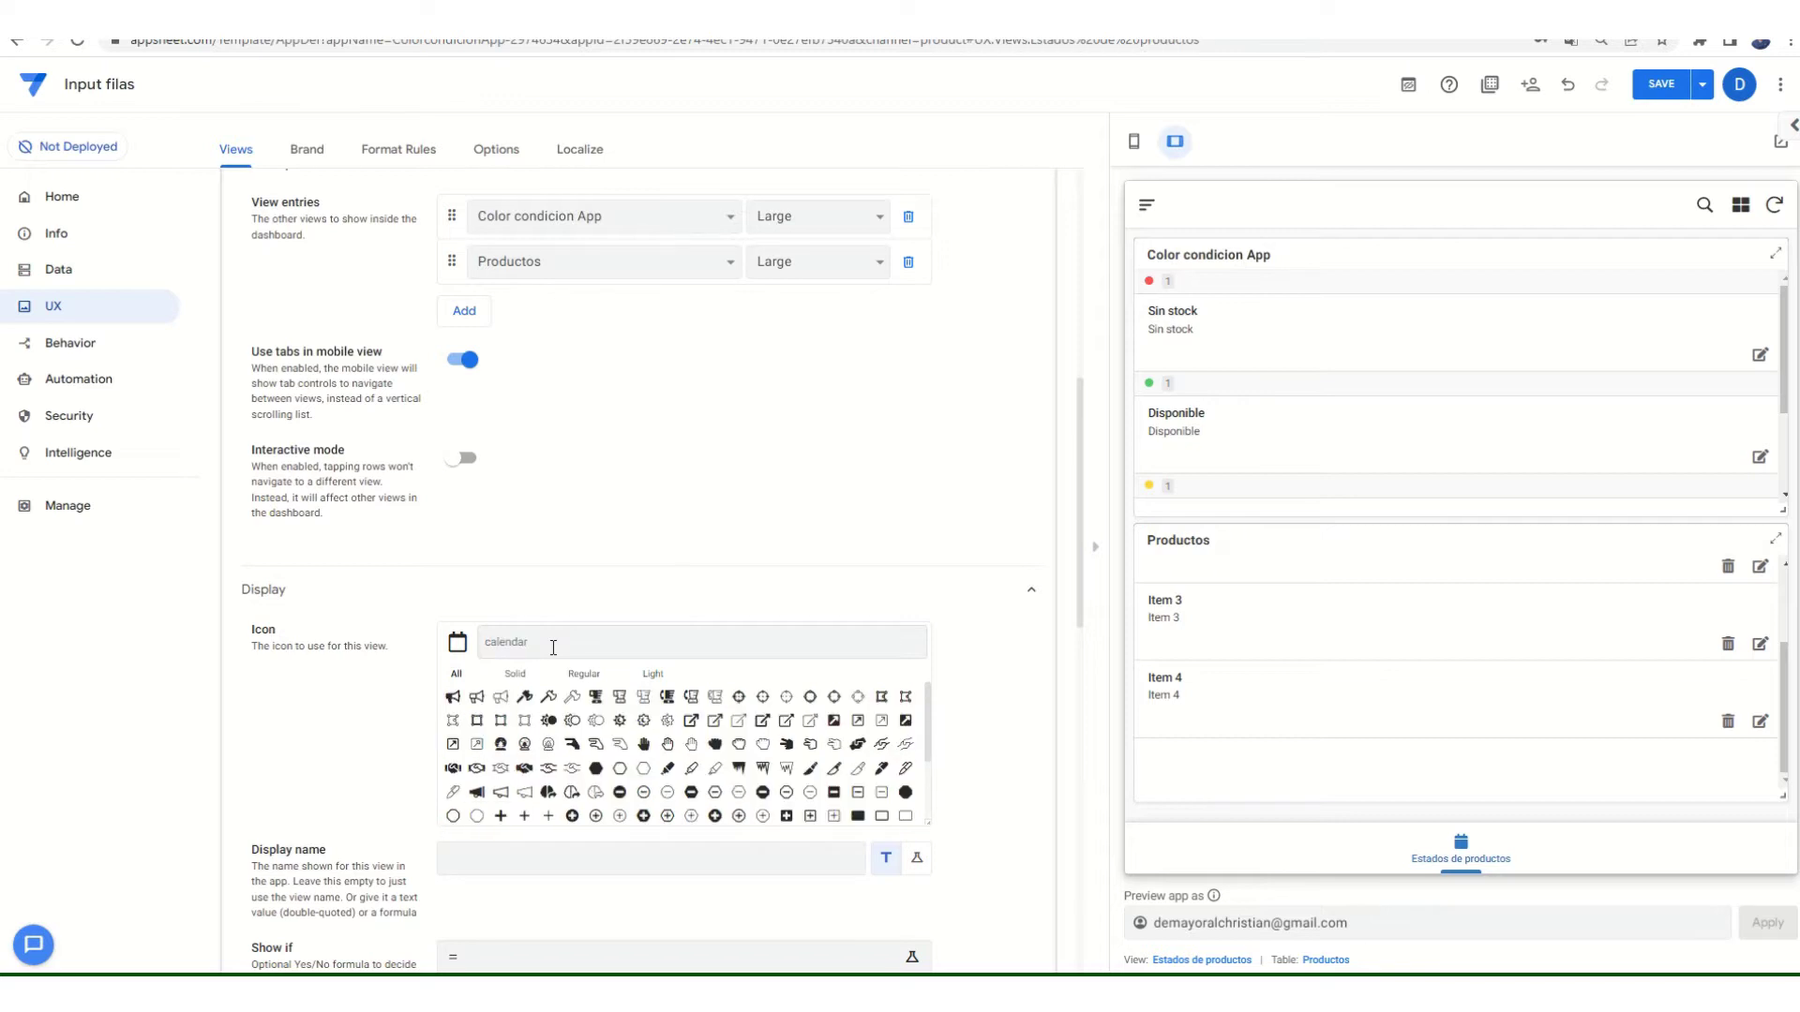
- Search the view icons for dash, choose the solid connected-nodes icon for the Estados de productos view, and save the app
type("dash")
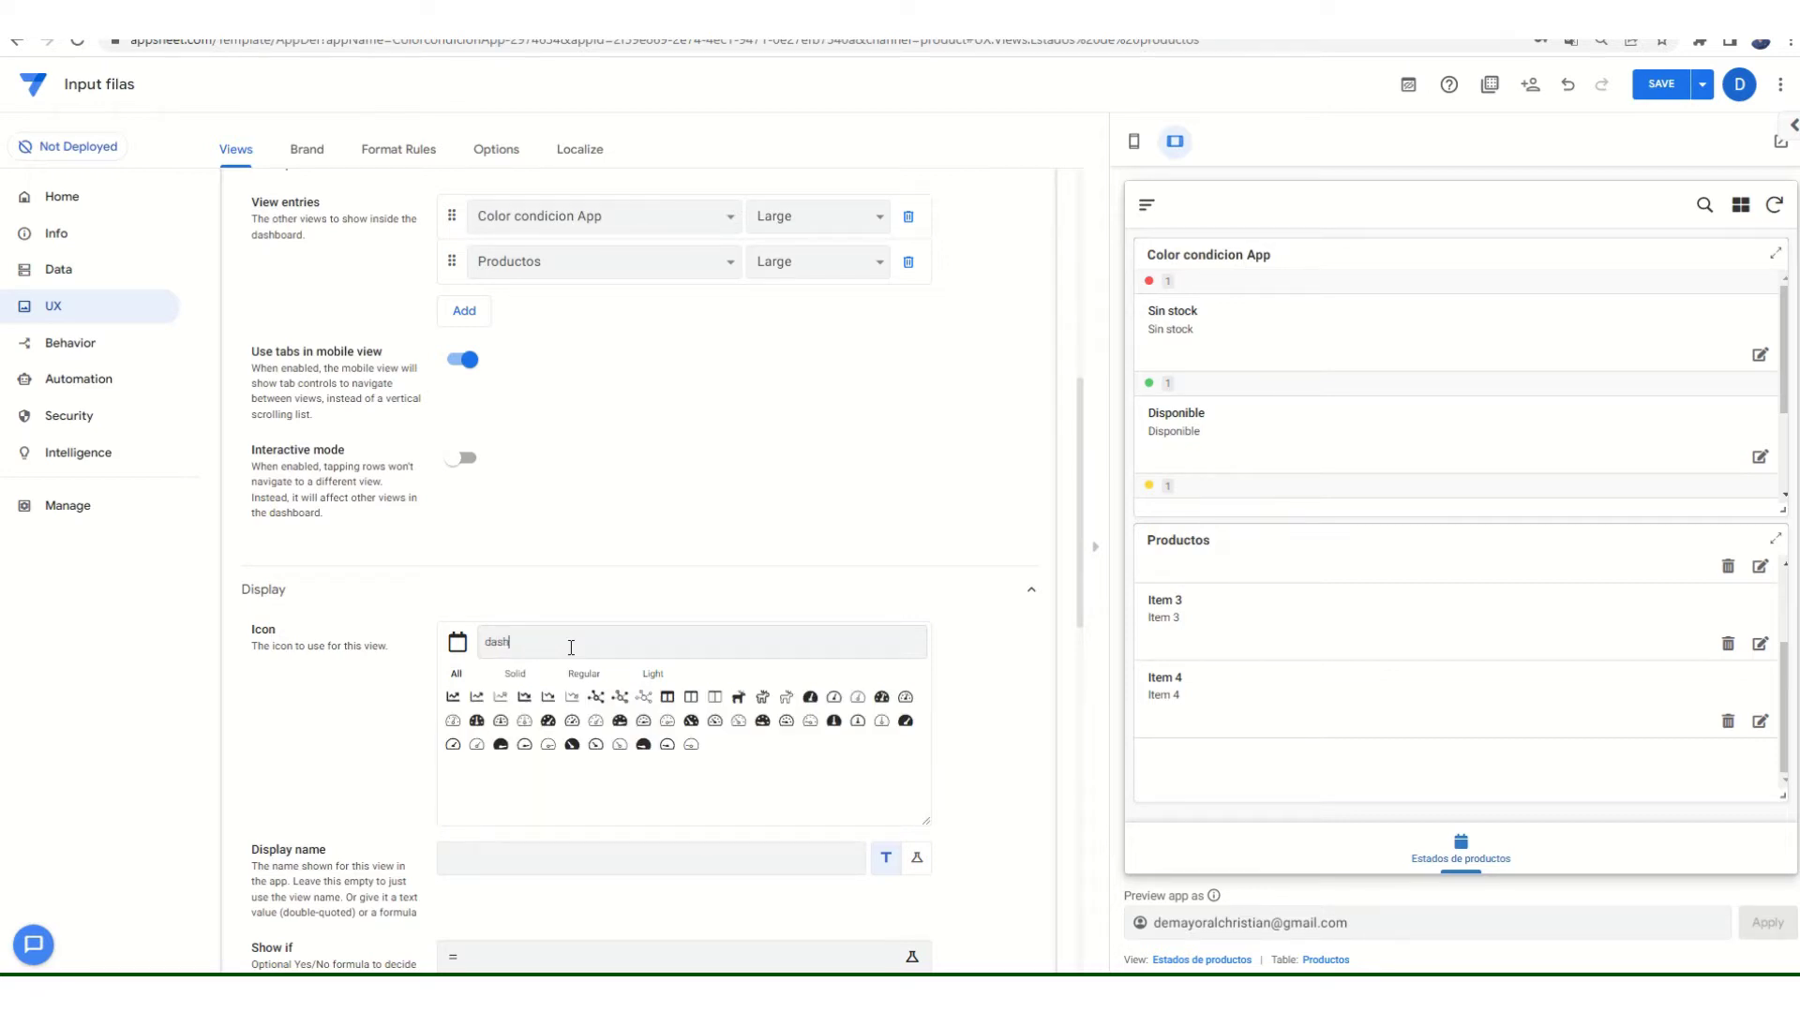
left_click(595, 697)
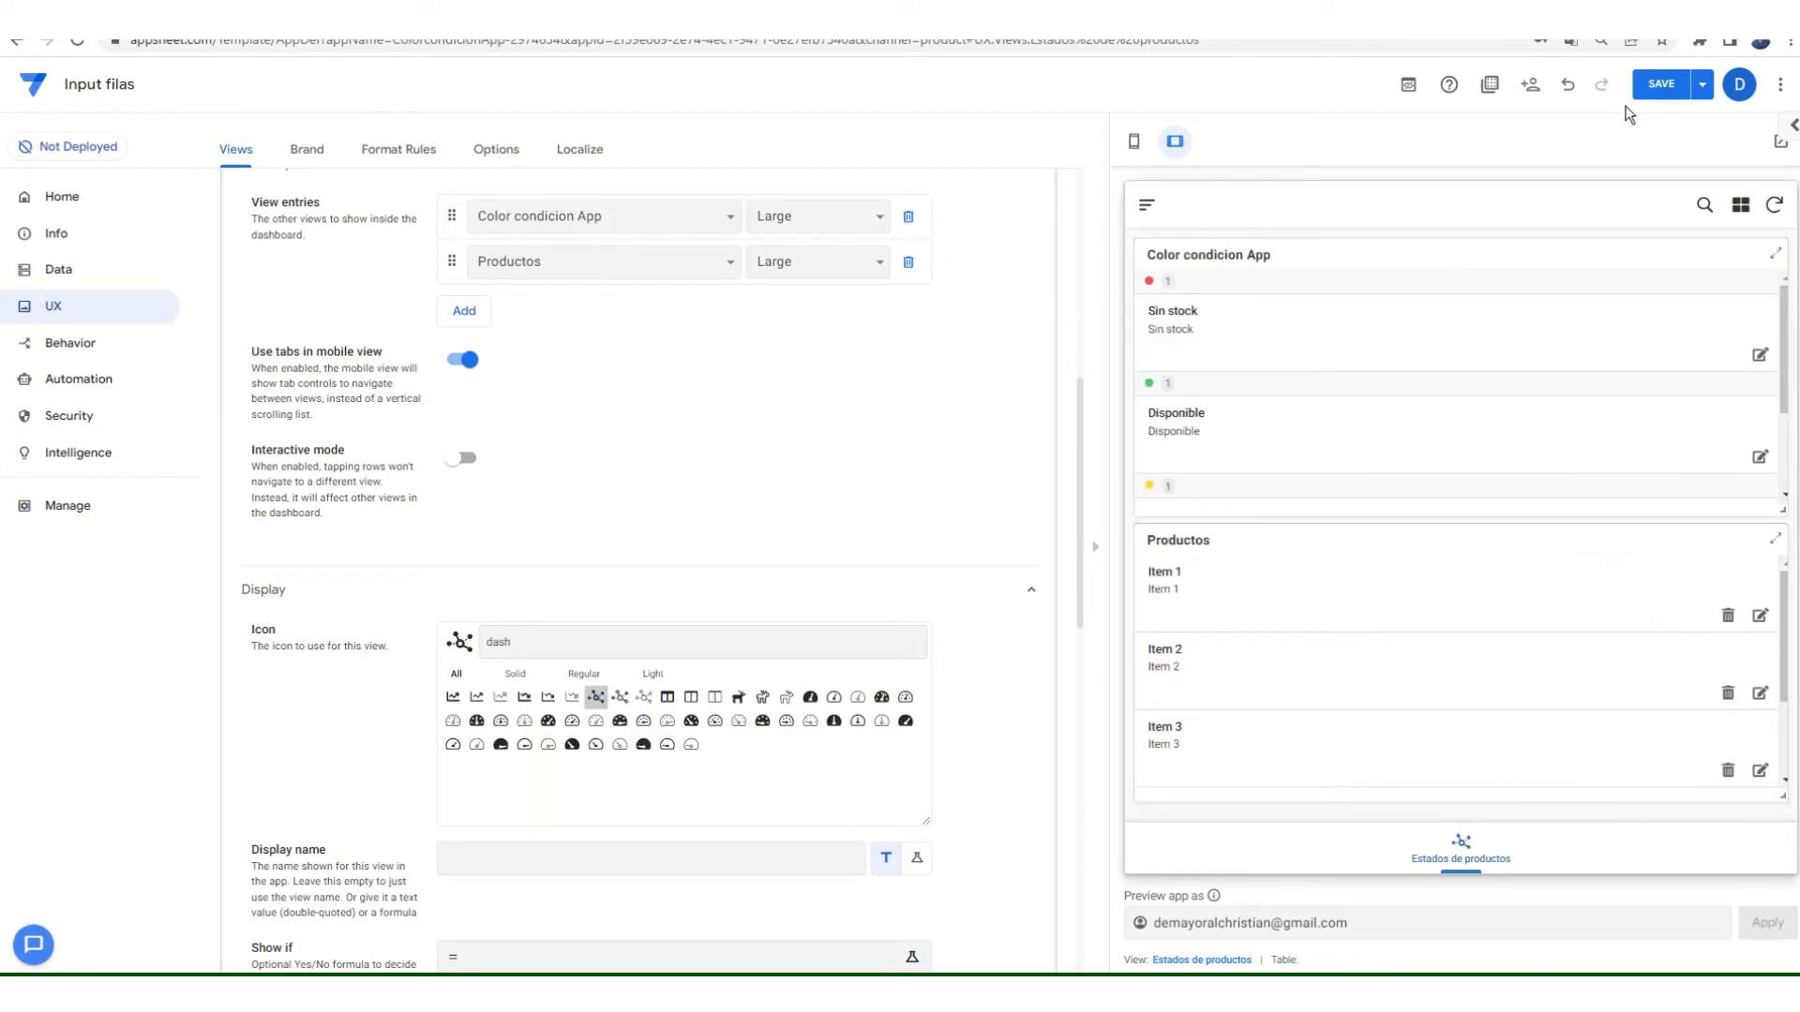
left_click(1661, 84)
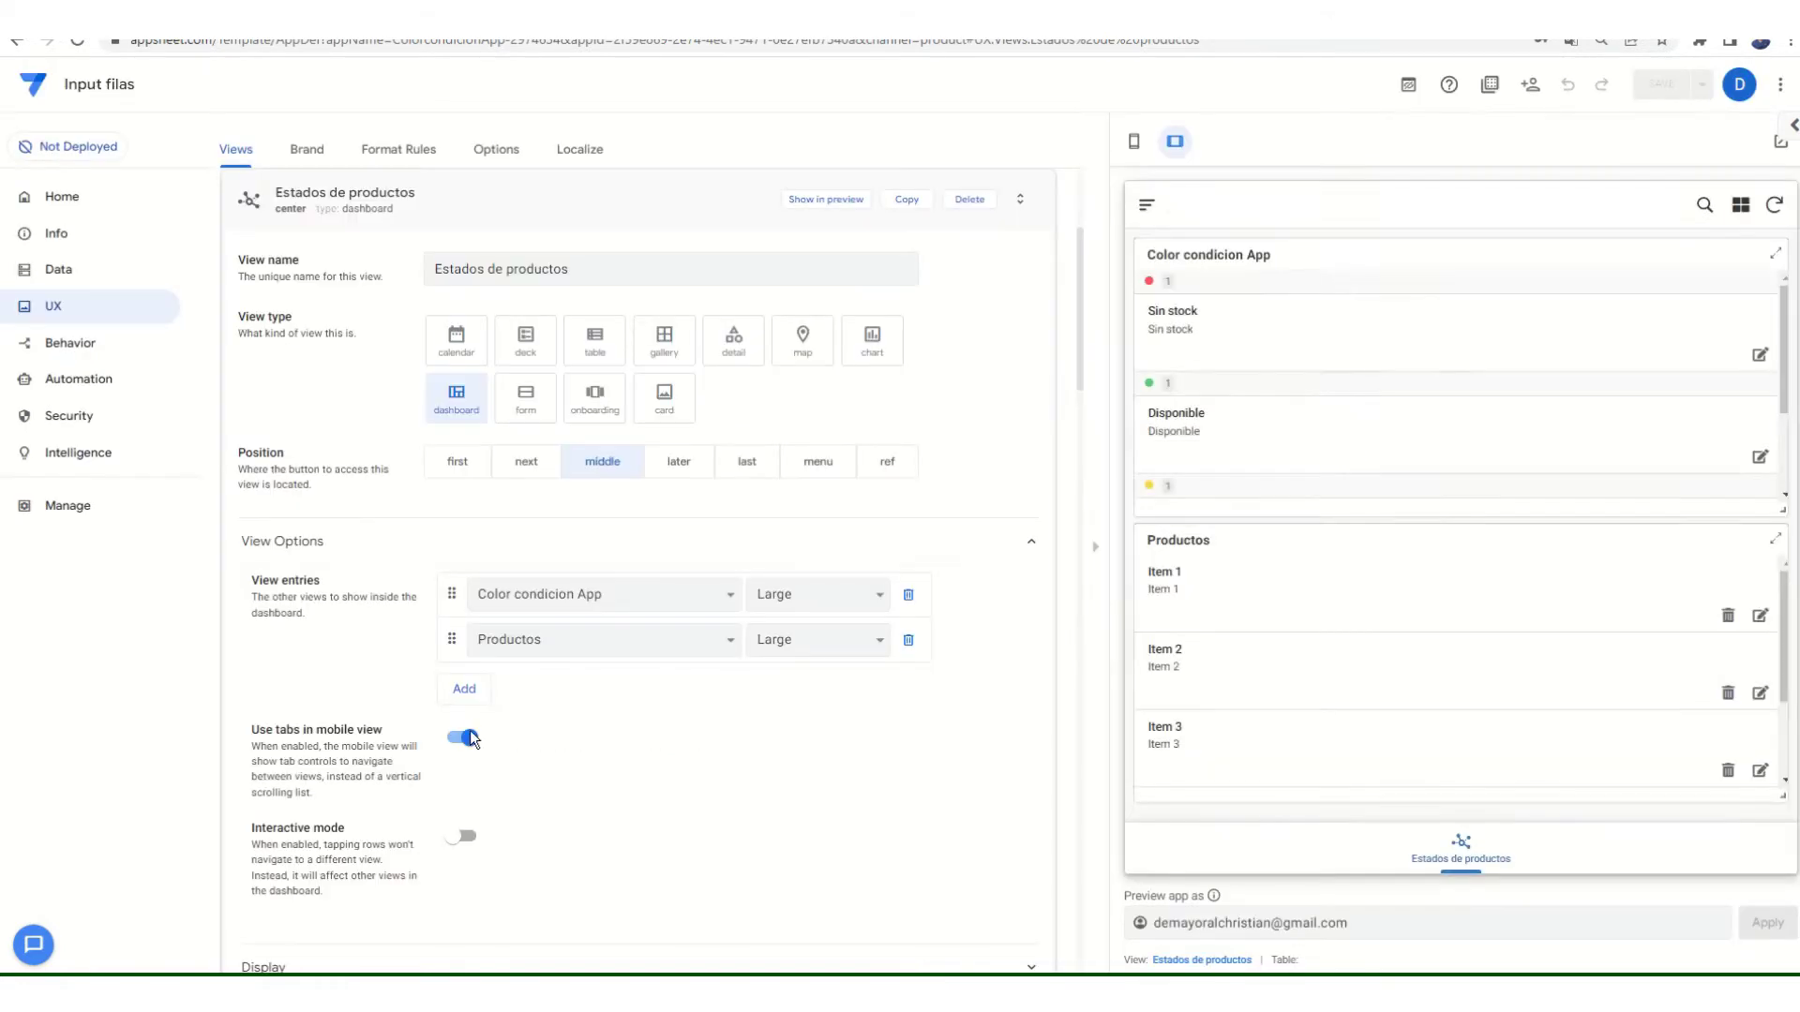
- Turn on interactive mode for the Estados de productos dashboard
left_click(461, 837)
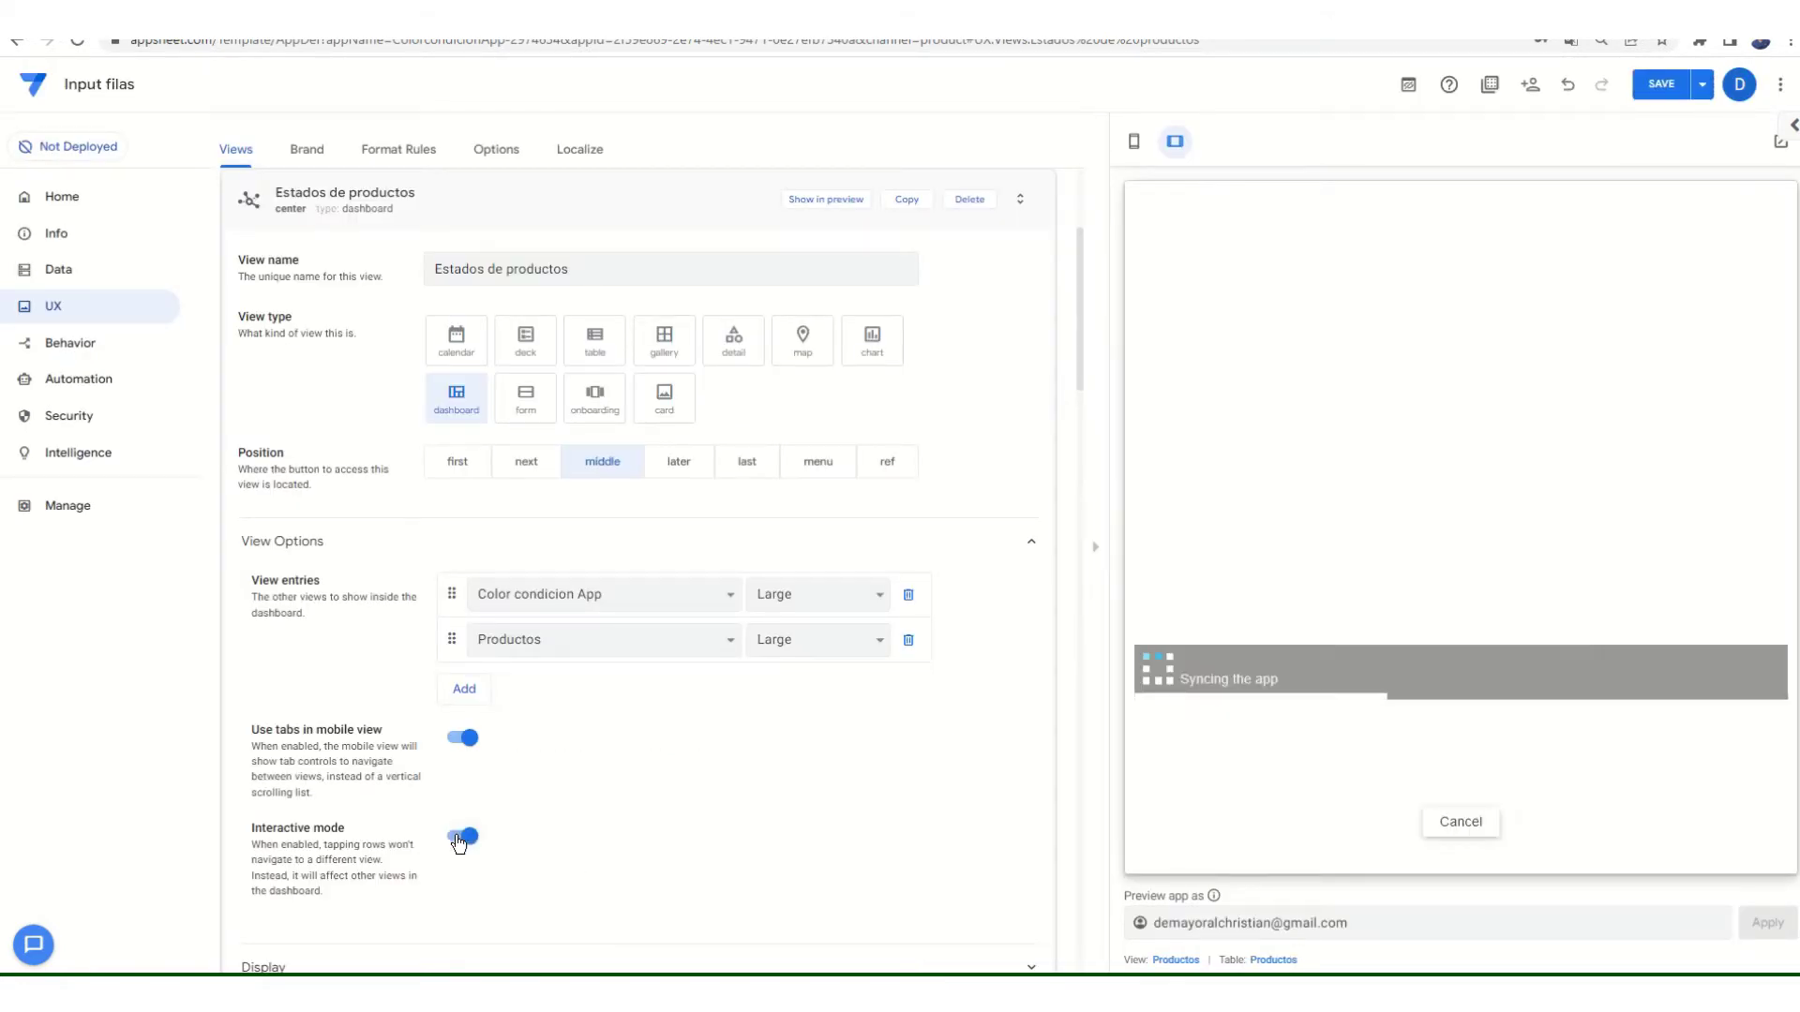
- Save the app and complete the sticky note line "ahora agregamos las vistas filtradas al dash"
left_click(1661, 84)
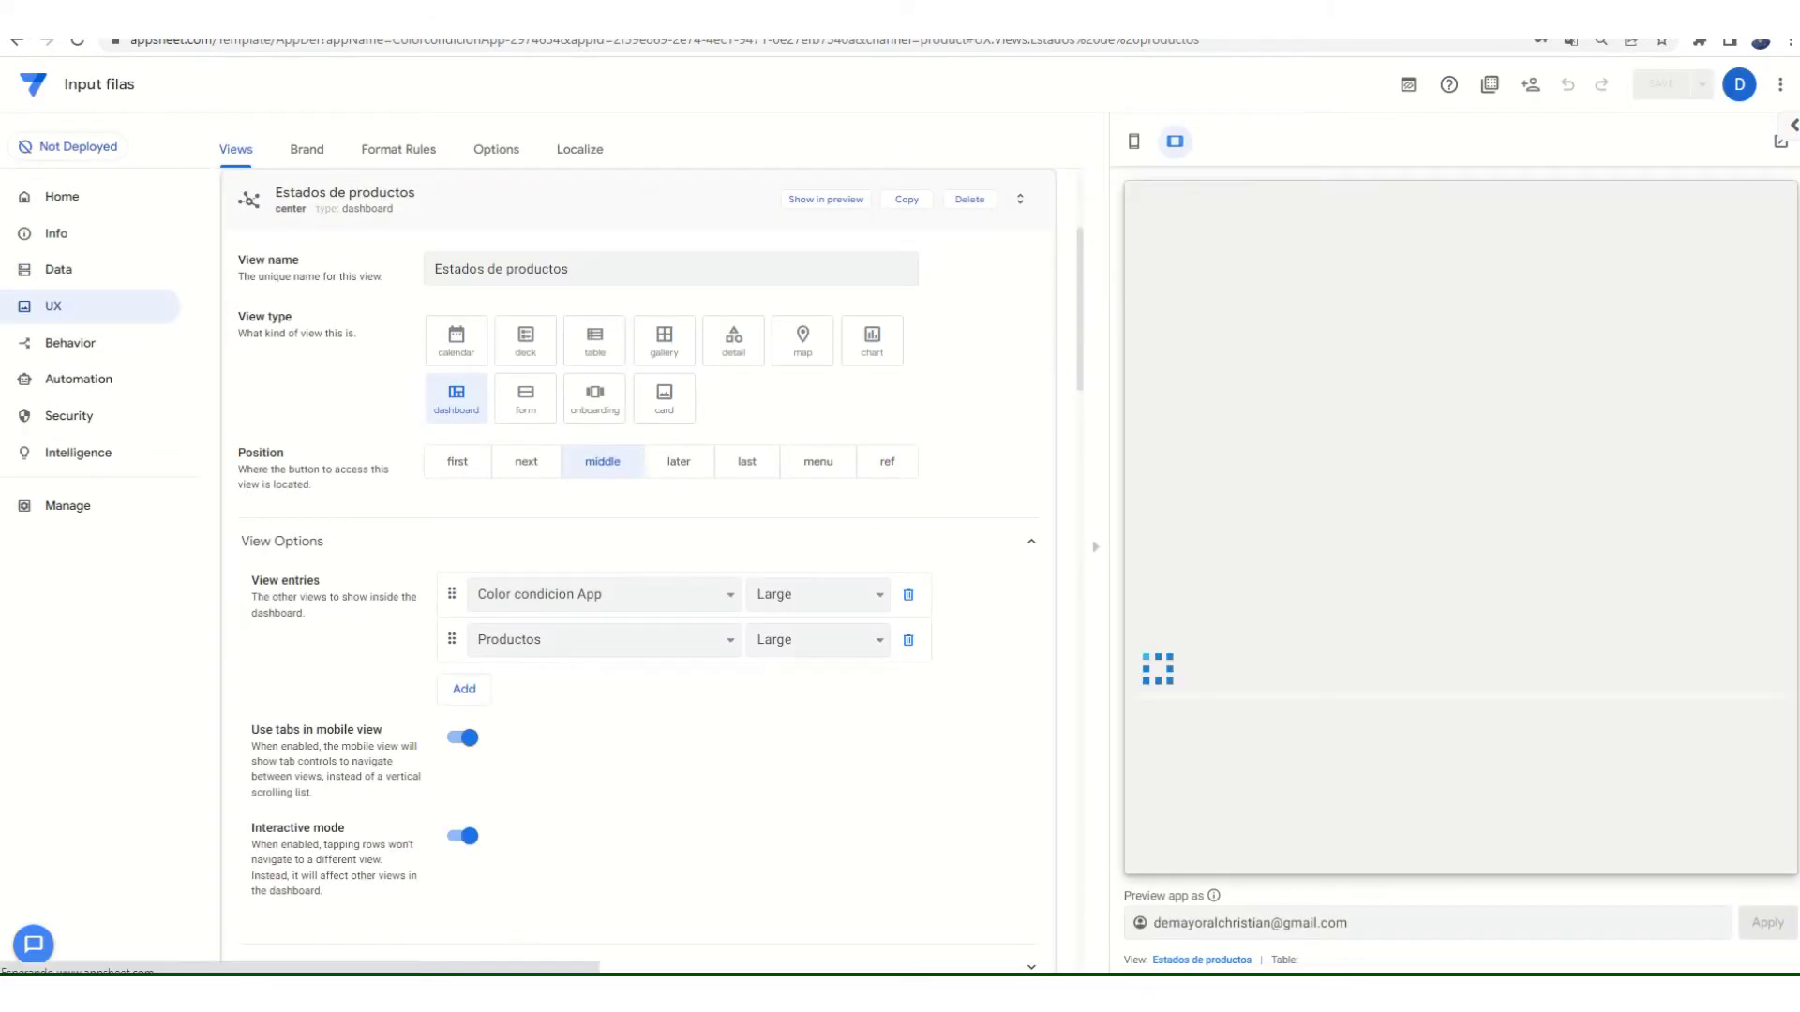
key("alt+Tab")
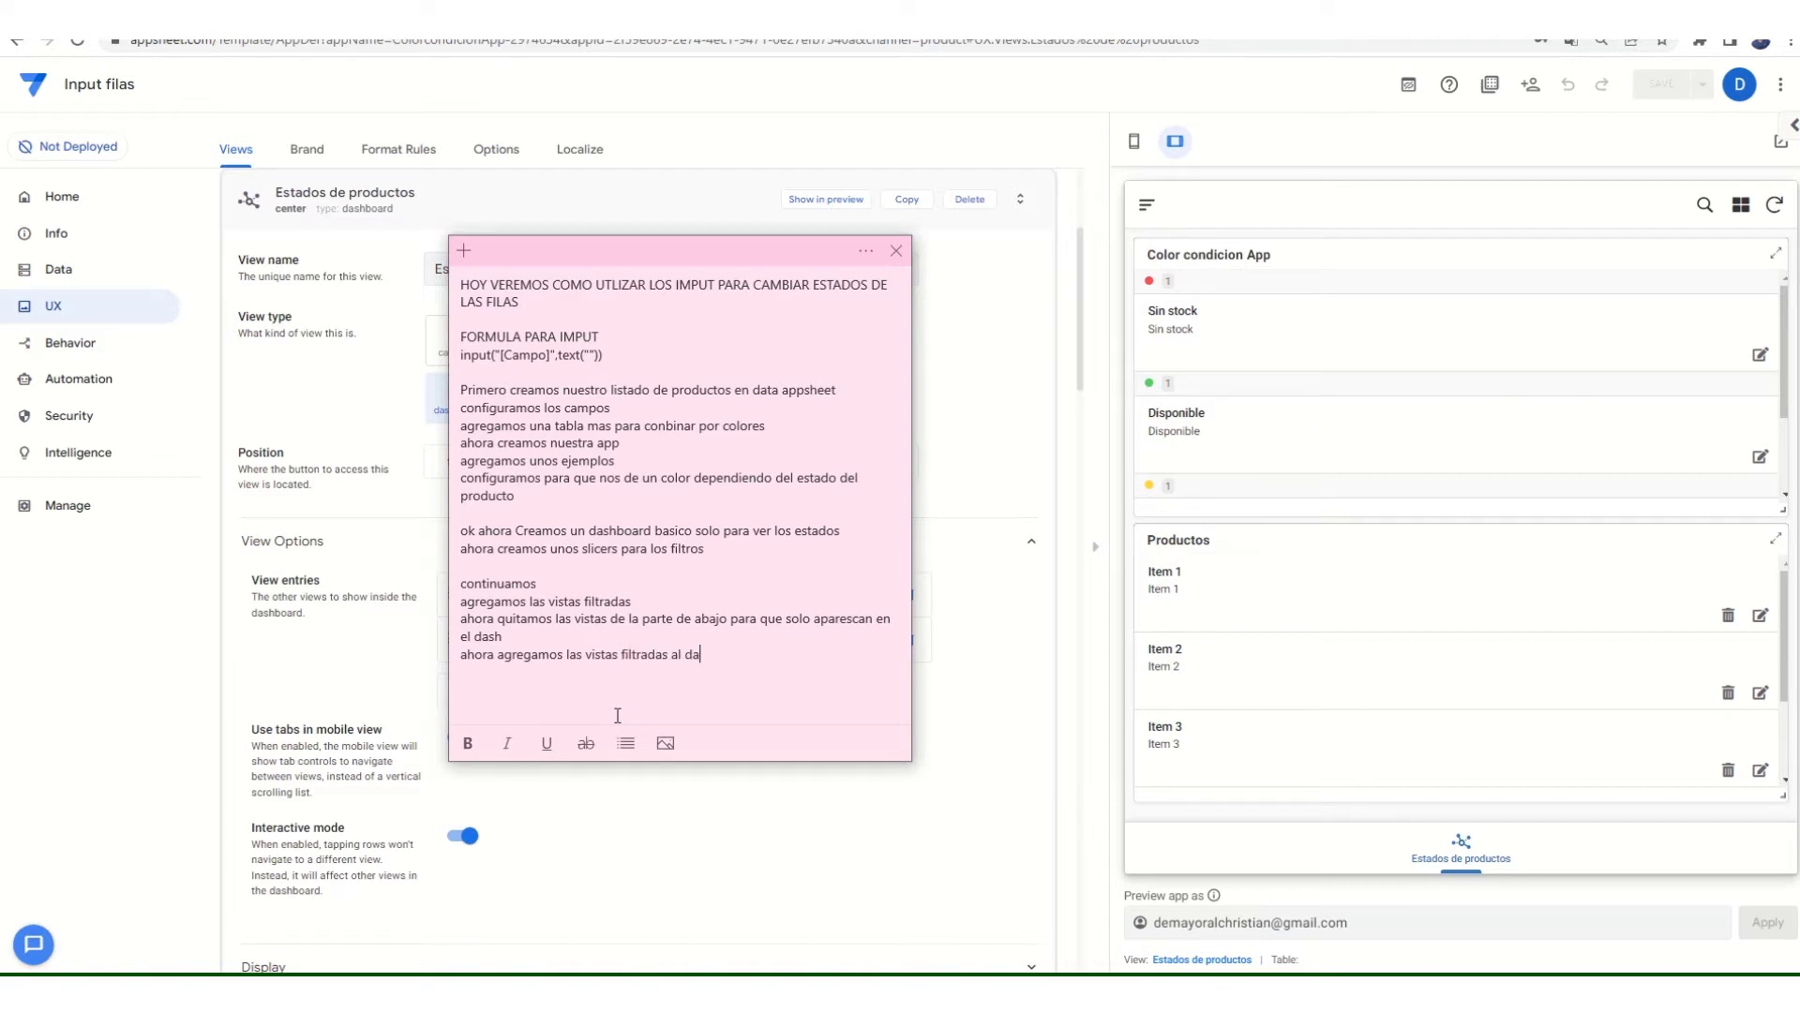
type("hs")
key("BackSpace")
key("BackSpace")
type("sha")
left_click(1005, 742)
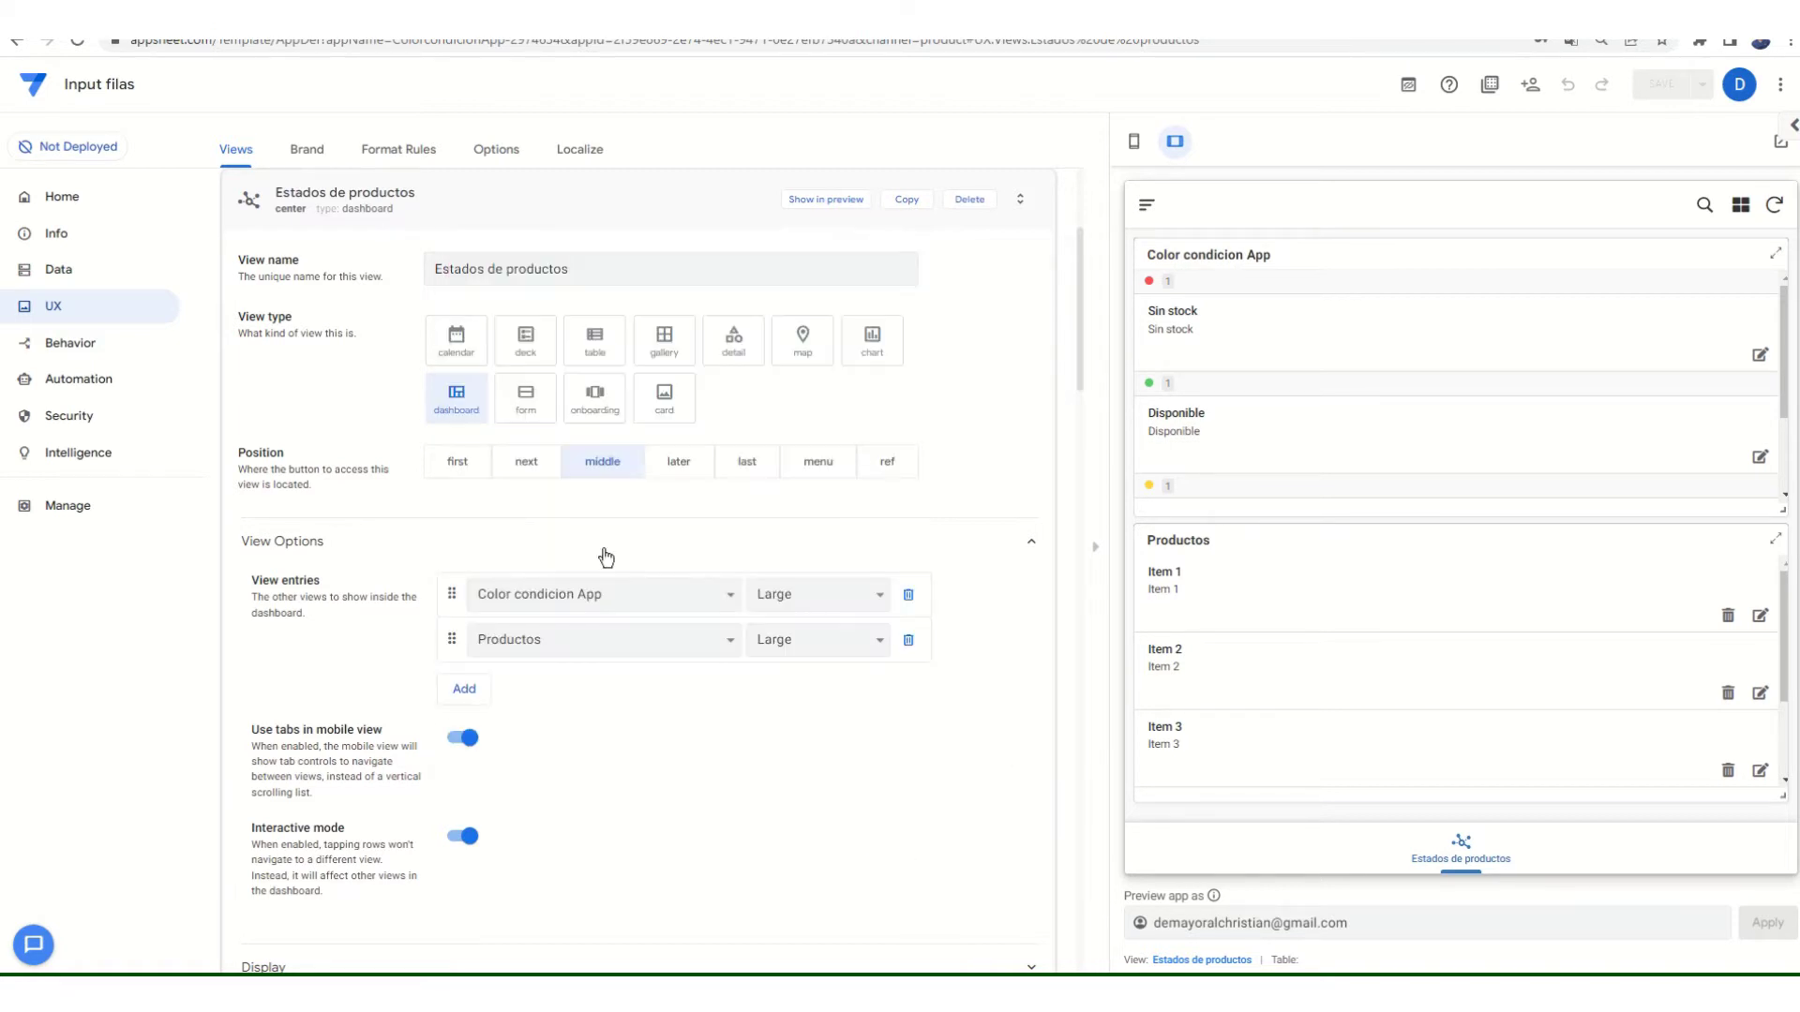
- Add Disponible, Obsoleto and Sin stock as view entries of the Estados de productos dashboard and save the app
scroll(562, 674, "up", 3)
scroll(486, 676, "down", 5)
left_click(466, 518)
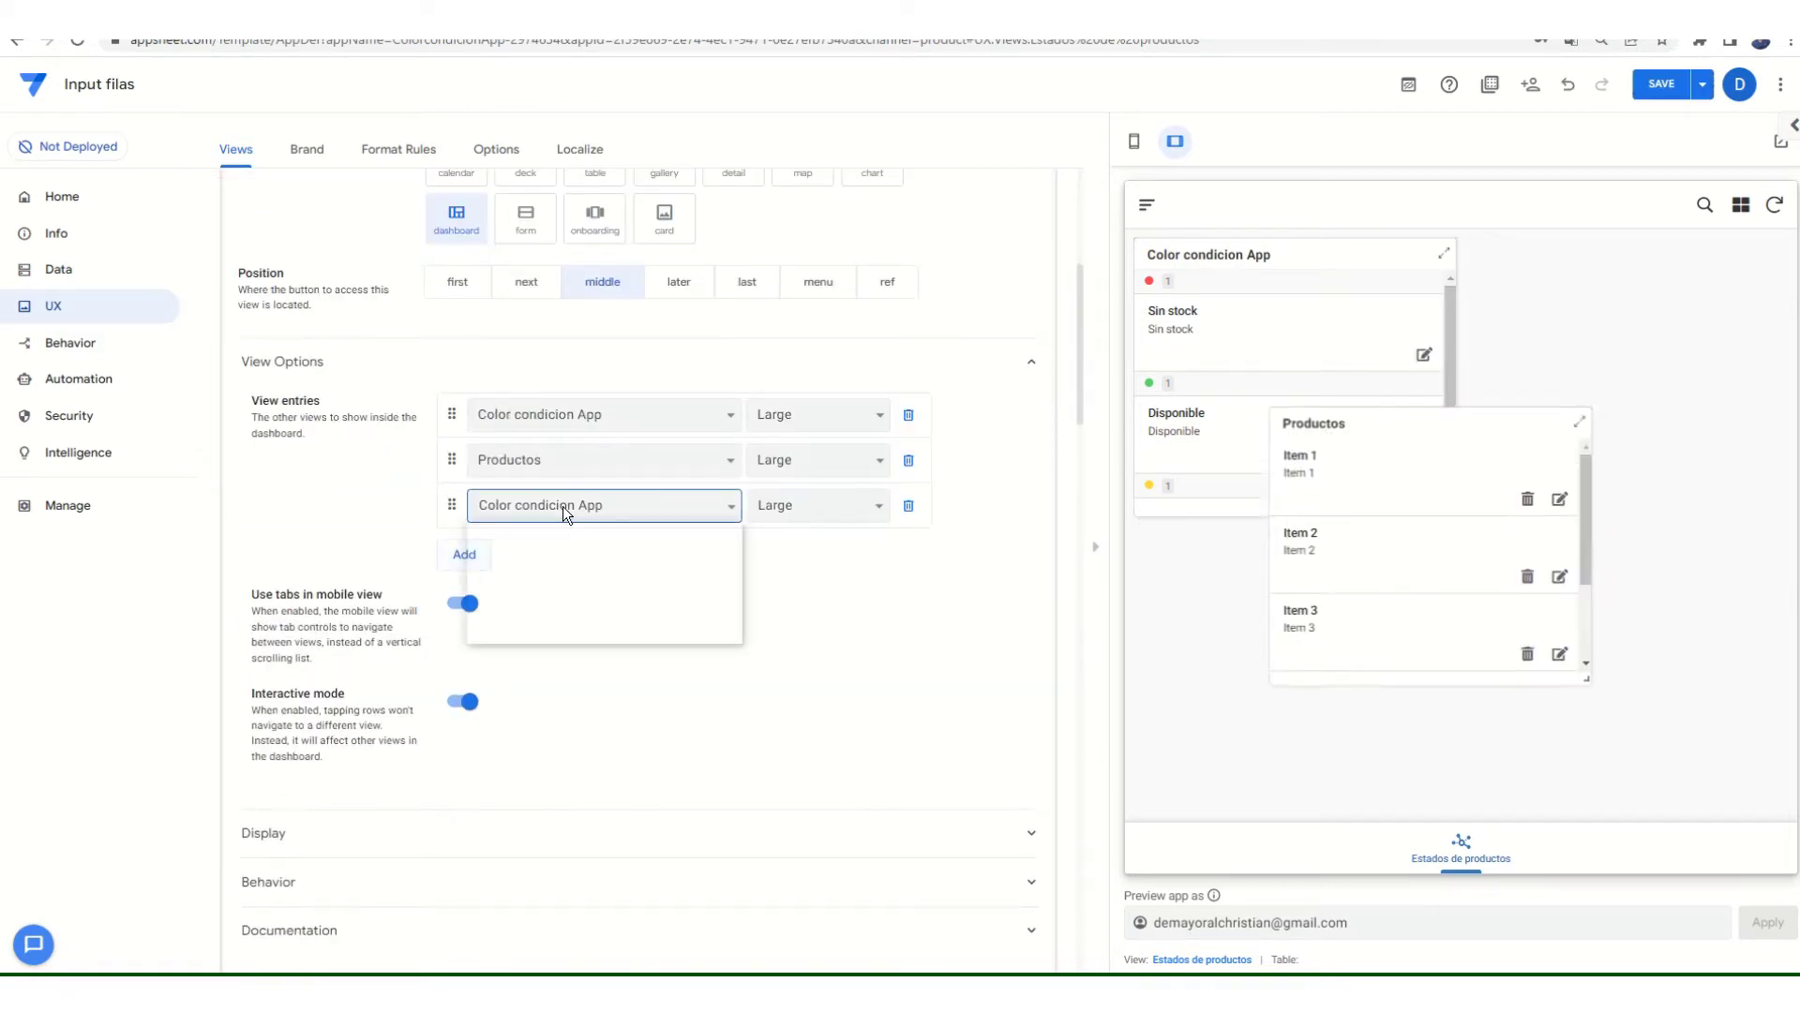
left_click(563, 506)
left_click(535, 582)
left_click(477, 560)
left_click(542, 550)
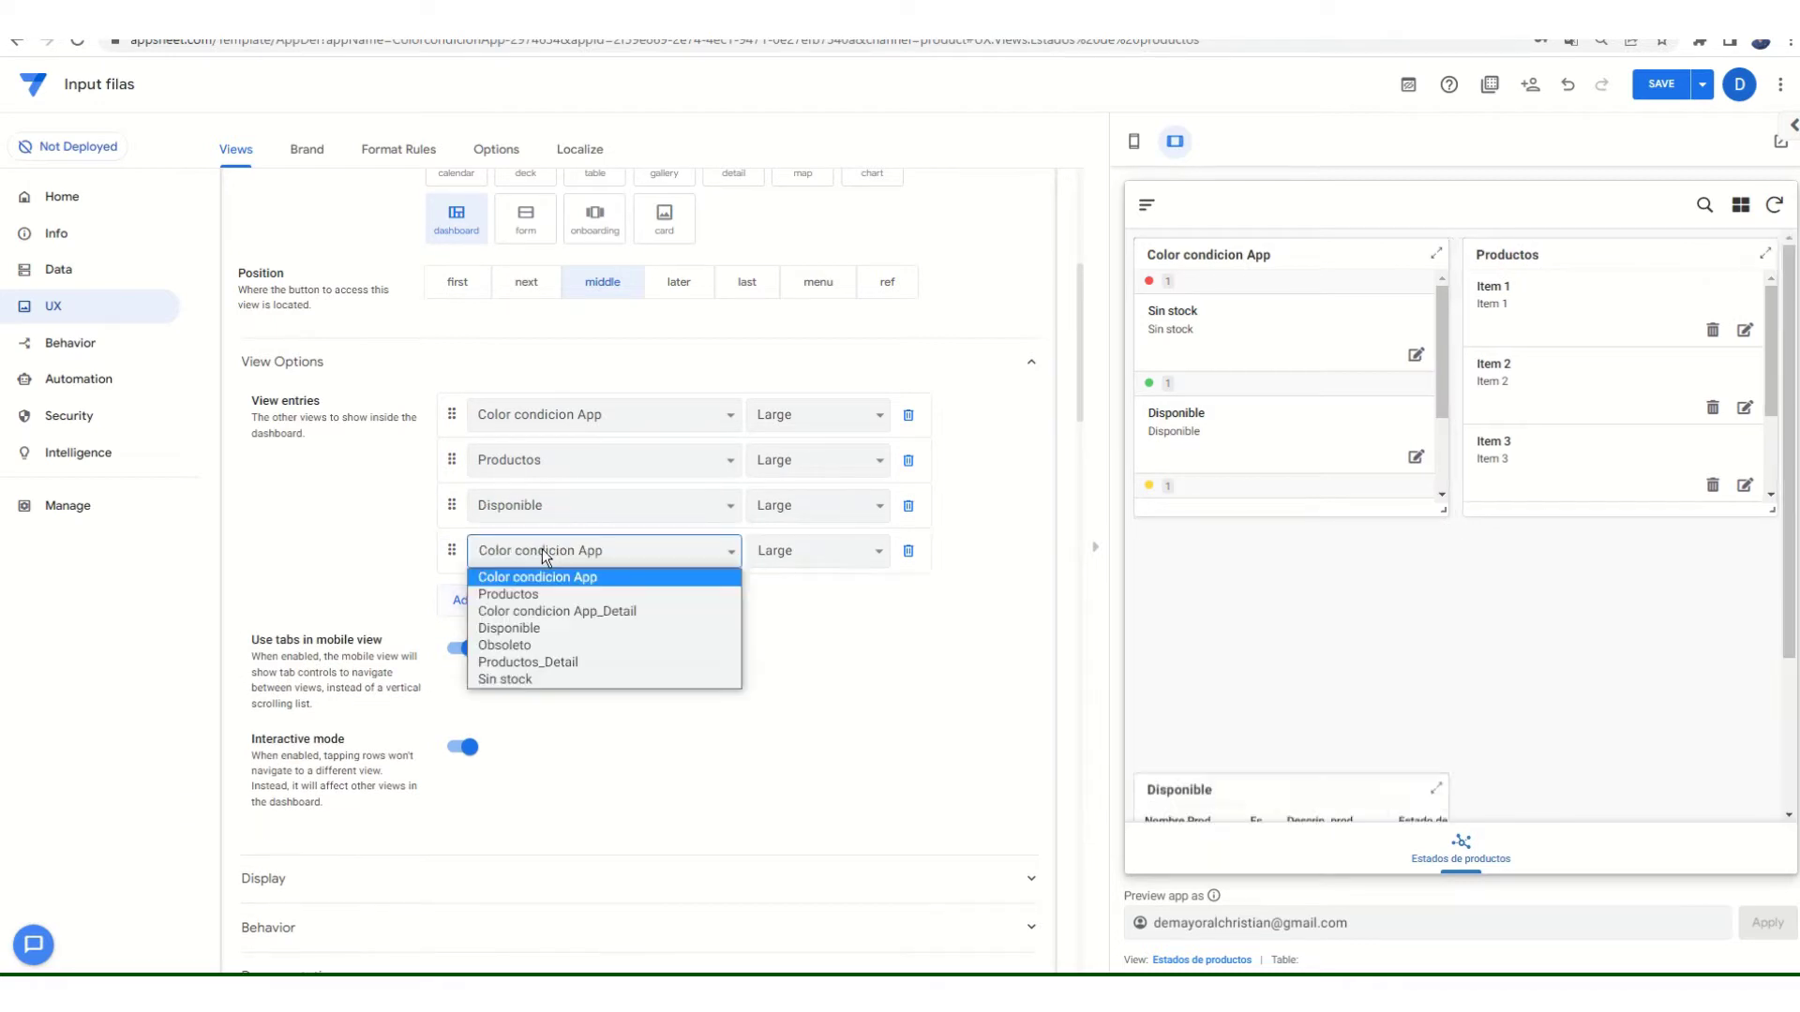
left_click(521, 642)
left_click(478, 600)
left_click(520, 589)
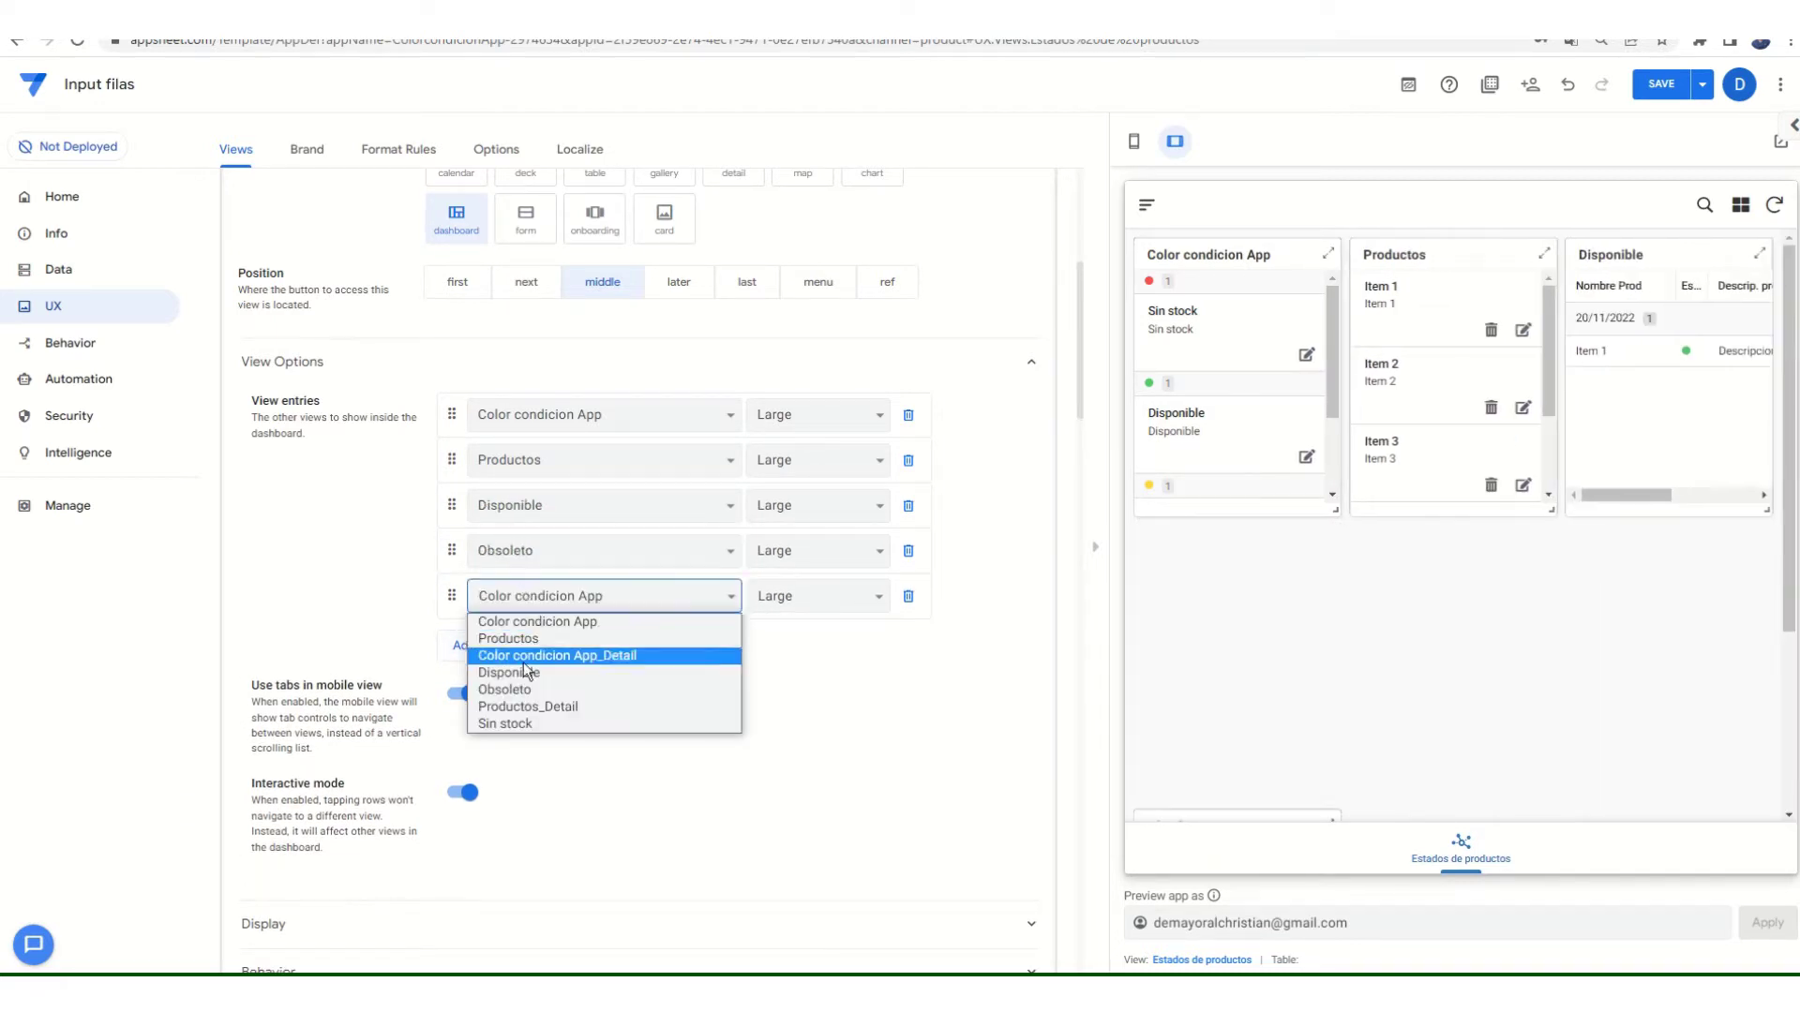
left_click(508, 727)
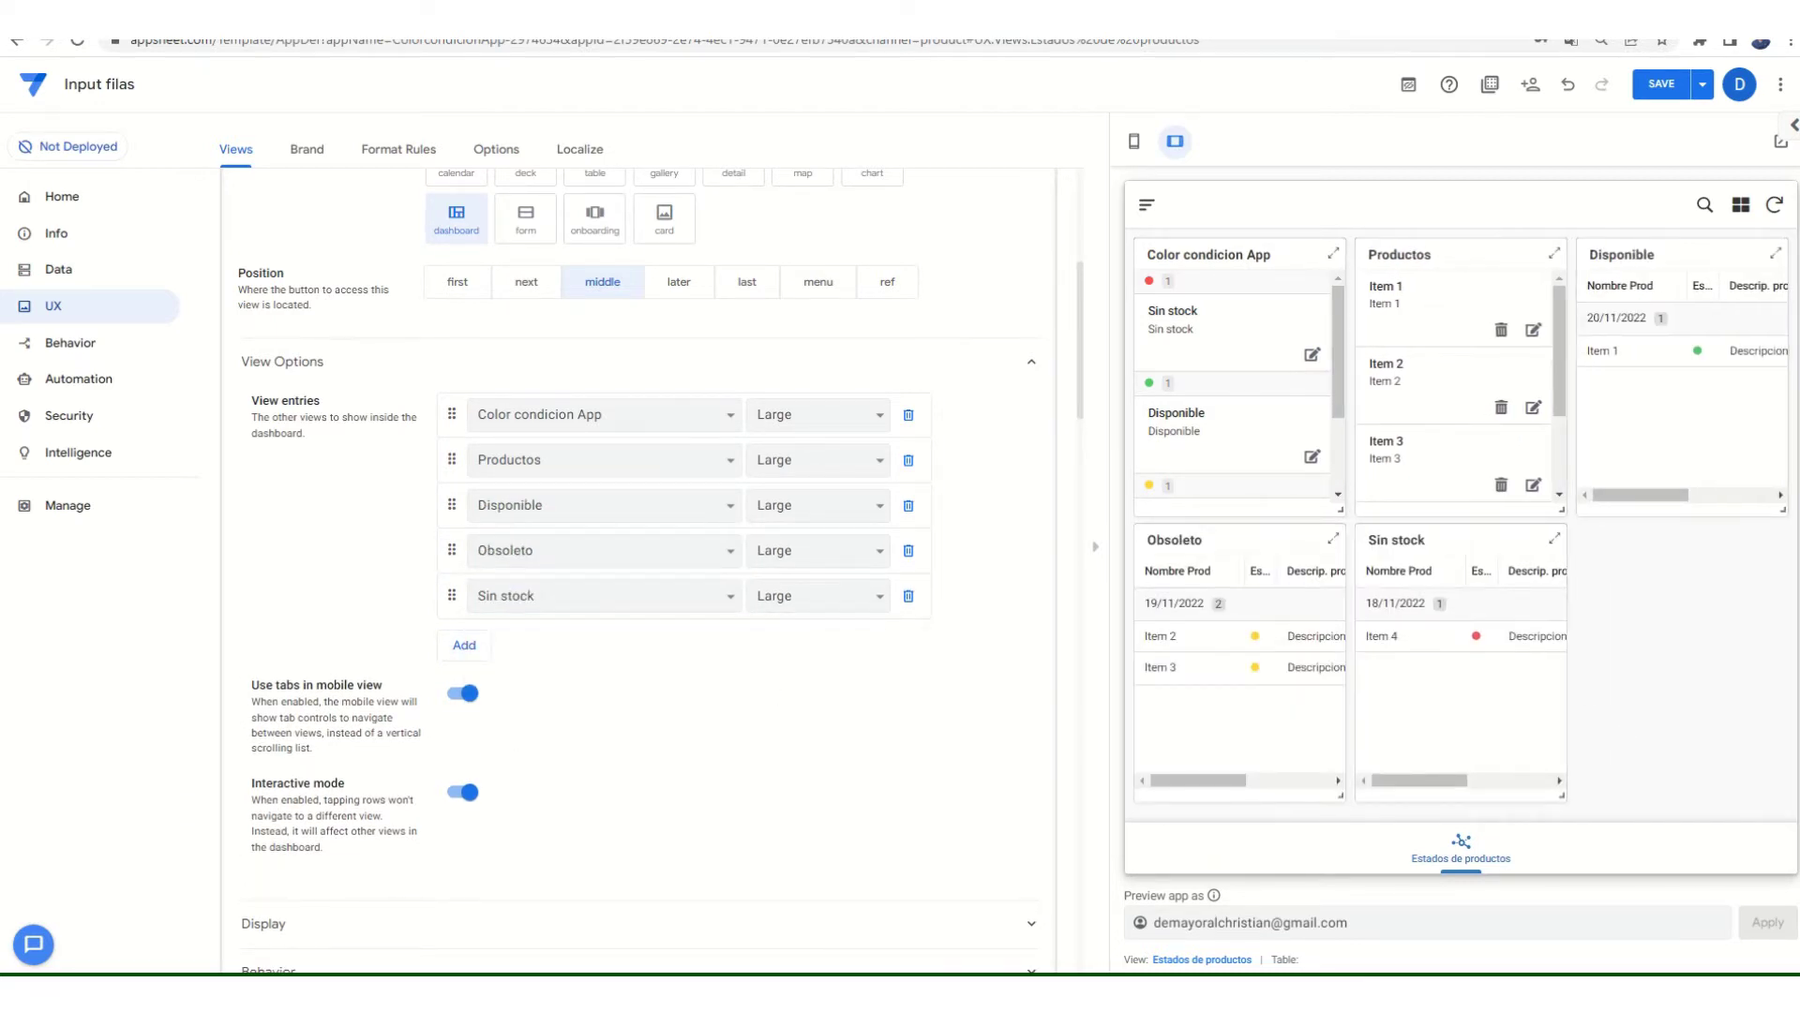
left_click(1661, 84)
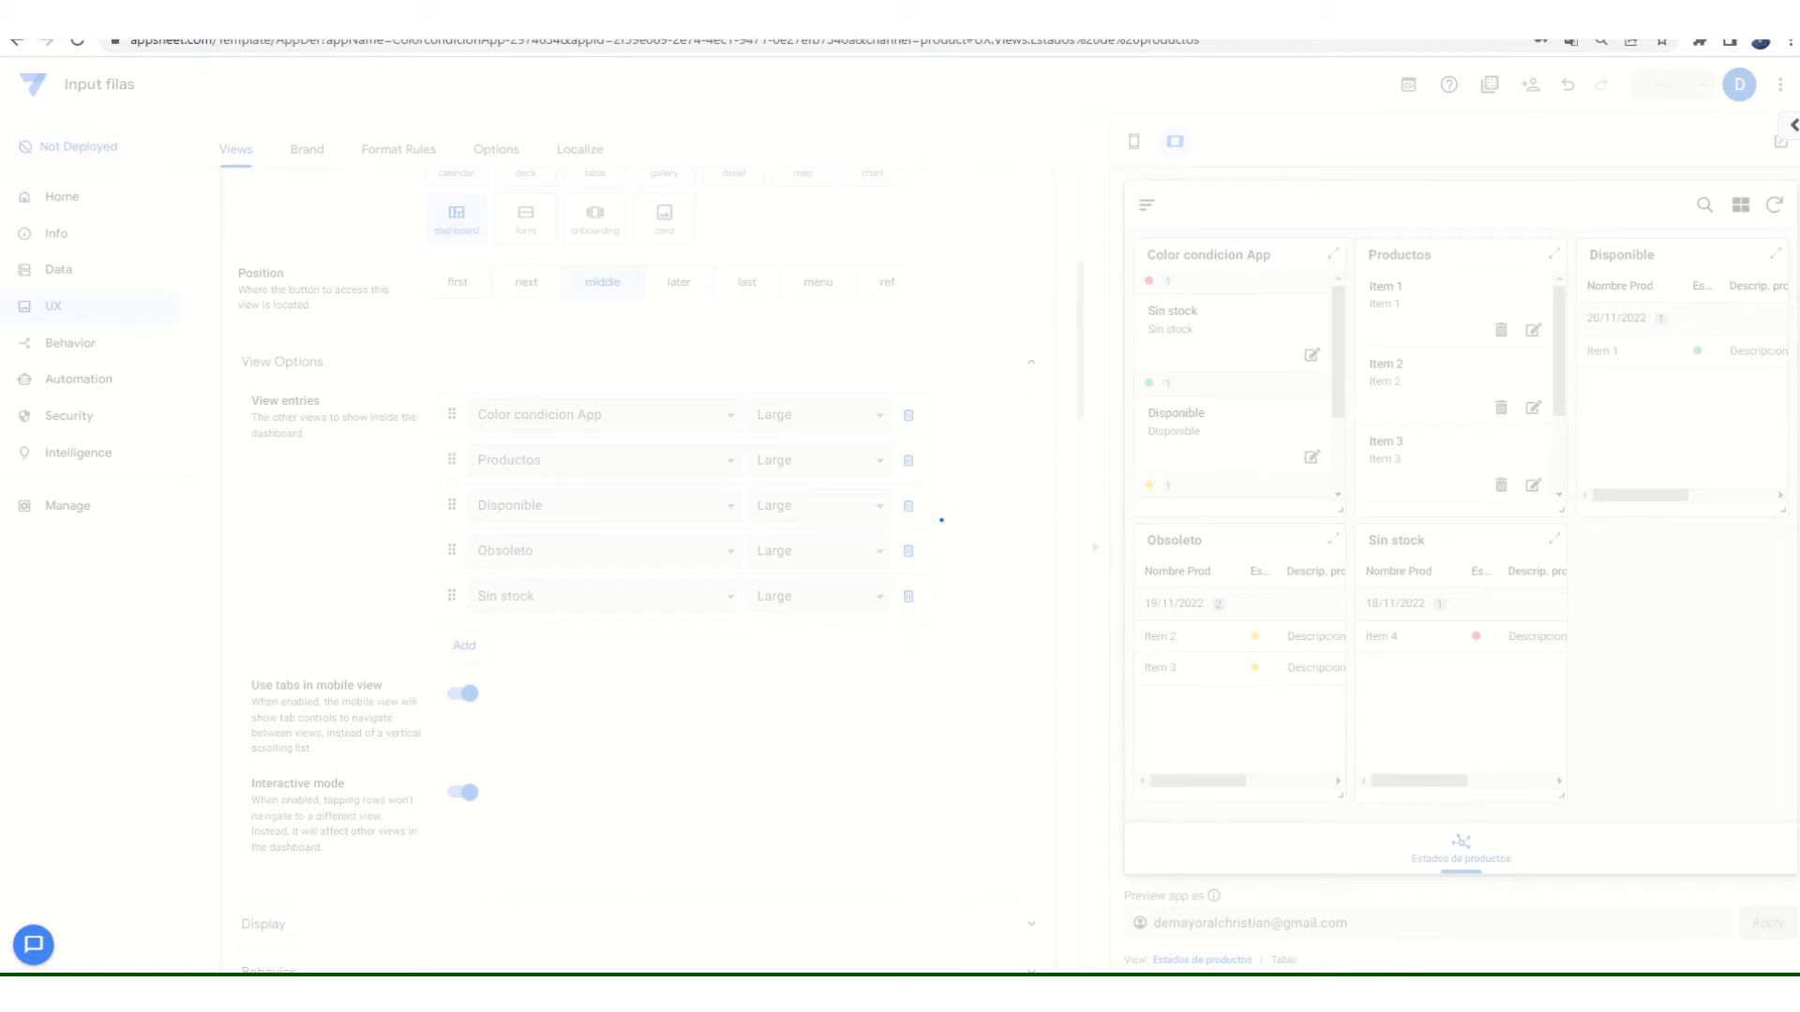
- Add the line "los siguiente es agregar el imput que hara el cambio de estado" to the sticky note
key("alt+Tab")
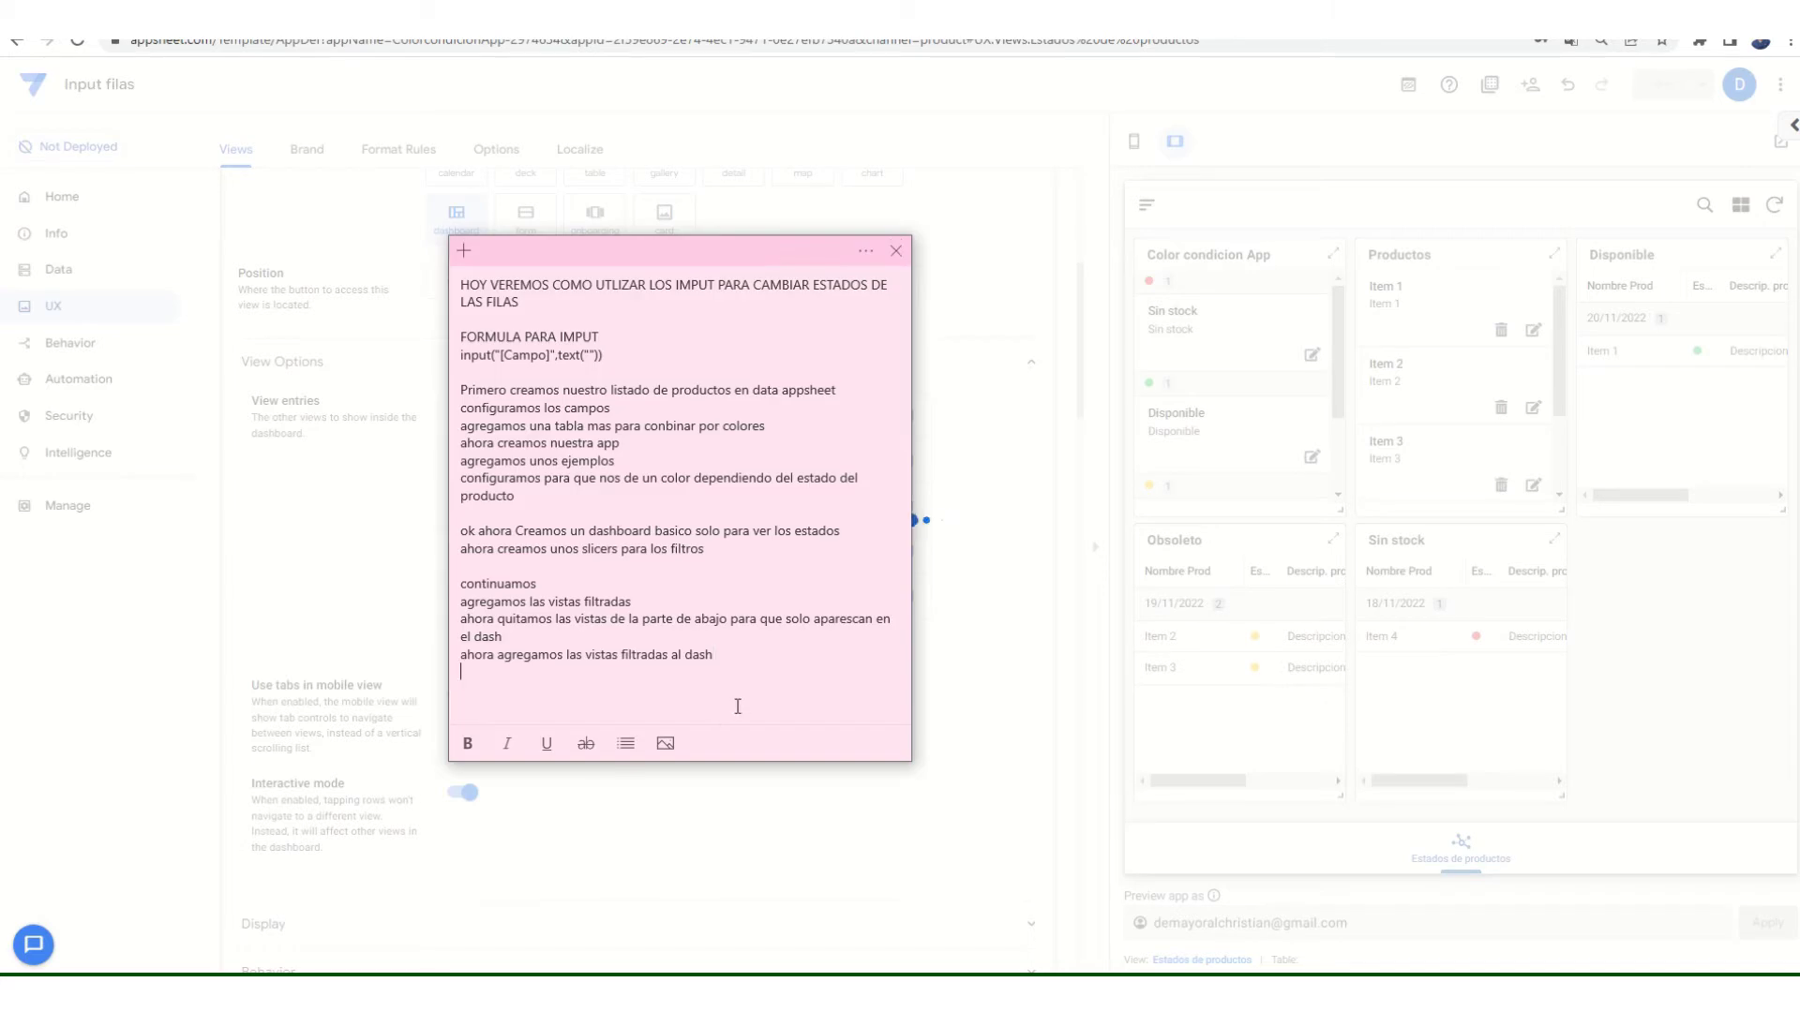
type("los siguiente es agregar el im")
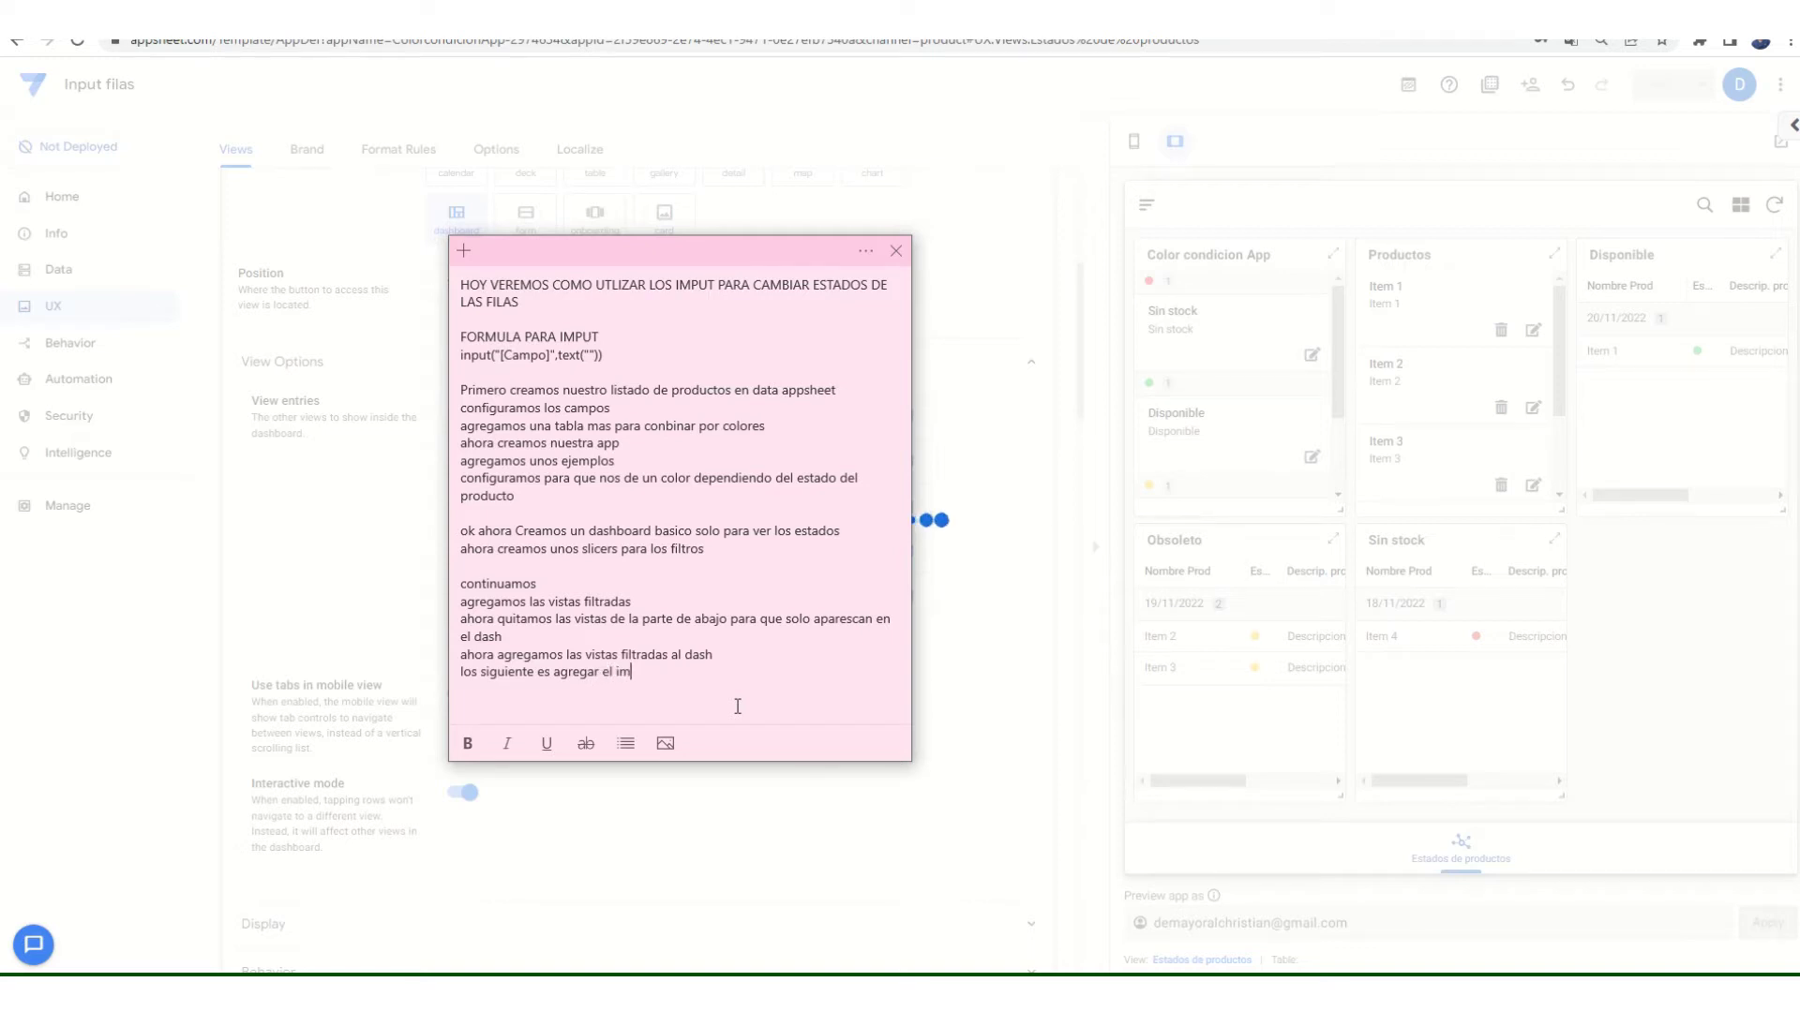
type("put que hara el cambio de estados")
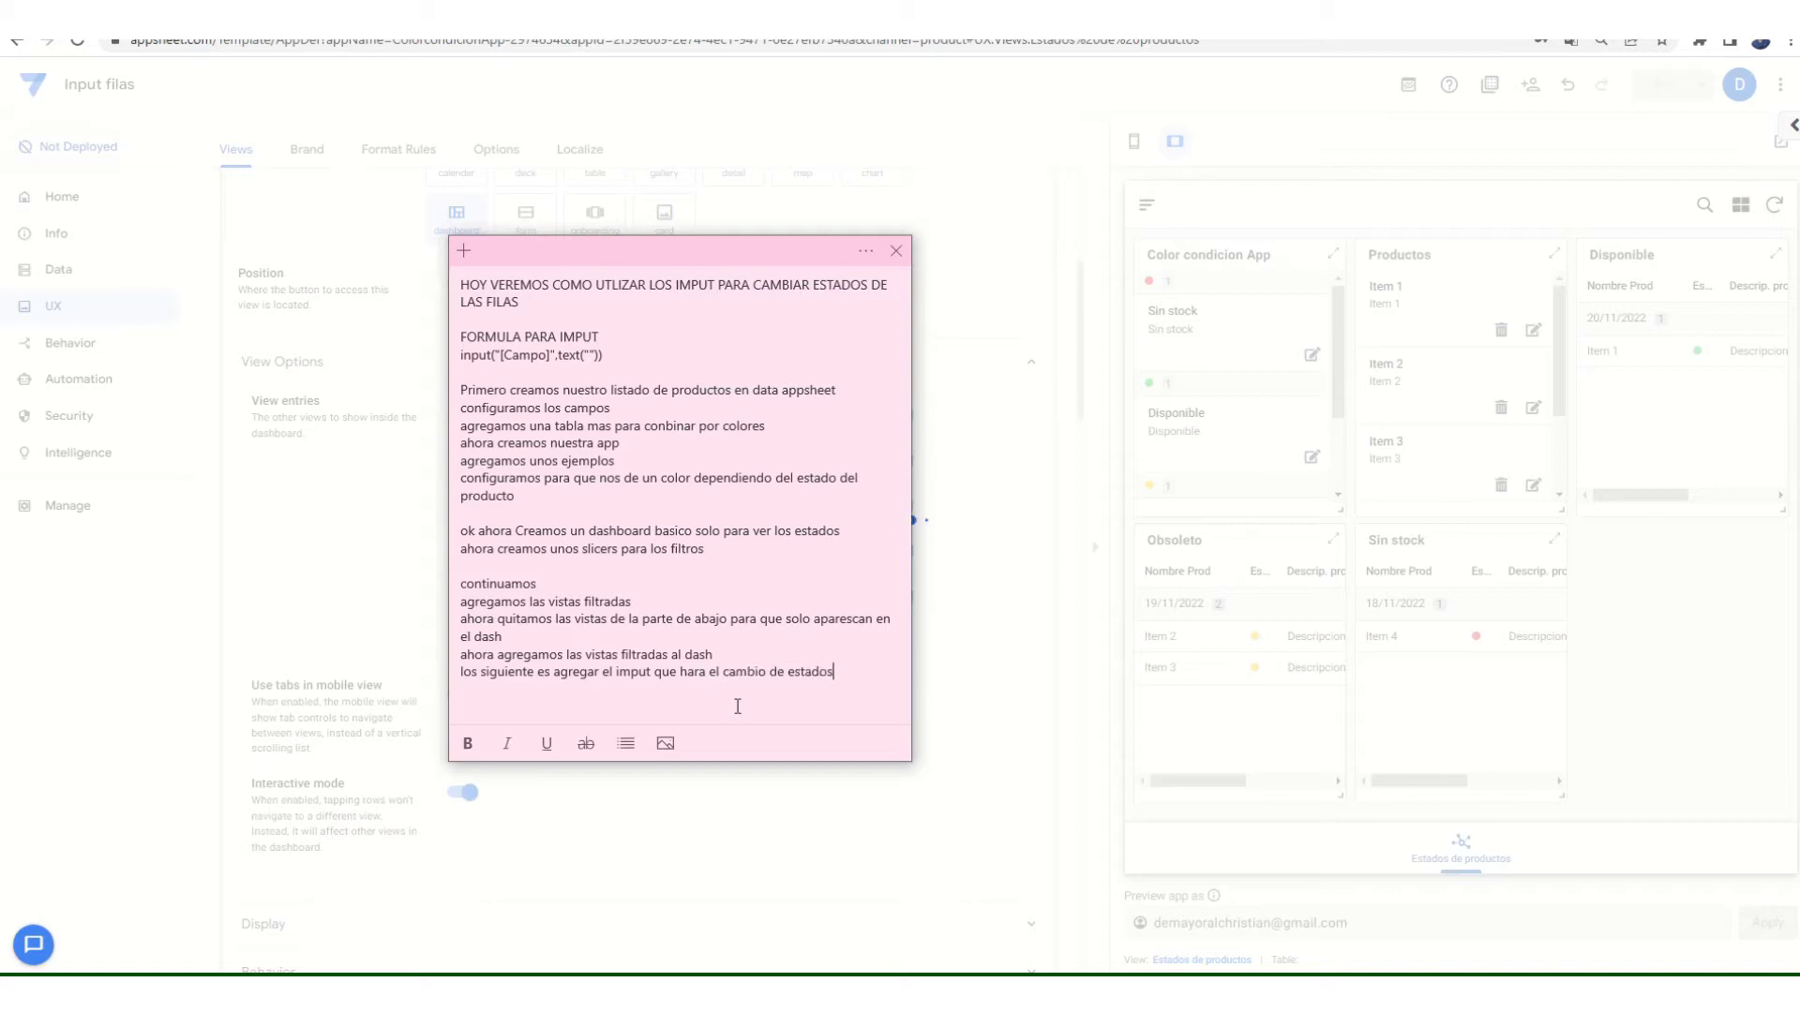
key("BackSpace")
left_click(954, 684)
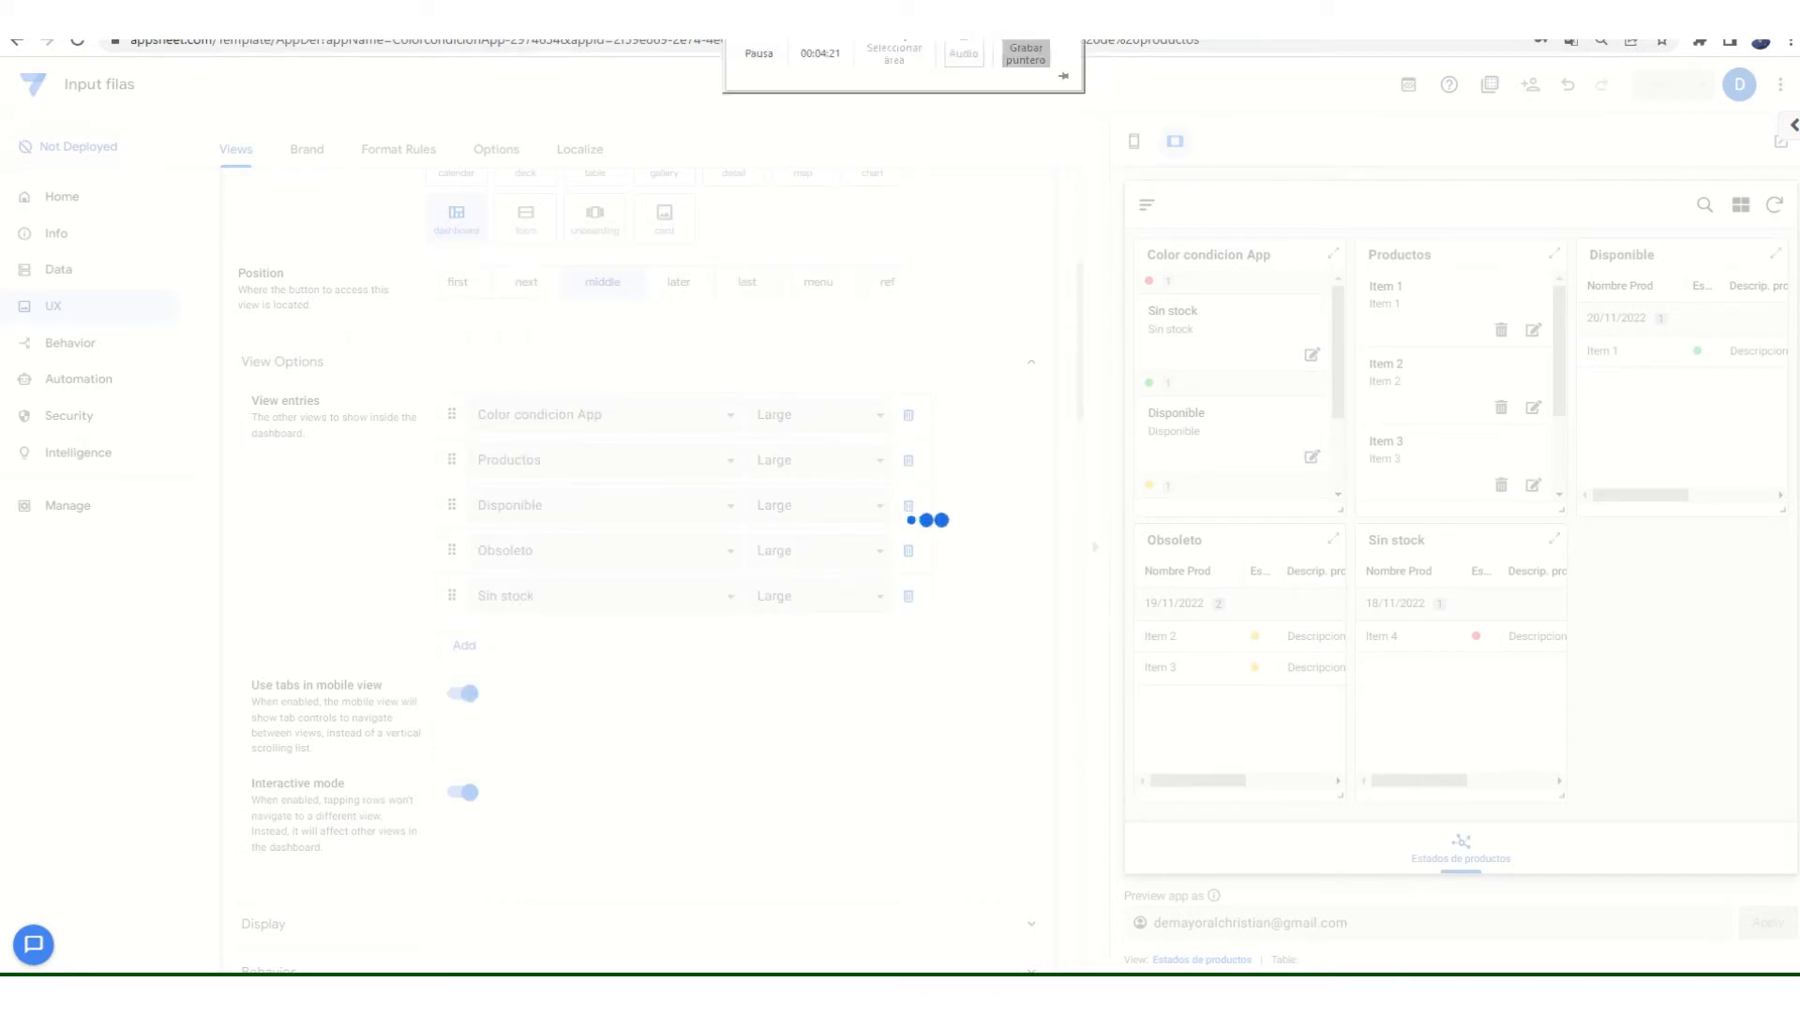
- Extend the last sticky note line with "en la tabla productos"
scroll(979, 535, "up", 2)
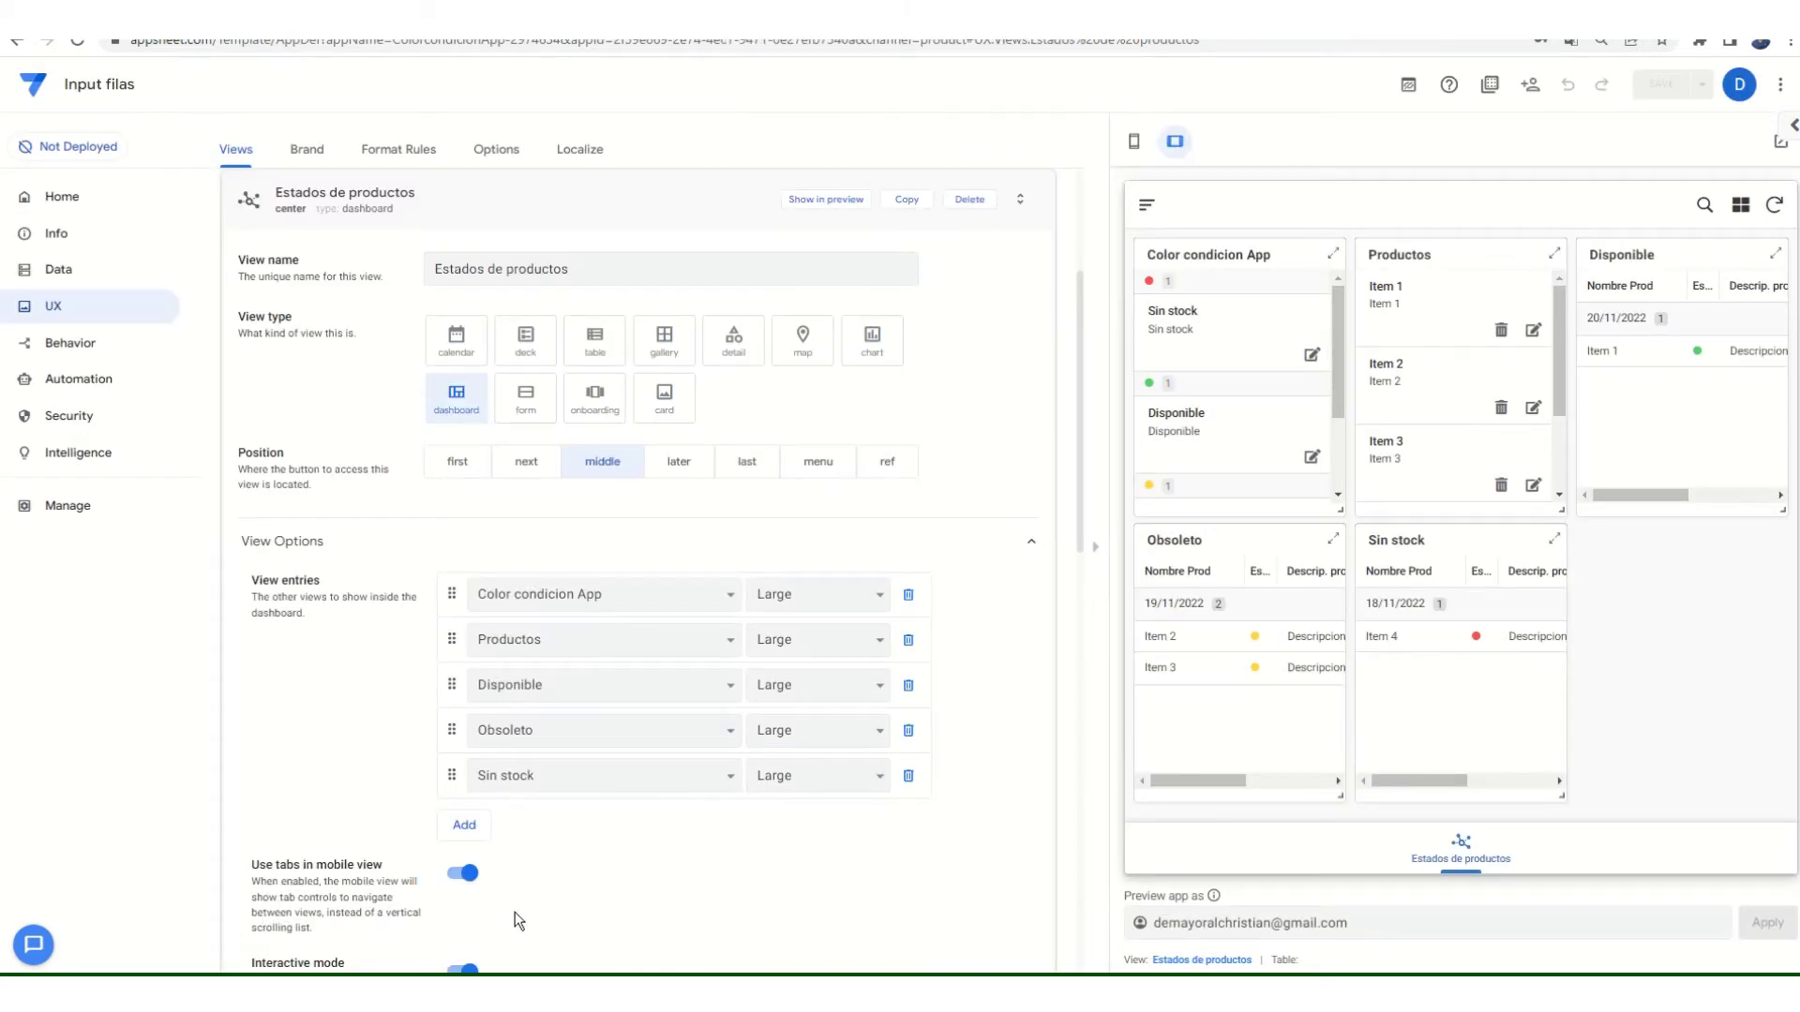
key("alt+Tab")
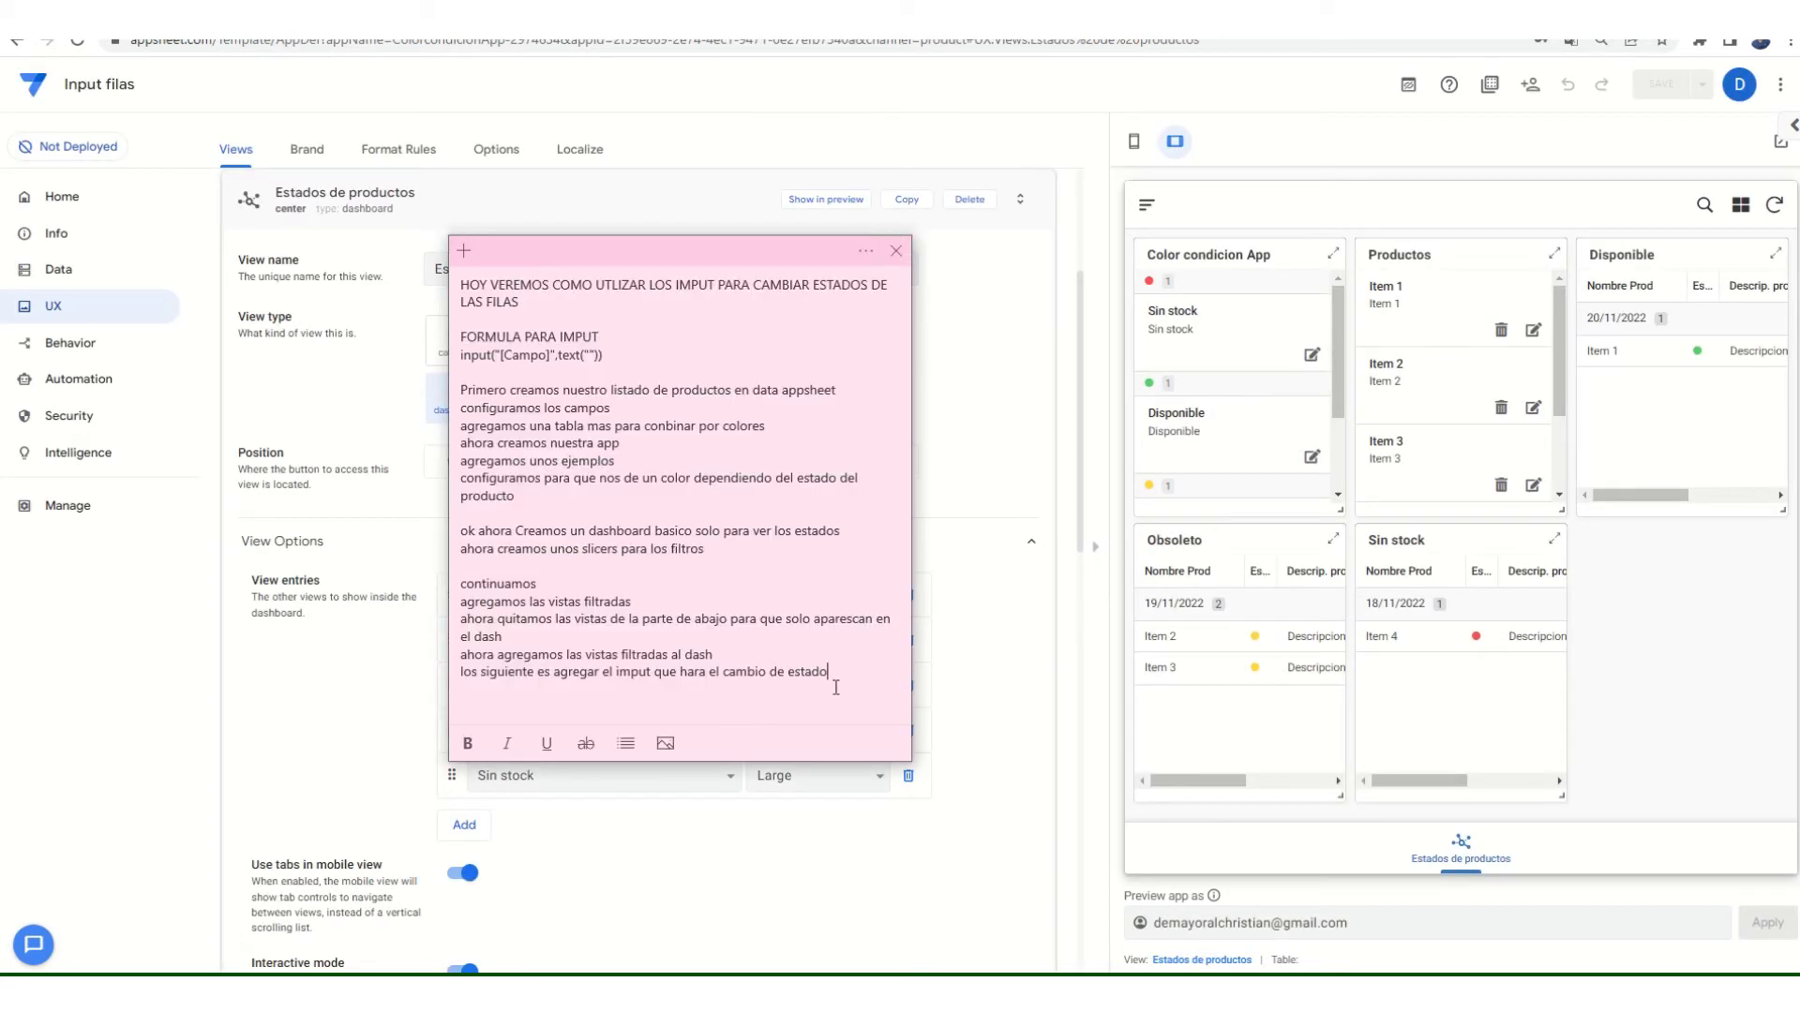
left_click_drag(835, 673, 453, 680)
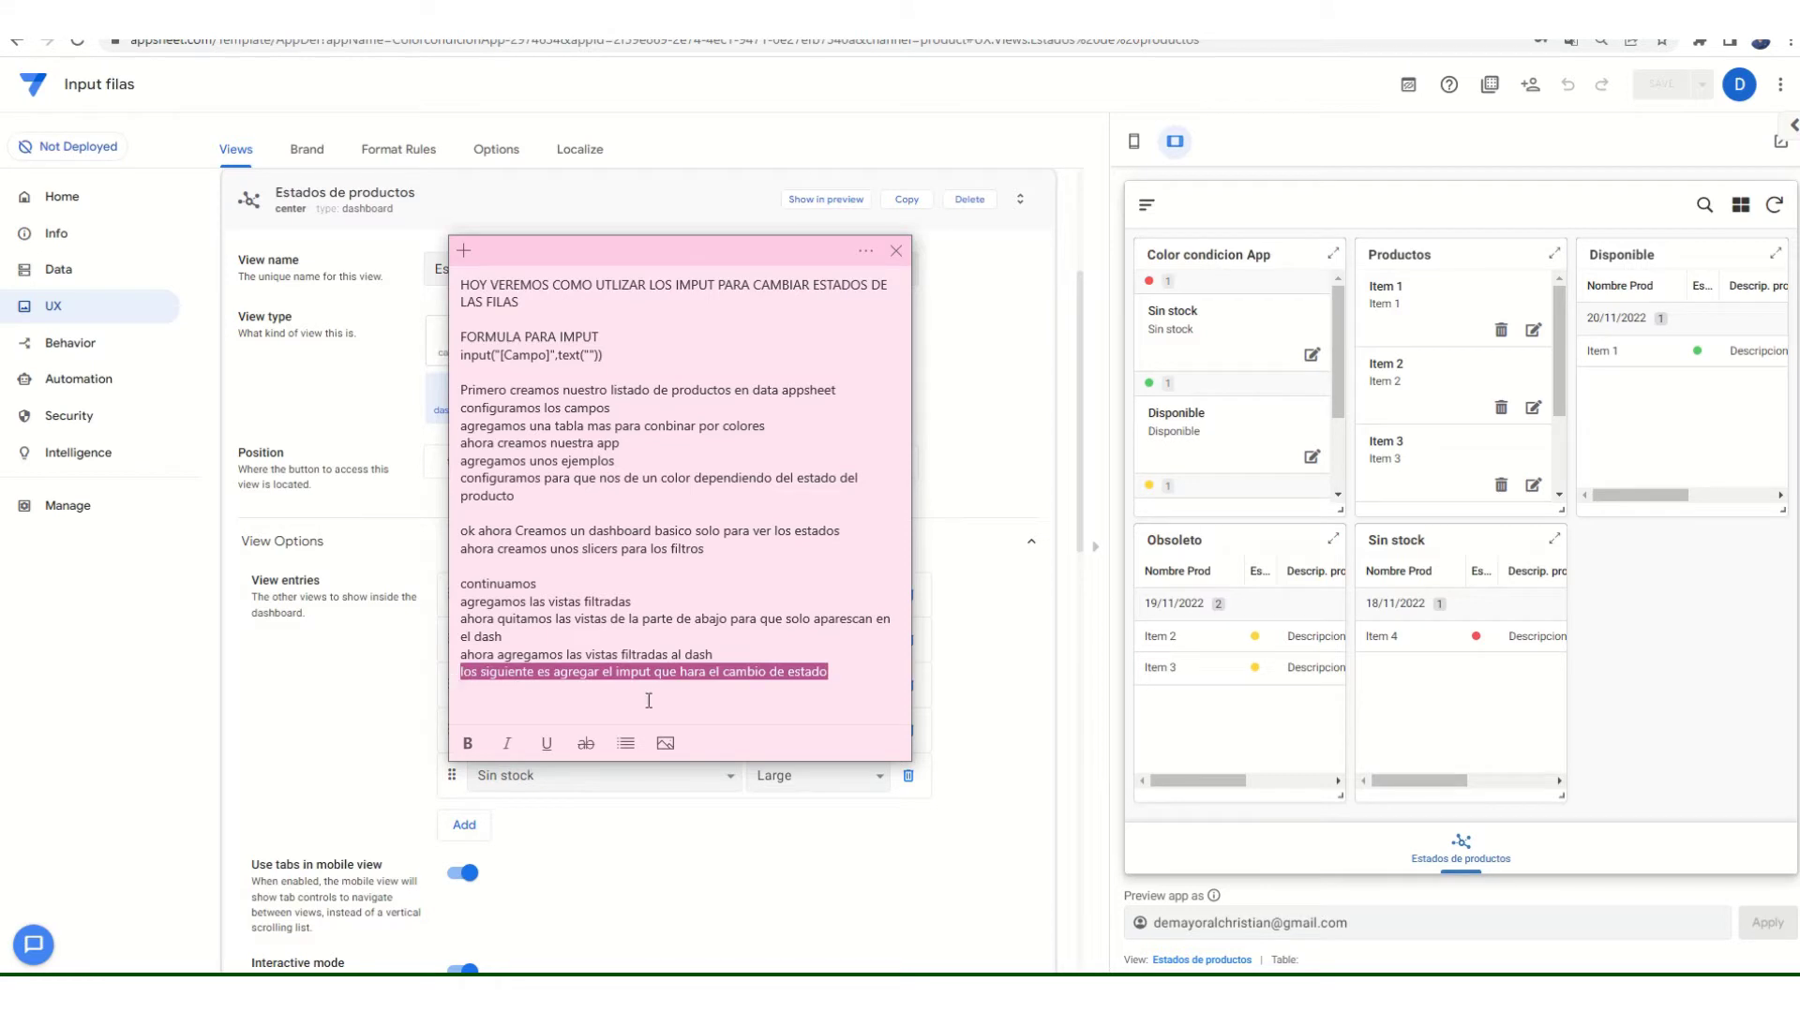
left_click(844, 675)
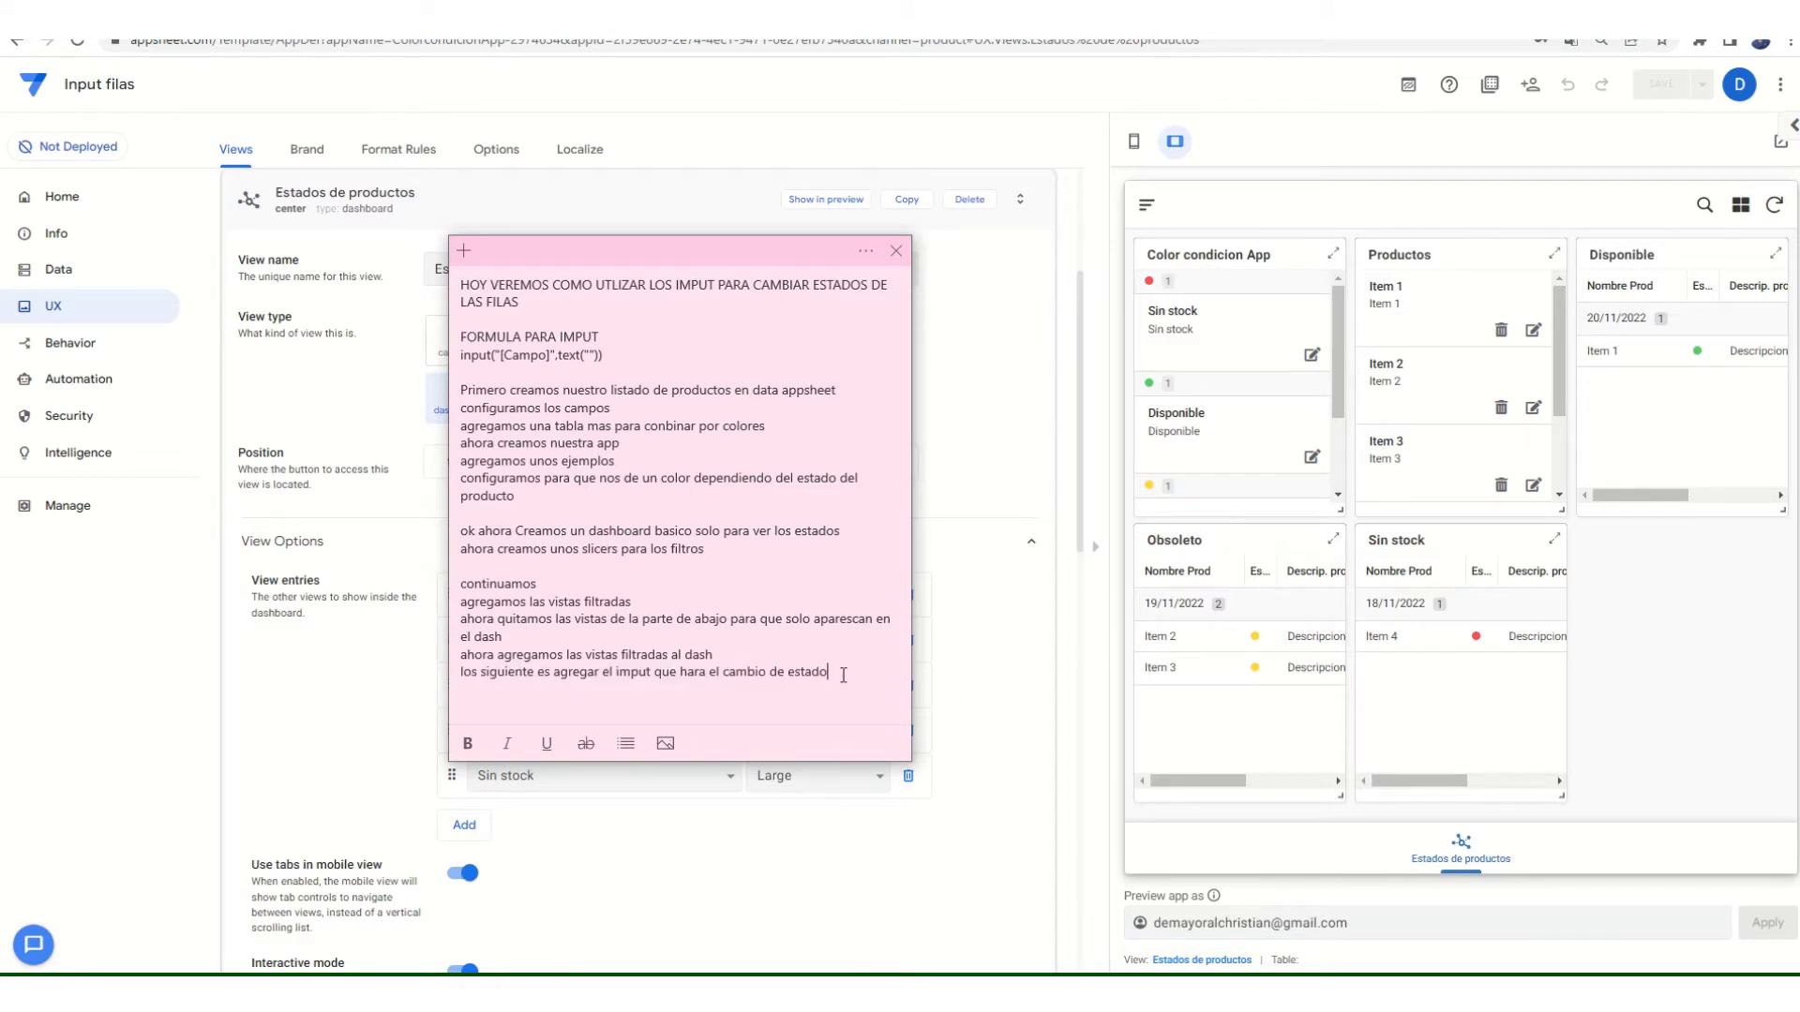
type("en la talb")
key("BackSpace")
type("bla productos")
- Create a new behavior action named Cambiar estado that applies to records of the Productos table
left_click(89, 317)
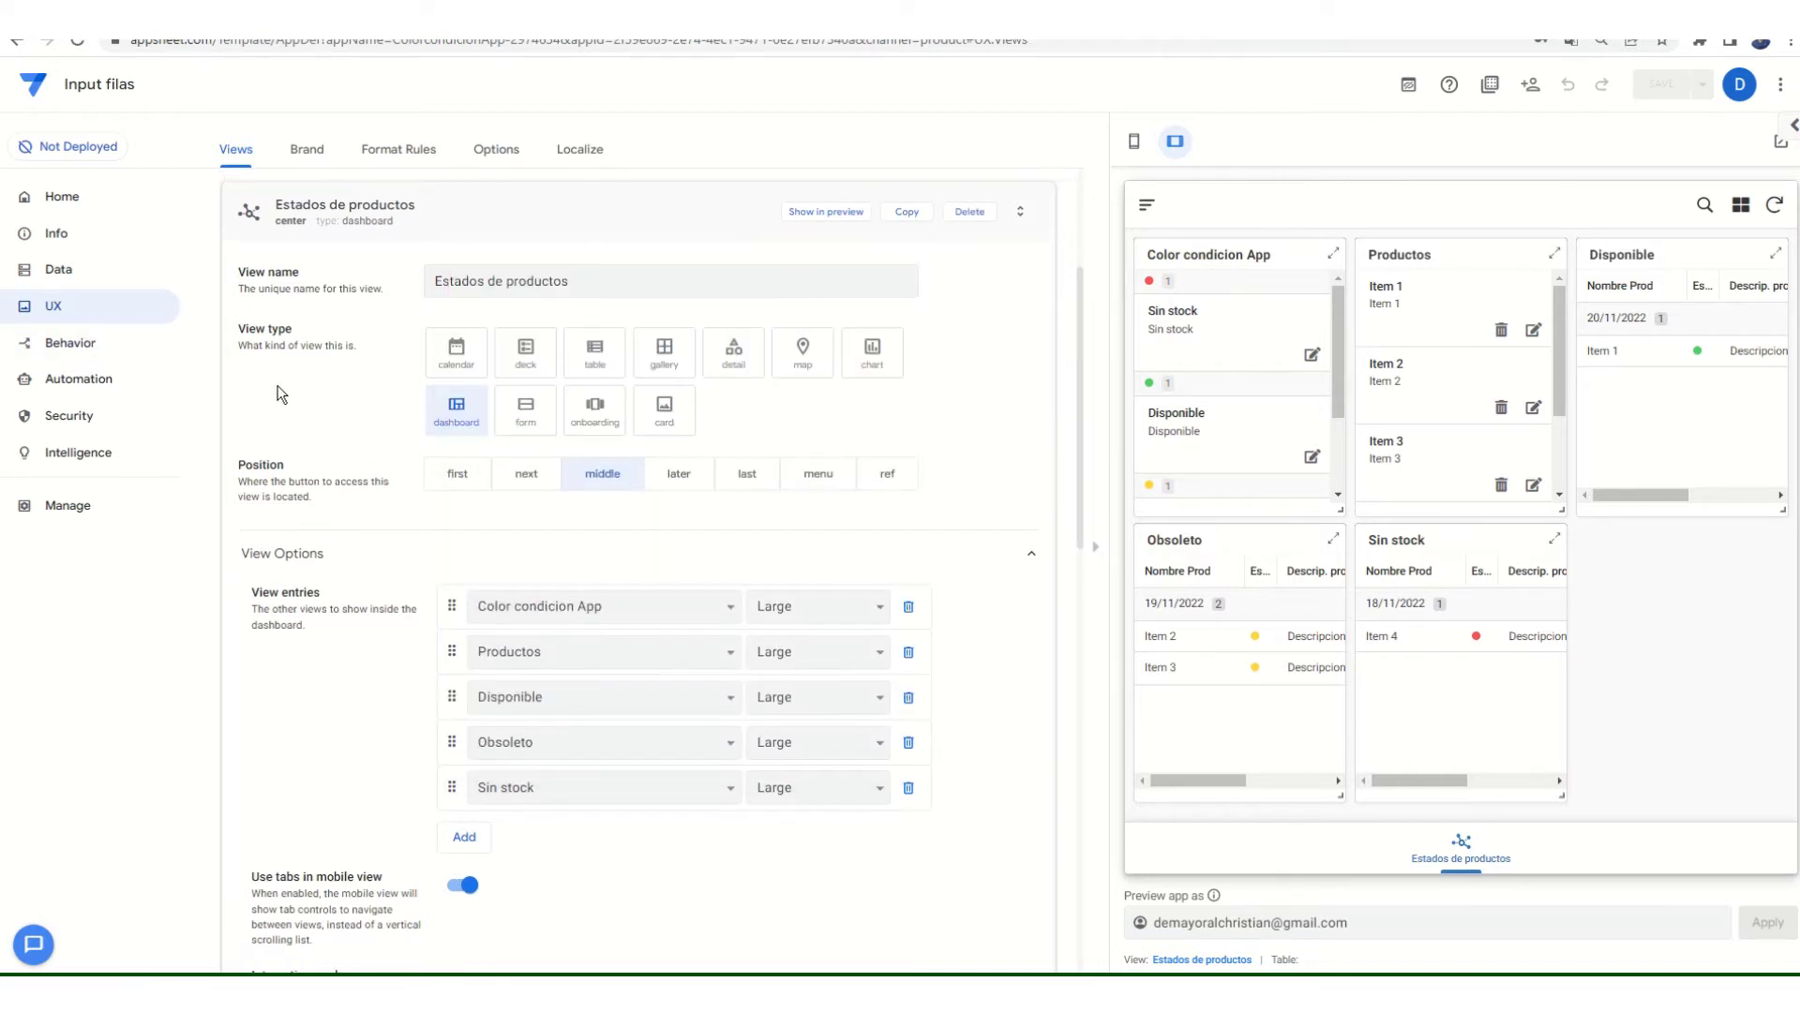
left_click(56, 380)
left_click(65, 343)
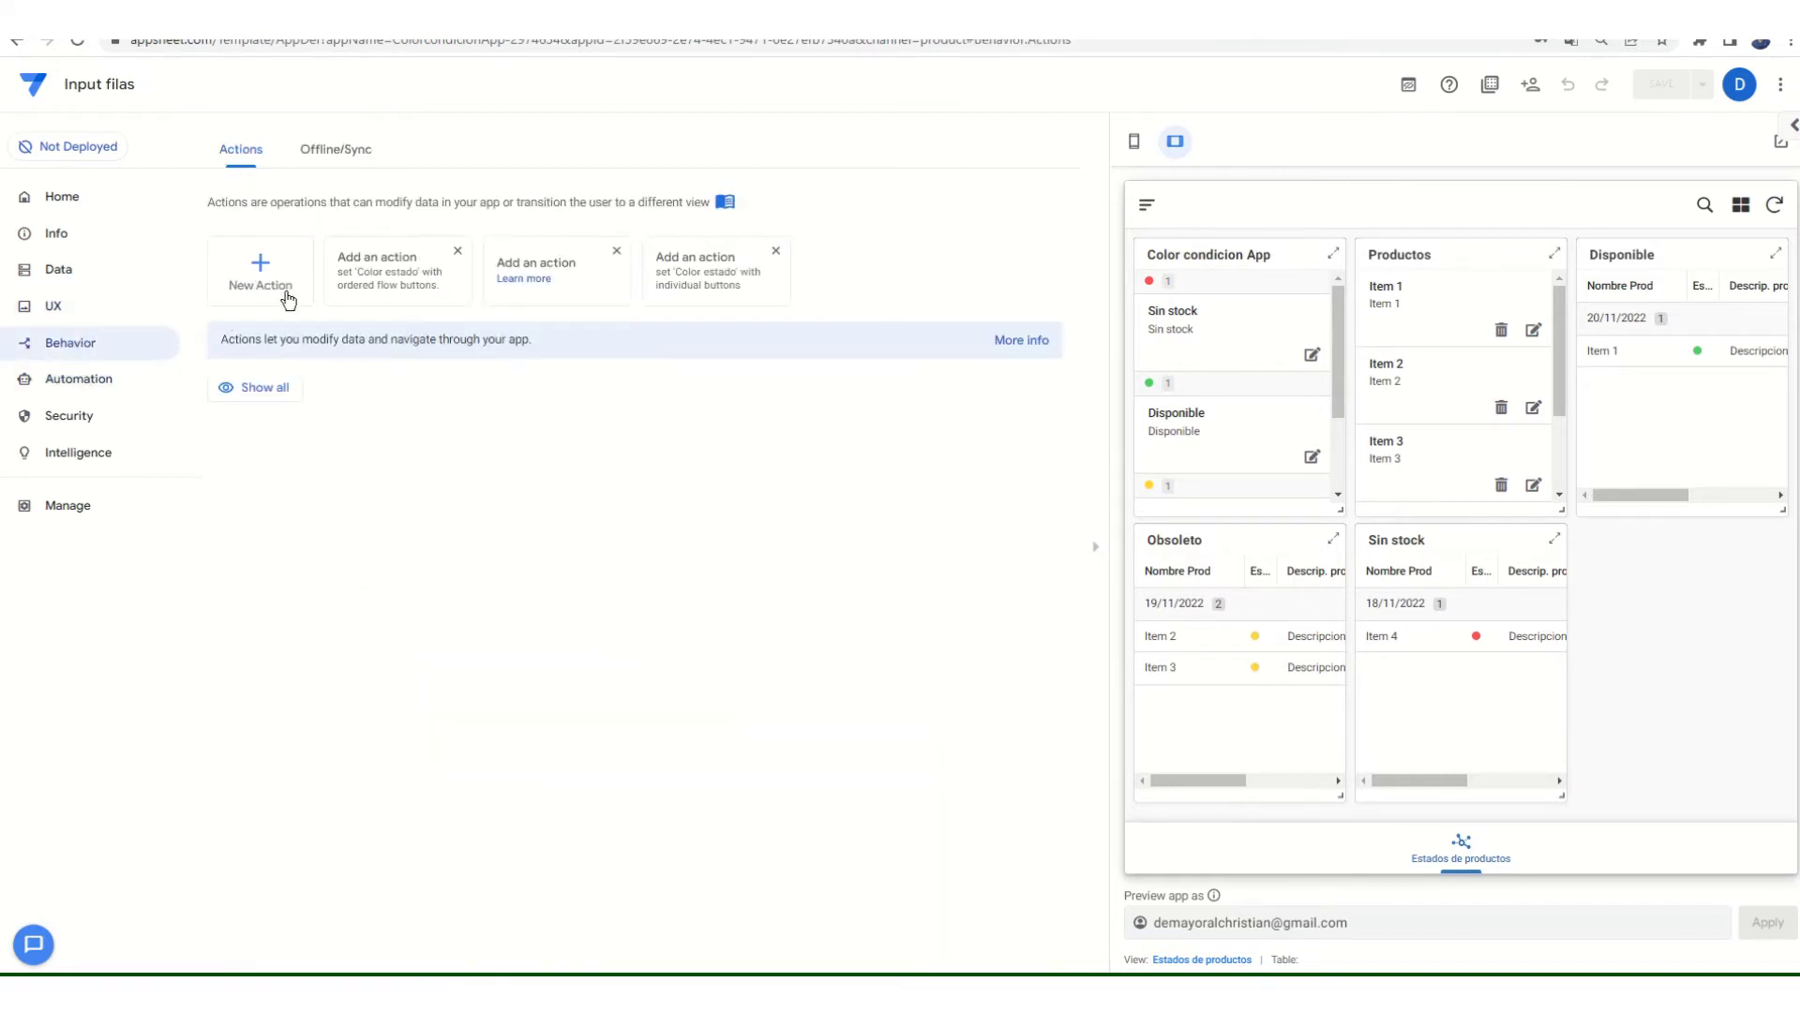
left_click(286, 298)
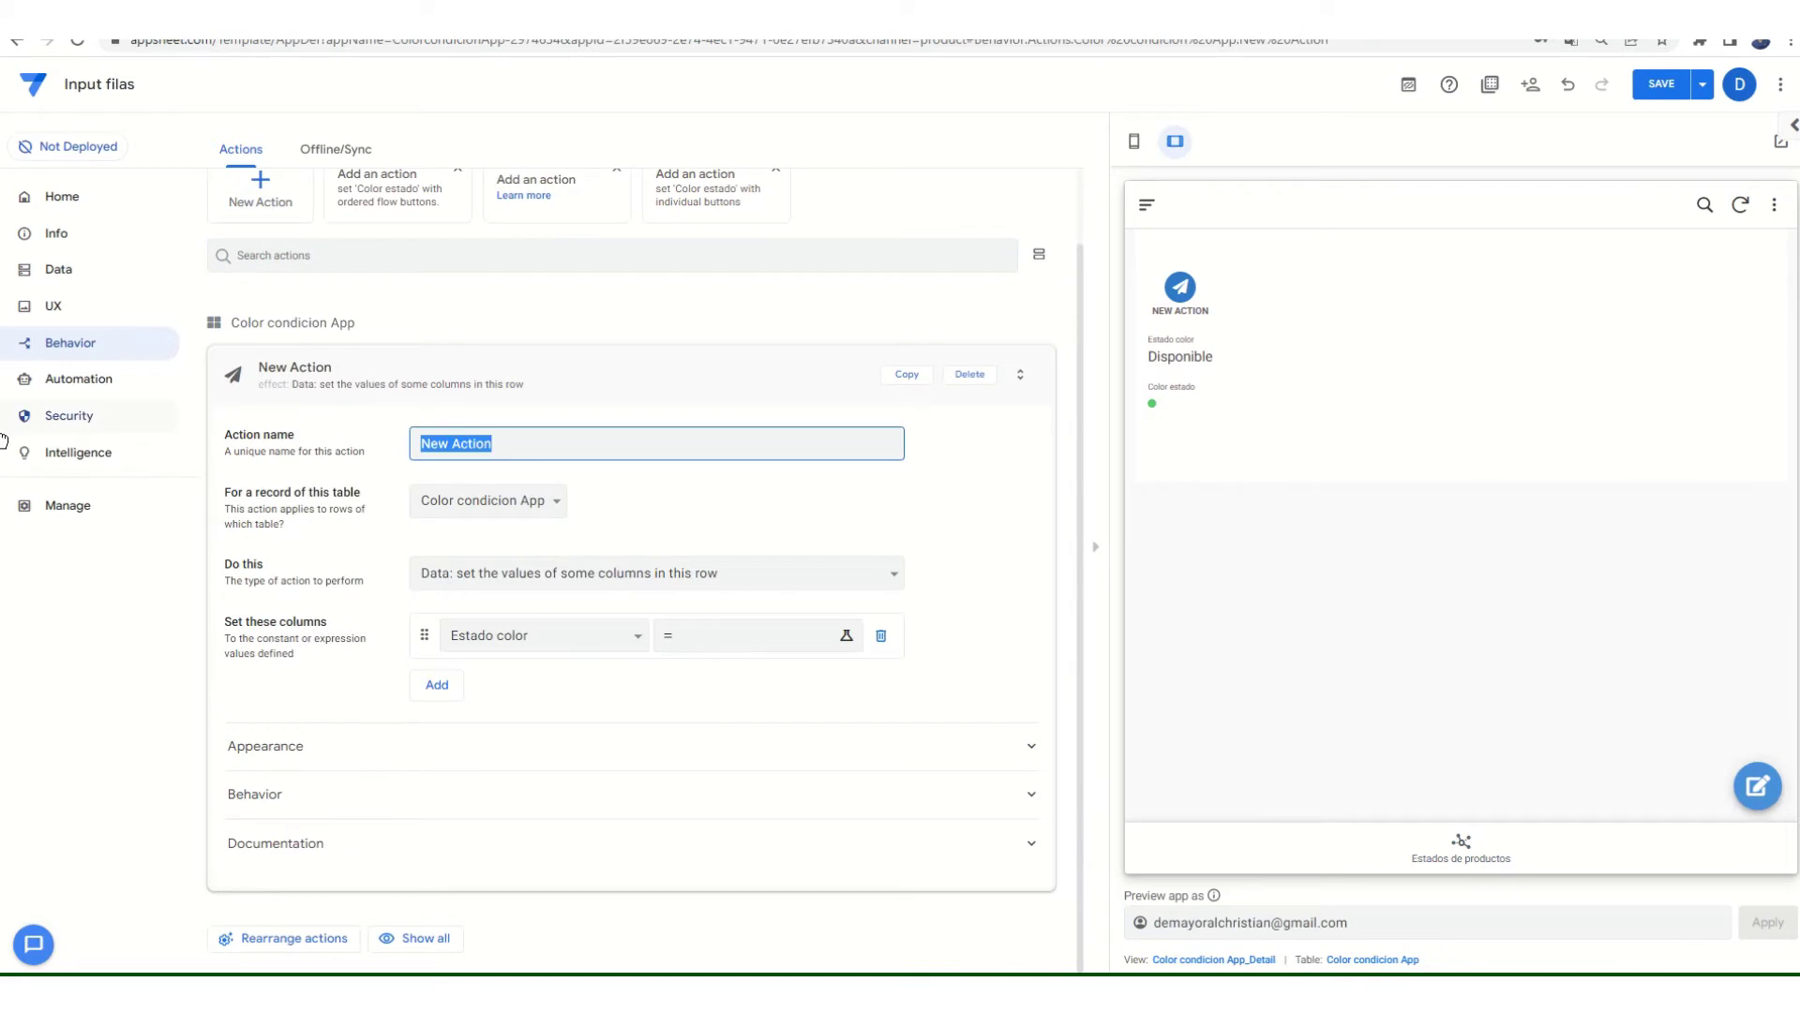
type("Cambiar estado")
left_click(469, 506)
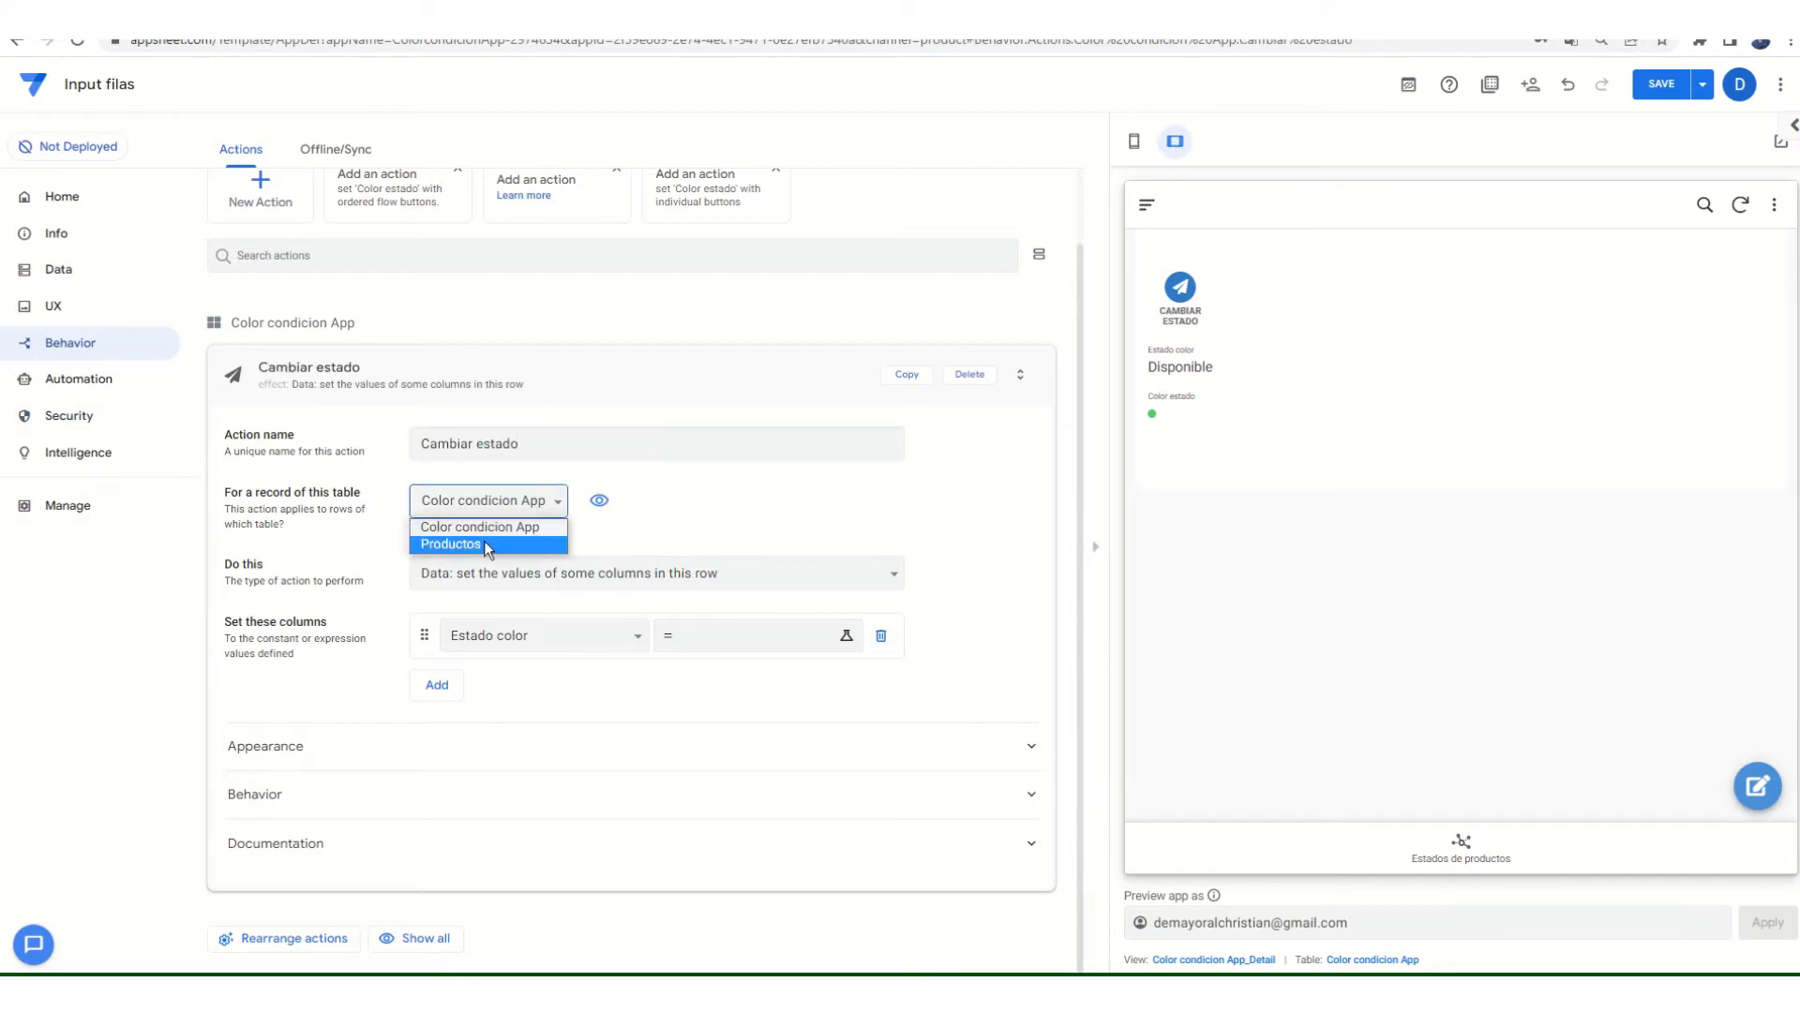
left_click(469, 545)
- Translate the page into Spanish and choose the action type that sets the values of some columns in this row
left_click(645, 574)
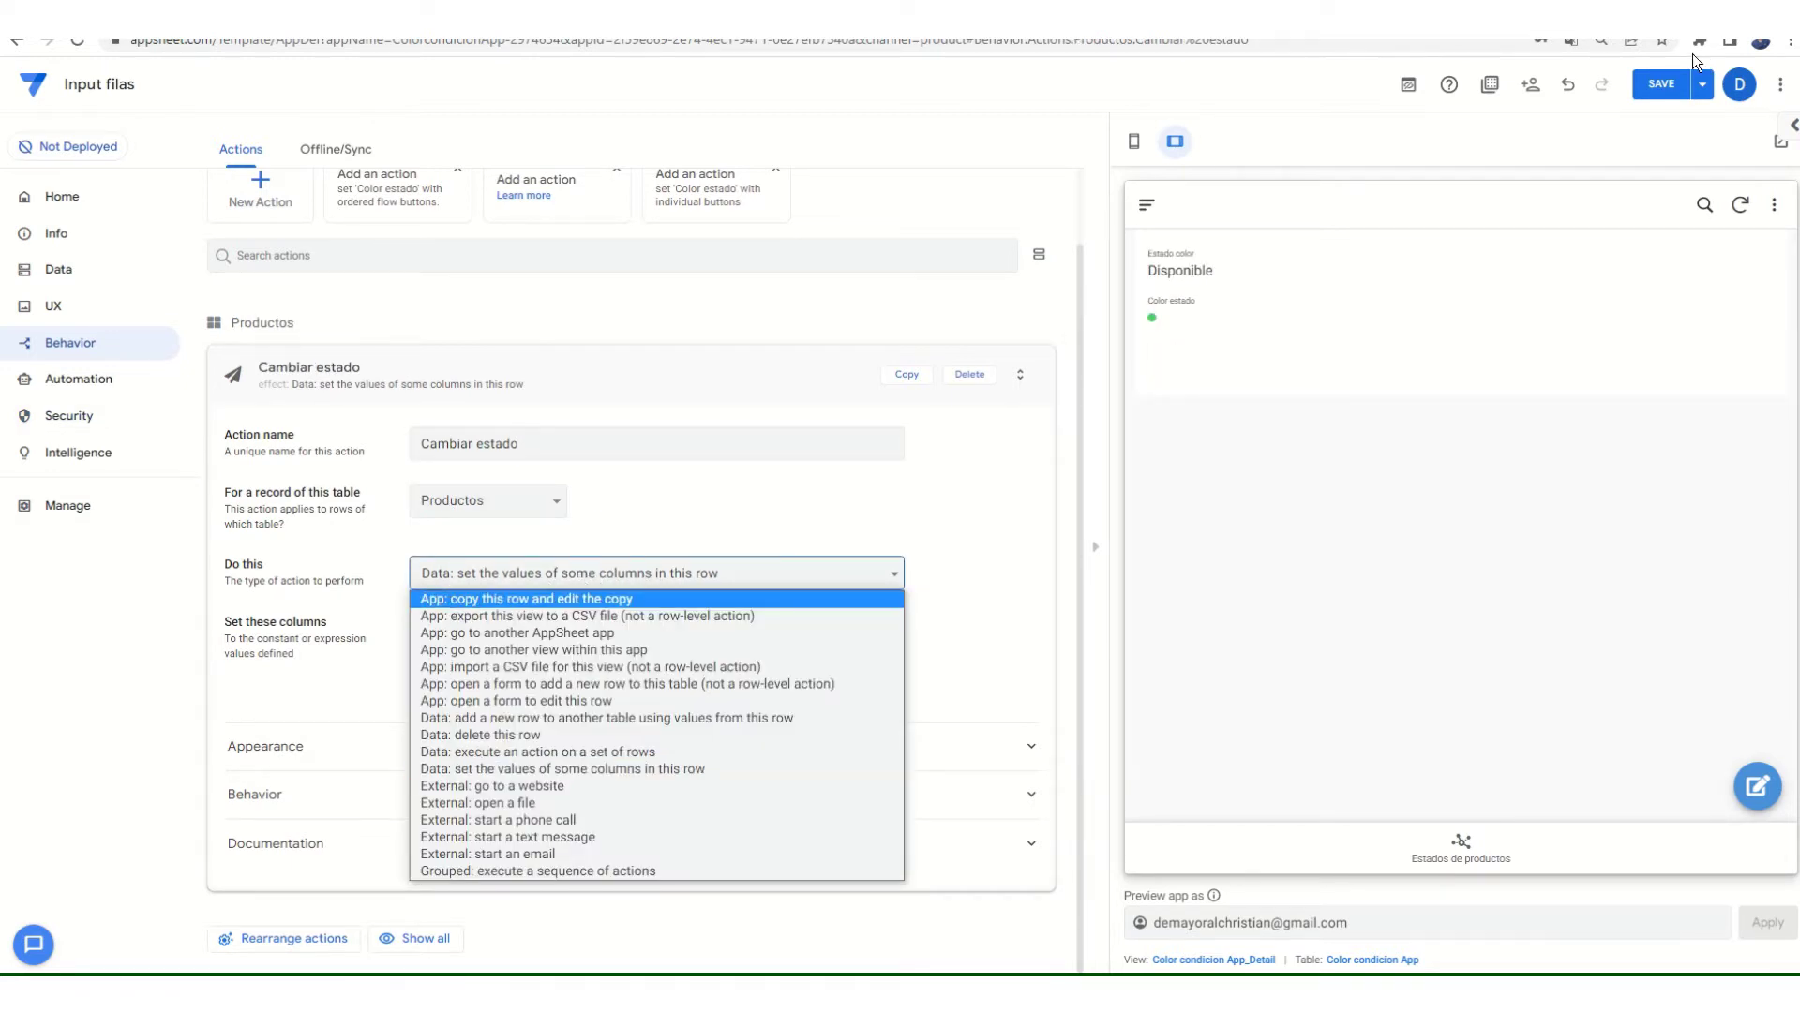
left_click(1573, 42)
left_click(1450, 76)
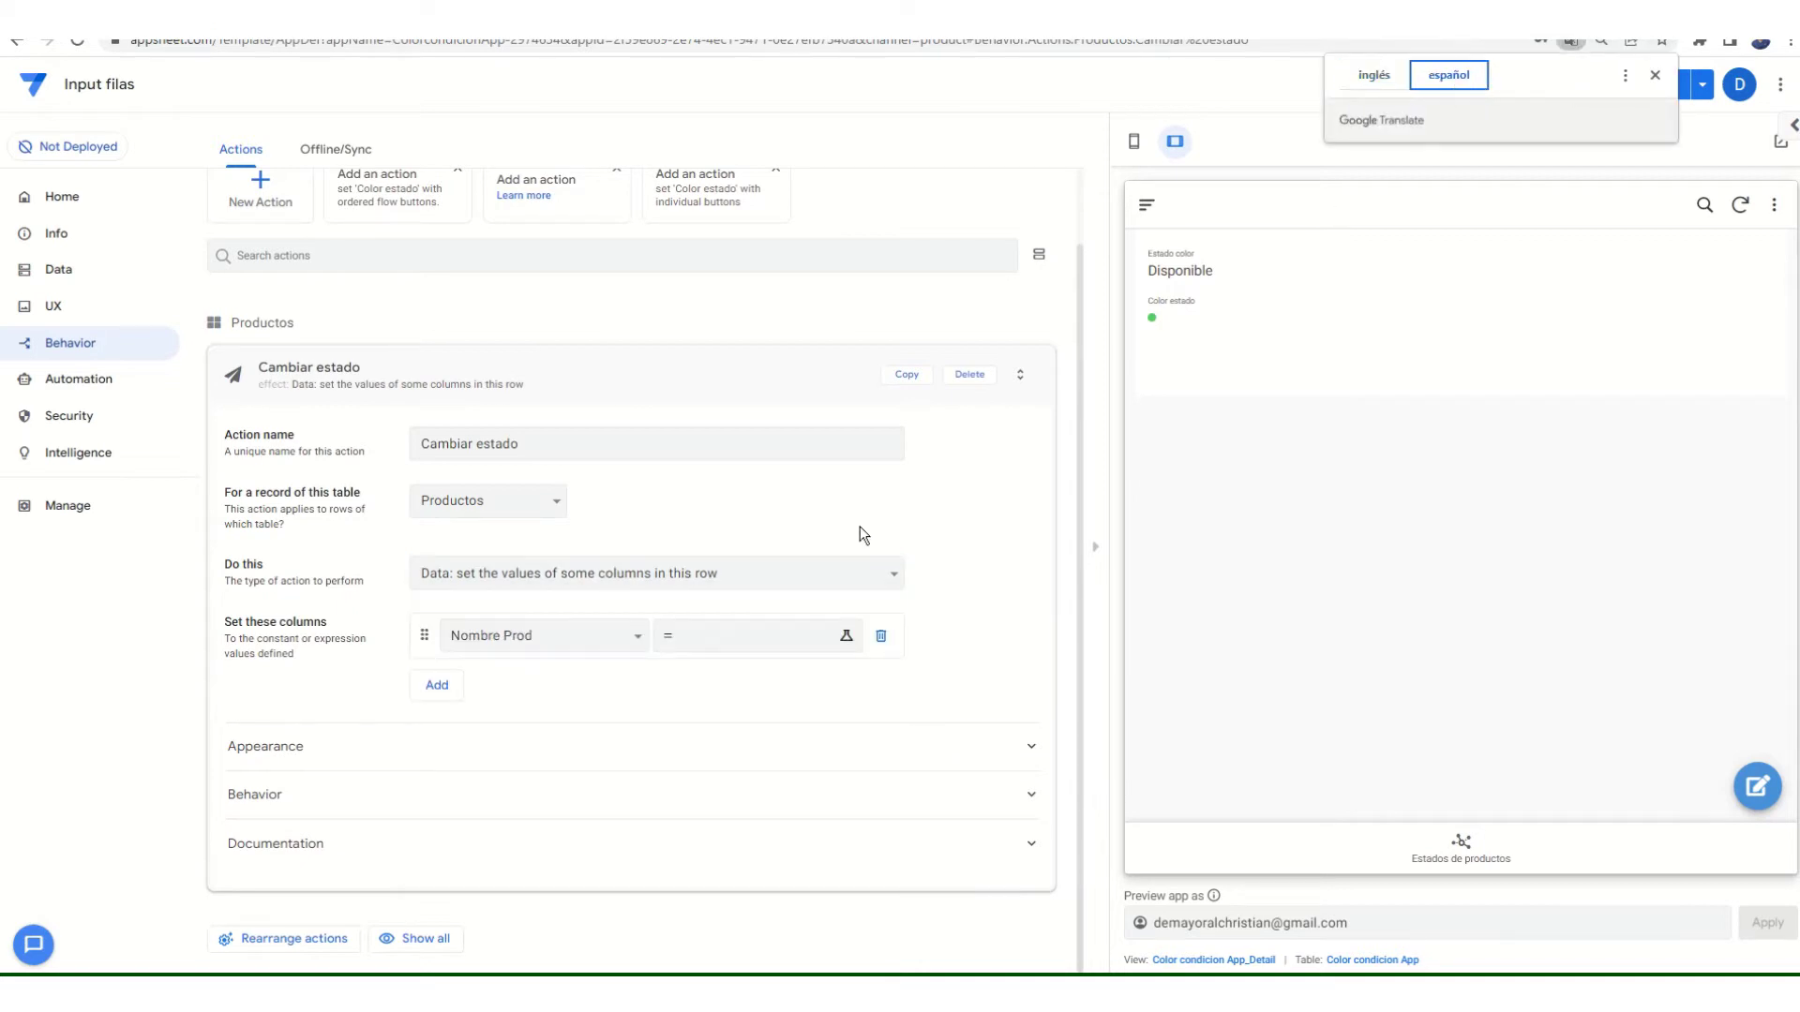
left_click(617, 594)
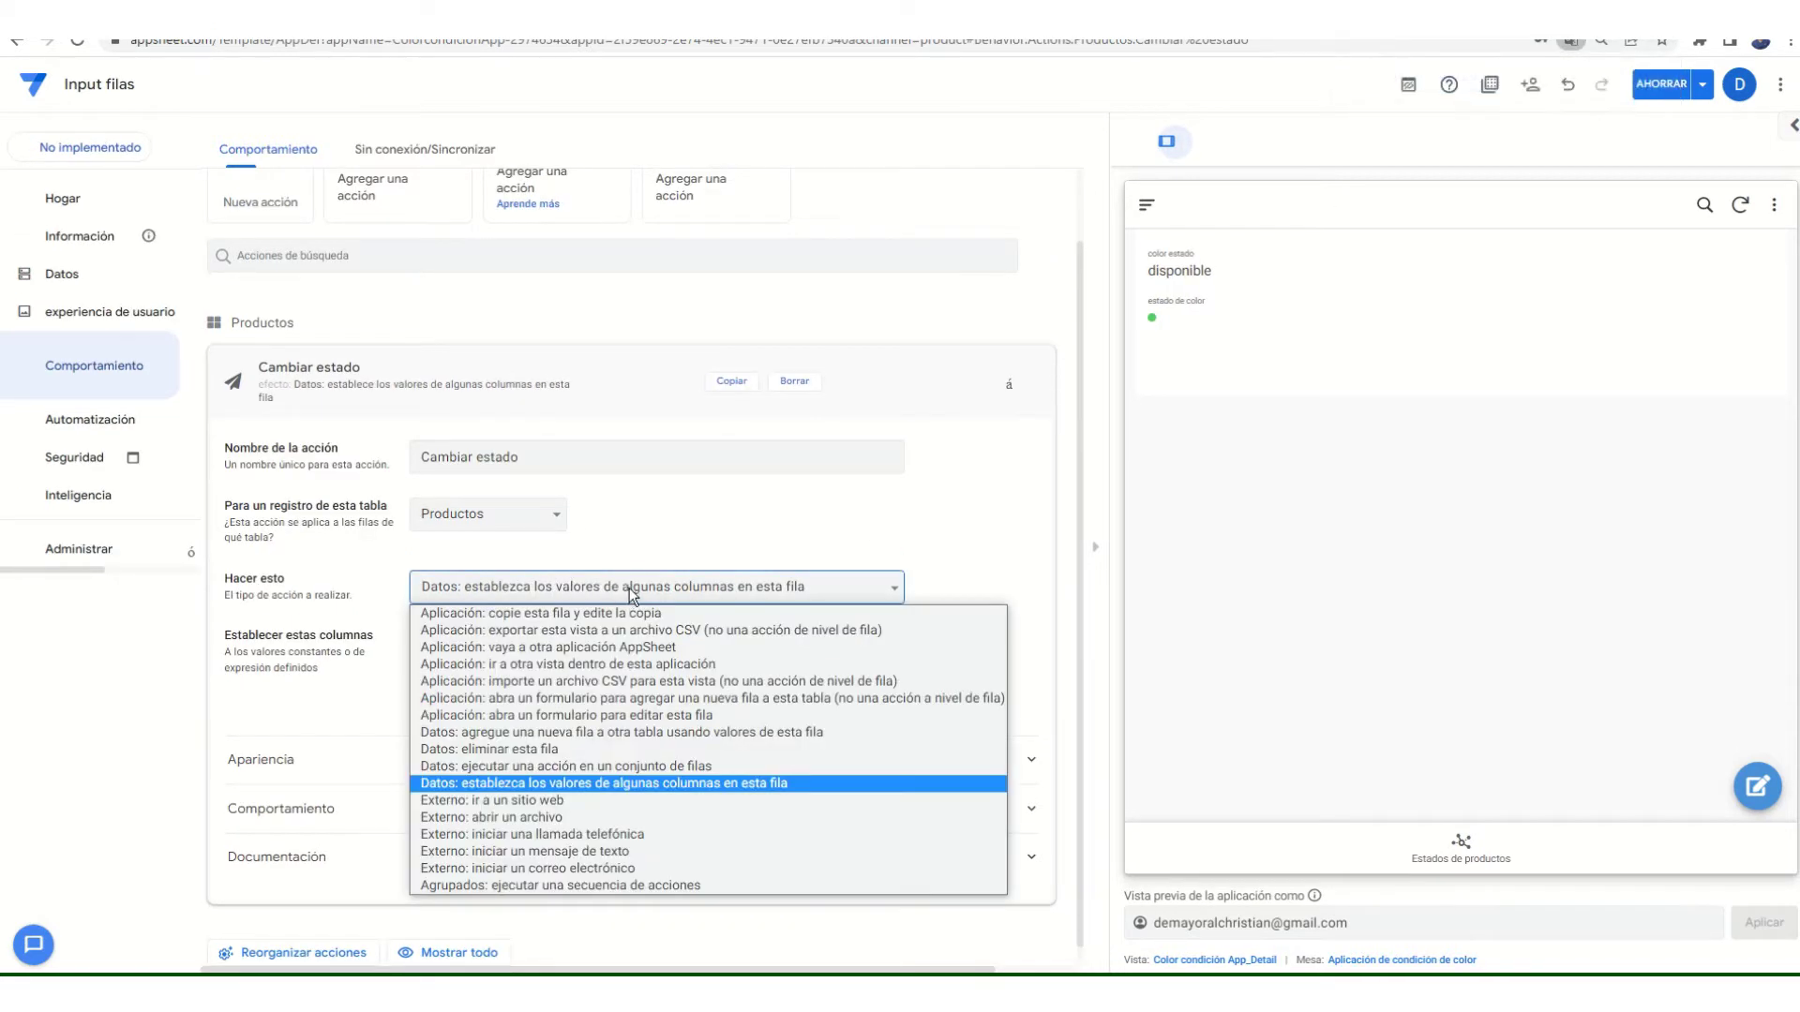
left_click(587, 784)
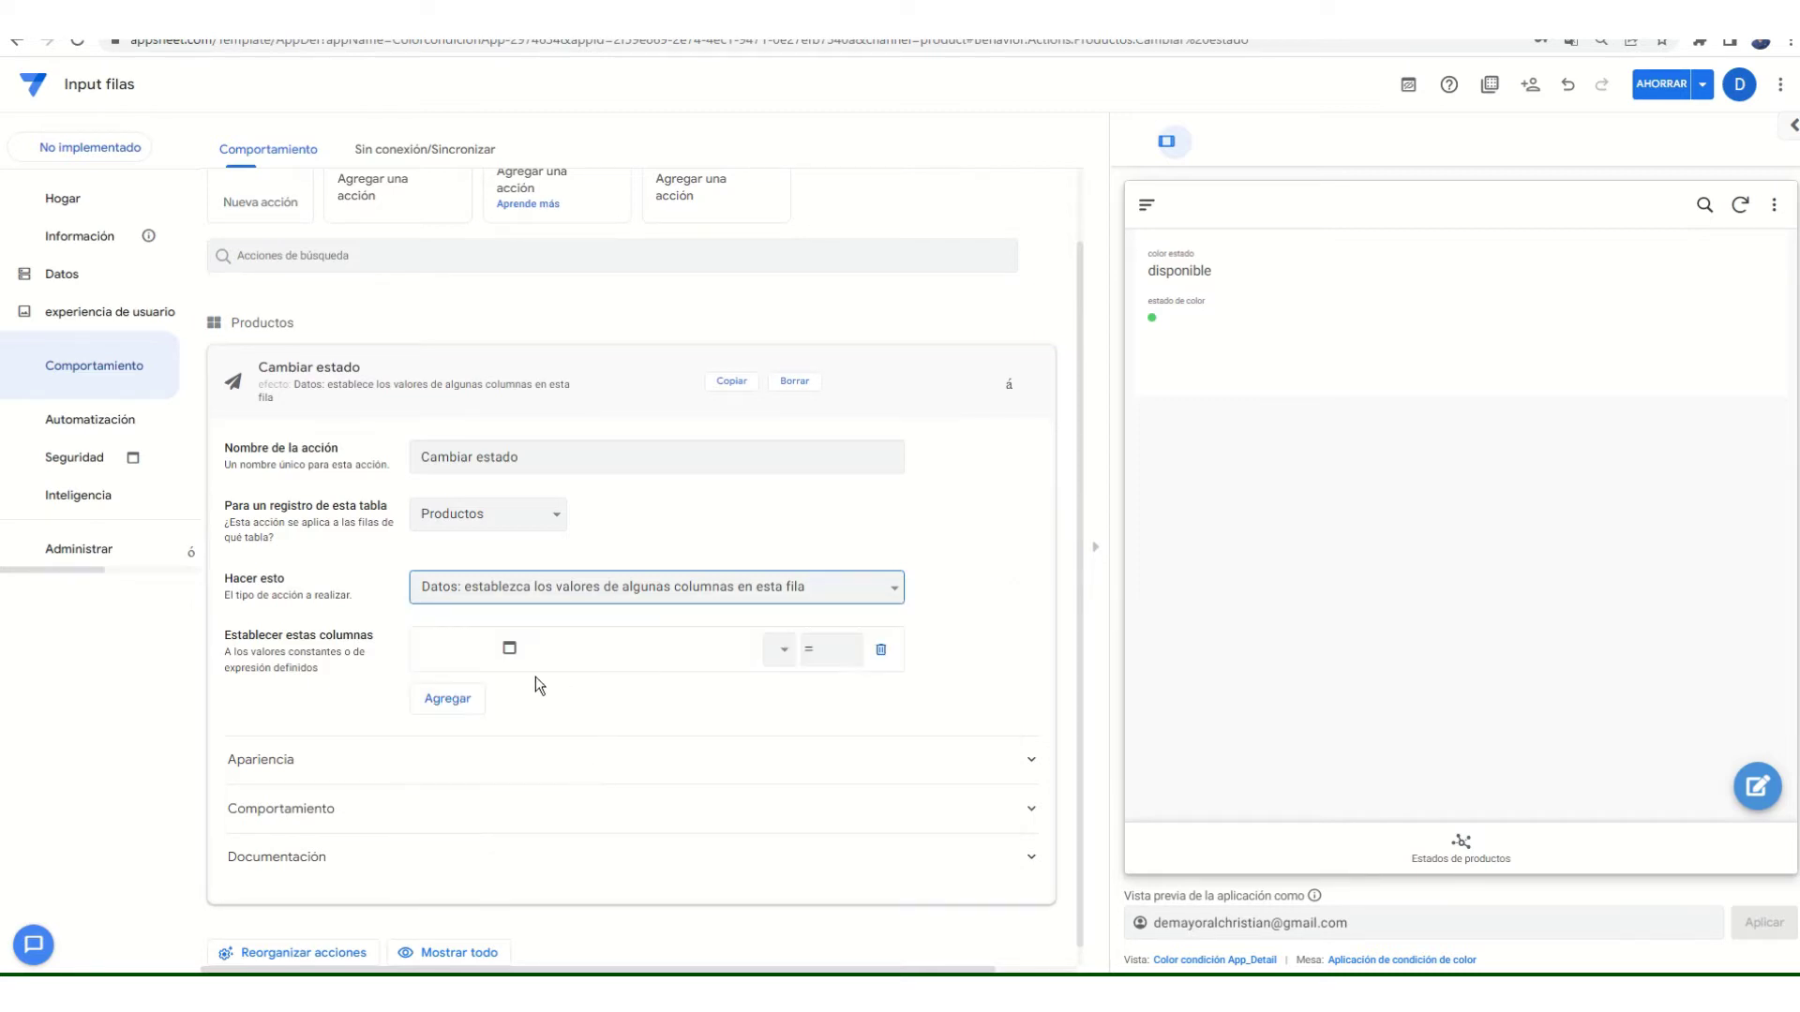
- Switch the page back to English and choose Estado del producto as the column the action sets
left_click(1572, 46)
left_click(1378, 76)
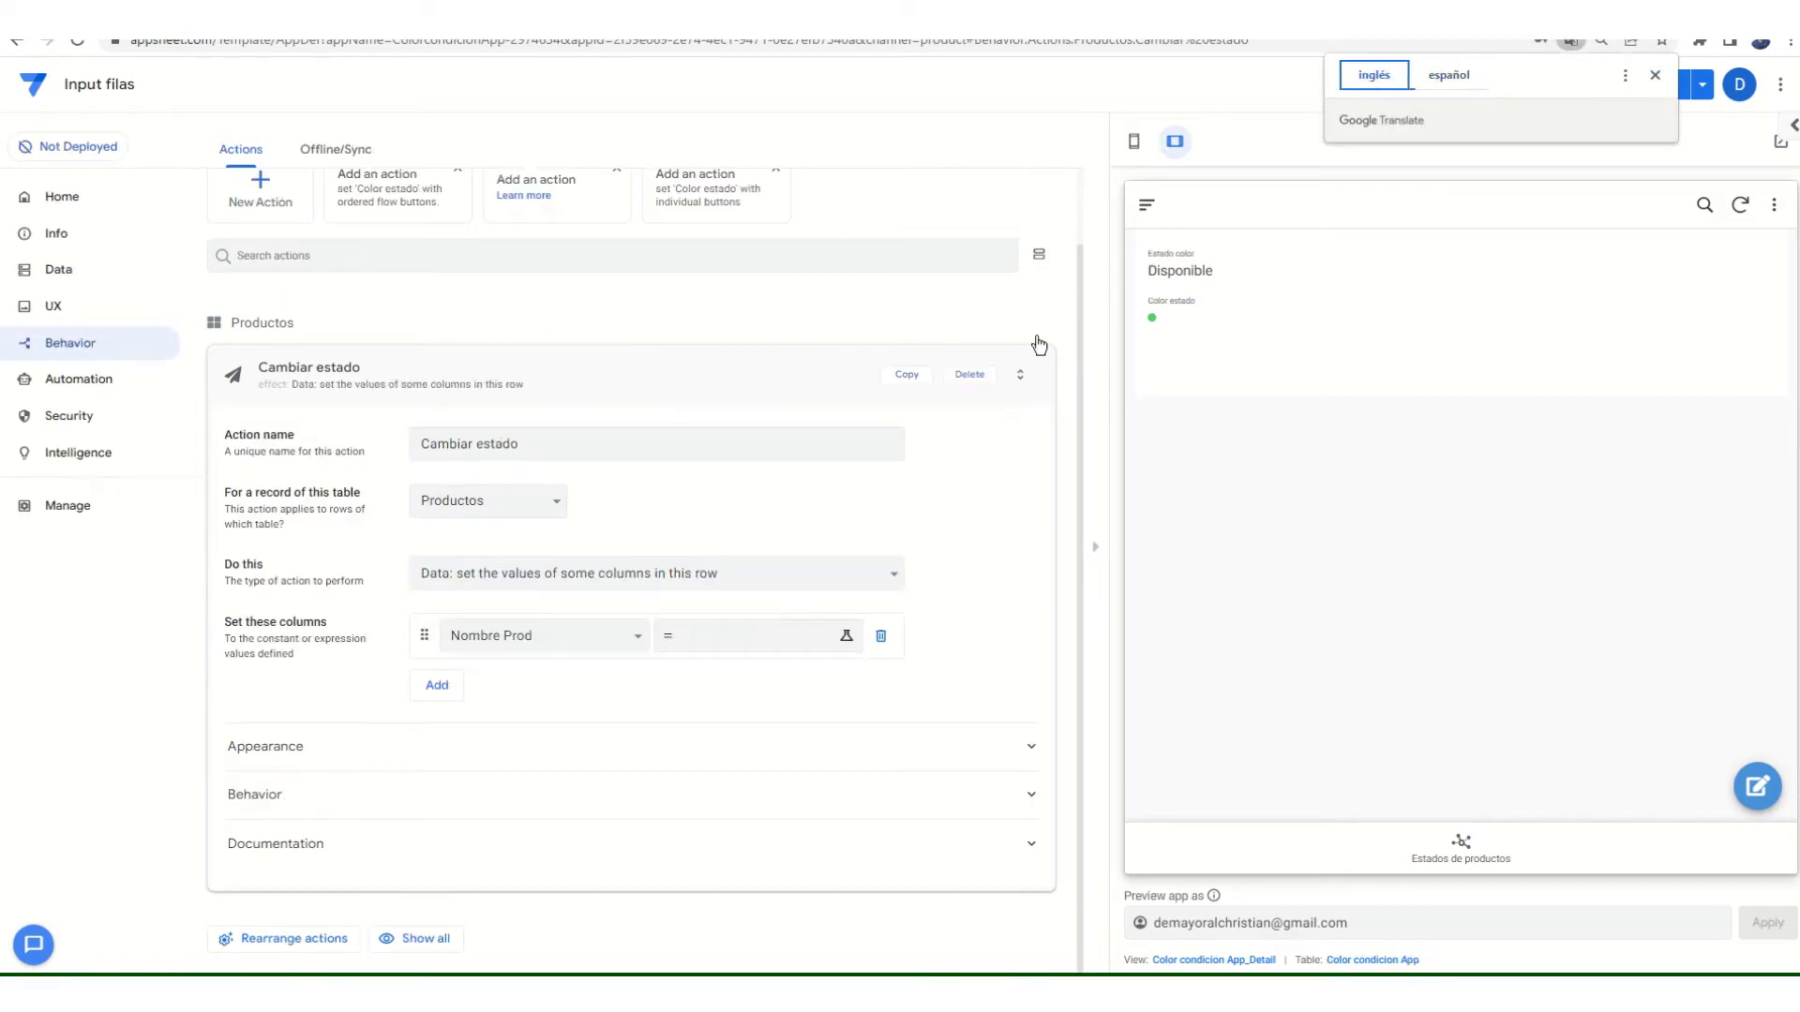
left_click(521, 643)
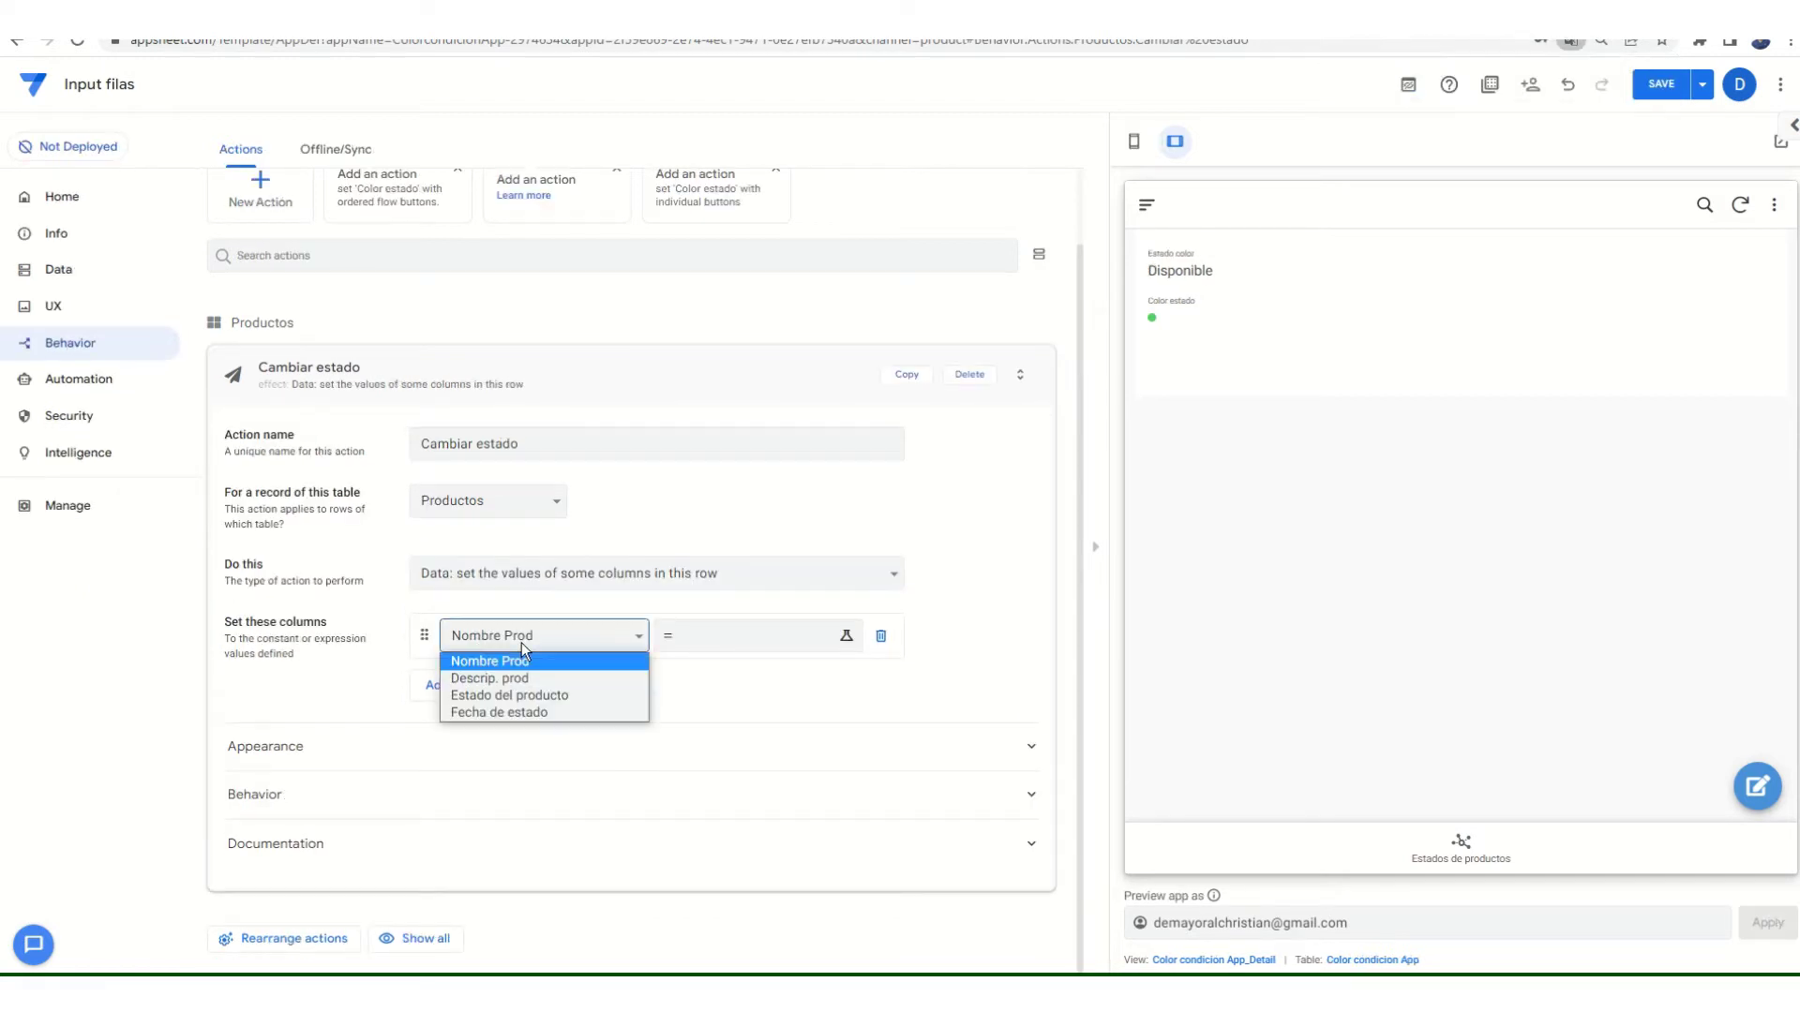
left_click(528, 697)
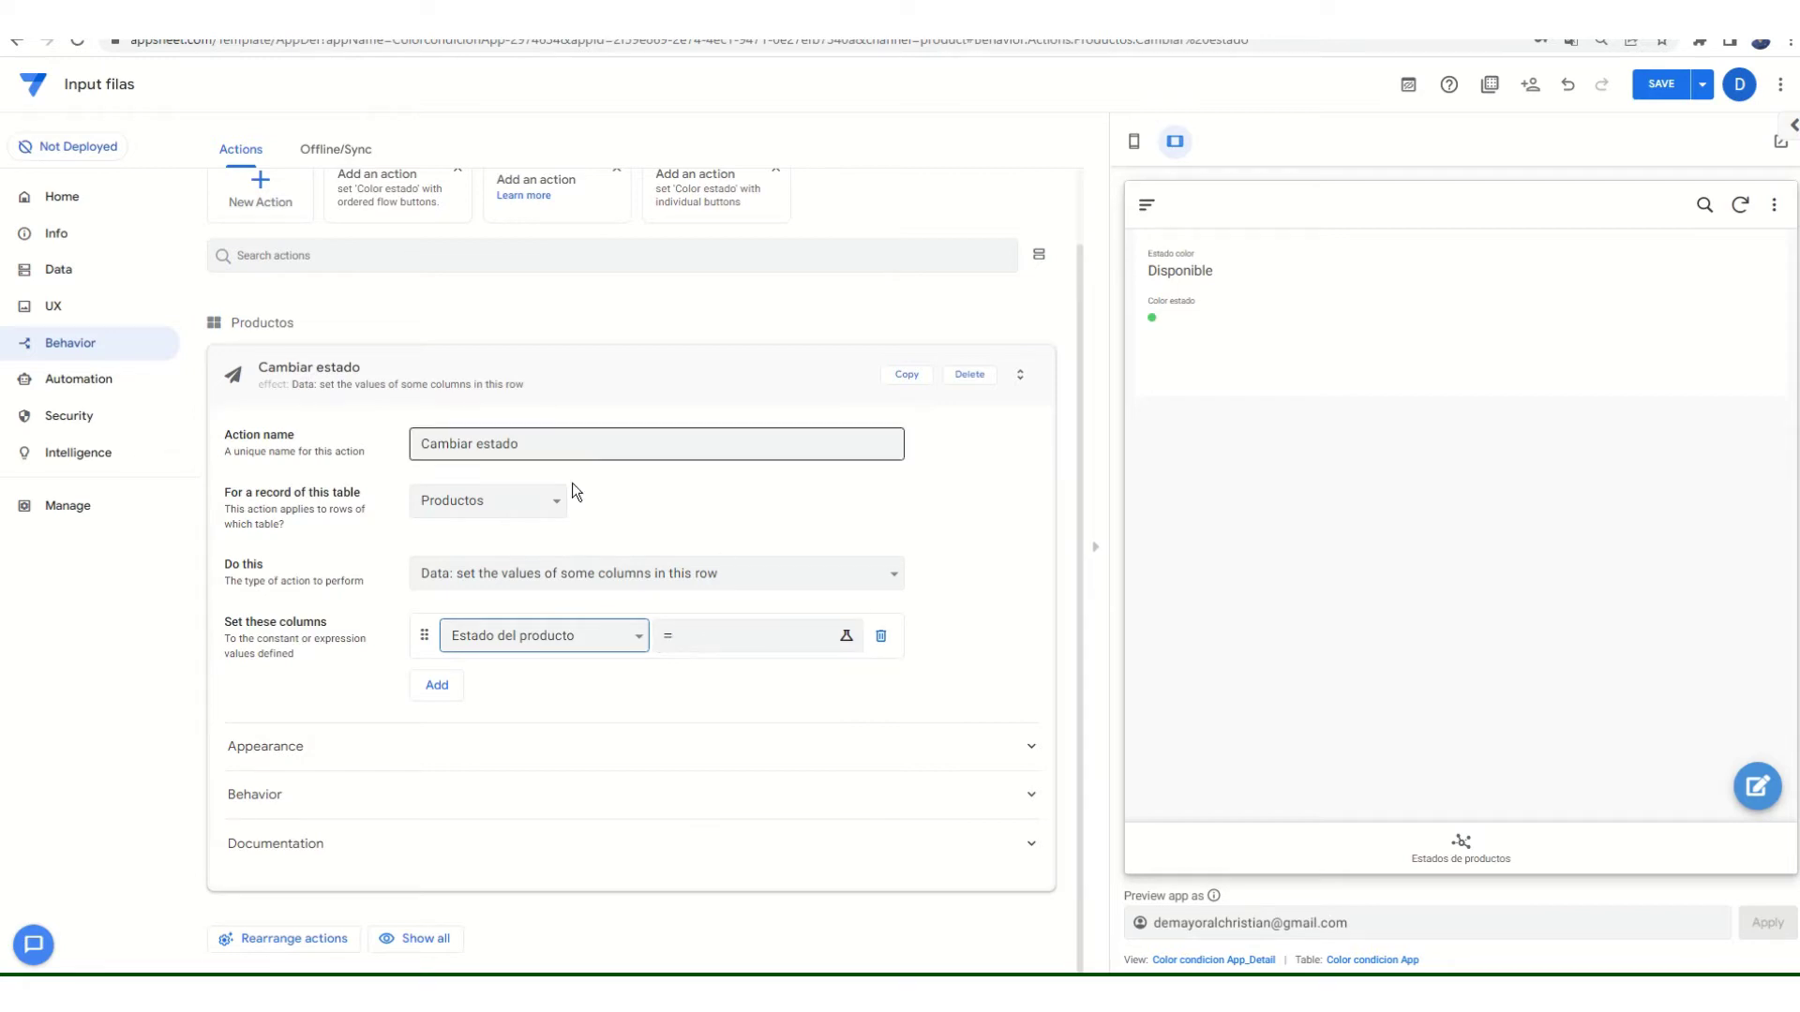
- Rename the action as Cambiar estado Obsoleto and set the Estado del producto value to the expression ="Obsoleto"
left_click(559, 448)
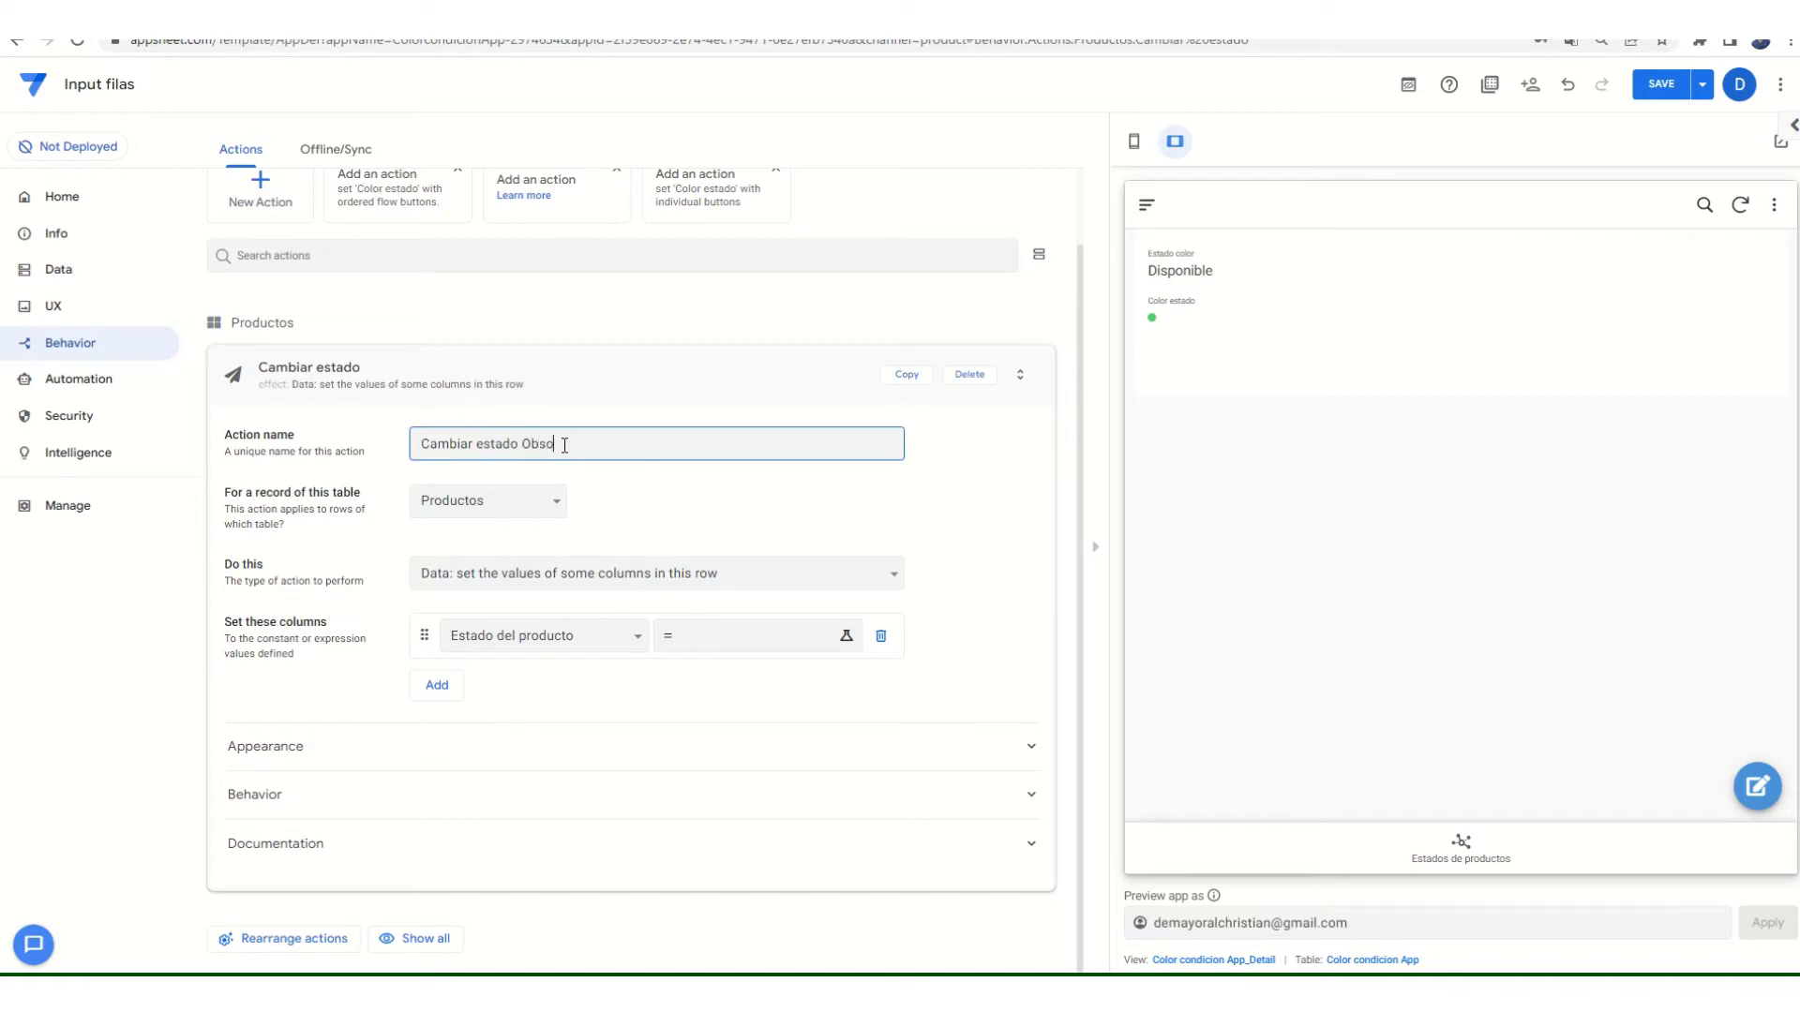
type("Obsoleto")
left_click(712, 647)
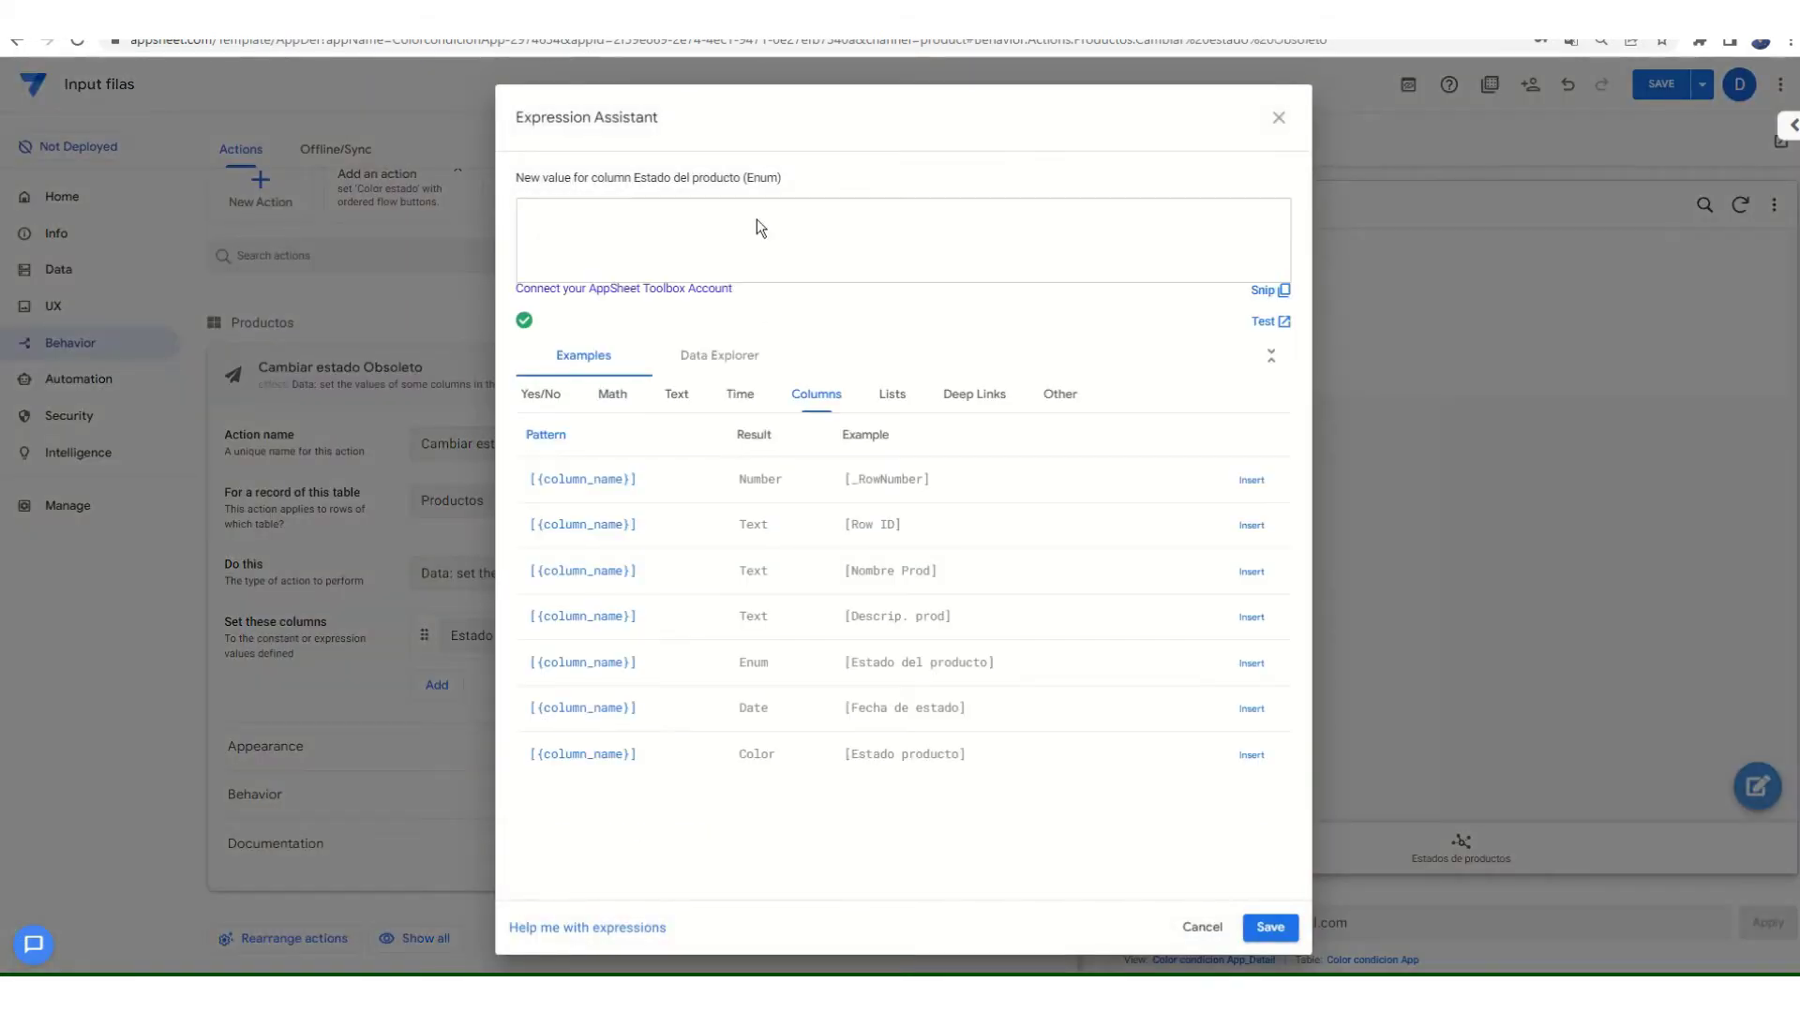
type("=\"Obso")
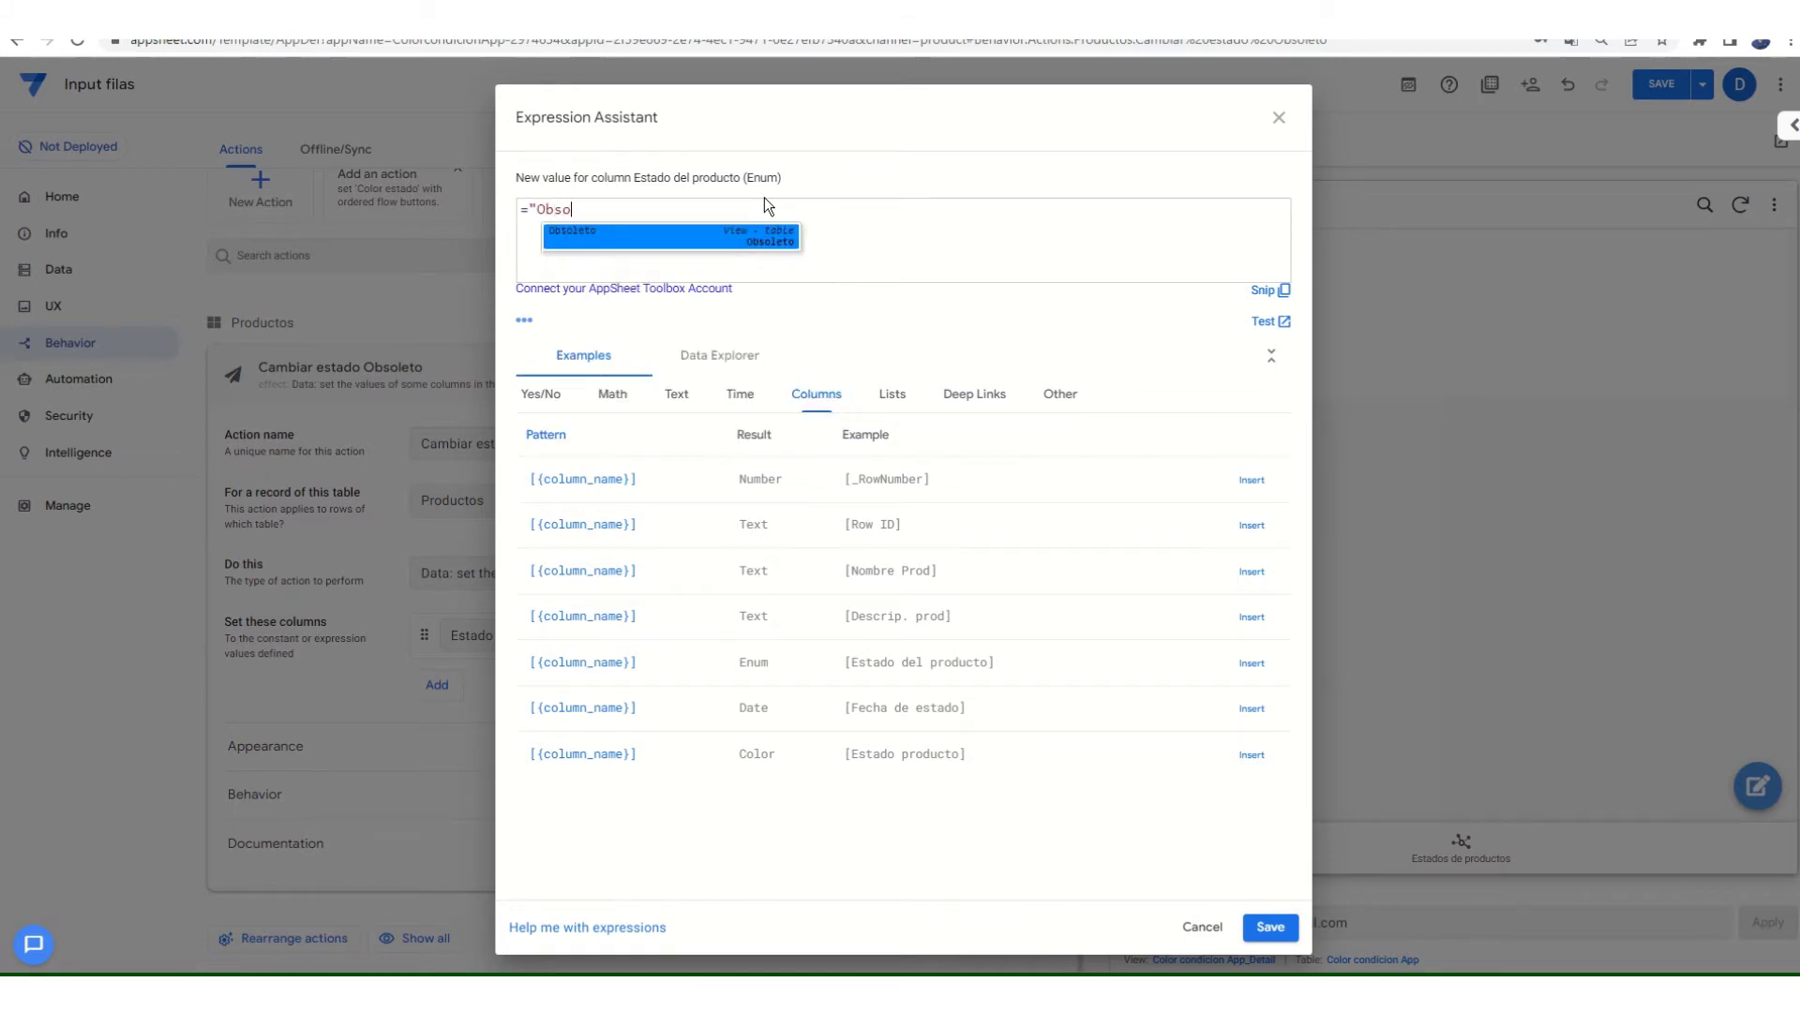
type("leto\"")
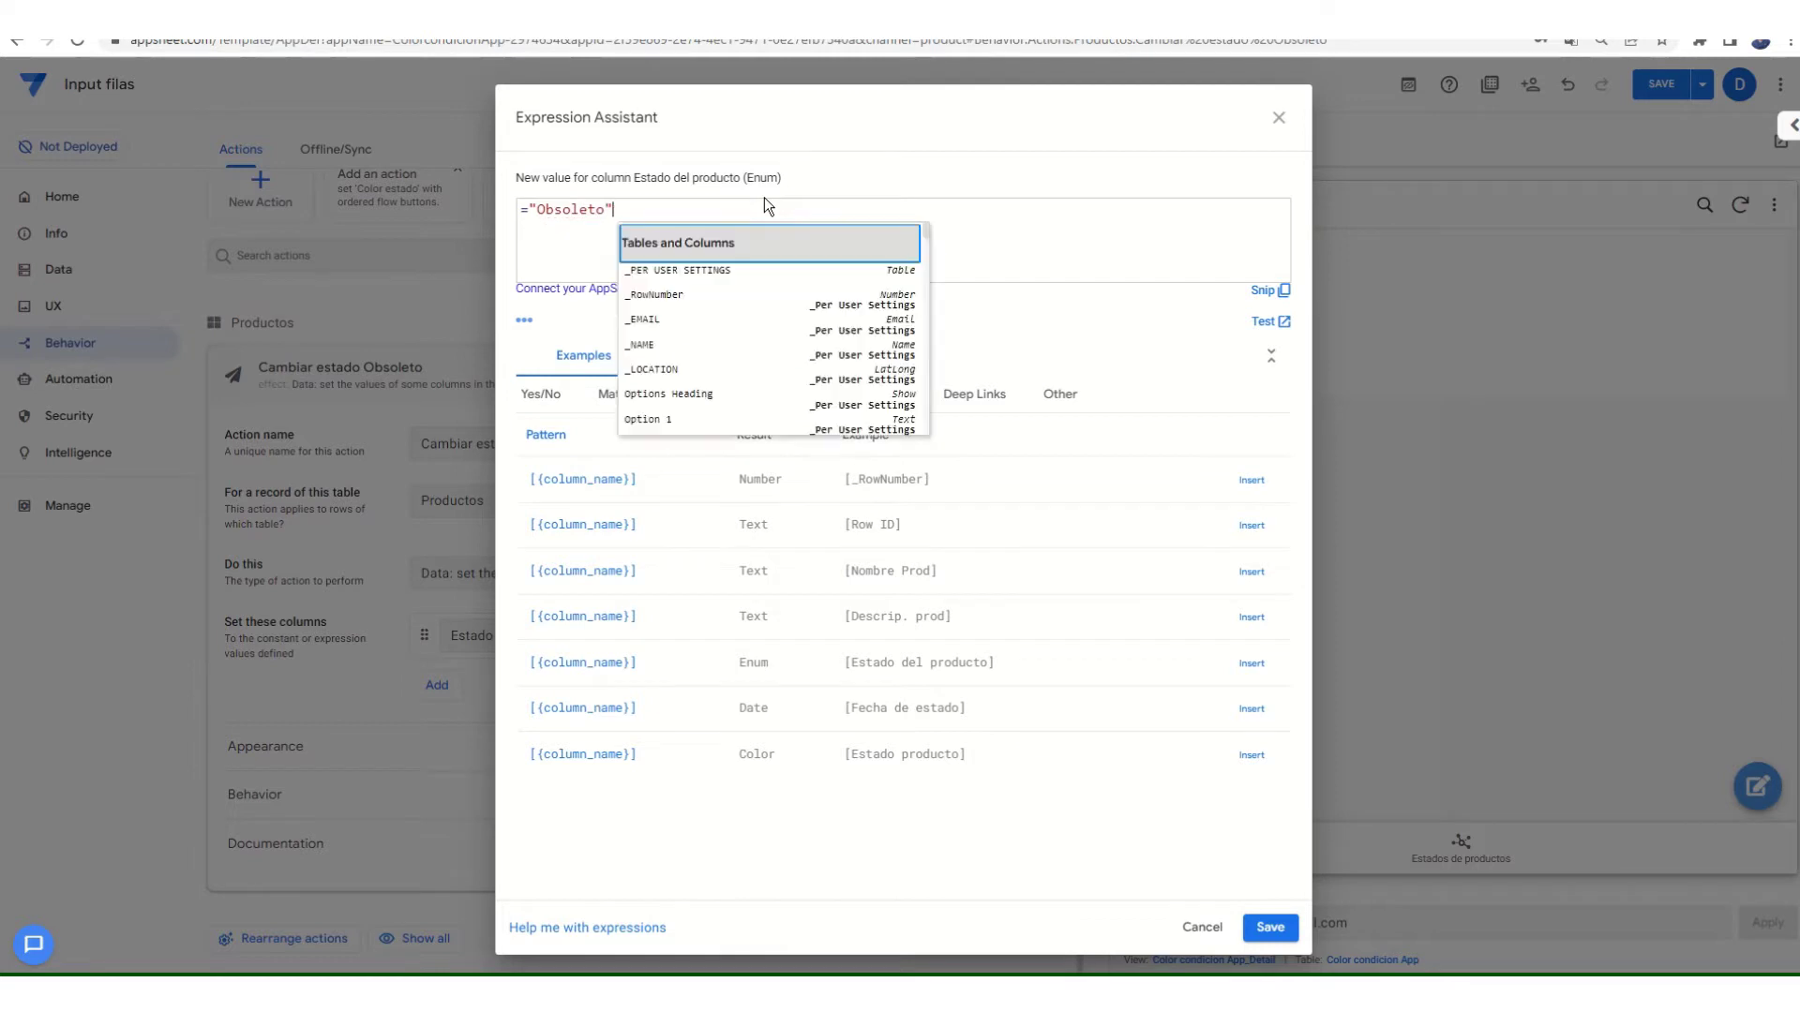
left_click(1270, 928)
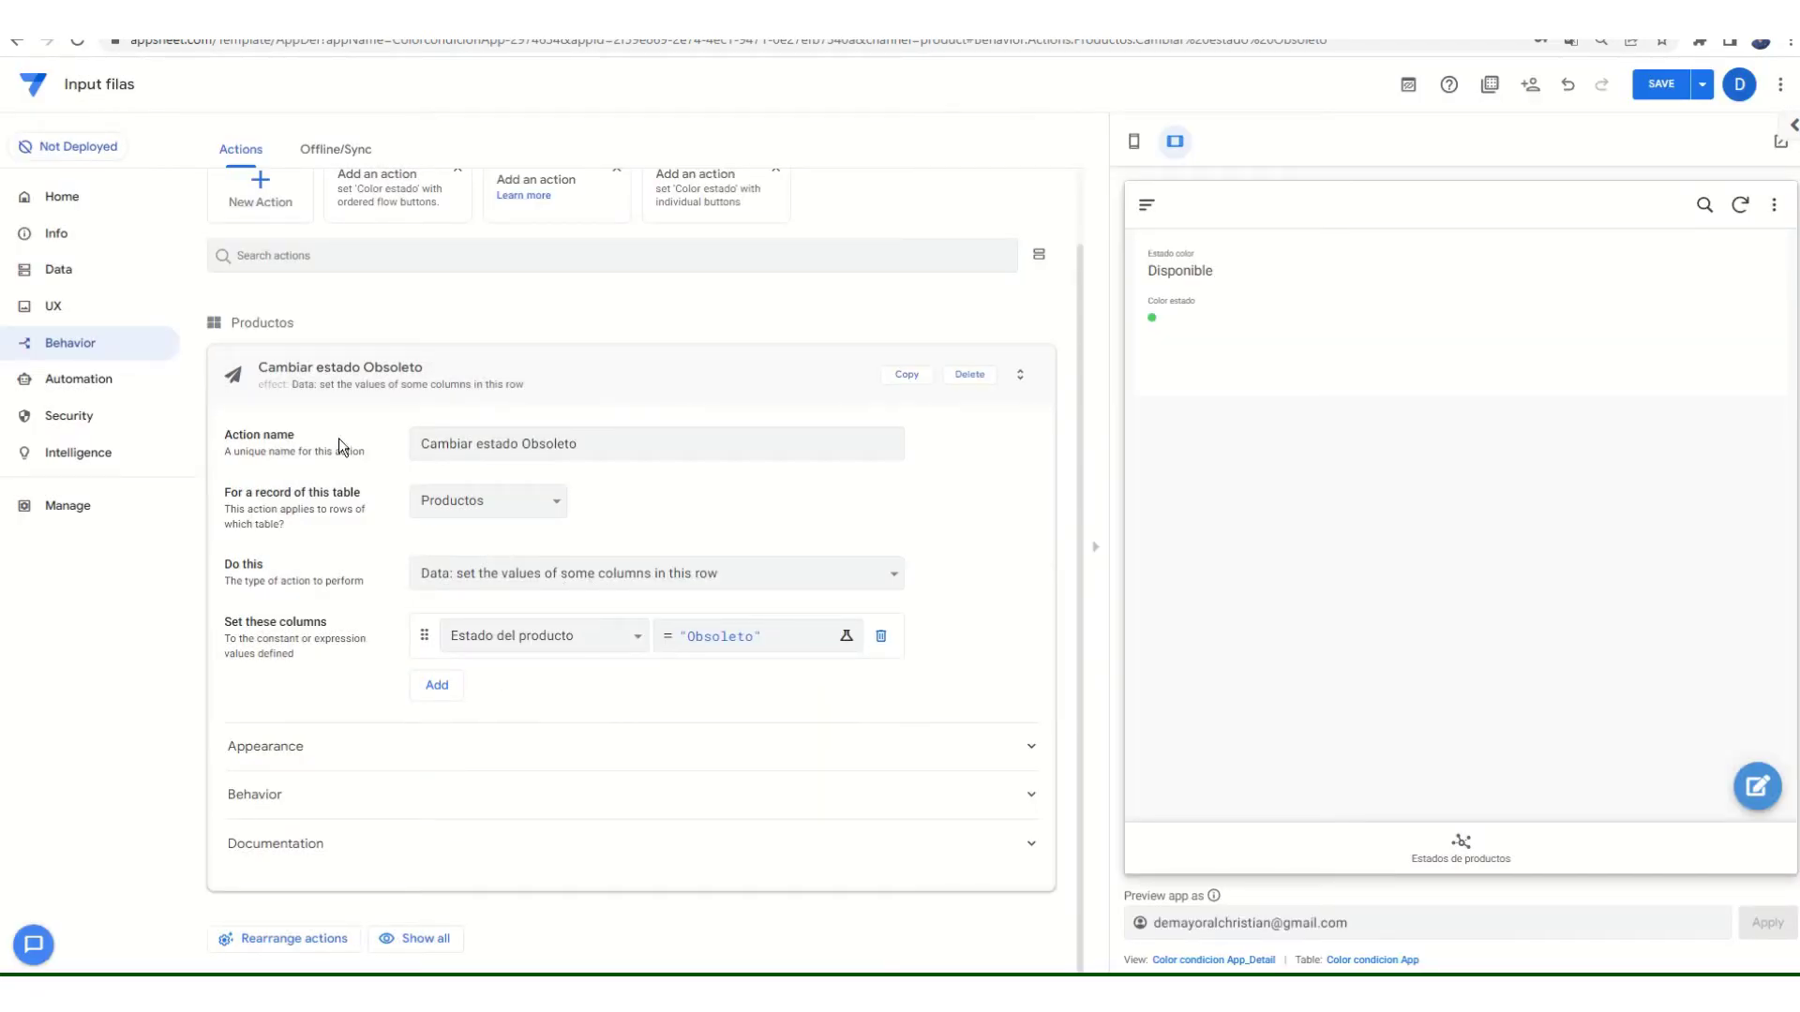
- Open the appearance settings of the Cambiar estado Obsoleto action and search its icons for "ob" and "old"
left_click(265, 795)
left_click(265, 795)
left_click(269, 746)
scroll(551, 844, "down", 4)
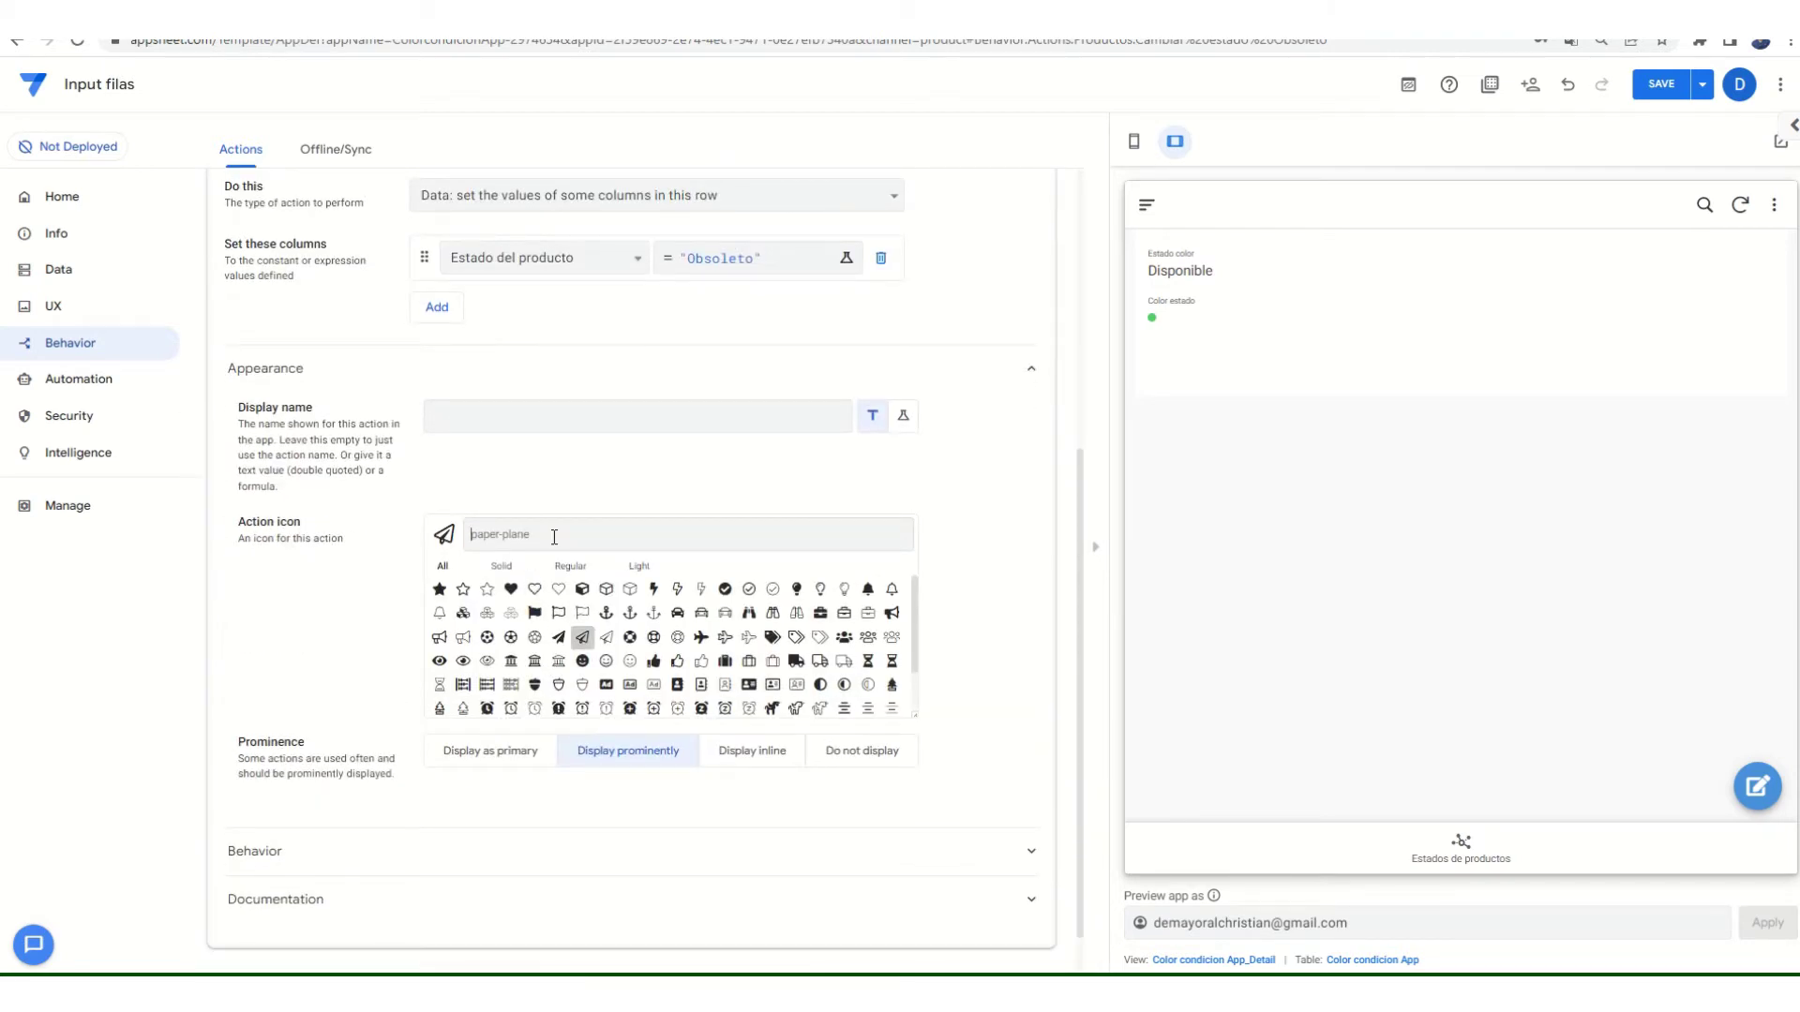
type("ob")
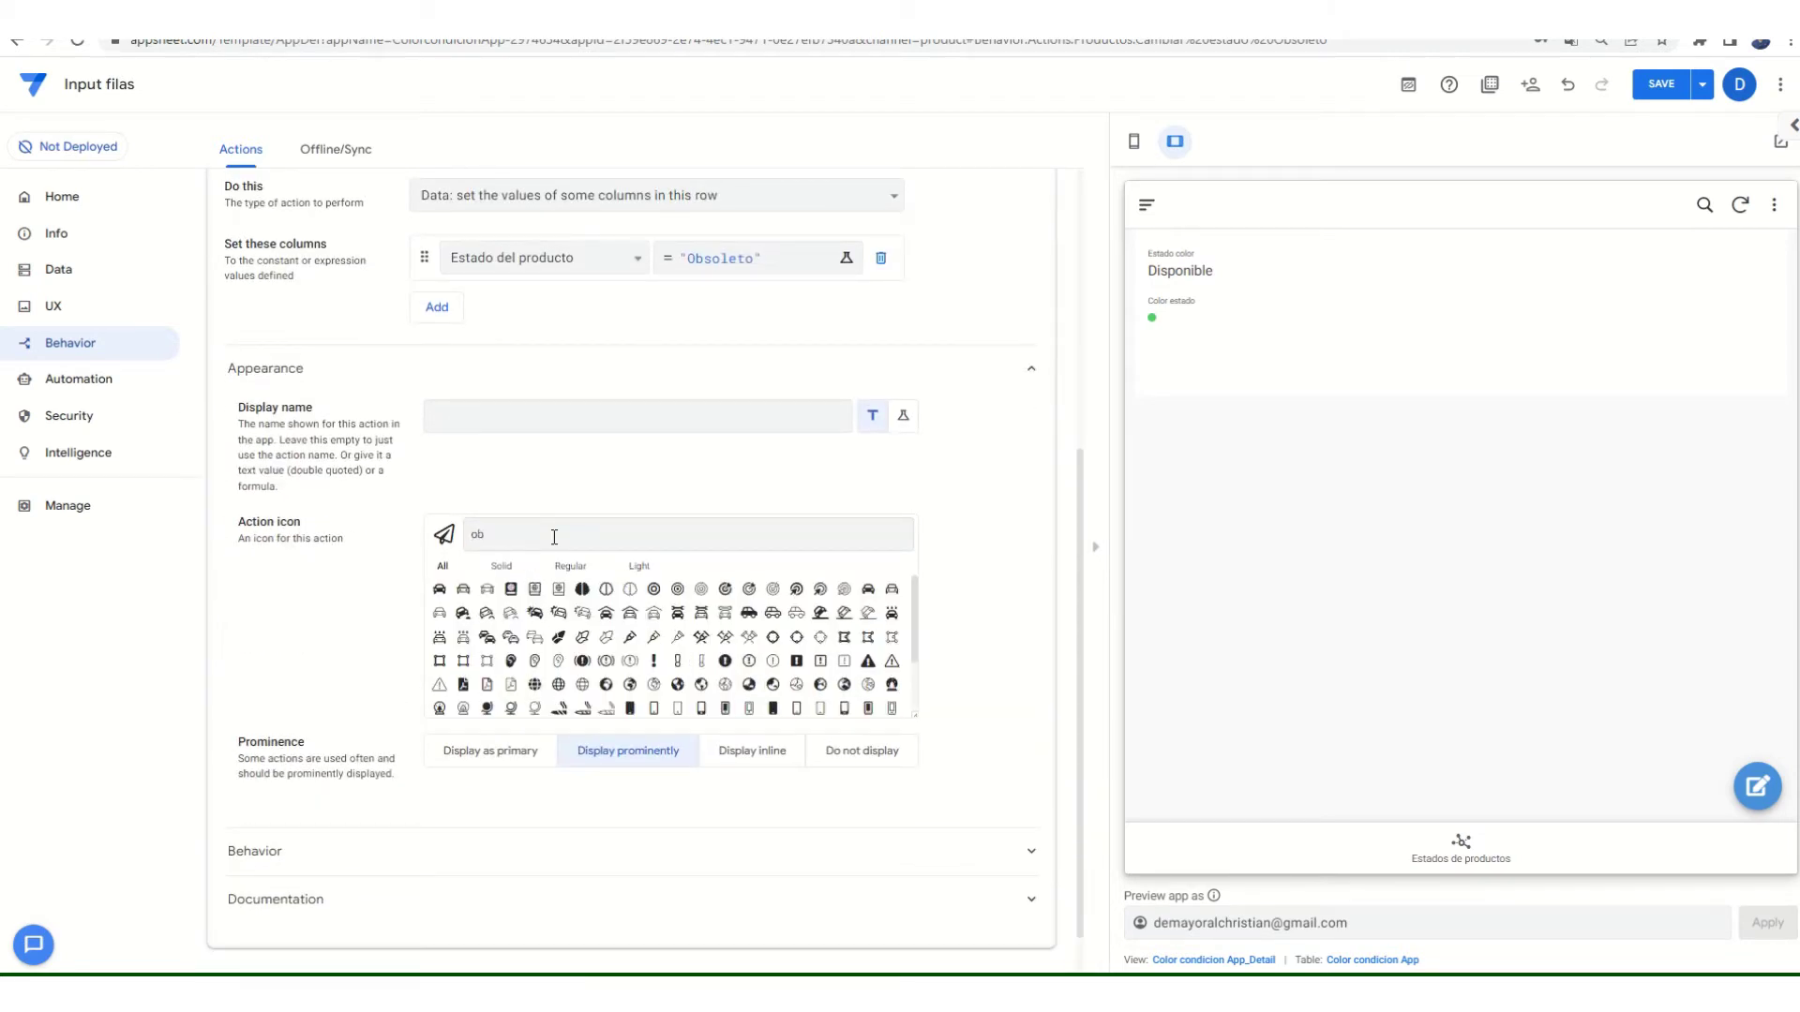
key("BackSpace")
key("BackSpace")
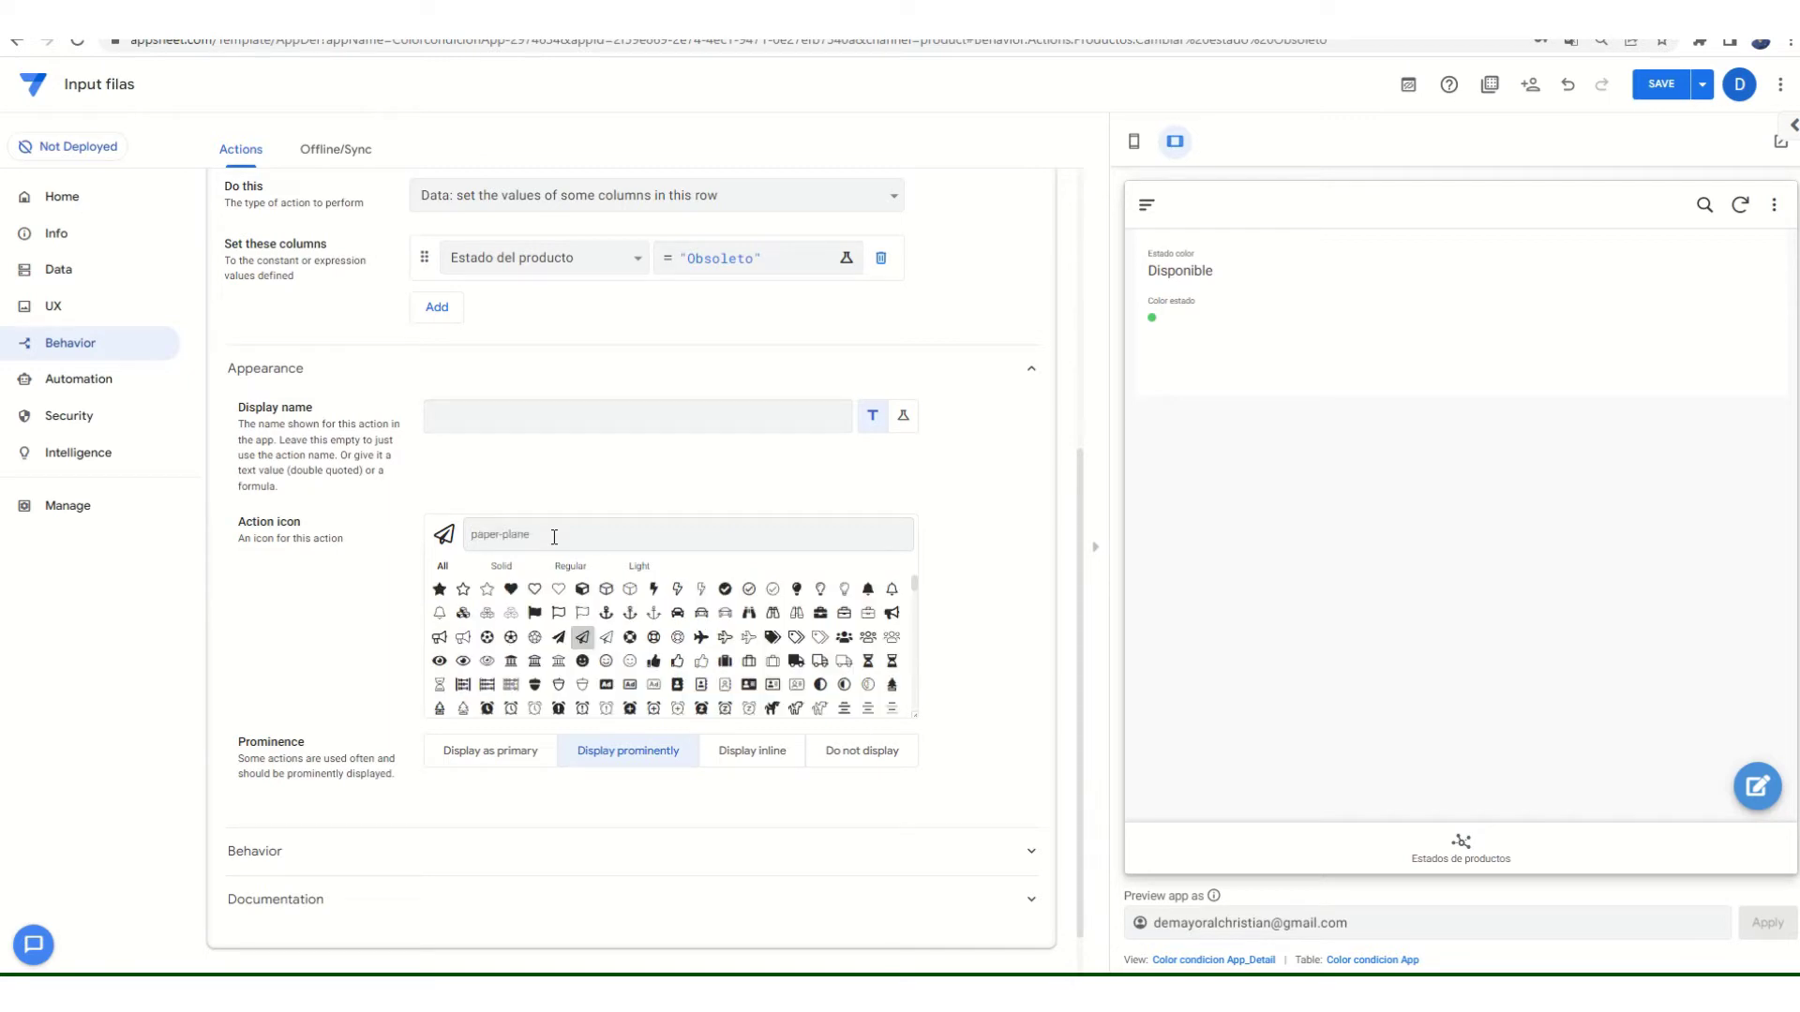
type("old")
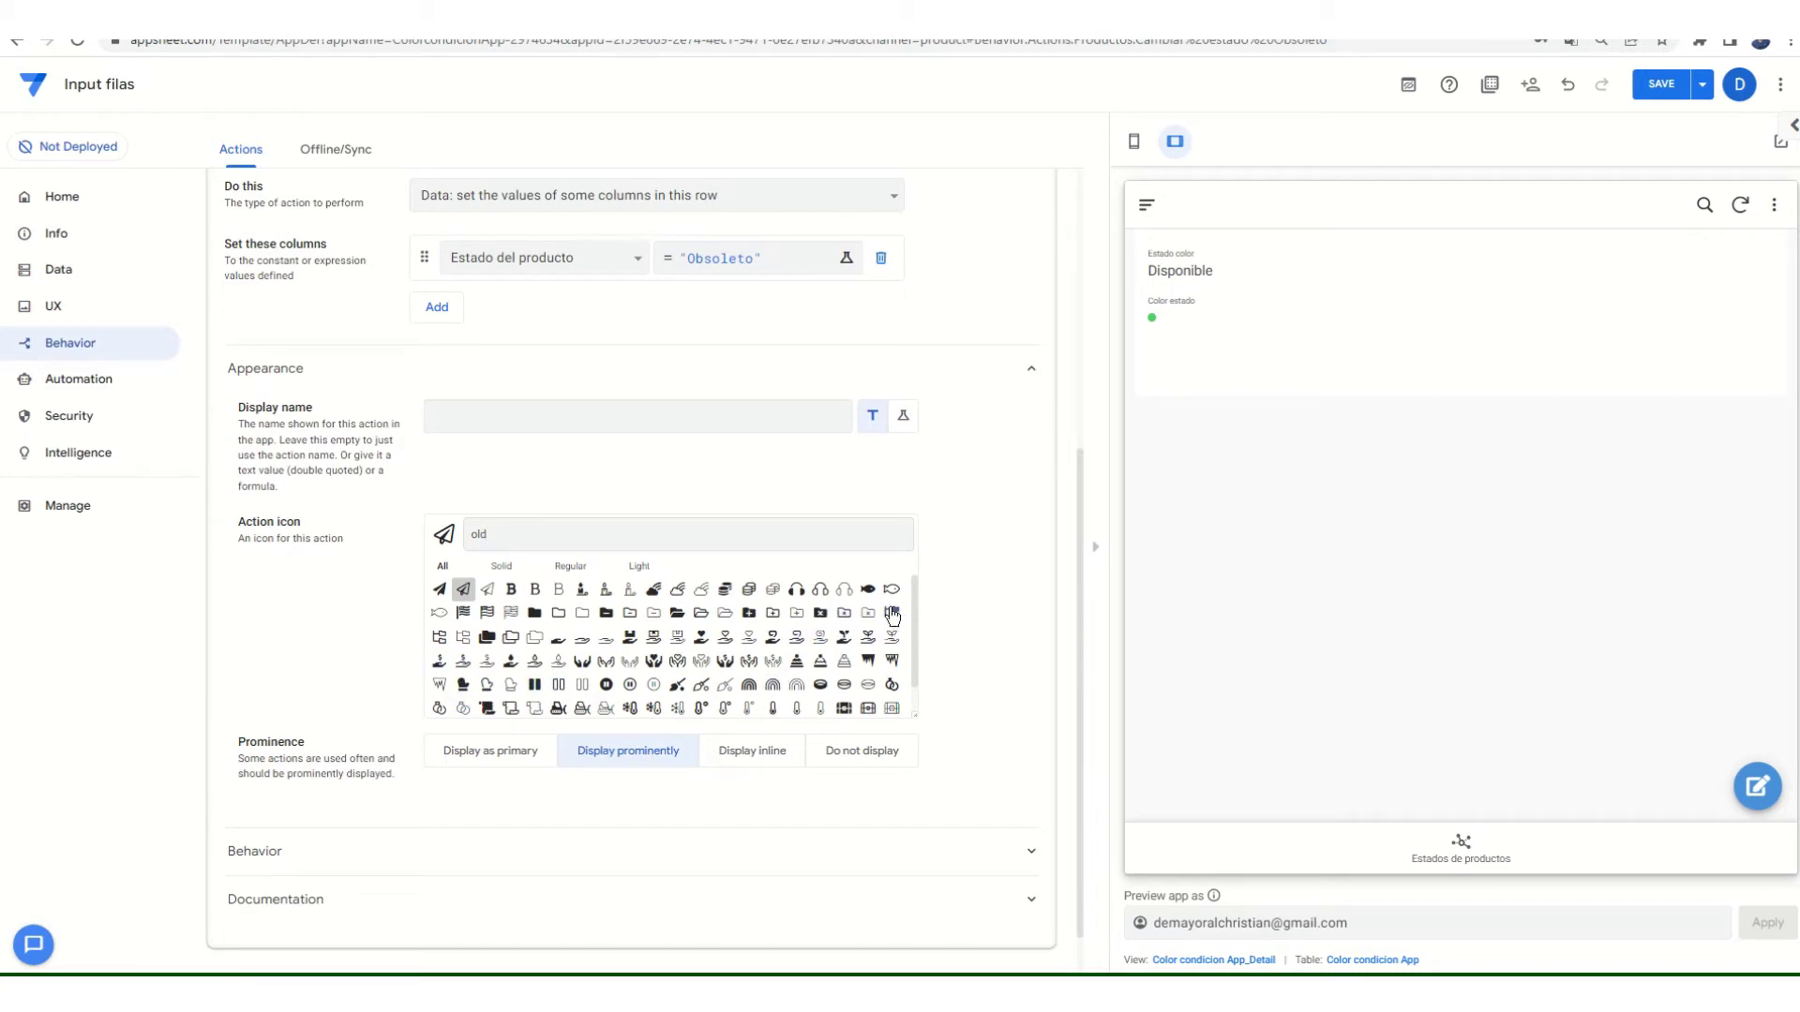
left_click_drag(913, 603, 913, 651)
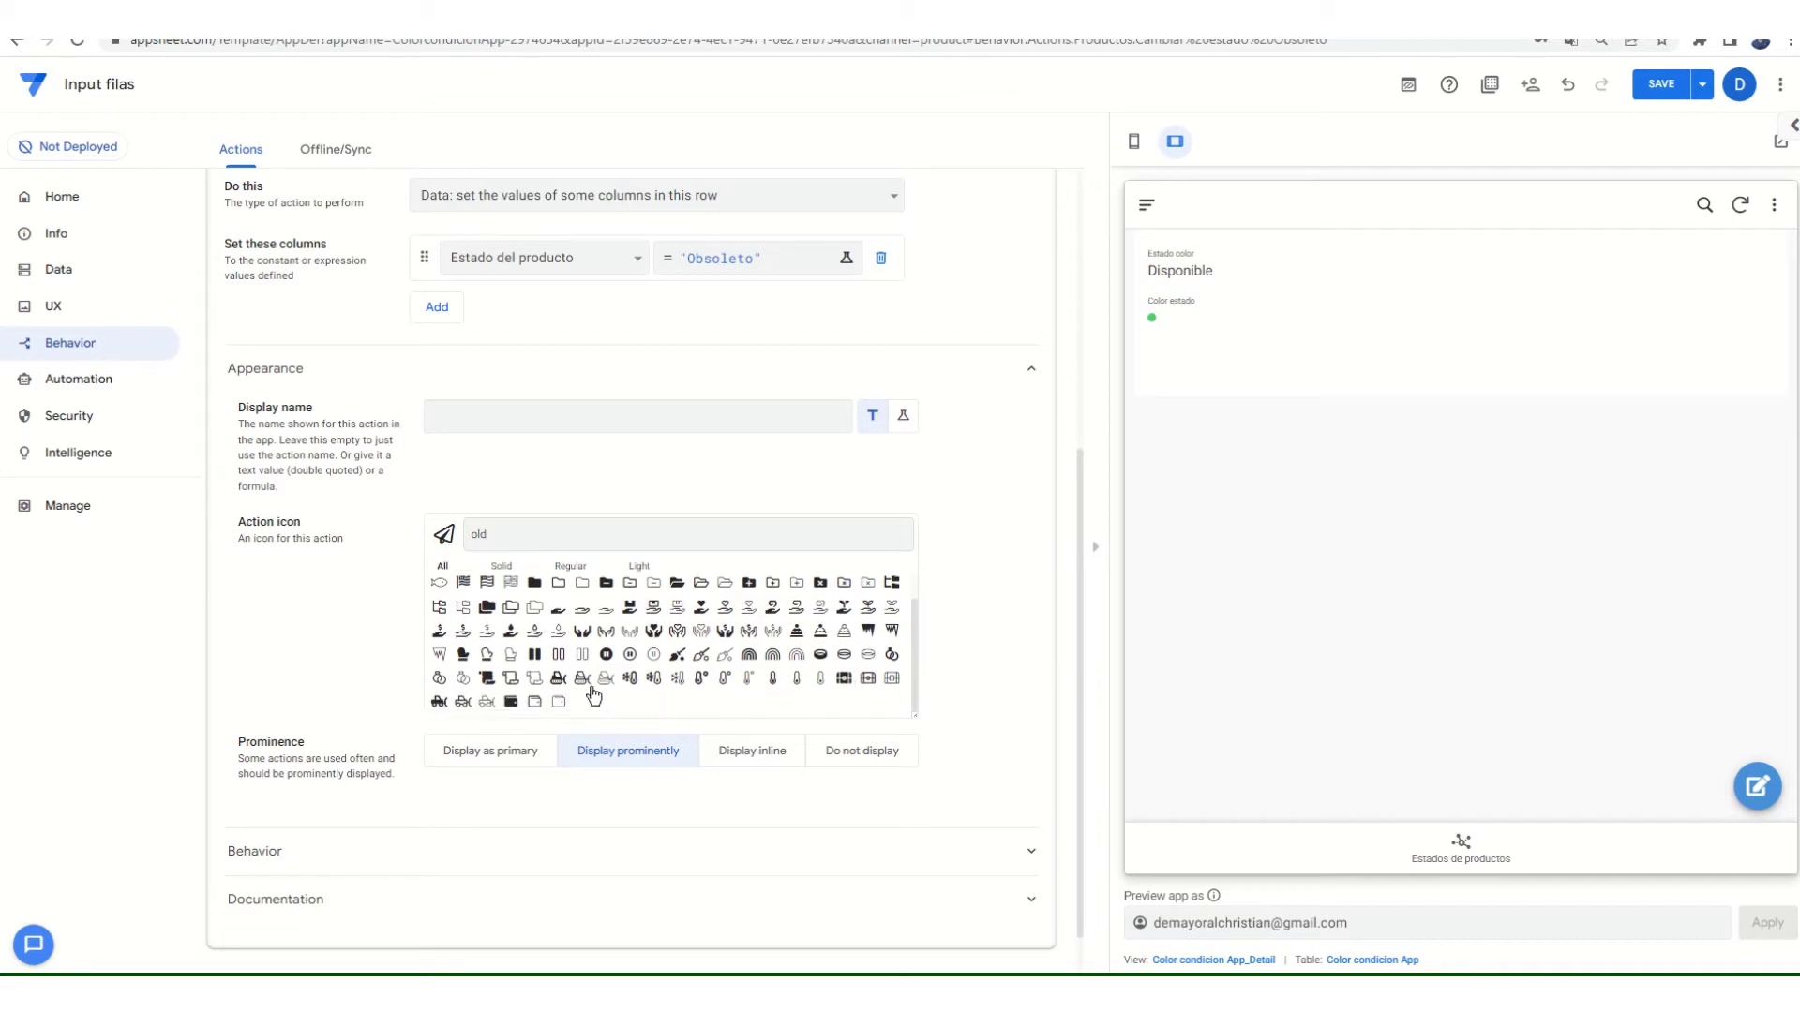
scroll(459, 683, "up", 1)
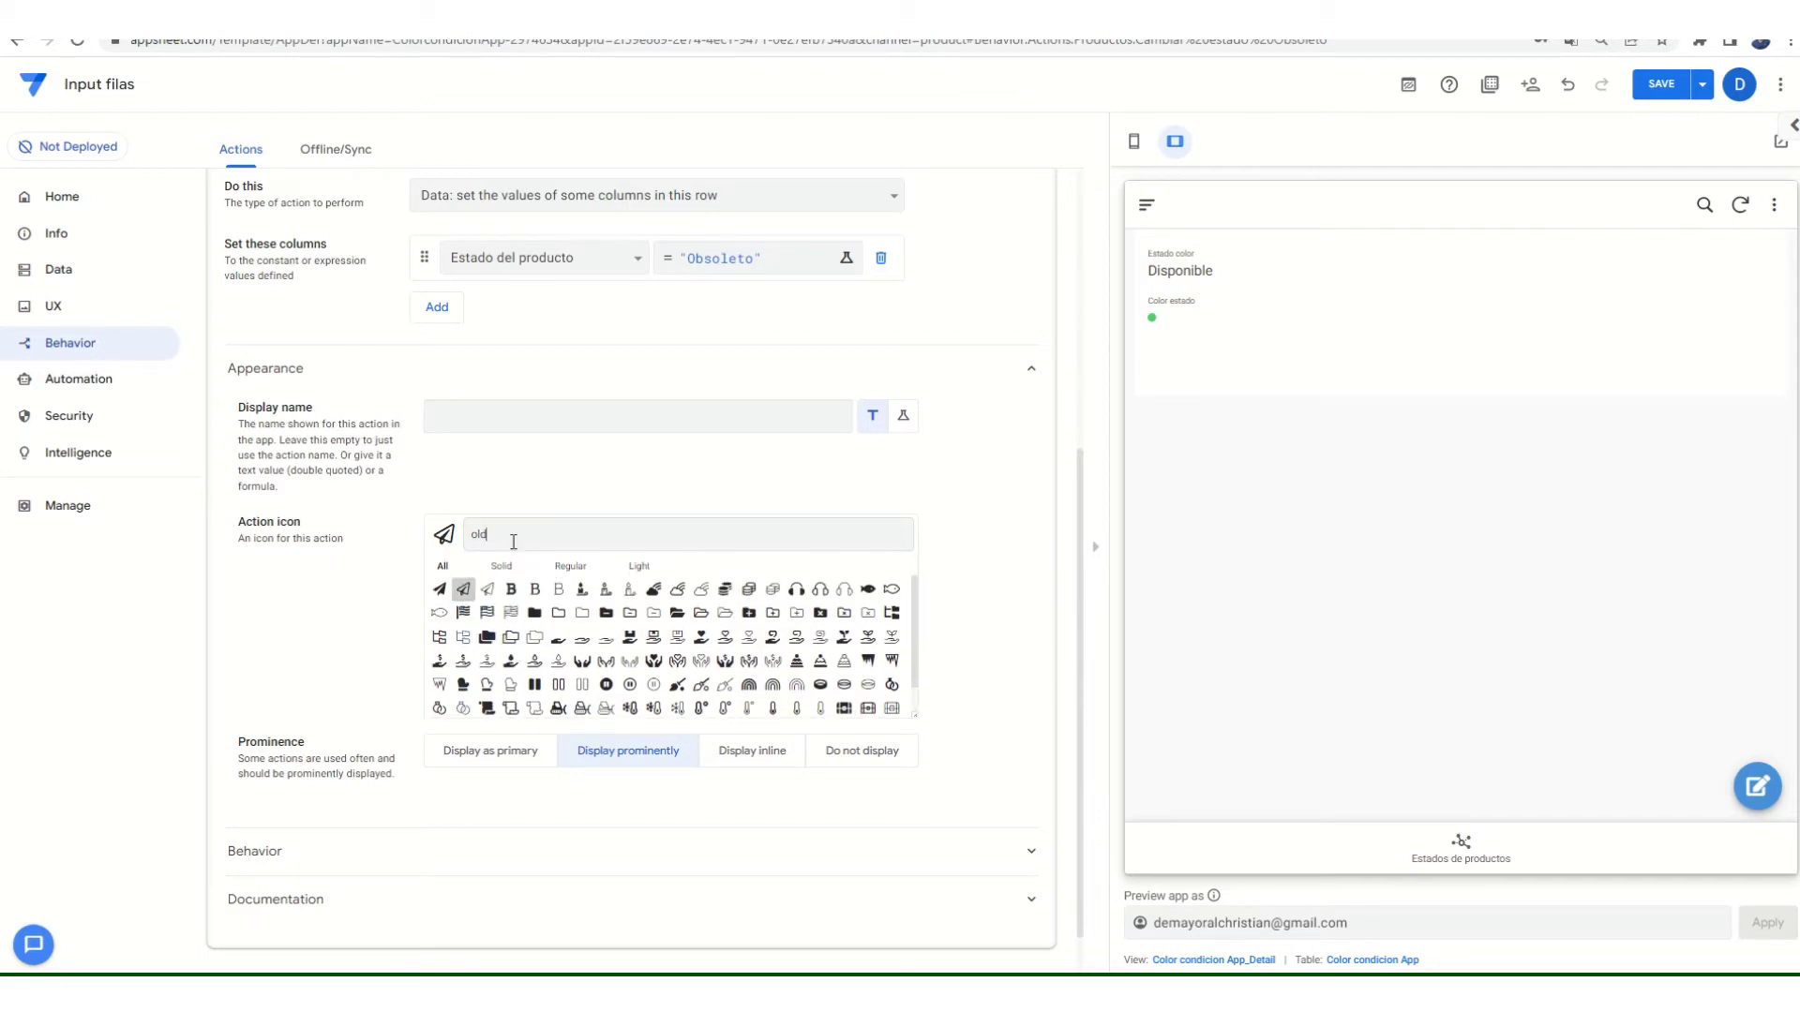
left_click_drag(510, 537, 456, 539)
key("BackSpace")
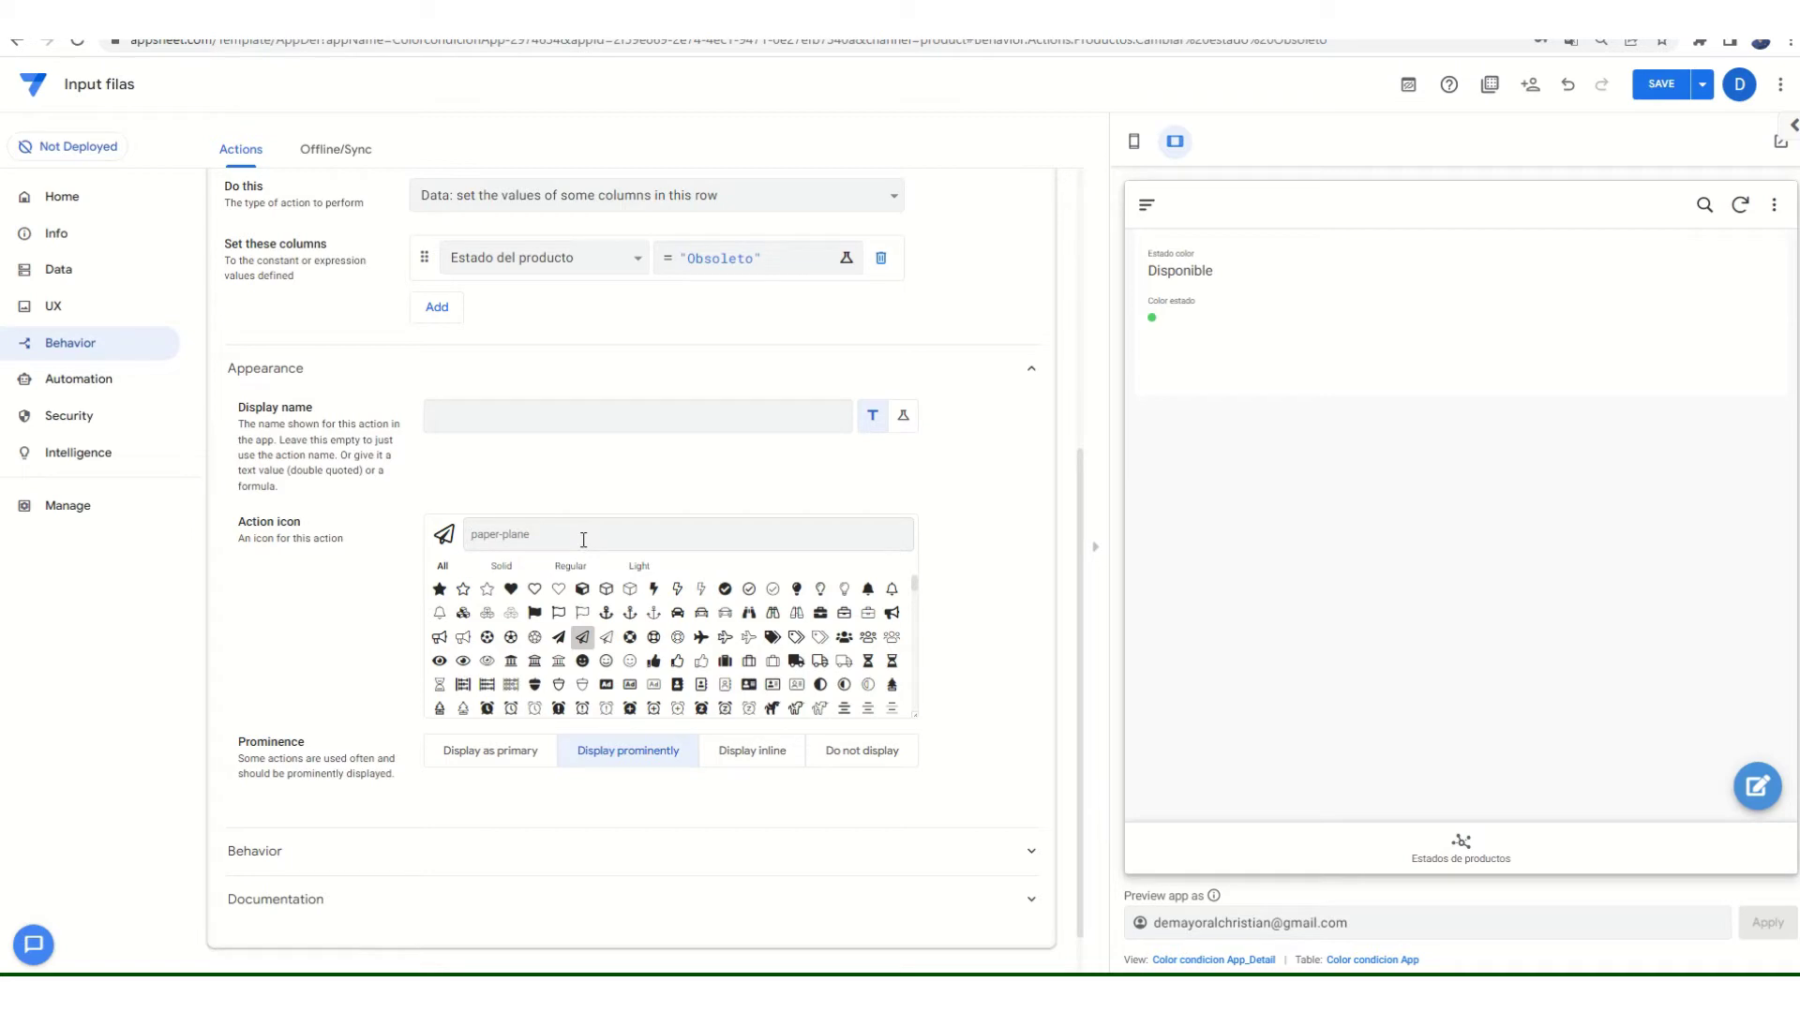
- Browse the full list of action icons for one that suits the obsolete status
scroll(843, 623, "down", 5)
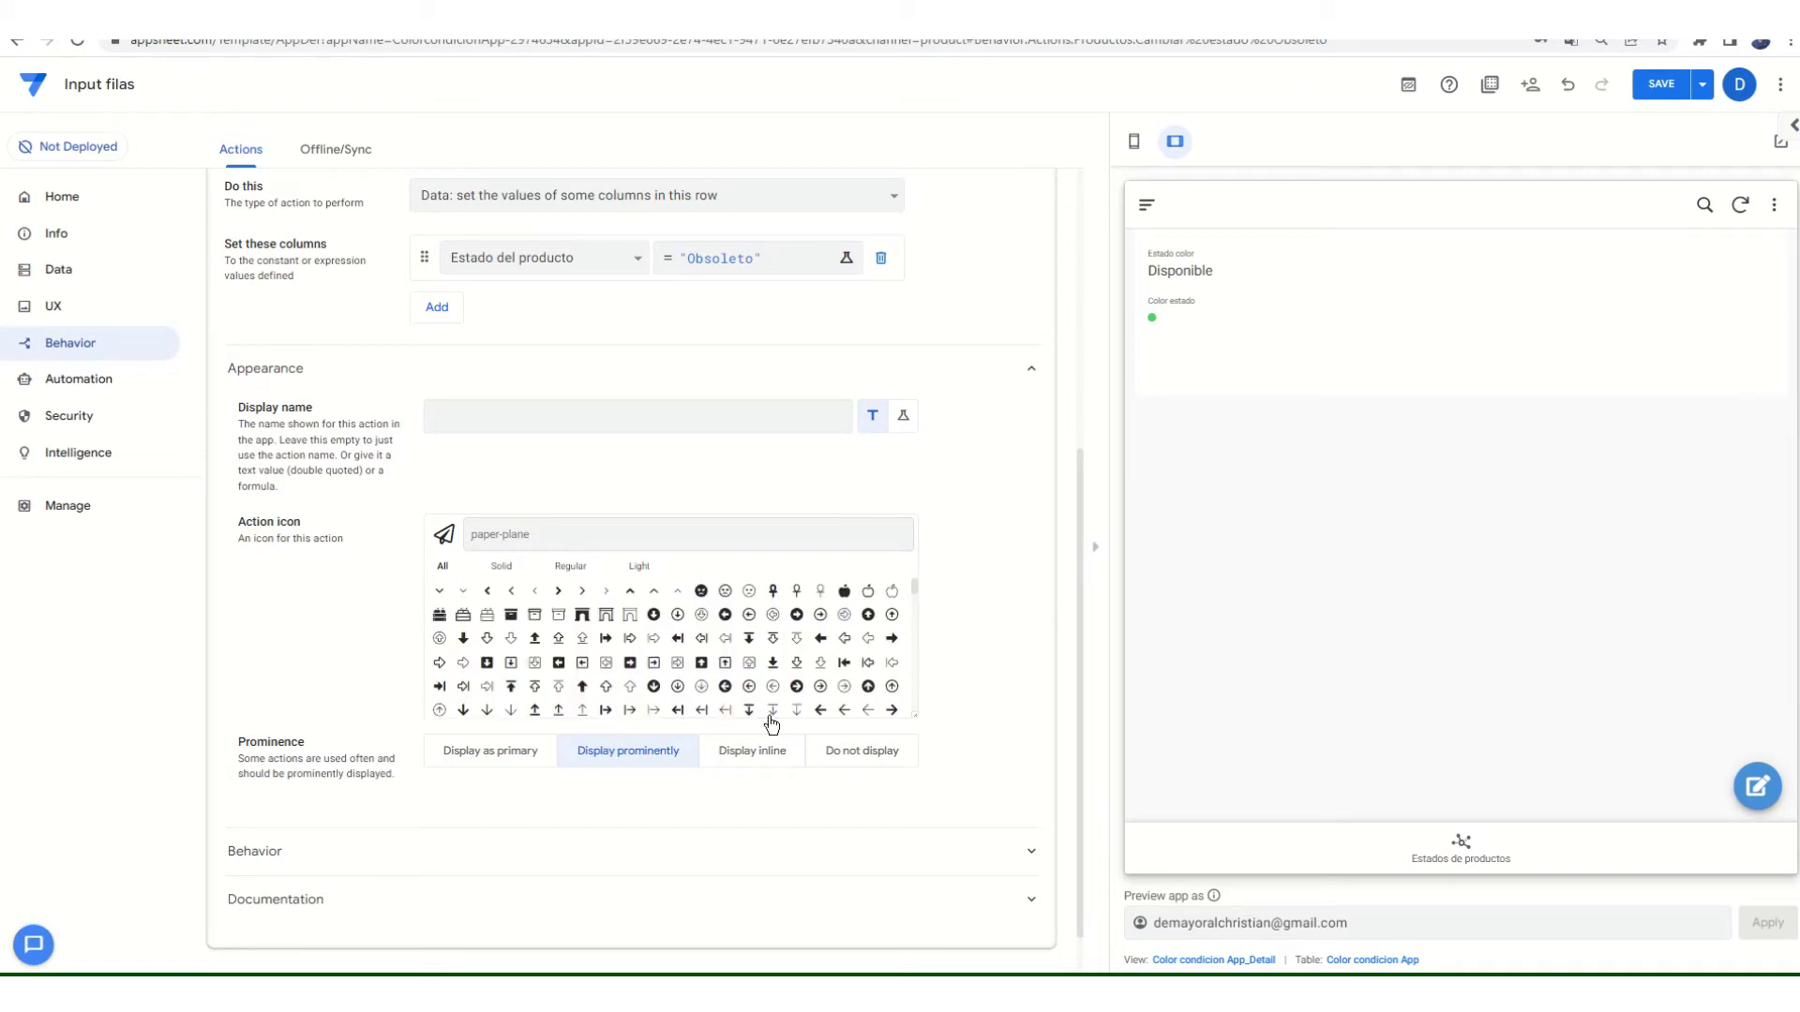
scroll(576, 687, "down", 2)
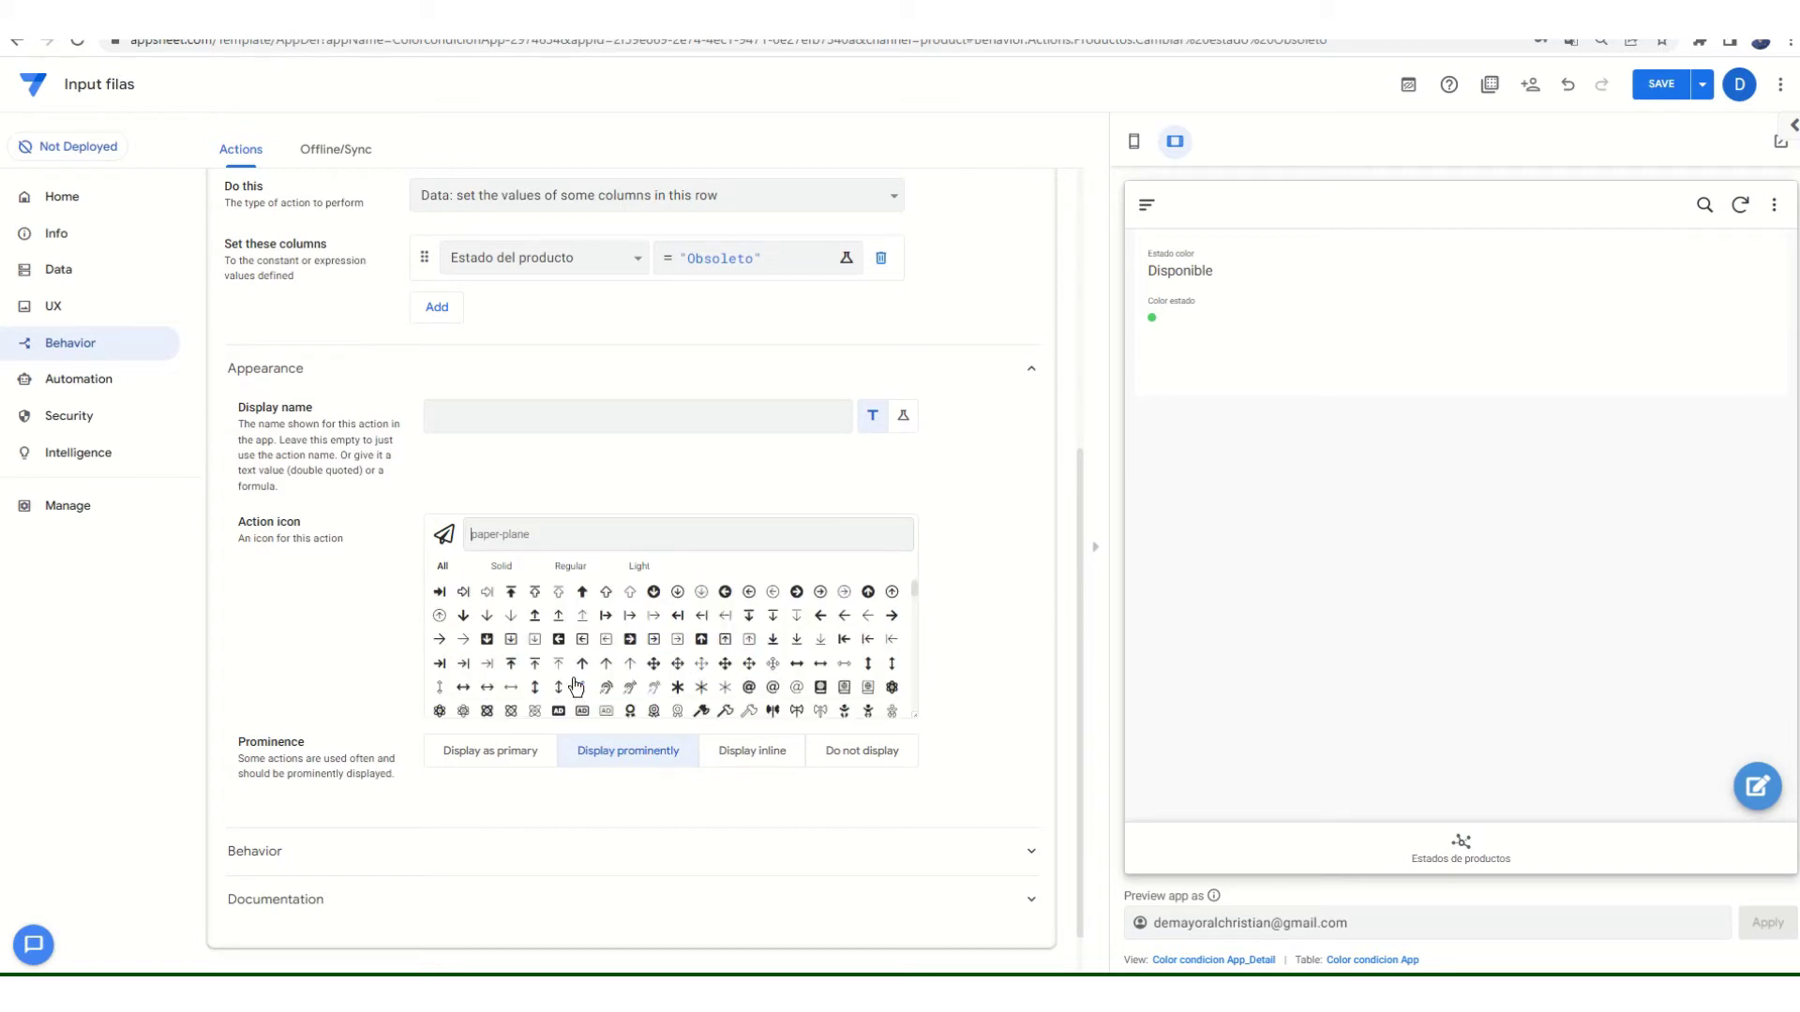
scroll(576, 687, "down", 5)
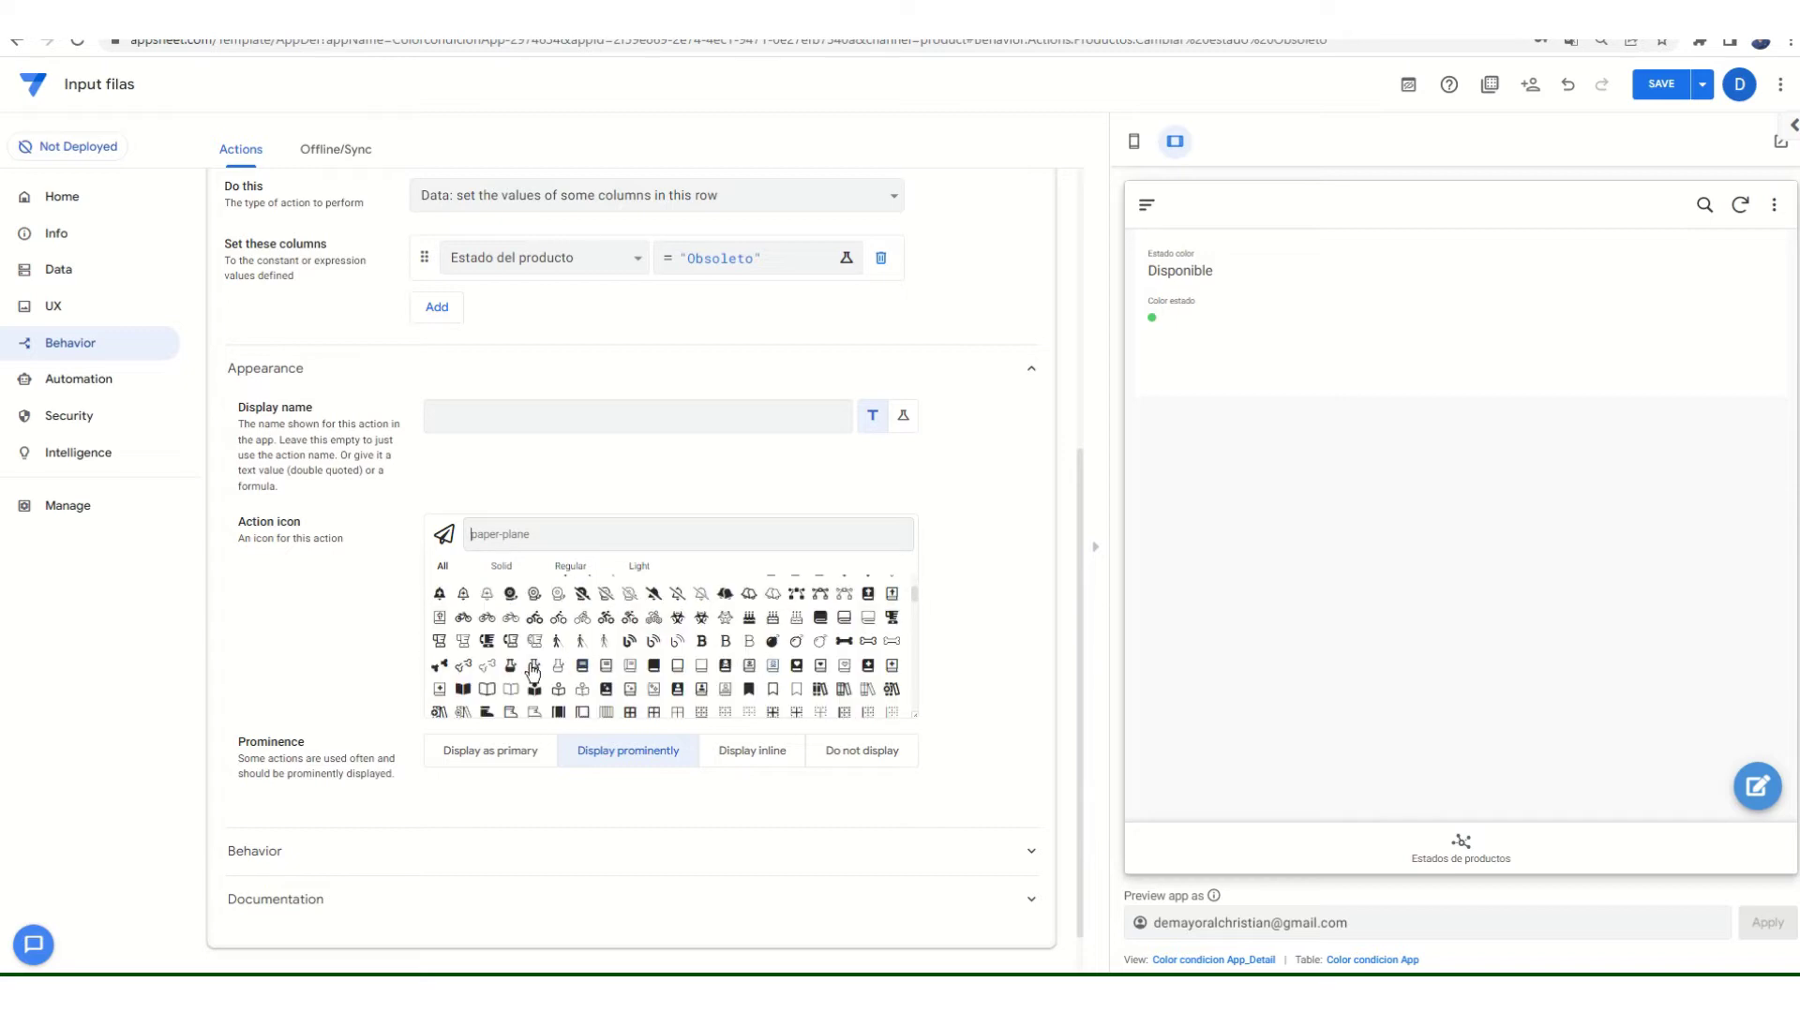
scroll(551, 673, "down", 3)
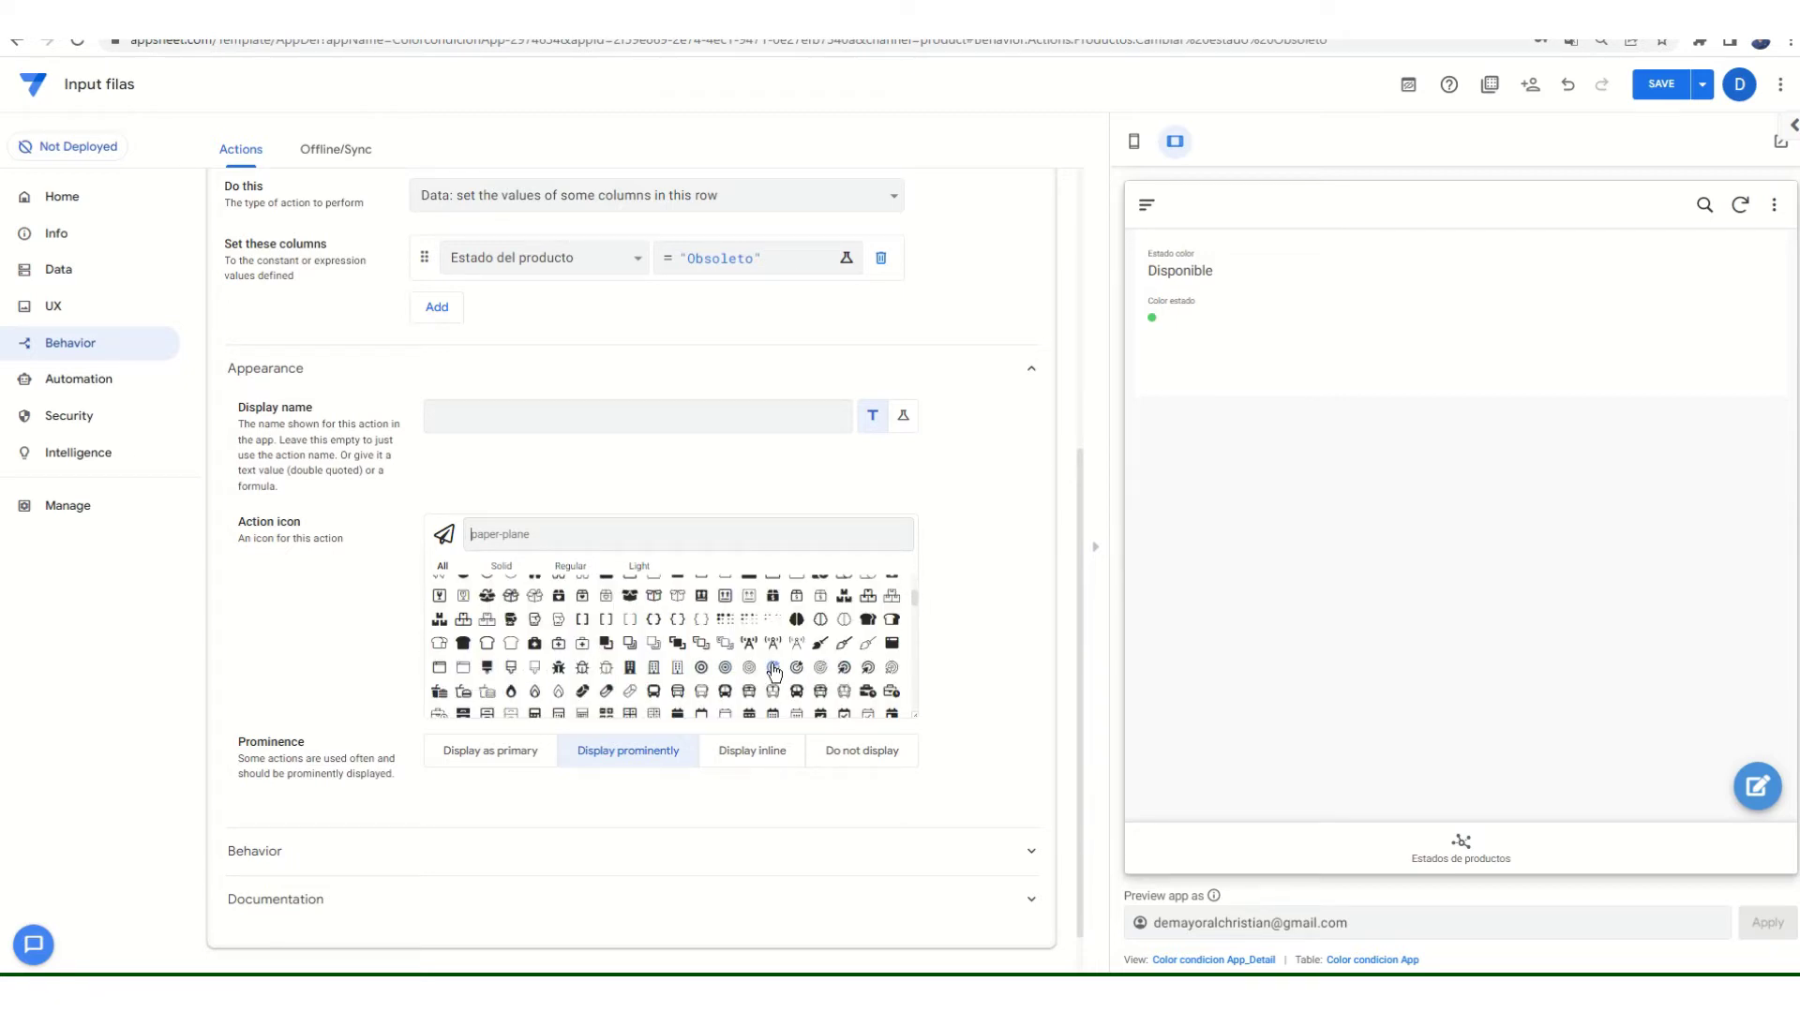
scroll(773, 671, "down", 3)
scroll(773, 671, "down", 5)
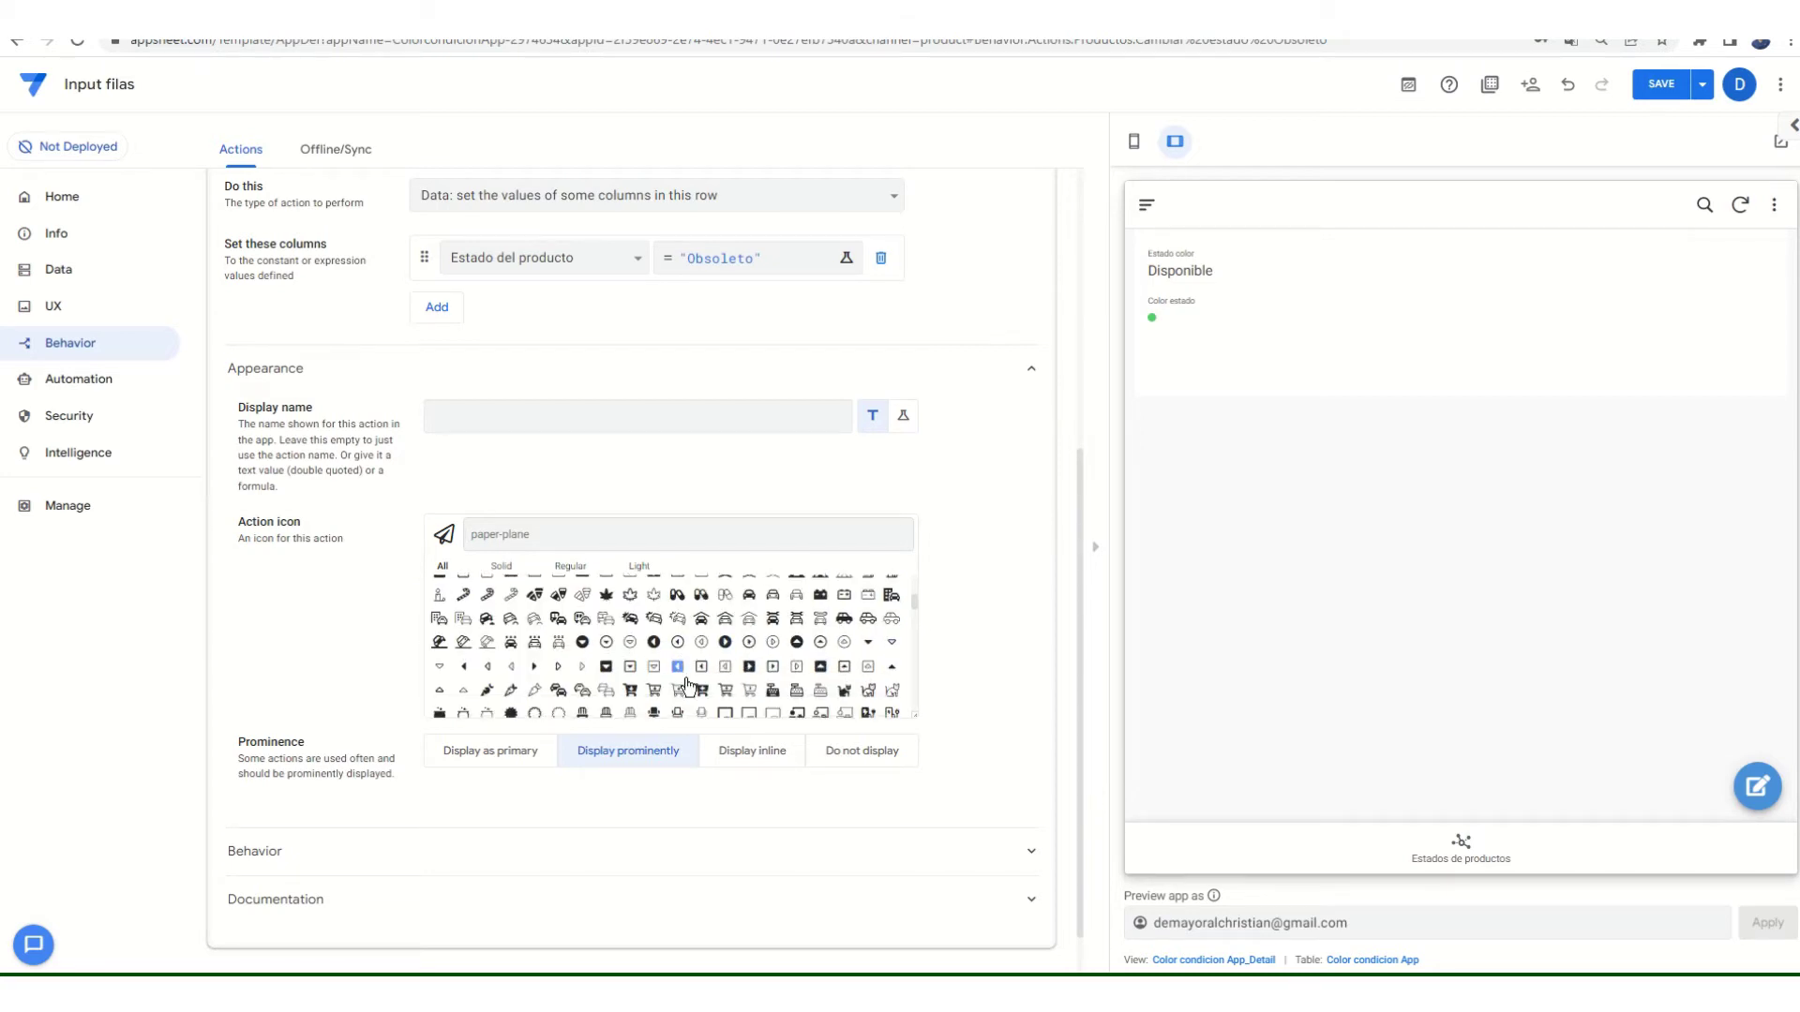
scroll(722, 667, "down", 5)
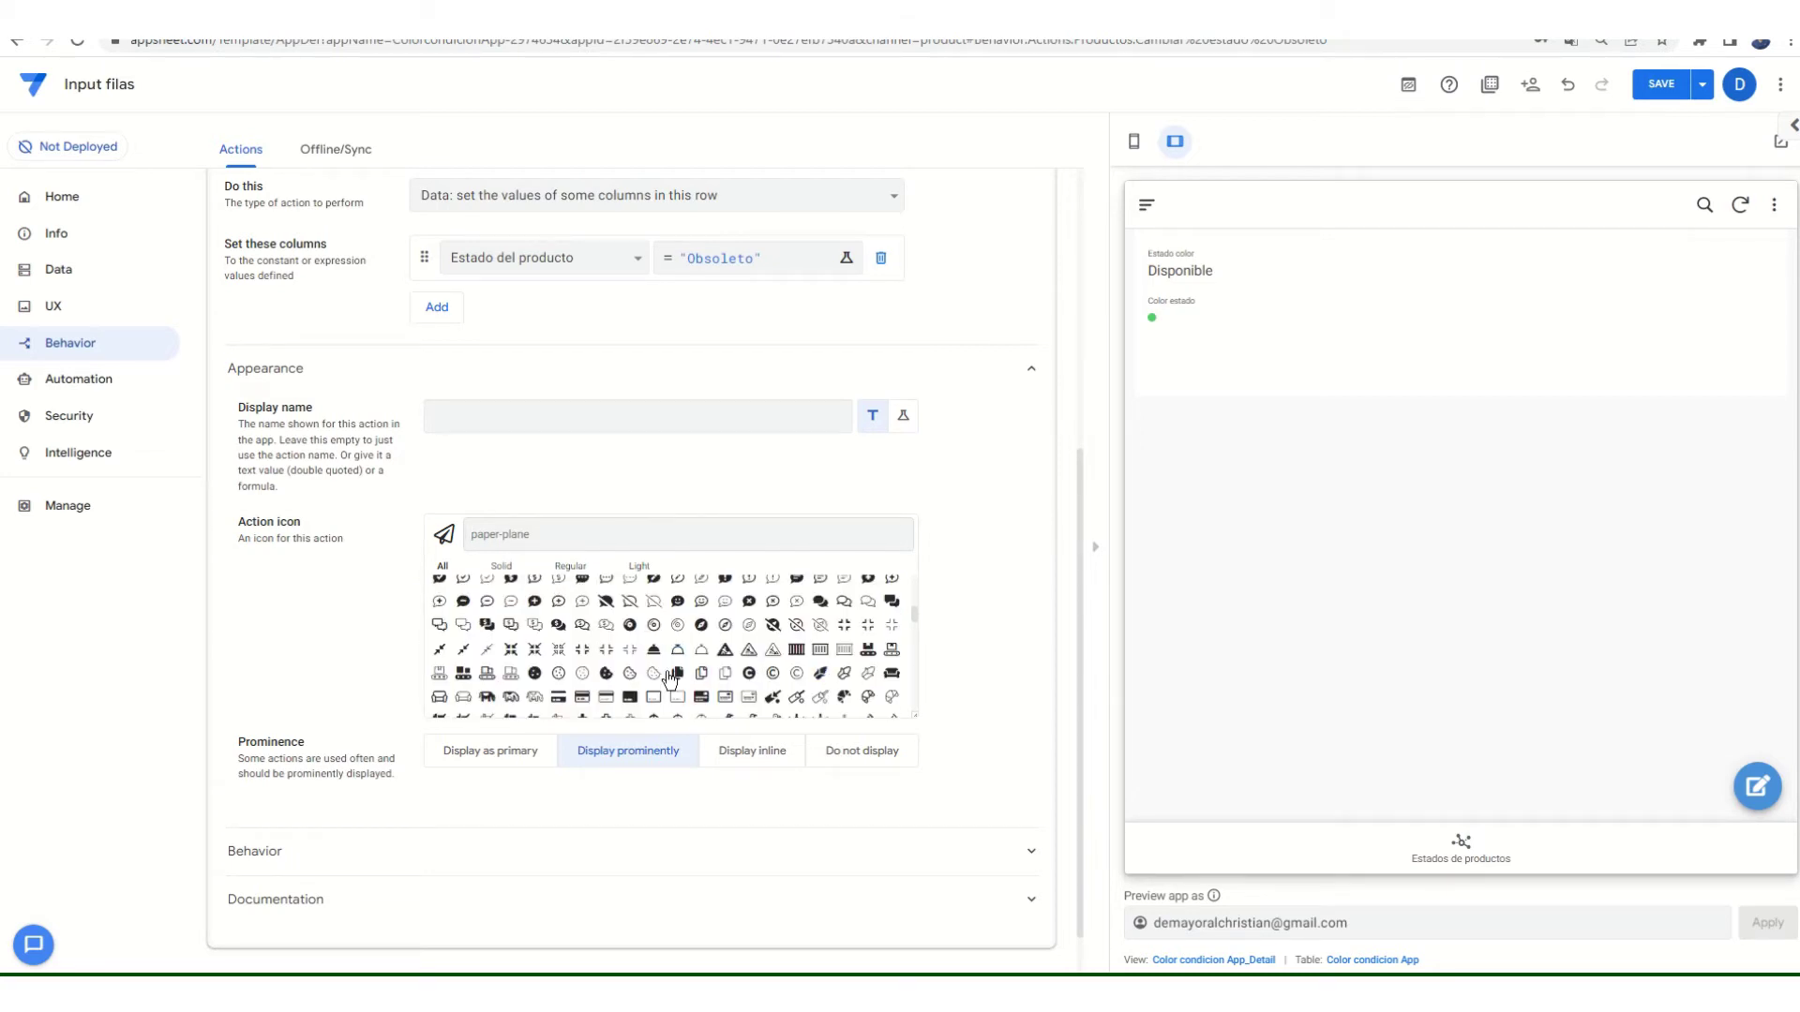
scroll(614, 667, "down", 5)
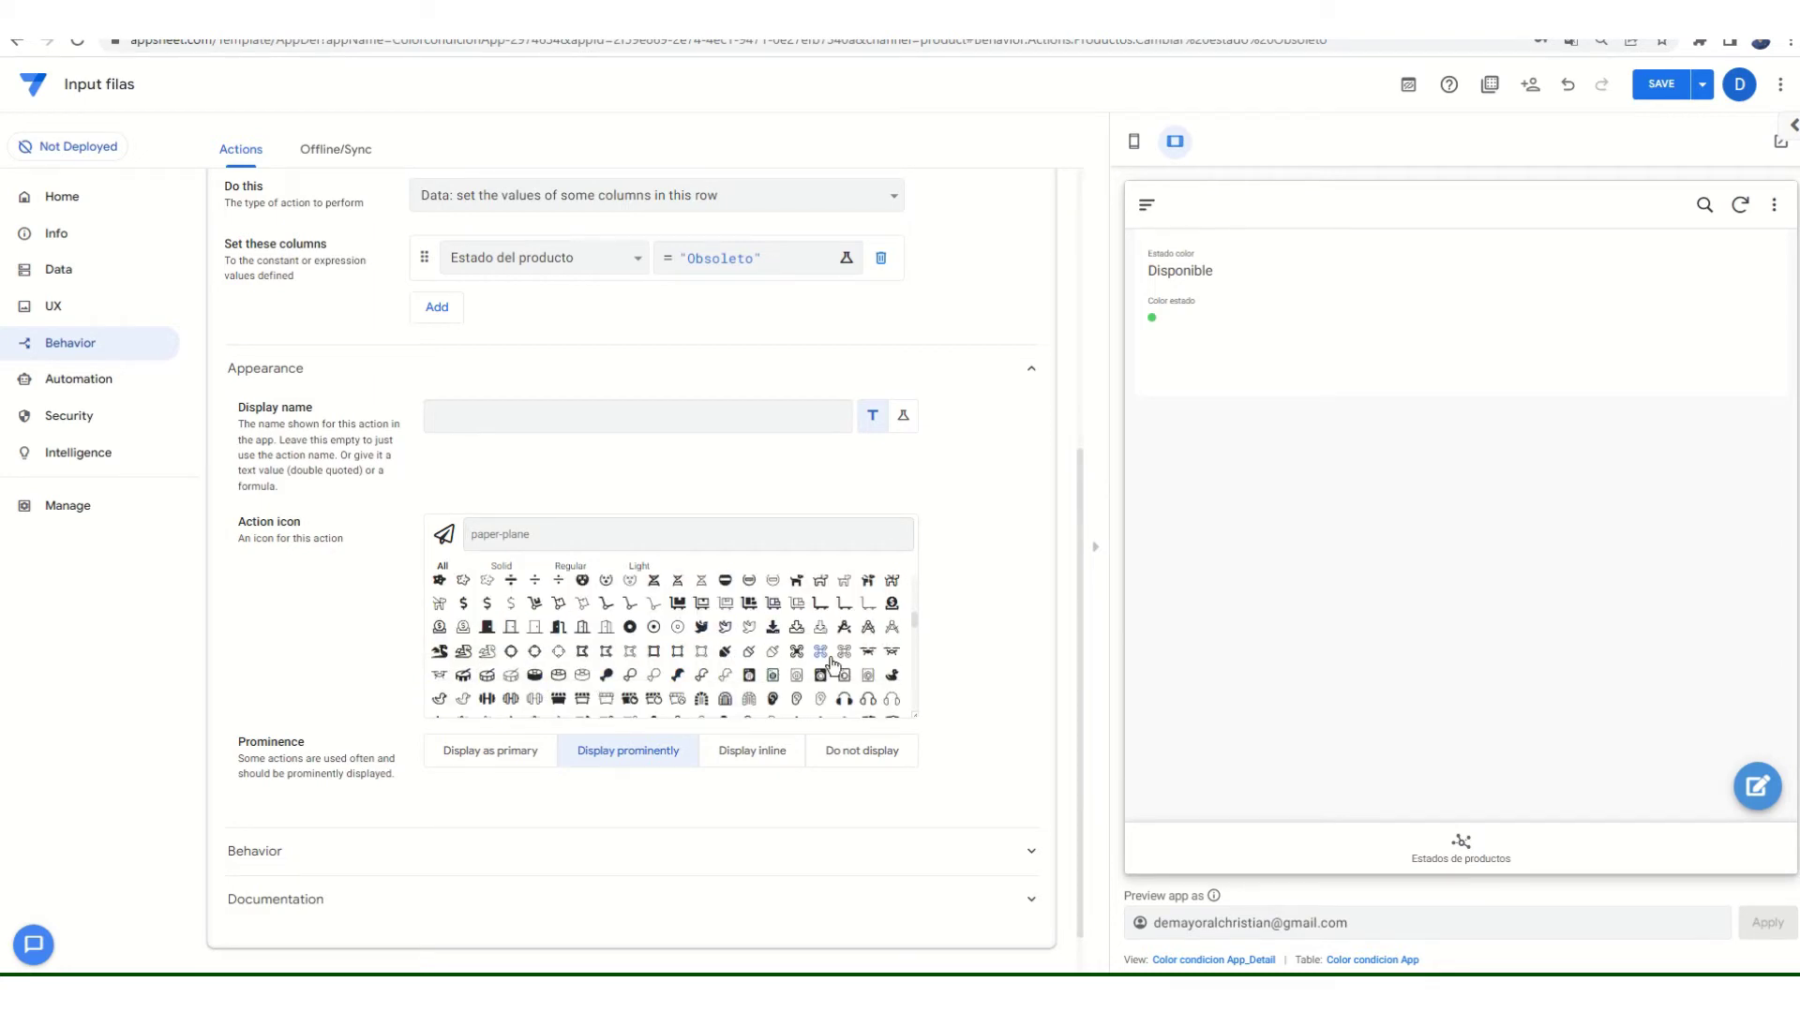
scroll(769, 675, "down", 5)
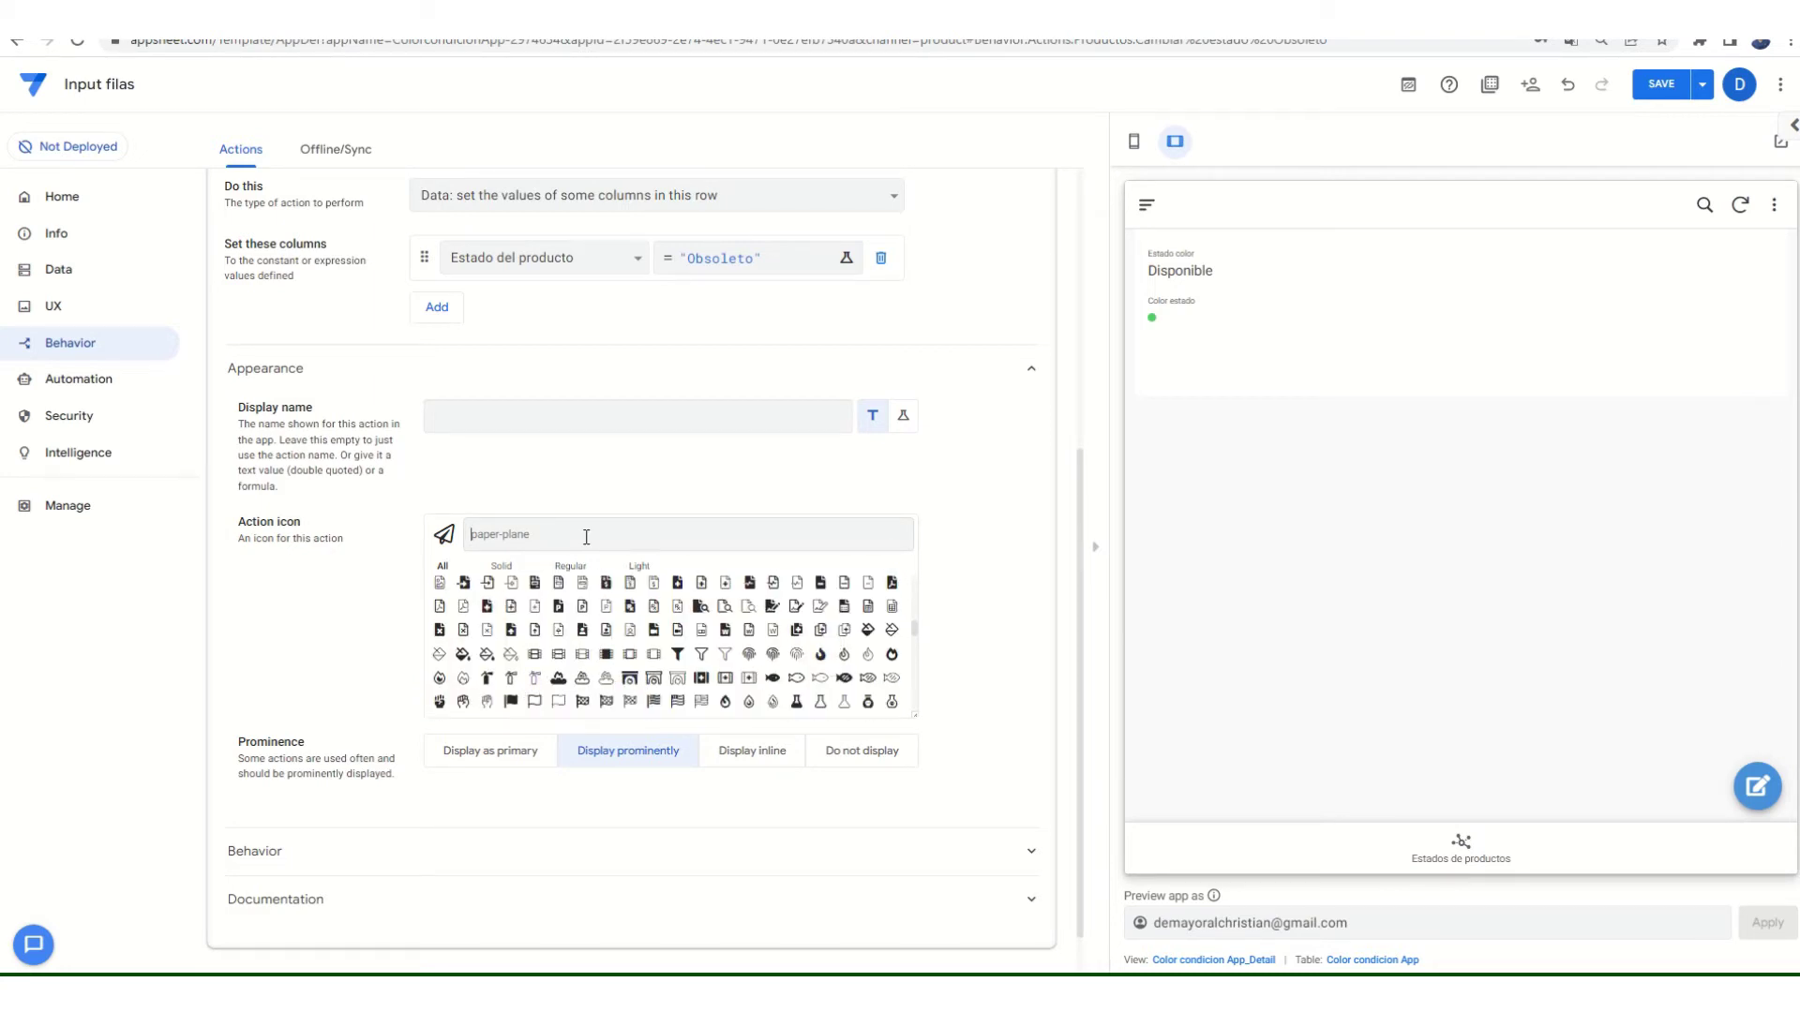
- Search the action icons for "dash" and assign the solid chart-line-down icon to the Cambiar estado Obsoleto action
left_click(586, 536)
type("flujo")
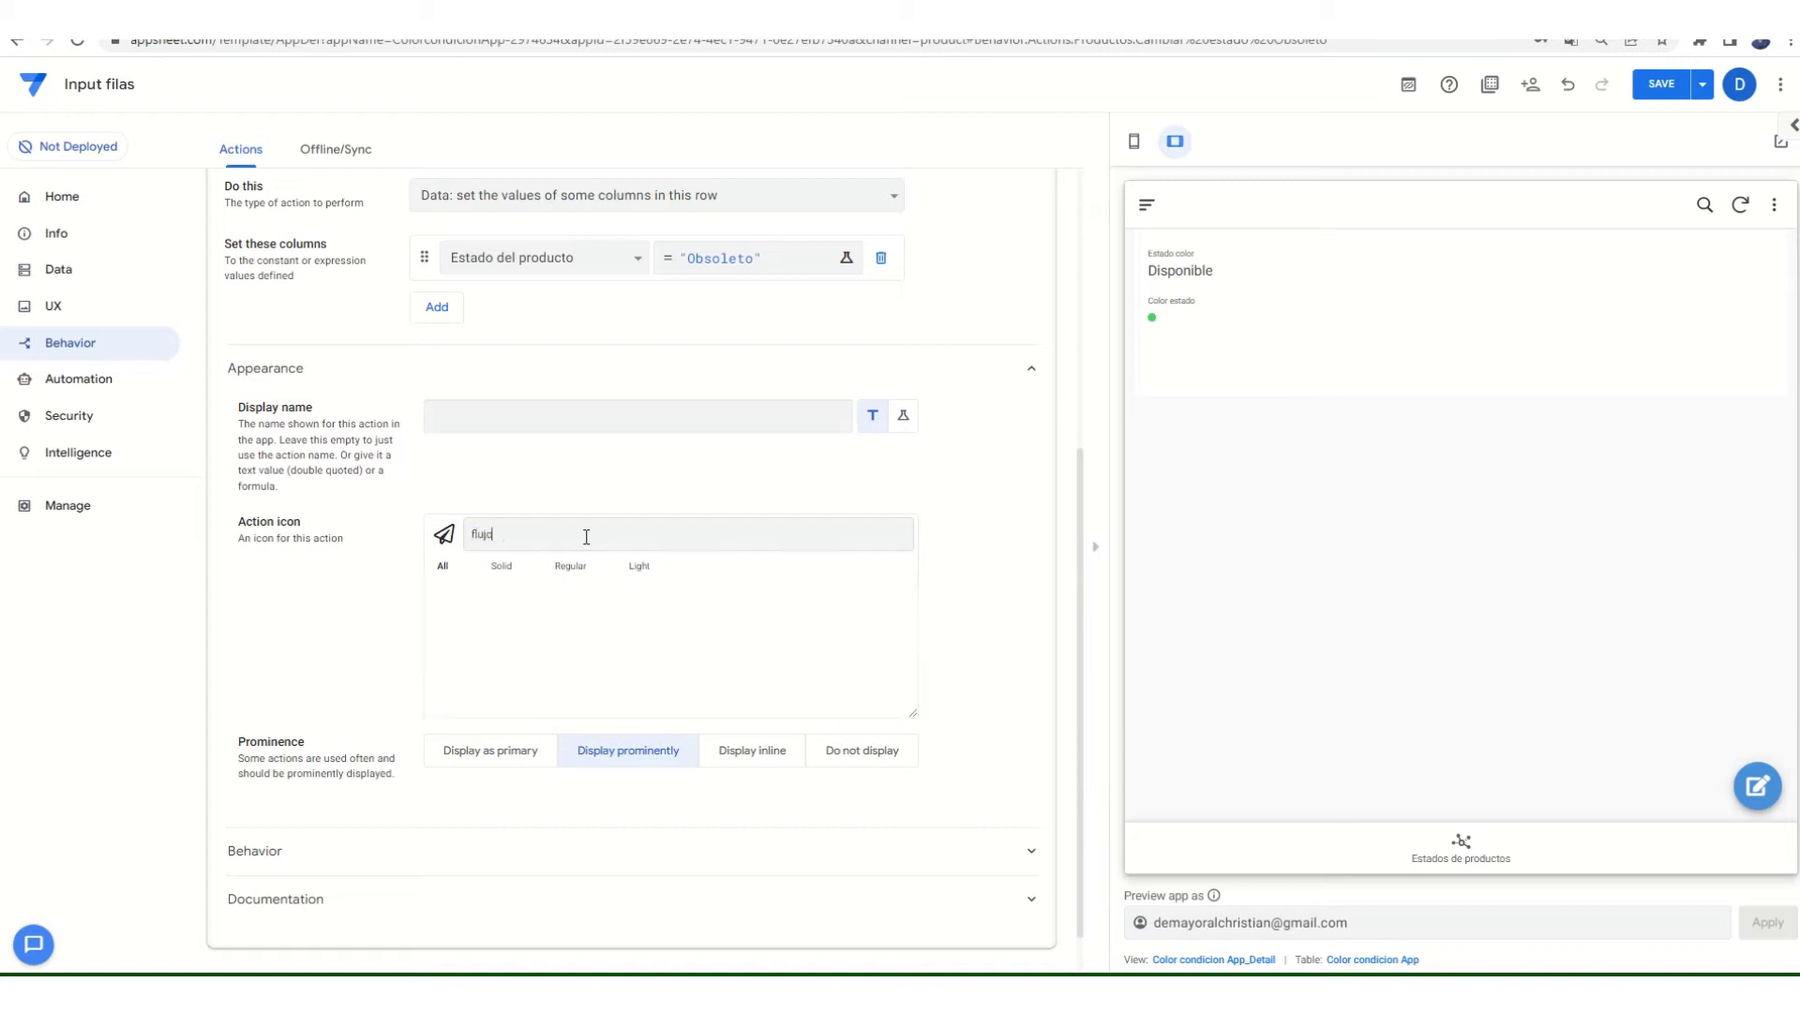
key("BackSpace")
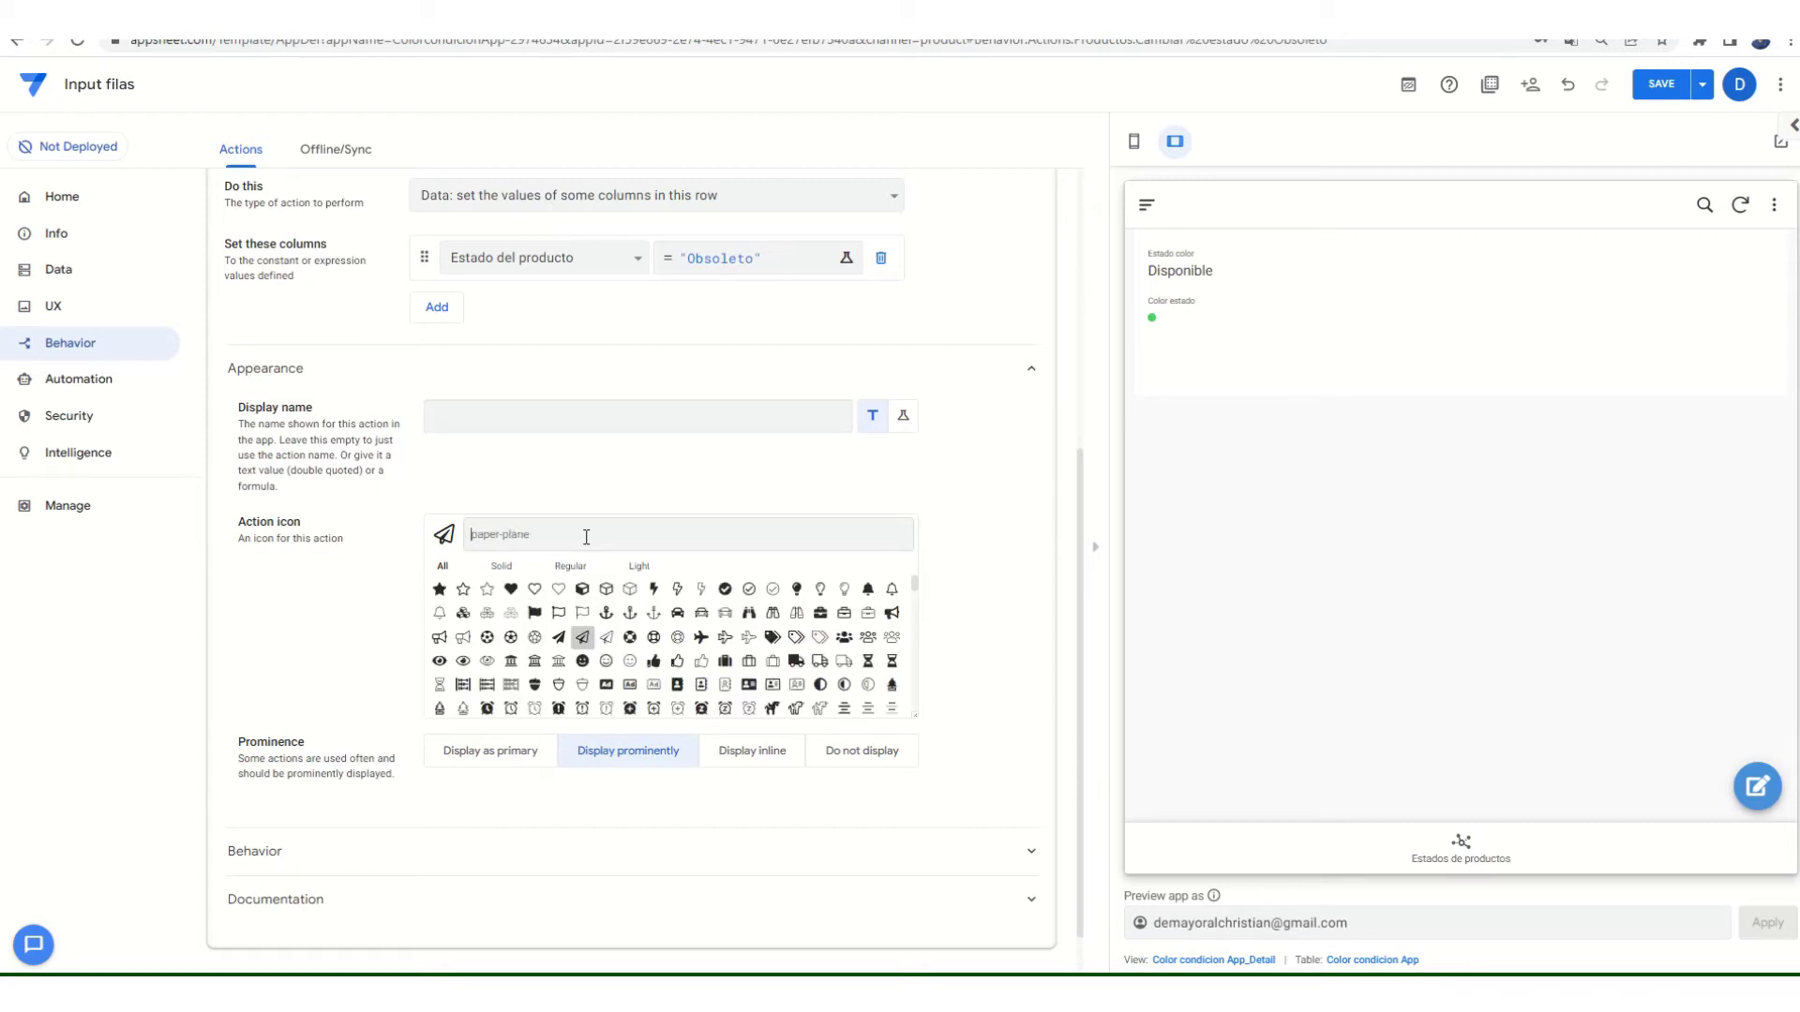
type("dash")
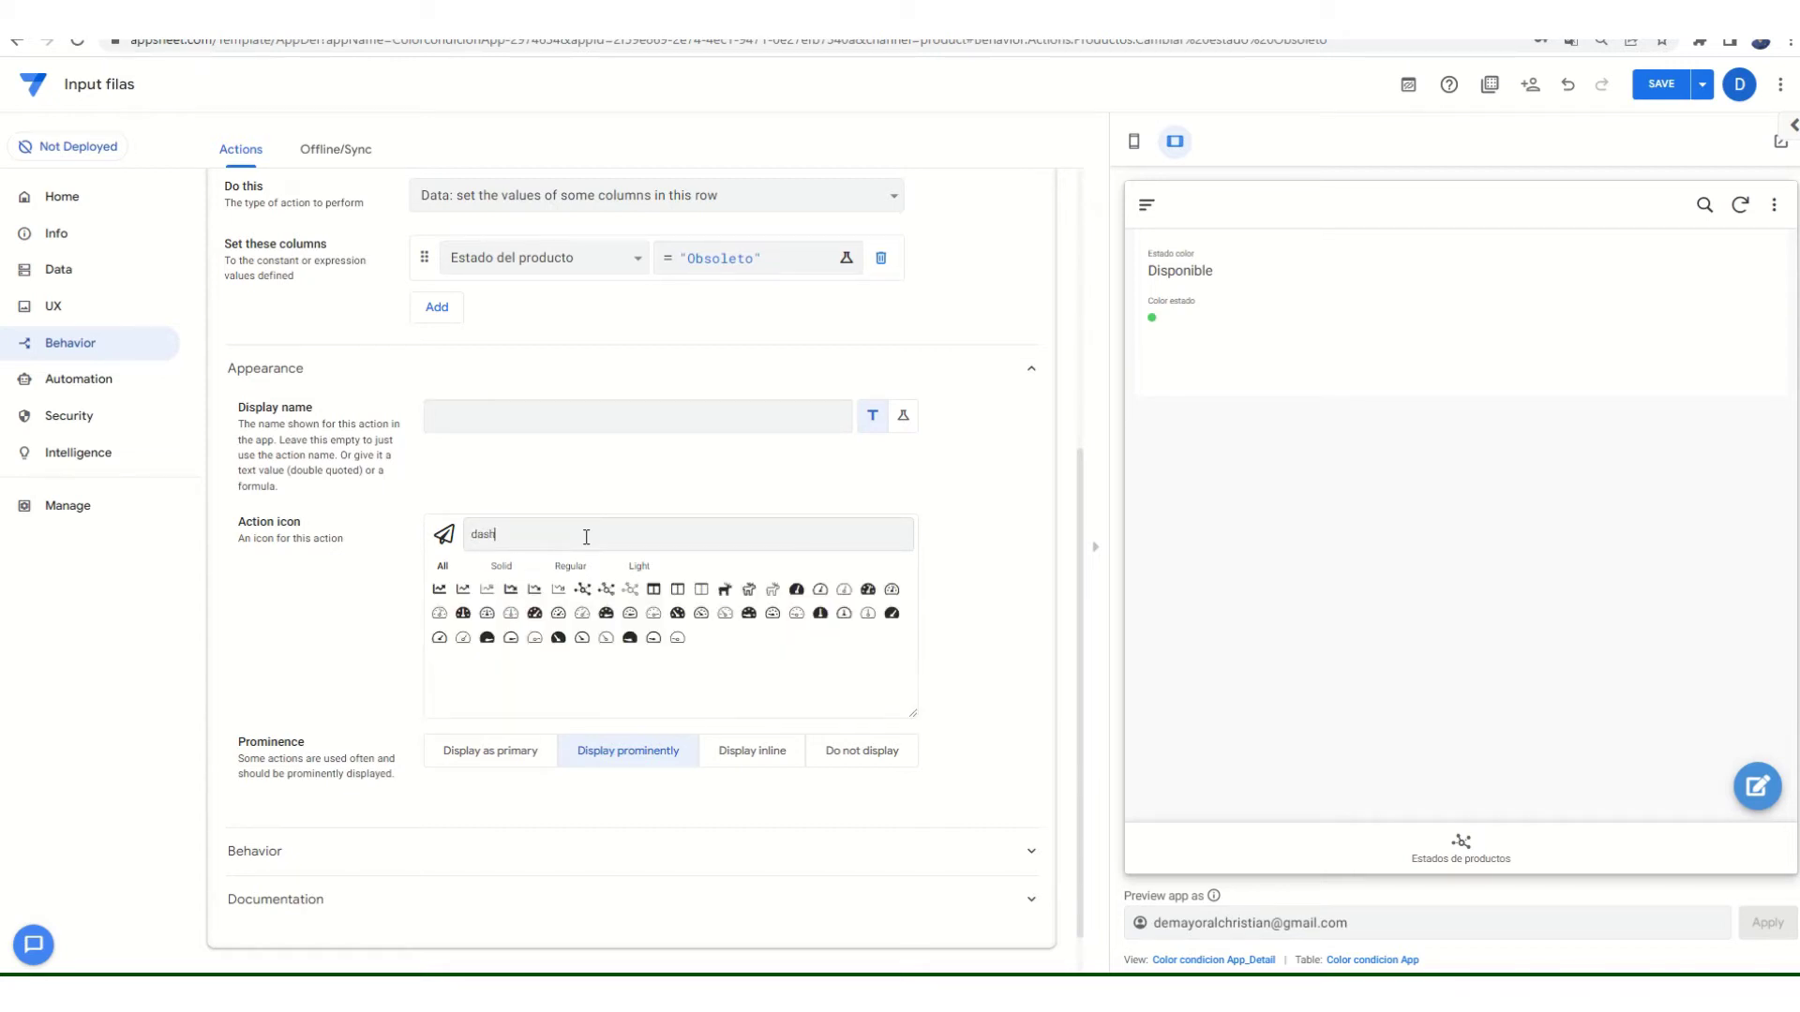
left_click(512, 591)
scroll(949, 464, "up", 5)
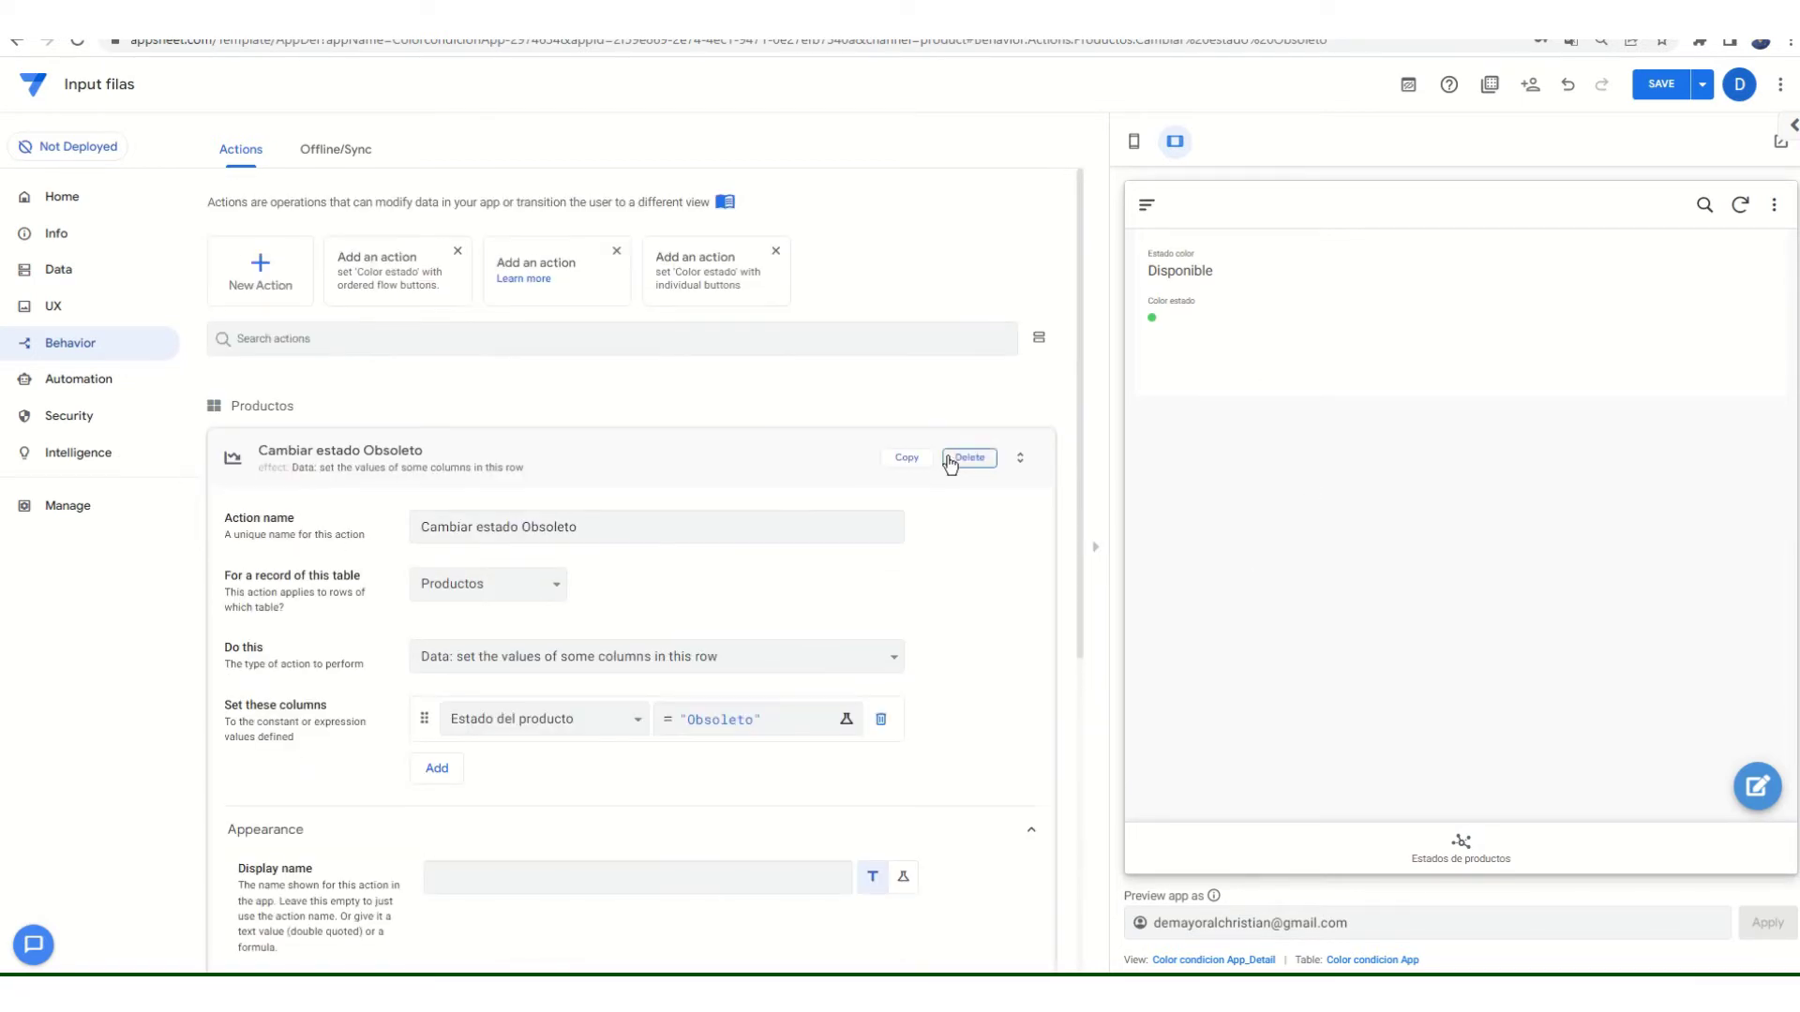
- Open the Estados de productos dashboard in the app preview and examine the action's icon on the Productos rows
left_click(1447, 839)
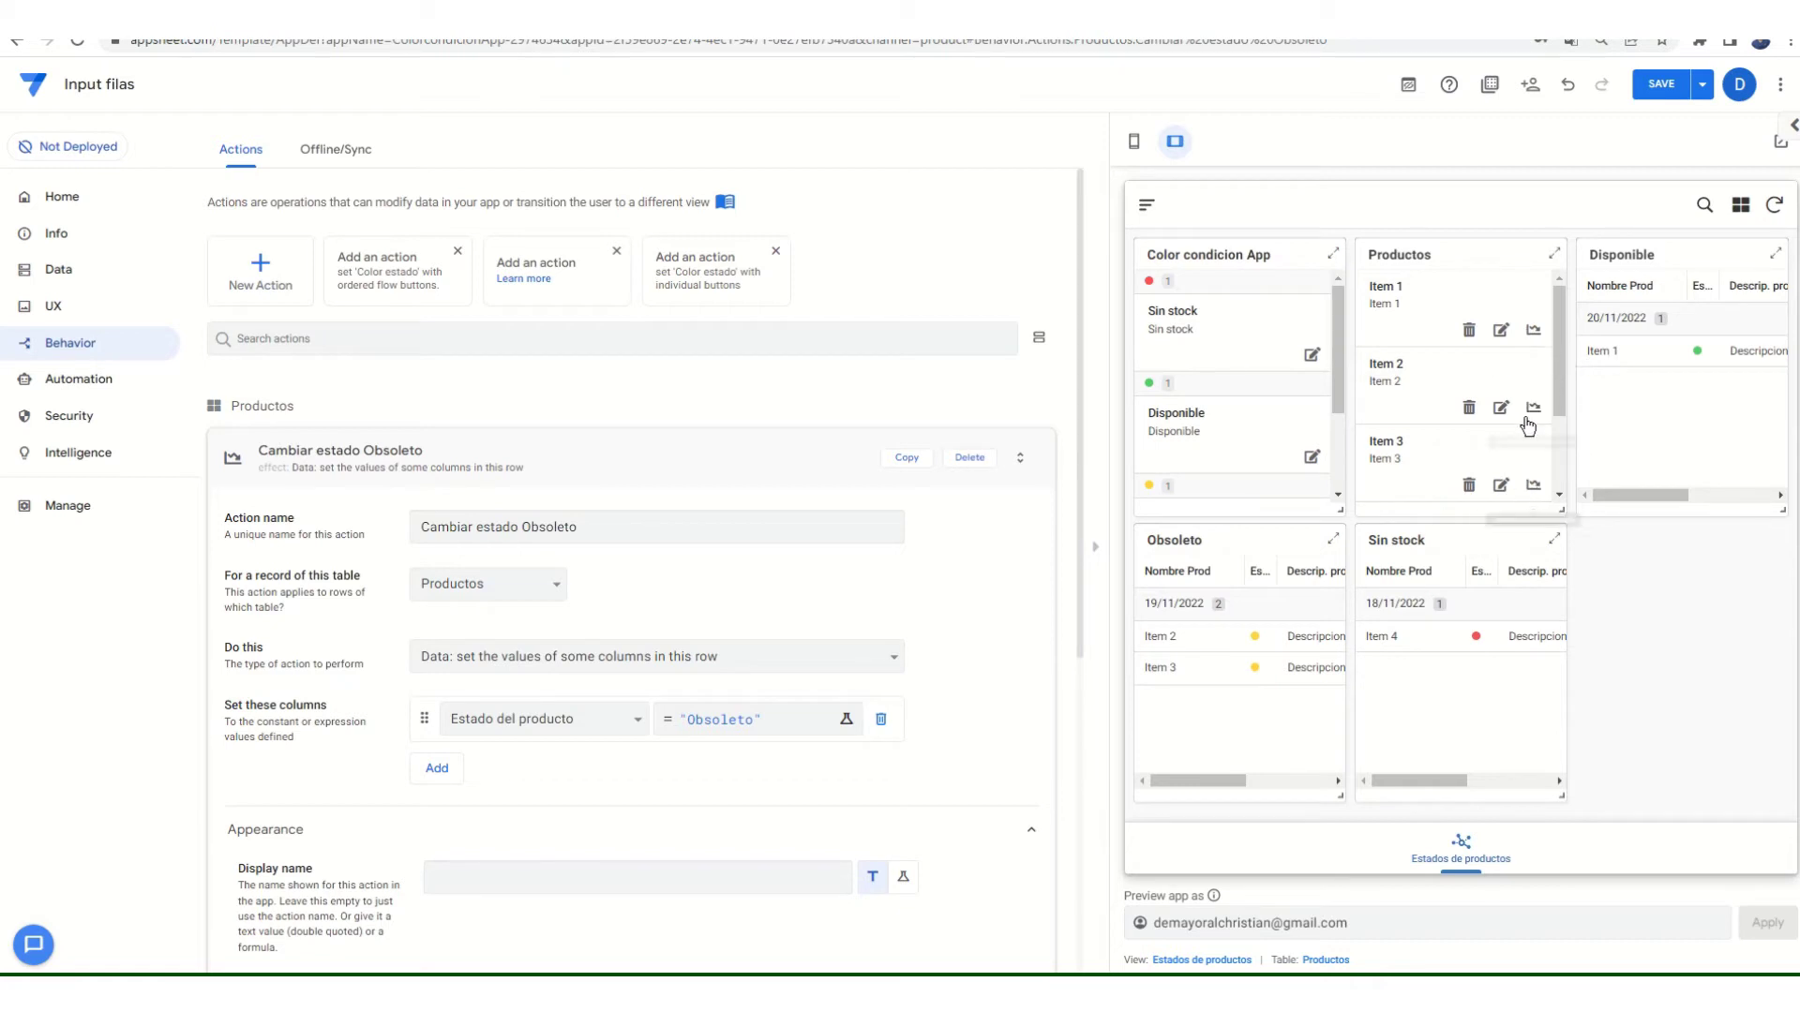
scroll(852, 598, "down", 2)
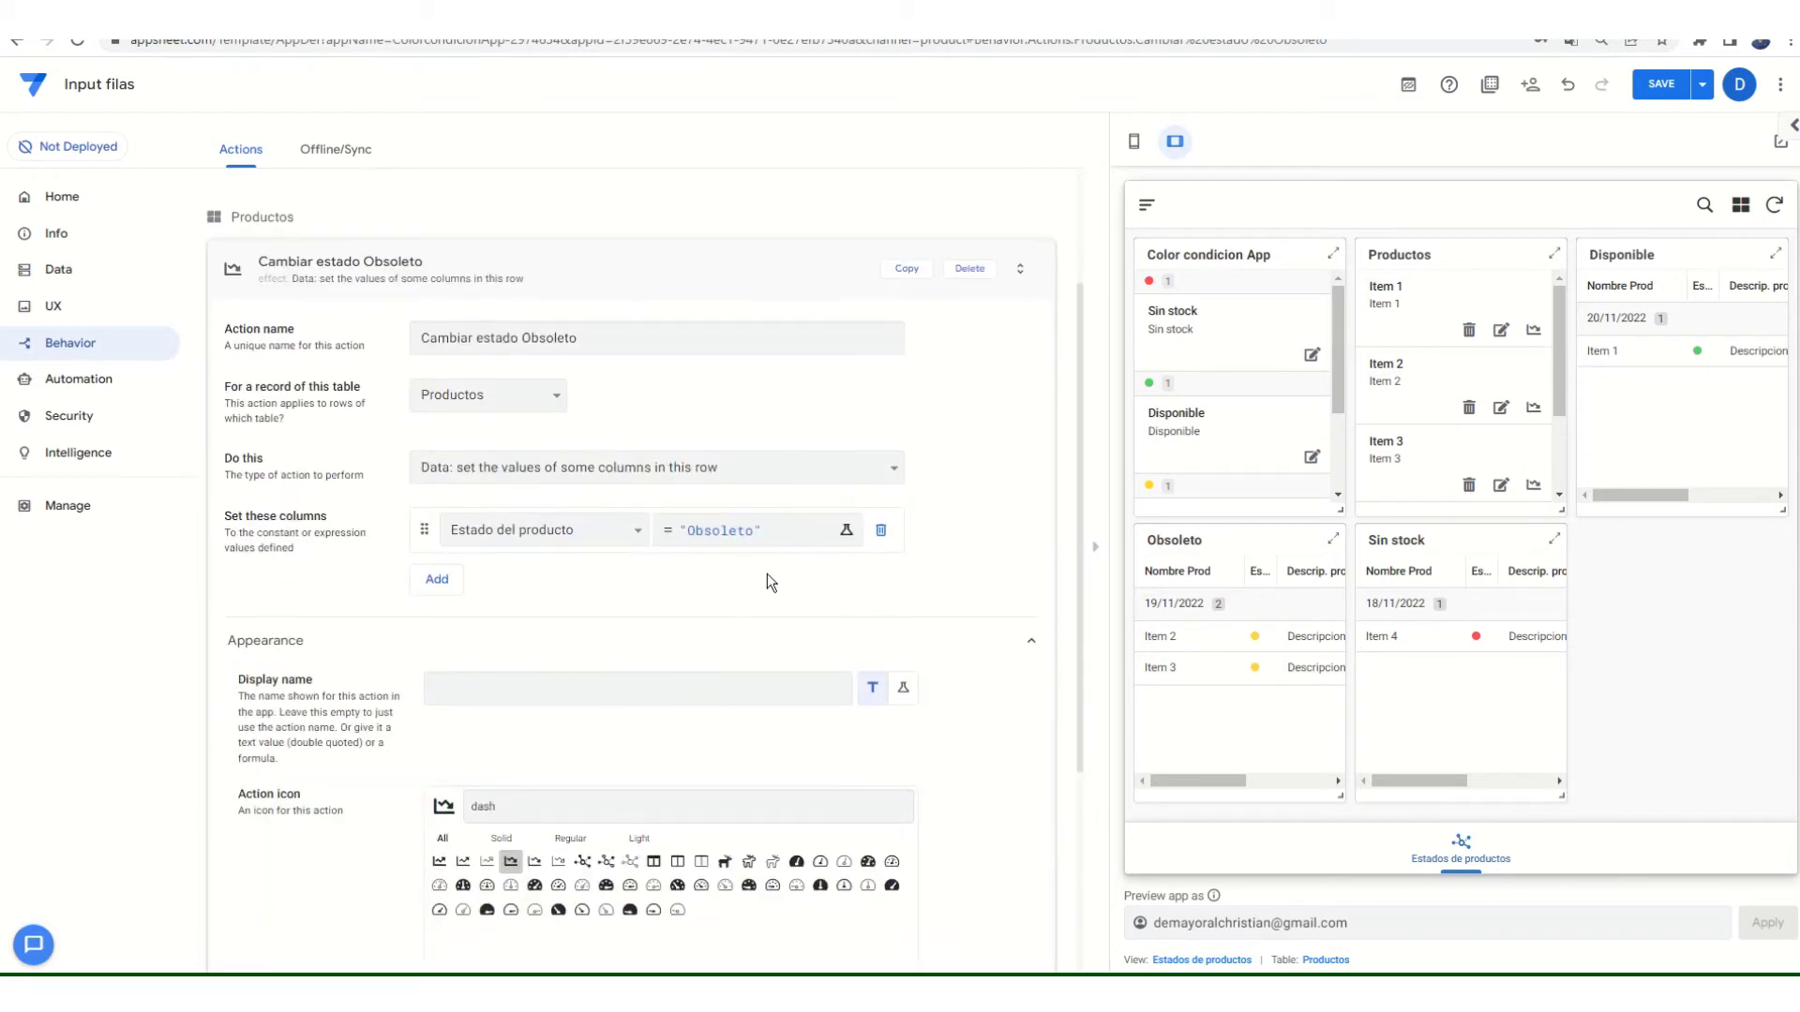
scroll(945, 589, "up", 2)
- Duplicate the Cambiar estado Obsoleto action and rename the copy as Cambiar estado Disponible
left_click(916, 465)
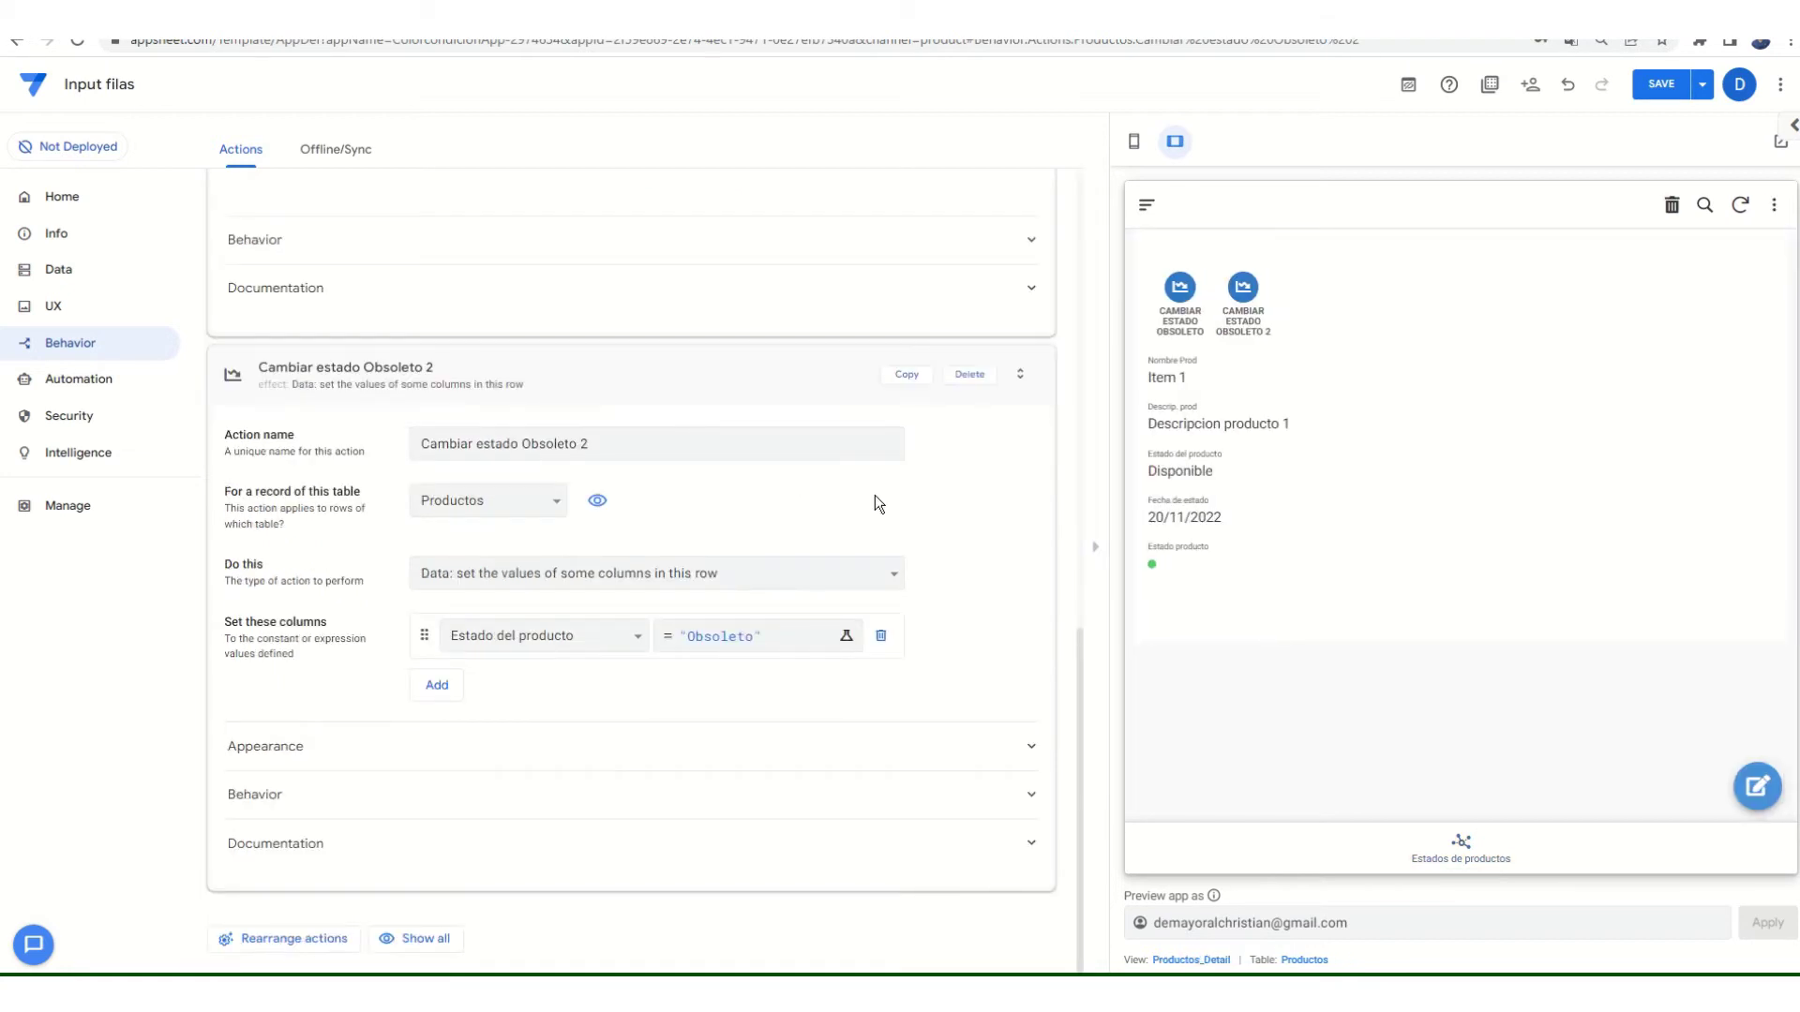
scroll(877, 505, "up", 3)
left_click(598, 728)
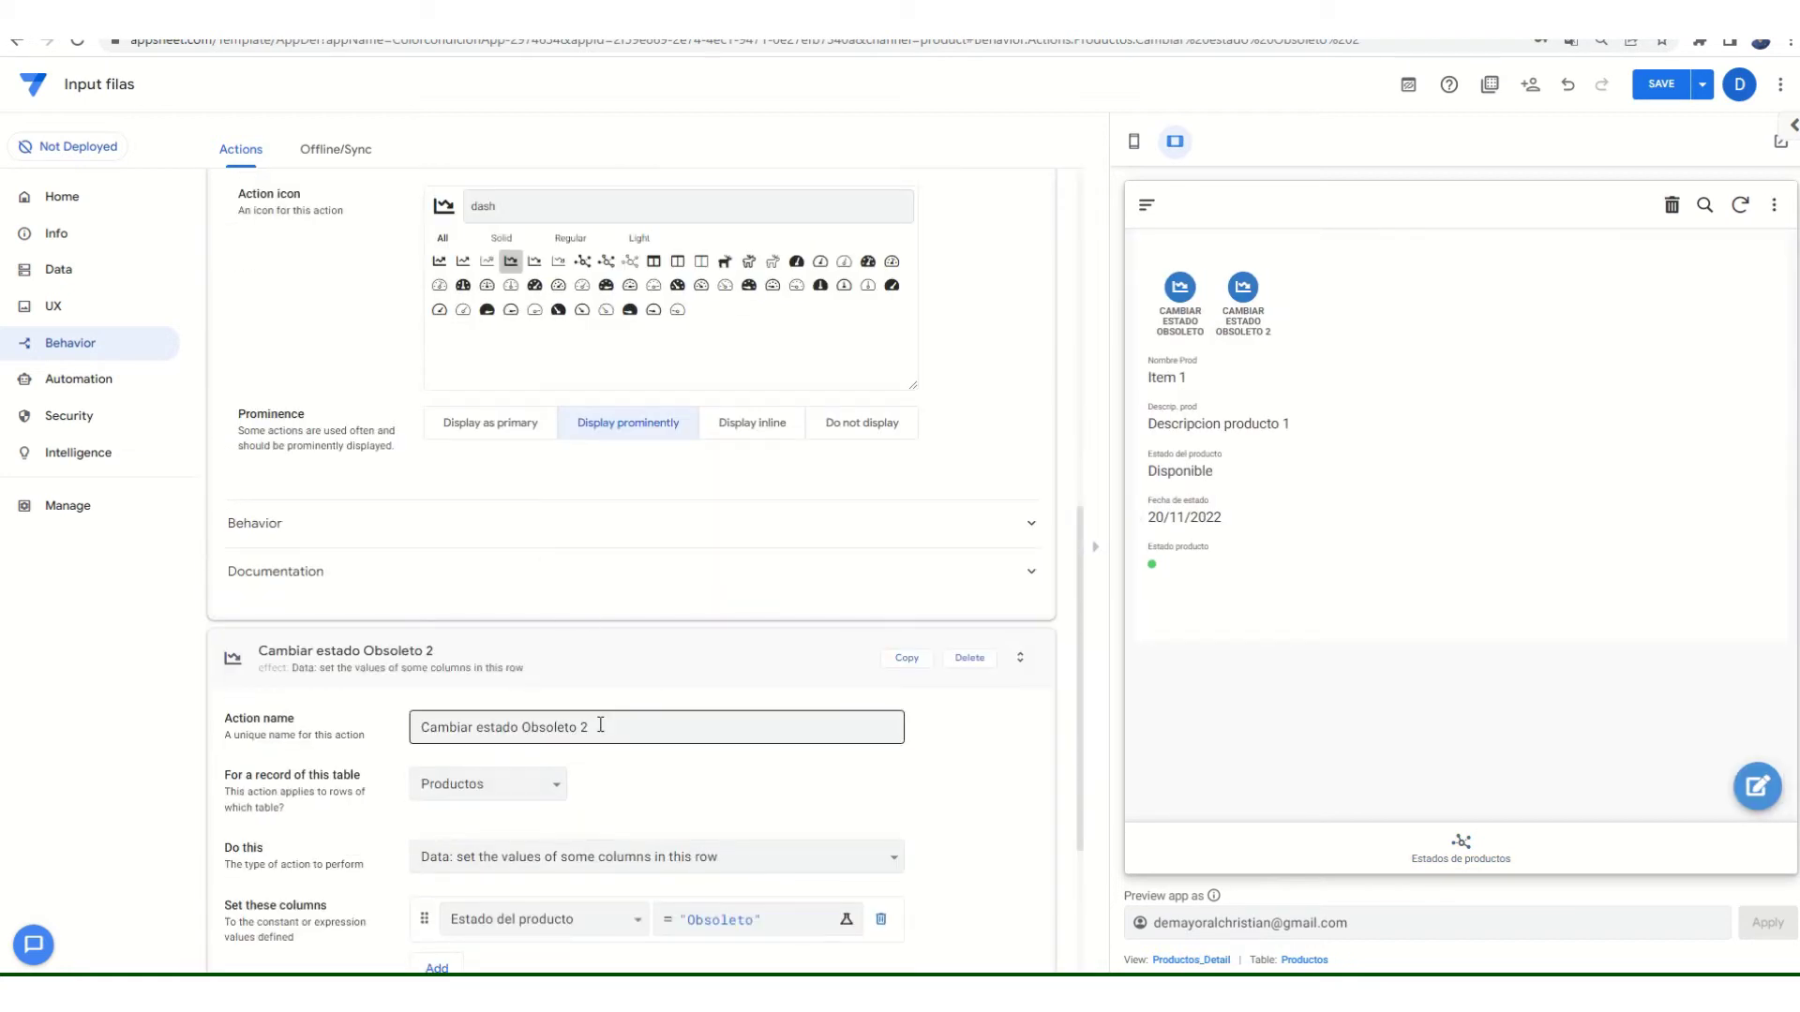
left_click_drag(595, 727, 527, 736)
type("Disponi")
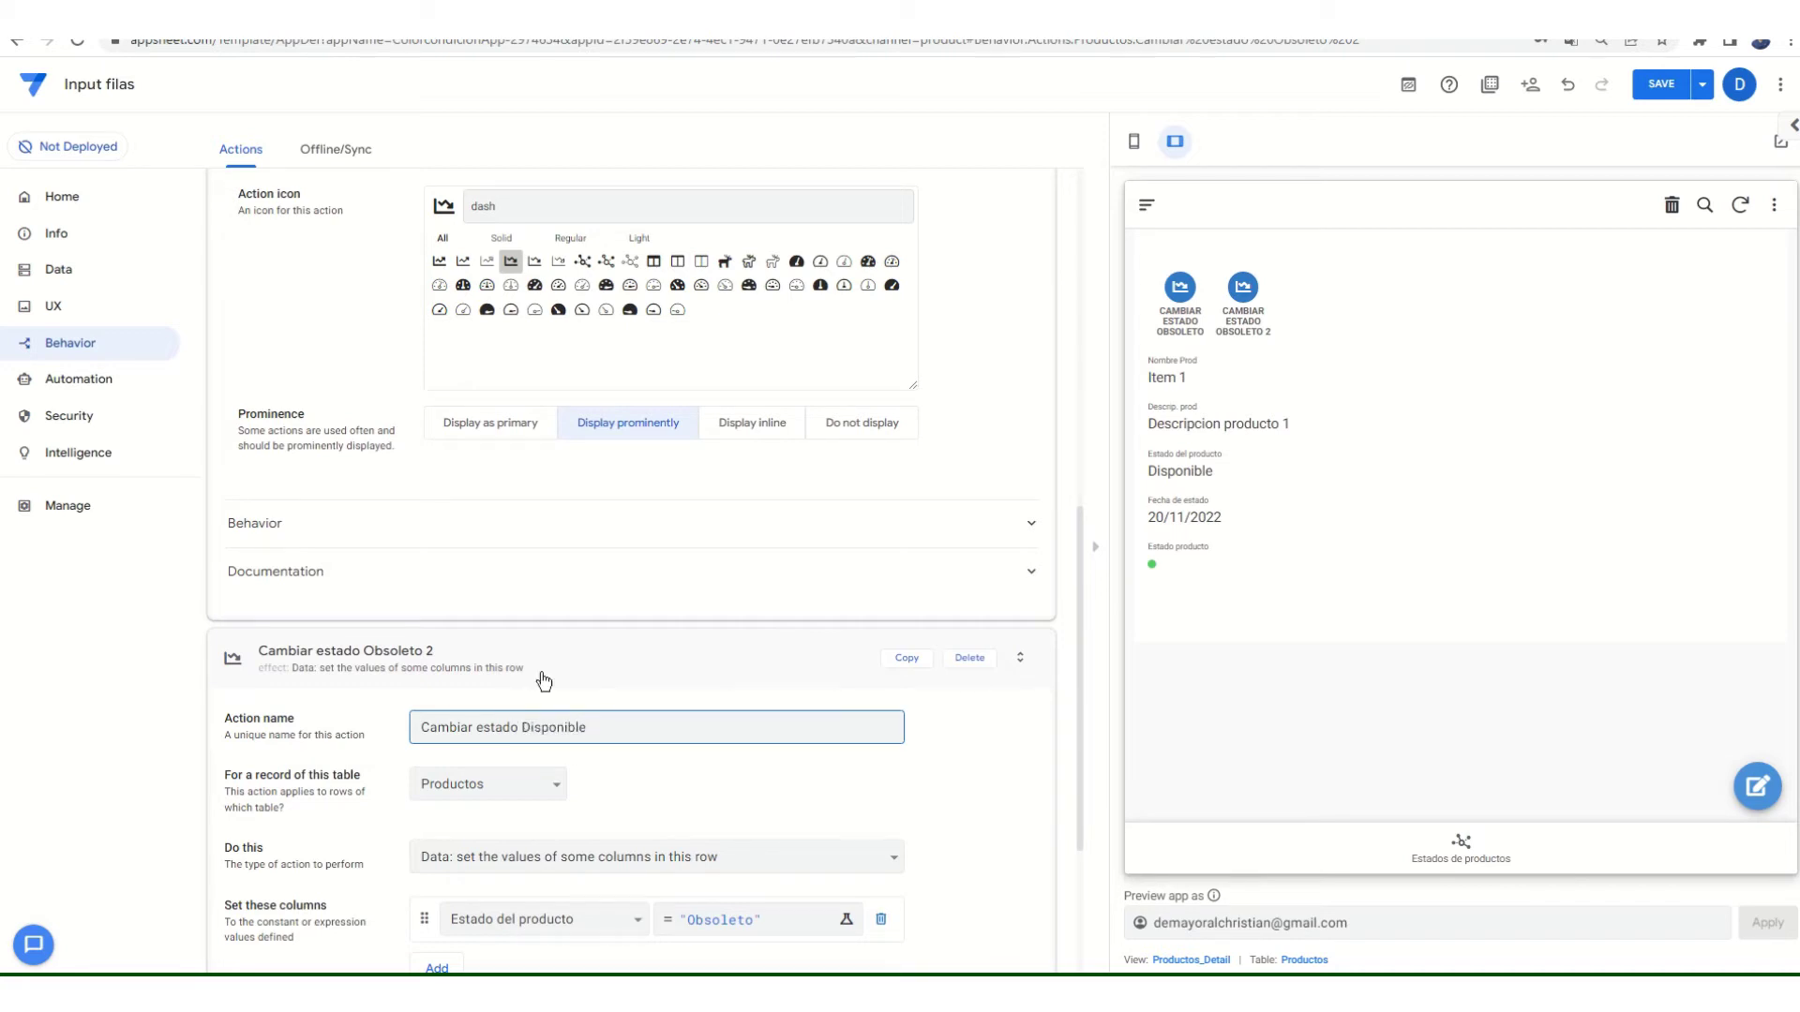
- Set the Estado del producto value in the Cambiar estado Disponible action to the expression "Disponible" and save the expression
scroll(581, 677, "down", 3)
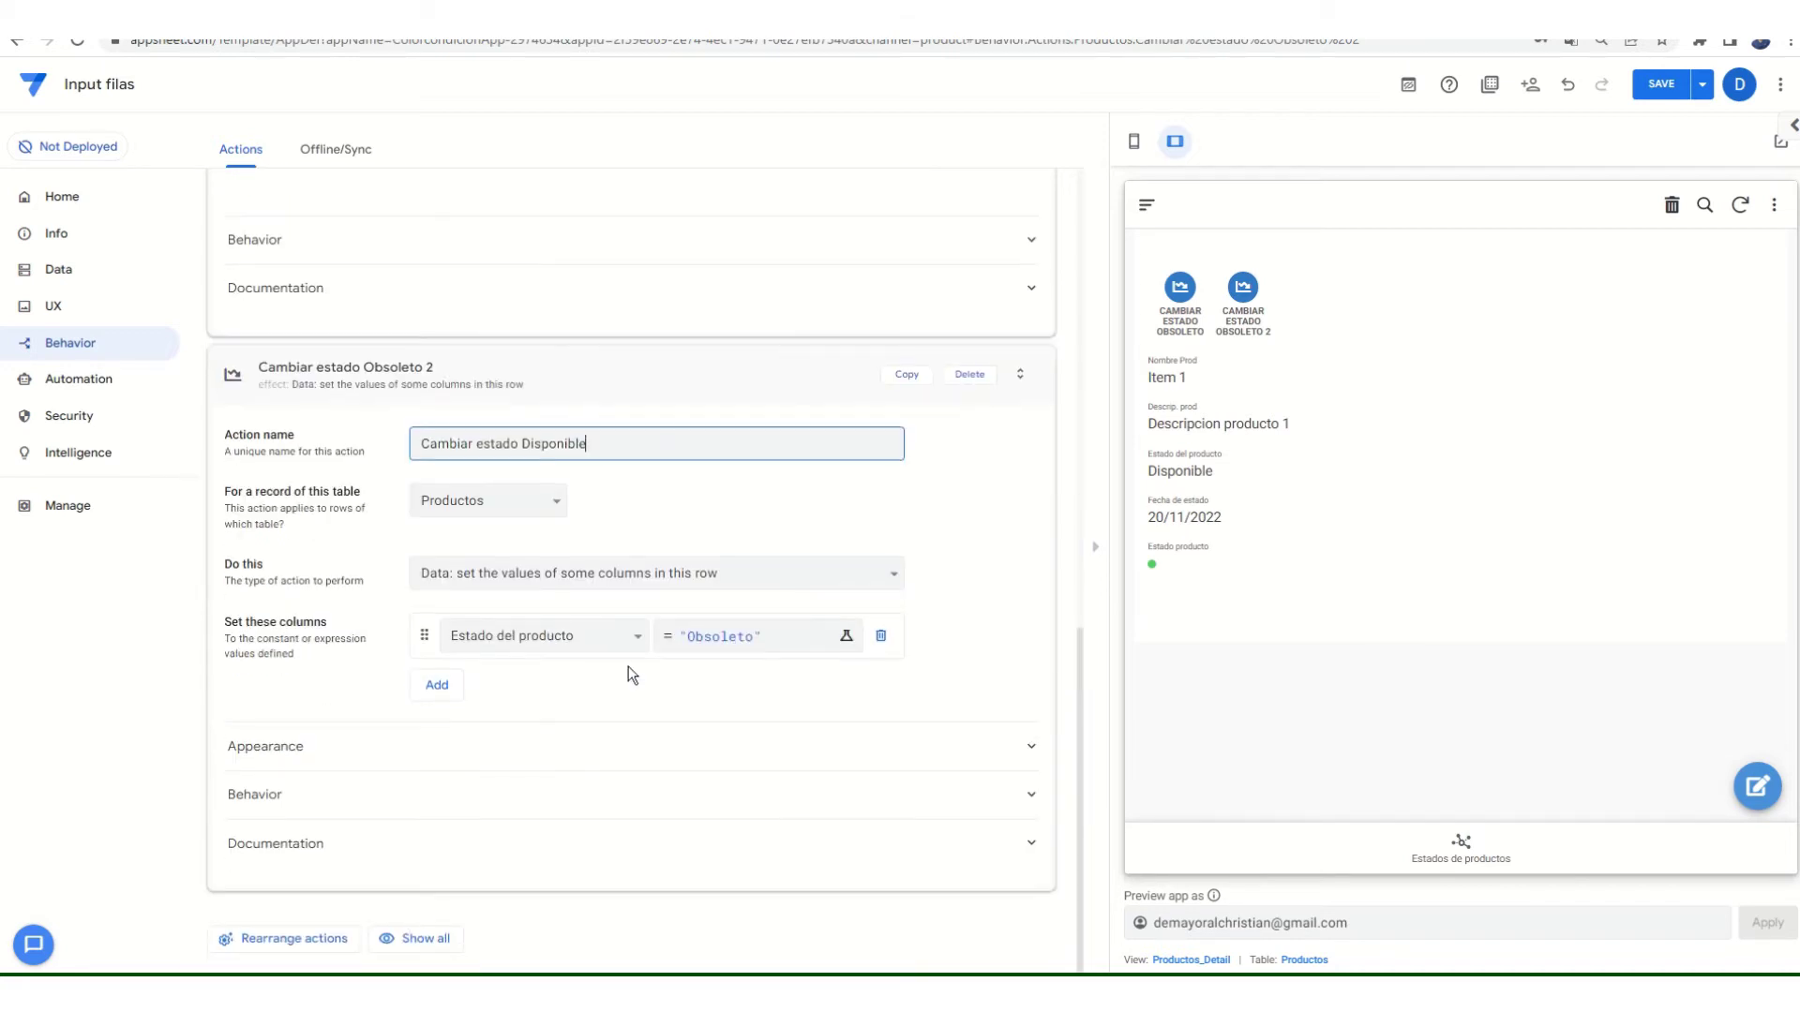
left_click(764, 641)
double_click(563, 210)
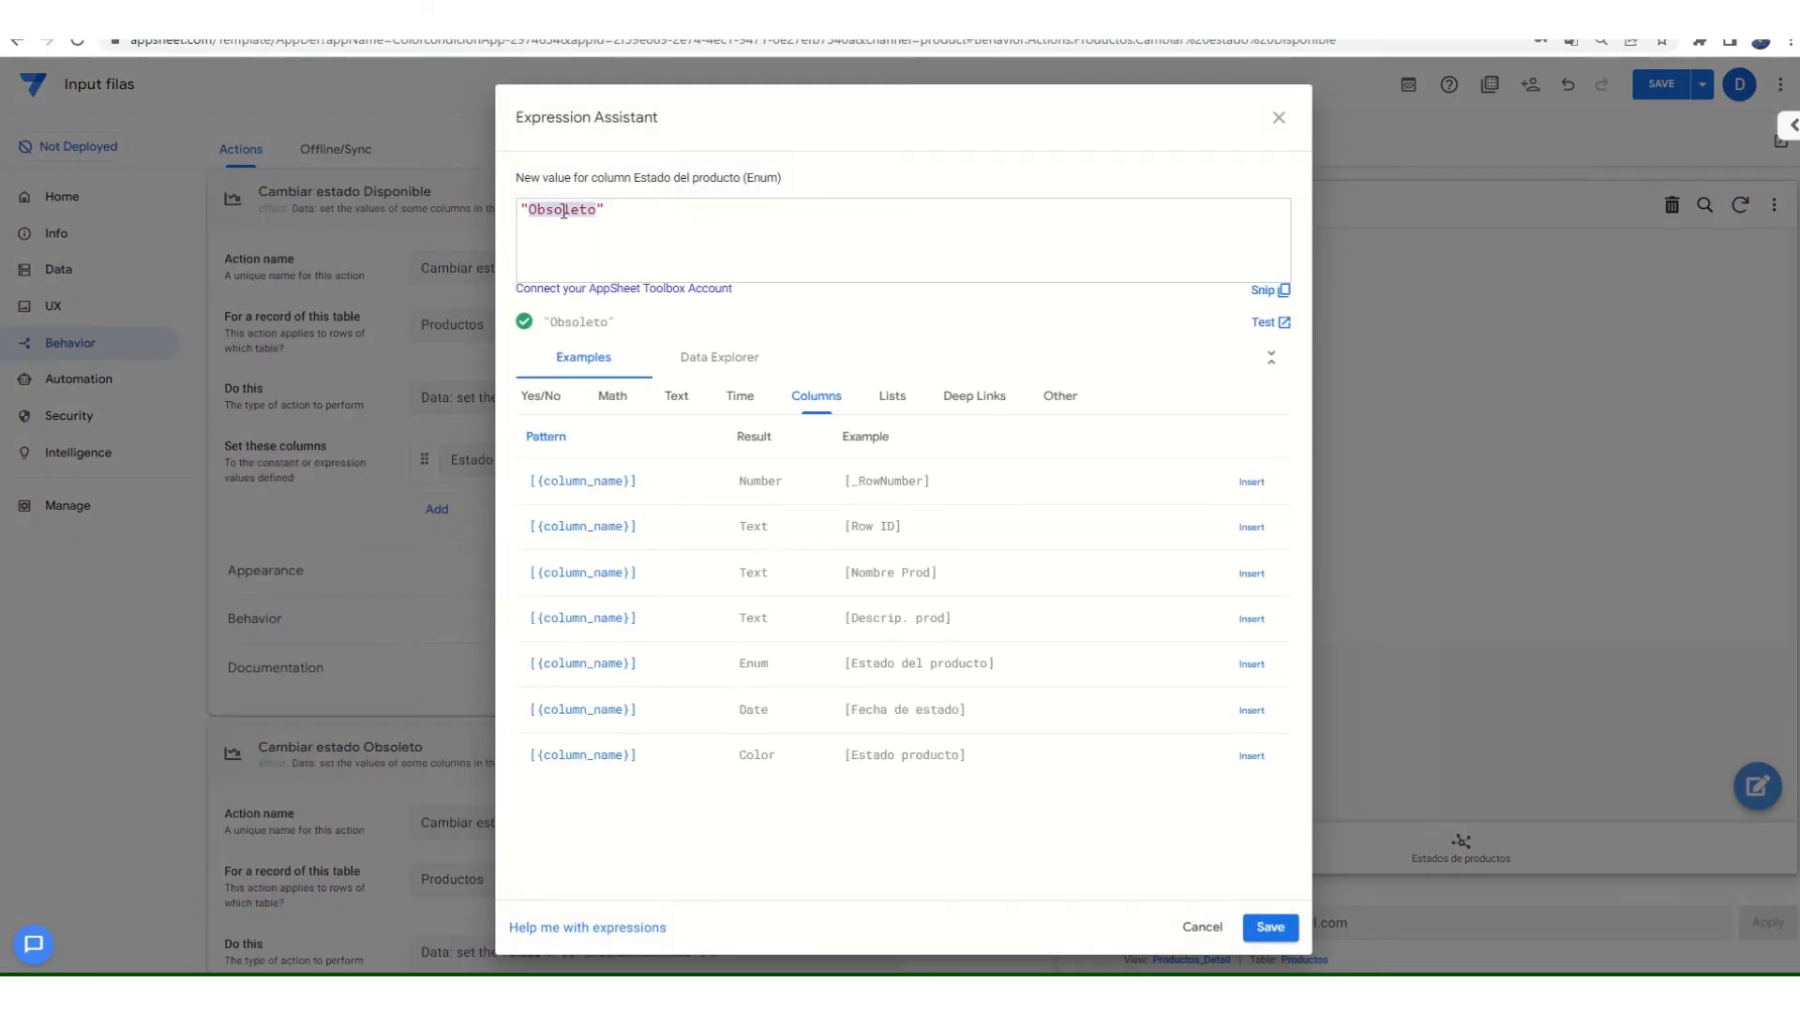
type("Disponible")
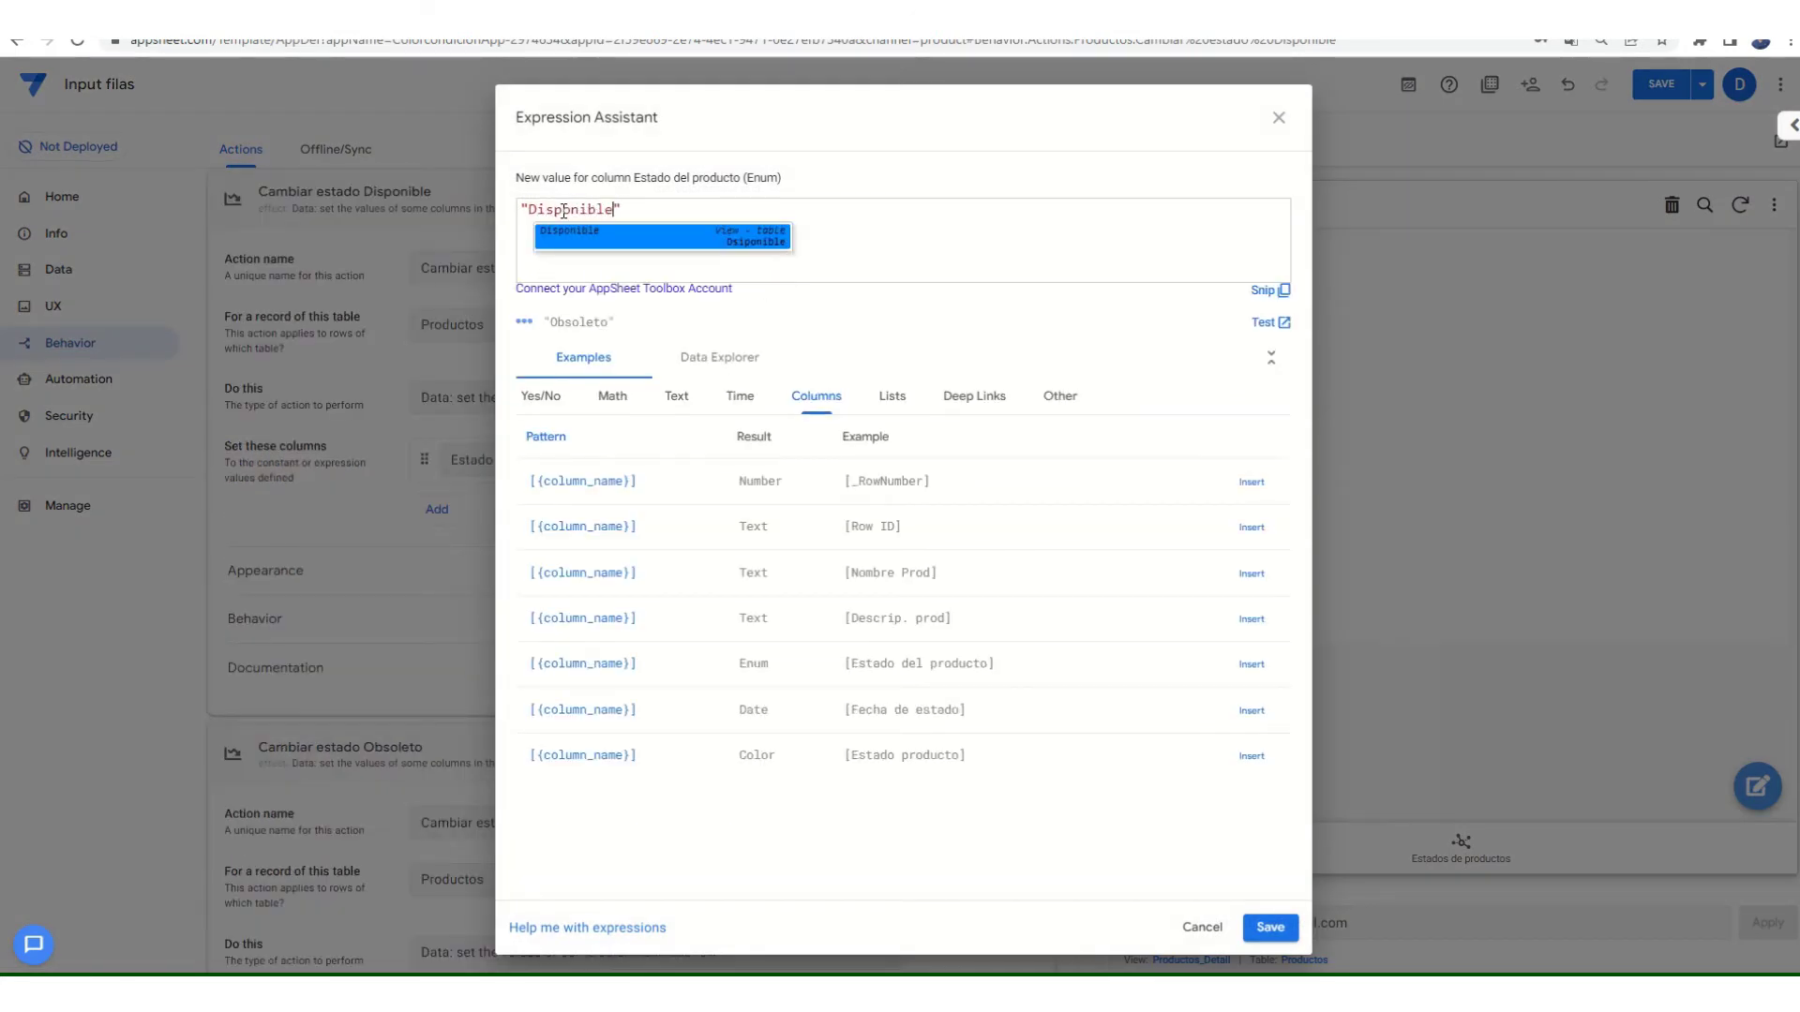
left_click(1271, 927)
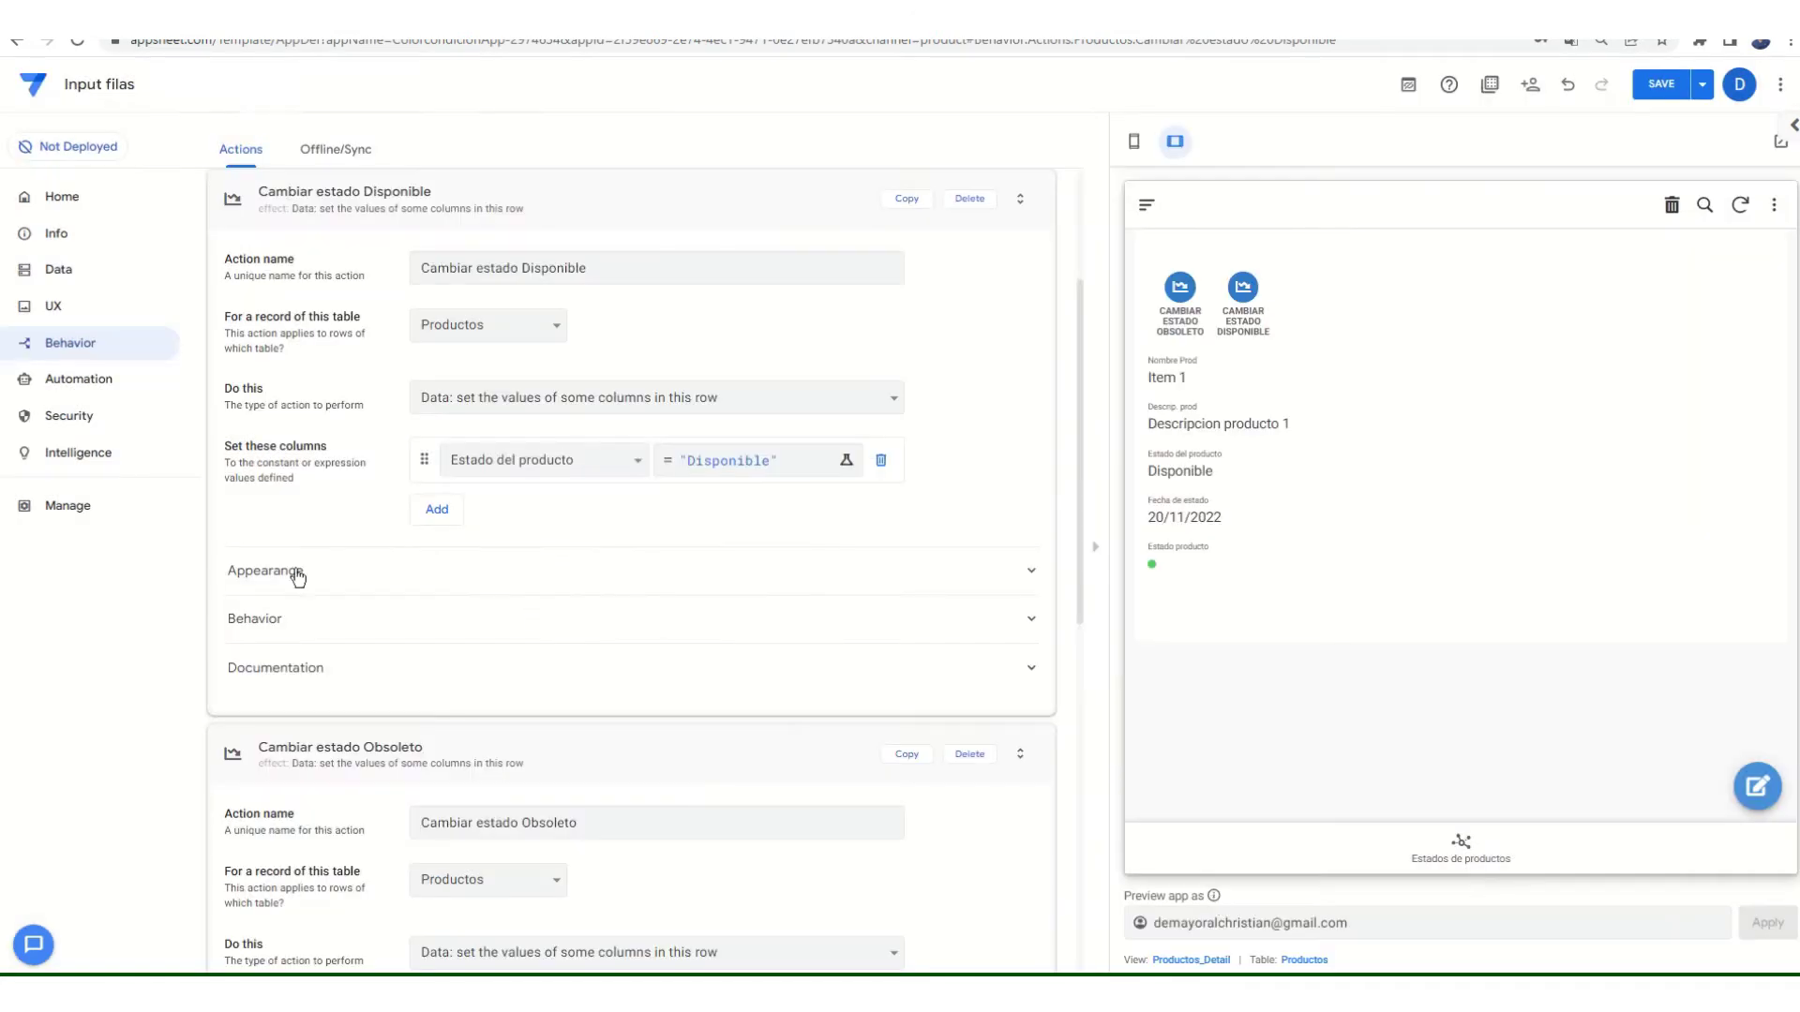
- Search the icons for "ok", assign the solid thumbs-up icon to the Cambiar estado Disponible action, and collapse its settings
left_click(294, 572)
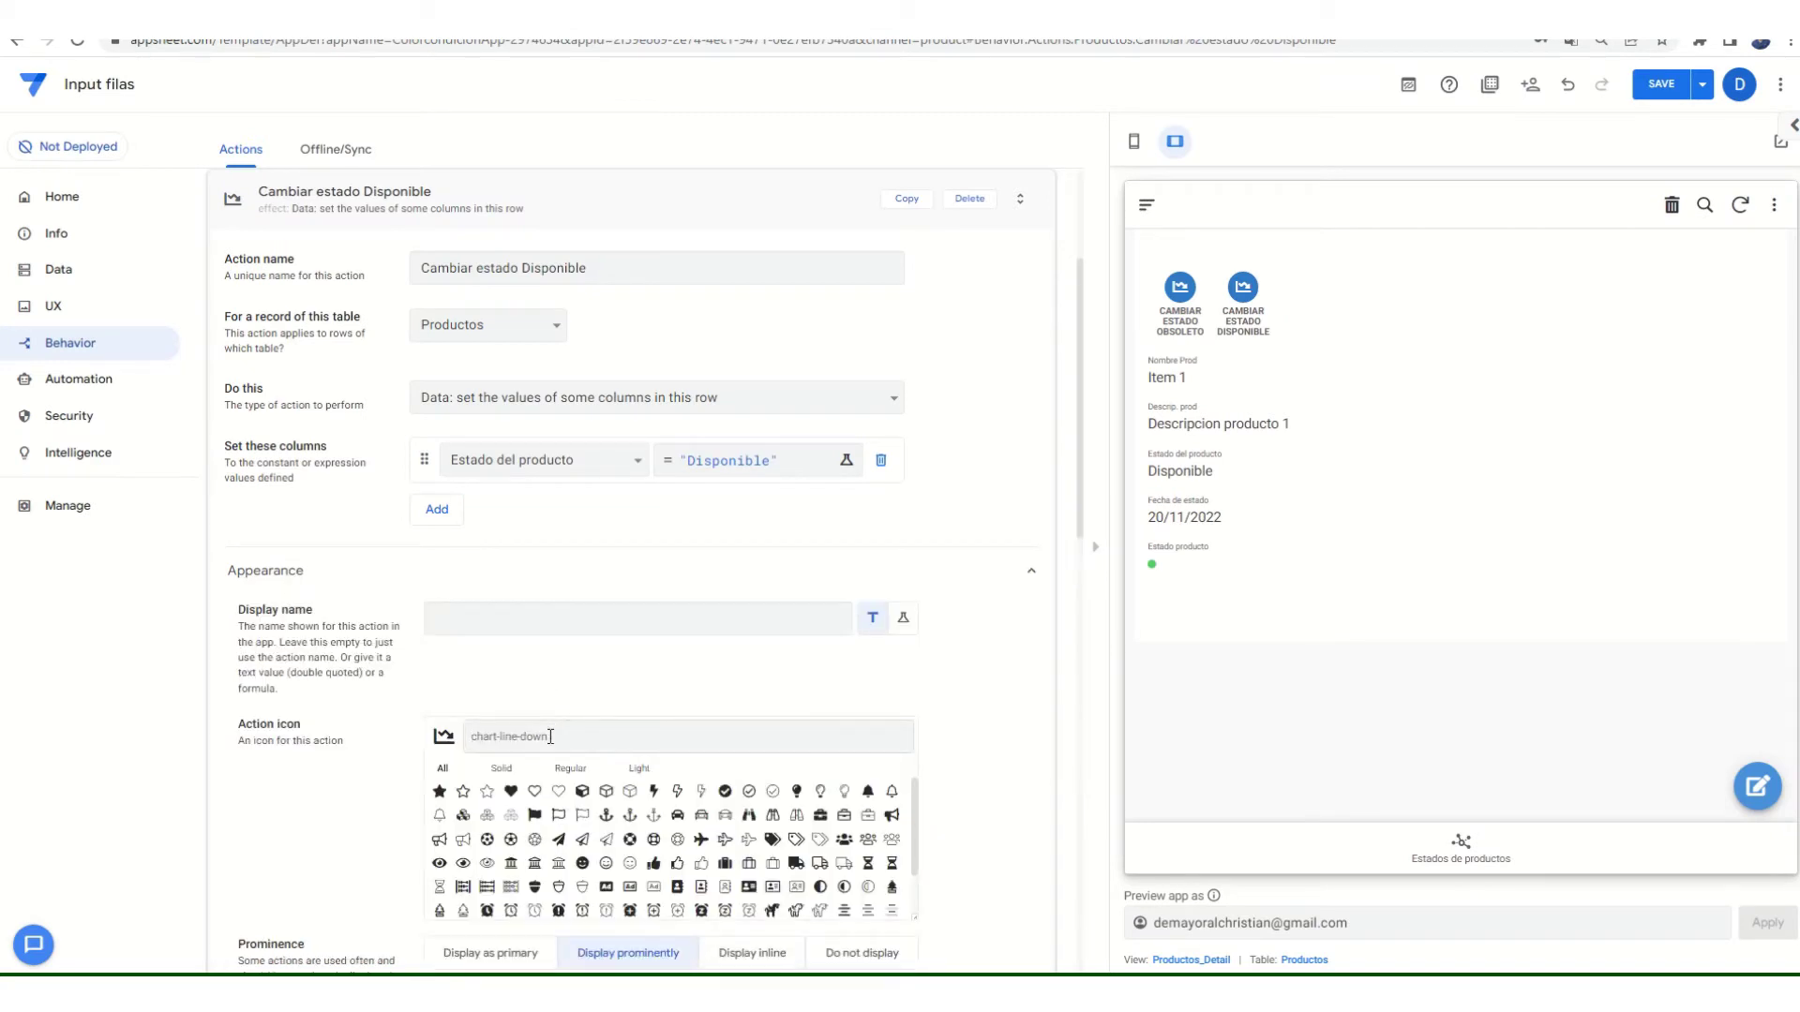
type("ok")
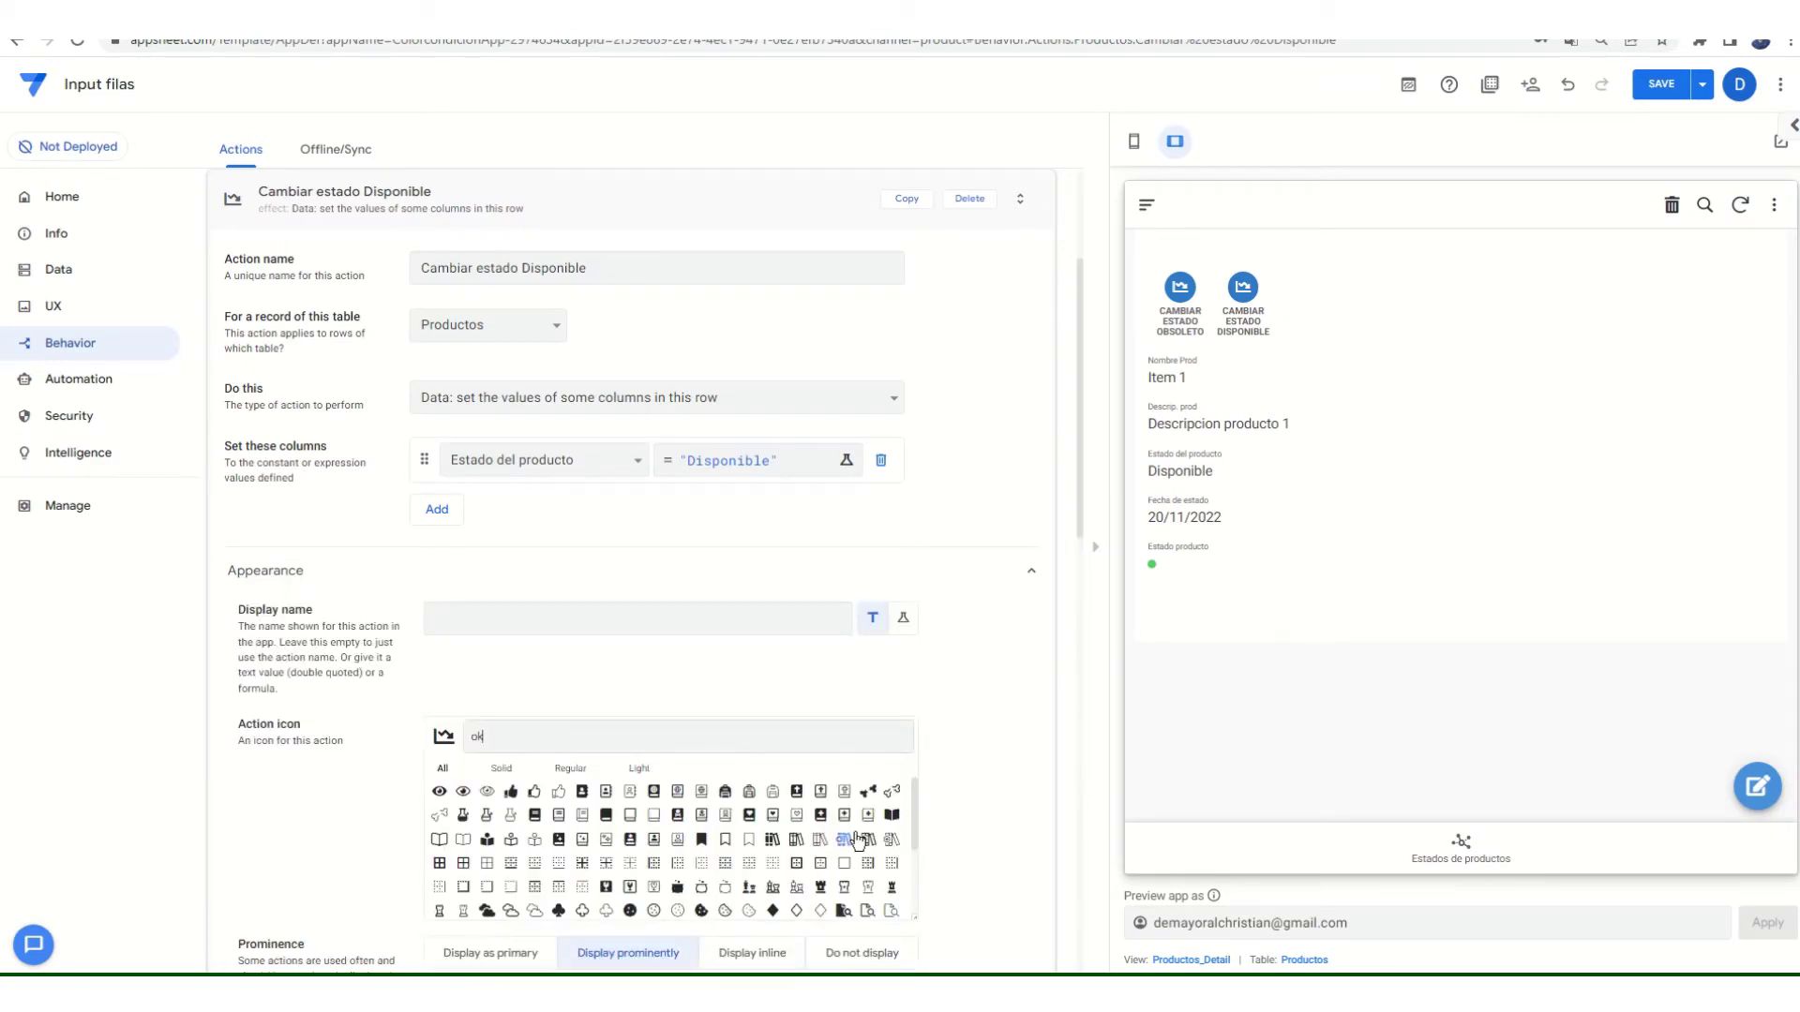
left_click_drag(913, 801, 913, 807)
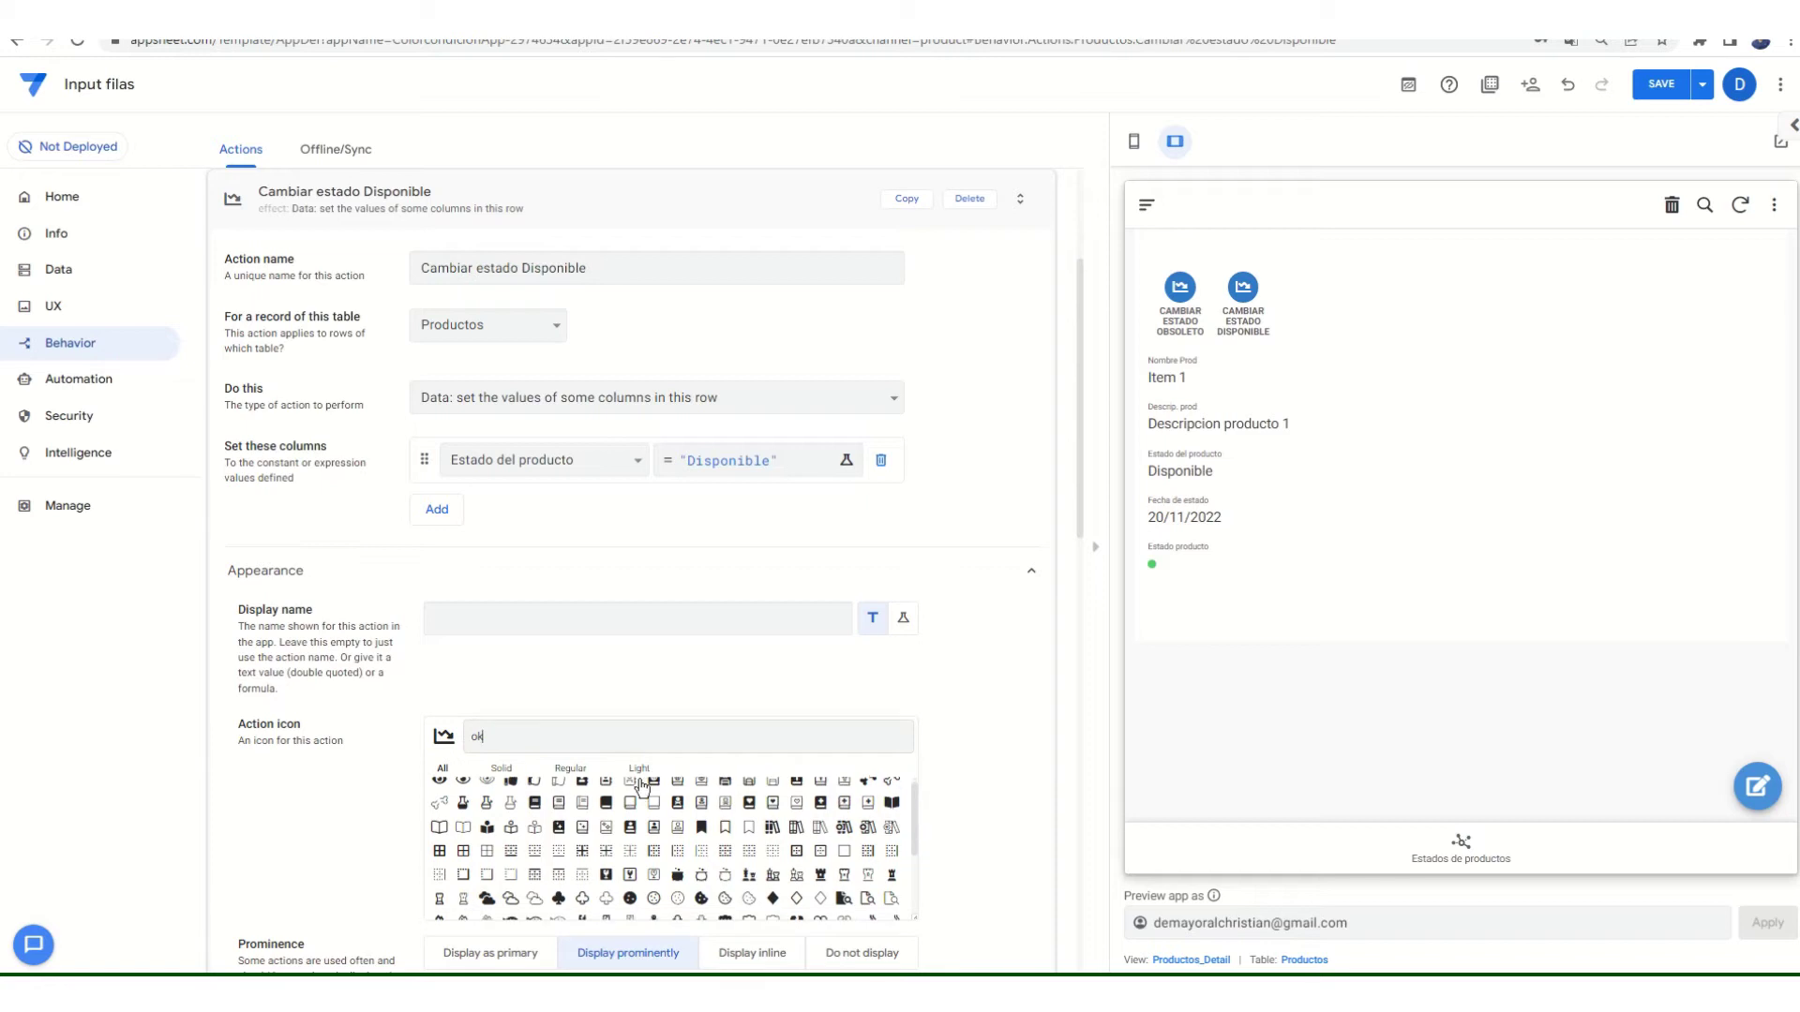
left_click(511, 787)
scroll(582, 667, "up", 3)
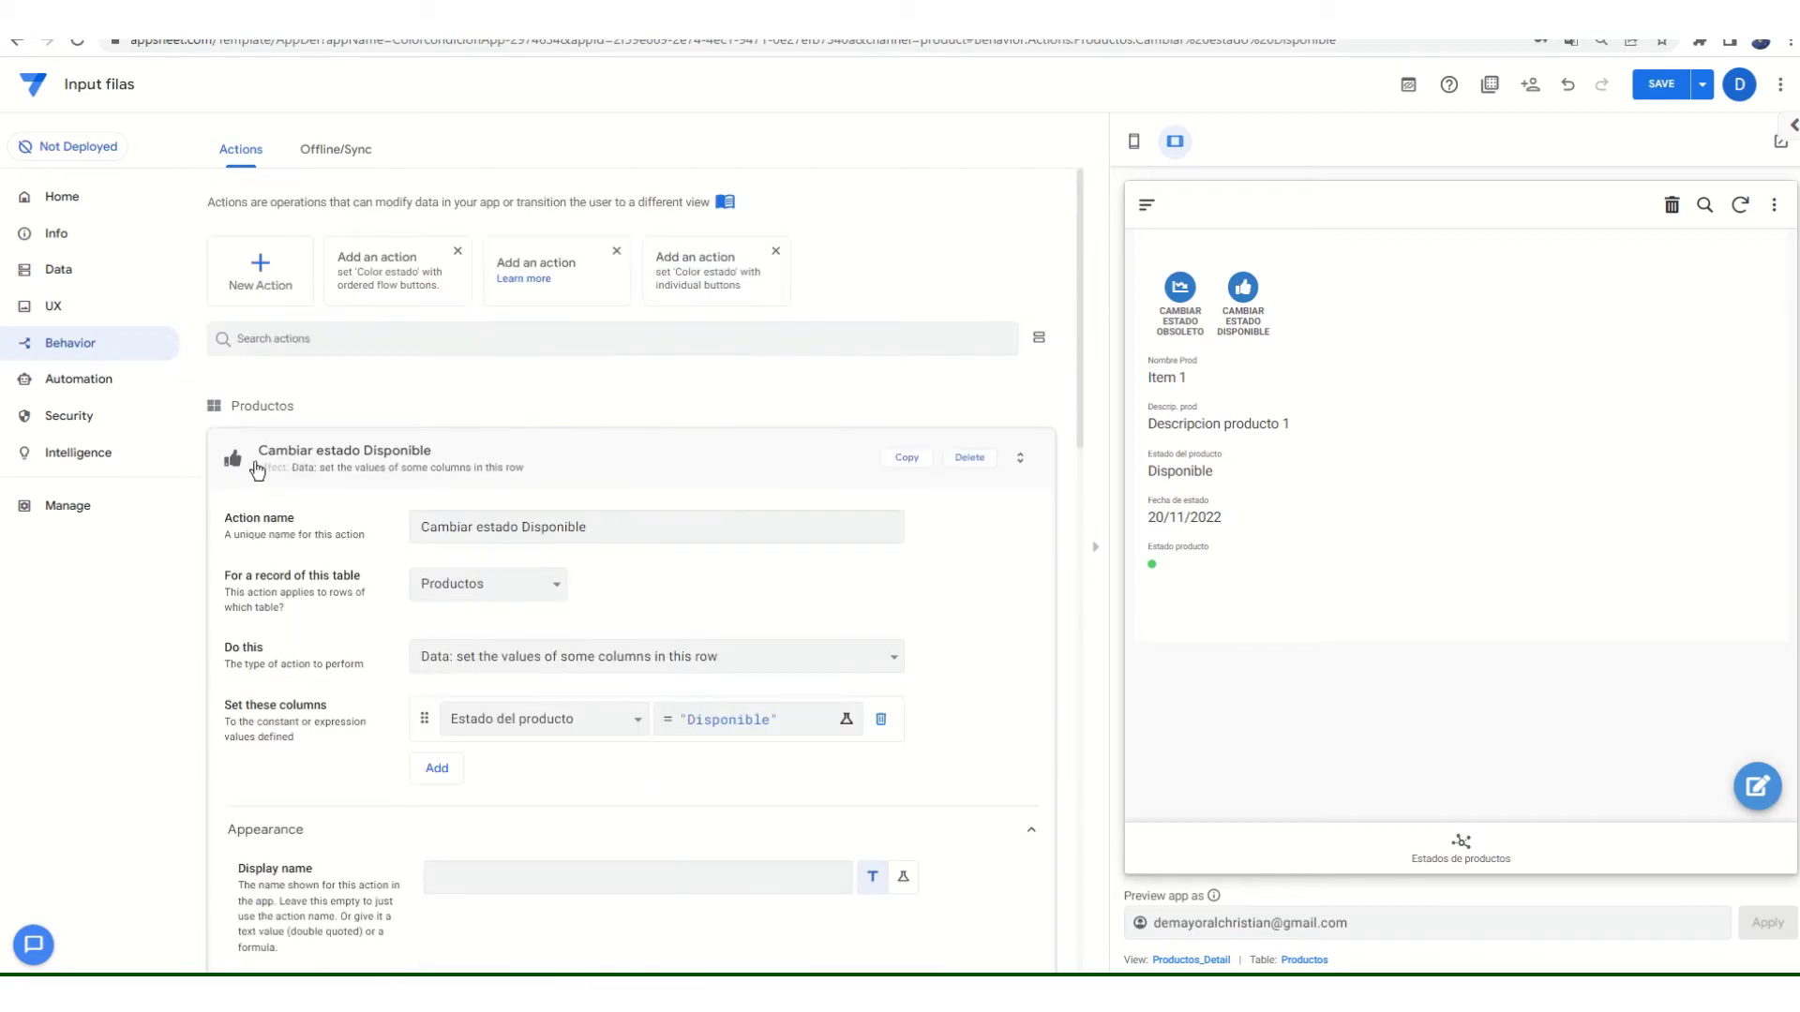
left_click(293, 468)
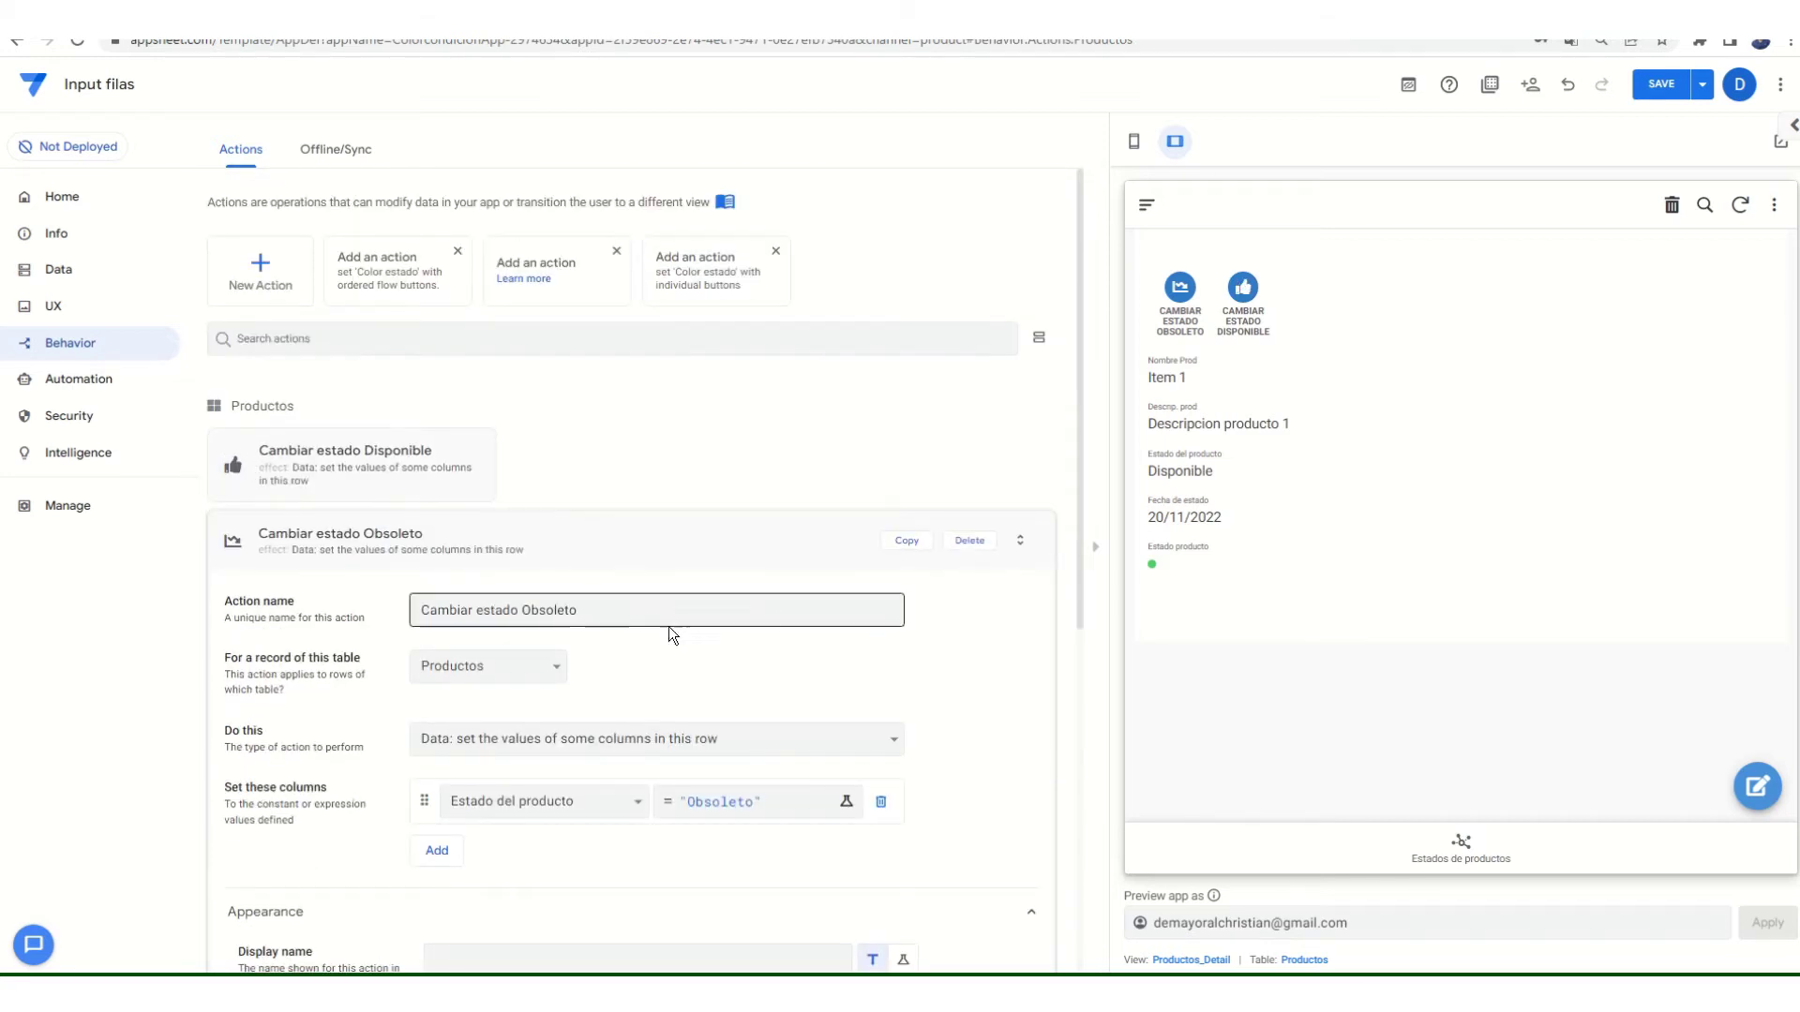
- Duplicate the Cambiar estado Obsoleto action and rename the copy as Cambiar estado sin stock
left_click(906, 542)
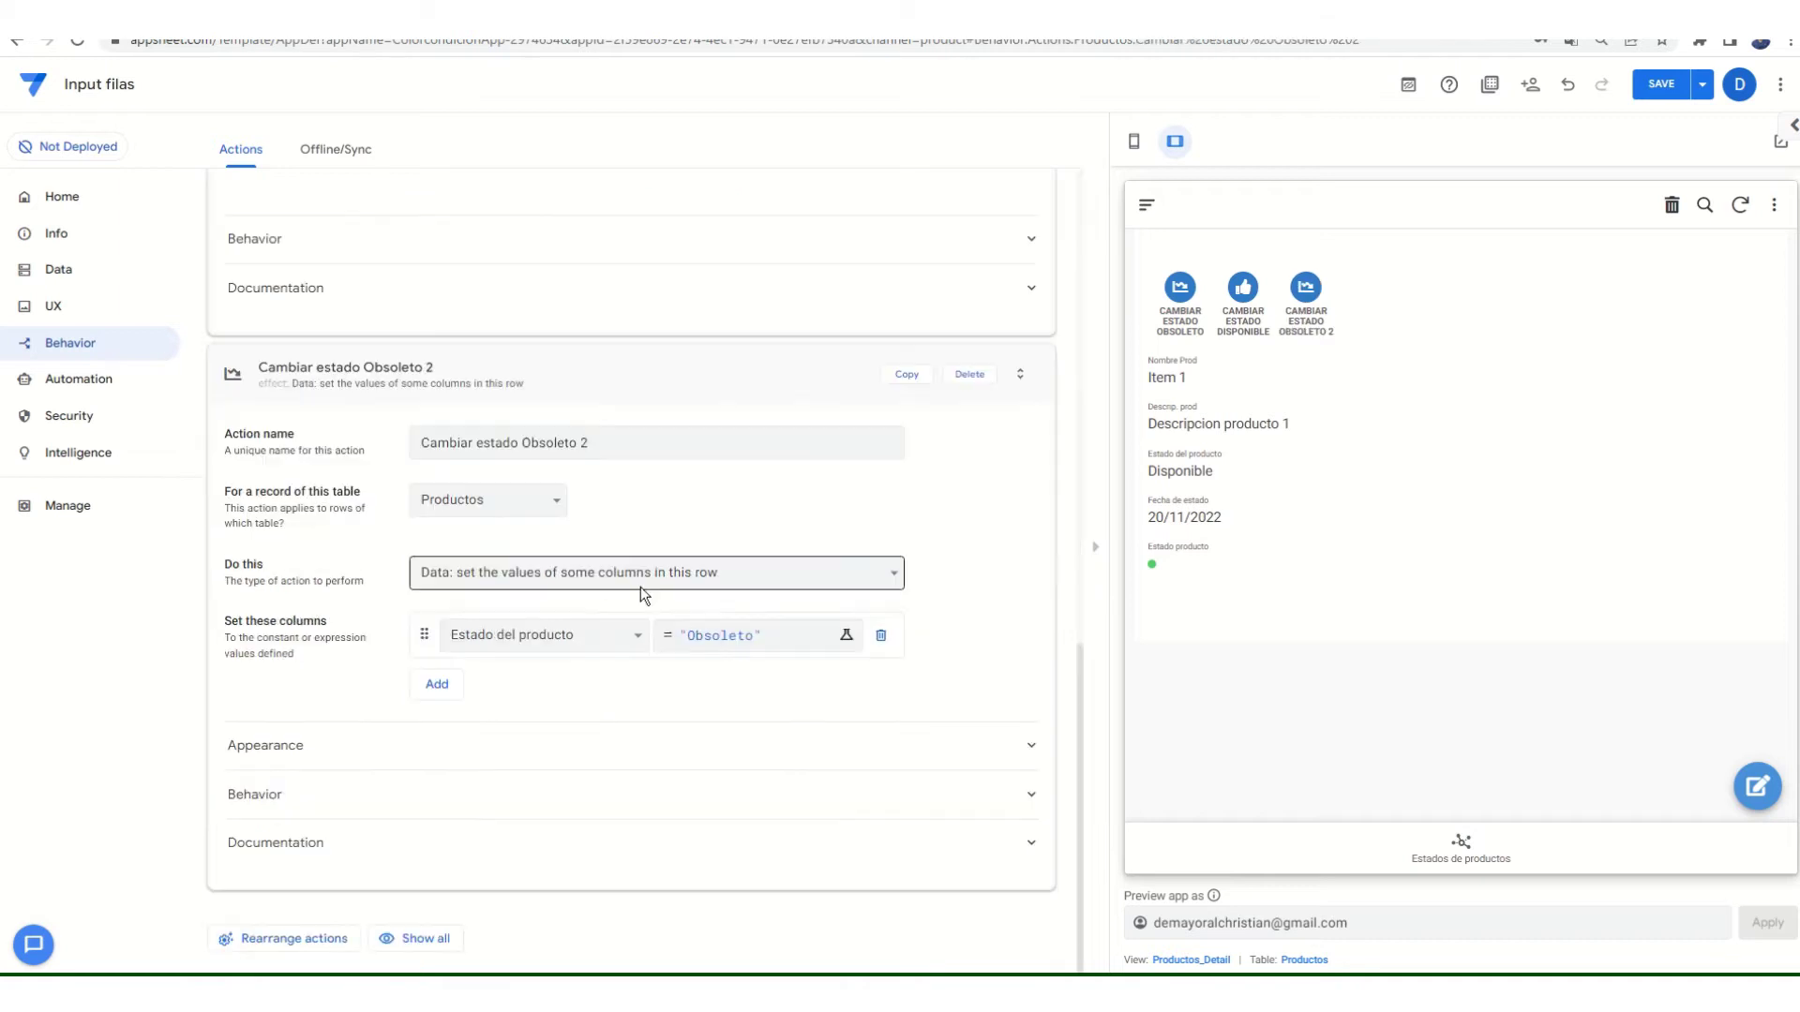
left_click_drag(591, 446, 521, 466)
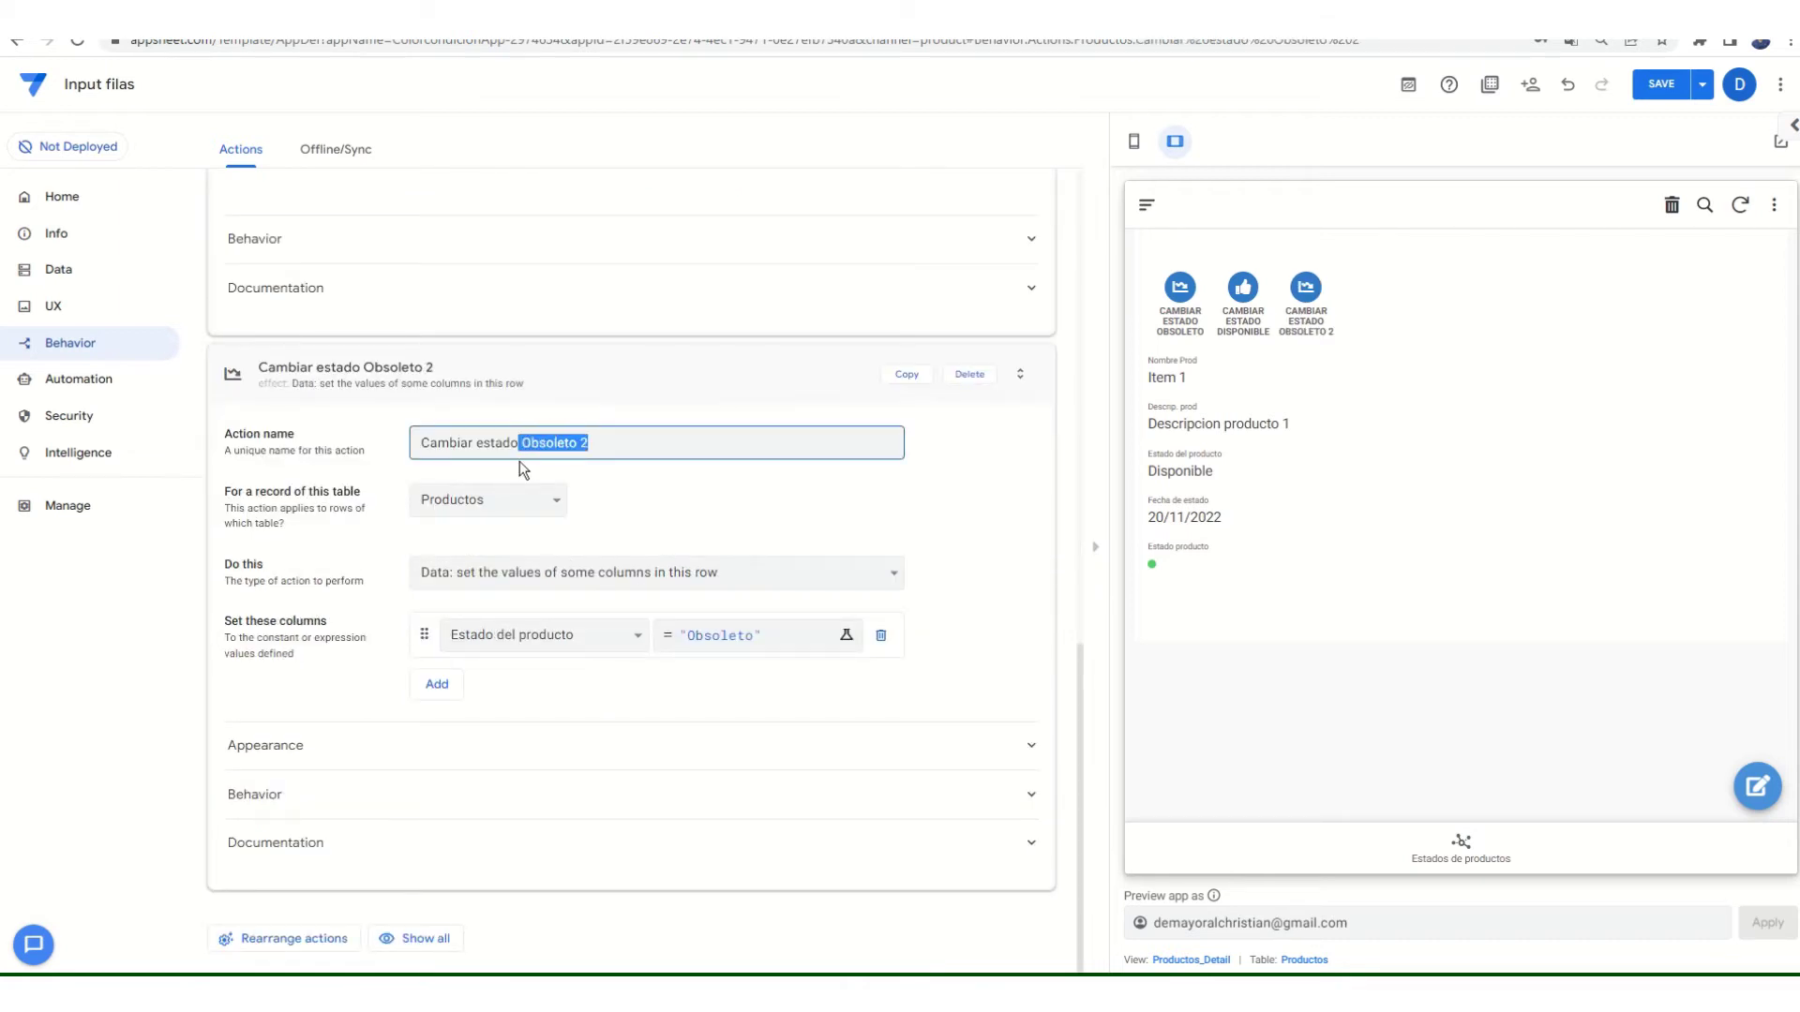
type("sin stock")
- Set the Estado del producto value in Cambiar estado sin stock to "Sin stock", checking the spelling in the Color condicion table, and save the expression
left_click(677, 636)
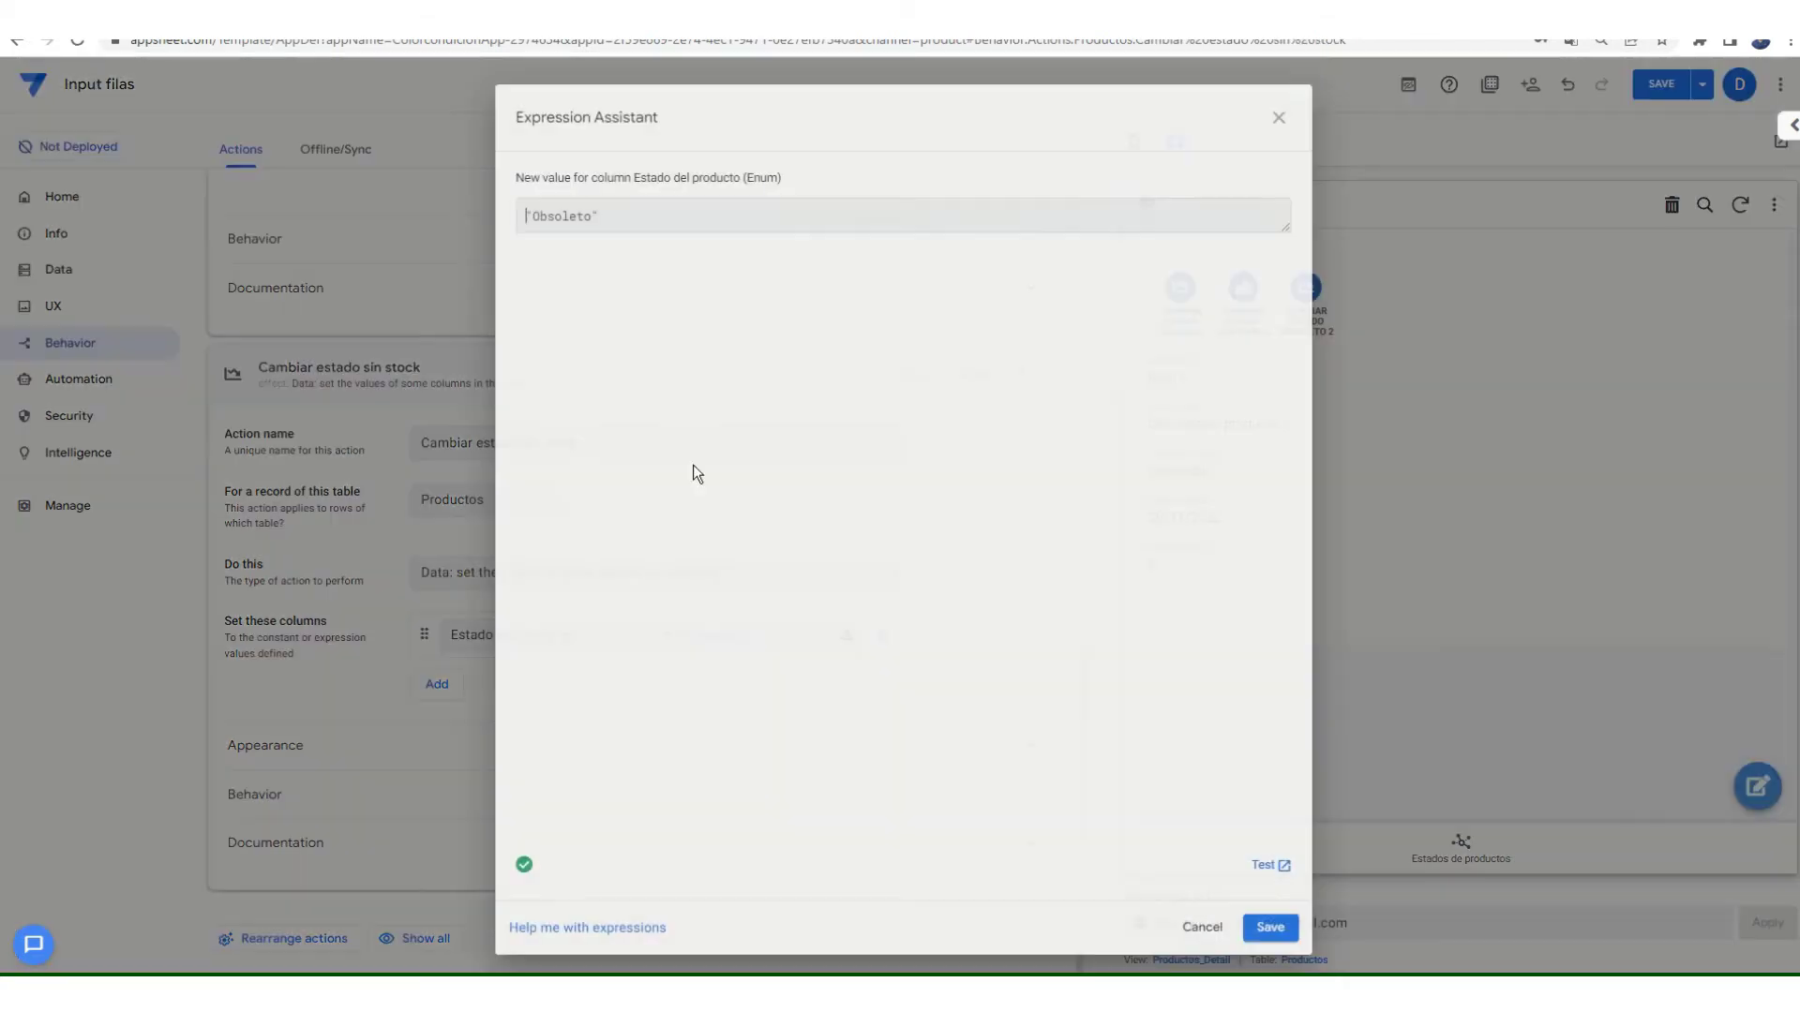
double_click(553, 206)
type("Sin s")
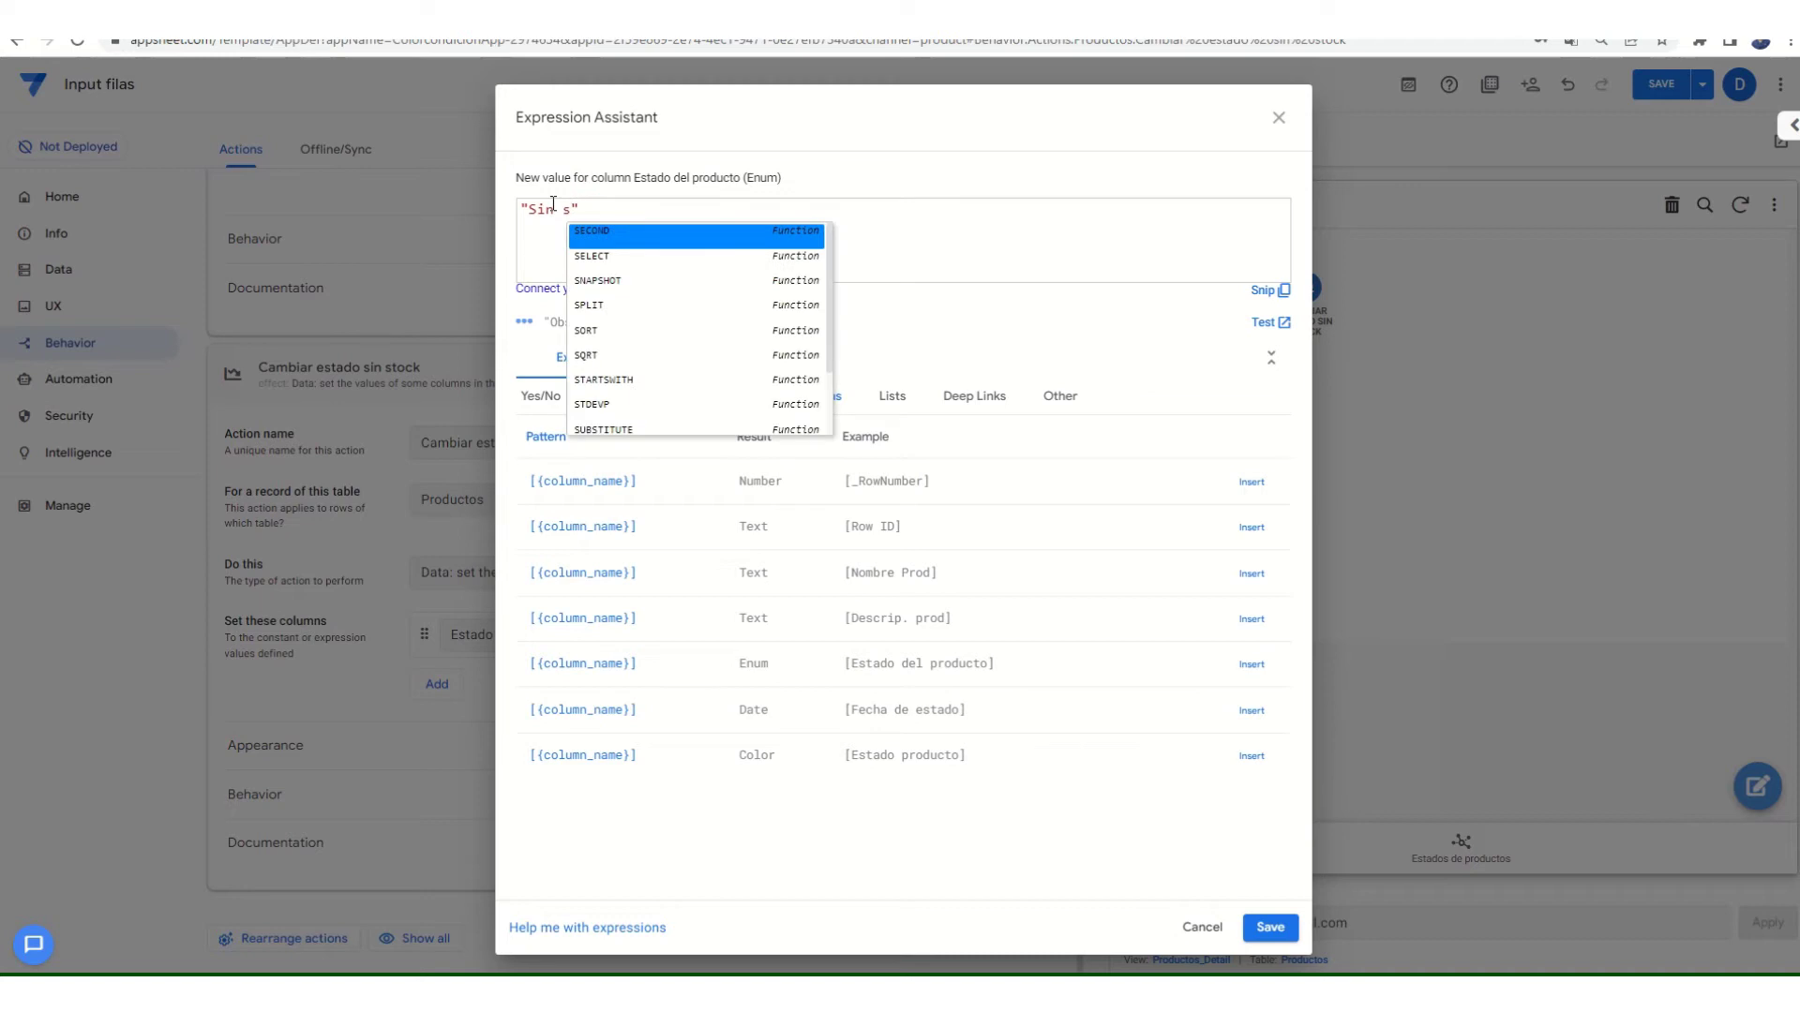
type("tock")
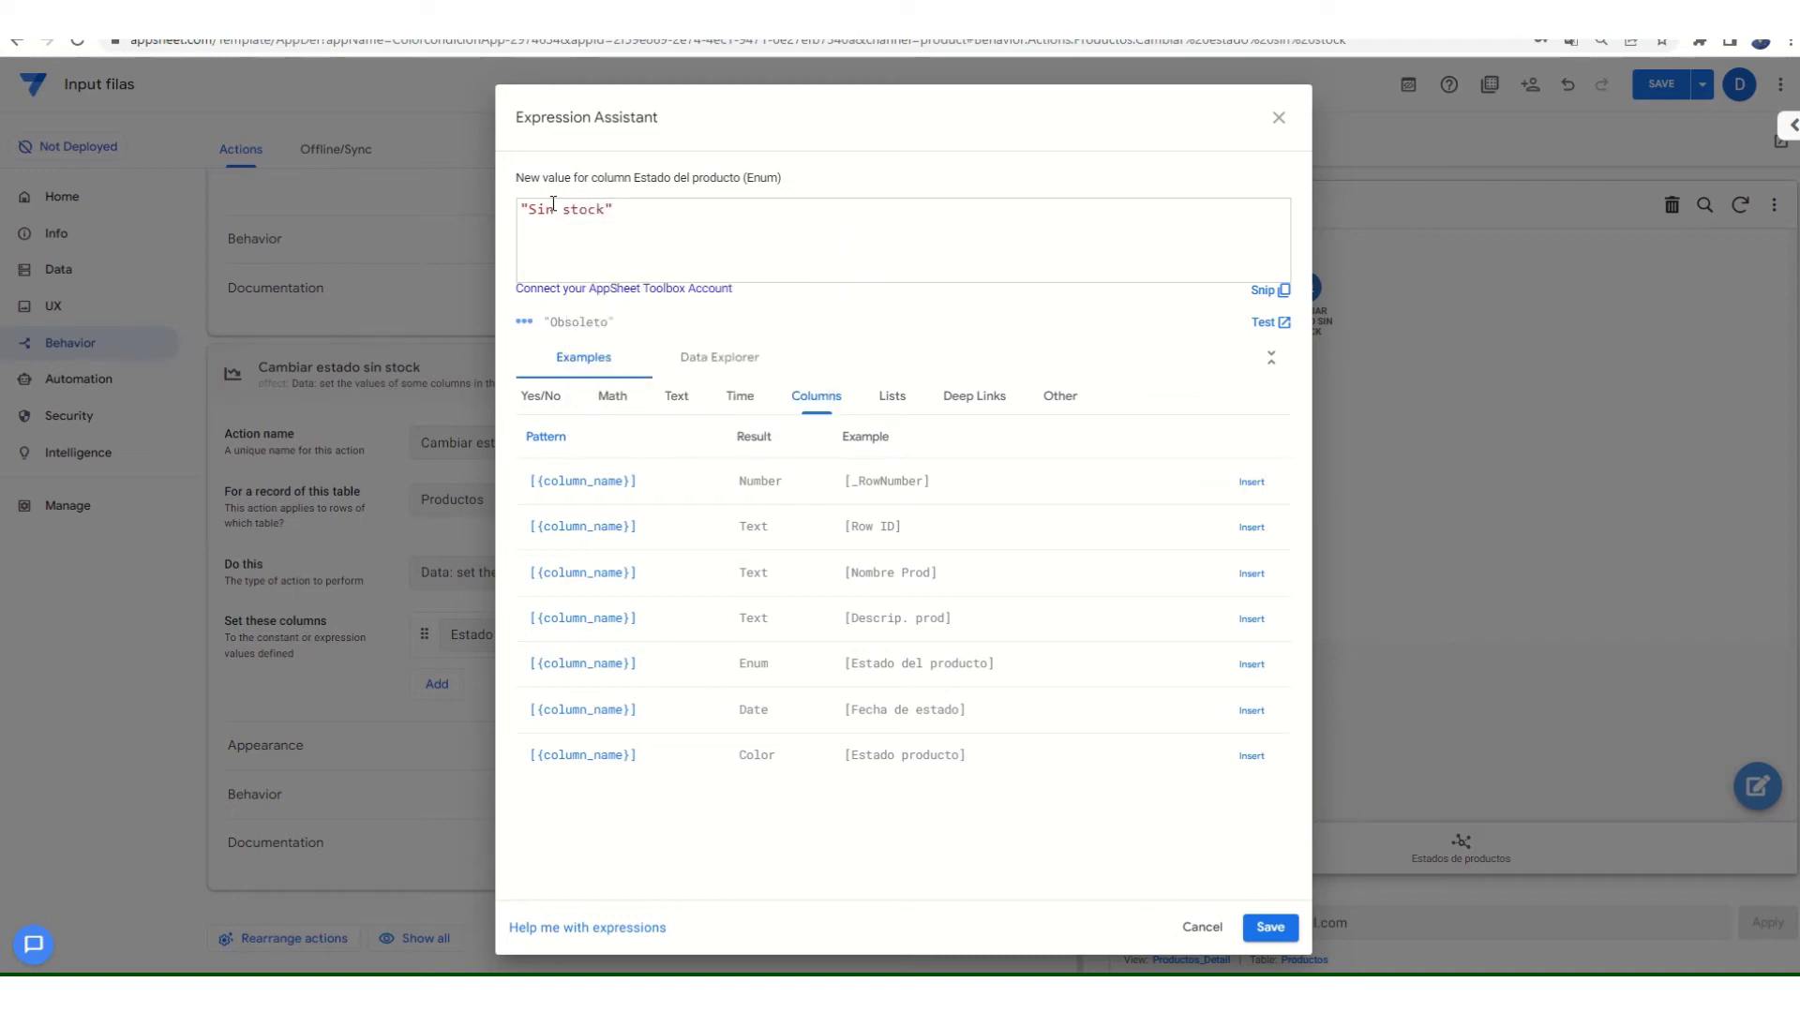
left_click(778, 19)
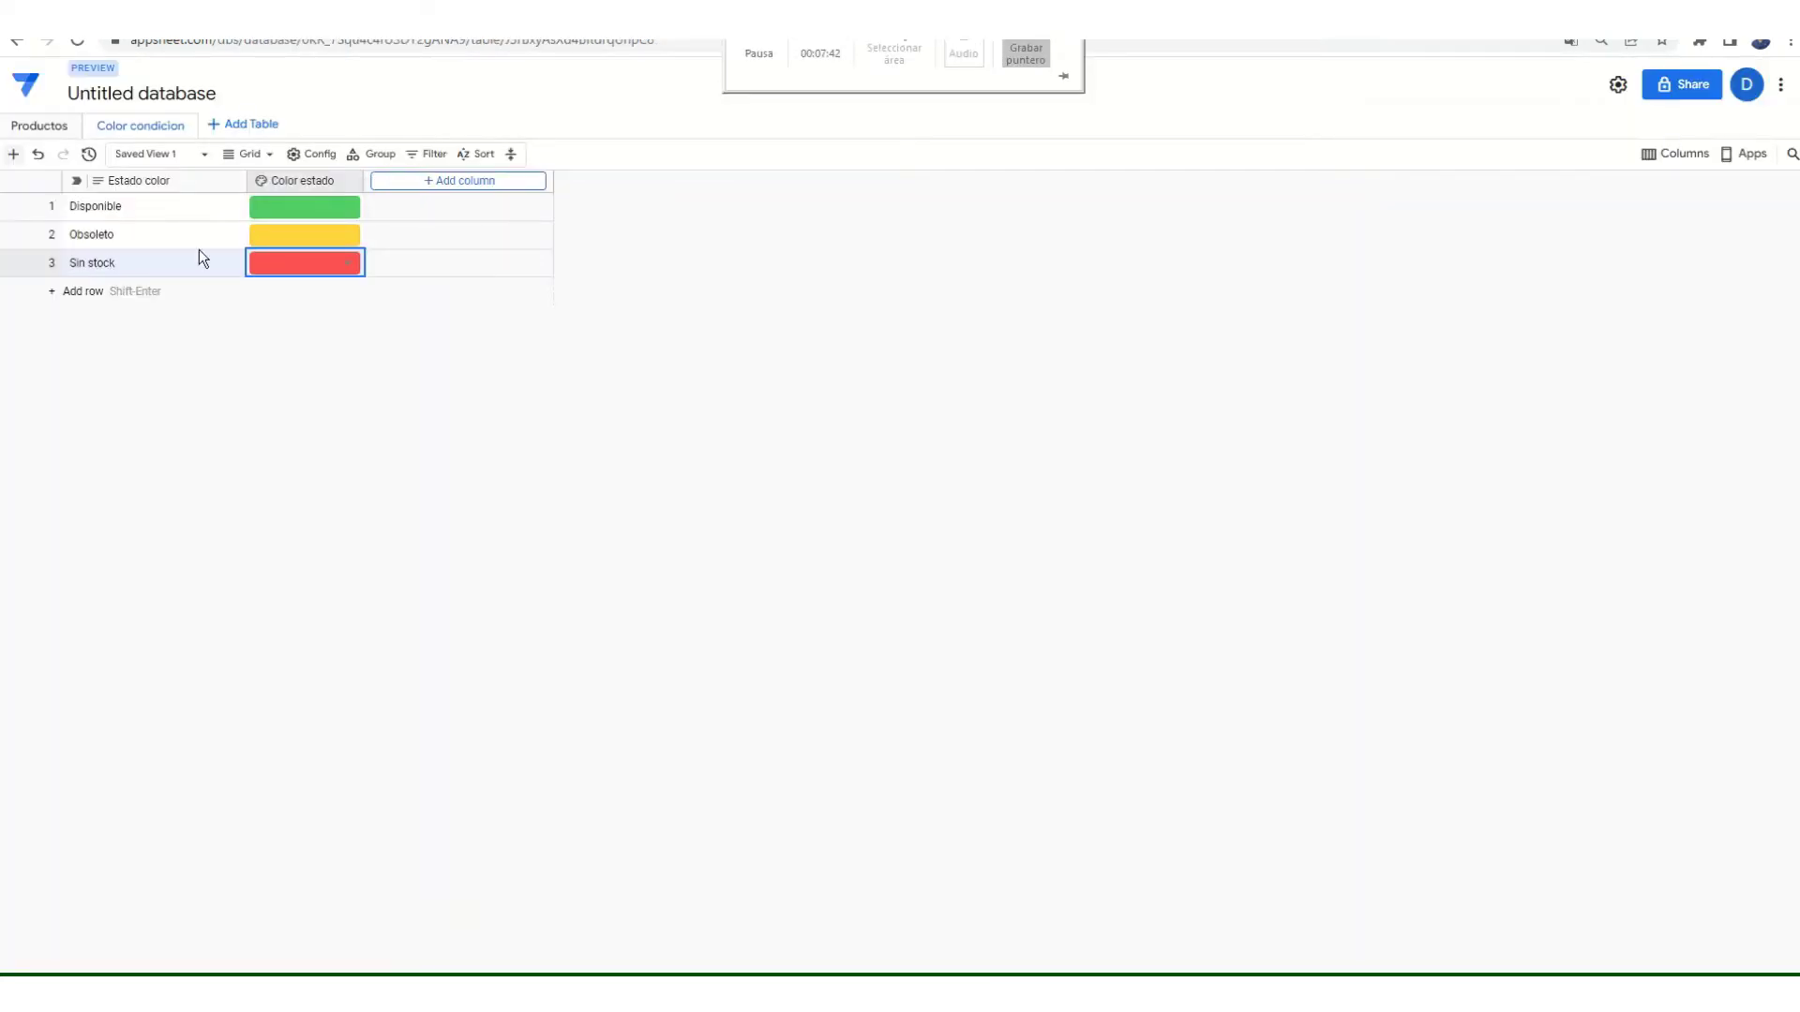
left_click(750, 19)
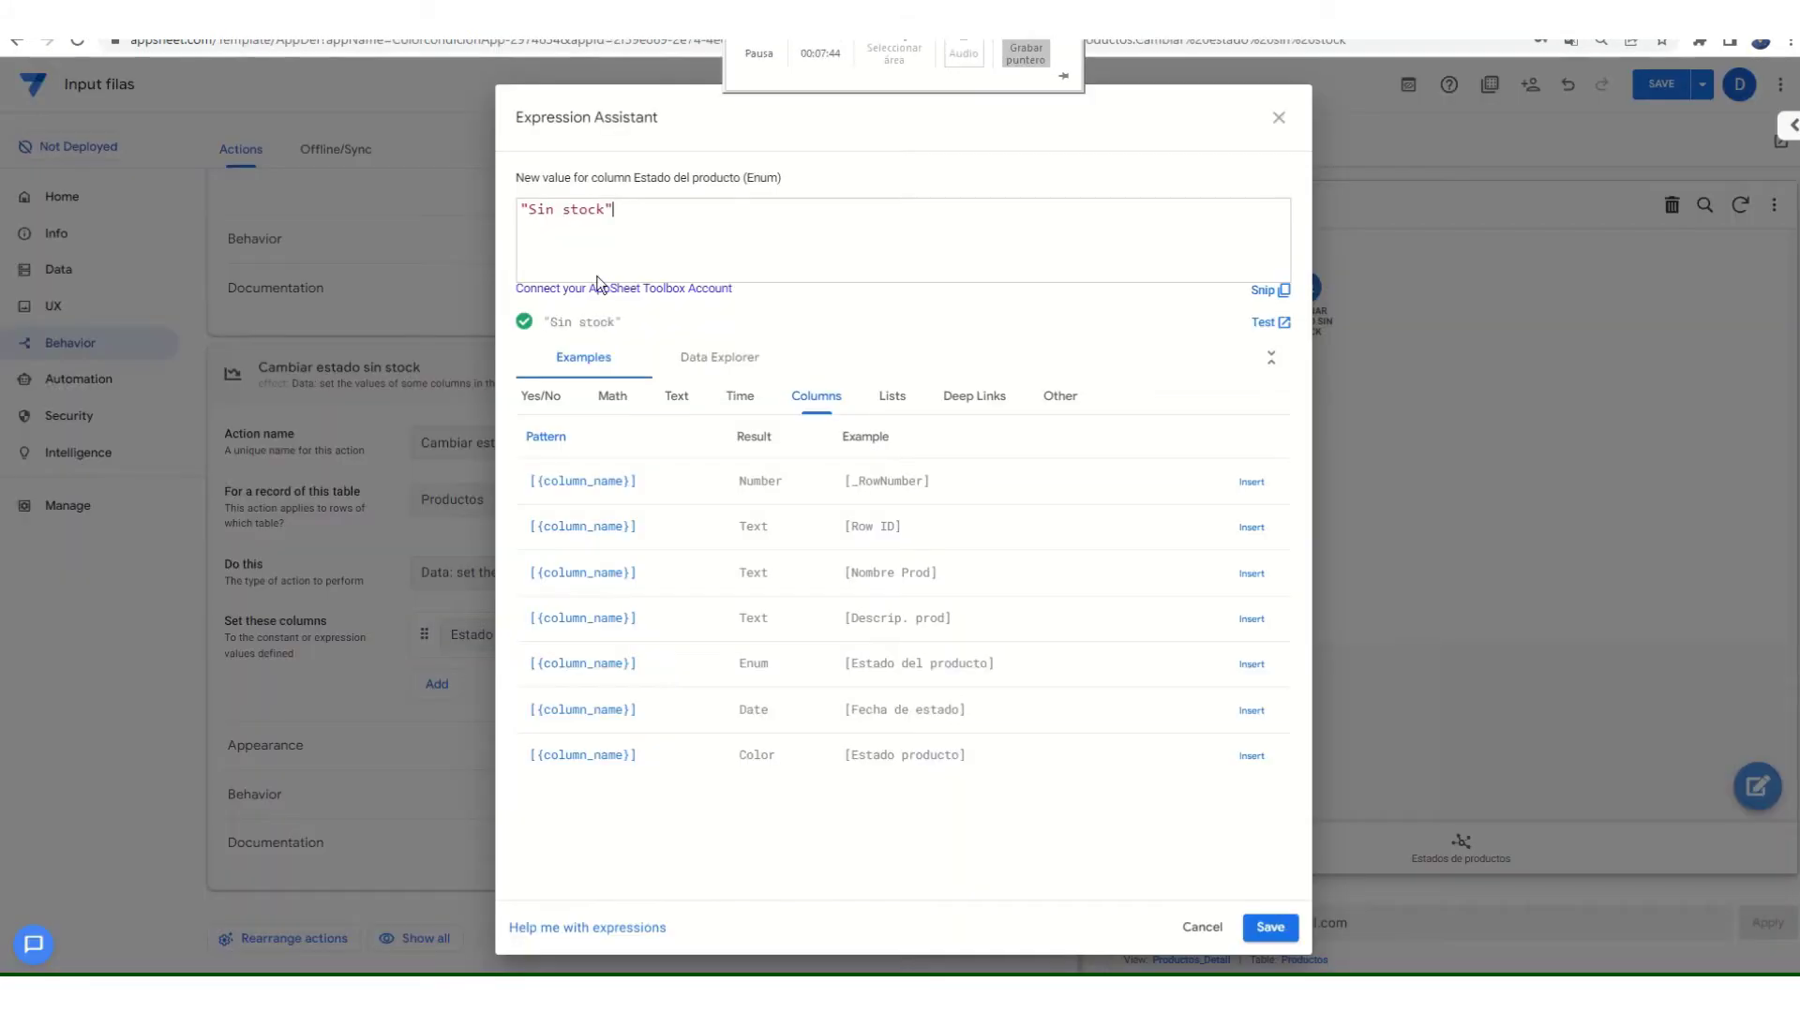
left_click(1269, 926)
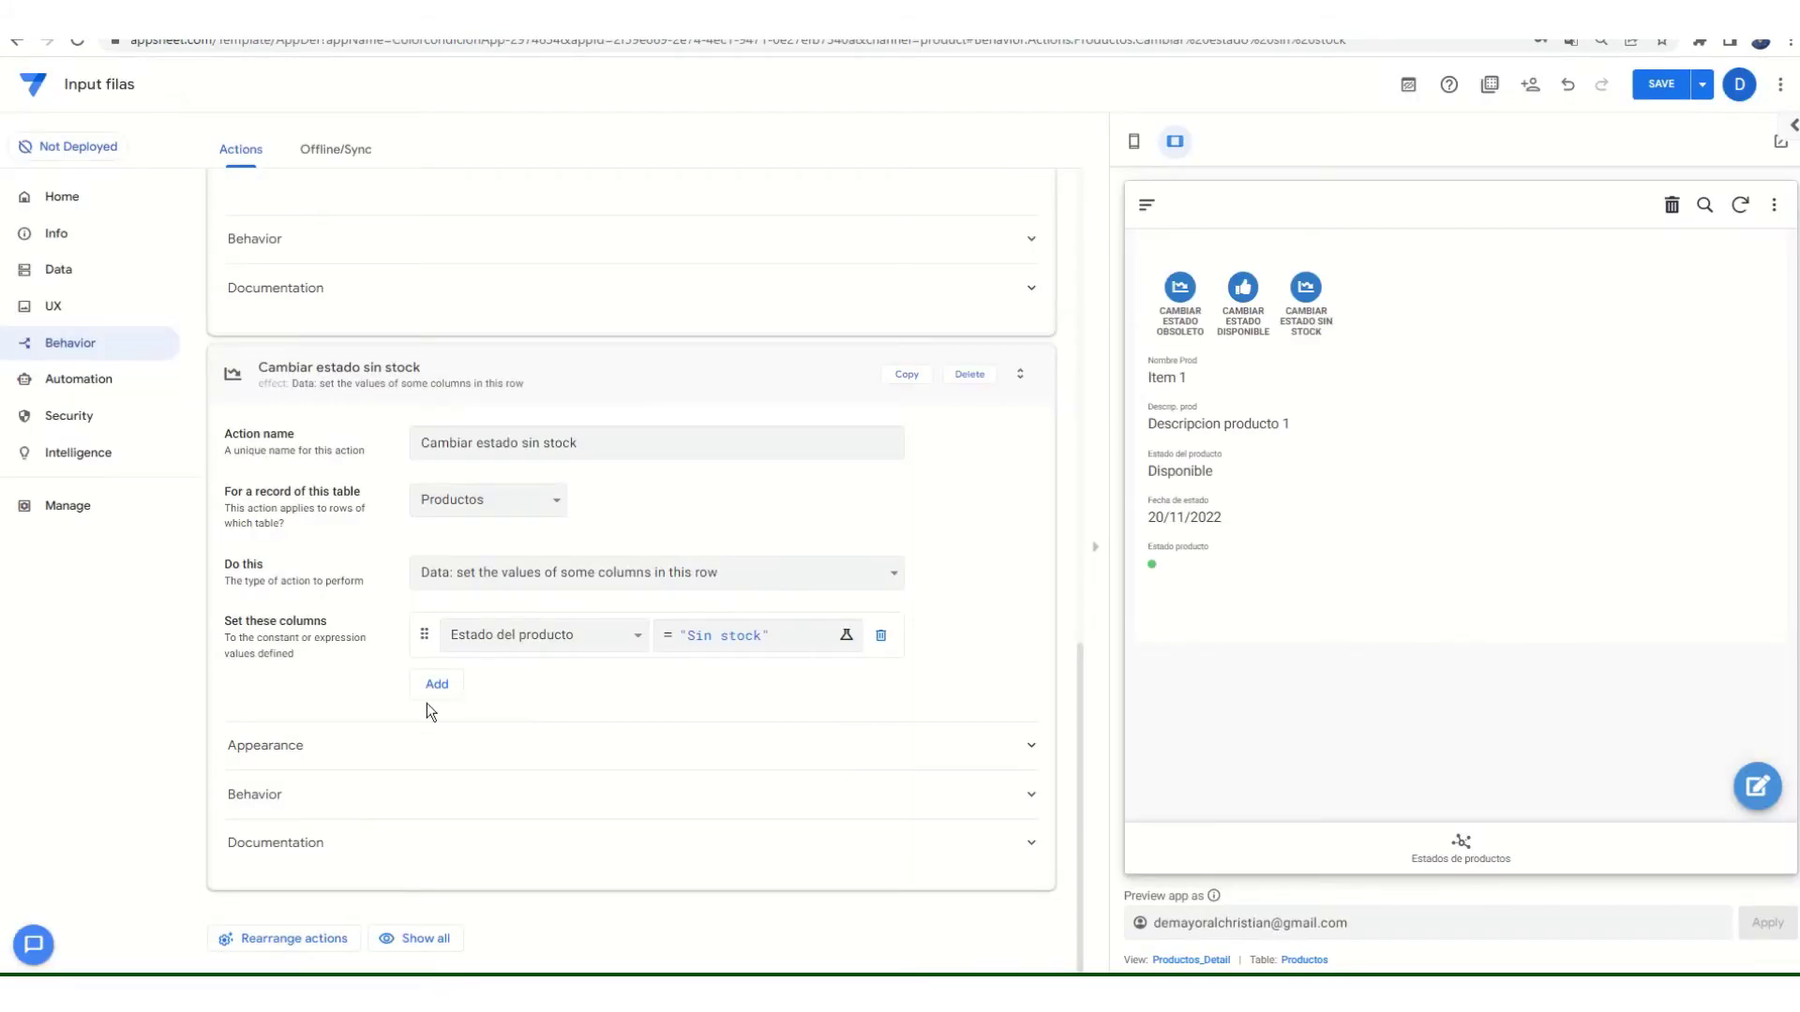
- Search the icons for "error", assign the solid exclamation-circle icon to Cambiar estado sin stock, and save the app
left_click(259, 747)
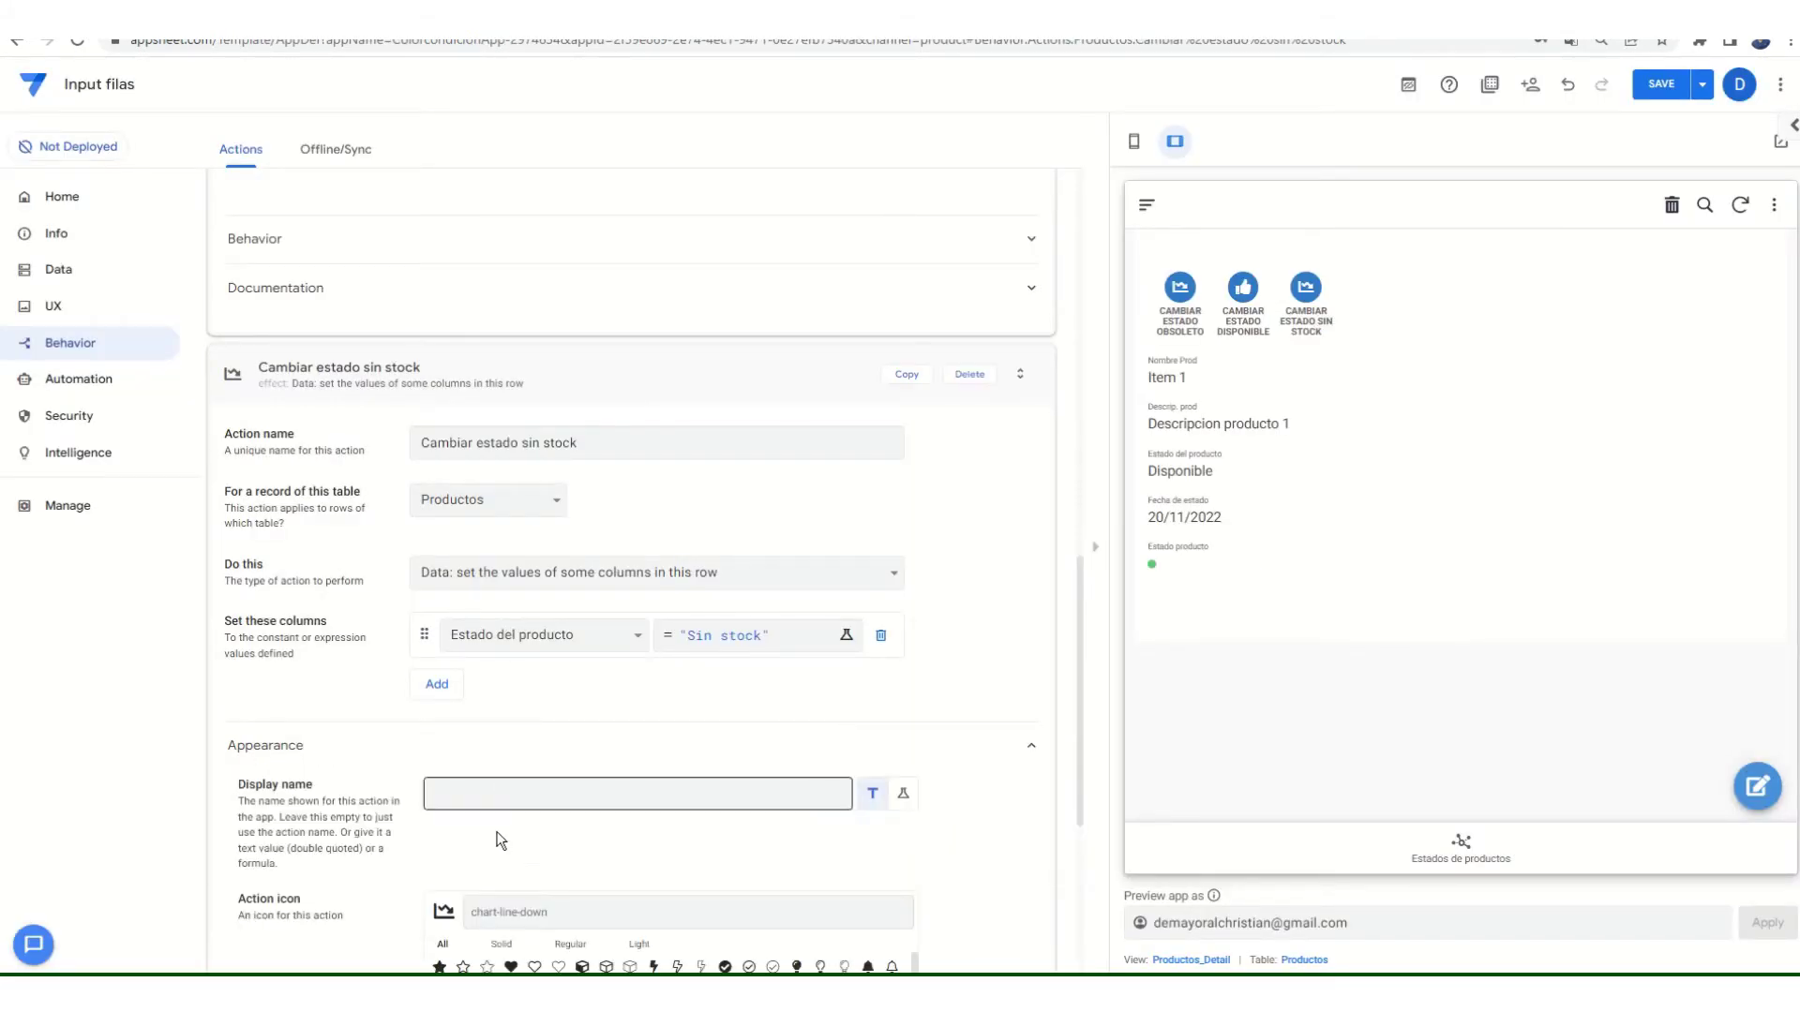
scroll(563, 877, "down", 3)
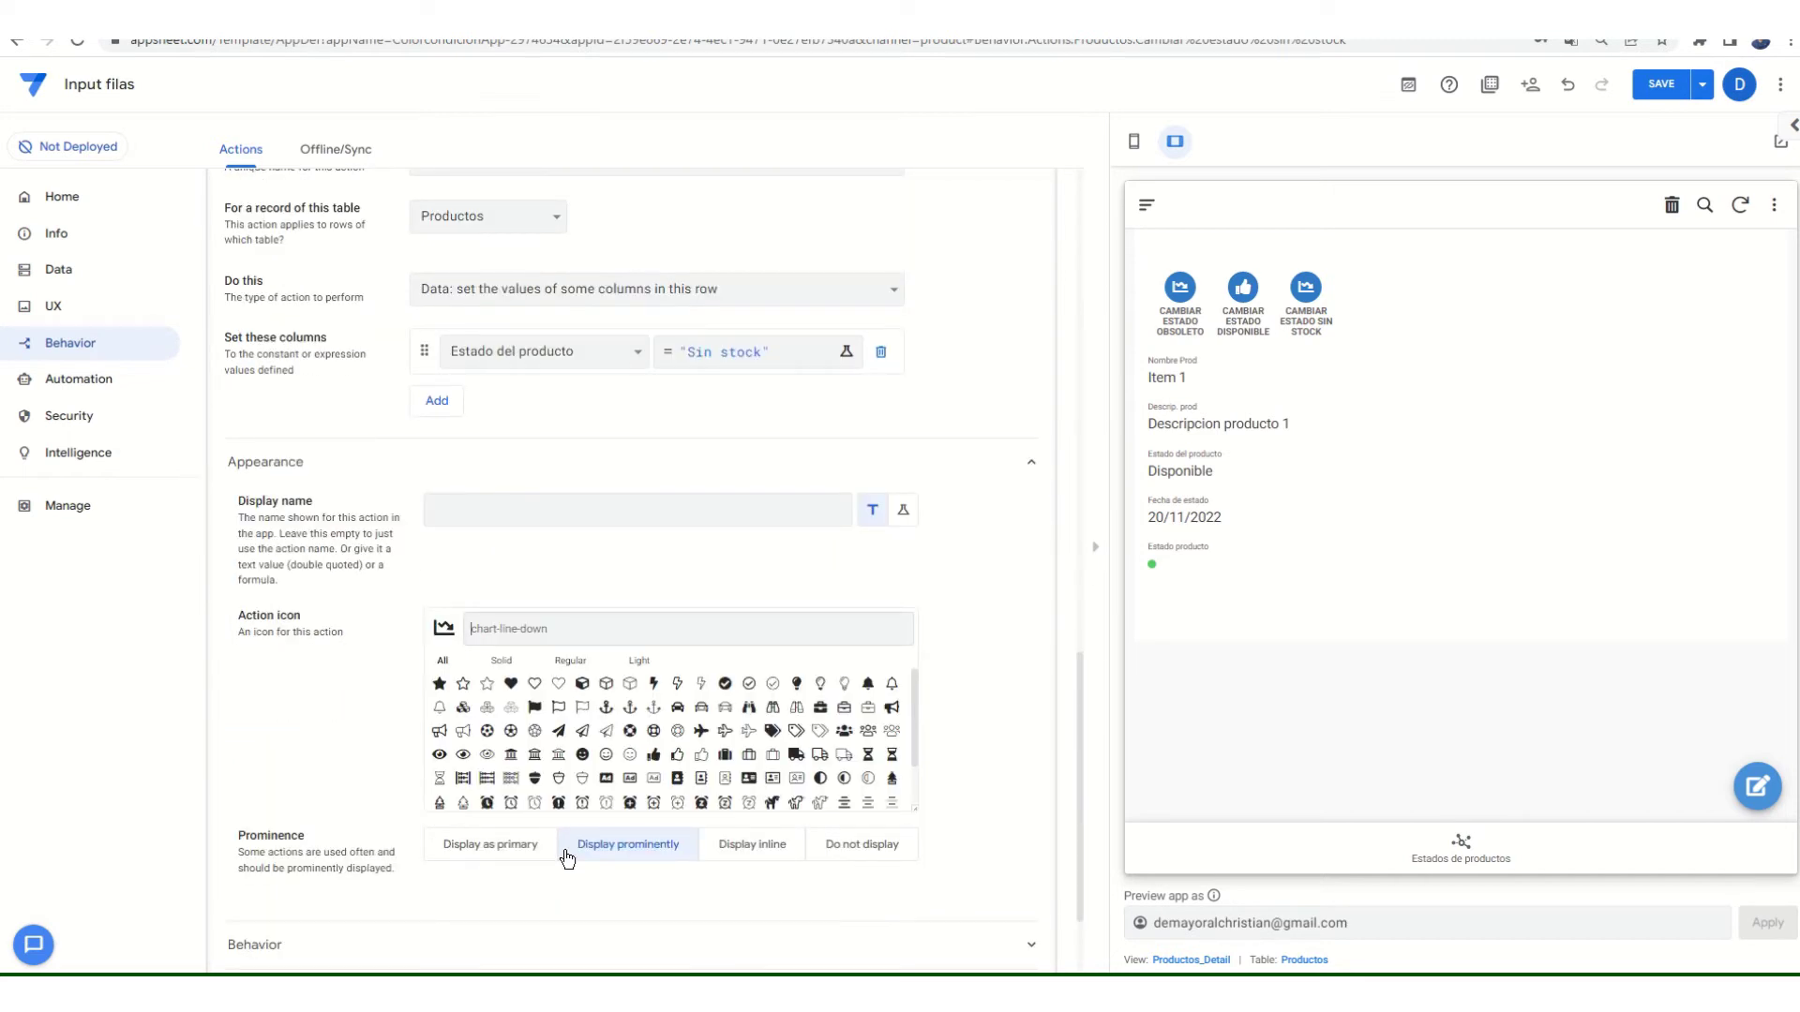
type("error")
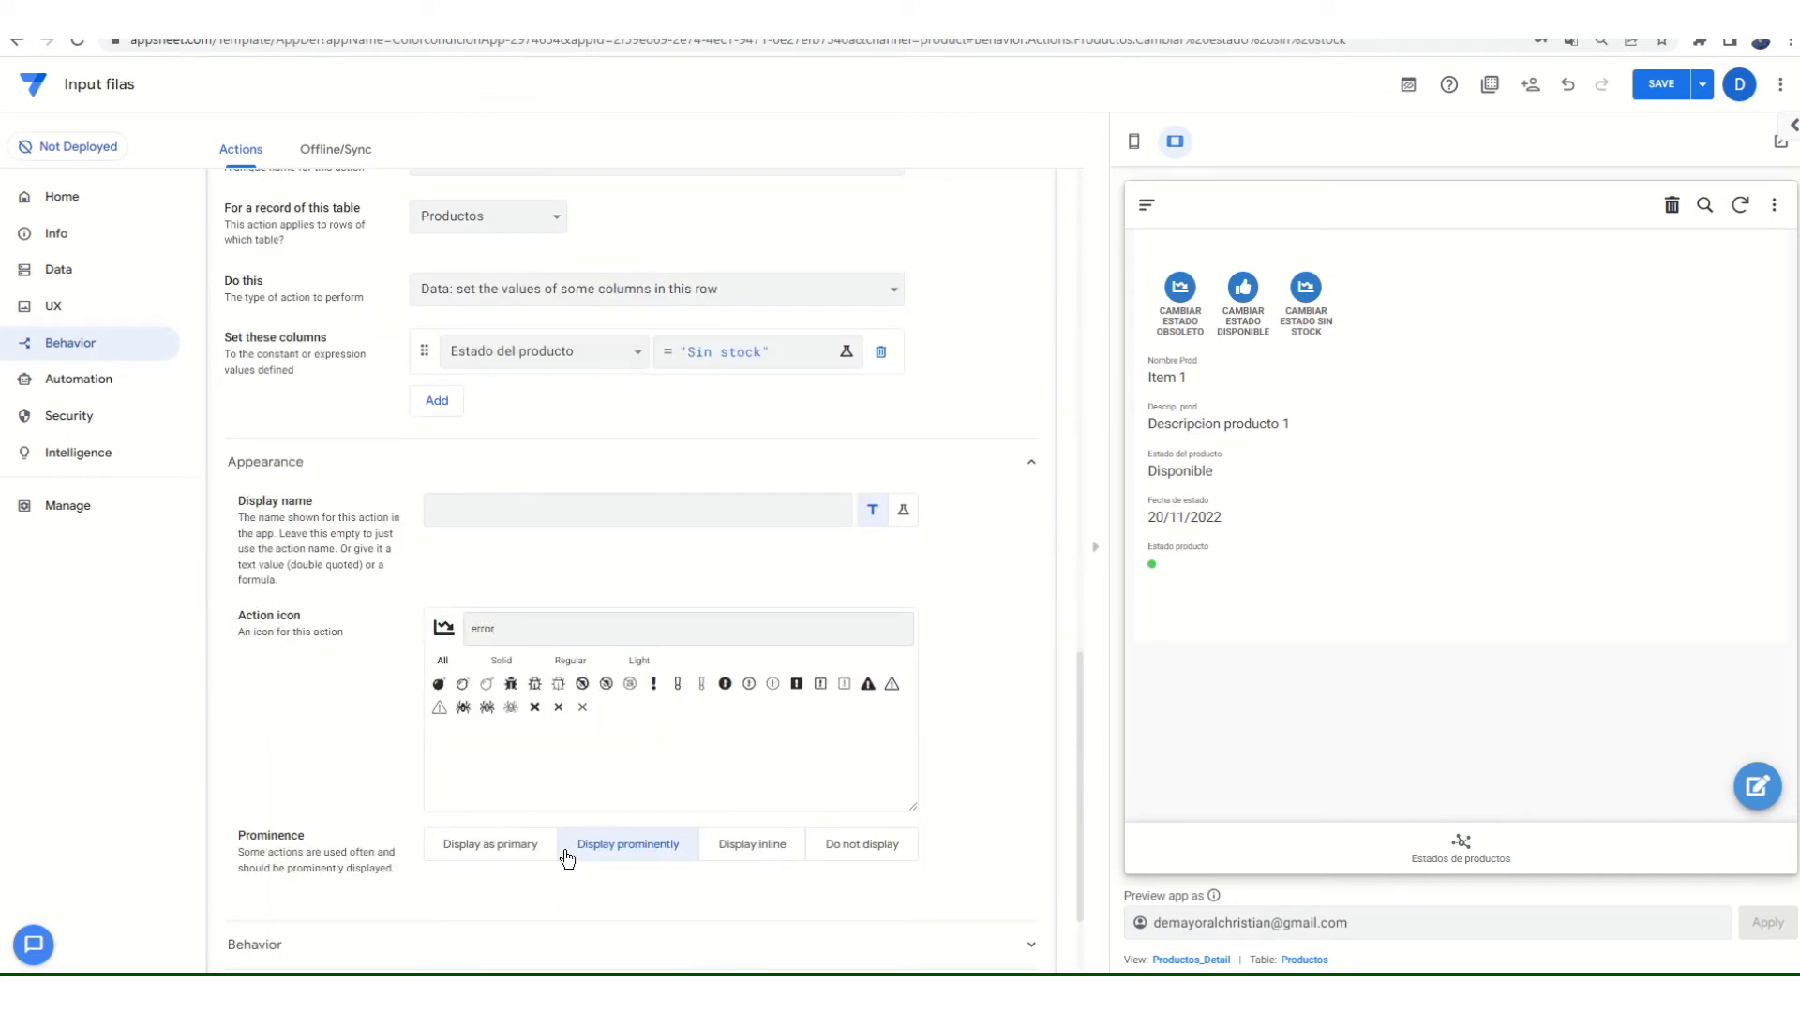
left_click(535, 708)
left_click(728, 687)
scroll(983, 508, "up", 2)
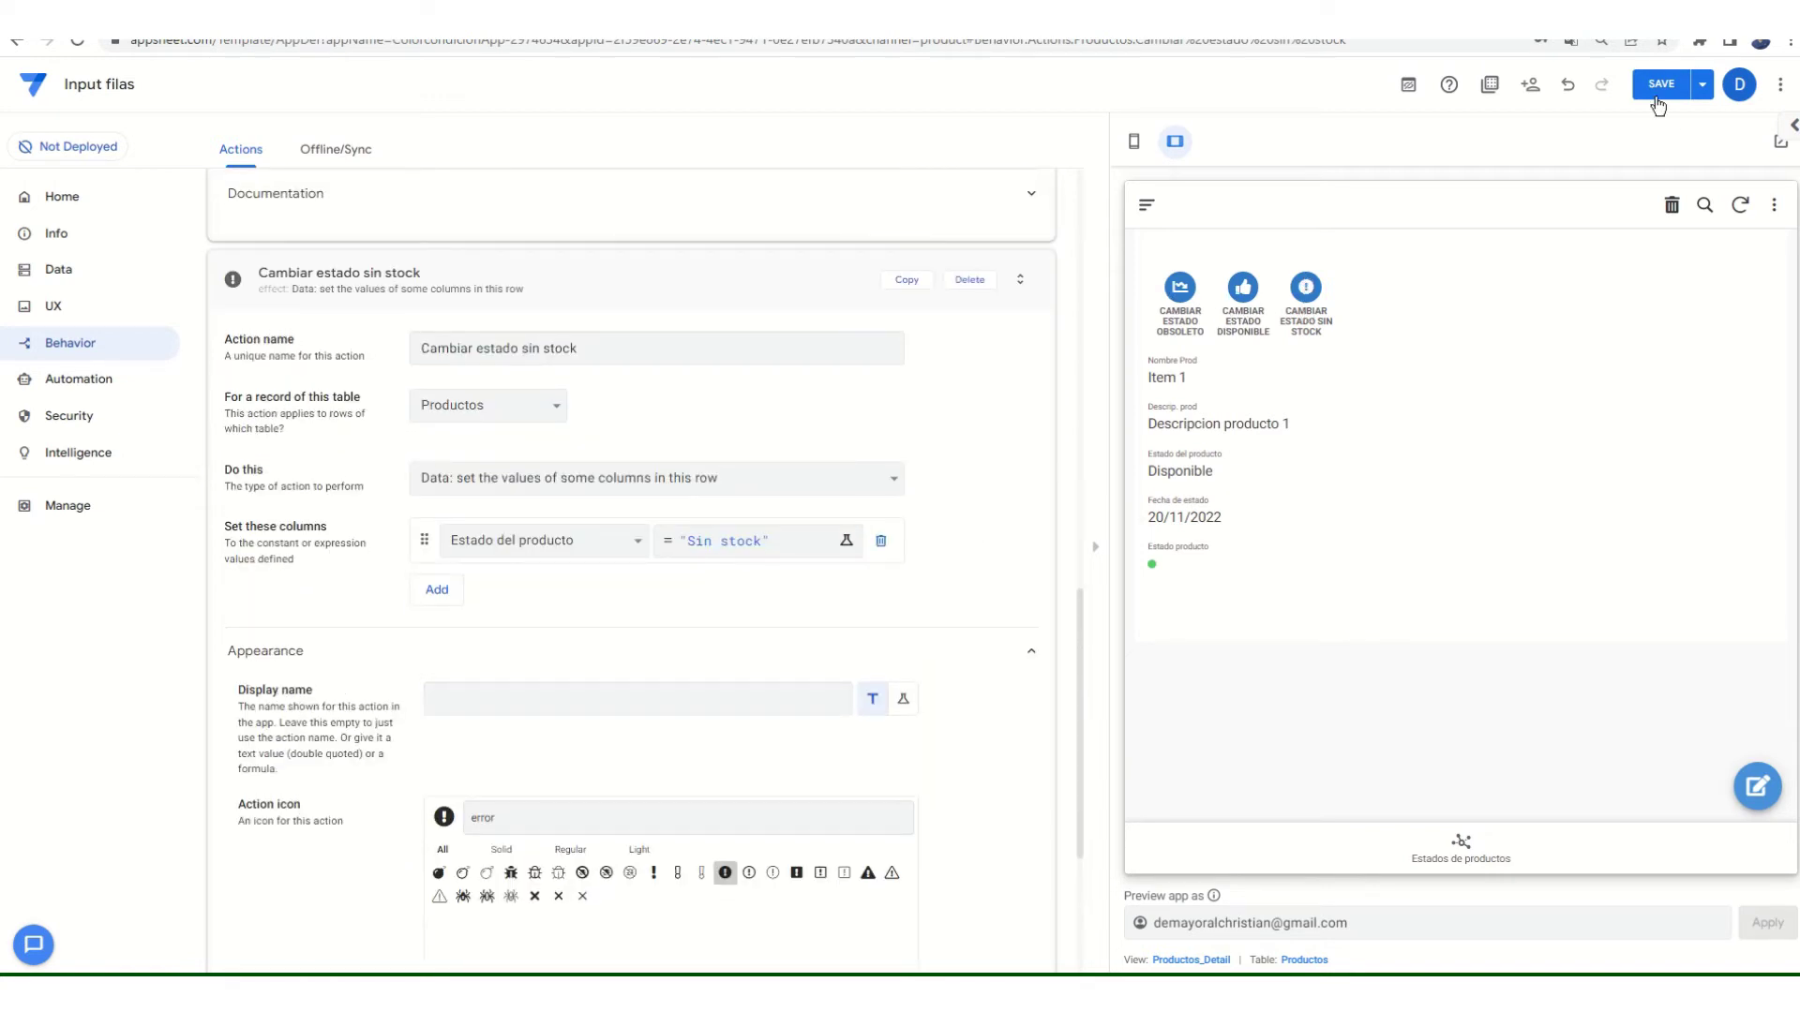
left_click(1659, 85)
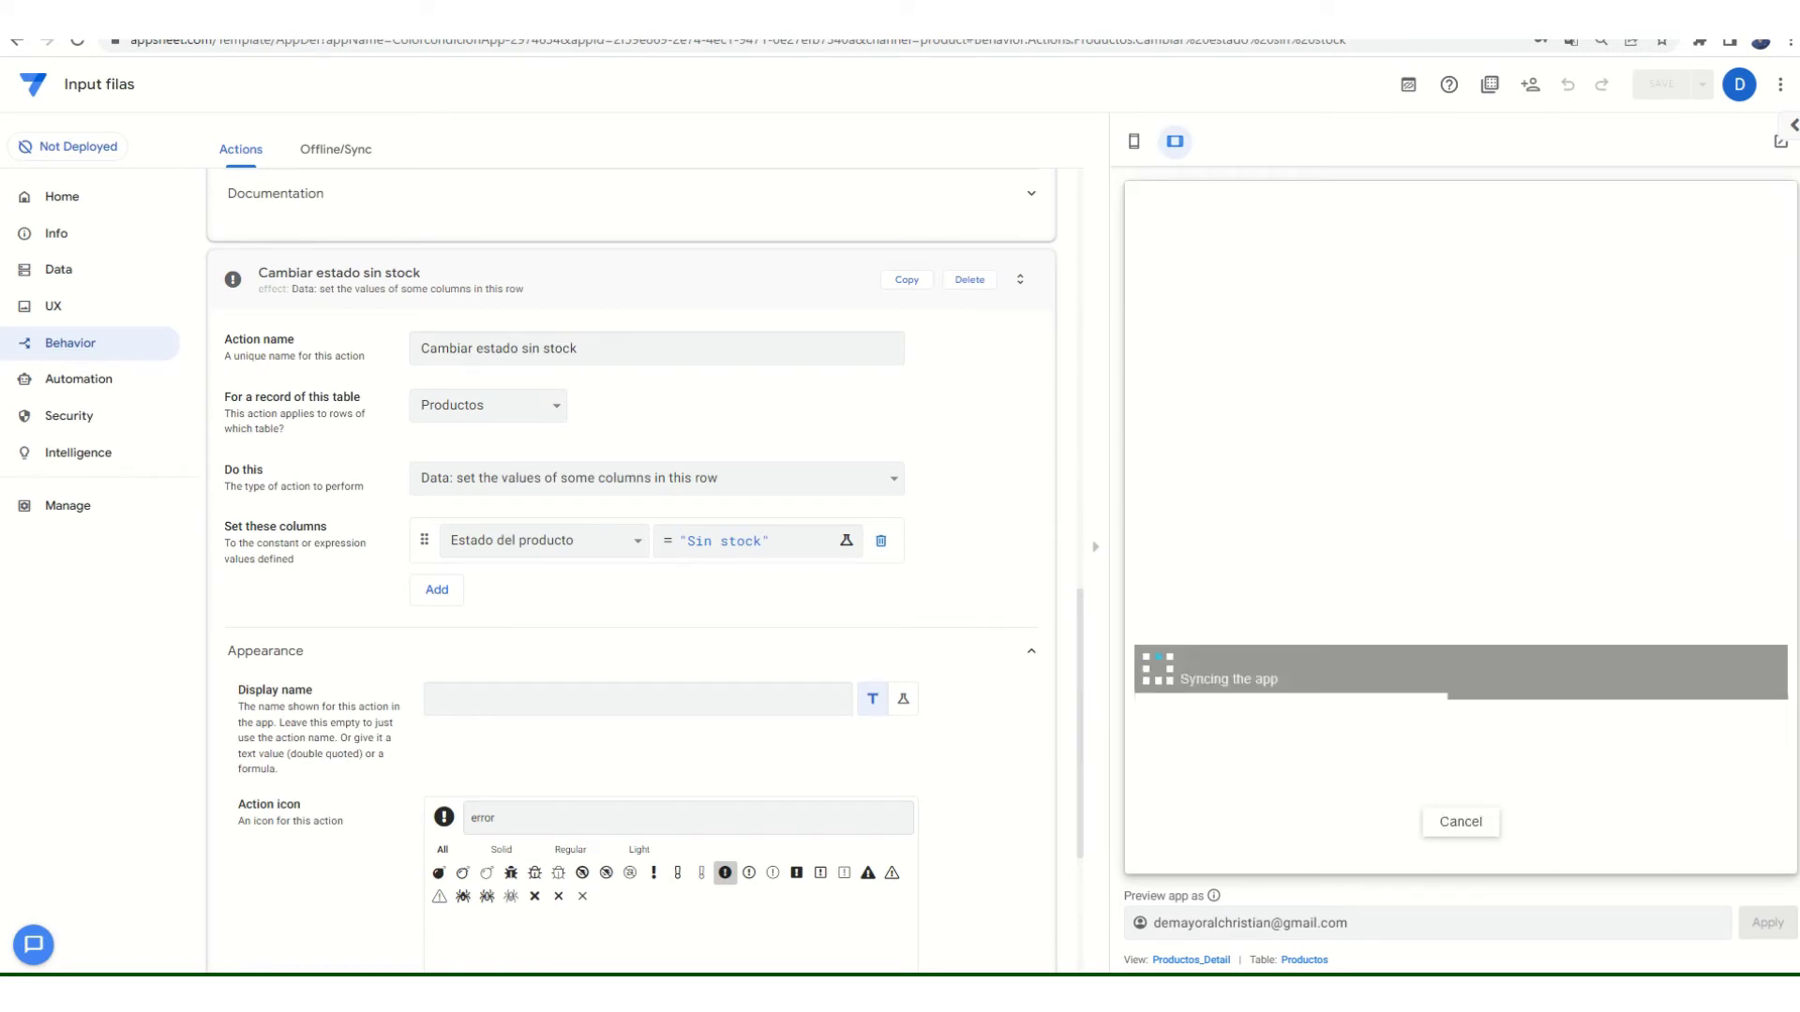
- Consult the notes for the next task and create a new format rule in the UX settings
key("alt+Tab")
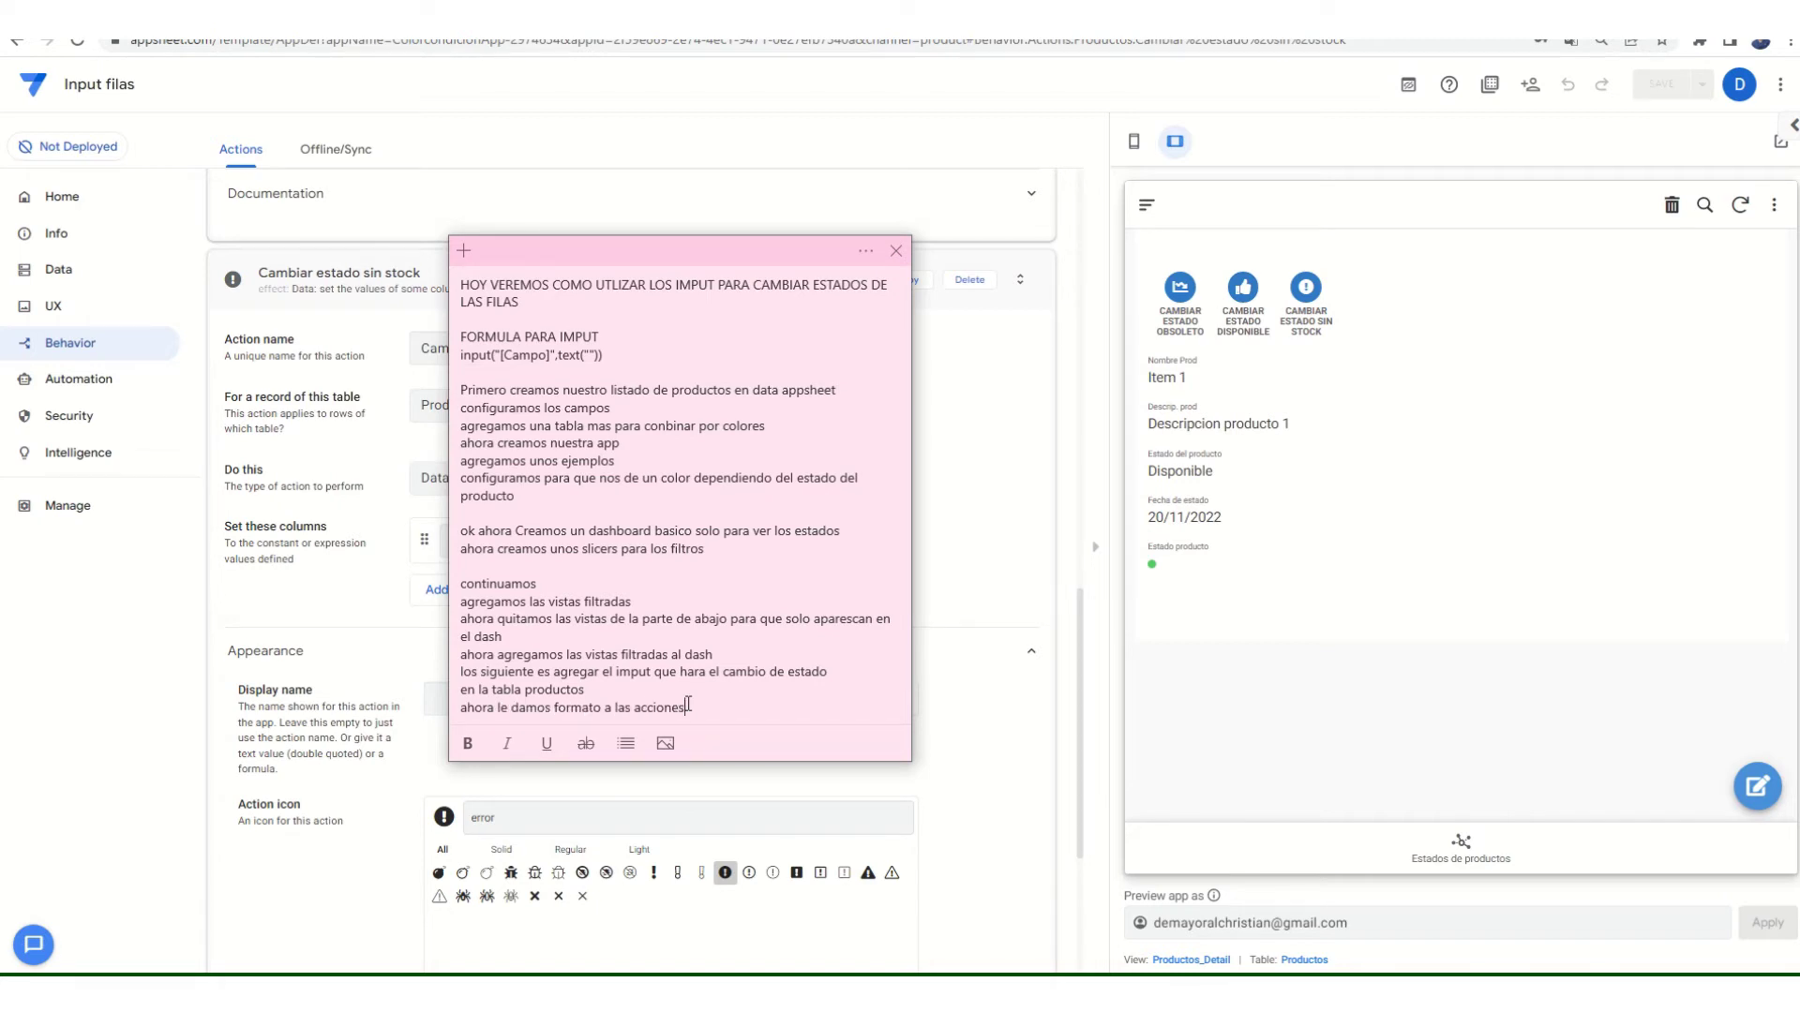
left_click(967, 733)
scroll(932, 711, "down", 5)
left_click(136, 271)
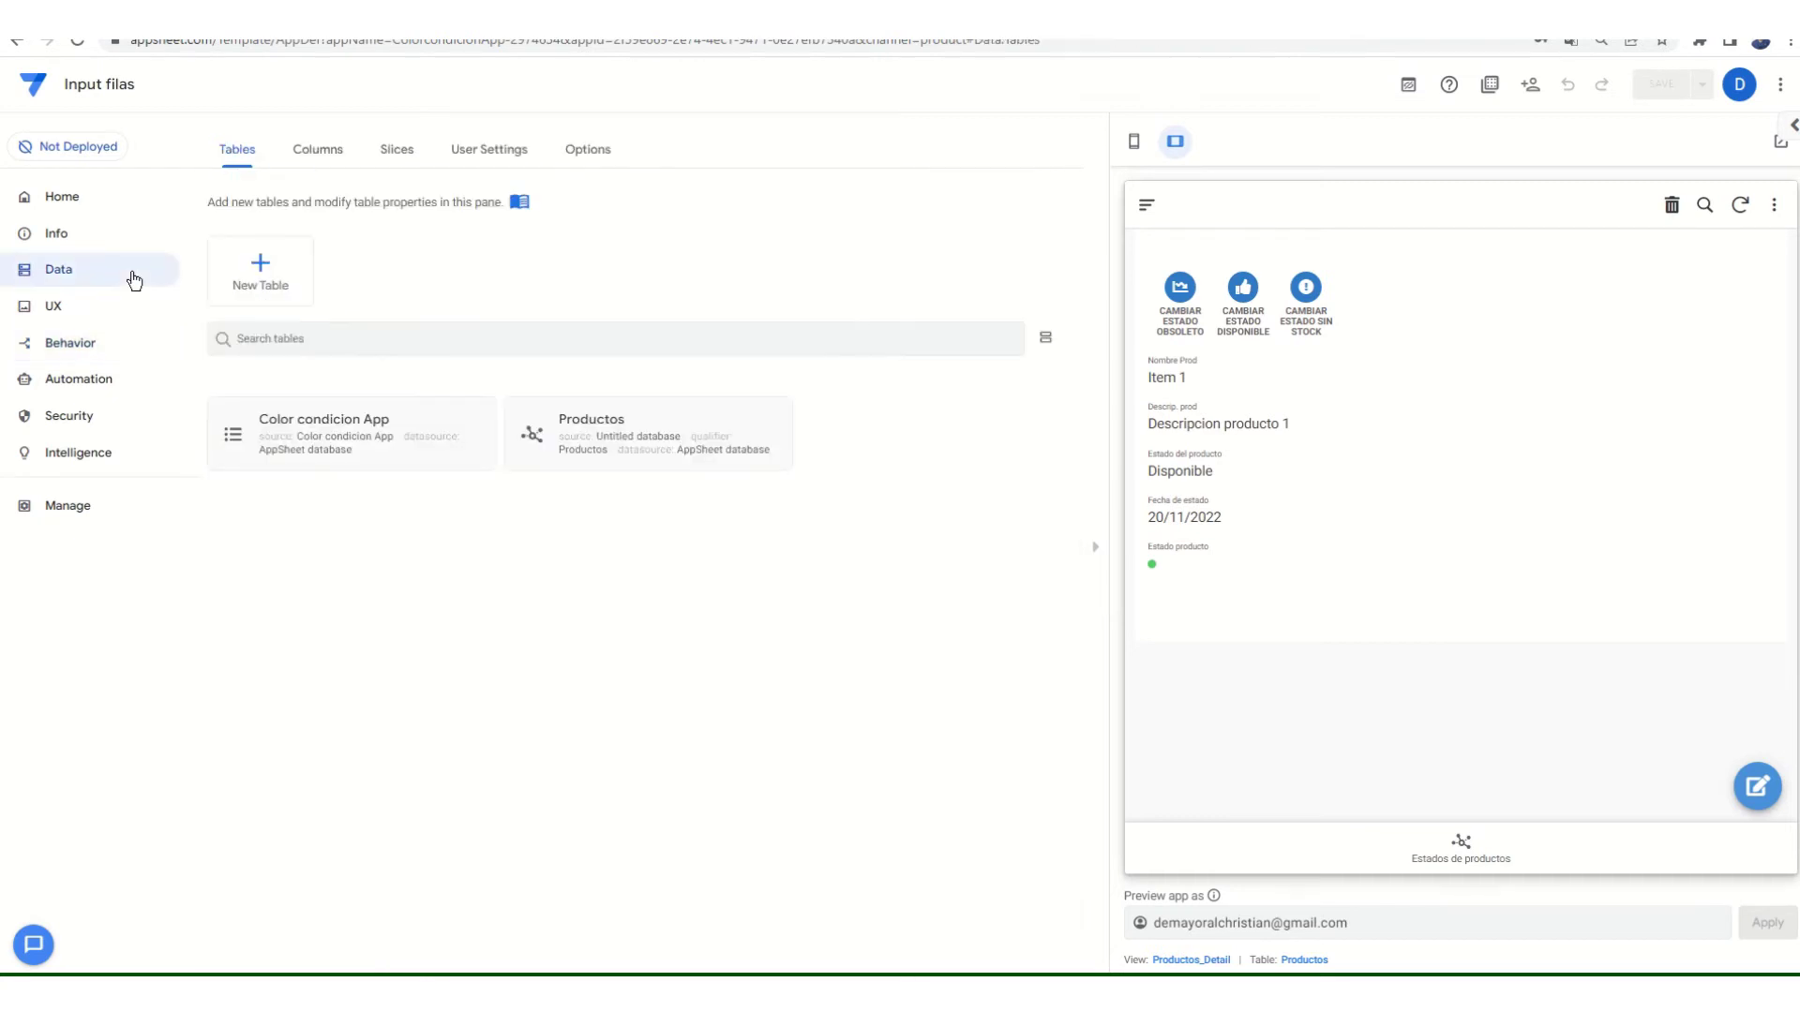
left_click(89, 305)
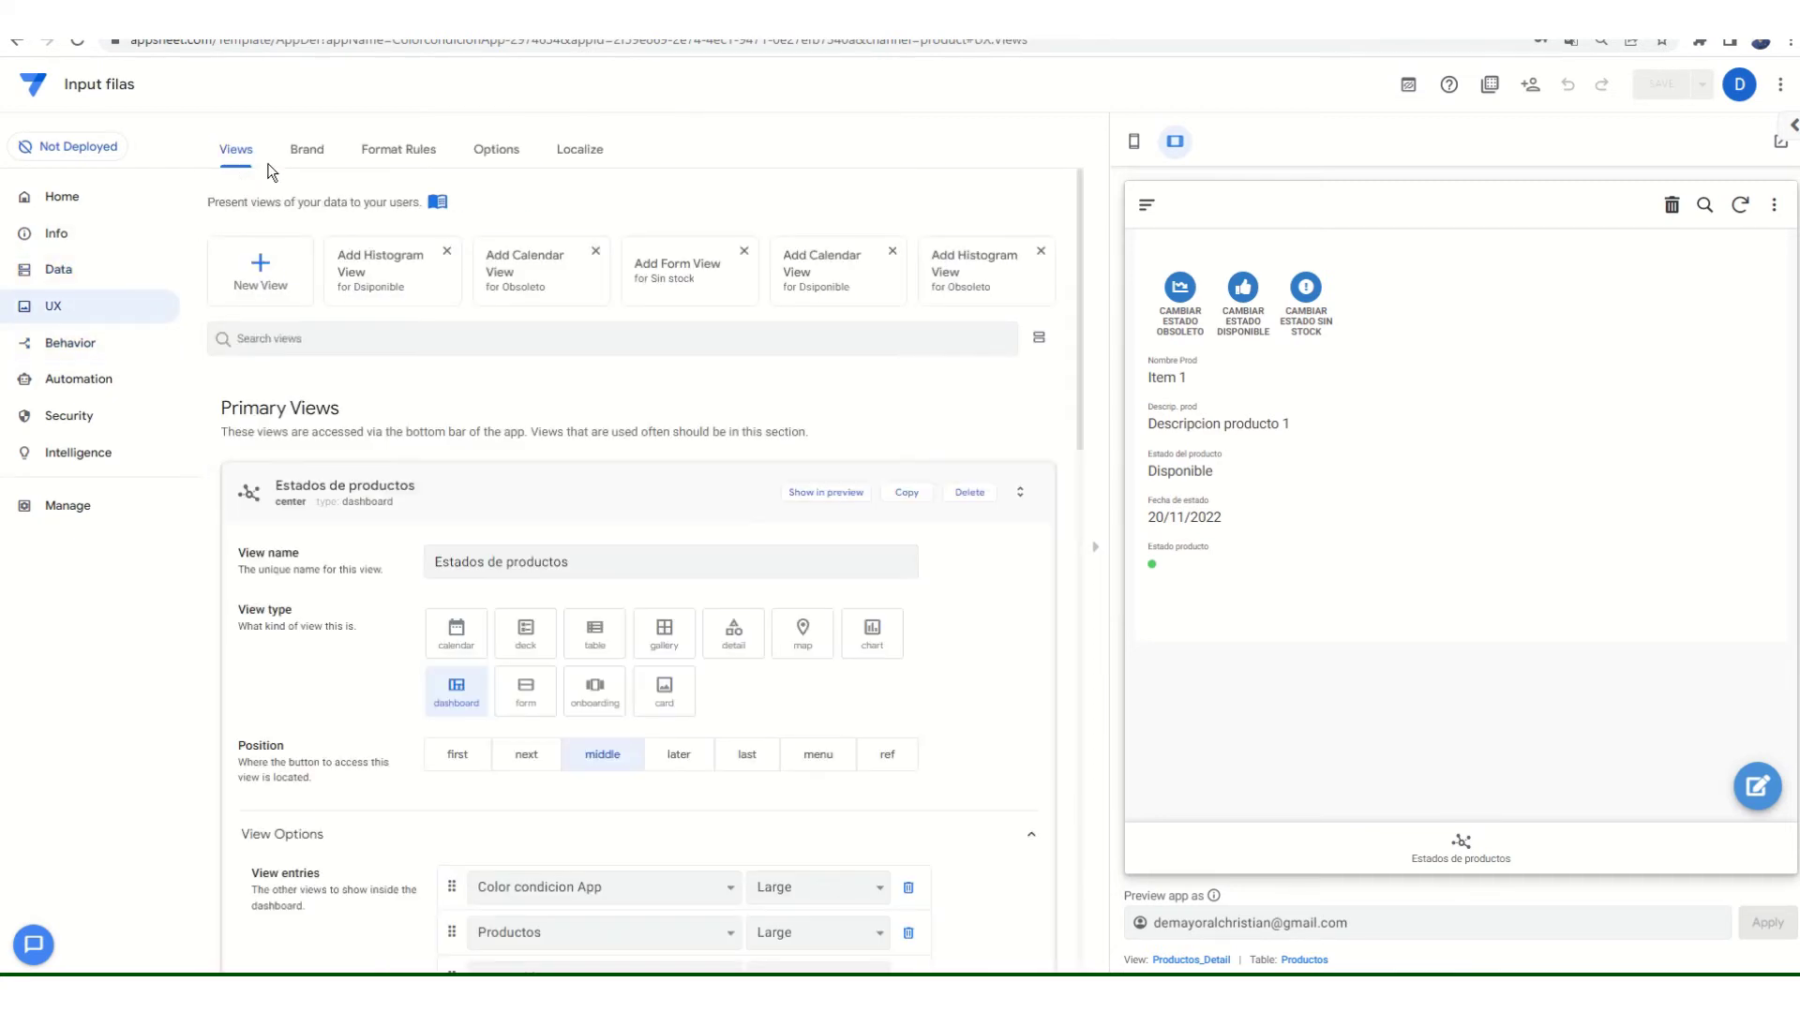
left_click(394, 152)
left_click(262, 277)
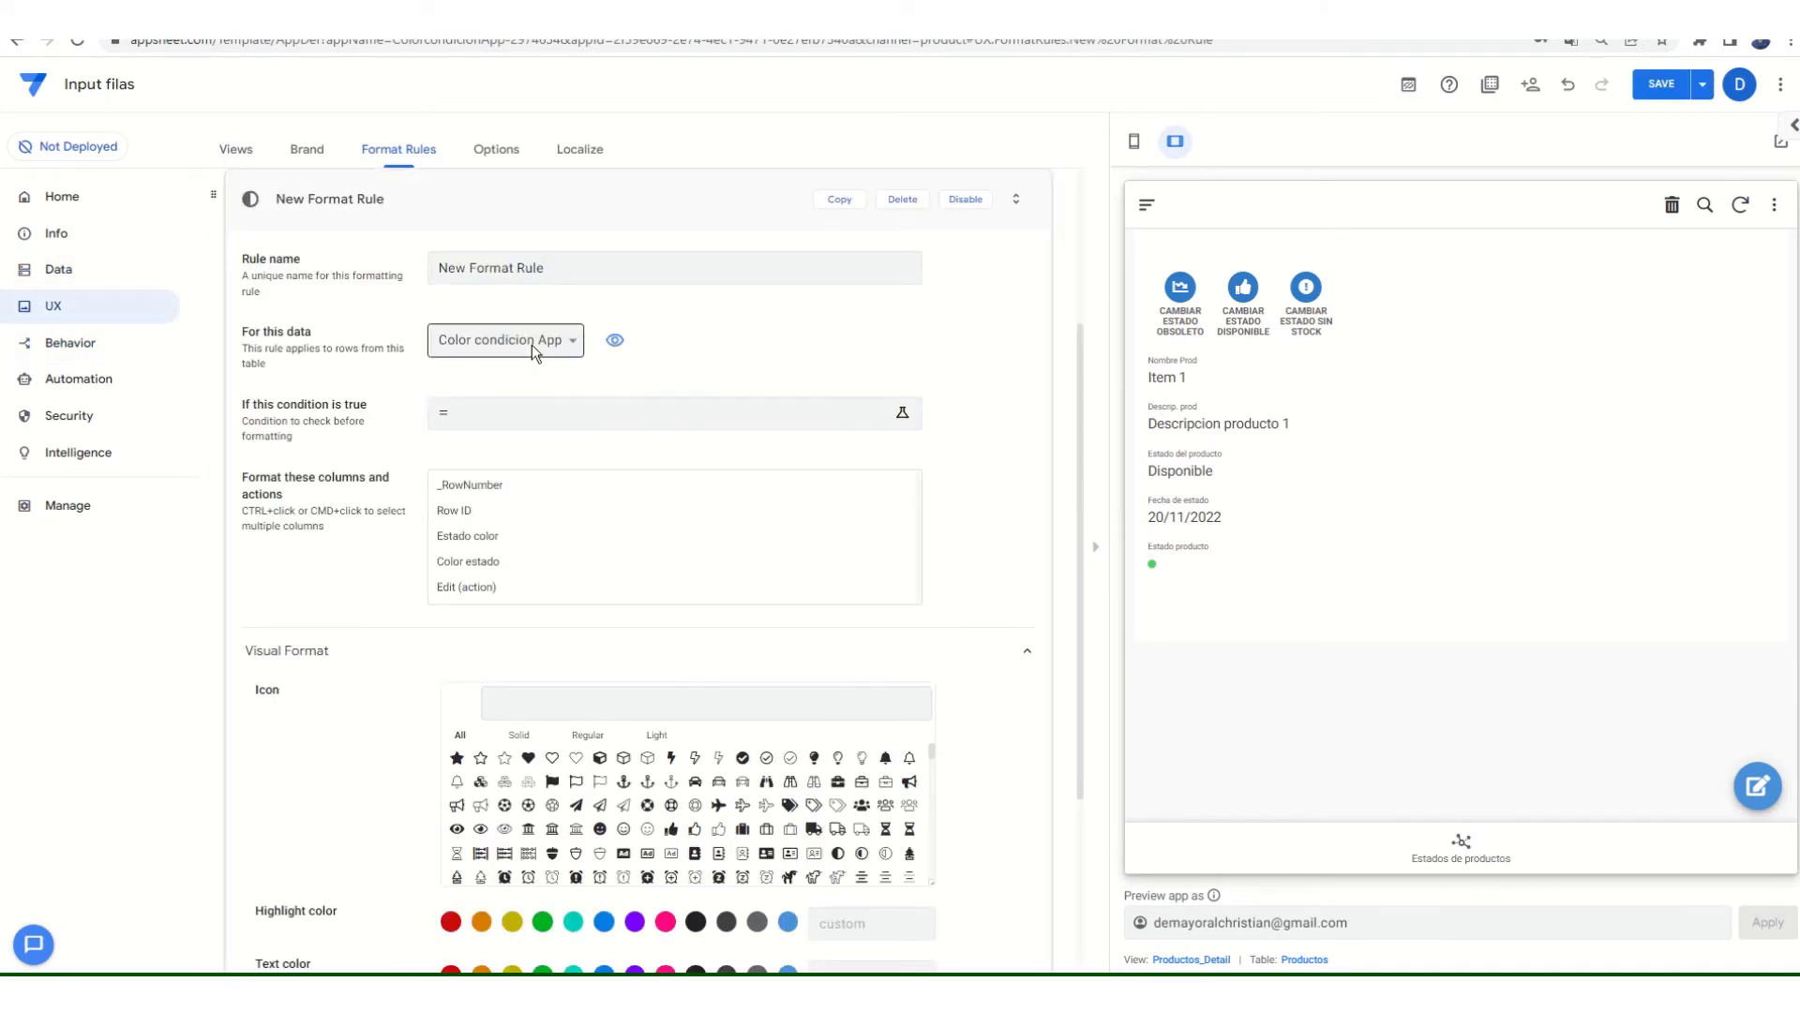
- Apply the new format rule to the Productos table and name it color acciones
left_click(540, 349)
left_click(485, 385)
left_click(532, 273)
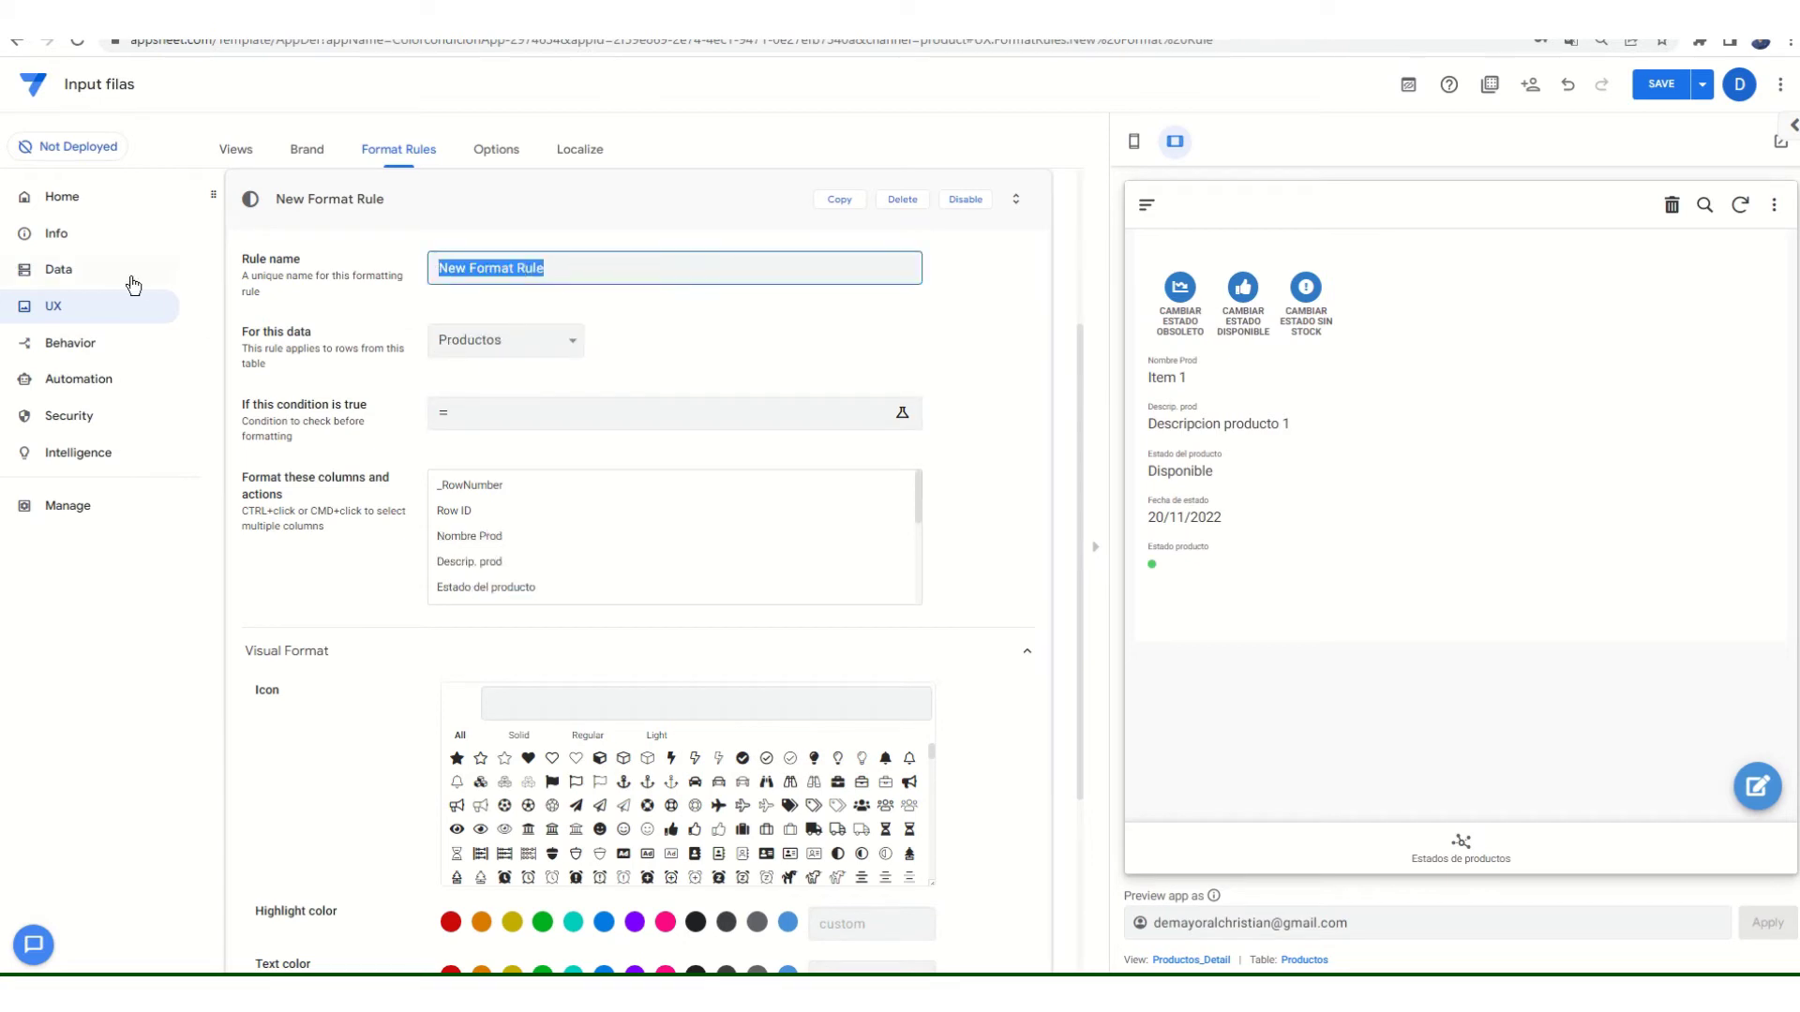
type("color acciones")
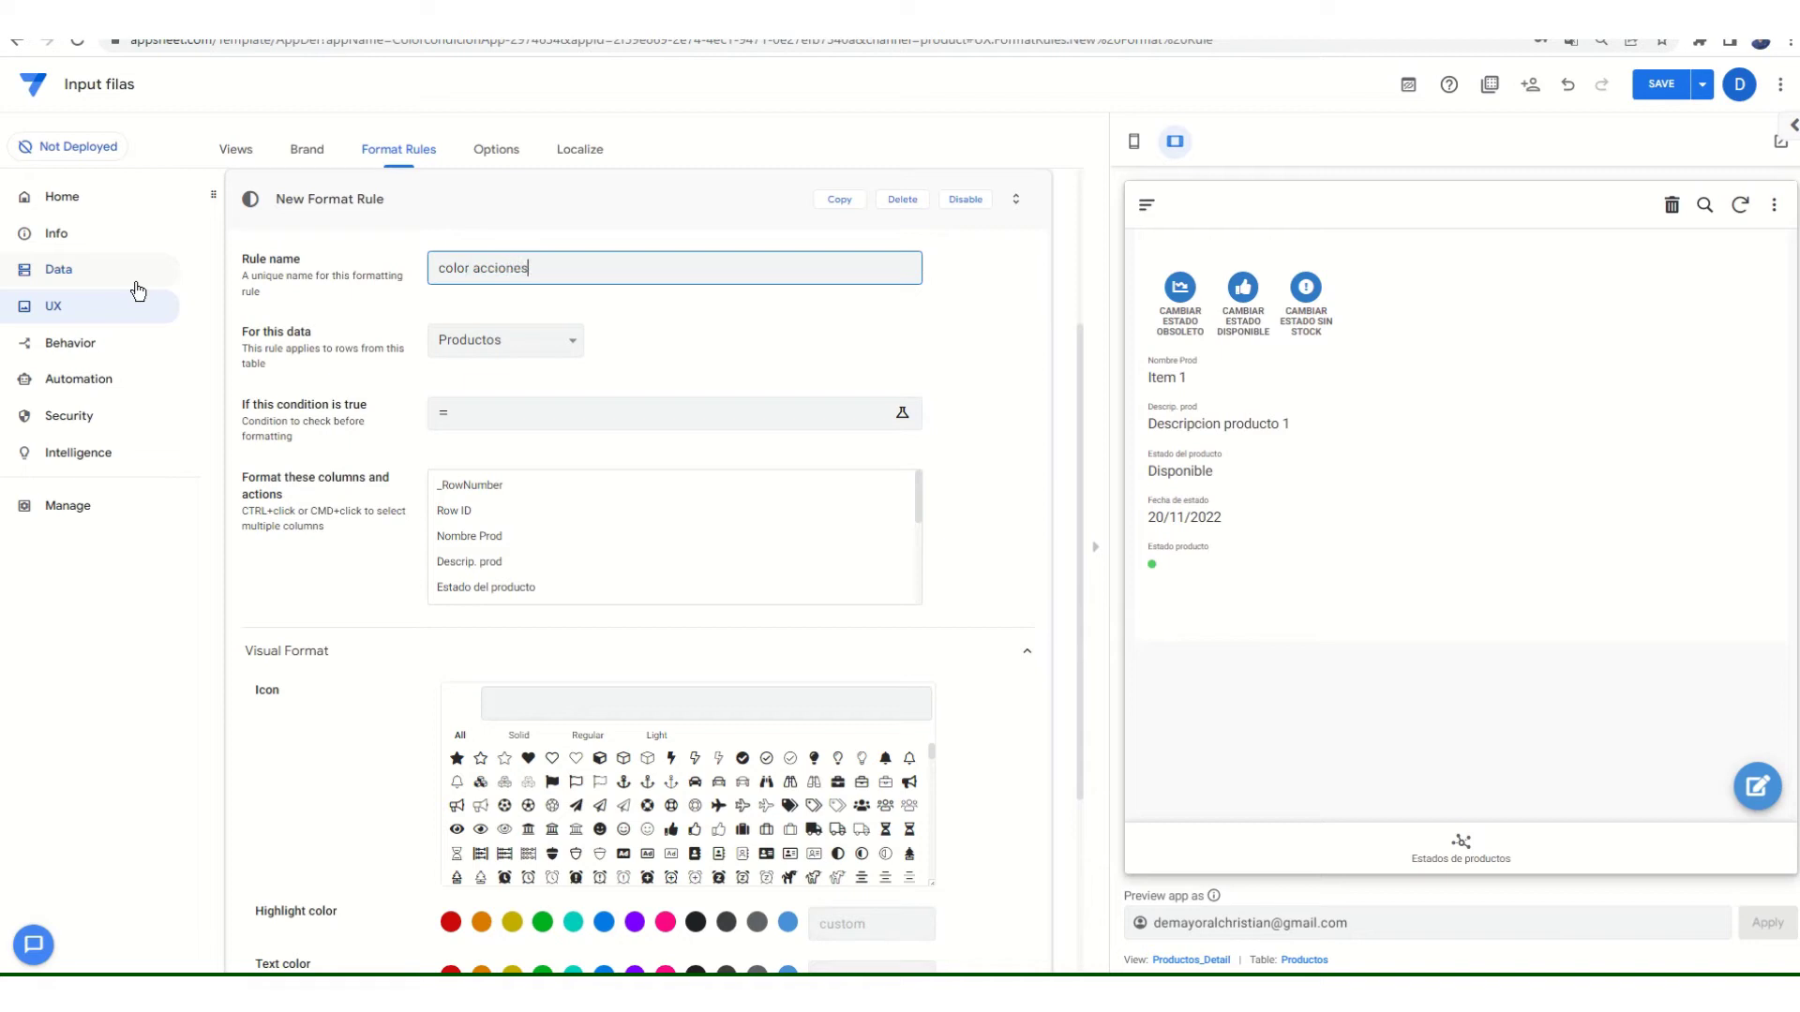
- Choose the Cambiar estado Obsoleto action as the item formatted by the color acciones rule
scroll(546, 530, "down", 3)
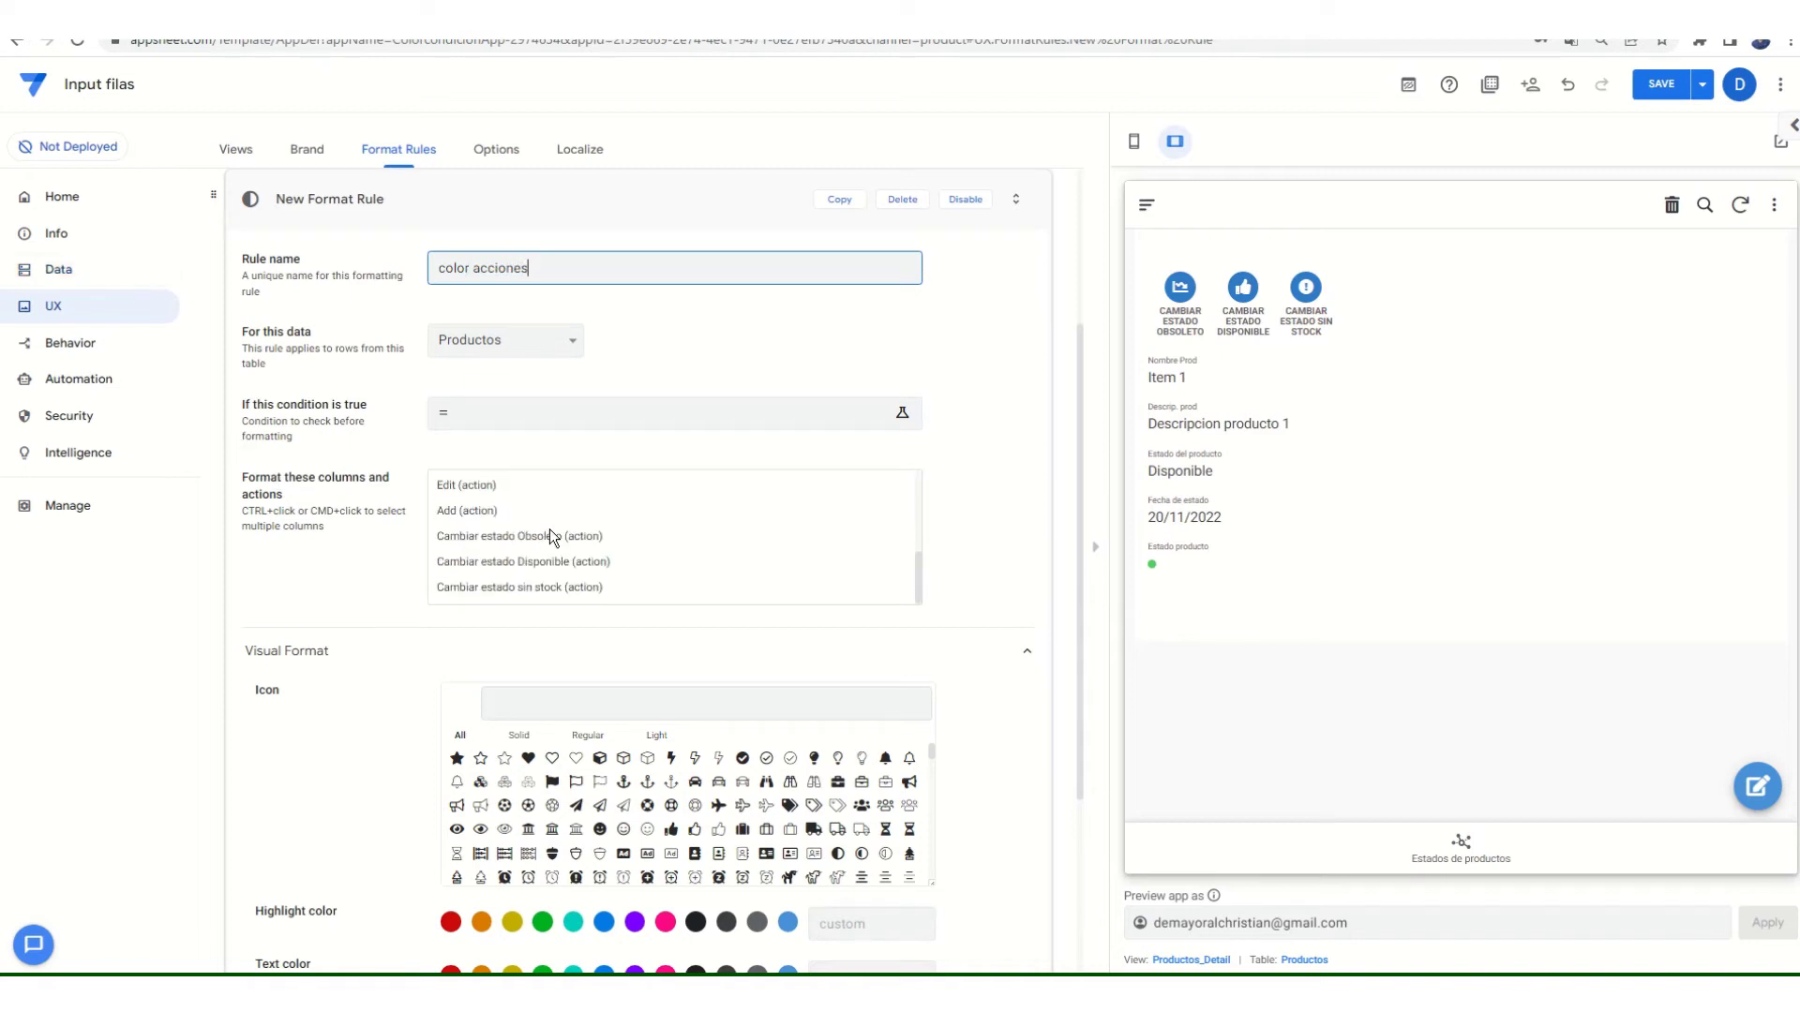
scroll(553, 531, "up", 3)
scroll(523, 585, "down", 1)
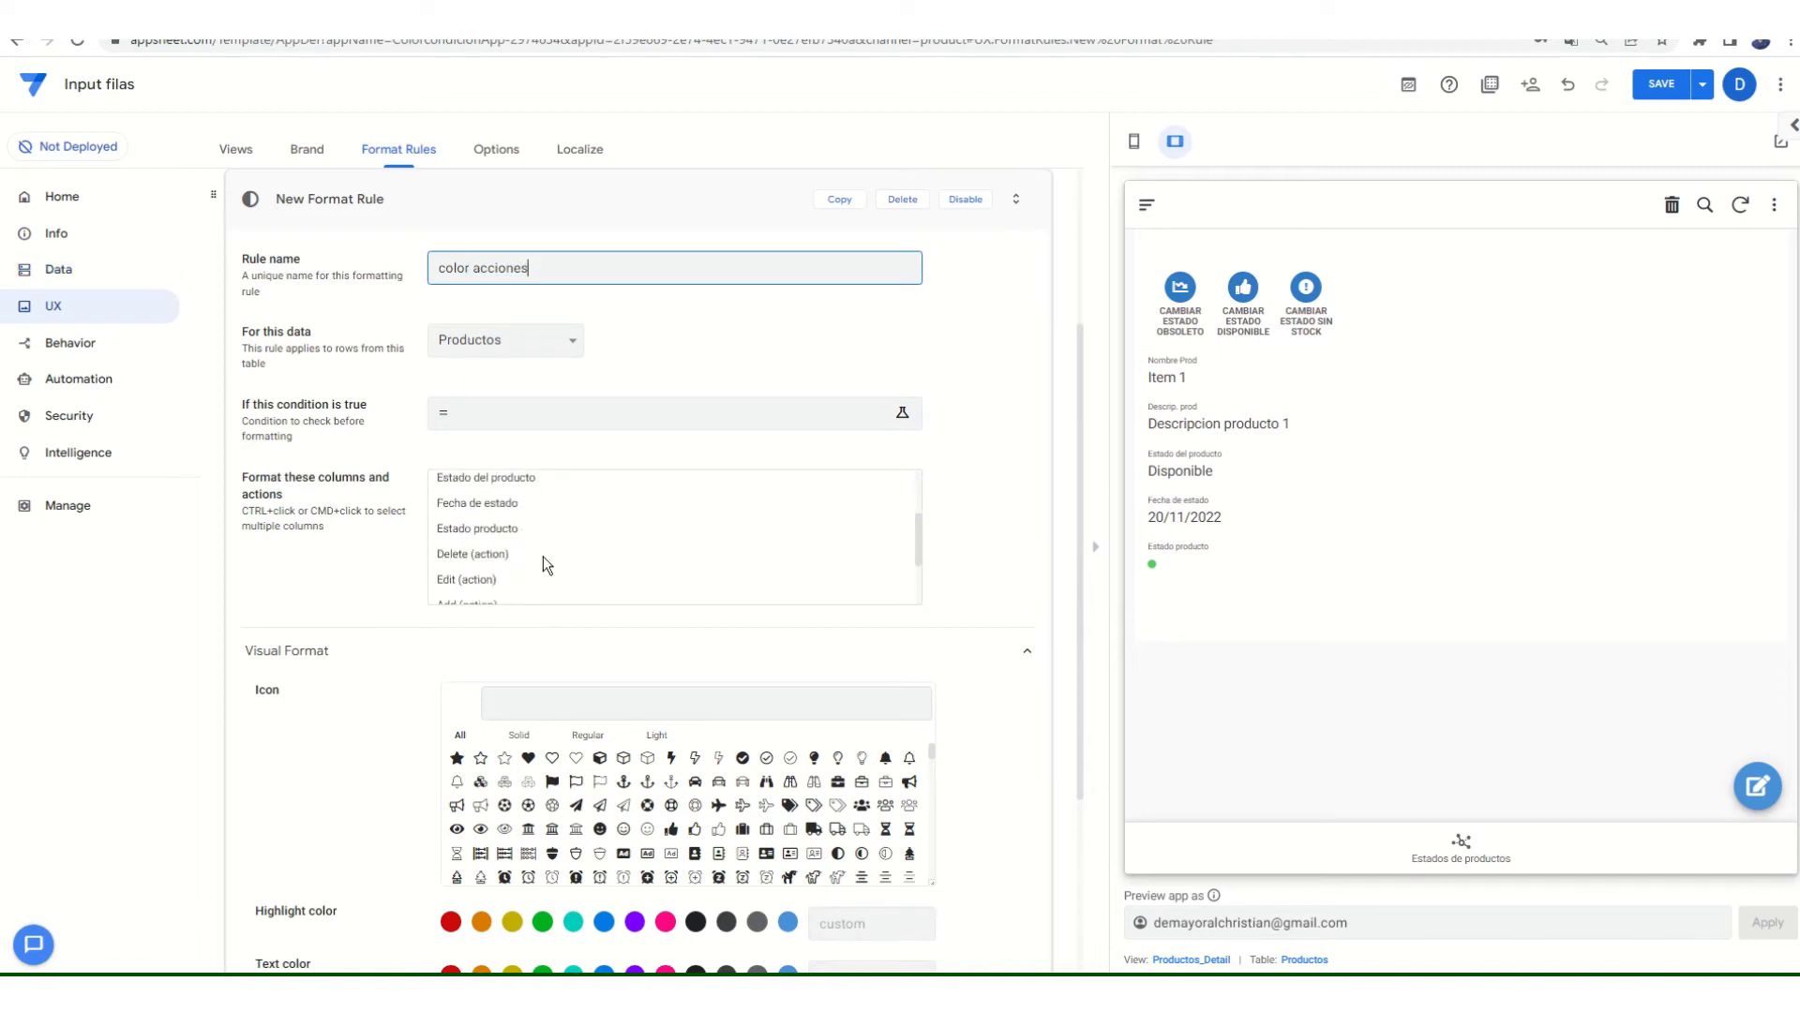
scroll(515, 562, "down", 1)
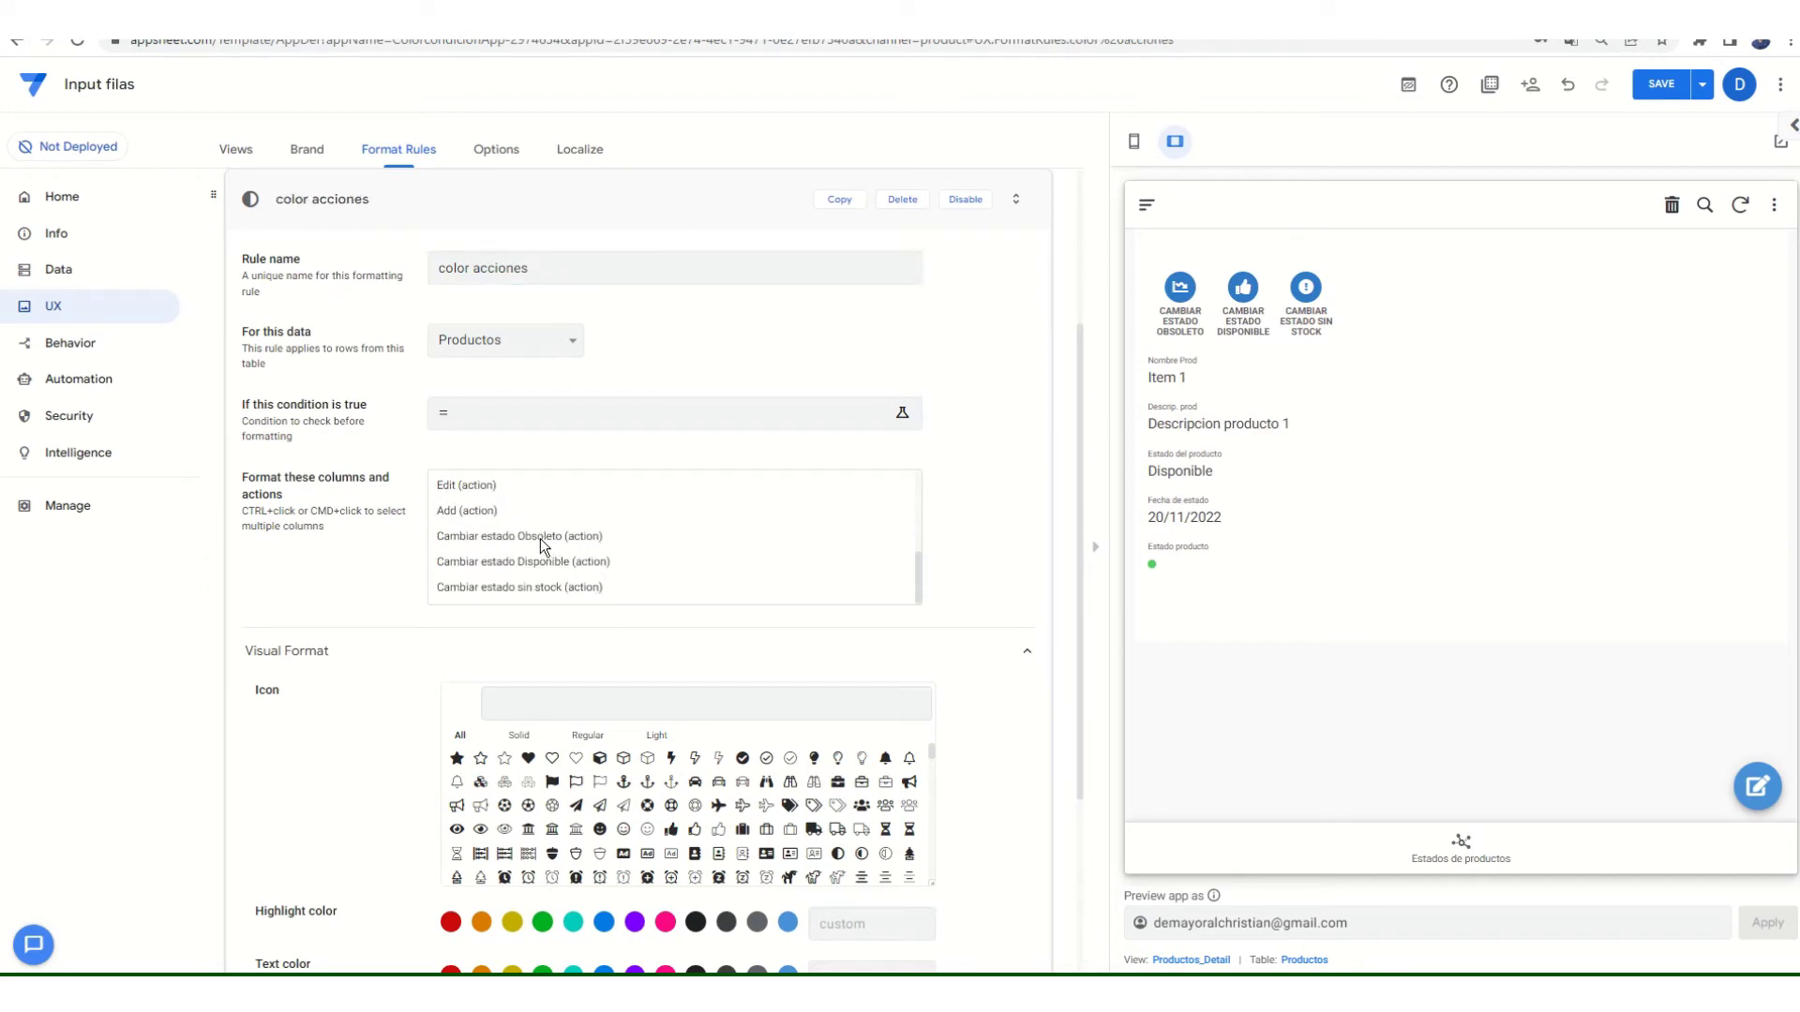
left_click(540, 538)
- Set the color acciones rule's highlight color to yellow and its text color to orange
scroll(450, 928, "down", 1)
scroll(451, 928, "down", 1)
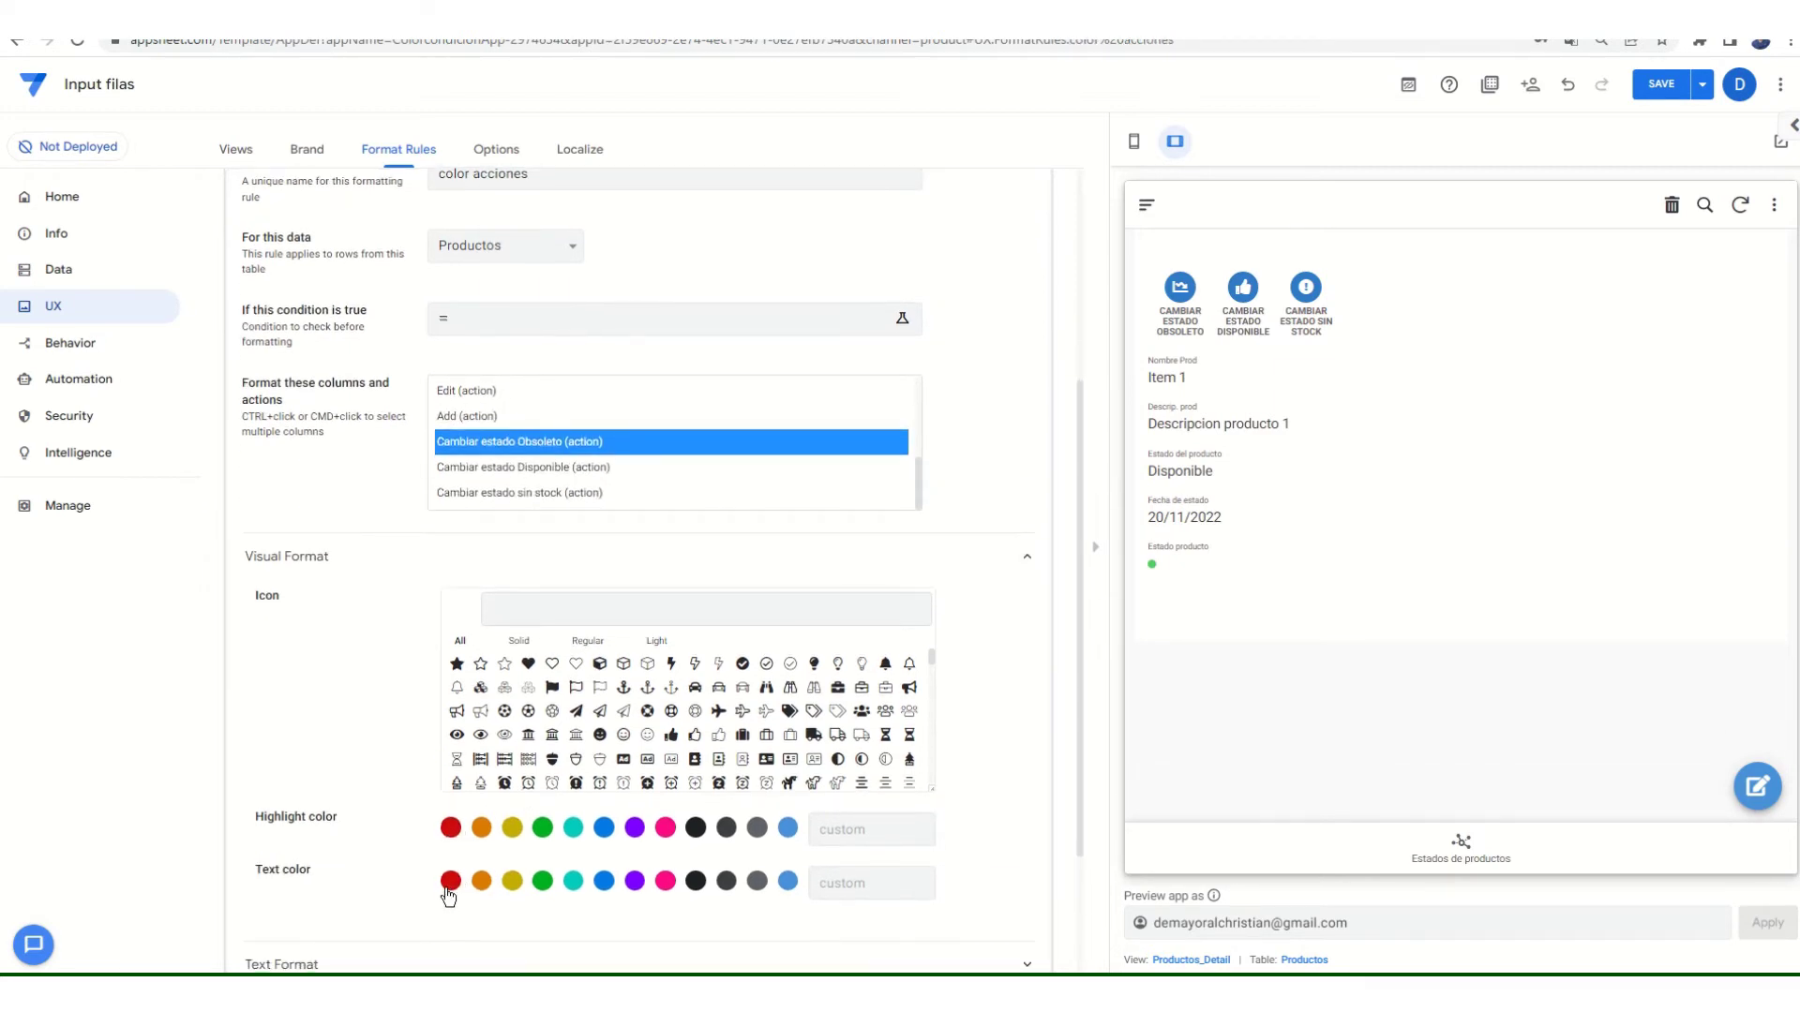
left_click(451, 886)
left_click(451, 881)
left_click(451, 828)
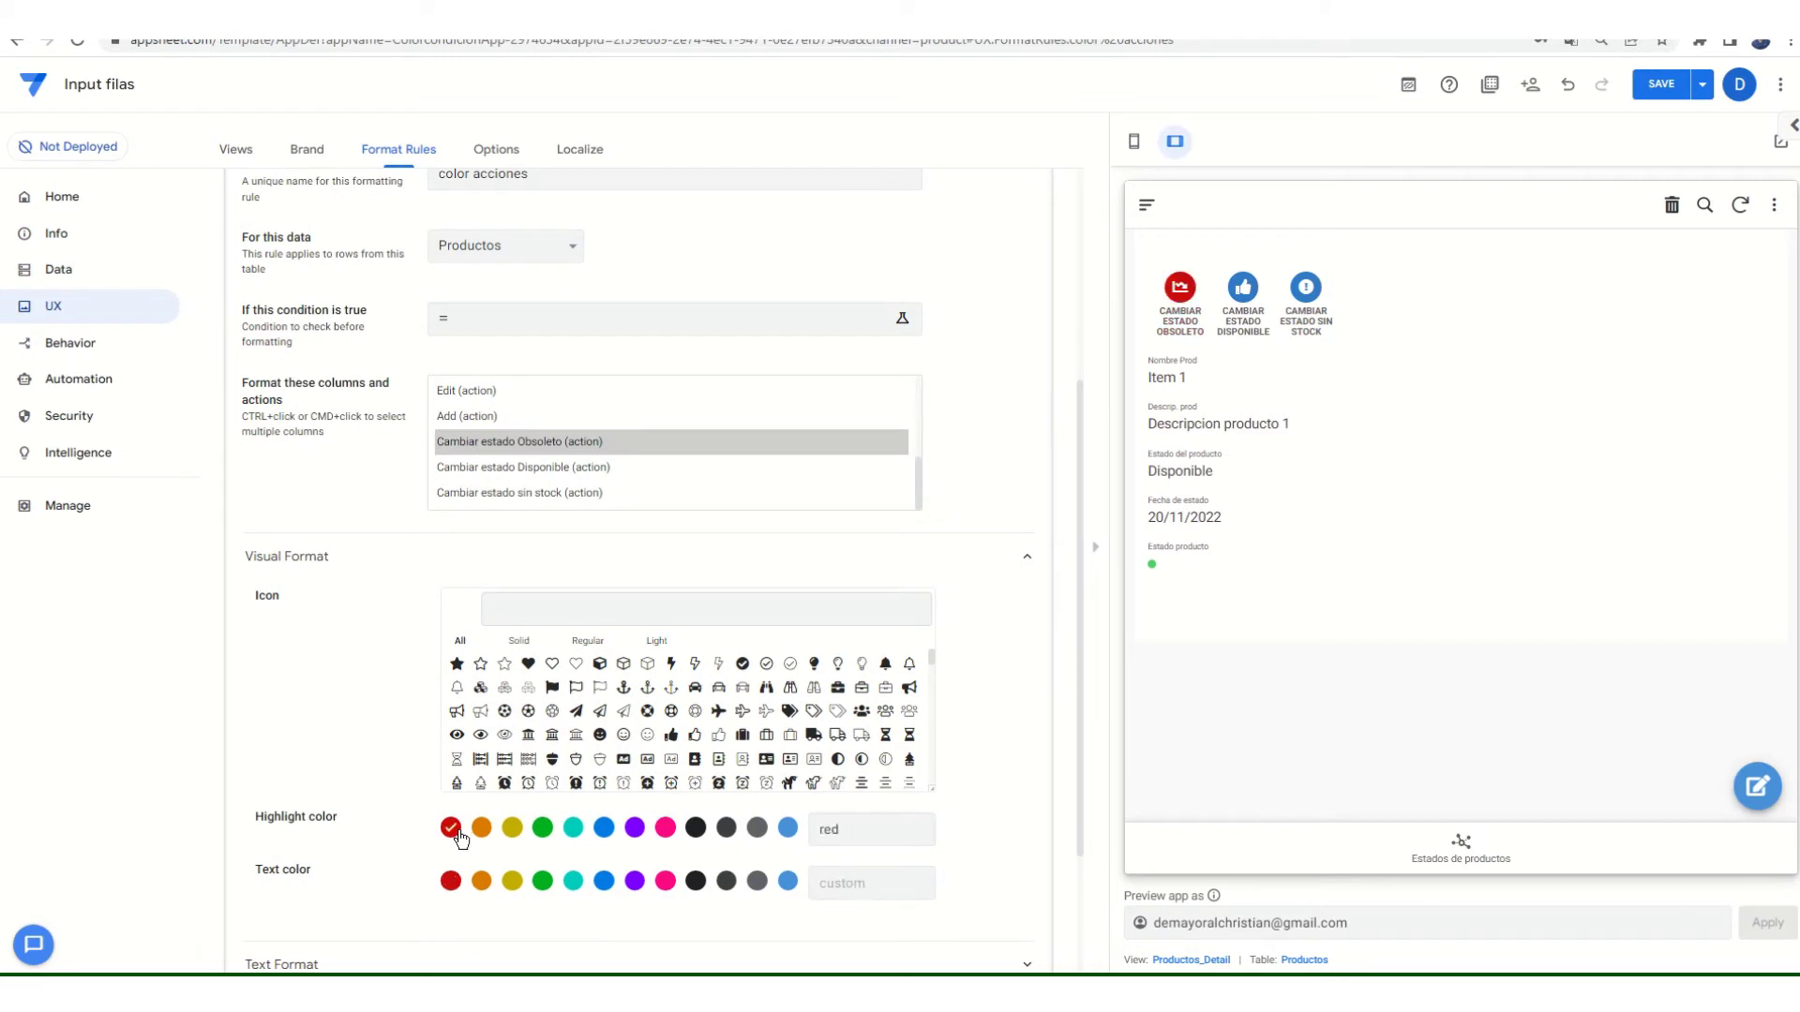
left_click(482, 882)
left_click(512, 881)
left_click(512, 827)
left_click(479, 881)
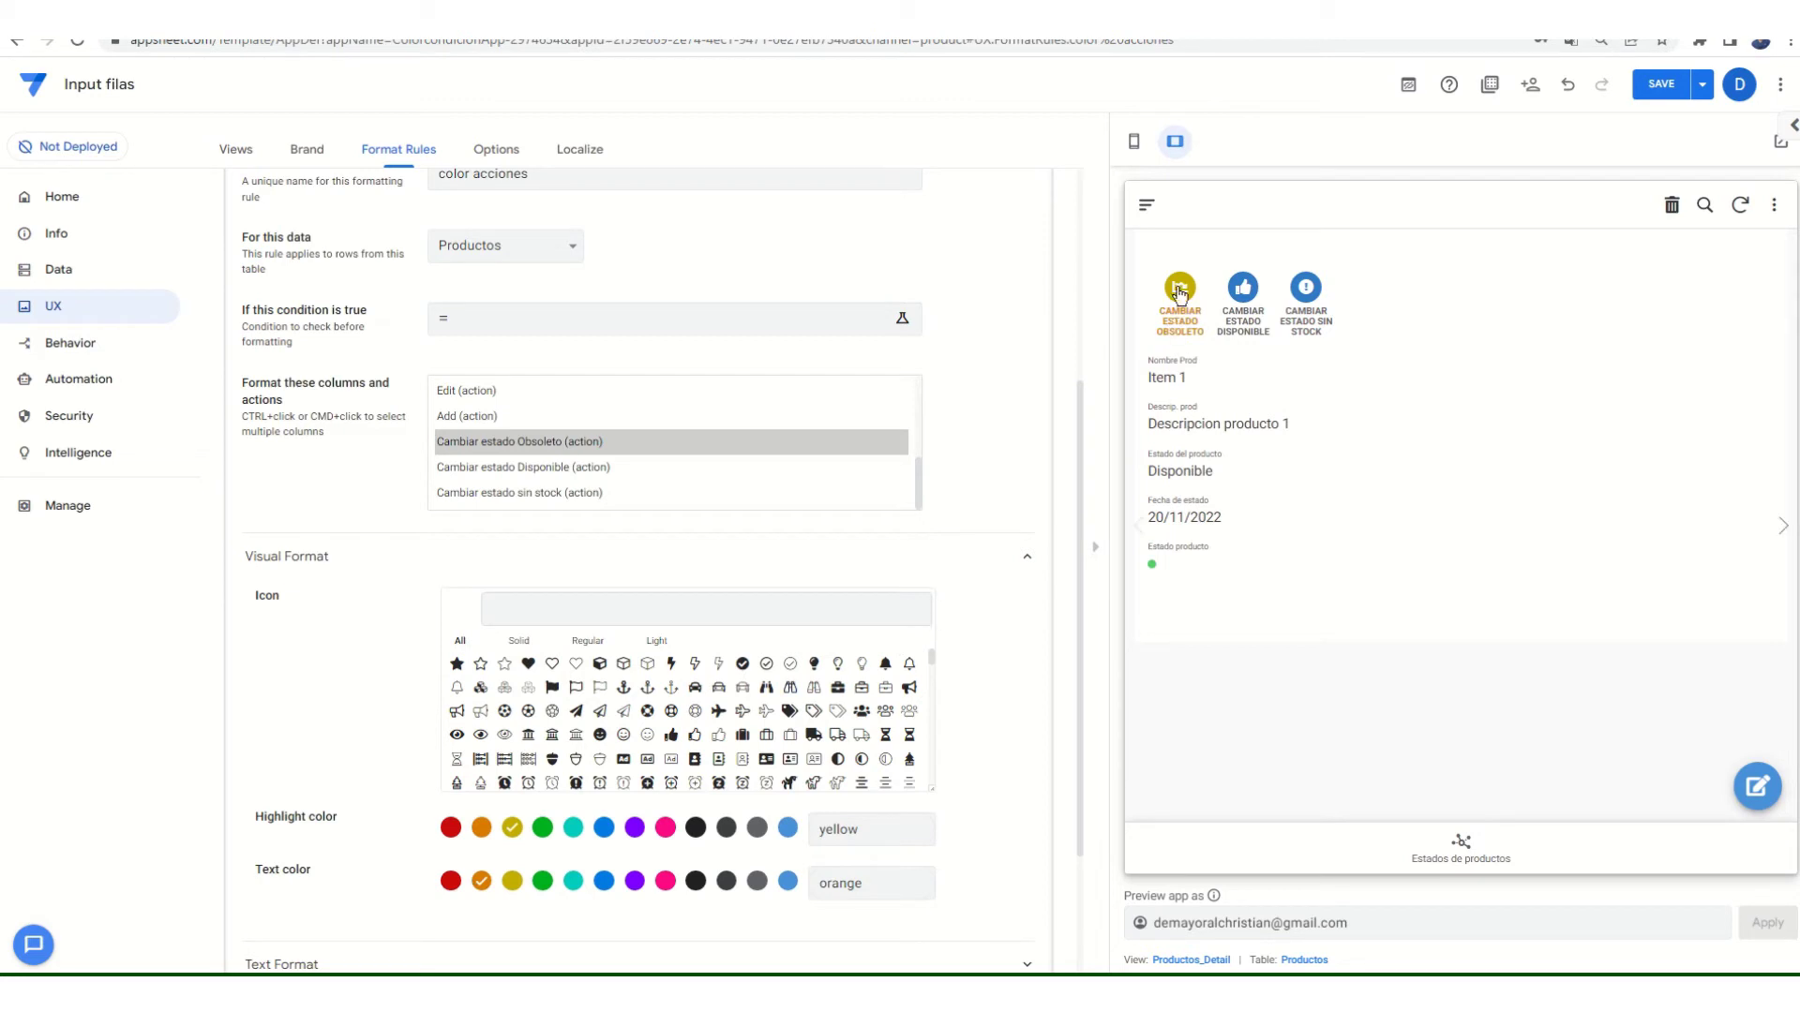
- Browse the Solid and Regular icon sets available for the color acciones rule
left_click(520, 644)
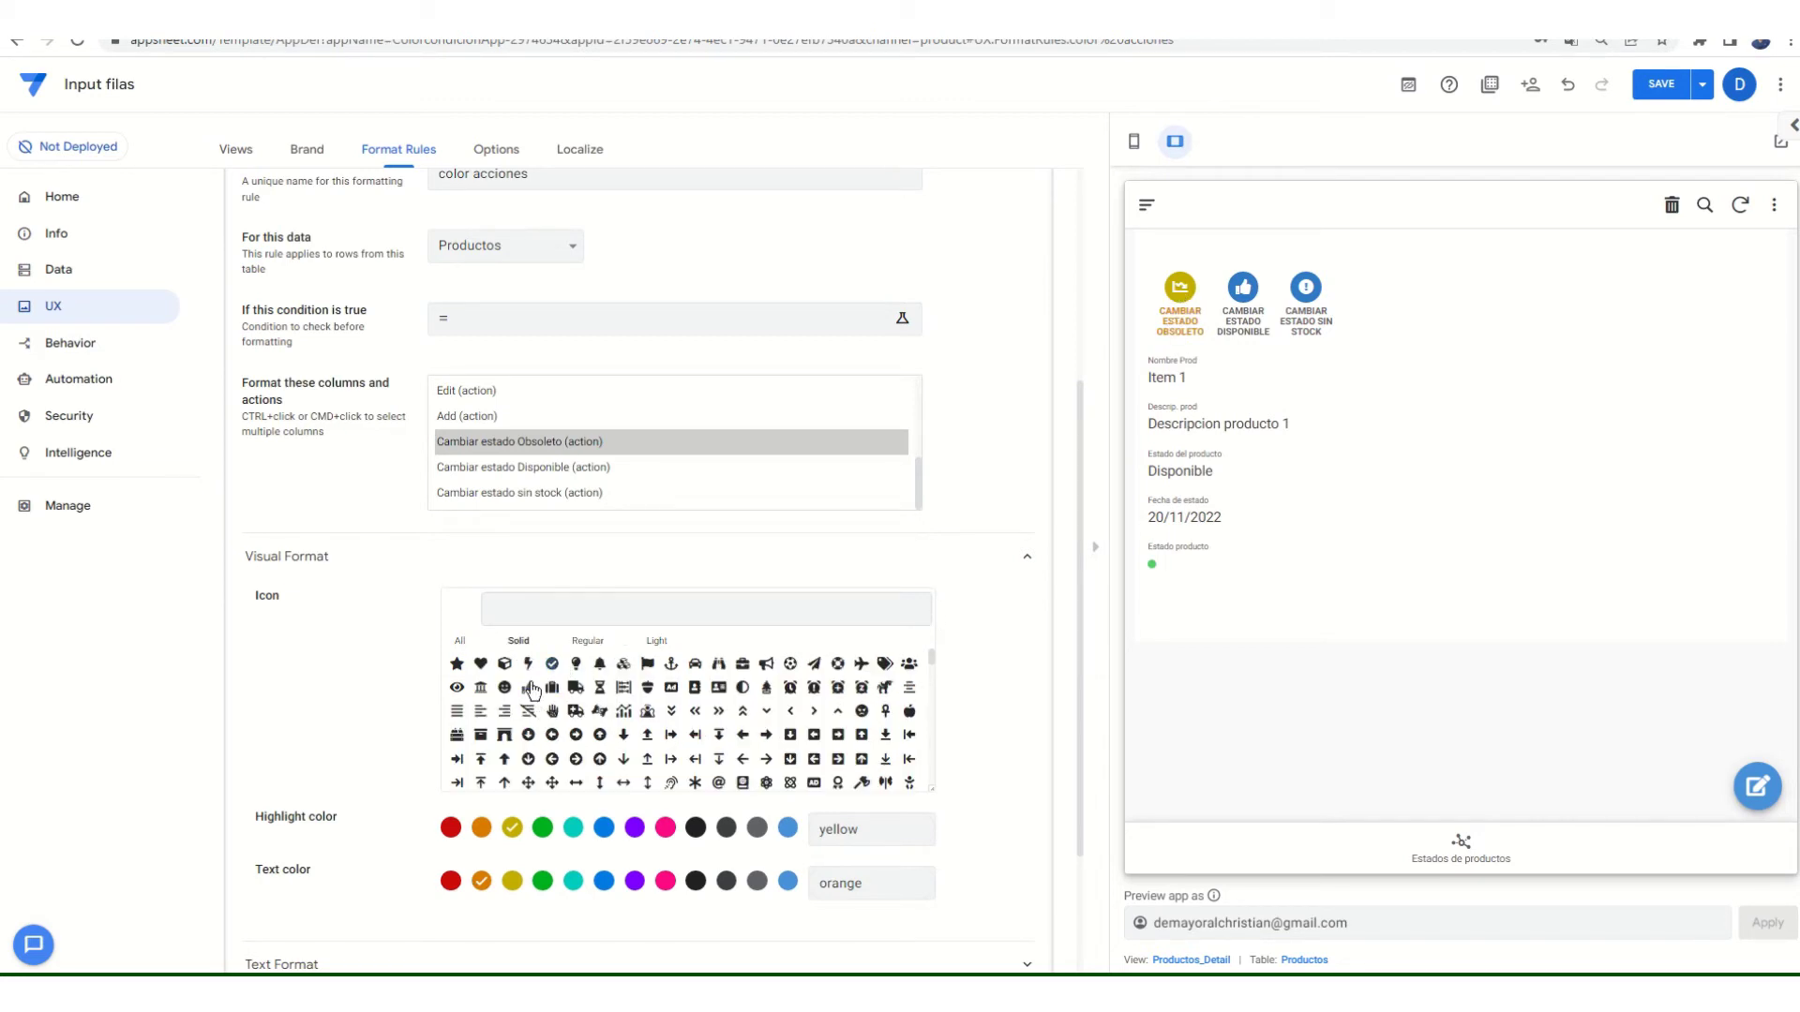
scroll(650, 729, "down", 1)
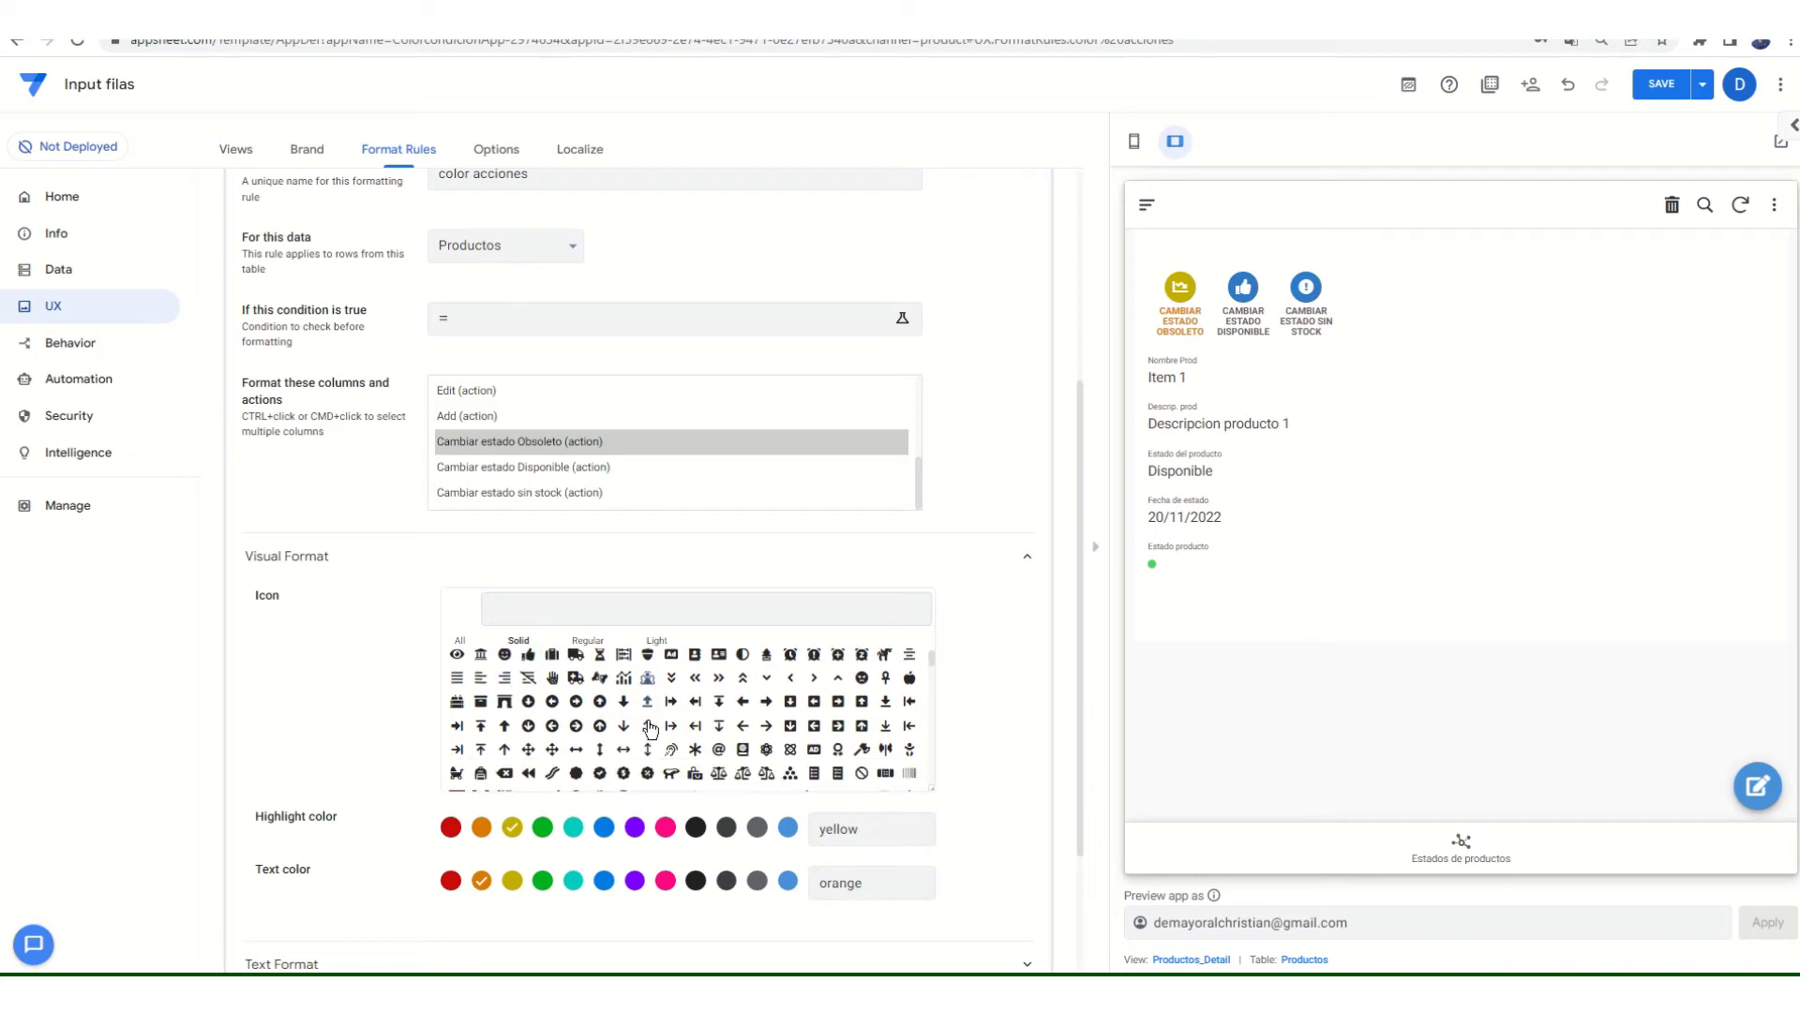
scroll(650, 728, "down", 3)
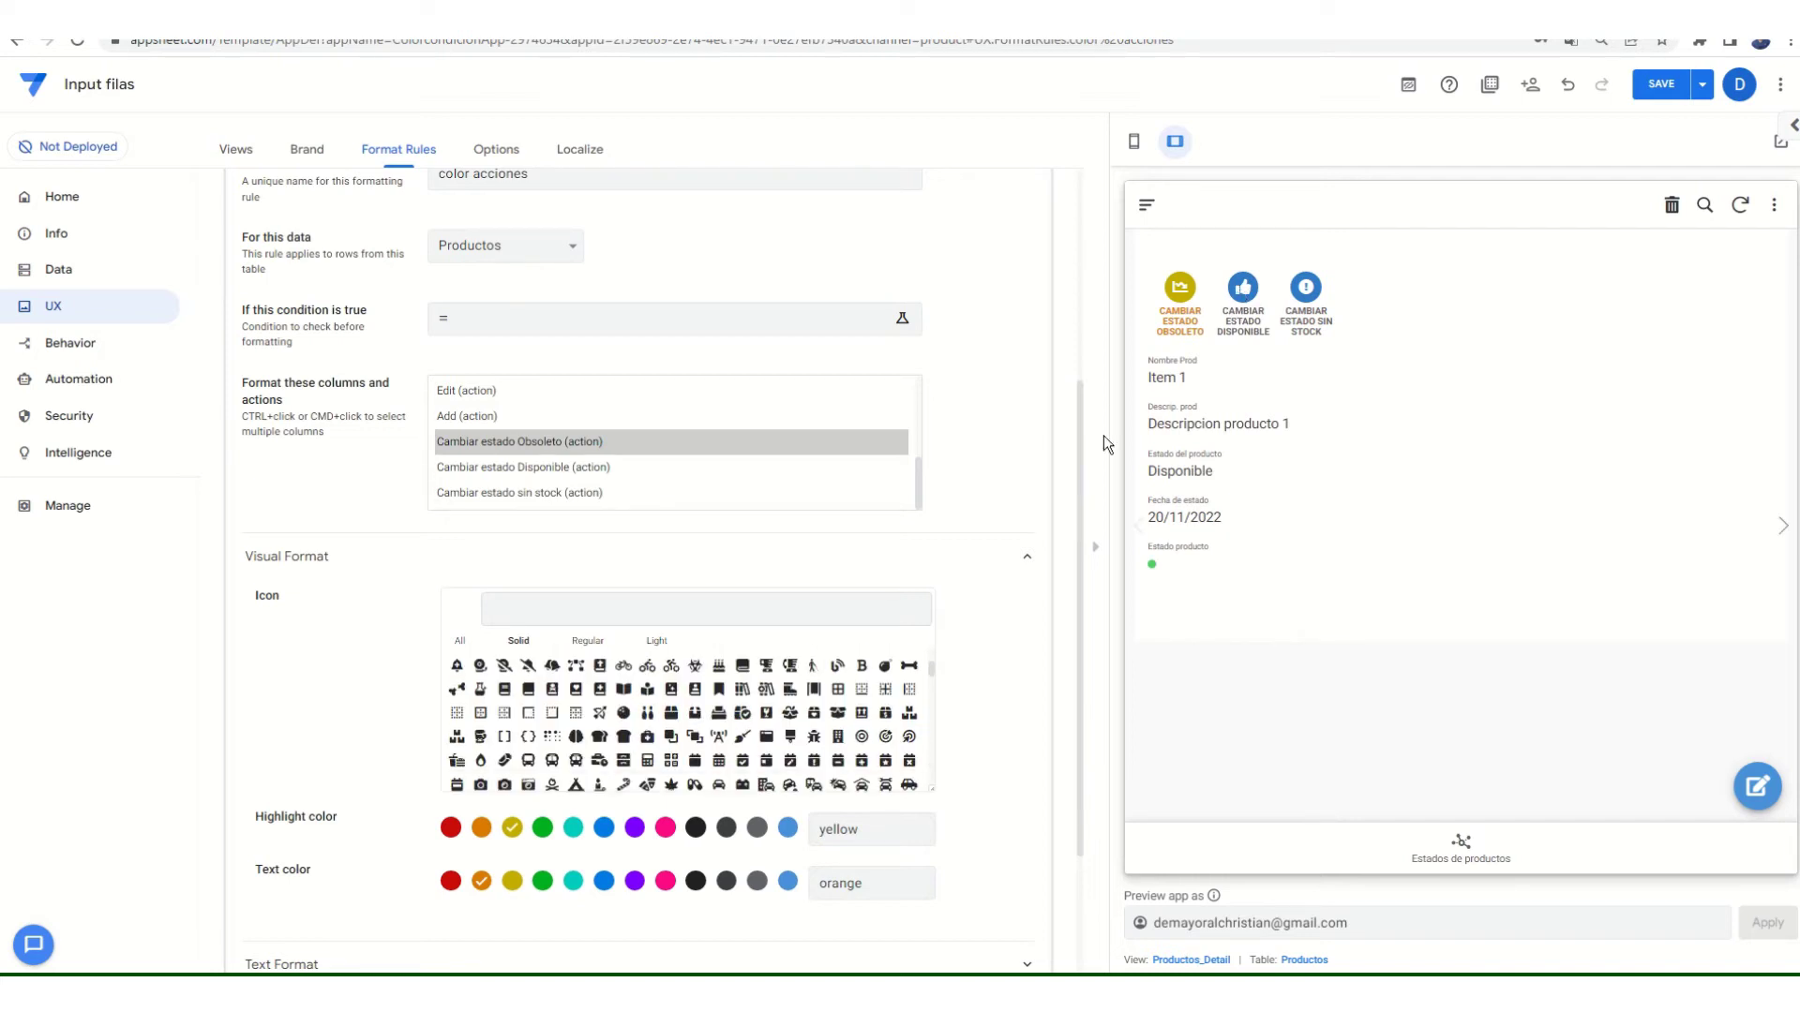
scroll(898, 723, "down", 5)
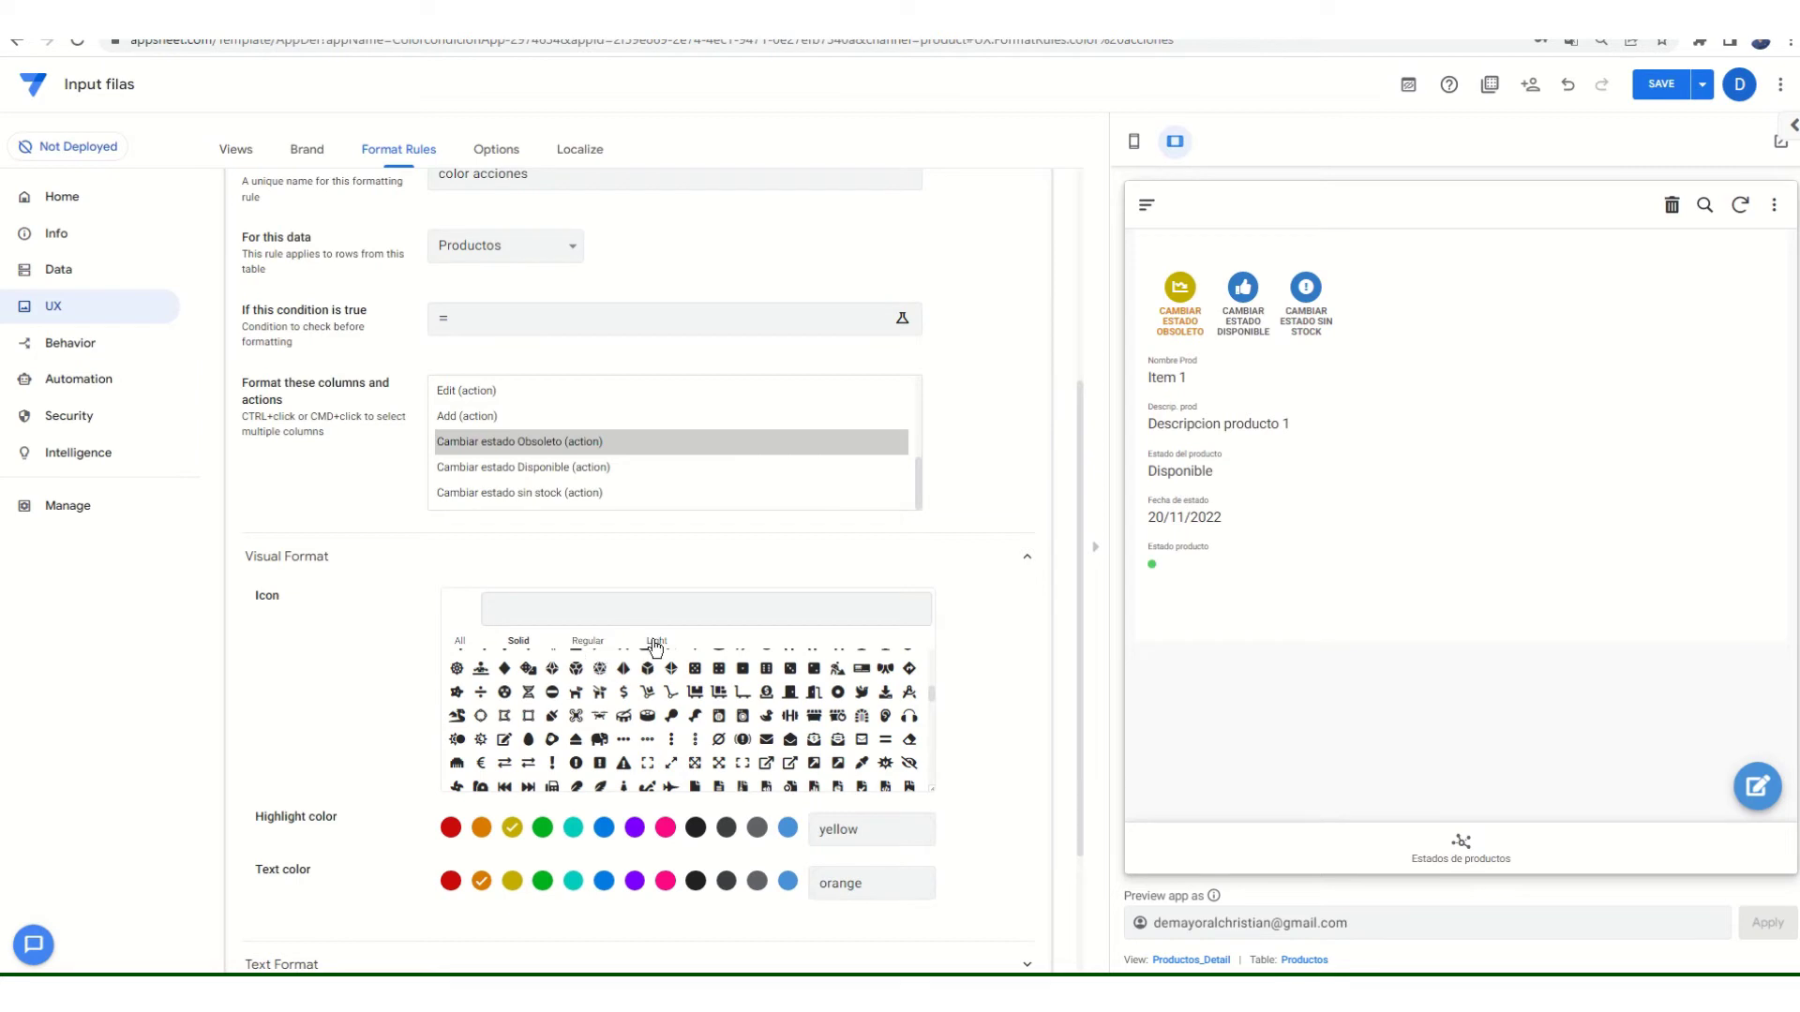
left_click(586, 641)
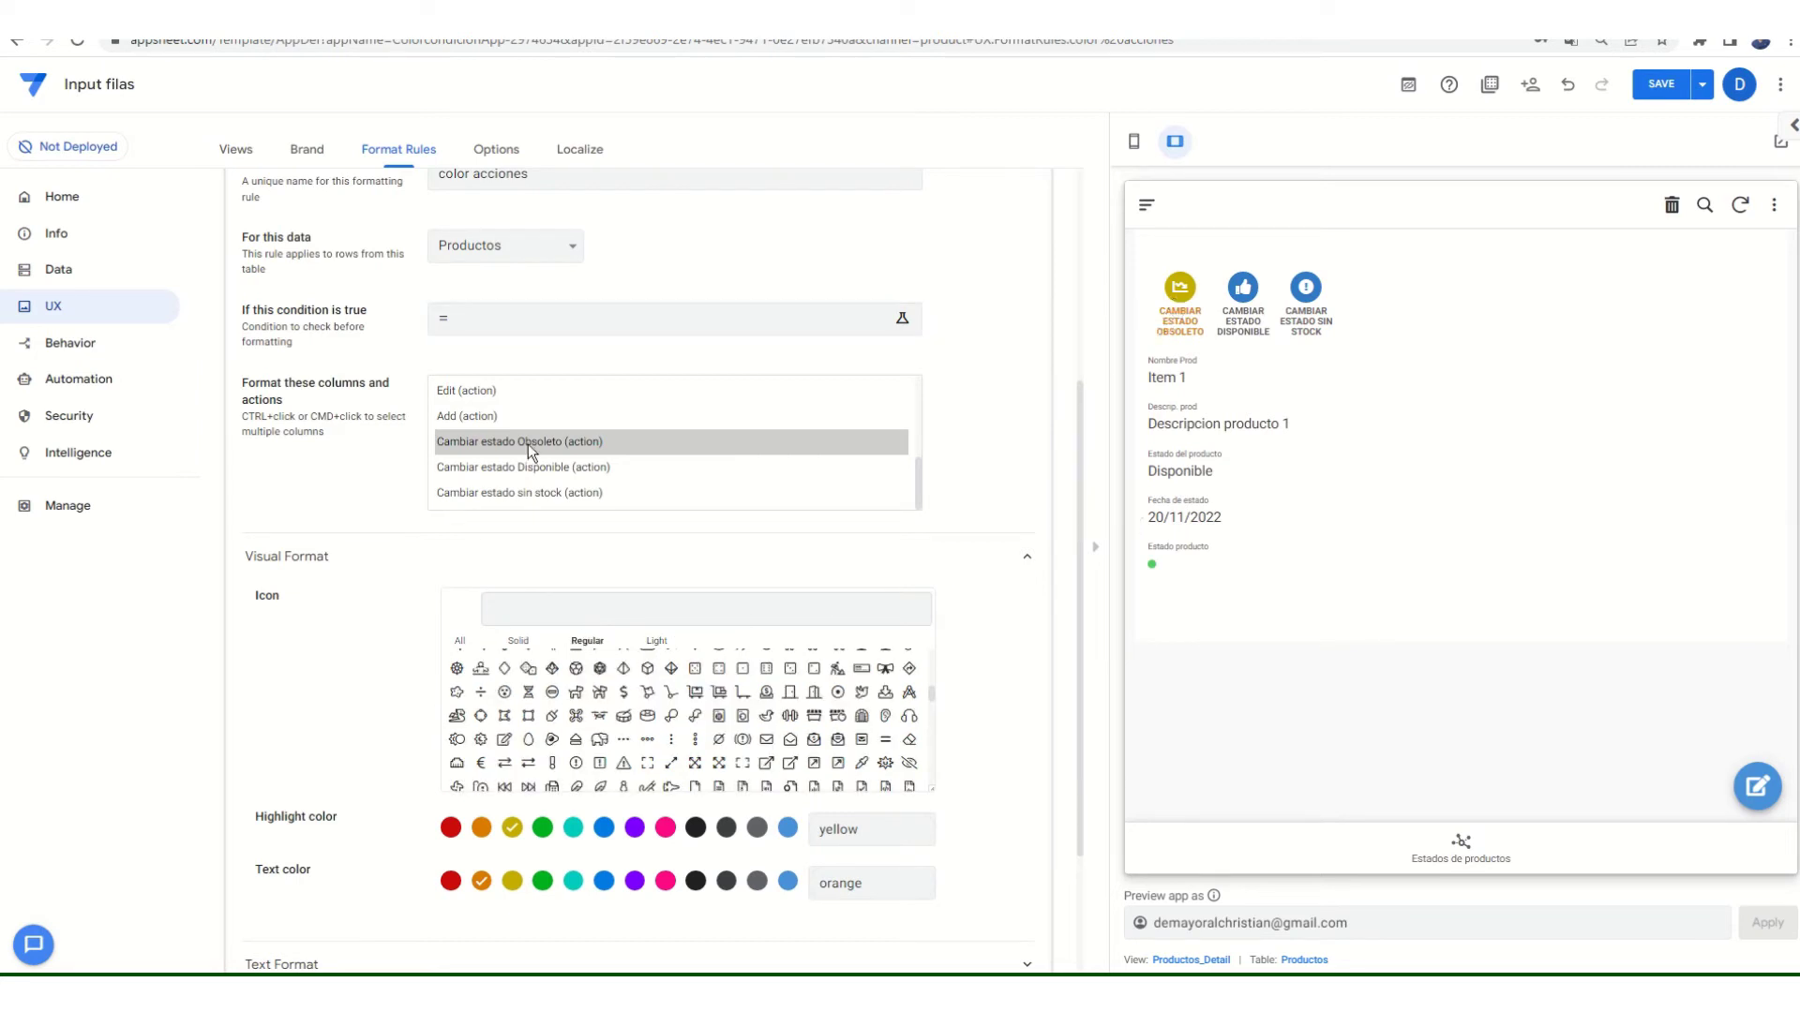
- Duplicate the color acciones rule and make the copy format the Cambiar estado Disponible action instead
scroll(469, 496, "up", 5)
scroll(717, 309, "up", 3)
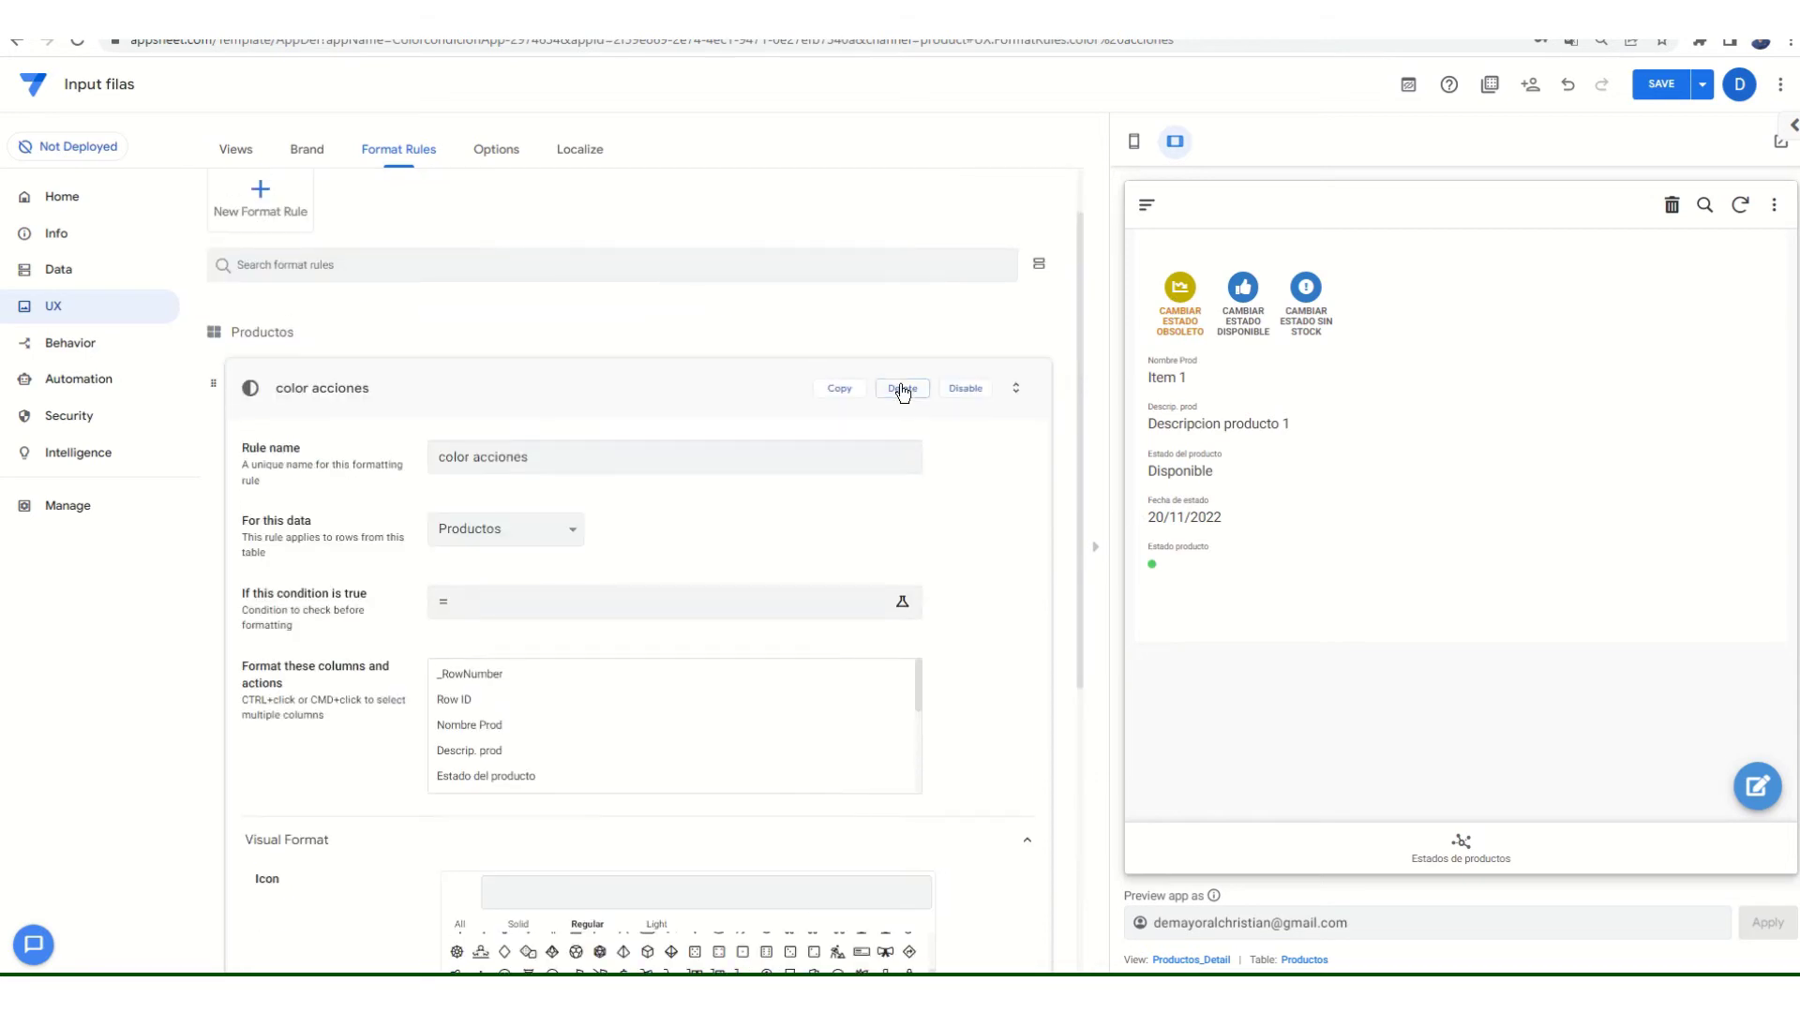
left_click(839, 389)
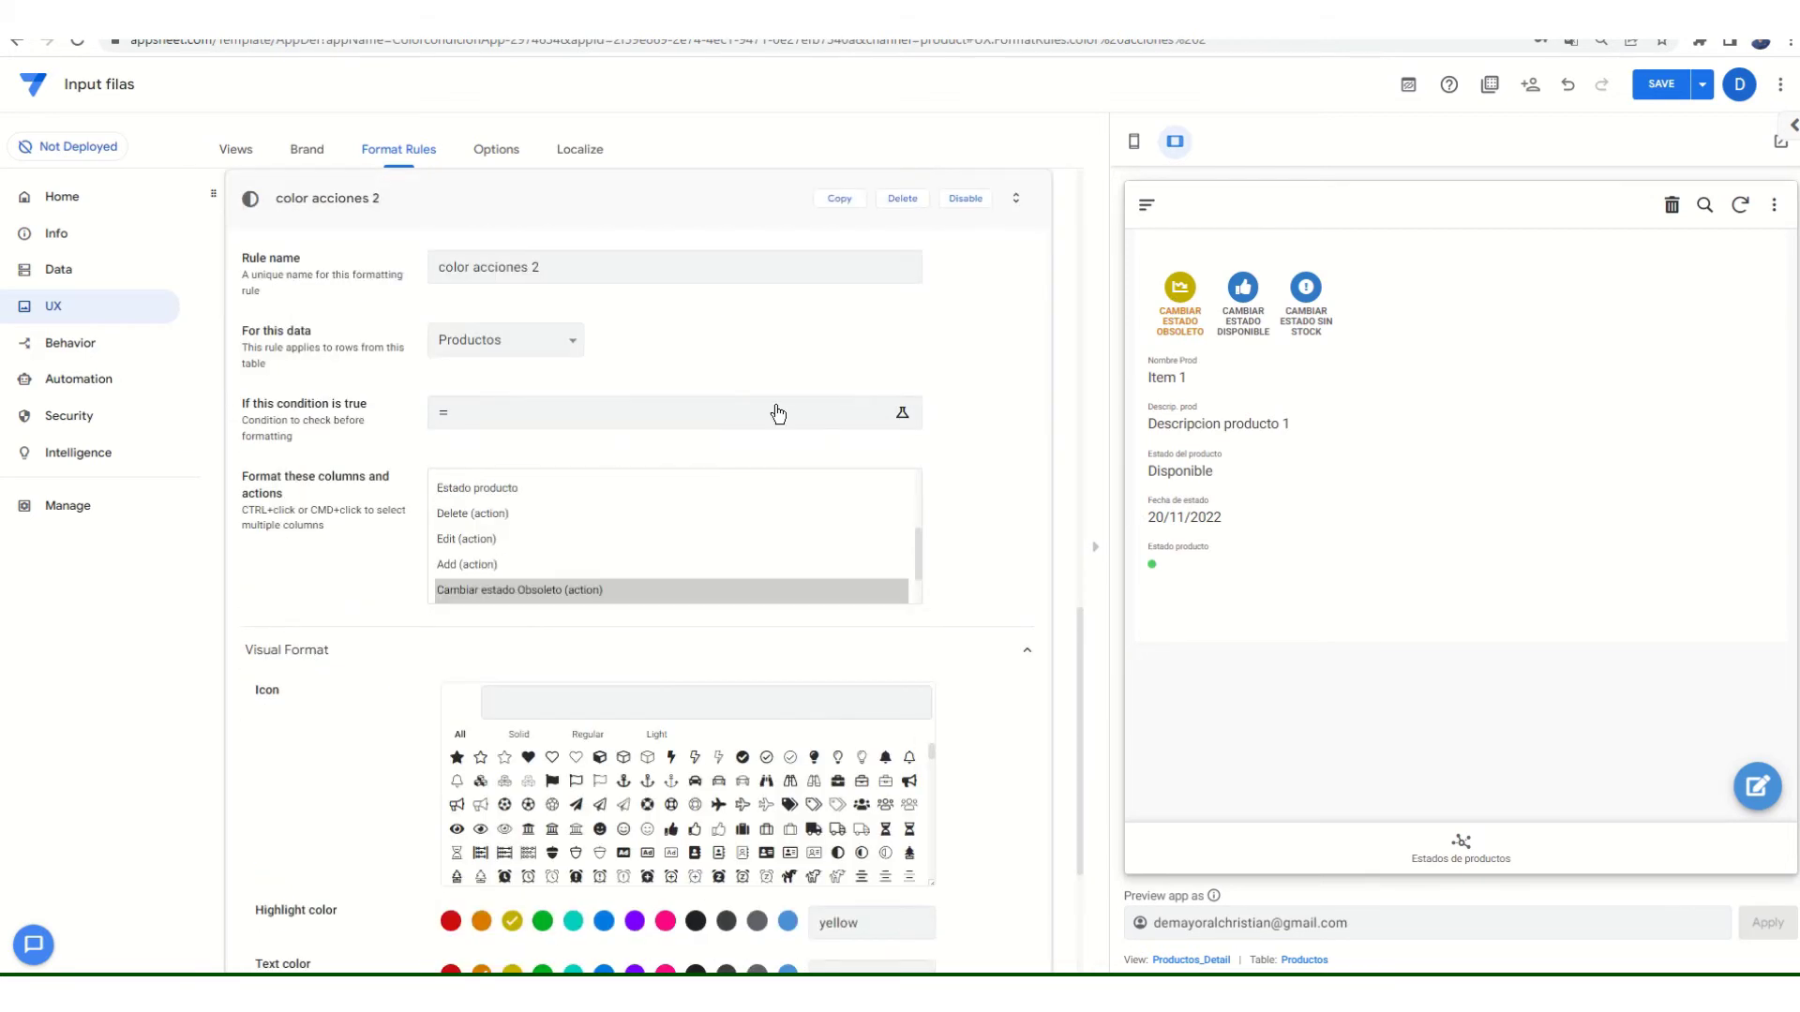
scroll(515, 549, "down", 1)
left_click(516, 553)
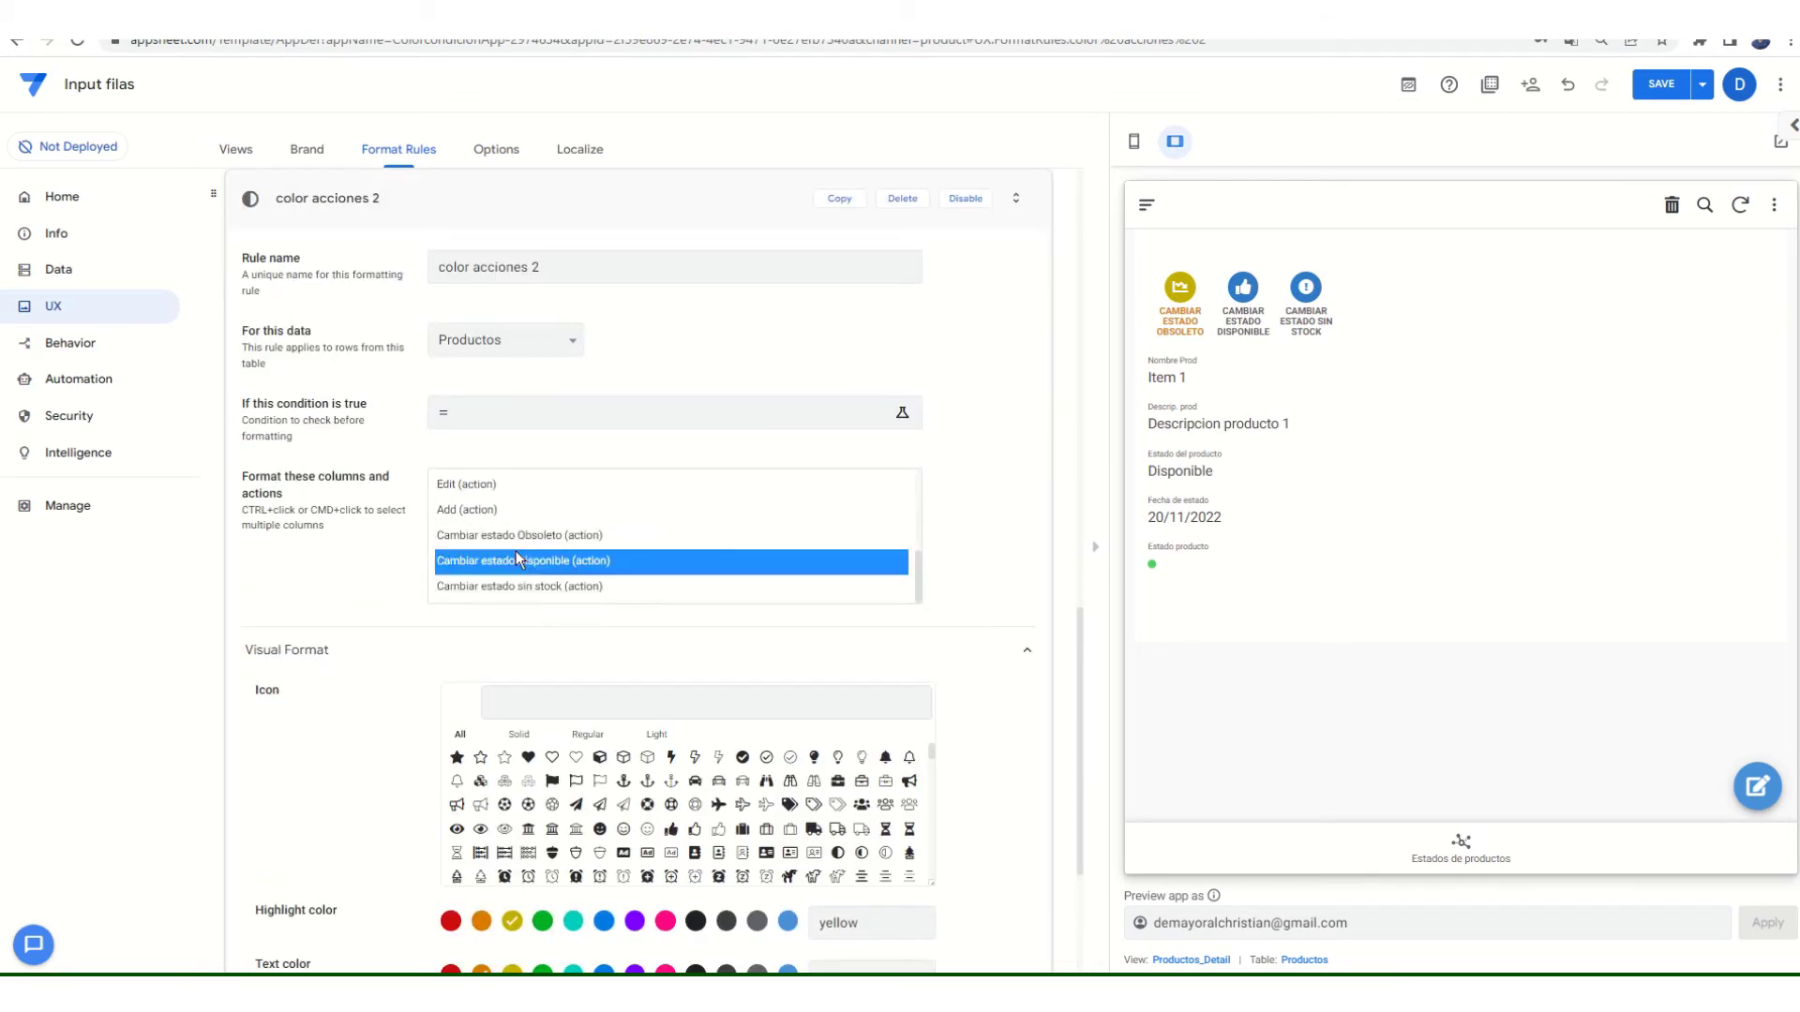
- Set the duplicated rule's highlight color to green and its text color to primaryText black
left_click(542, 922)
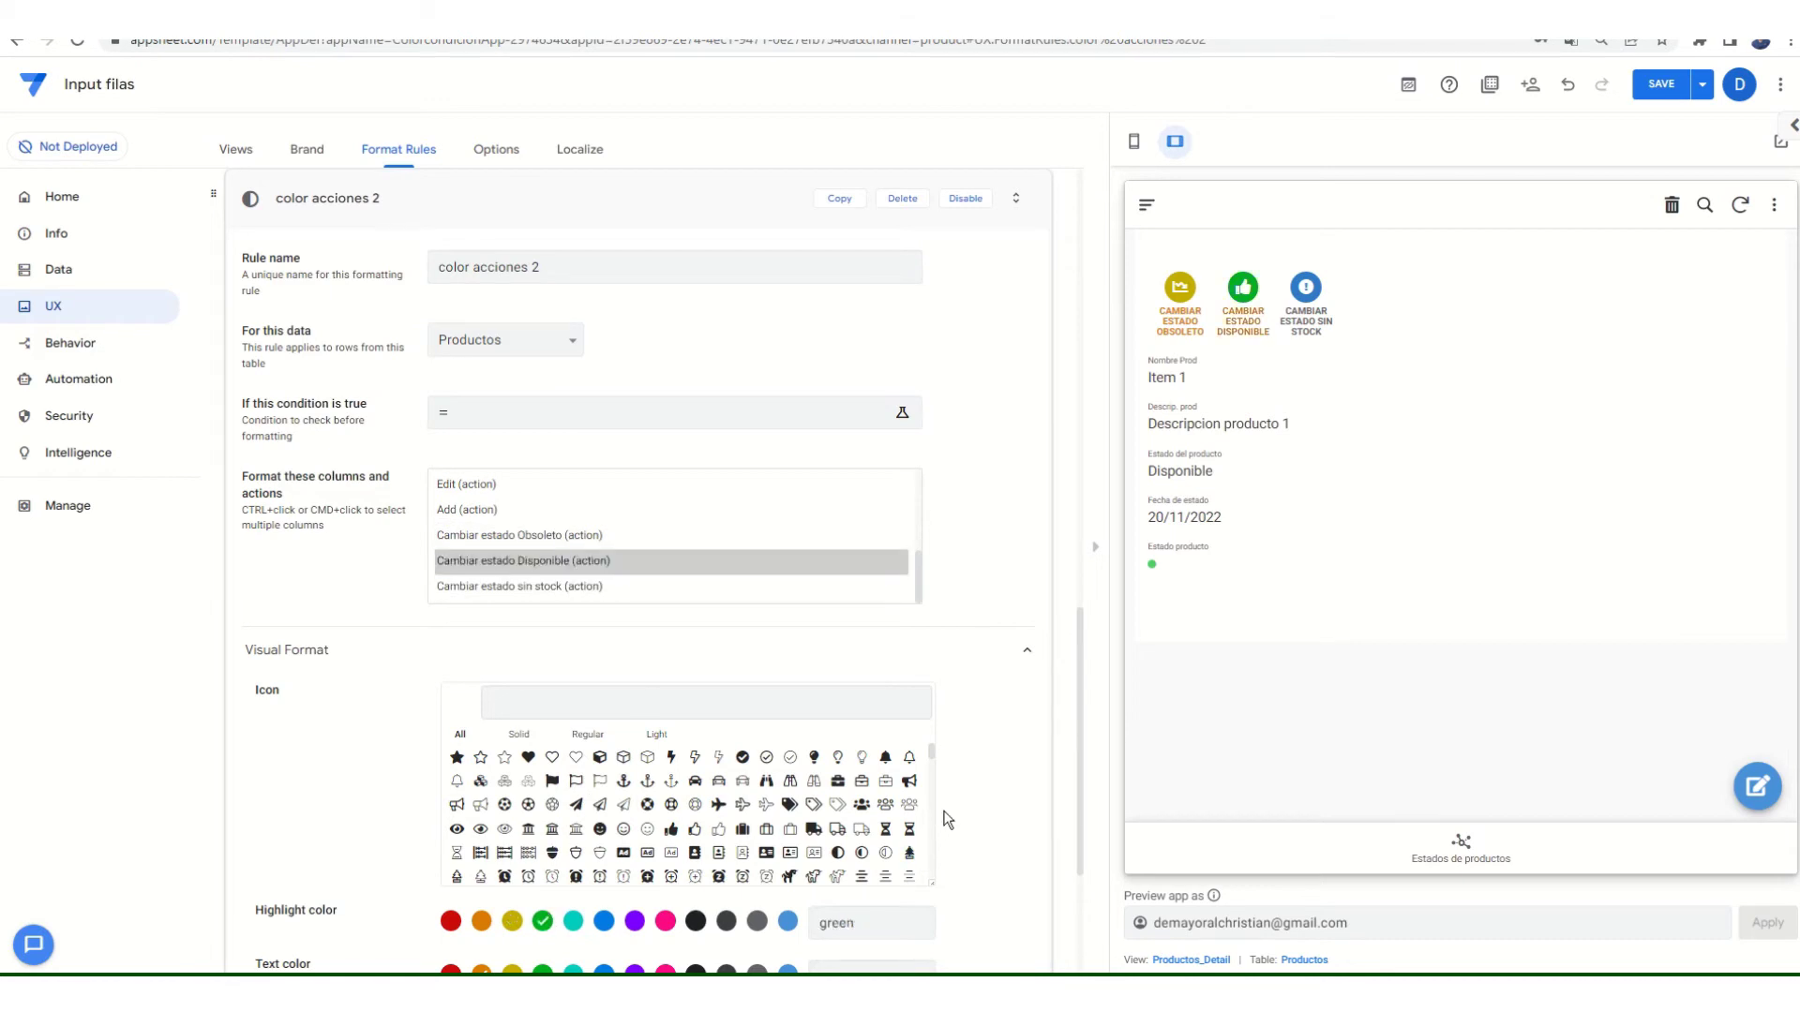
scroll(946, 815, "down", 1)
left_click(694, 880)
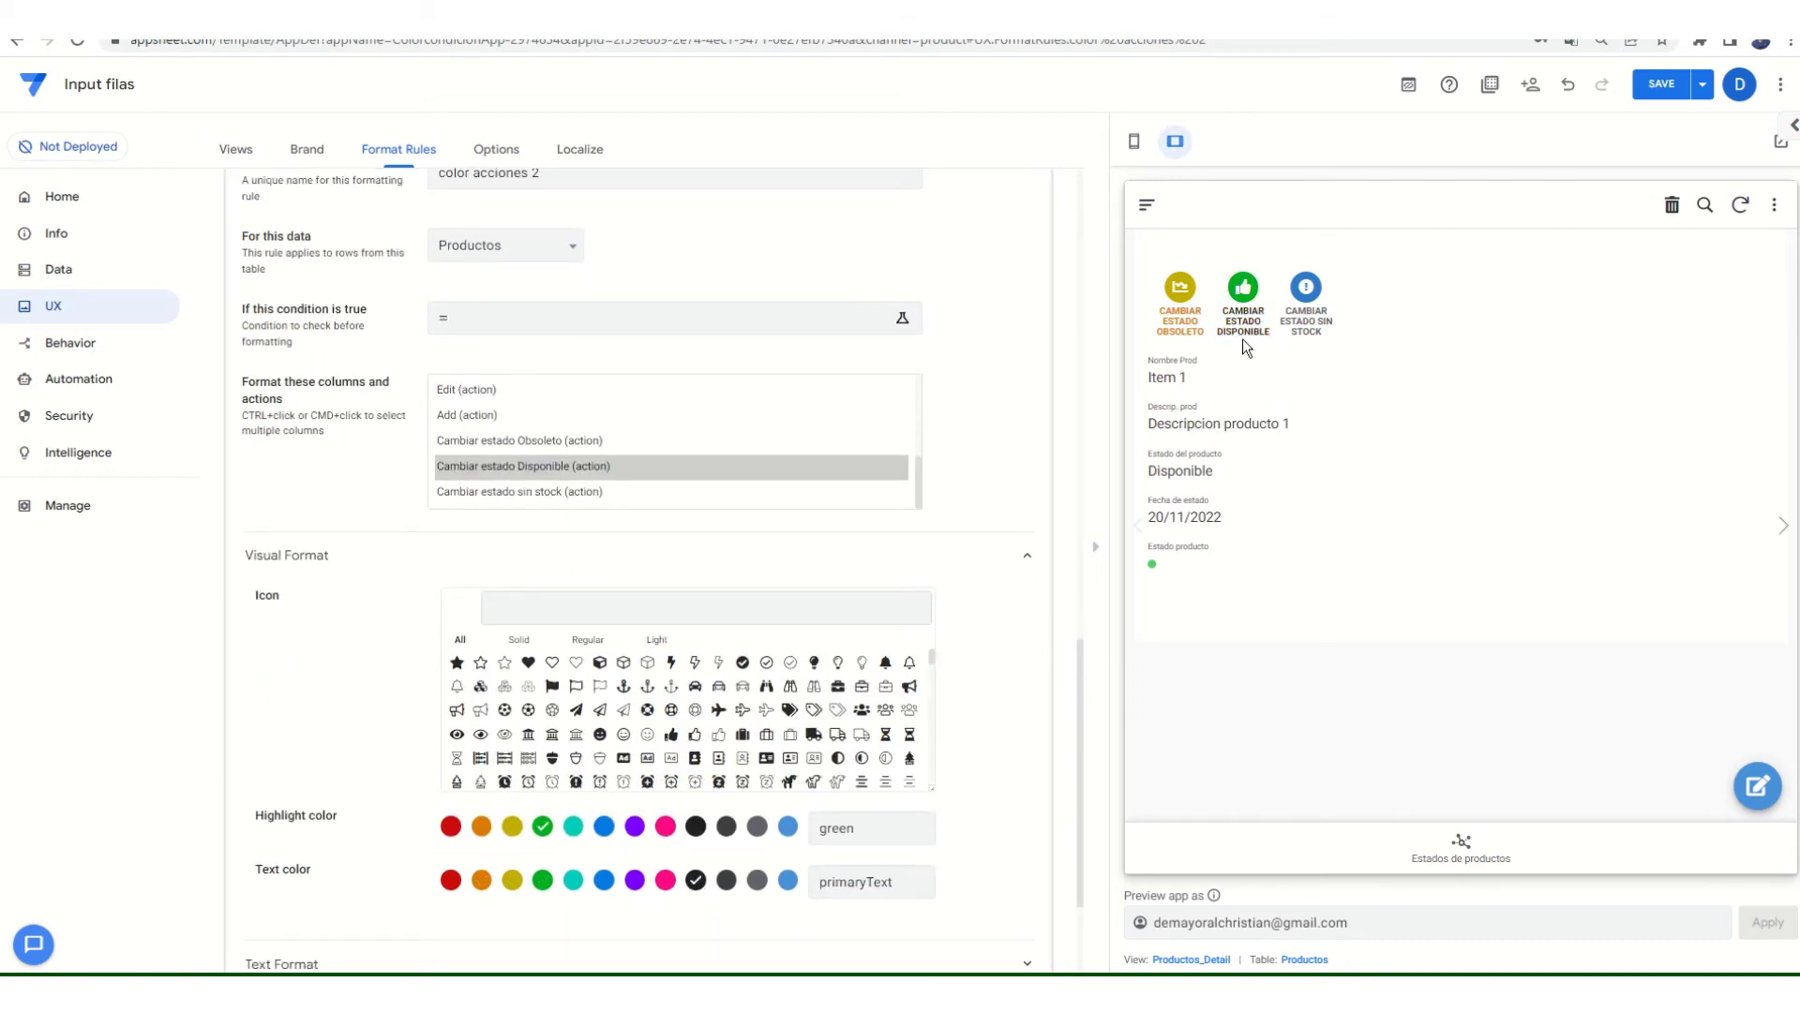
- Duplicate the color acciones 2 rule and make the copy format the Cambiar estado sin stock action instead
scroll(1044, 474, "up", 3)
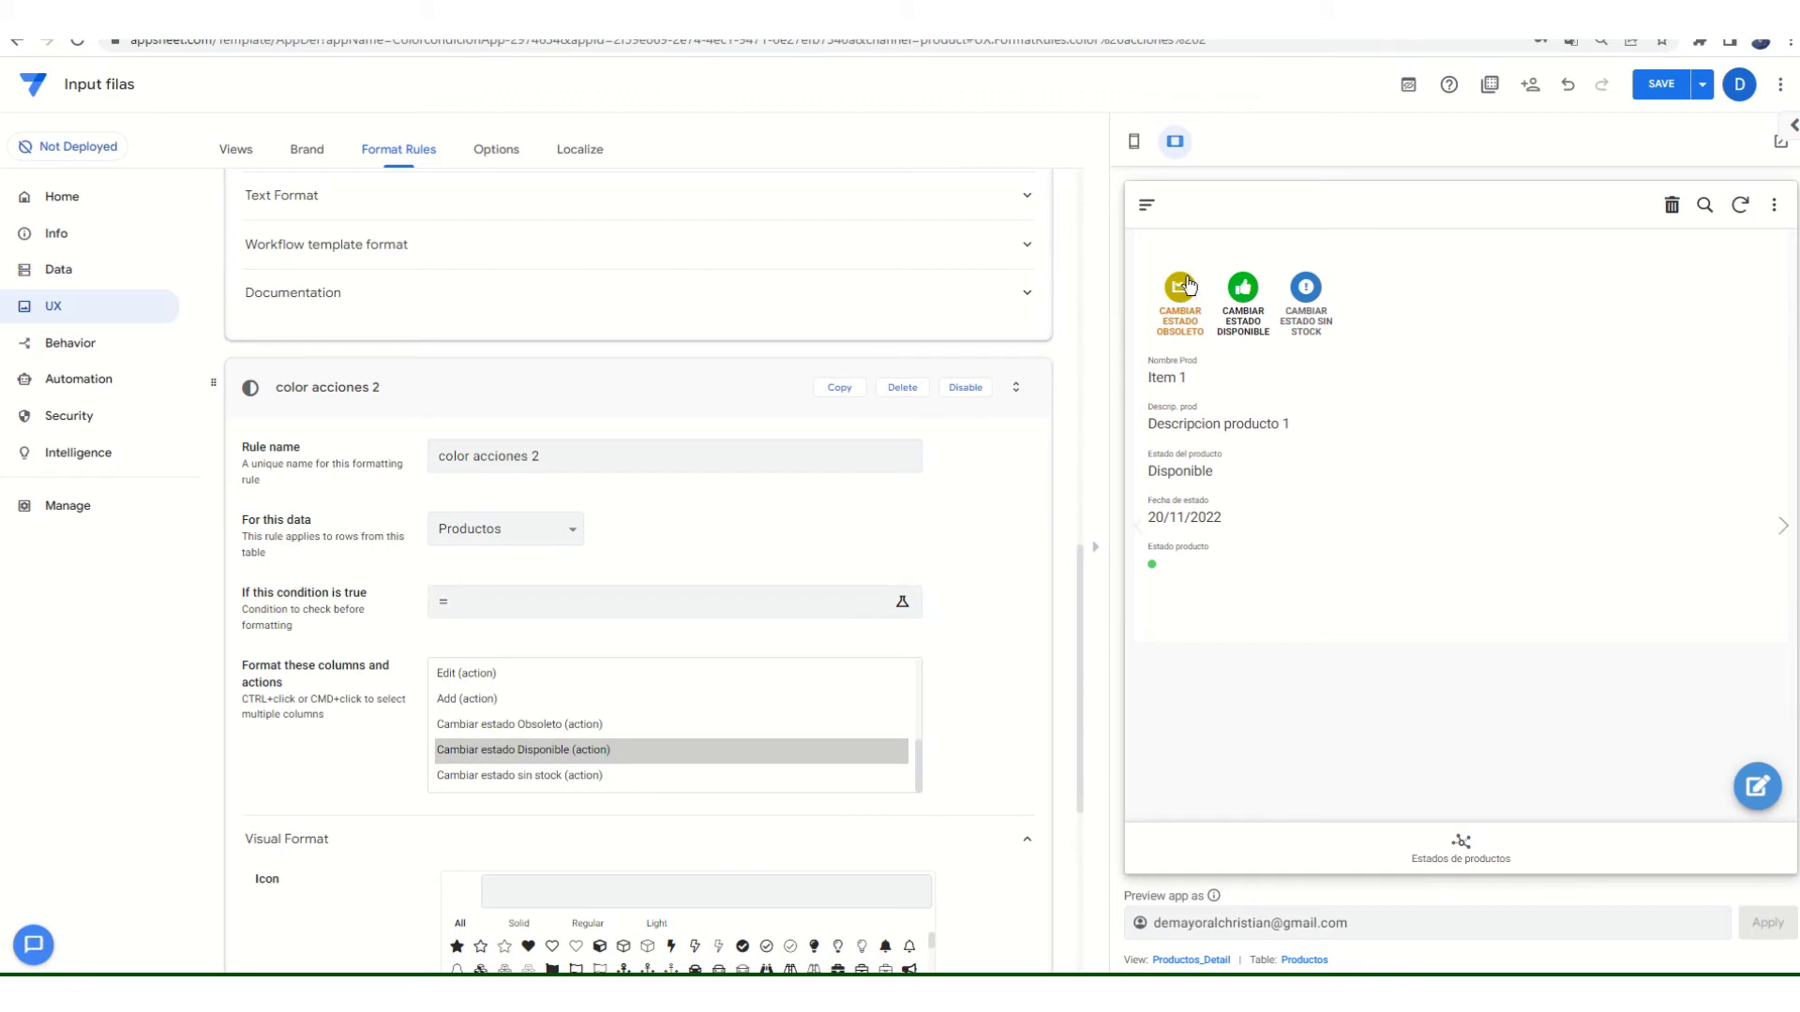
left_click(840, 387)
scroll(515, 562, "down", 1)
left_click(527, 589)
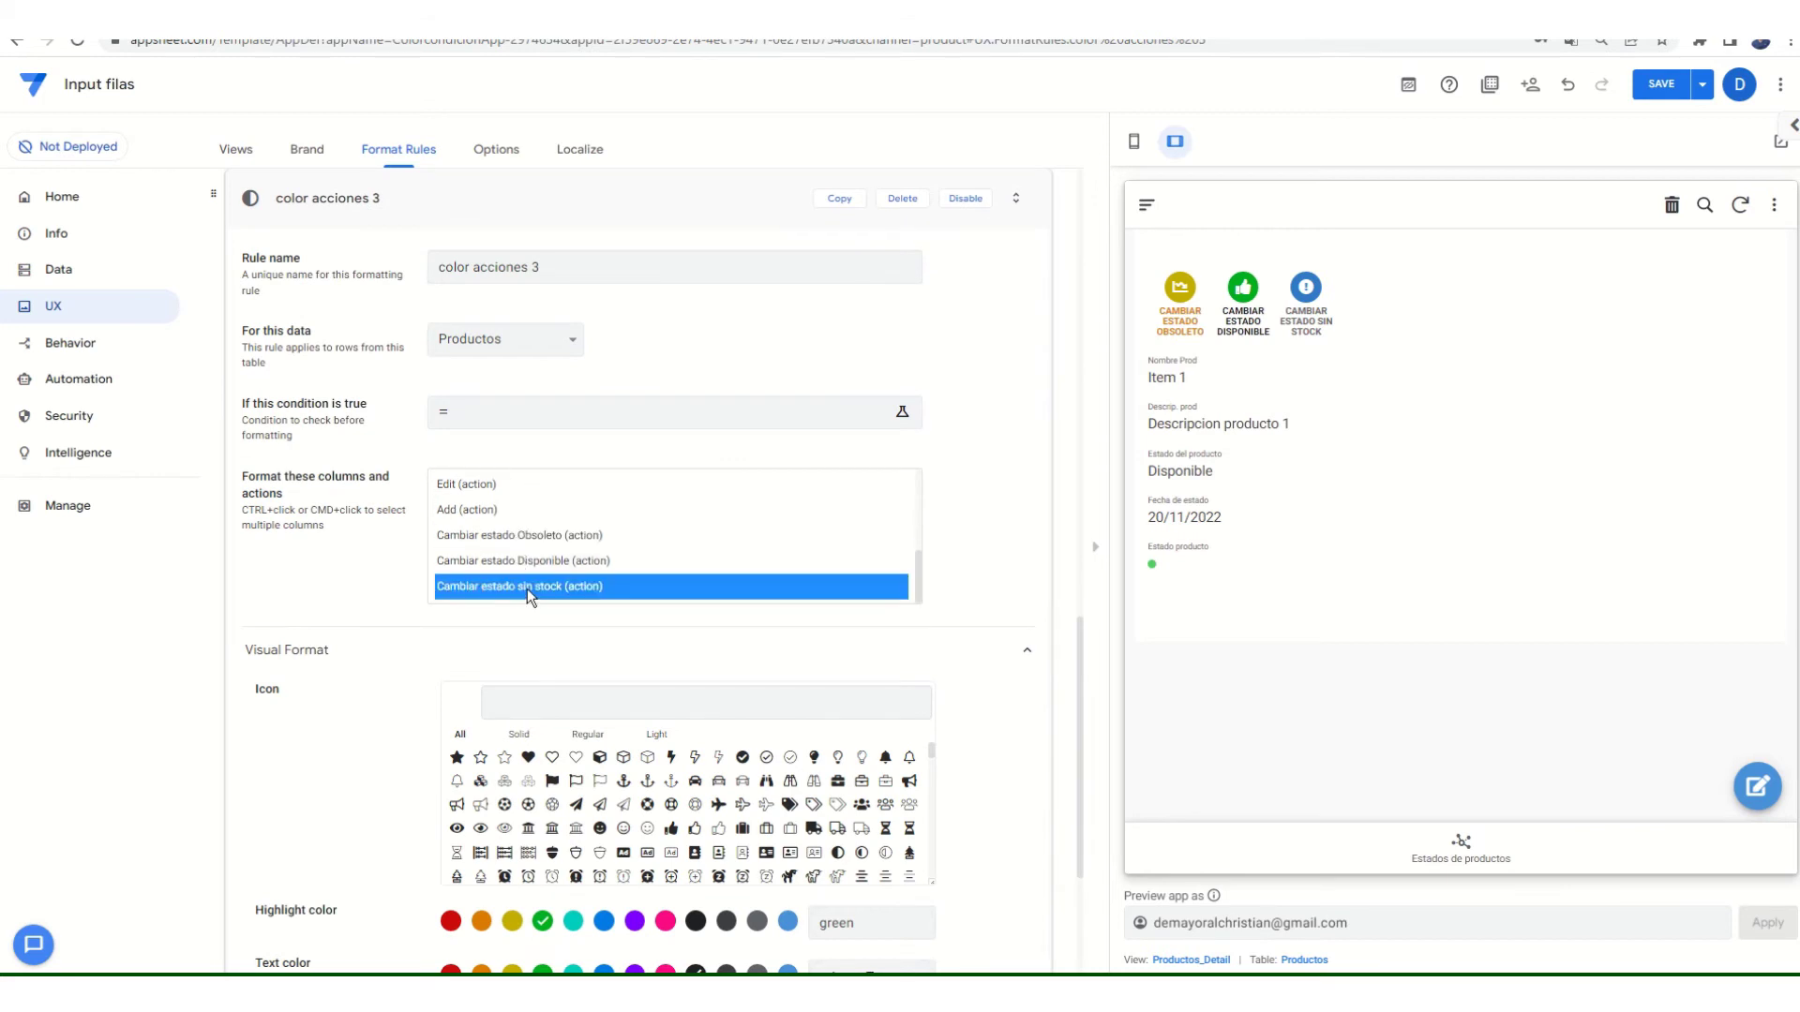
- Set both the highlight color and the text color of the color acciones 3 rule to red, and collapse the rule
scroll(985, 666, "down", 3)
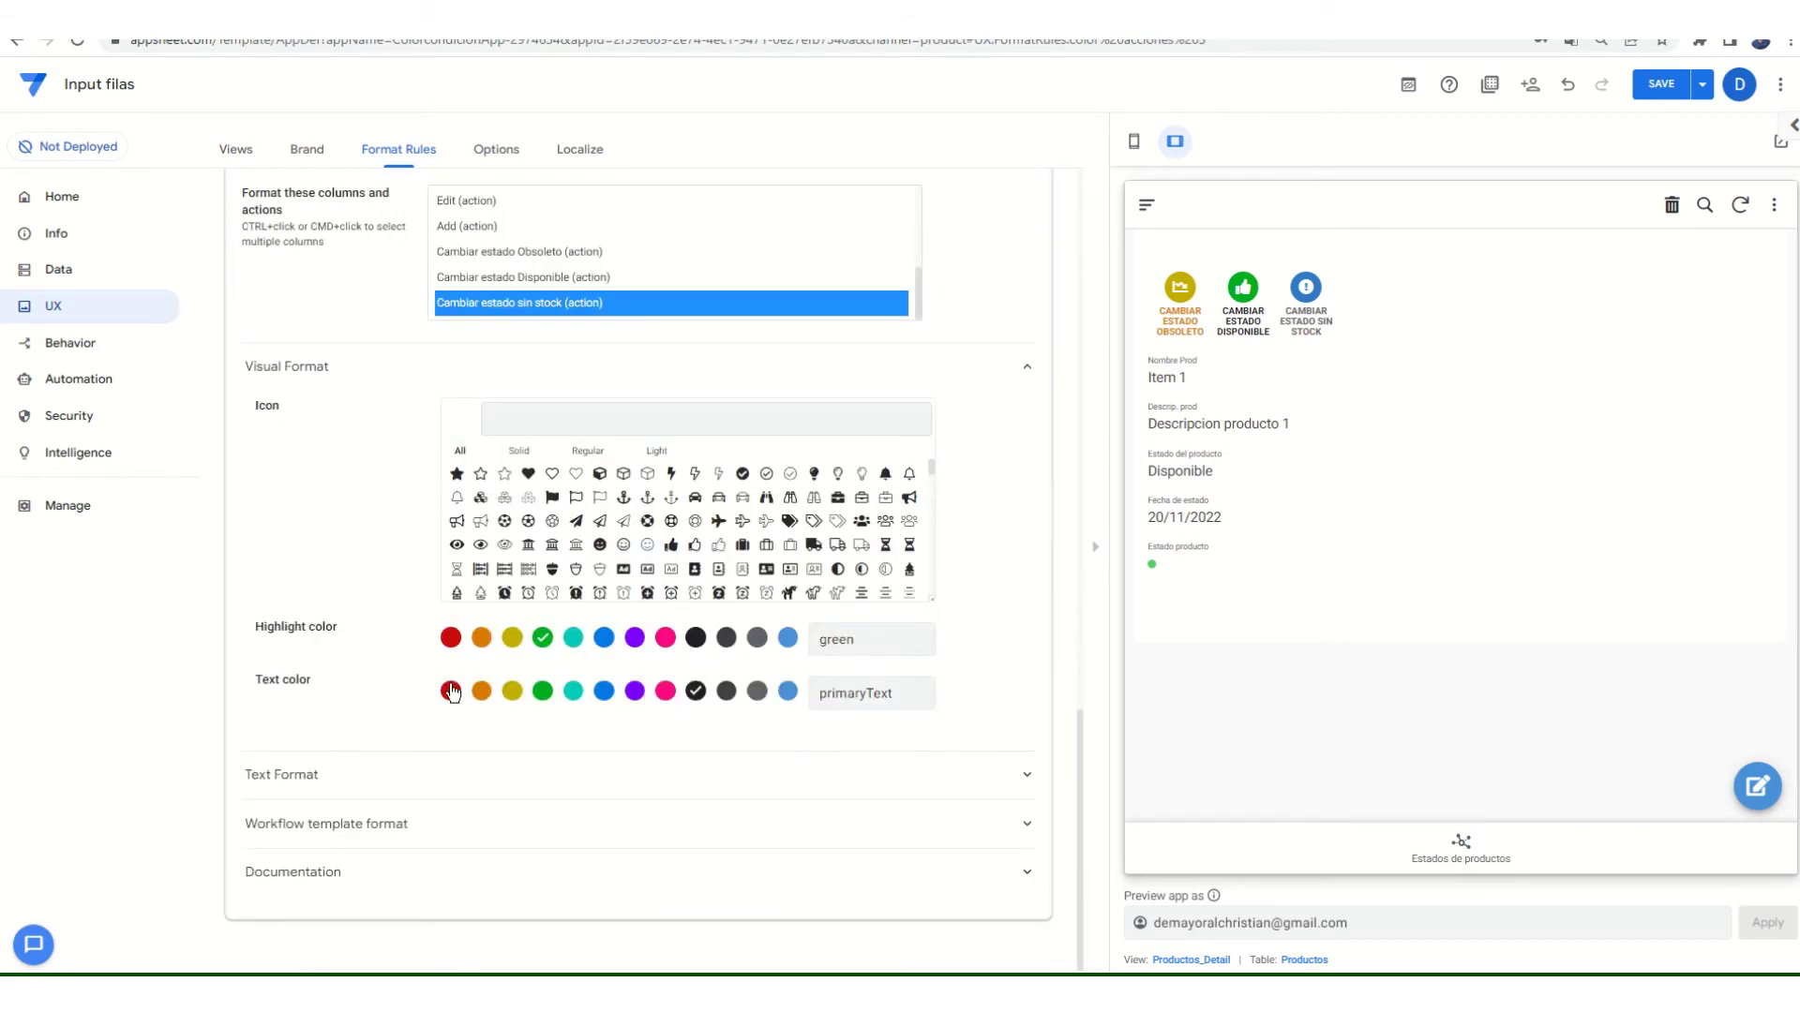
left_click(451, 692)
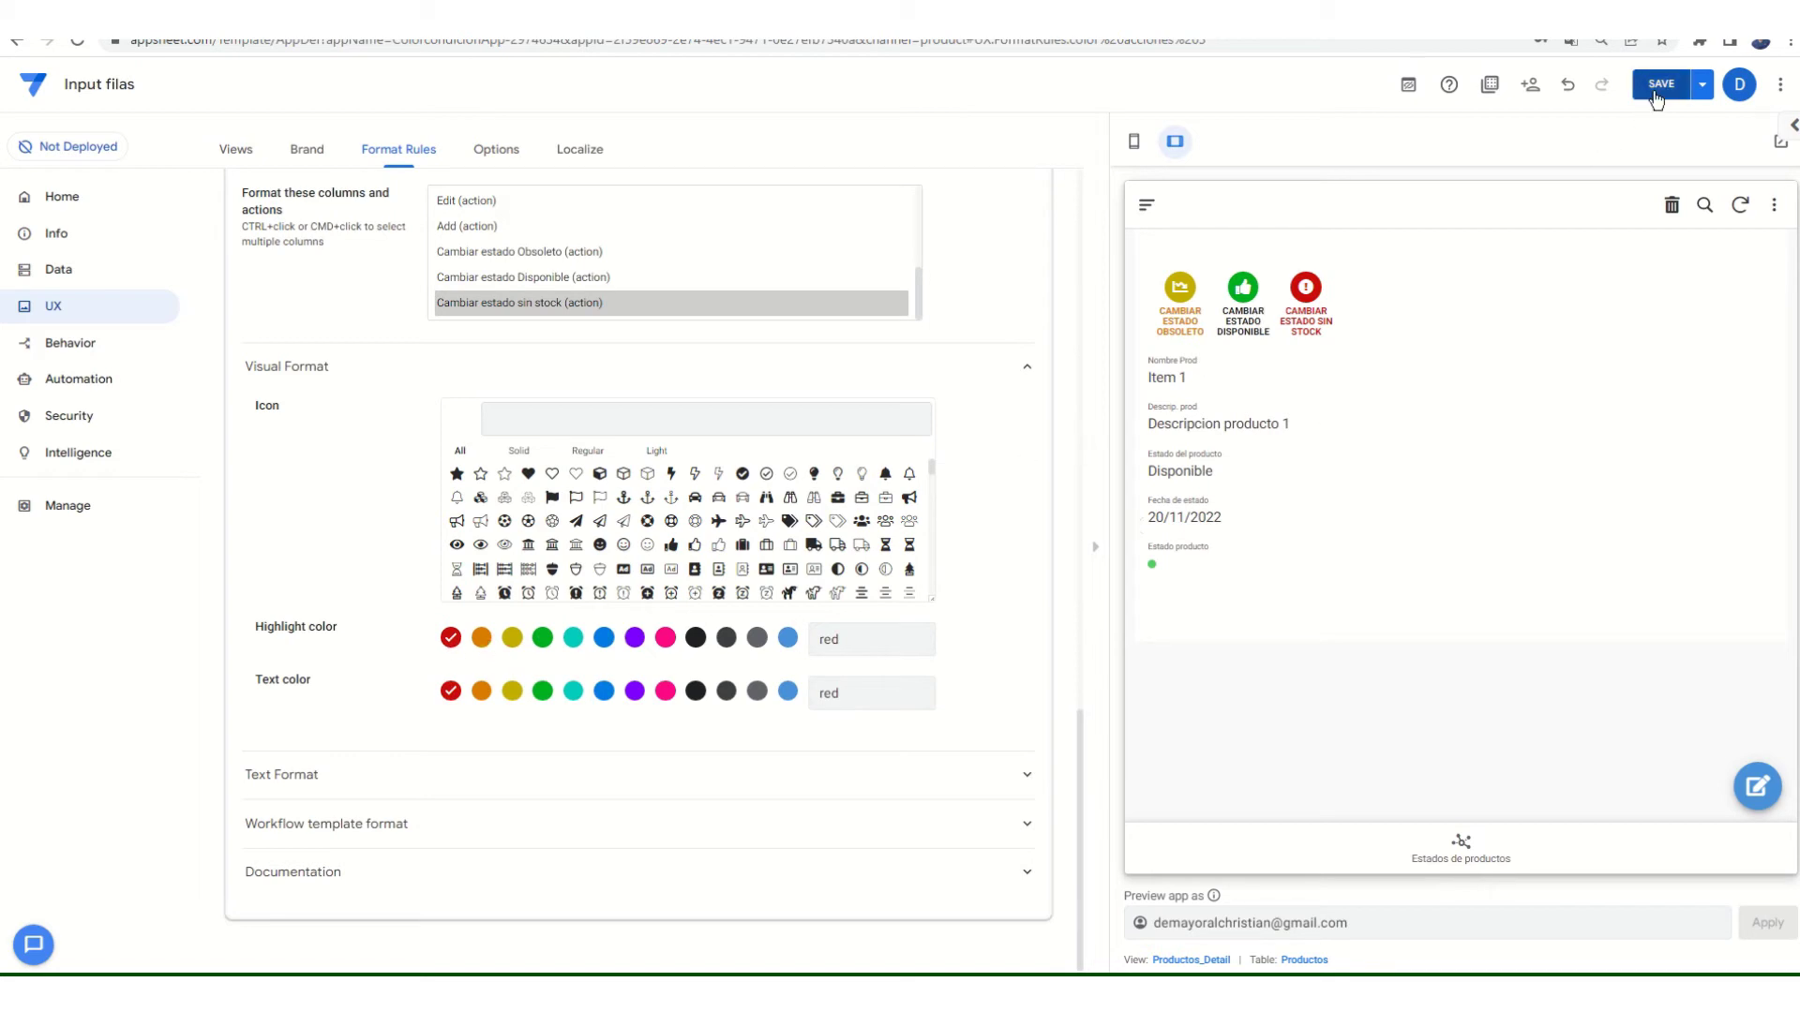
scroll(962, 408, "up", 3)
scroll(562, 375, "up", 2)
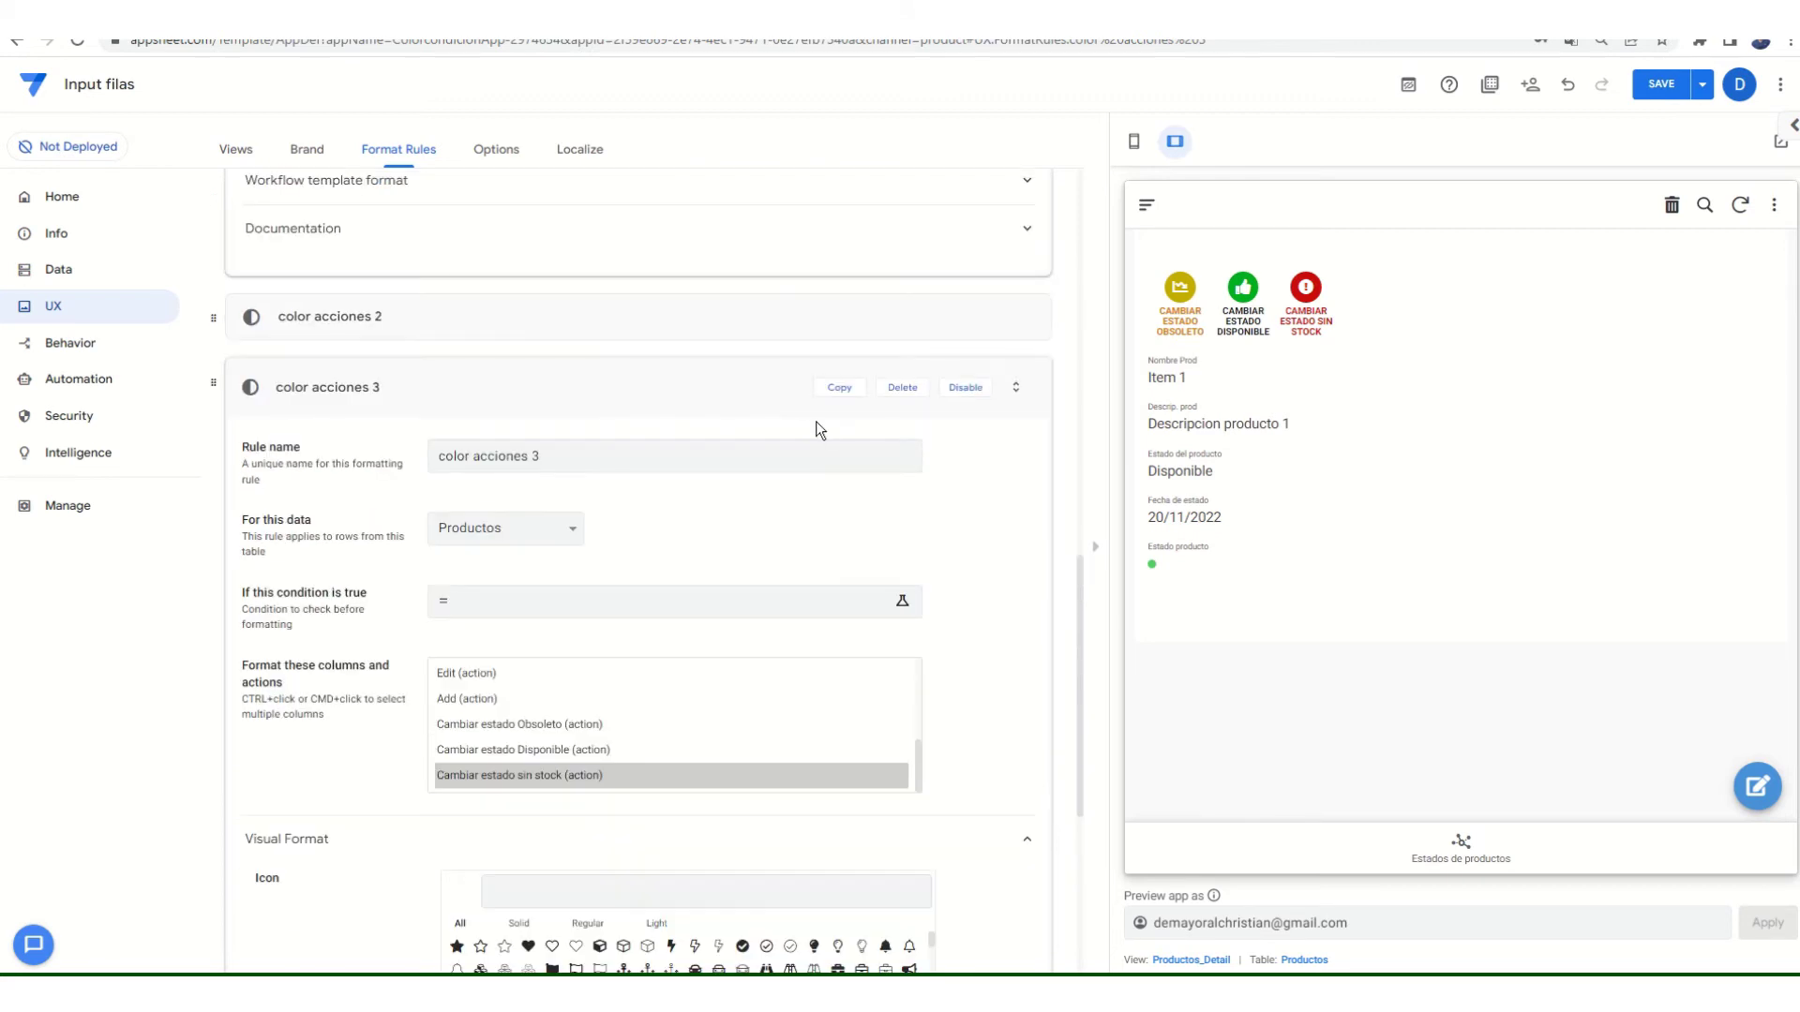
left_click(271, 392)
- Add a new format rule that applies to the Productos table
scroll(290, 431, "up", 7)
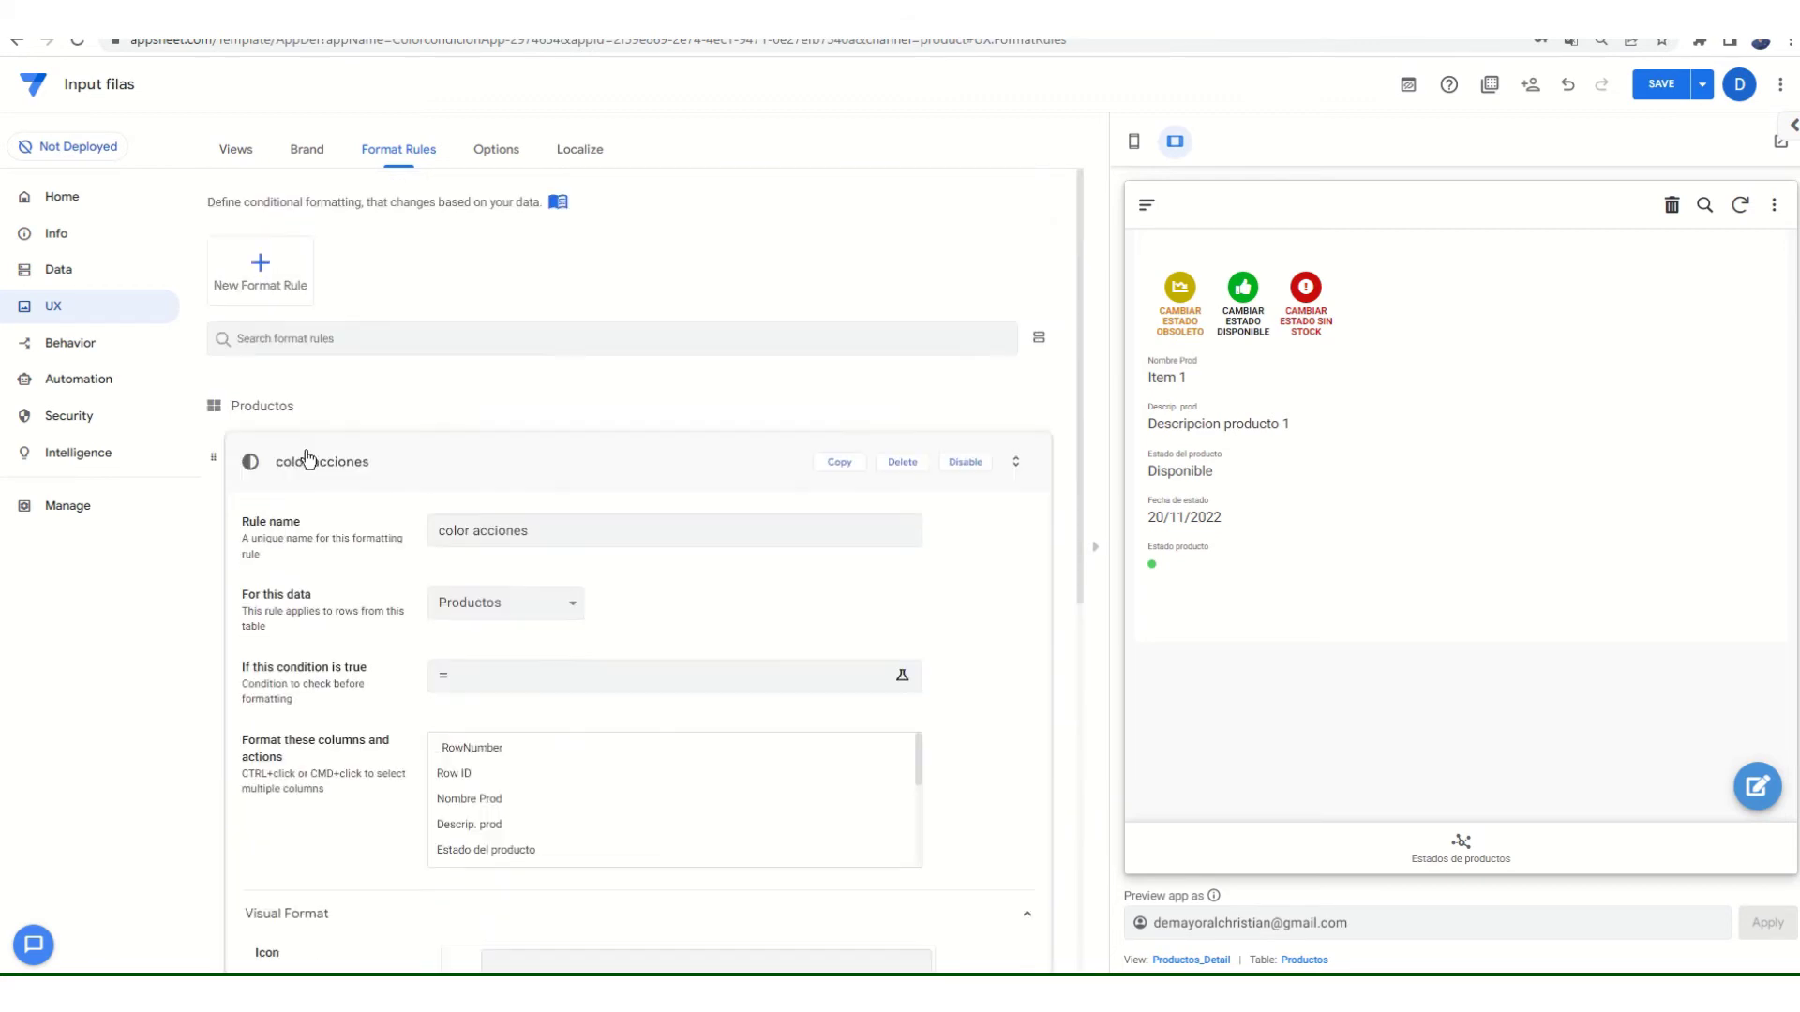
left_click(292, 255)
left_click(507, 340)
left_click(532, 317)
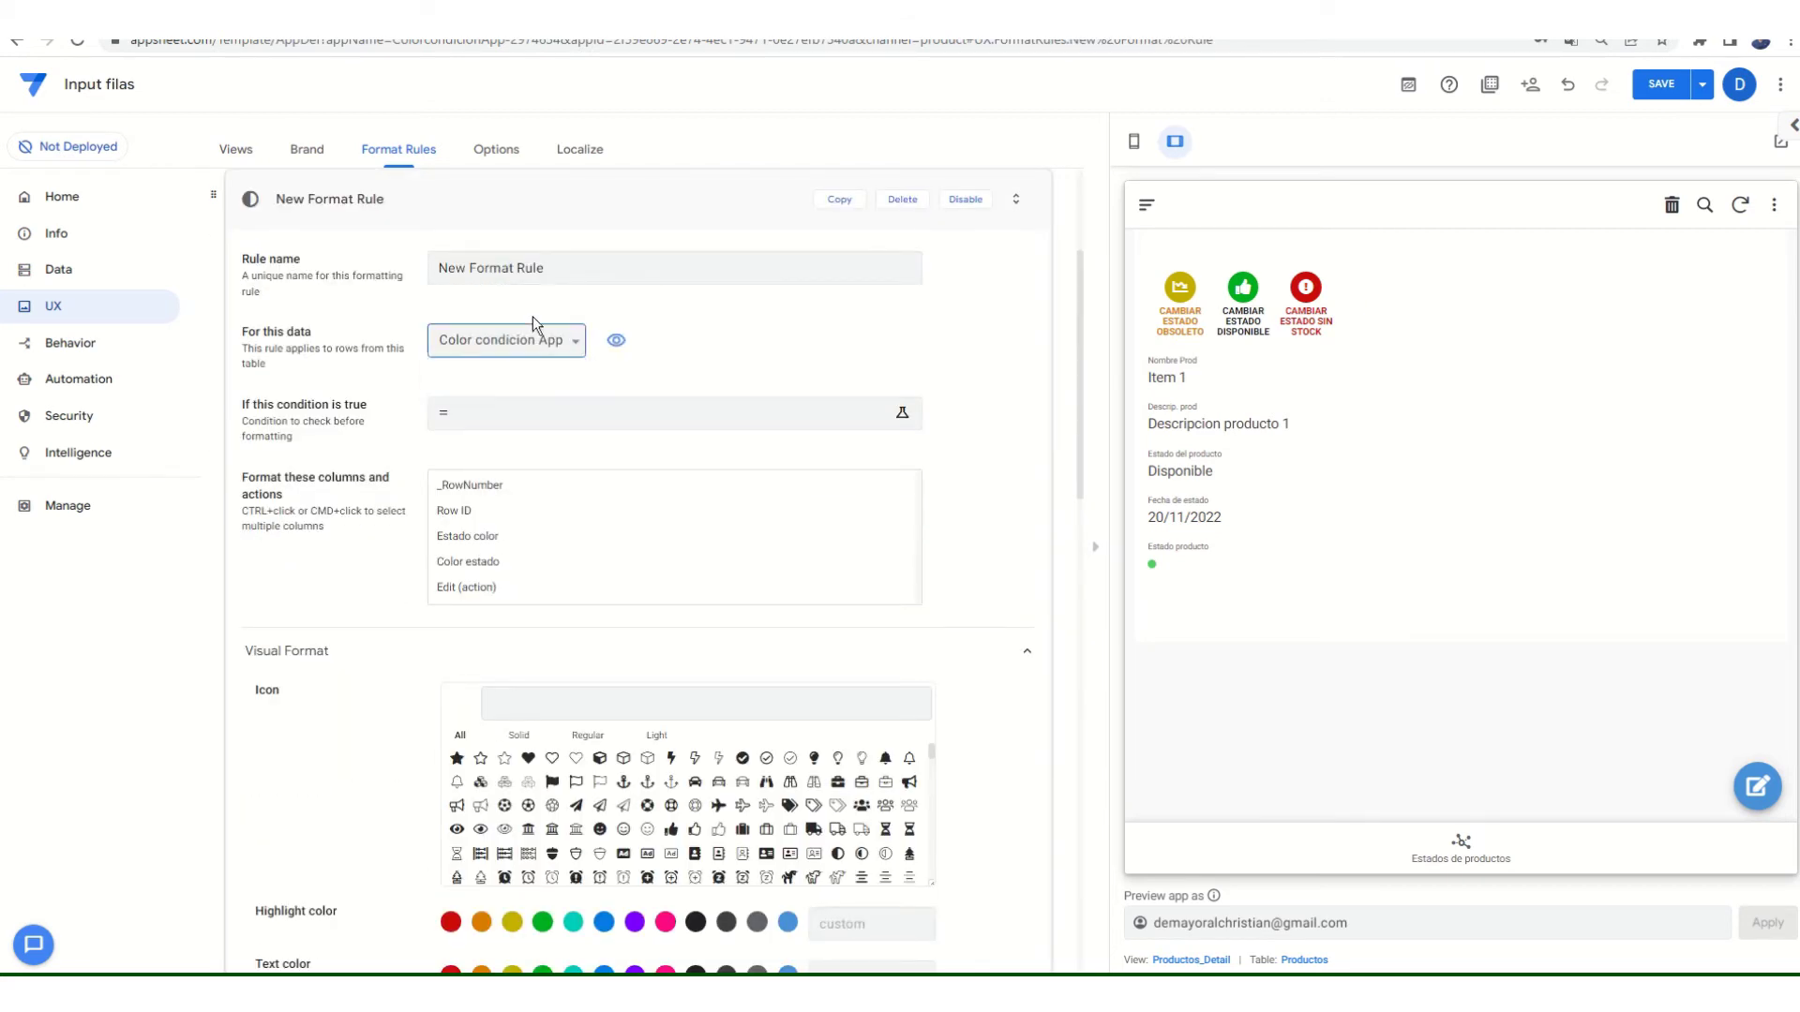
- Name the new format rule Color date and apply it to the Fecha de estado column
type("Color dat")
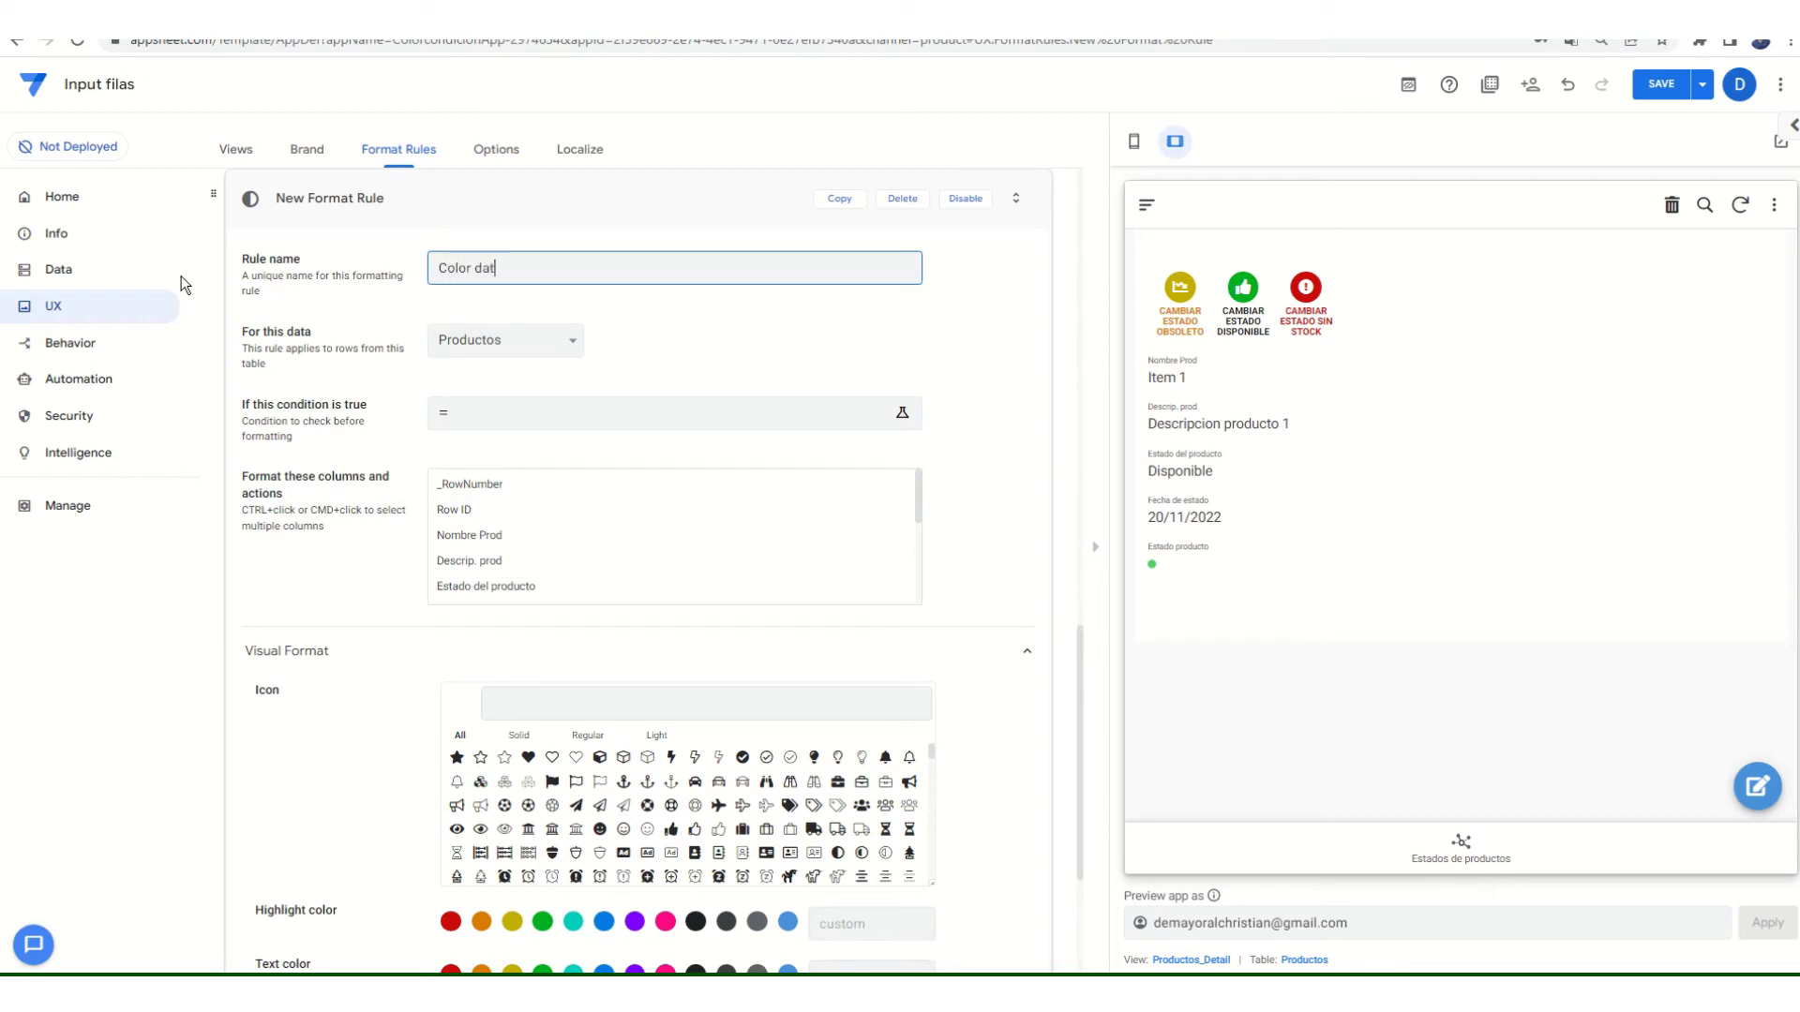
type("e")
key("BackSpace")
key("BackSpace")
key("BackSpace")
key("BackSpace")
type("date")
scroll(496, 546, "down", 5)
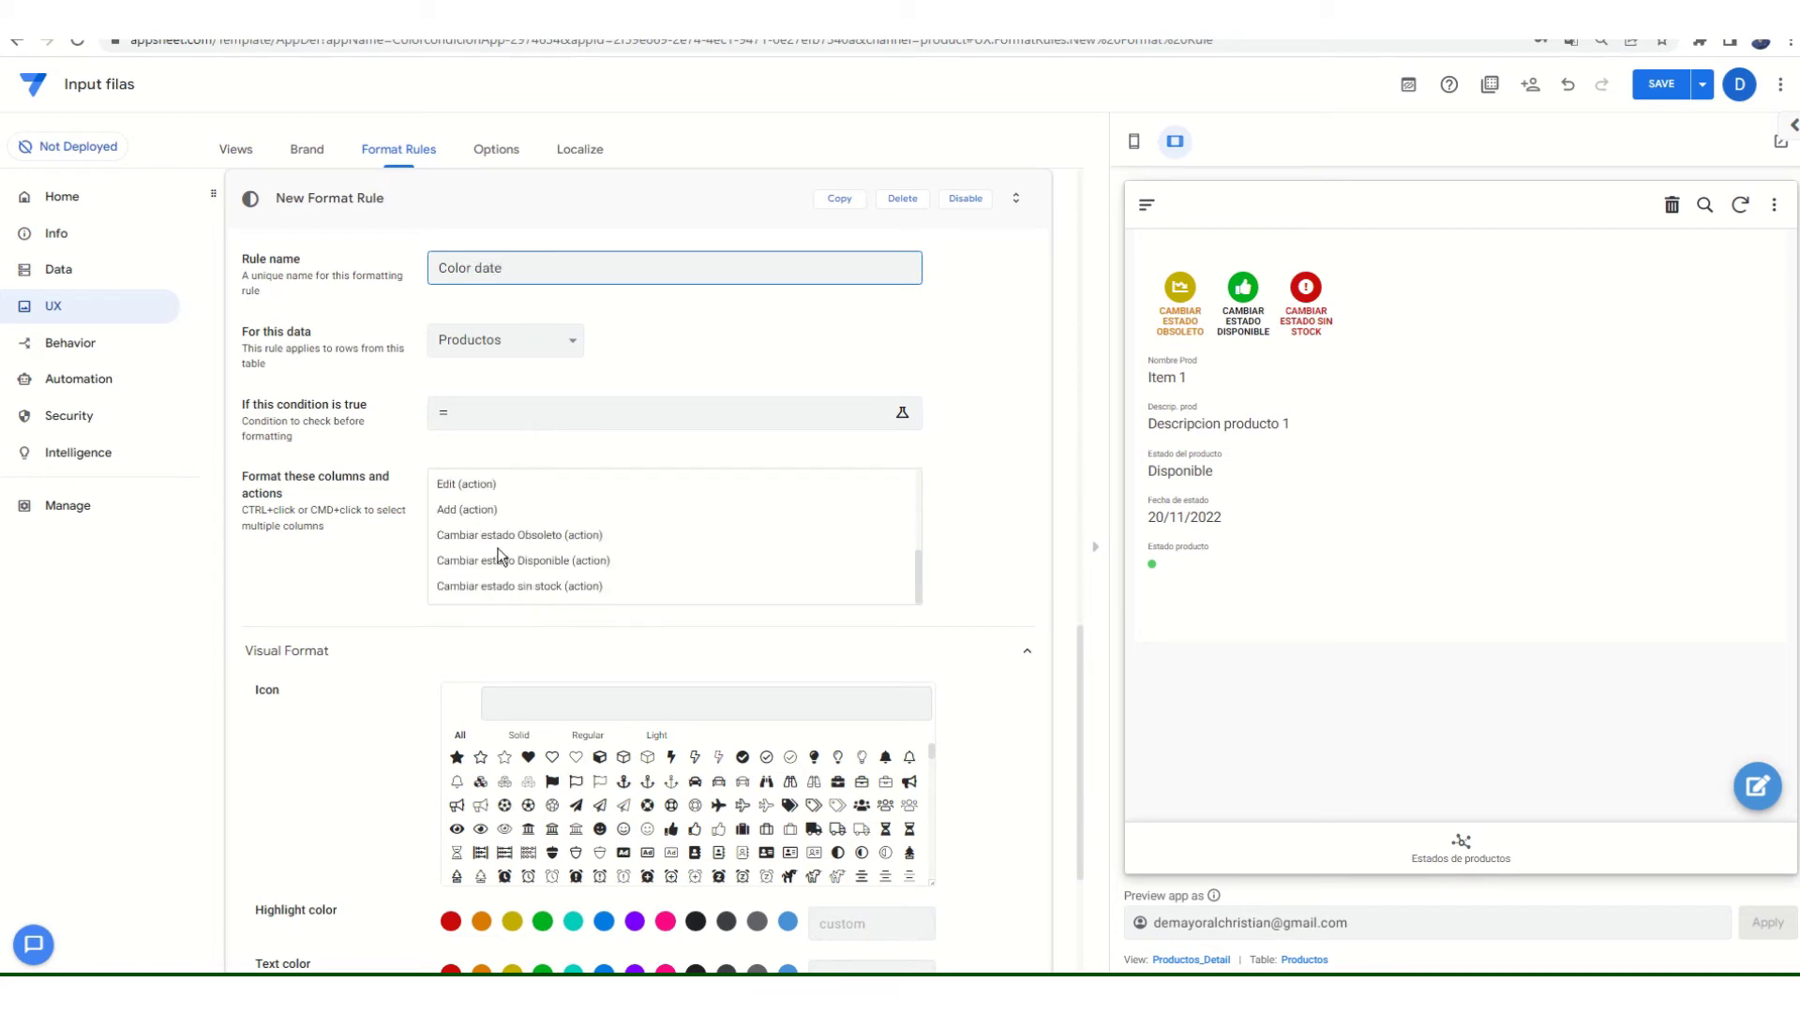
scroll(497, 546, "up", 2)
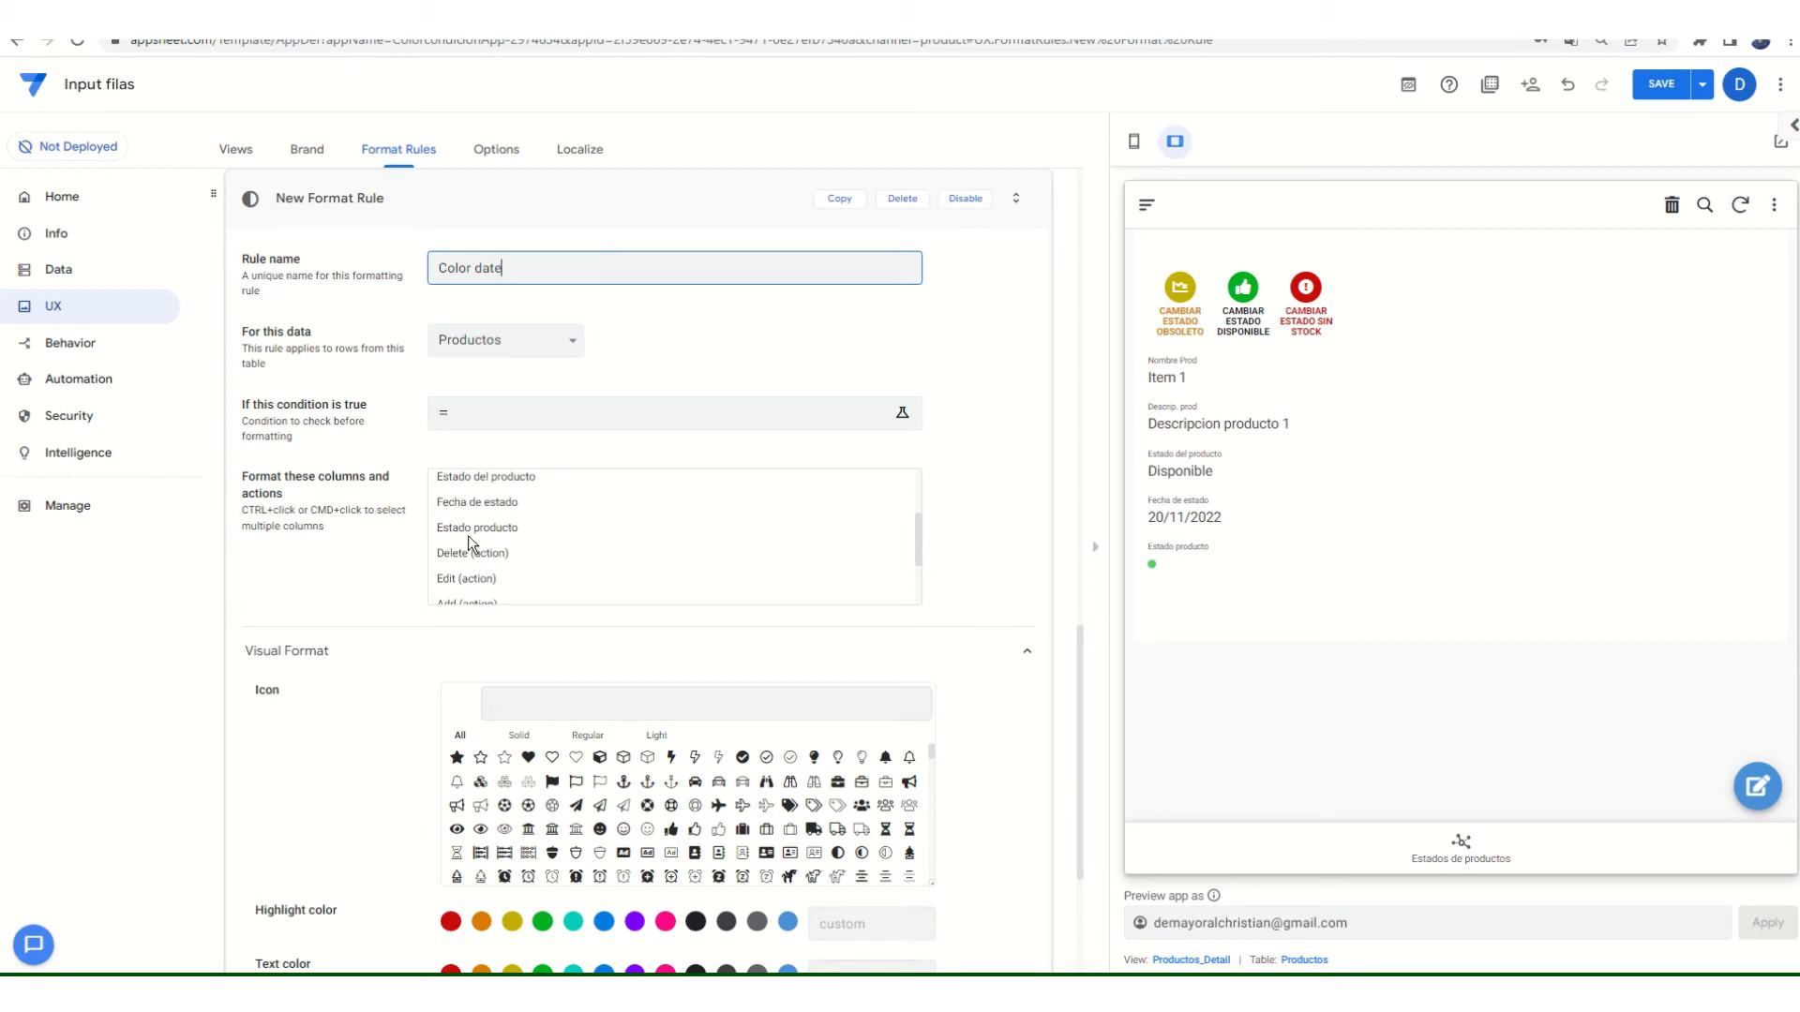
left_click(478, 508)
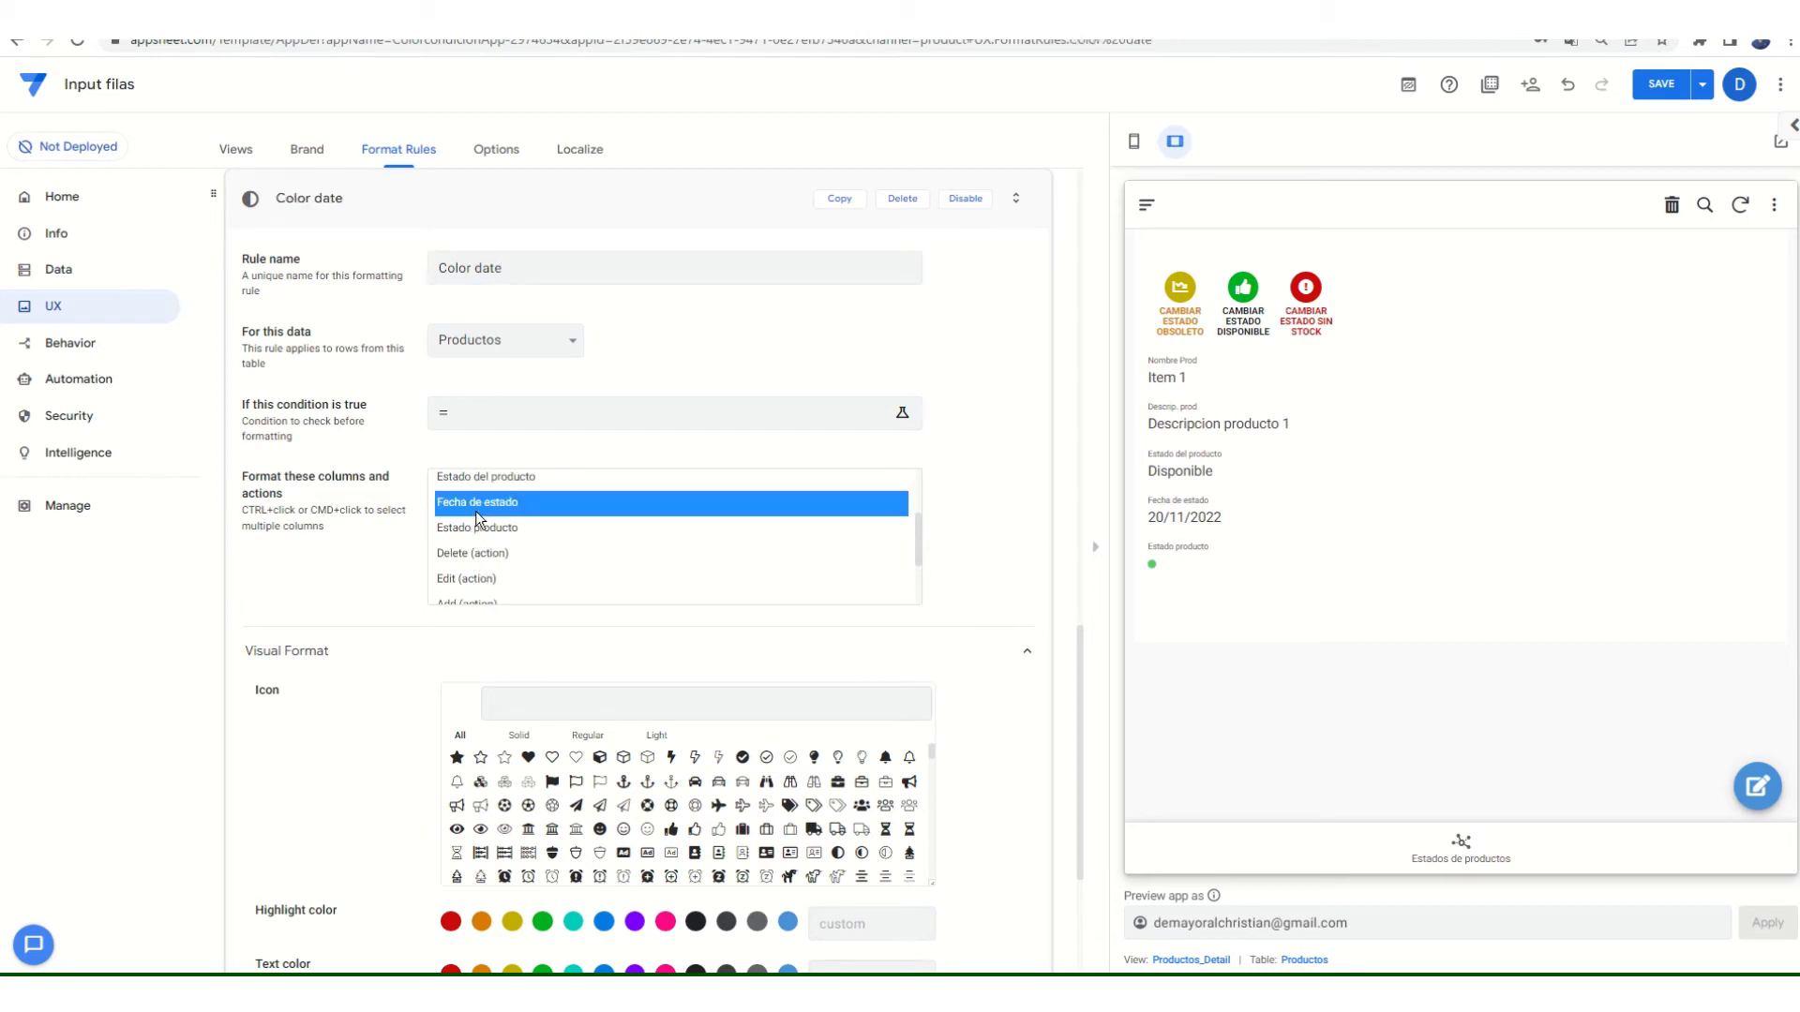
- Give the Color date rule the calendar-alt icon, searching for "calend", and set its highlight color to blue
left_click(572, 707)
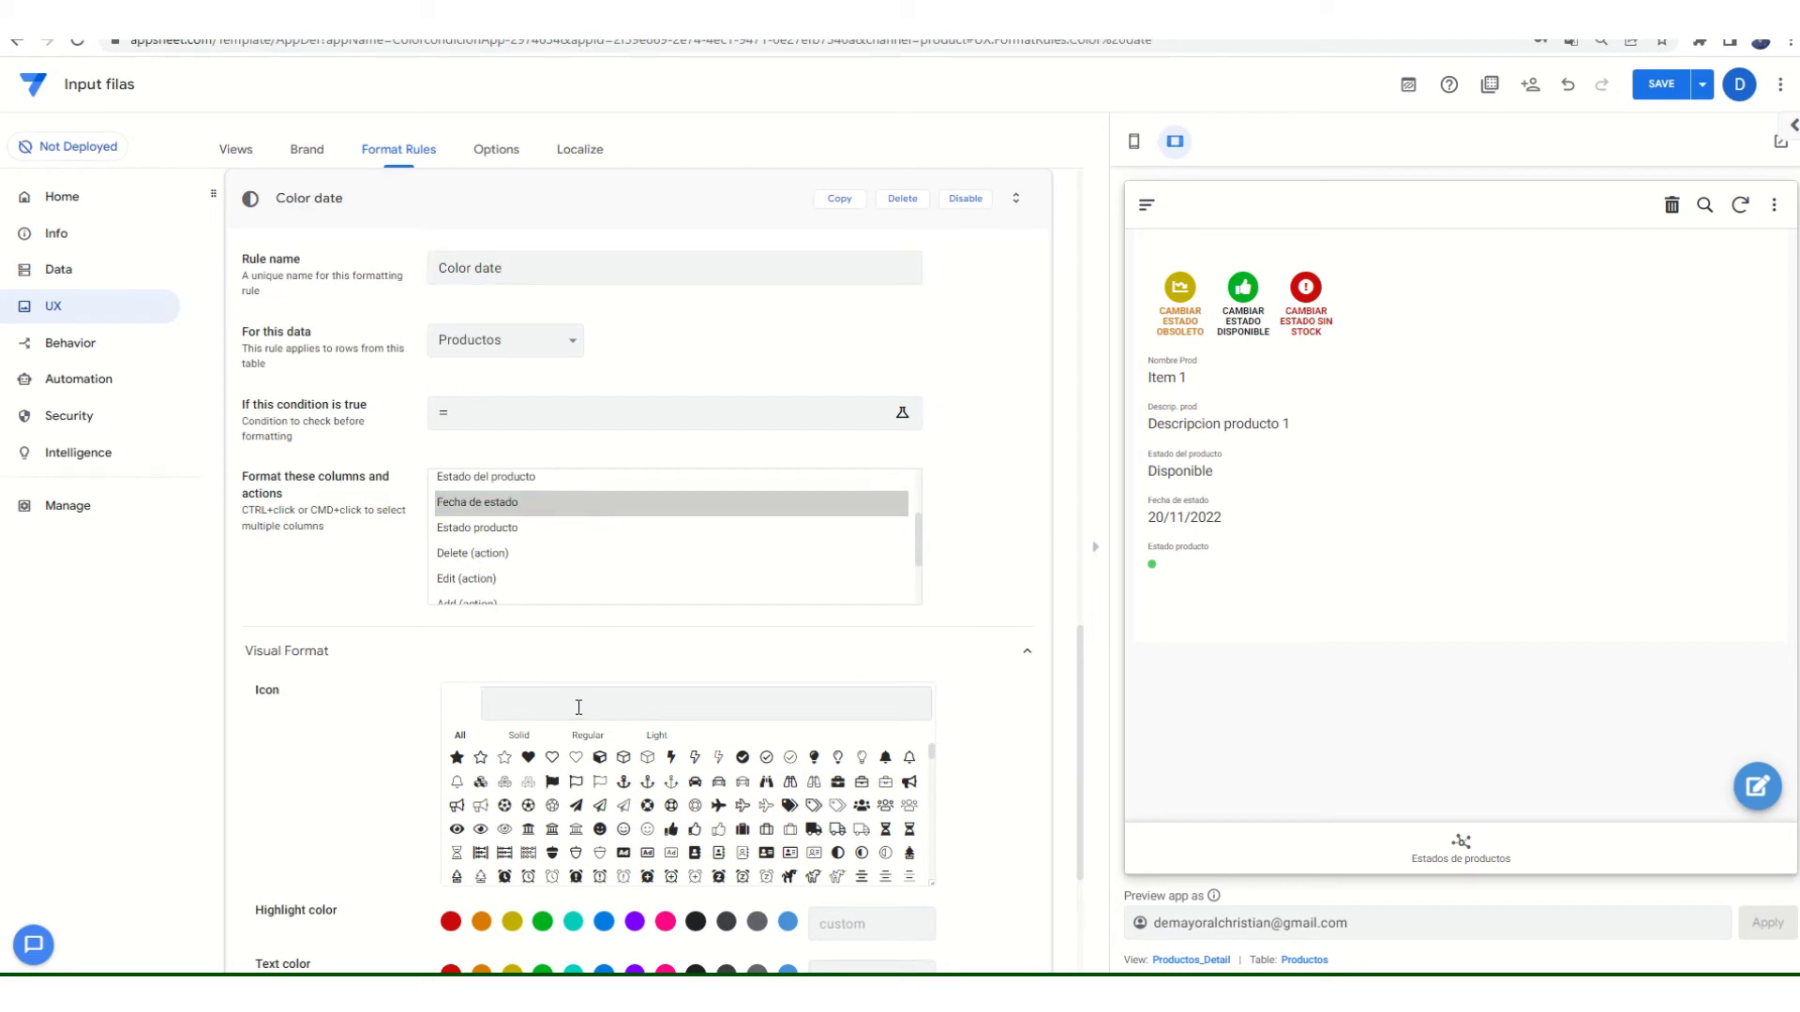
type("calend")
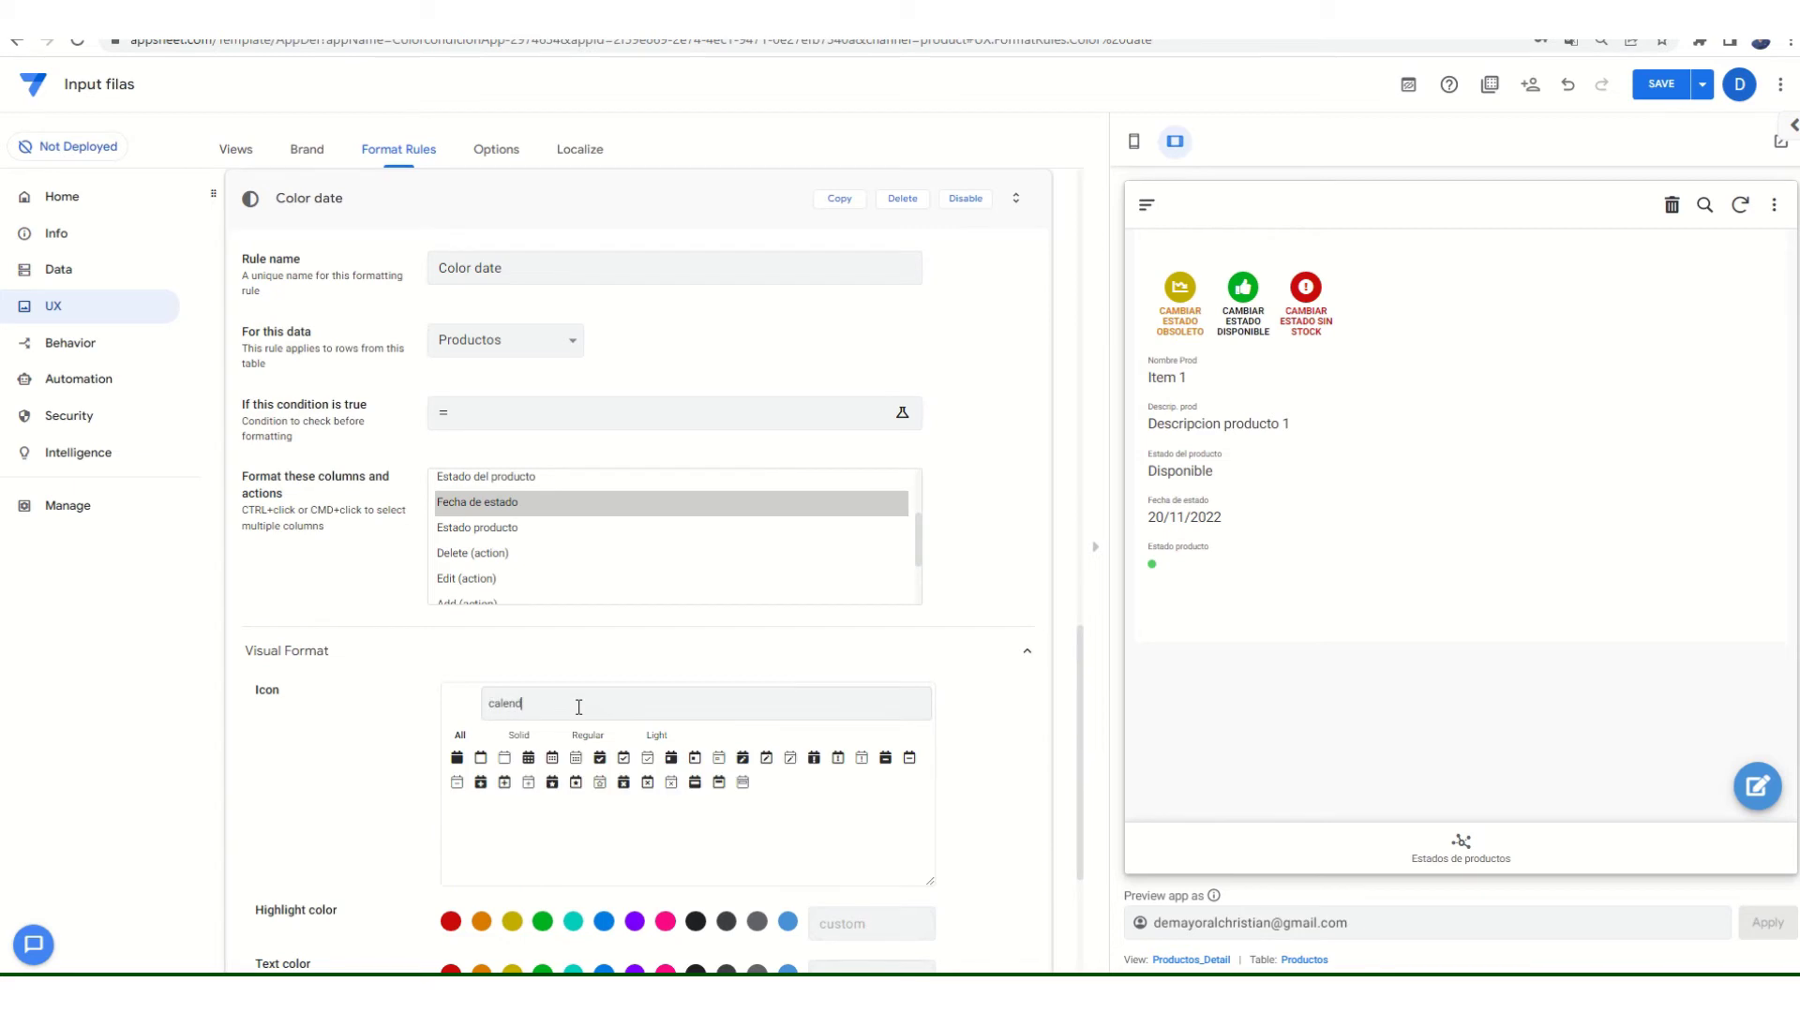
left_click(504, 761)
left_click(548, 761)
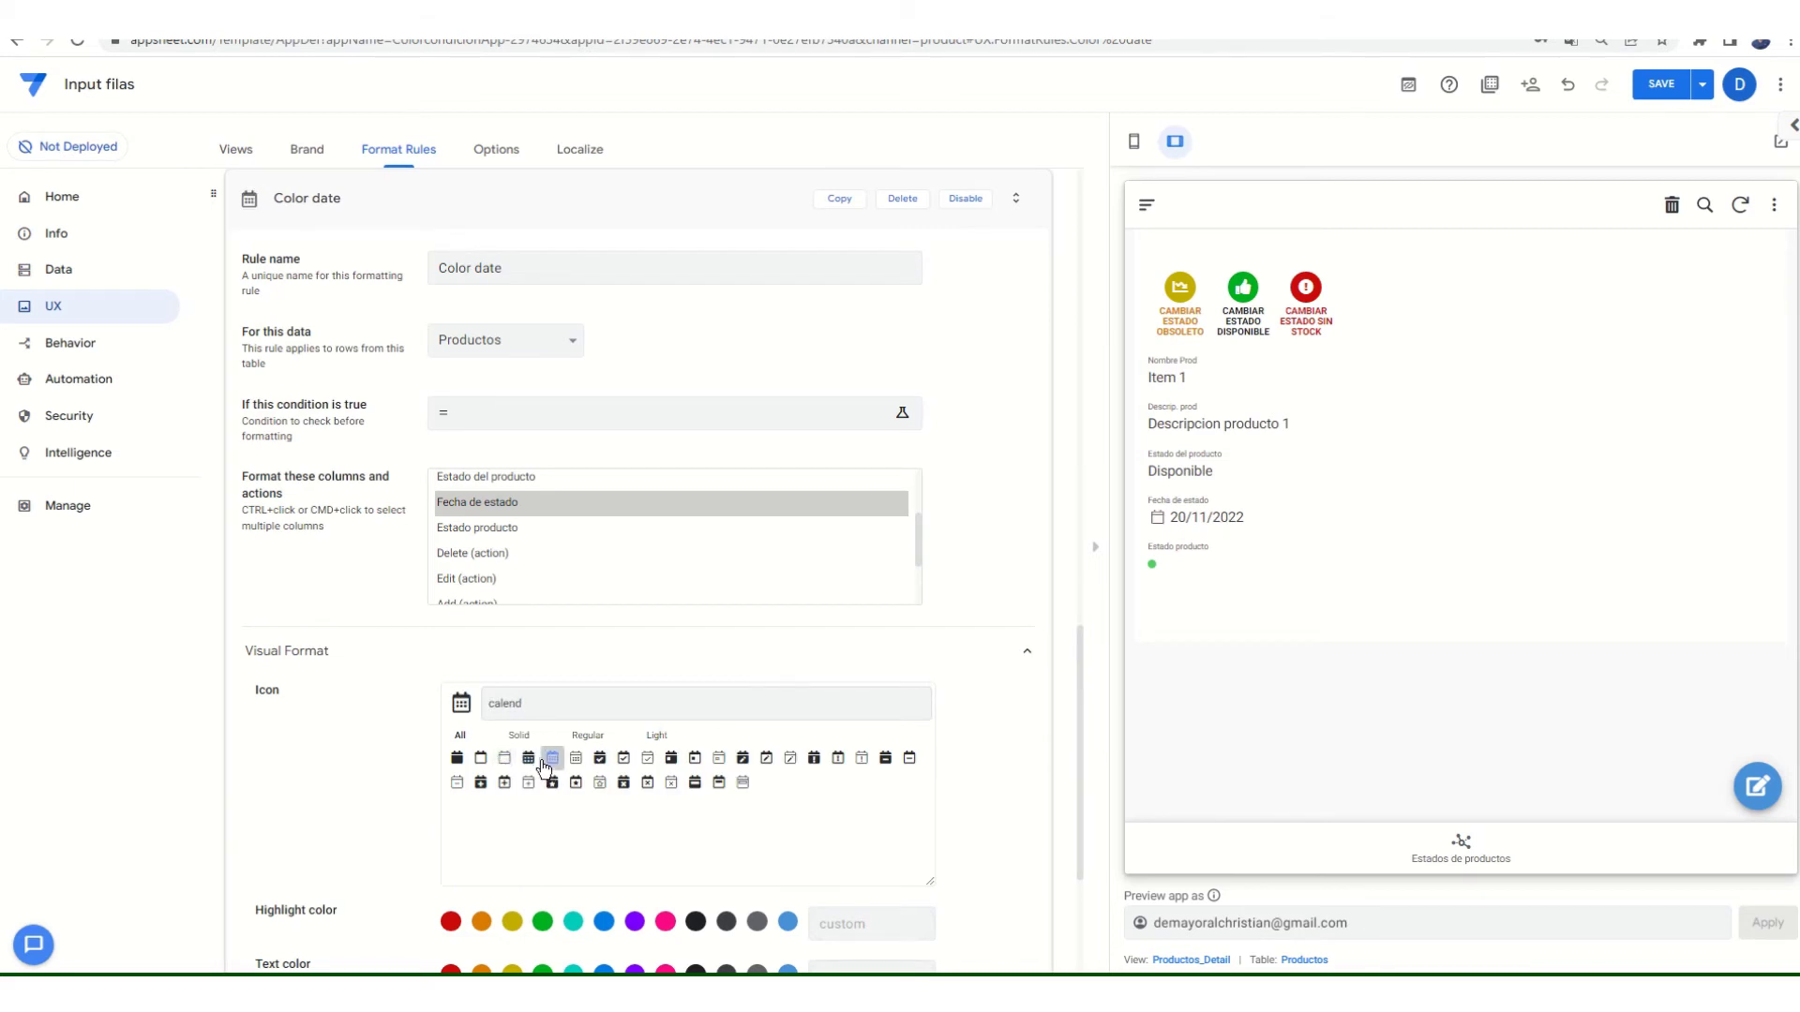
left_click(604, 921)
scroll(1015, 706, "down", 1)
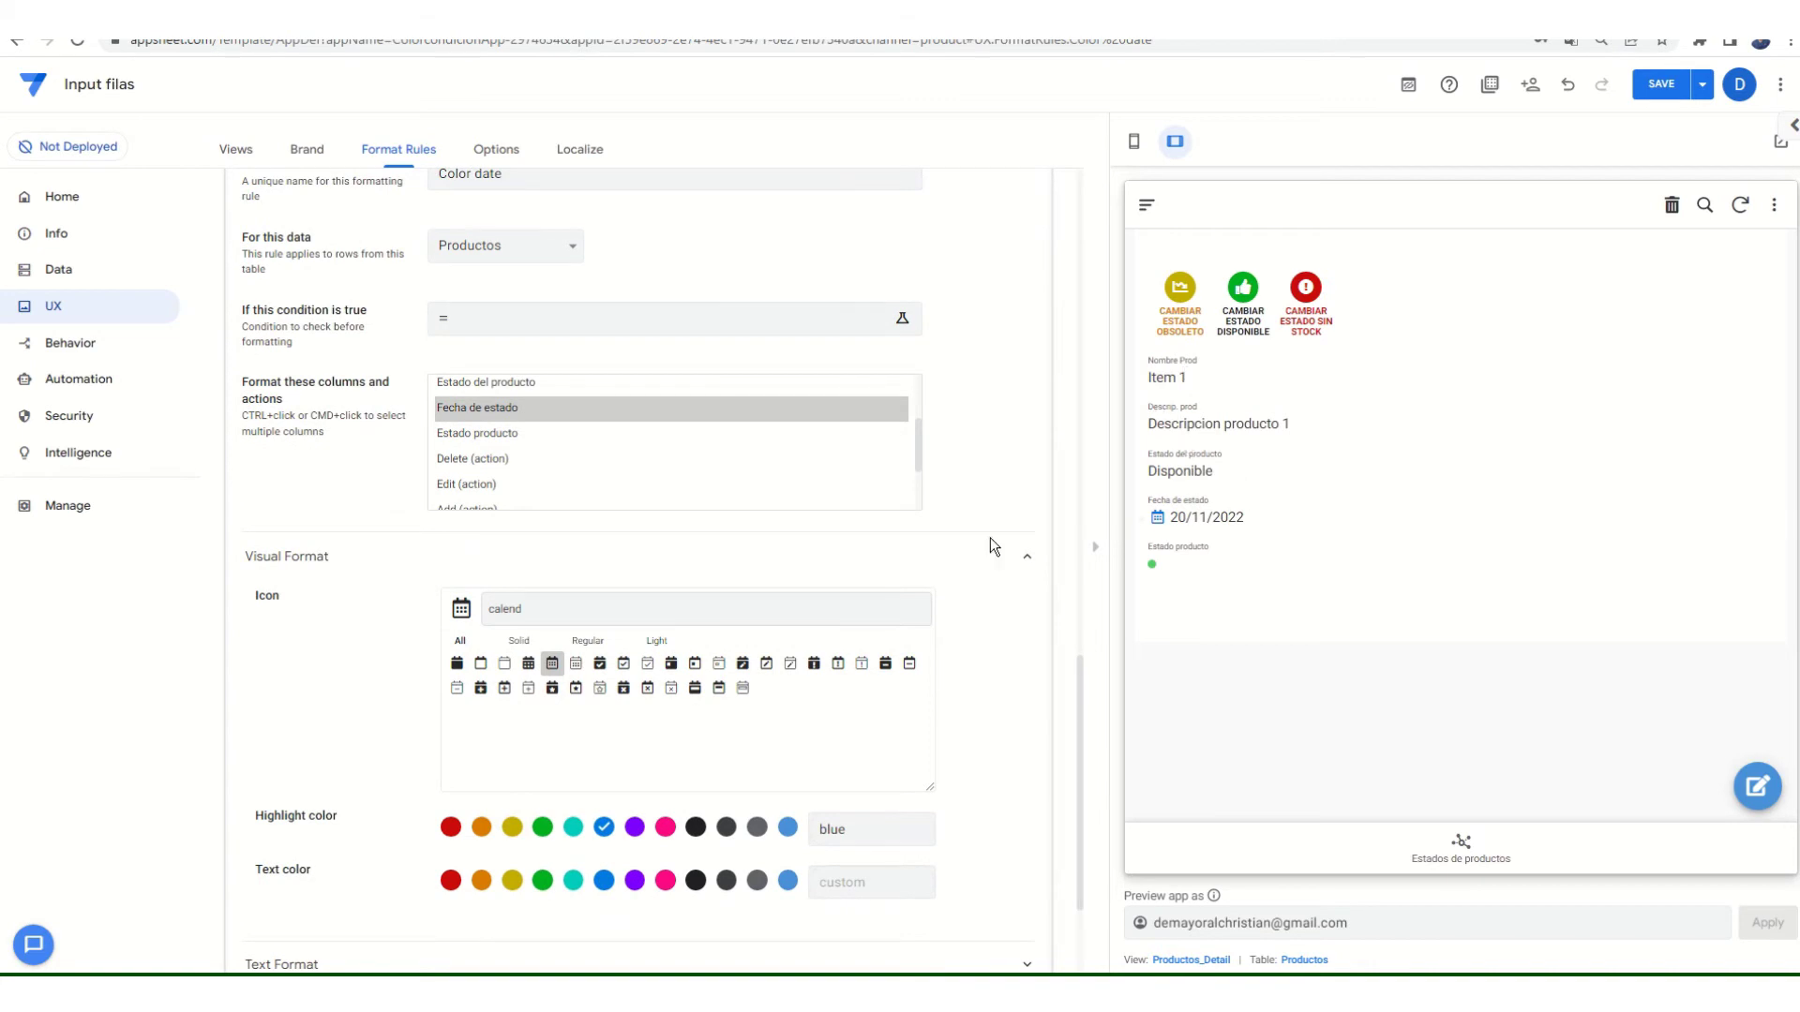
- Duplicate the Color date rule as Producto and make the copy format the Nombre Prod column
scroll(505, 491, "up", 1)
scroll(279, 307, "up", 1)
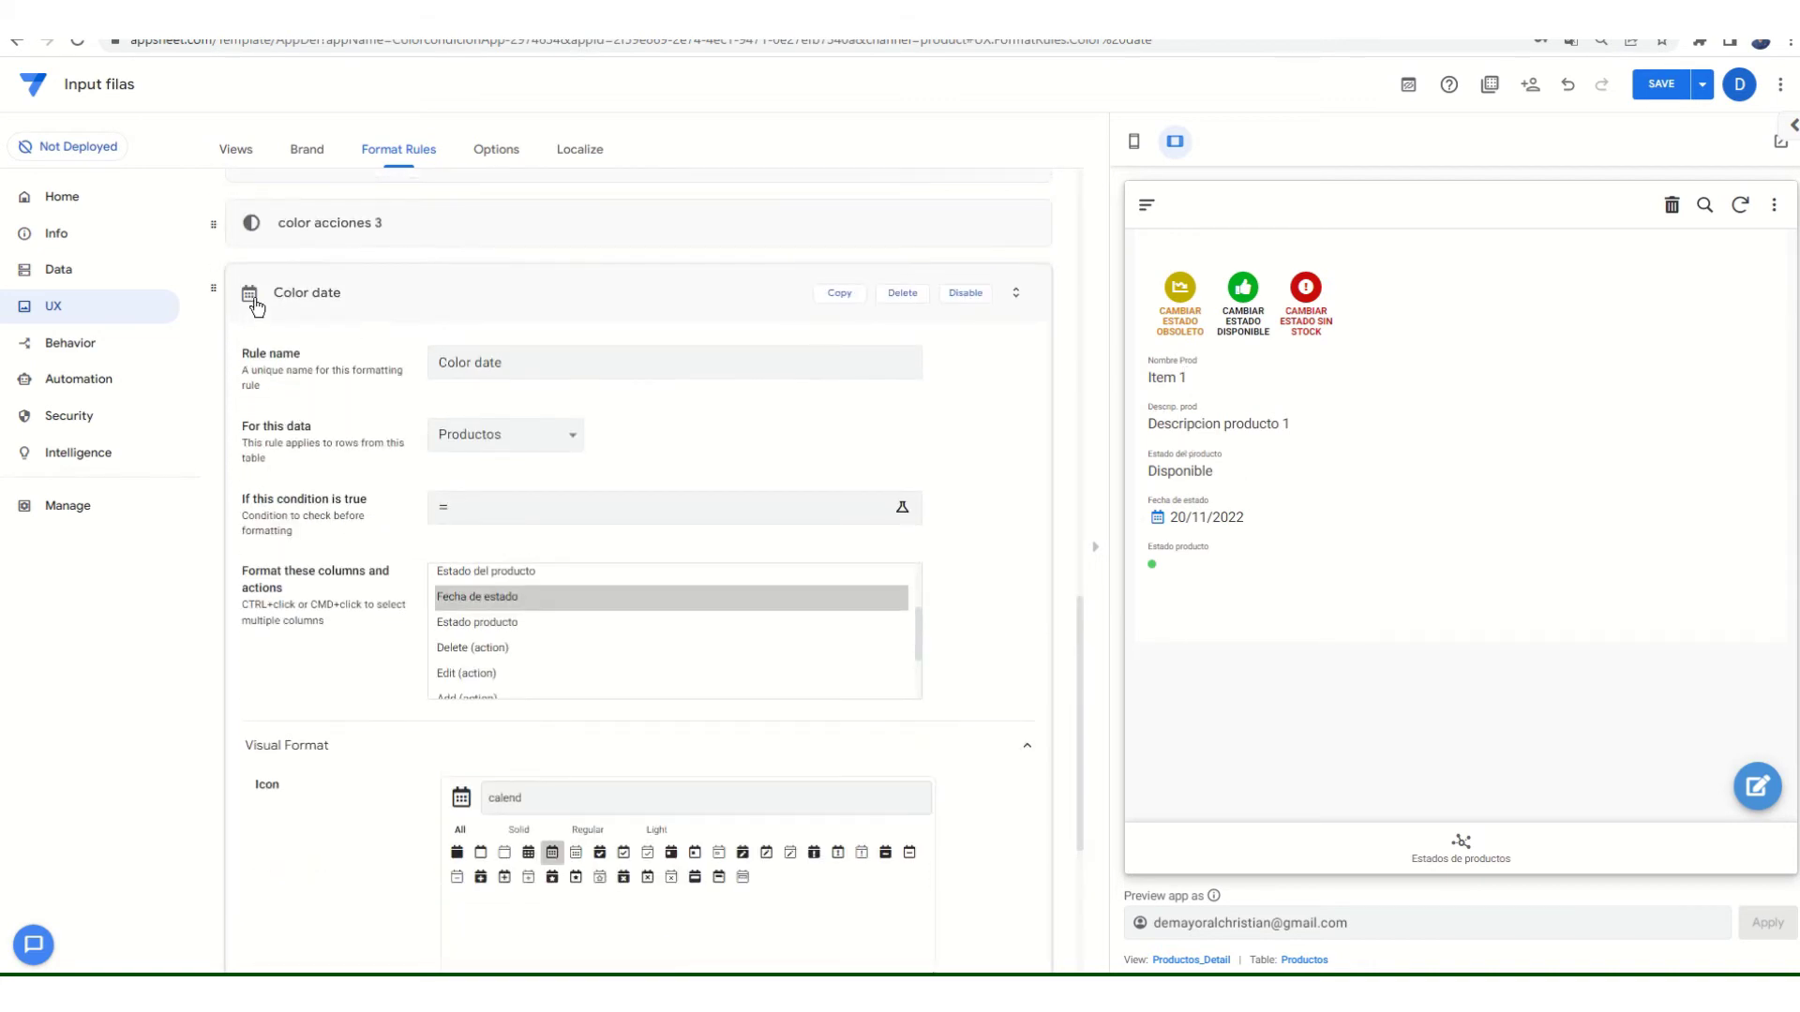
left_click(839, 292)
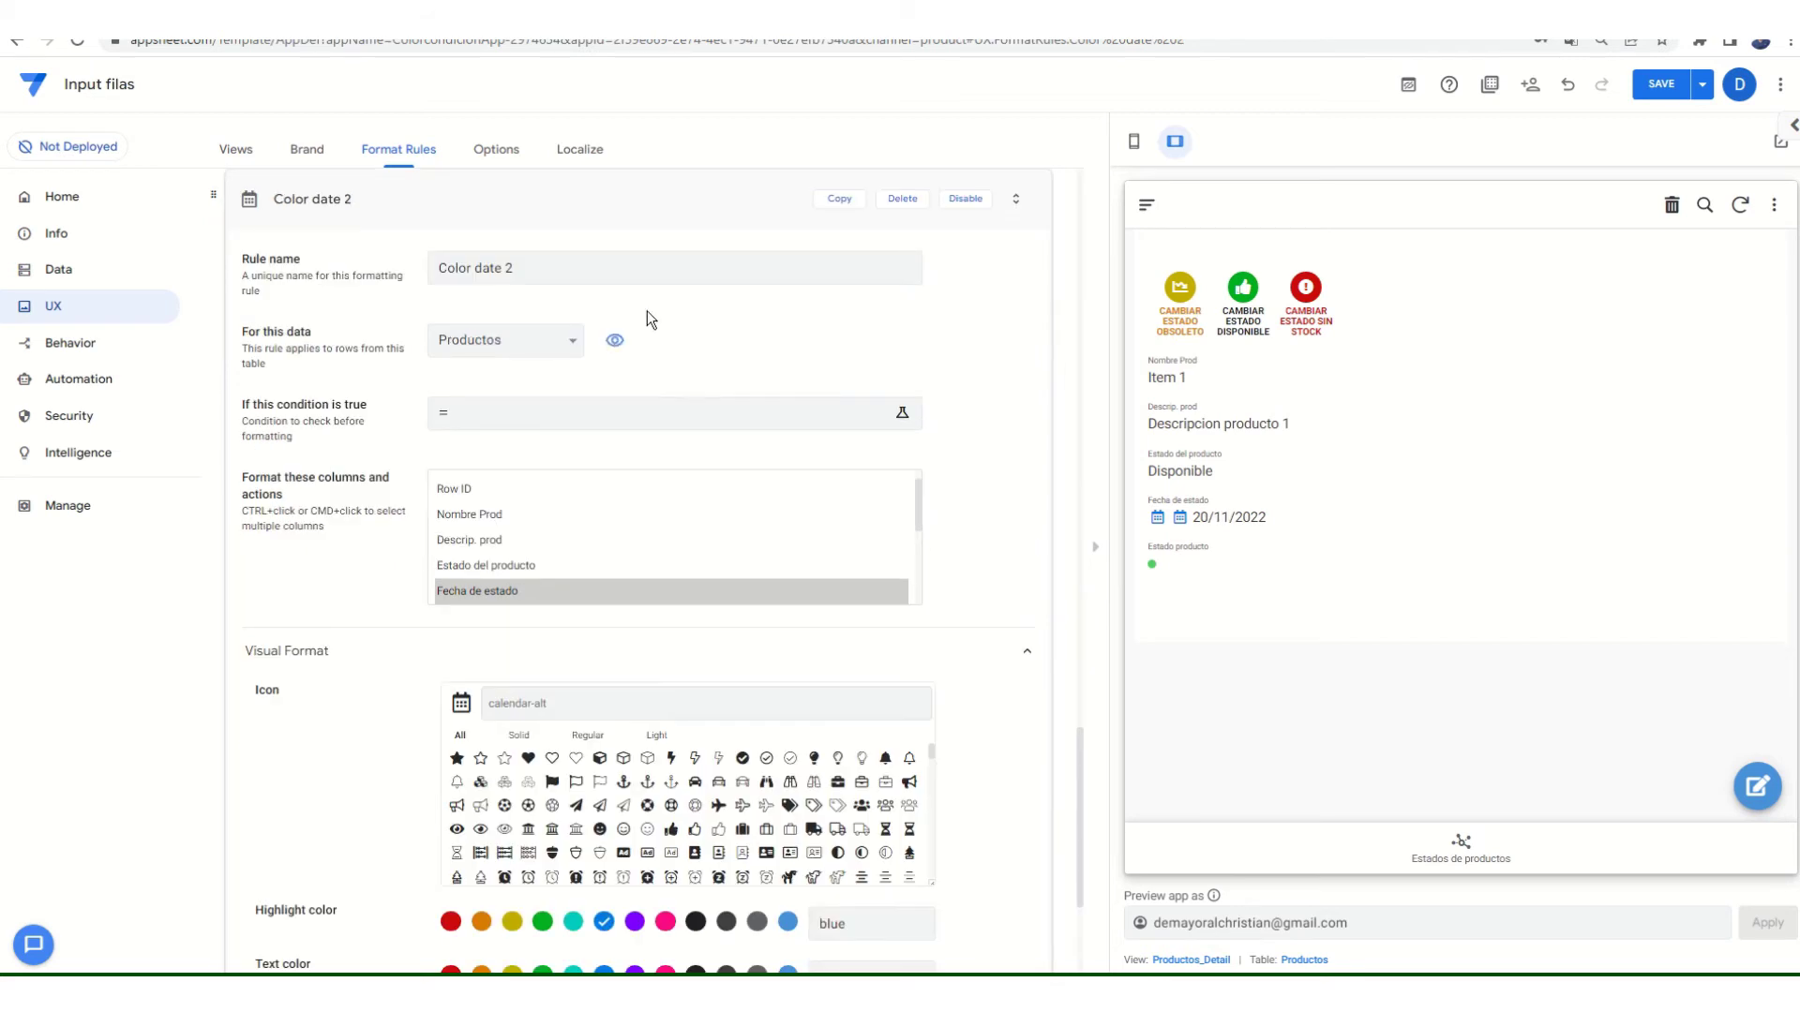
type("Producto")
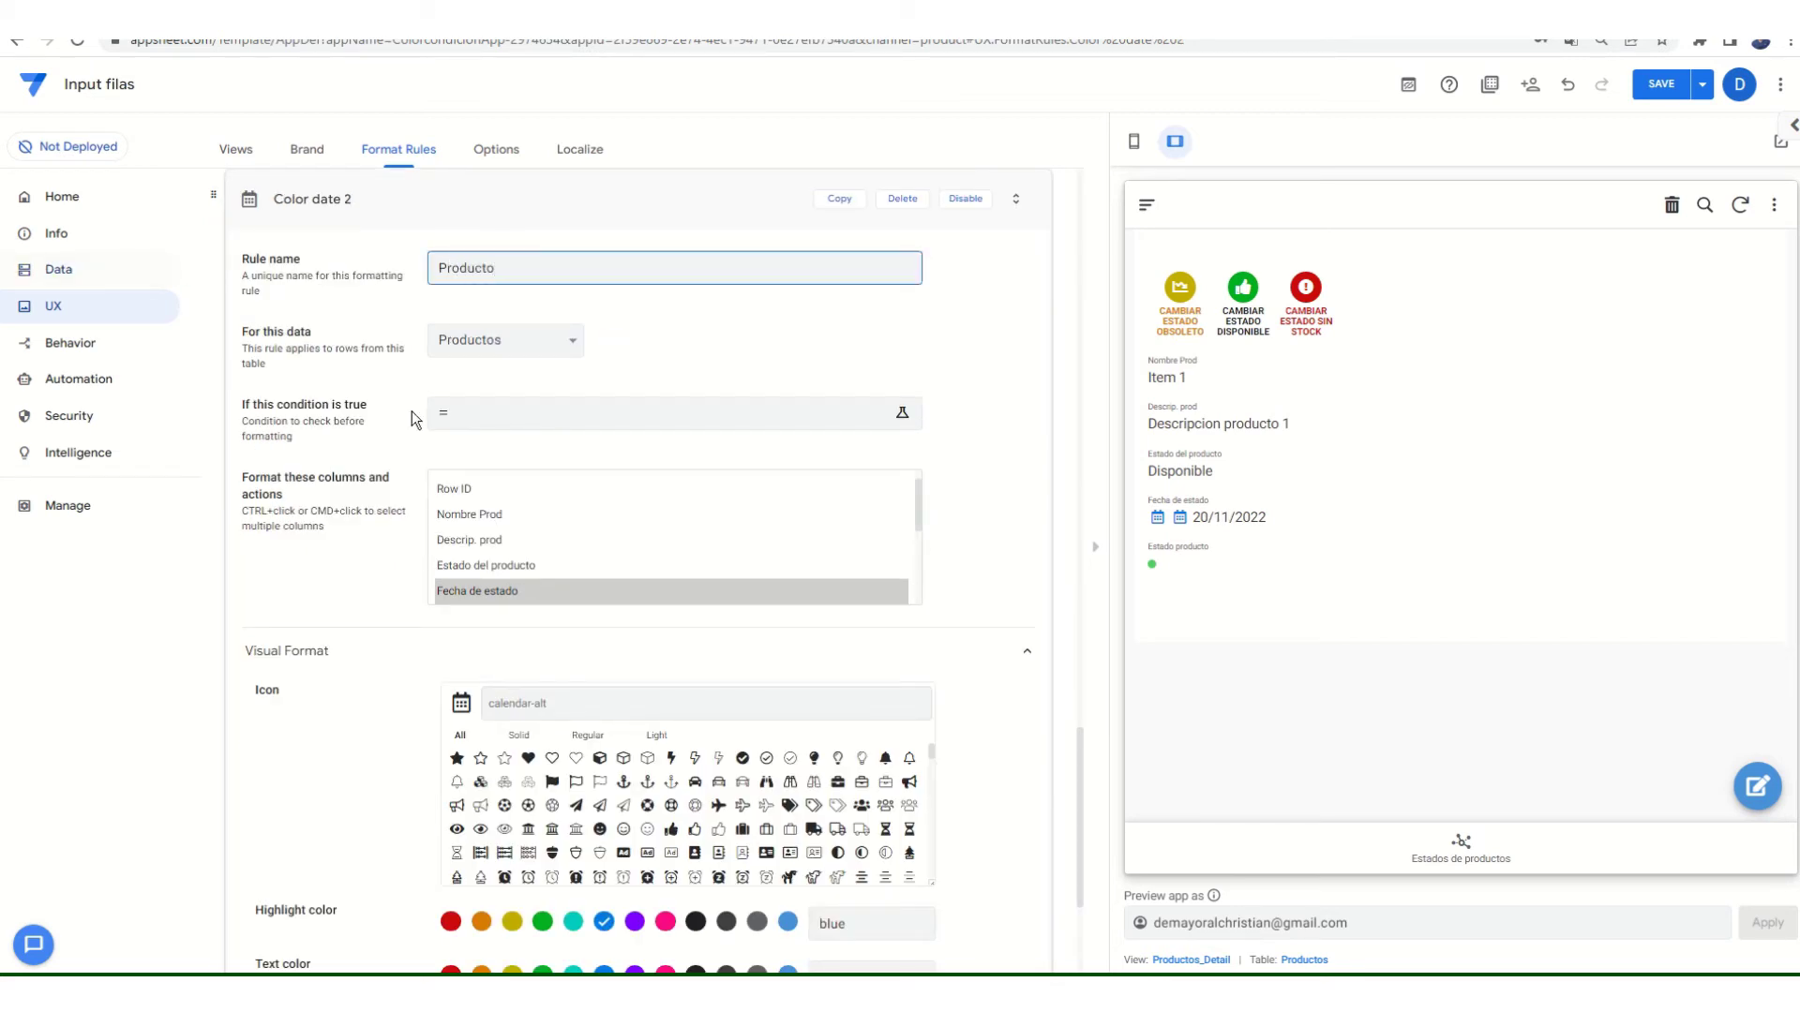
left_click(476, 515)
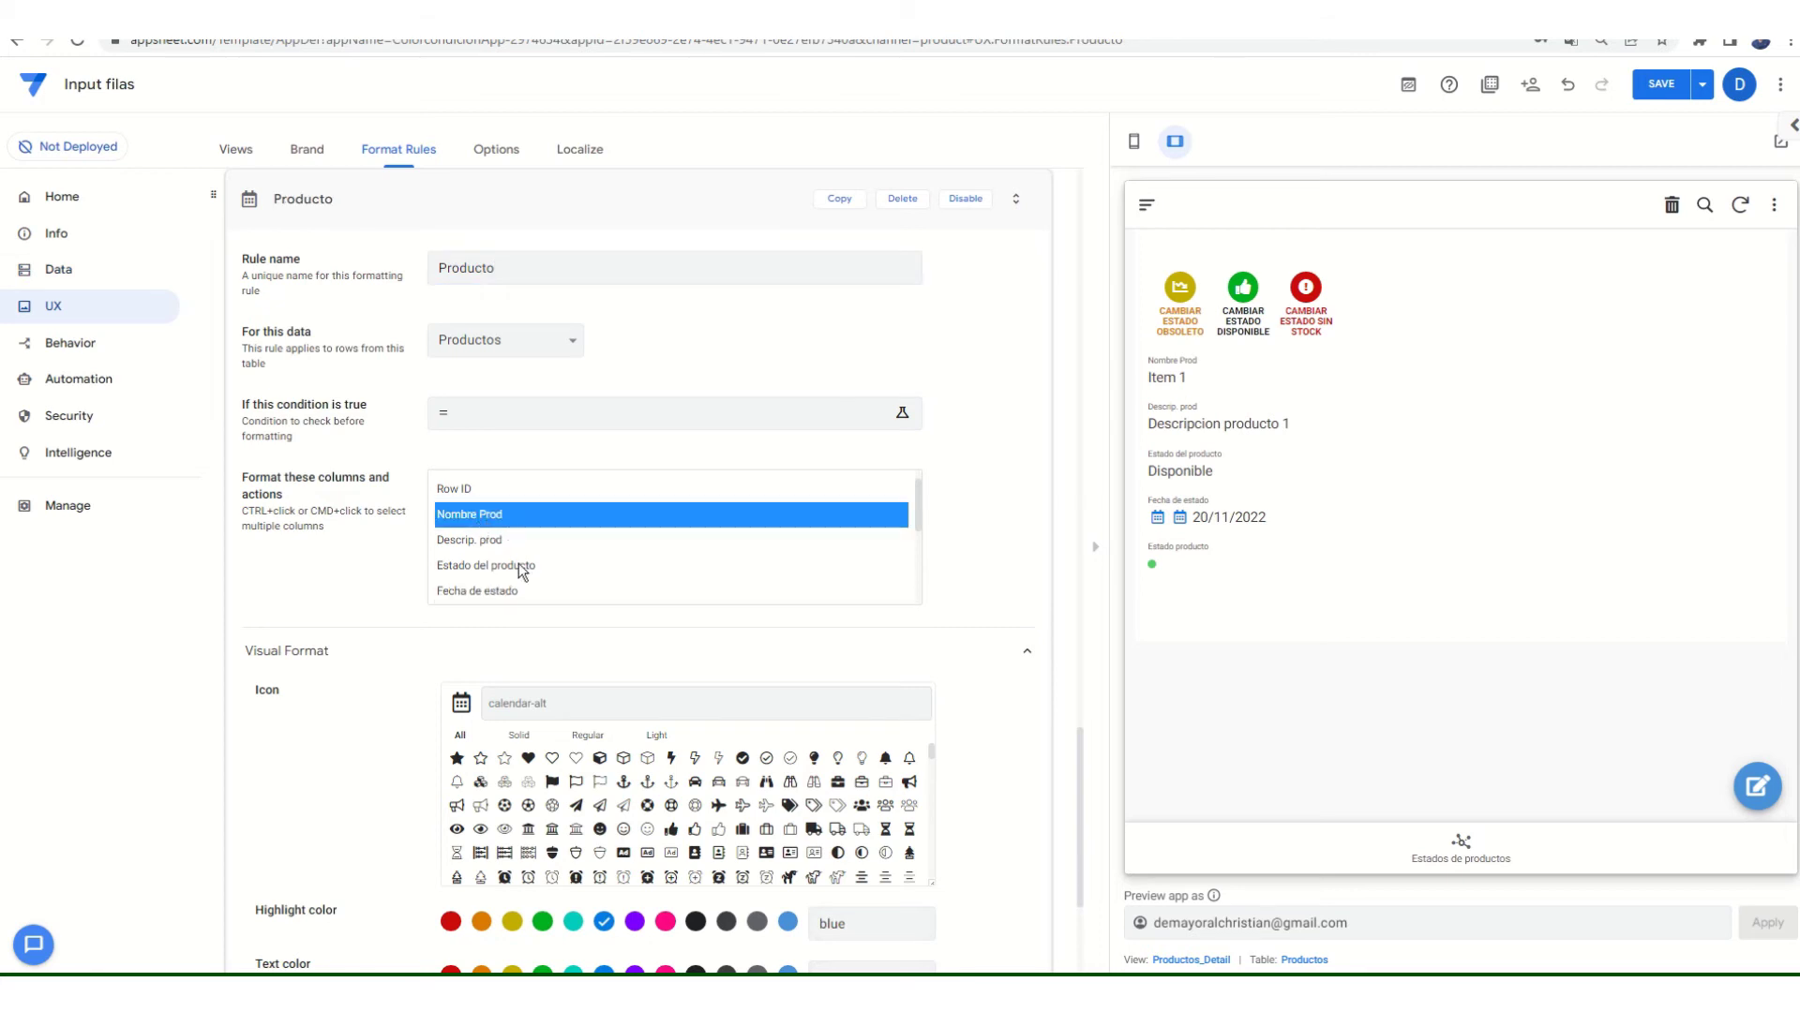
- Give the Producto rule the solid smiley icon found with "pro" and a pink highlight color, and save the app
left_click(559, 704)
type("p")
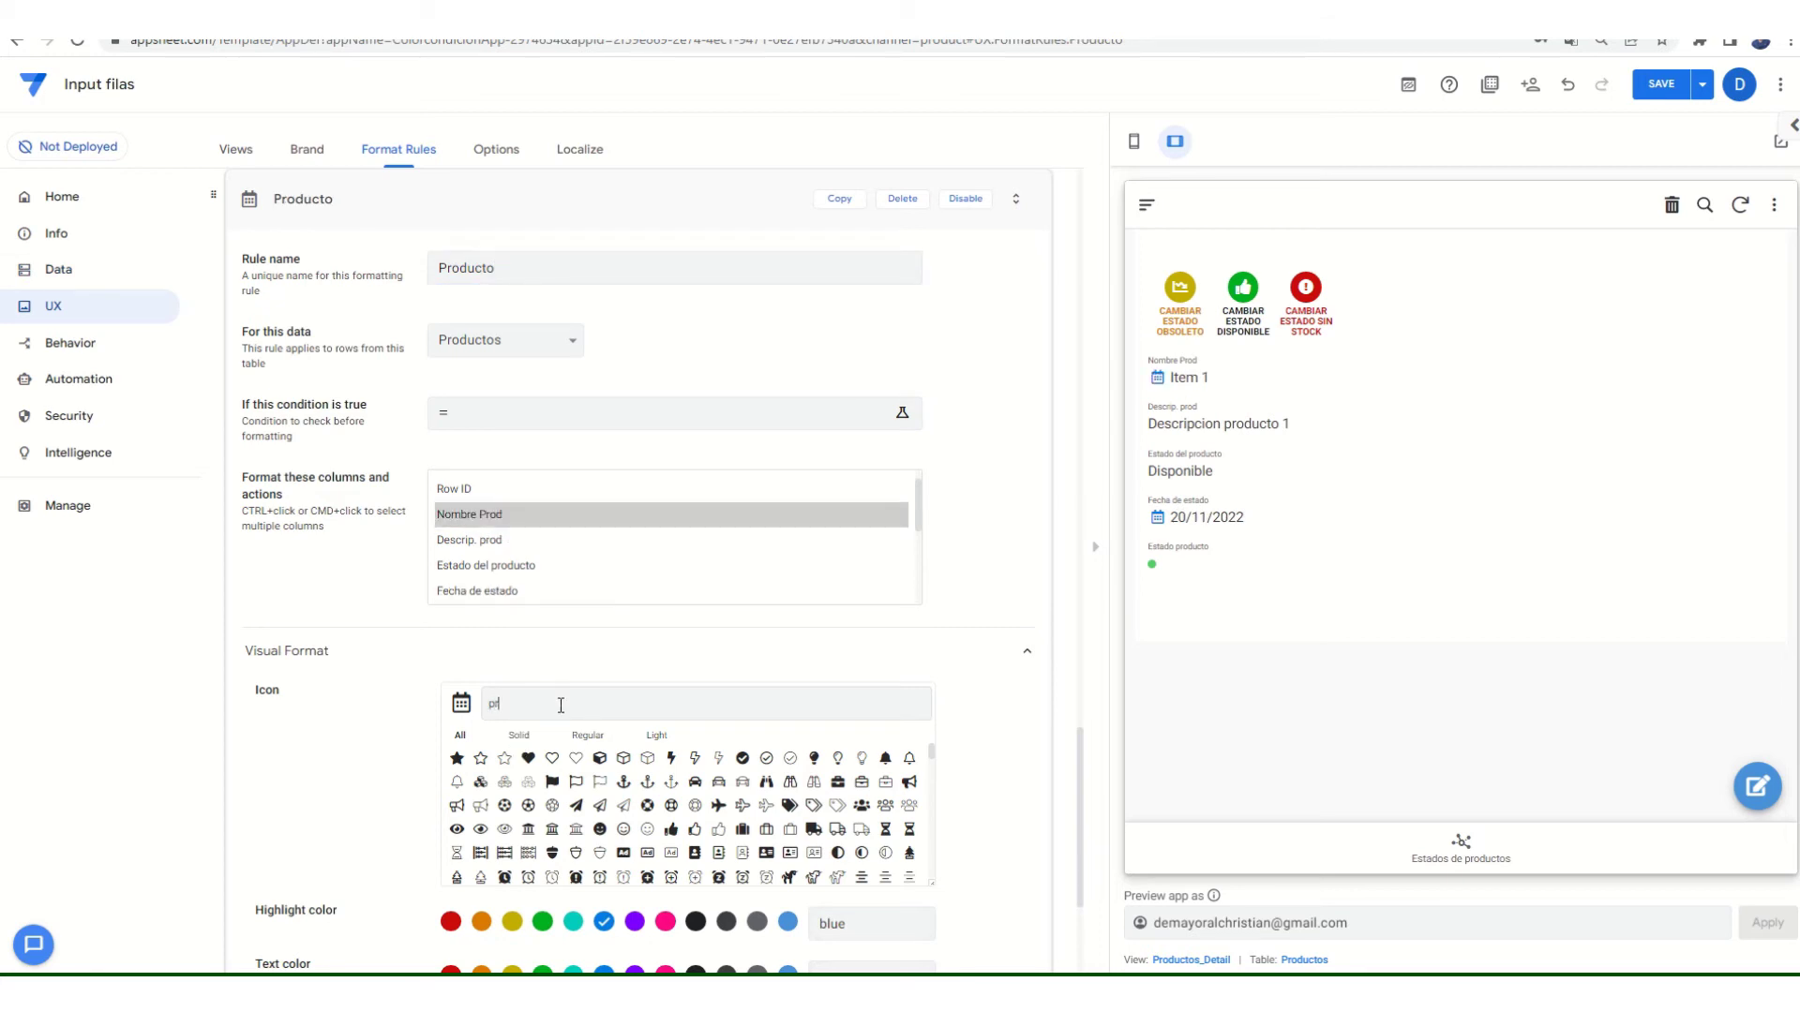
type("rod")
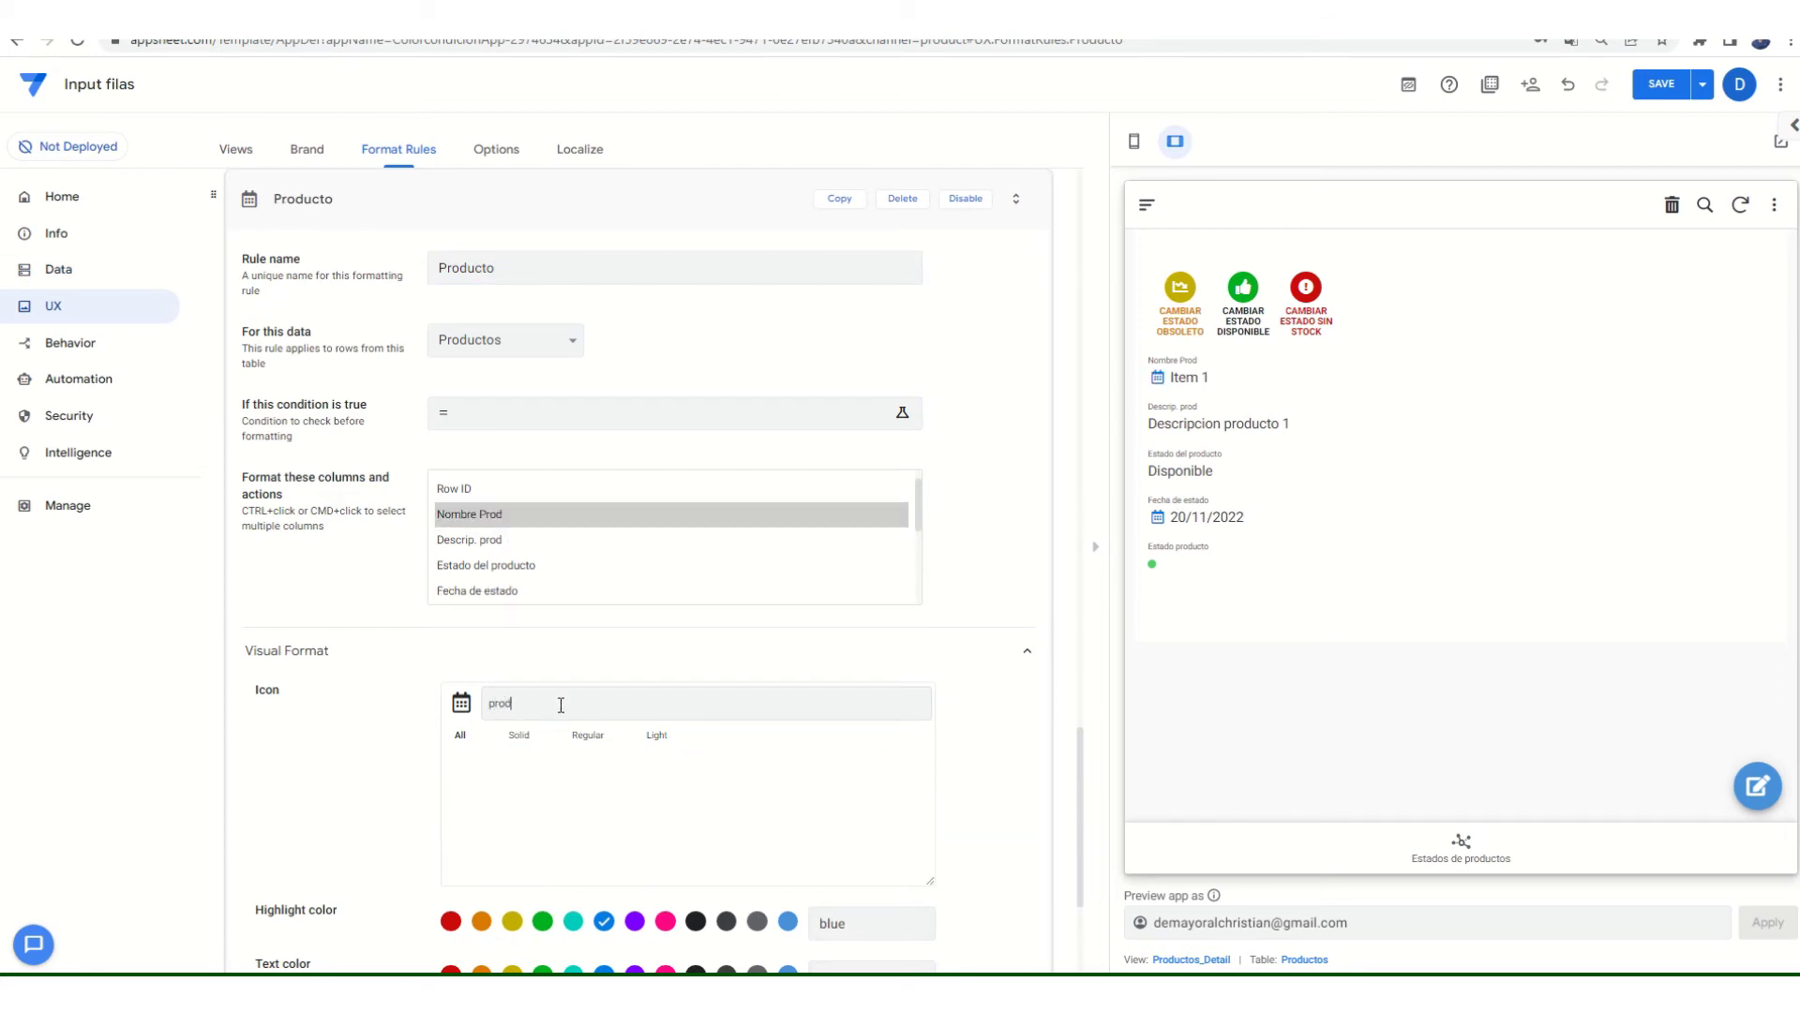
key("BackSpace")
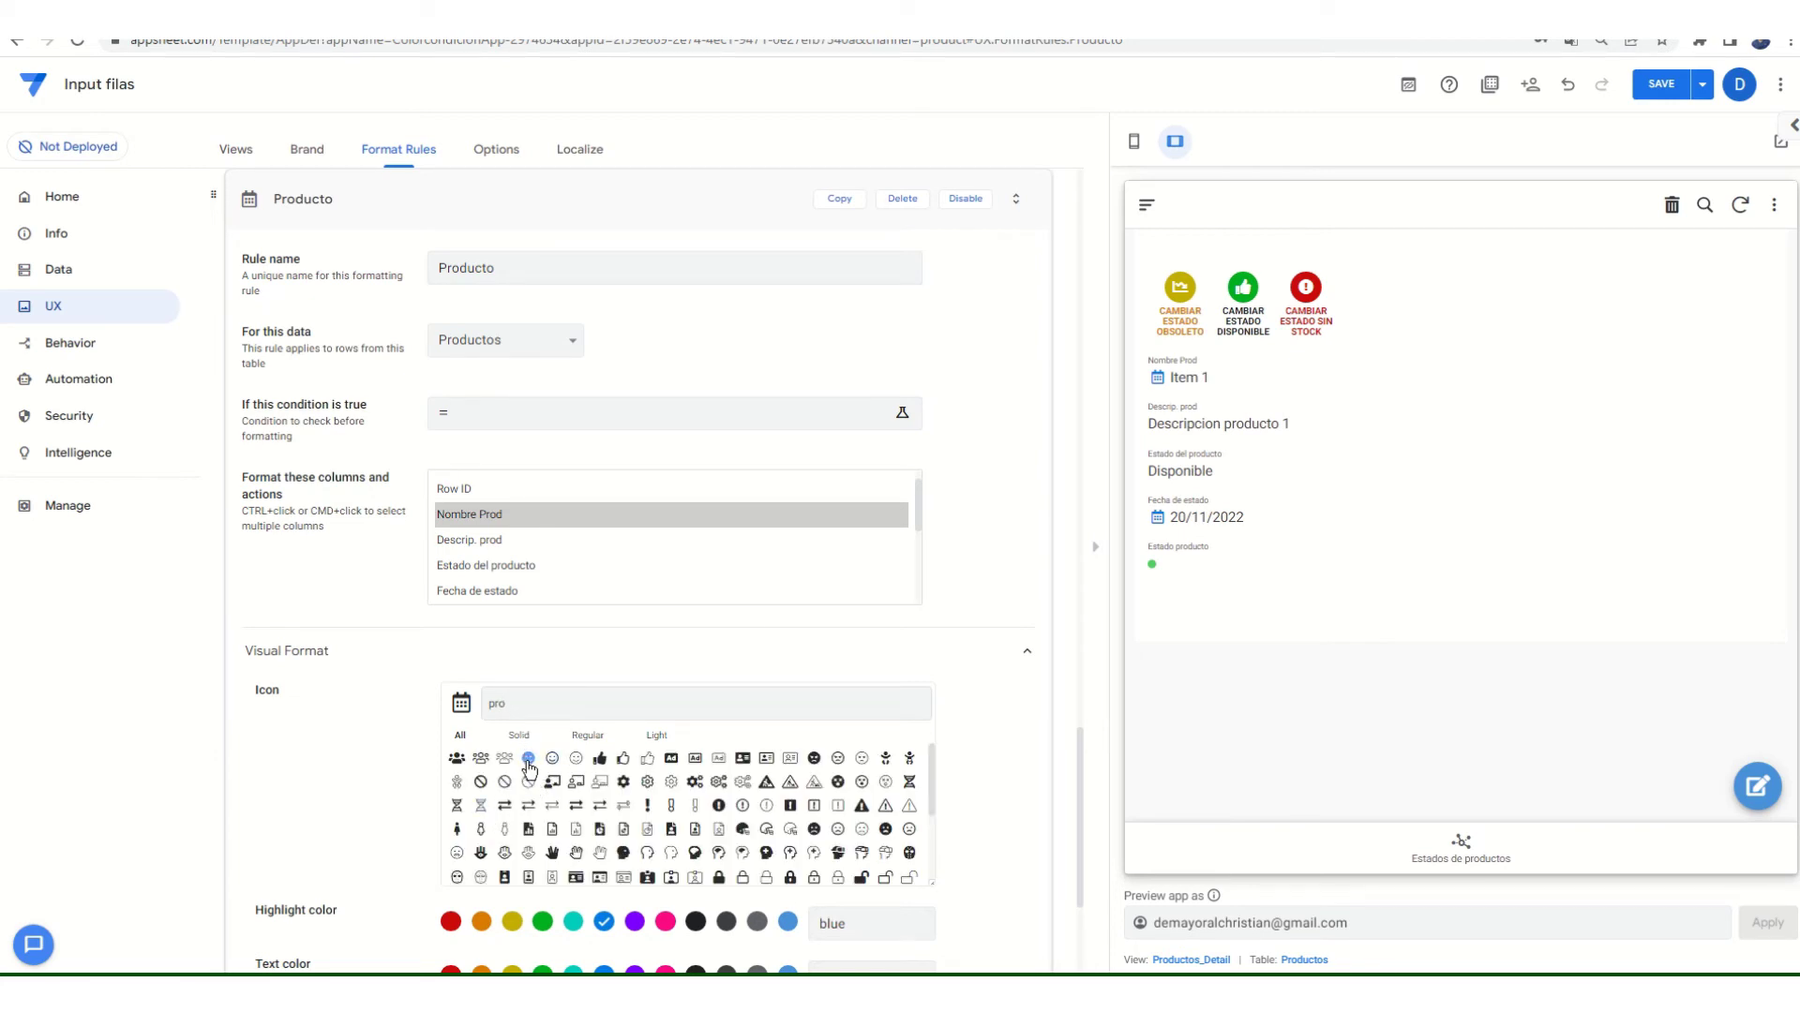
left_click(529, 758)
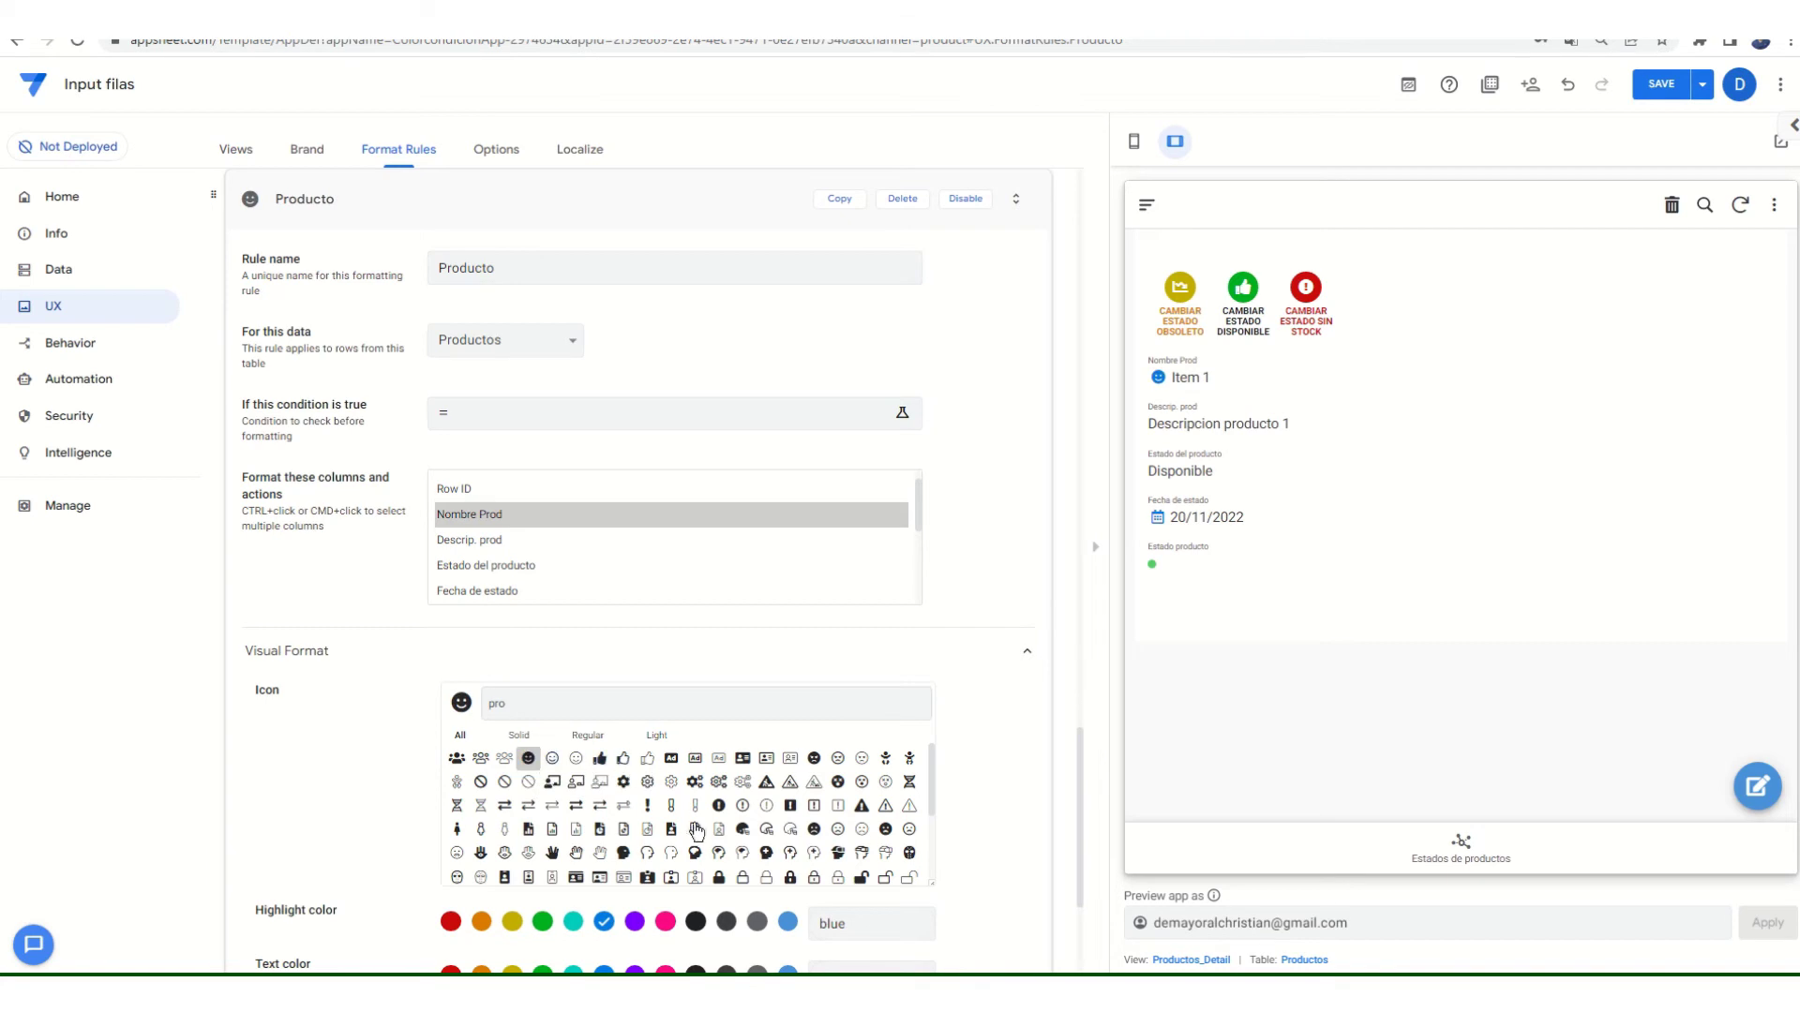
scroll(550, 763, "down", 3)
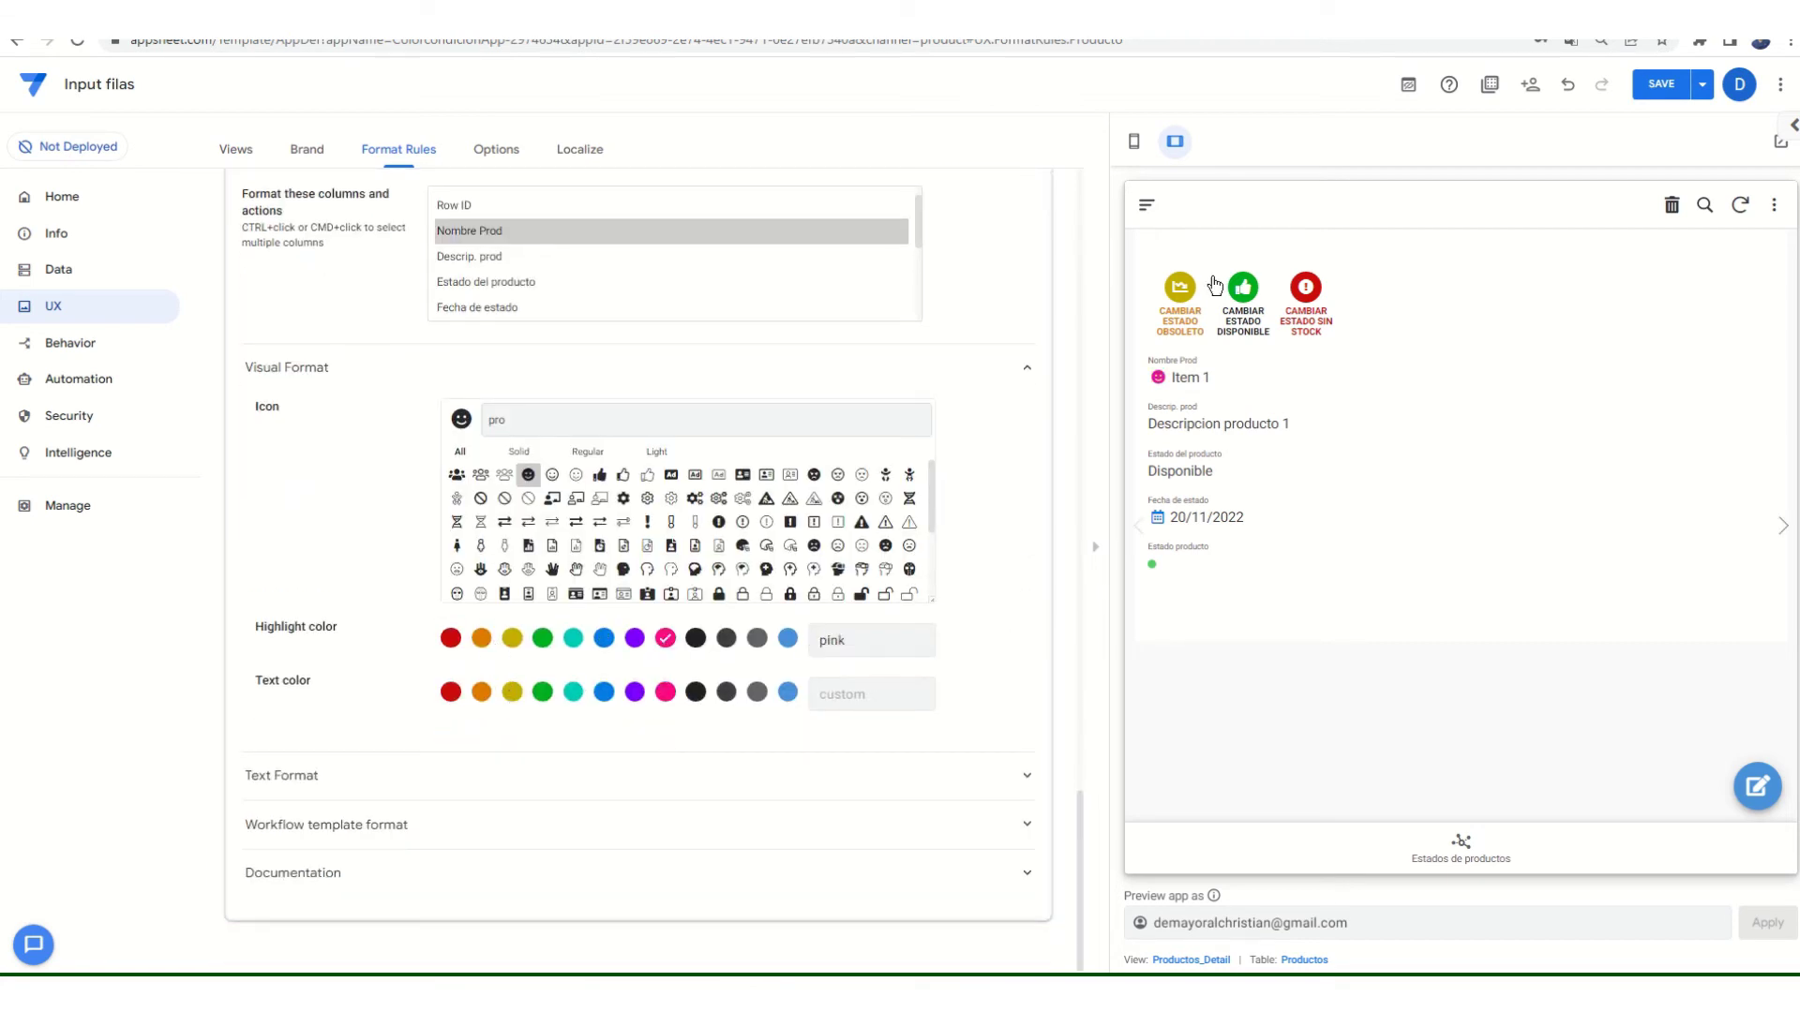
left_click(1659, 84)
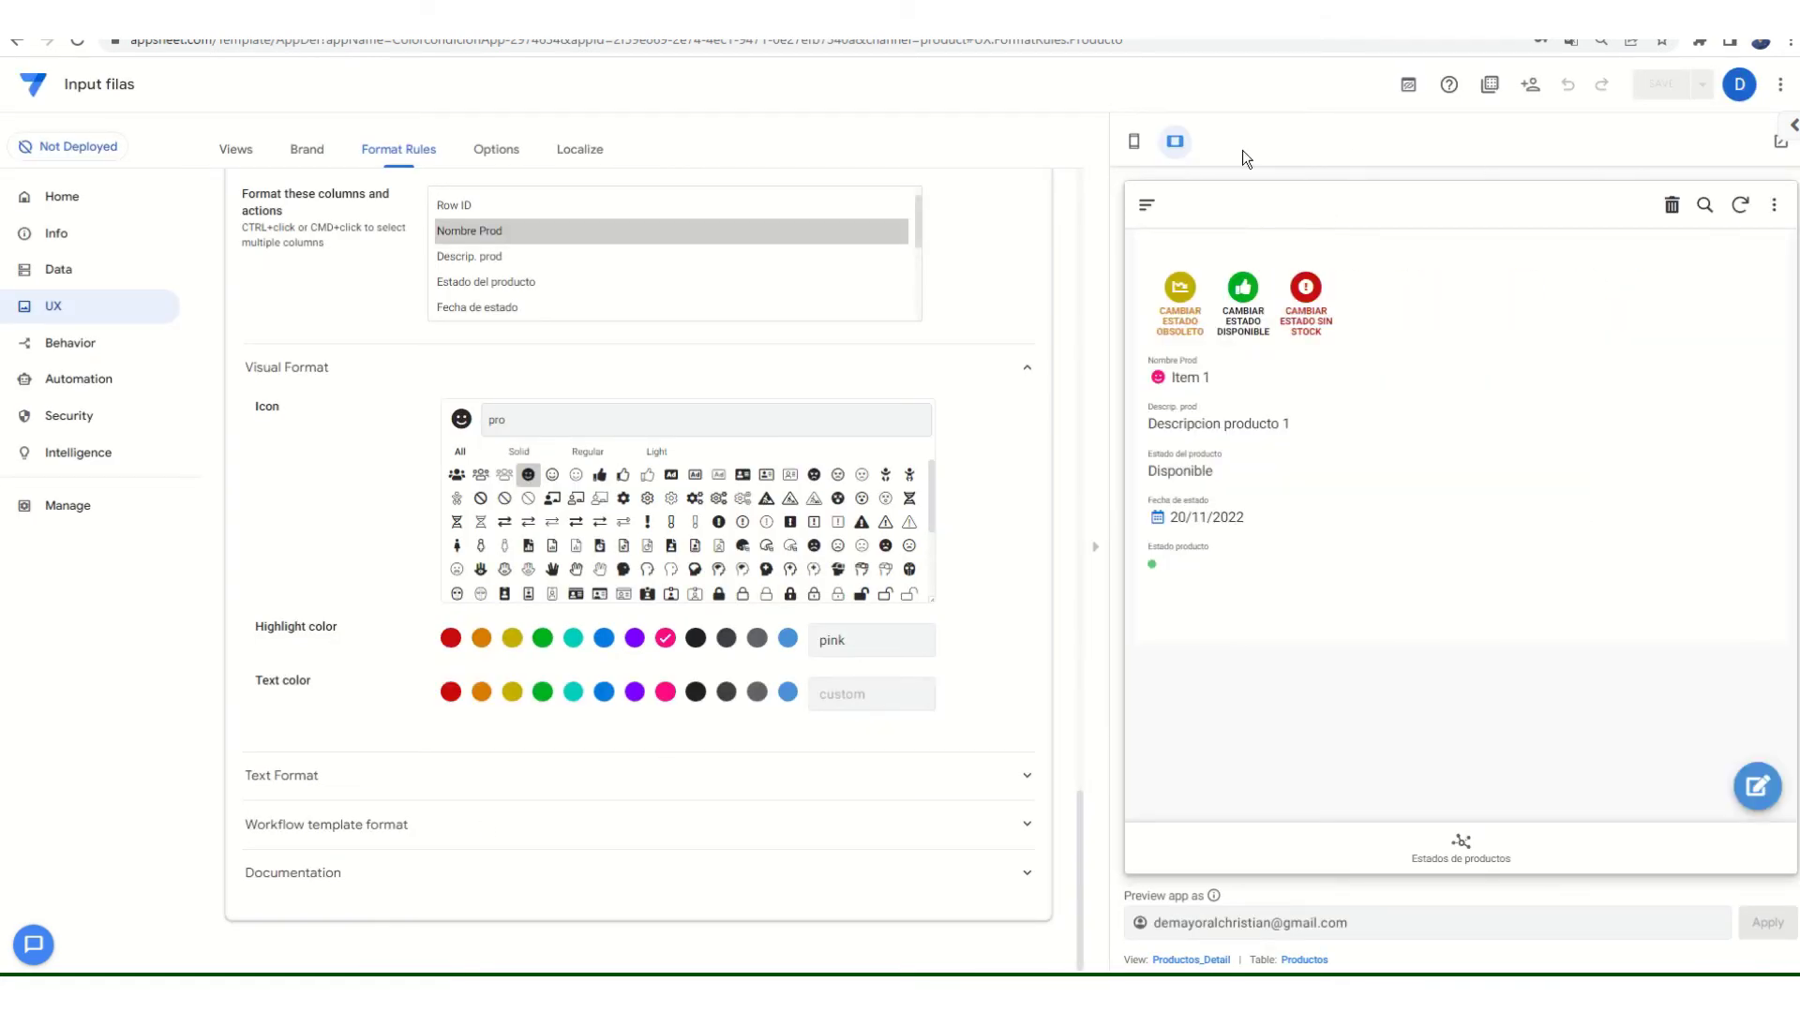
- Rearrange the previewed Estados de productos dashboard with Obsoleto, Sin stock and Disponible above Color condicion App and a widened Productos view
left_click(1460, 846)
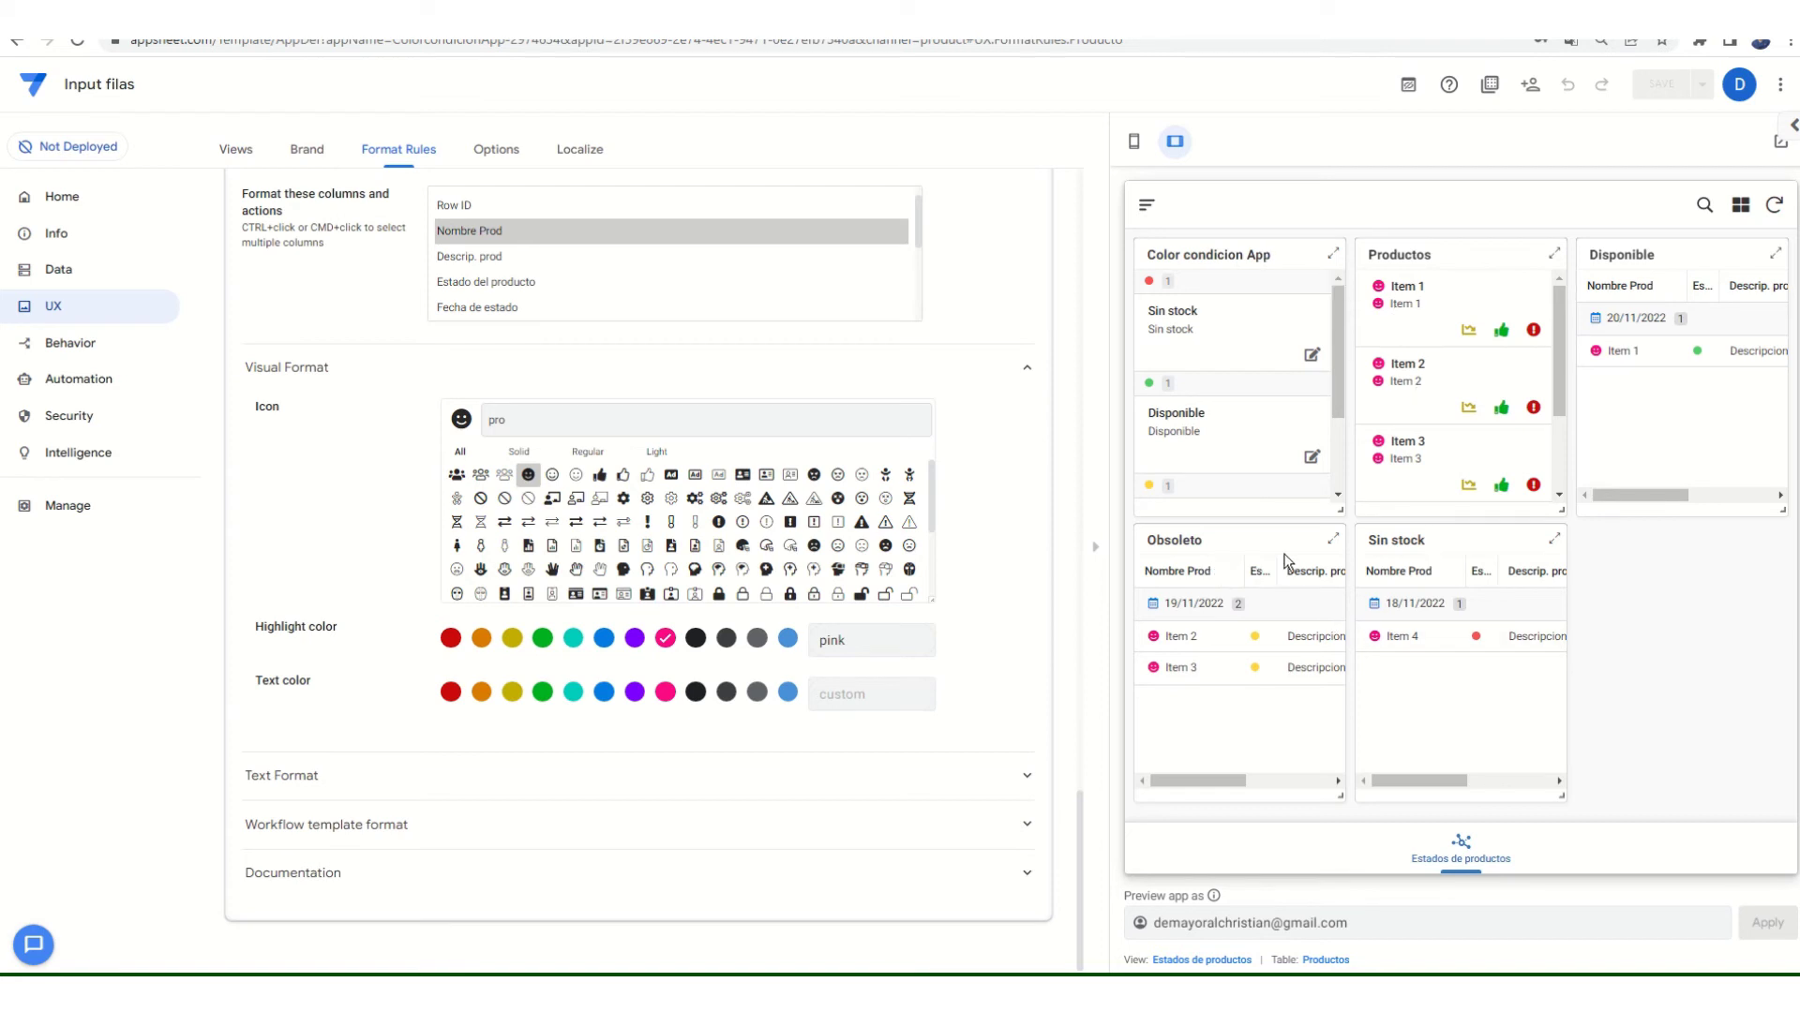
left_click_drag(1438, 250, 1646, 545)
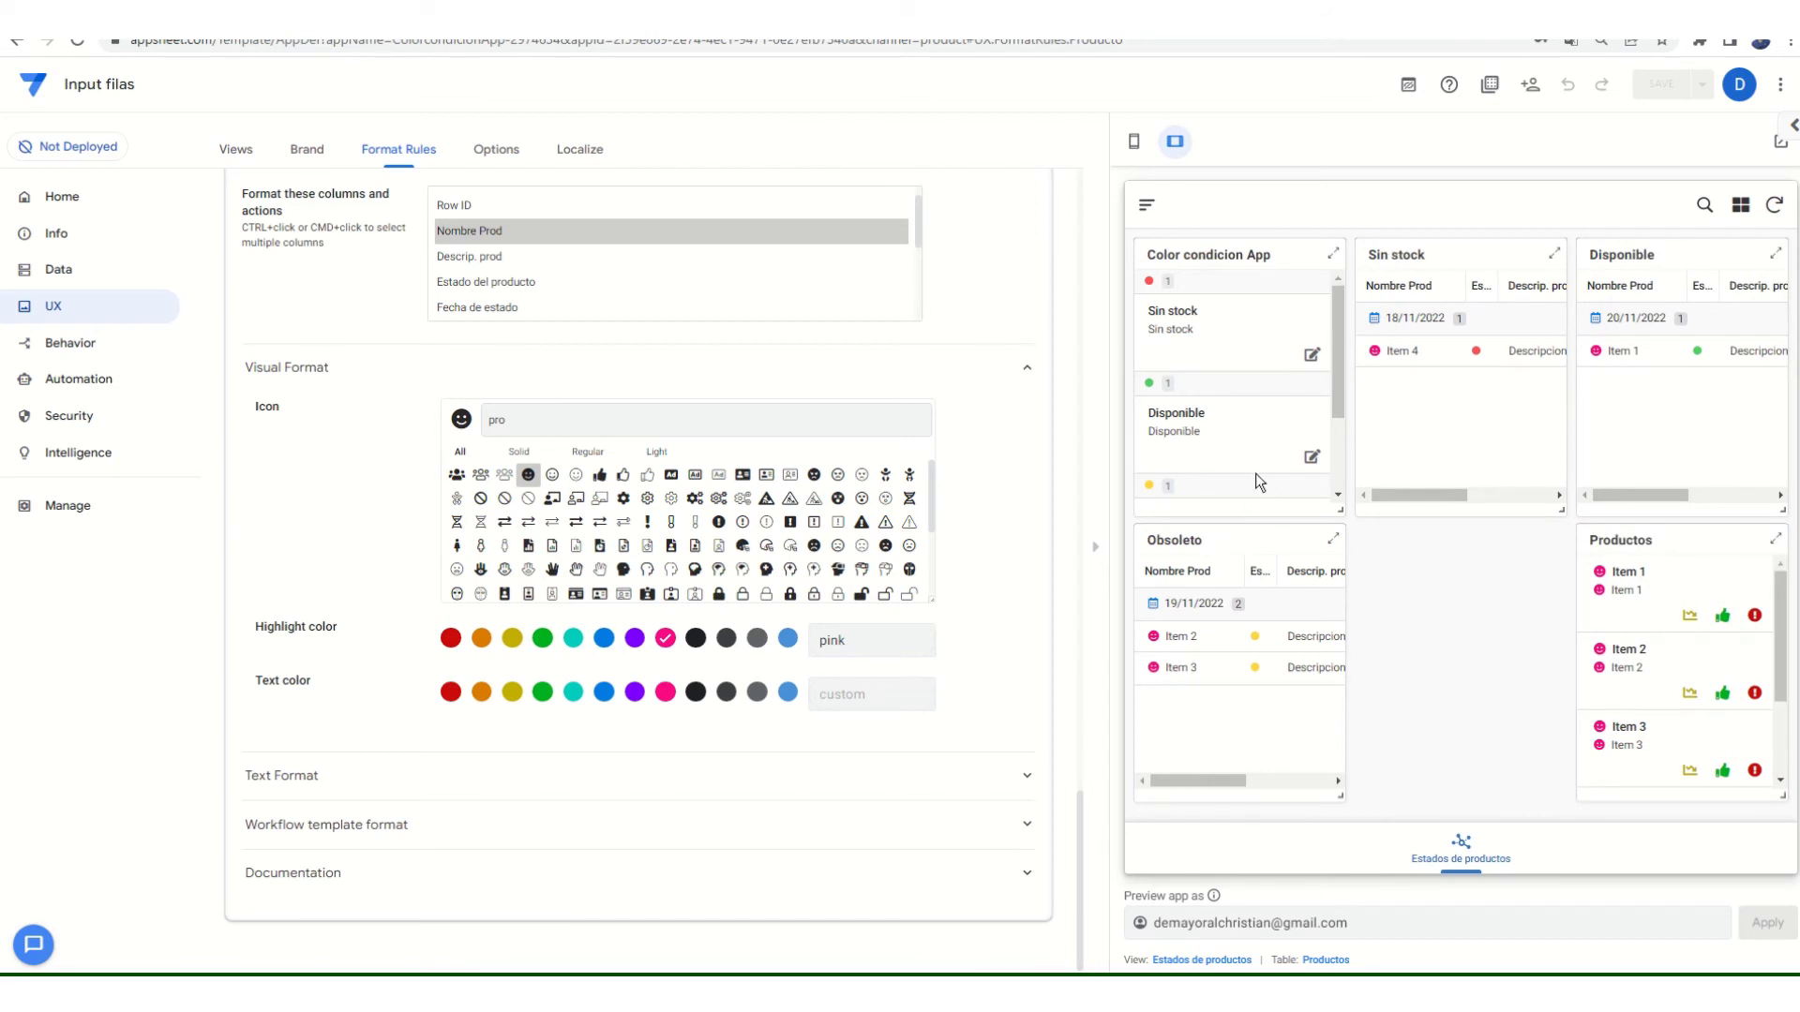
left_click_drag(1230, 543, 1207, 237)
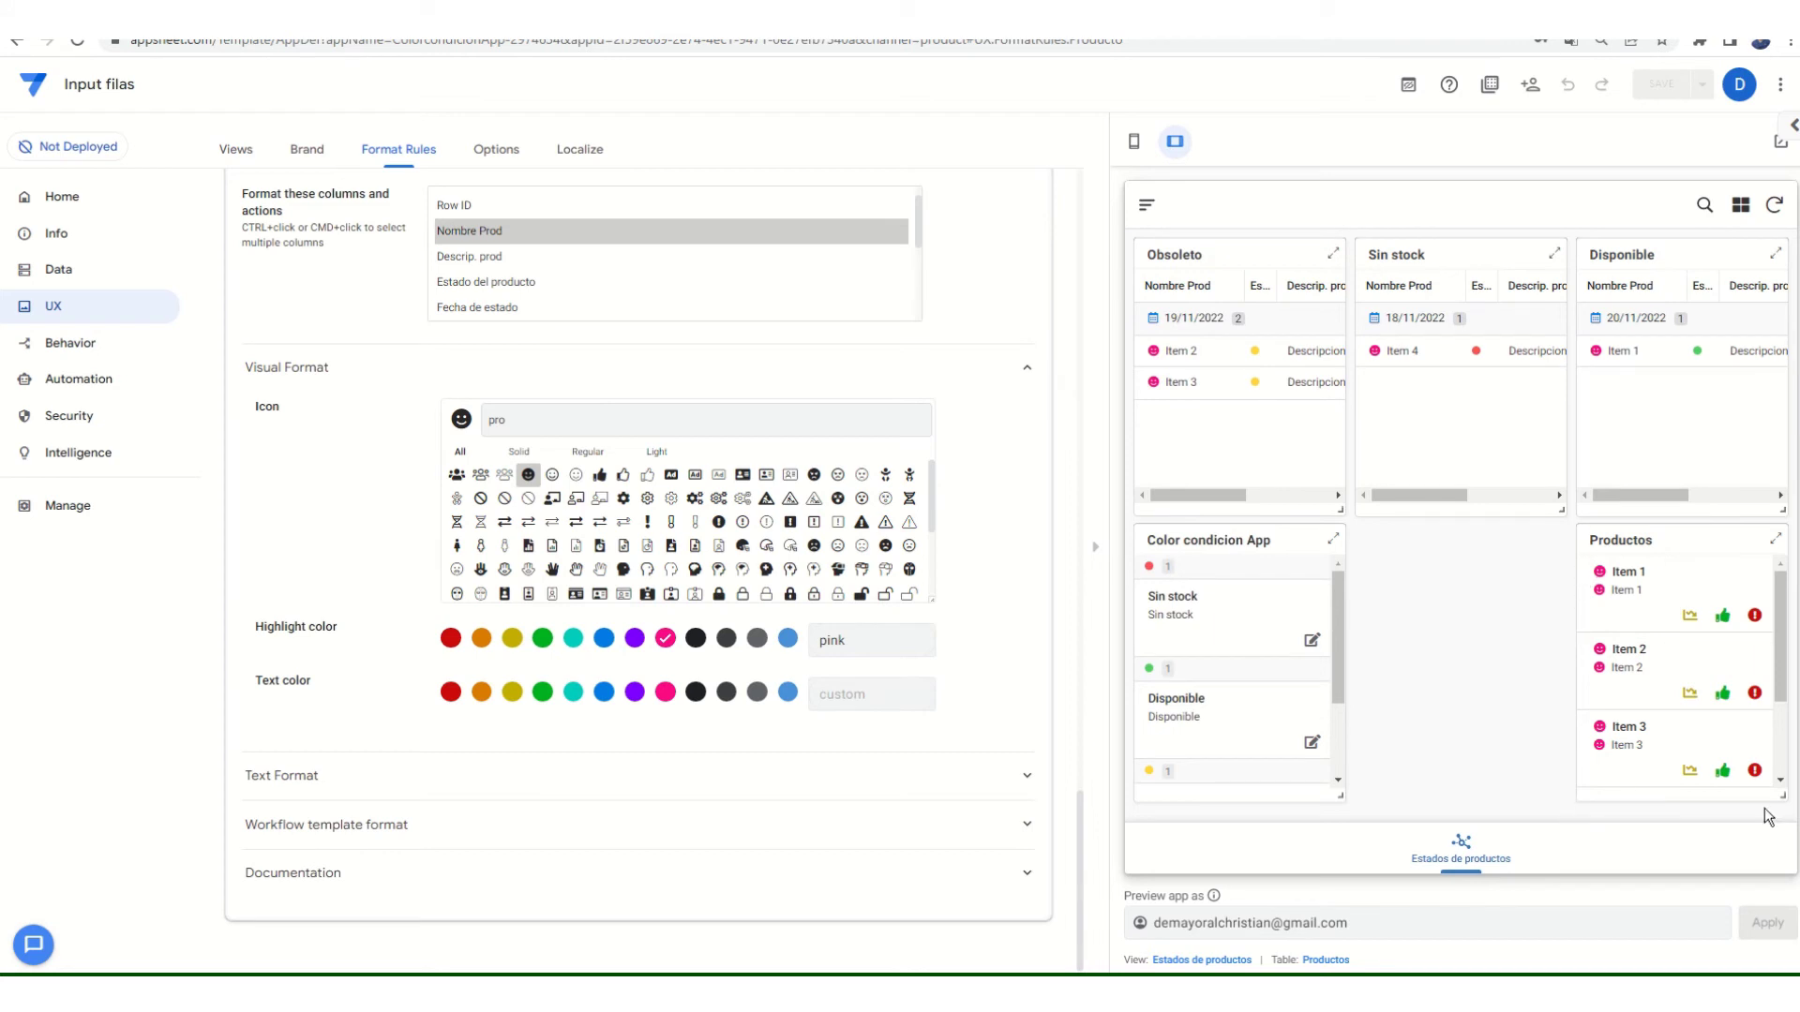
left_click_drag(1695, 544, 1459, 547)
left_click_drag(1565, 801, 1780, 808)
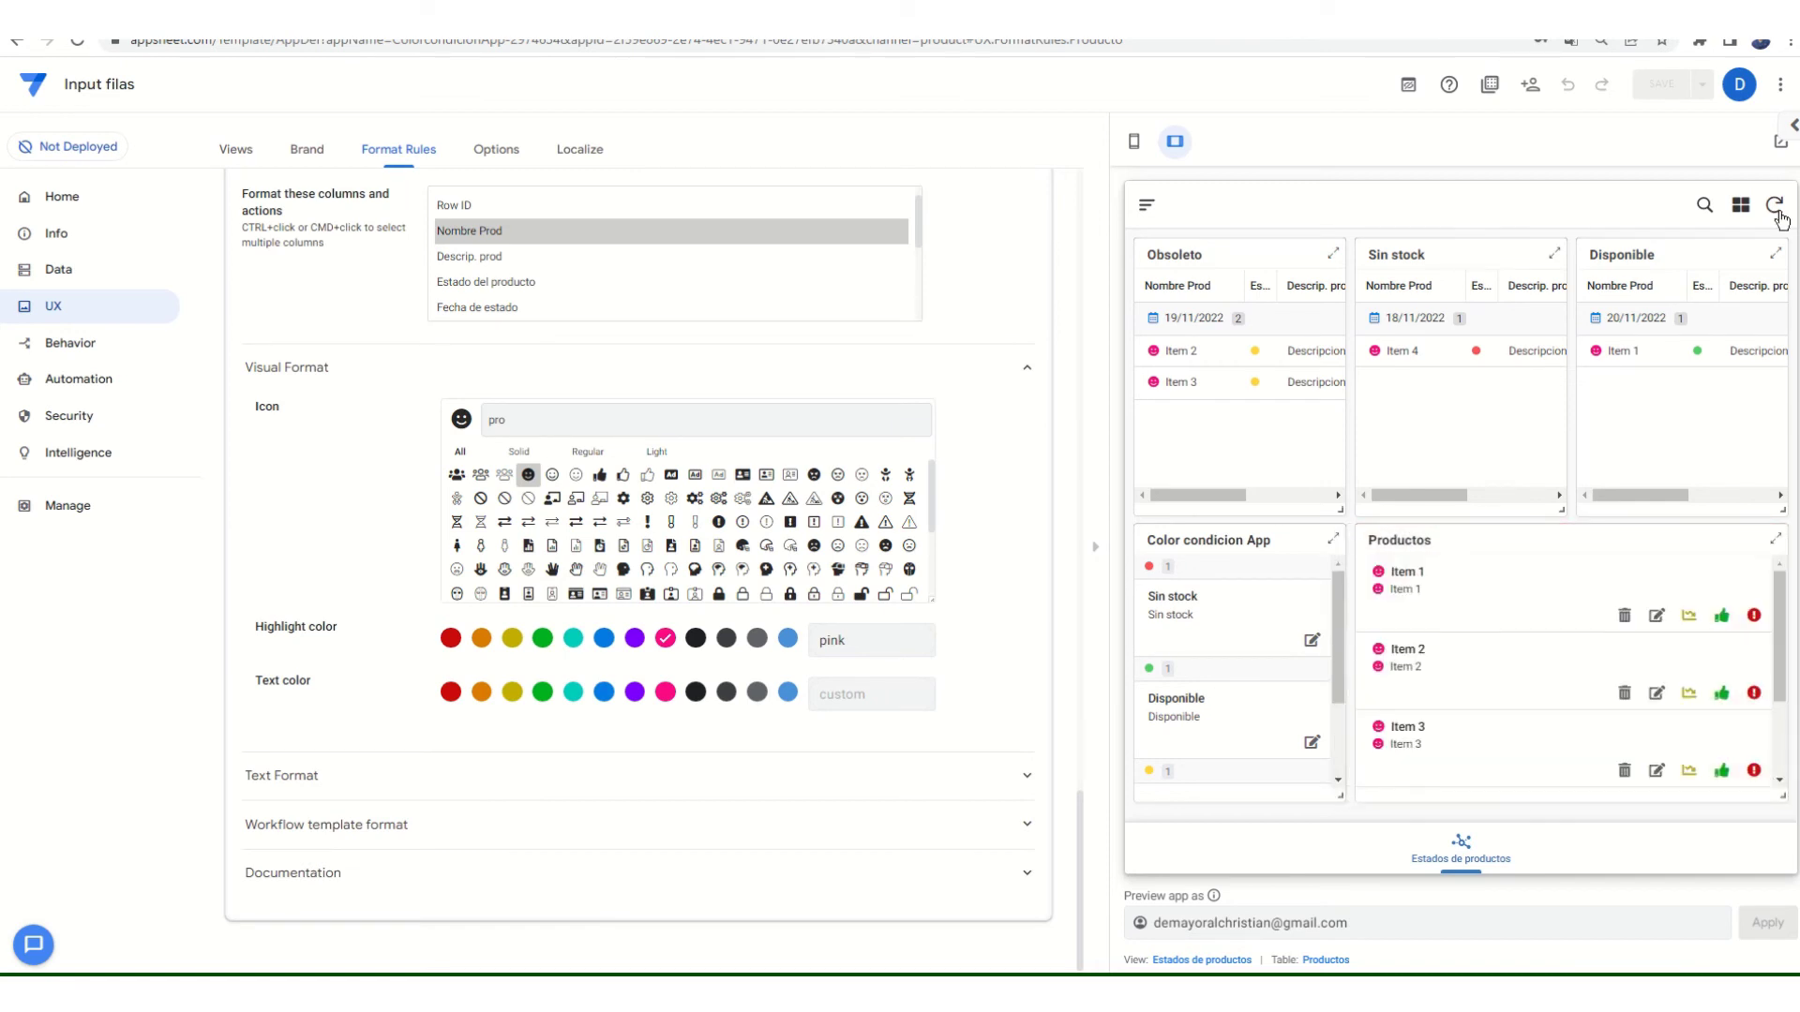
- Open the Estados de productos dashboard in the full-size app and change Item 1's status to Obsoleto
left_click(1781, 141)
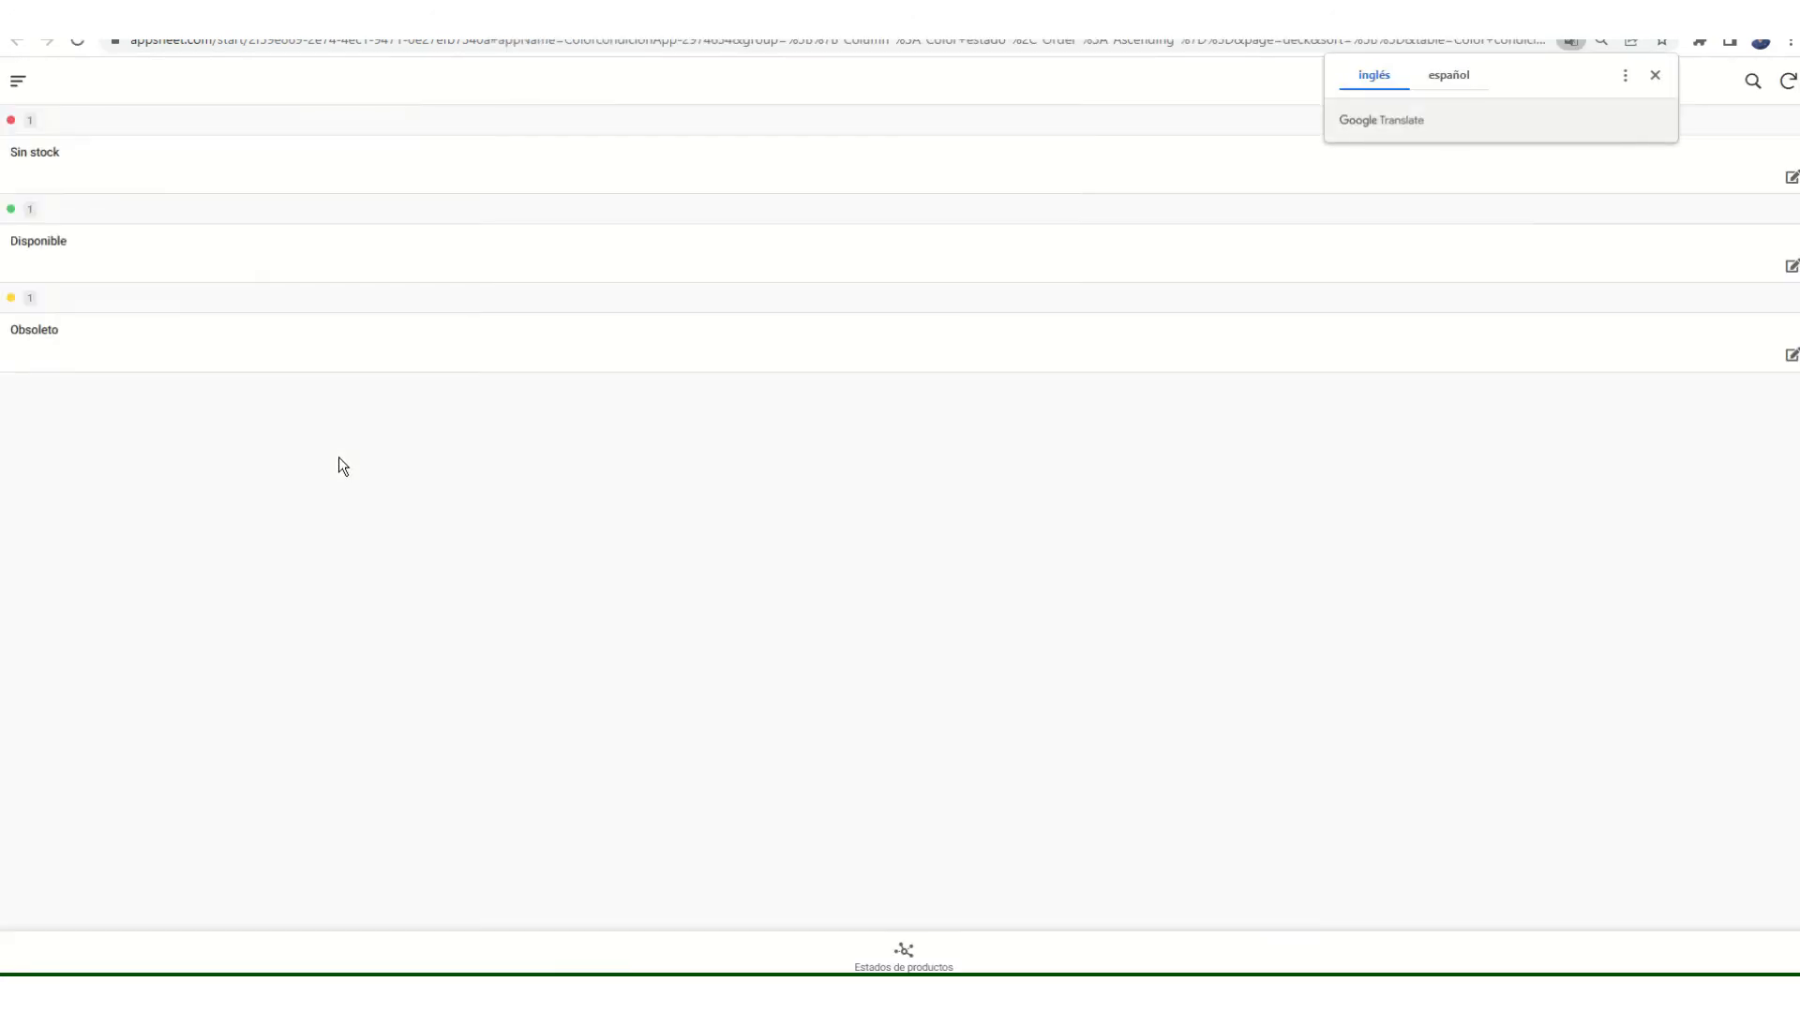
left_click(903, 958)
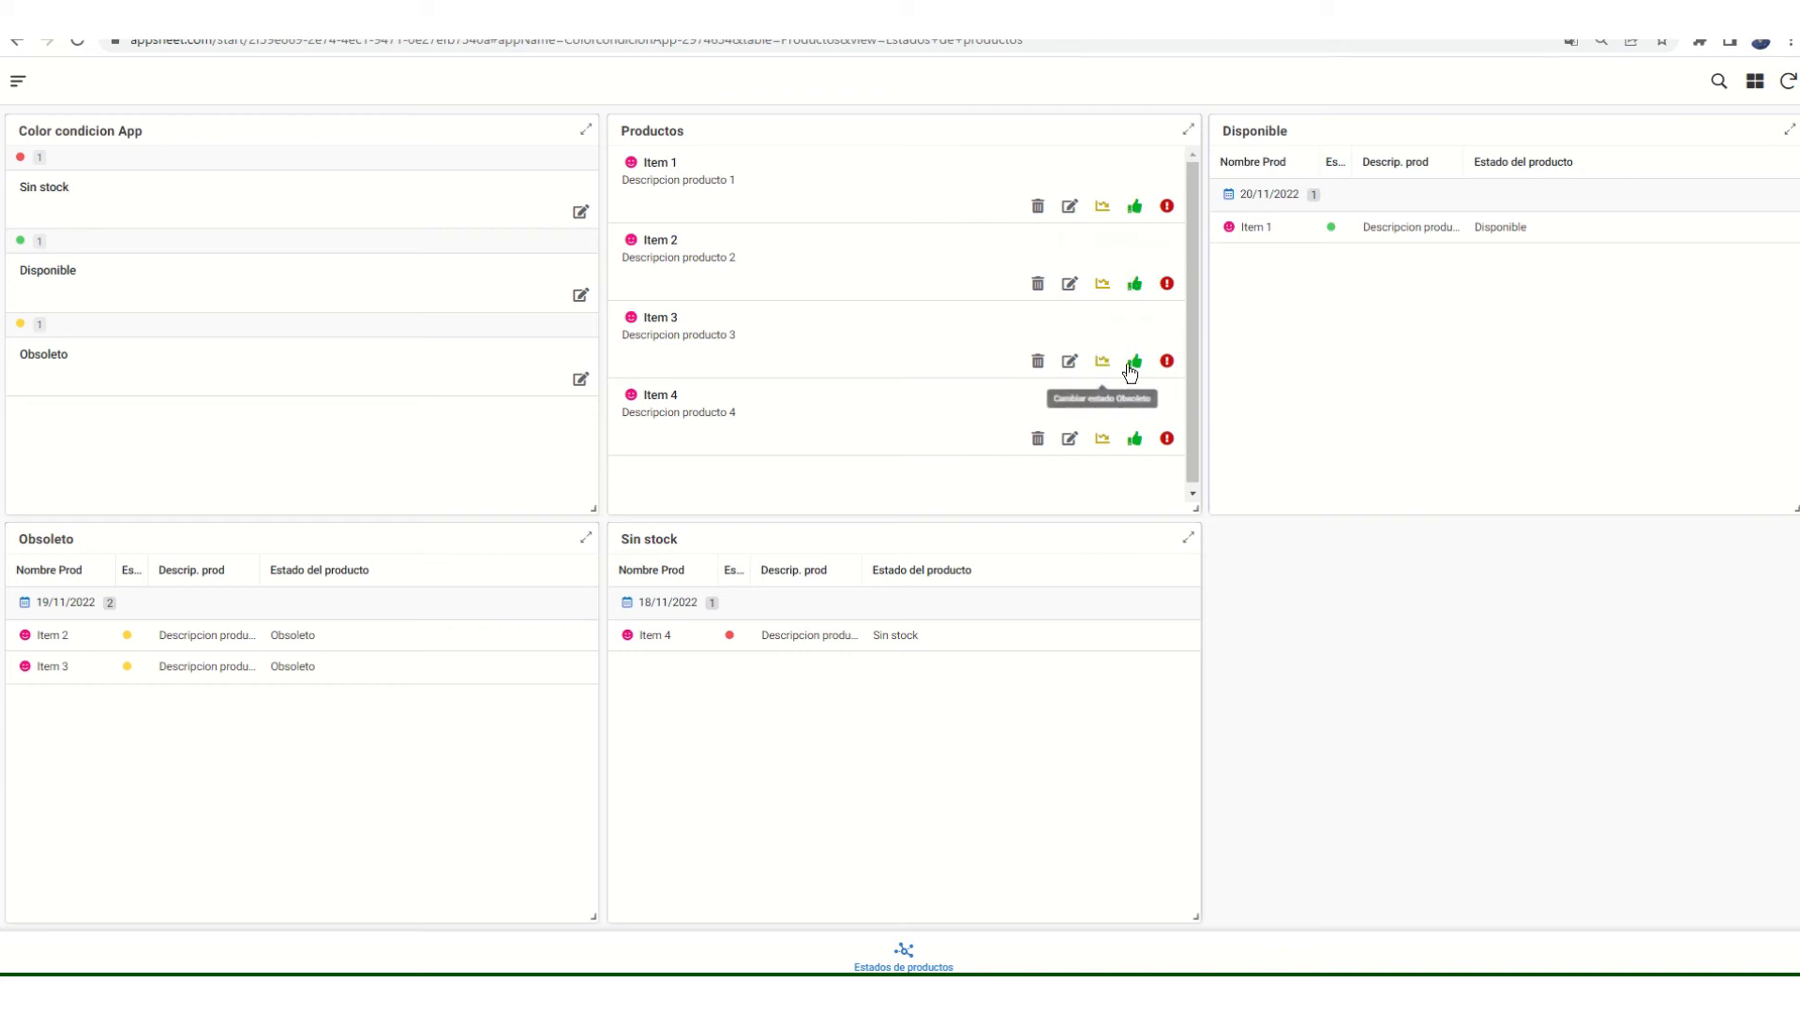
left_click(1103, 208)
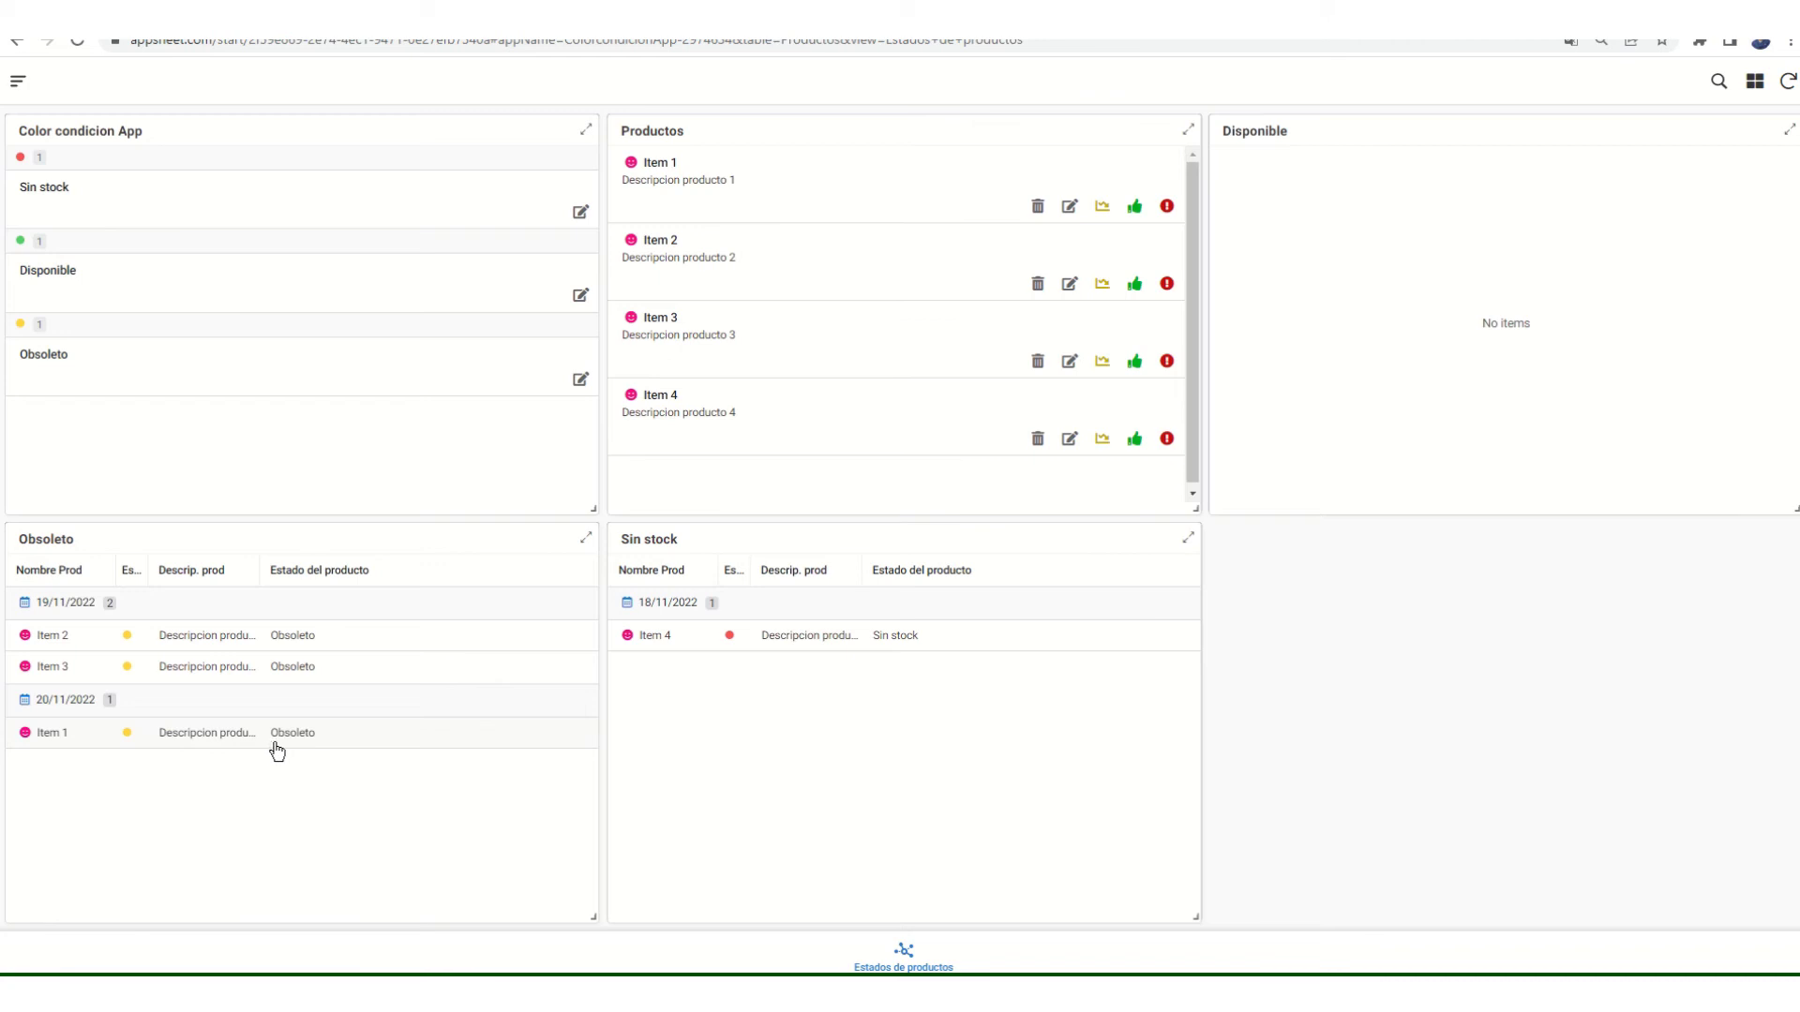
- Change the status of Item 1, Item 2, Item 3 and Item 4 to Disponible from the Productos view
left_click(1136, 207)
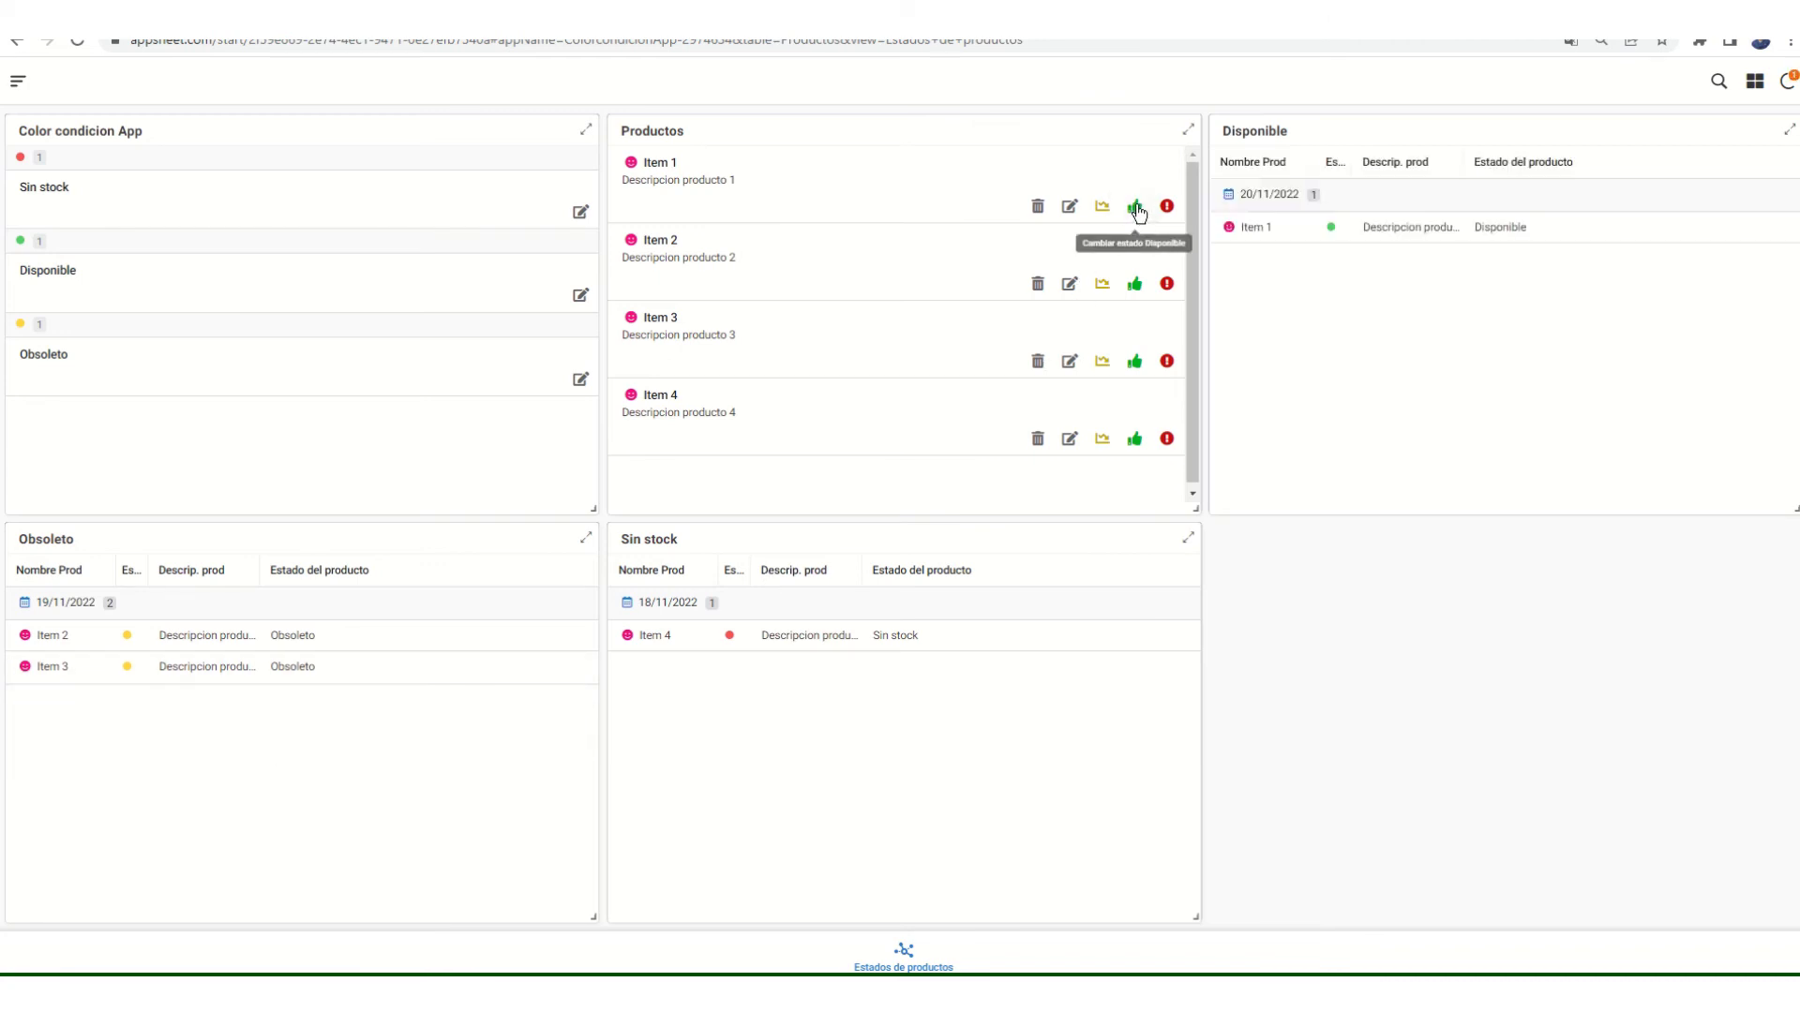
left_click(1135, 285)
left_click(1135, 362)
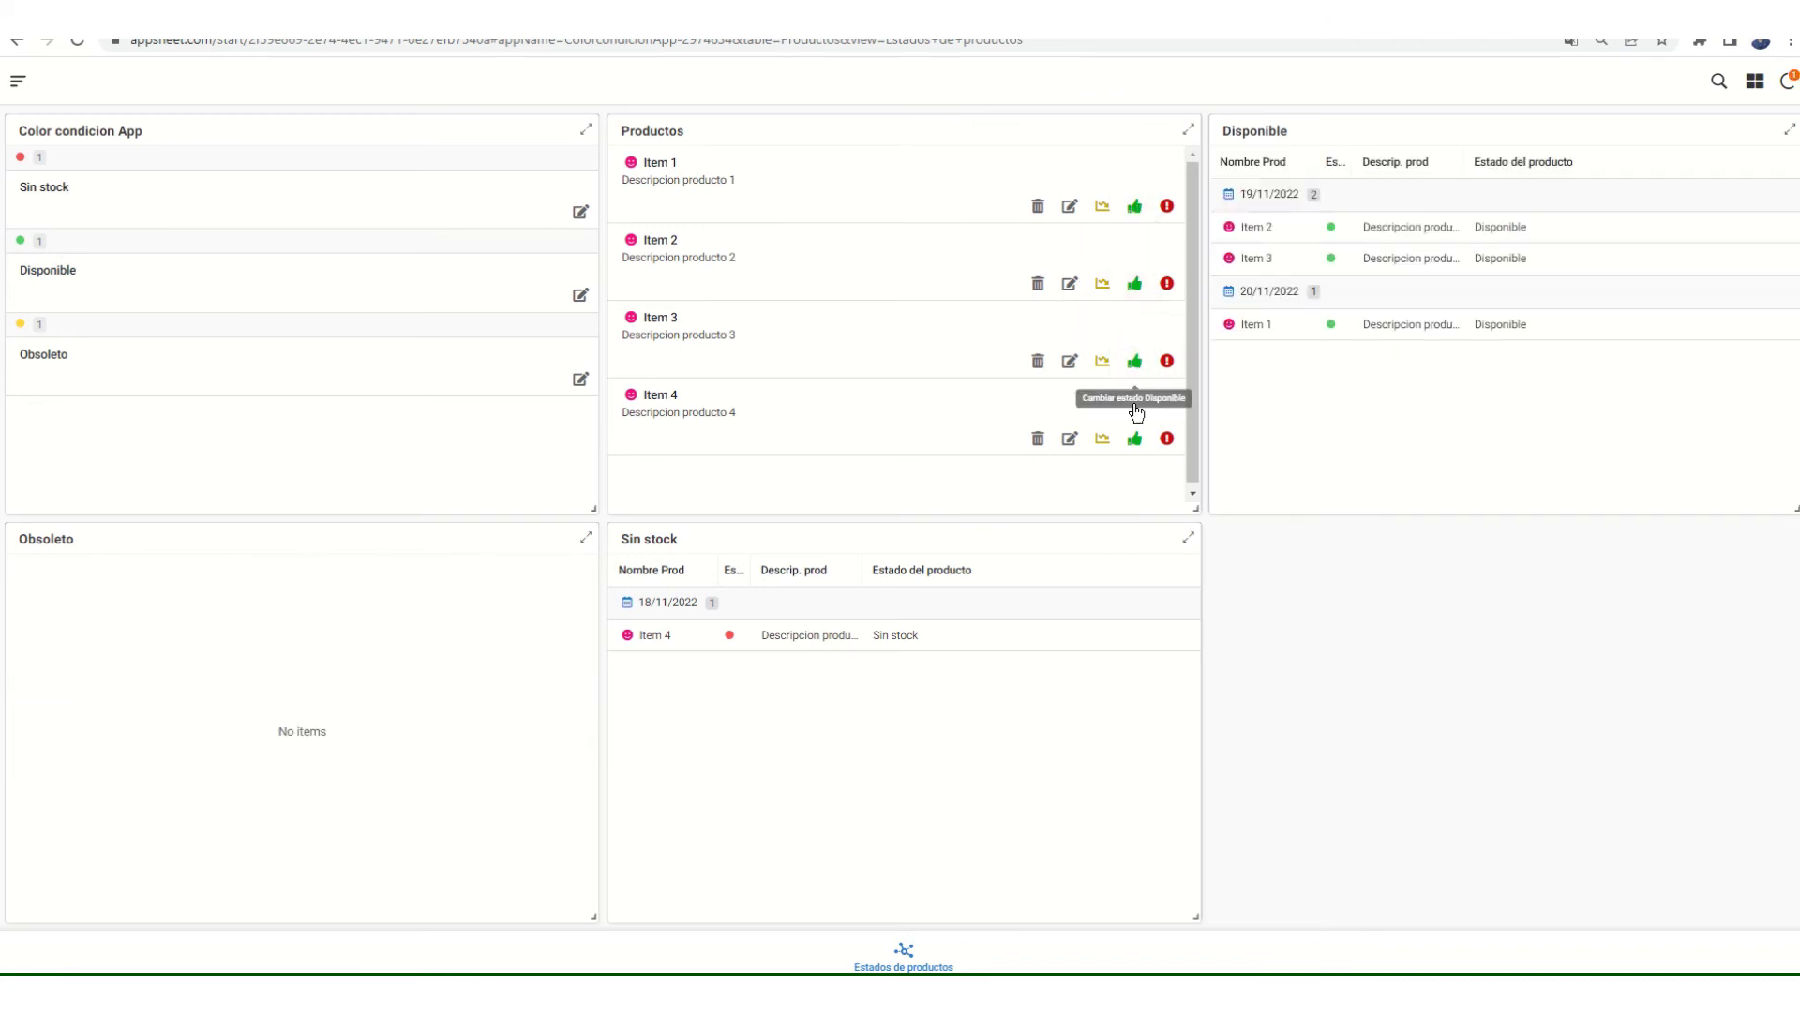
left_click(1134, 439)
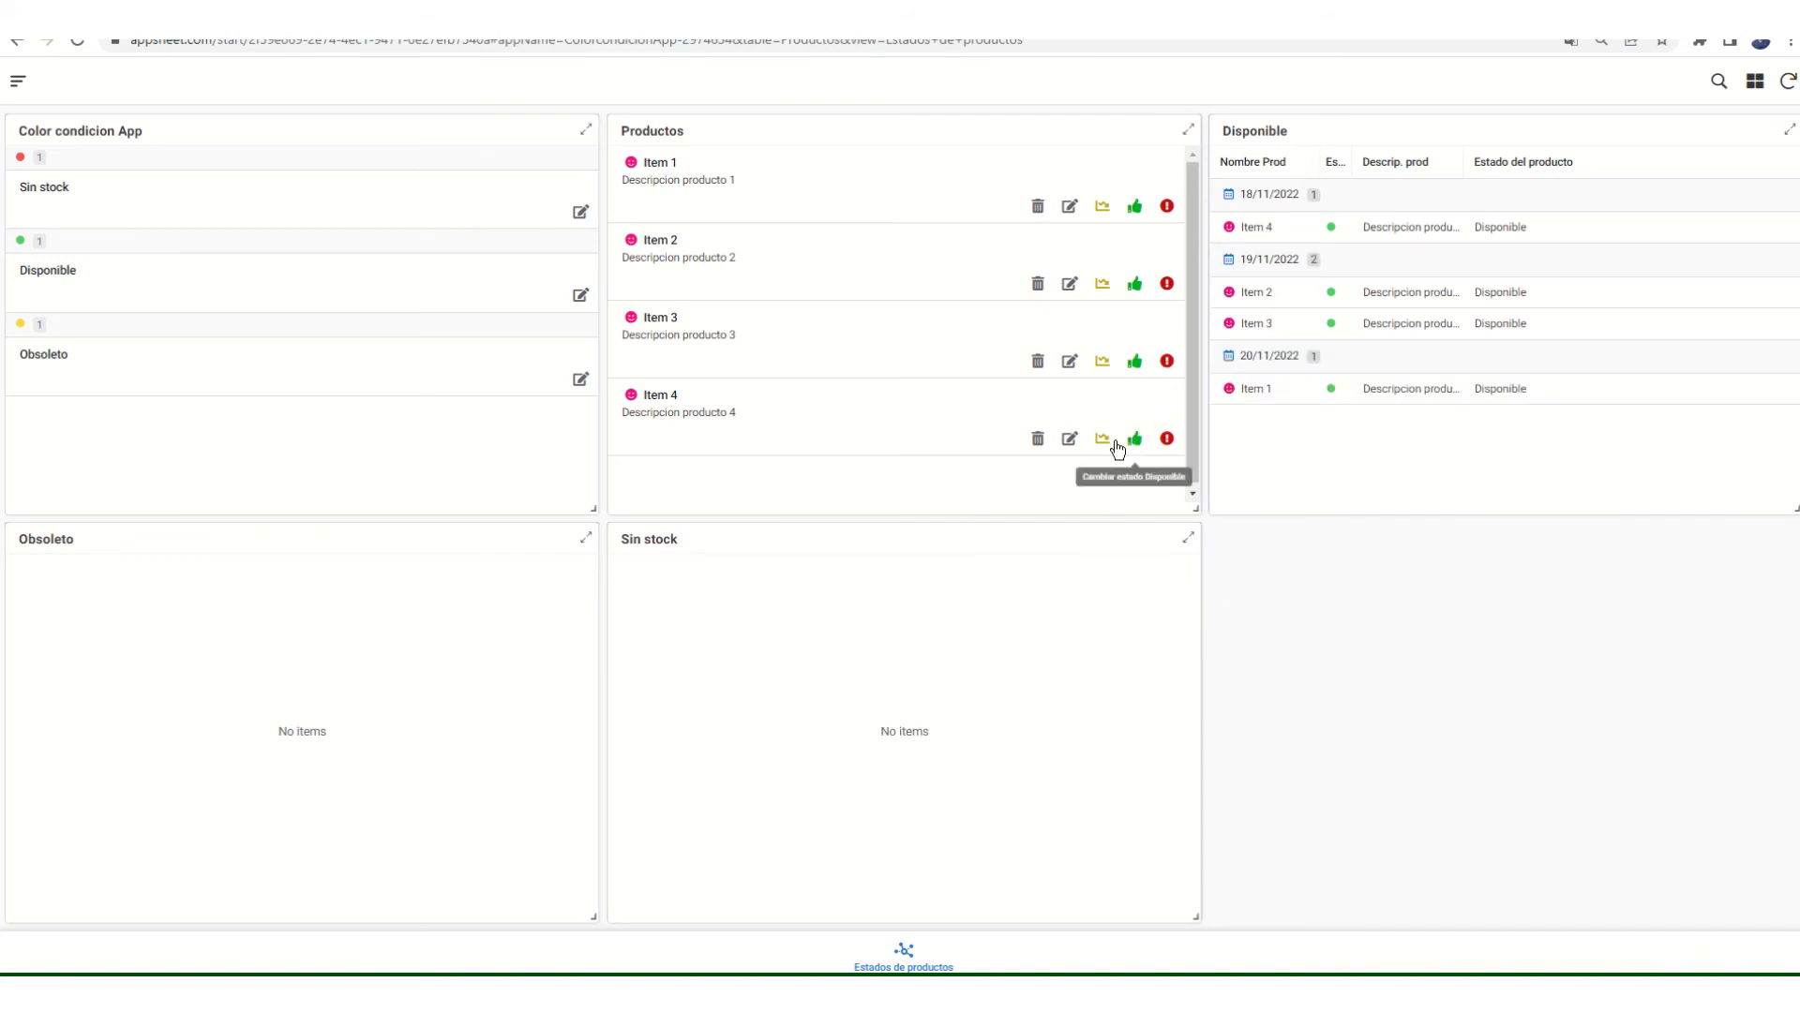
- Change the status of Item 1, Item 2, Item 3 and Item 4 to Obsoleto from the Productos view
left_click(1103, 207)
left_click(1103, 284)
left_click(1102, 363)
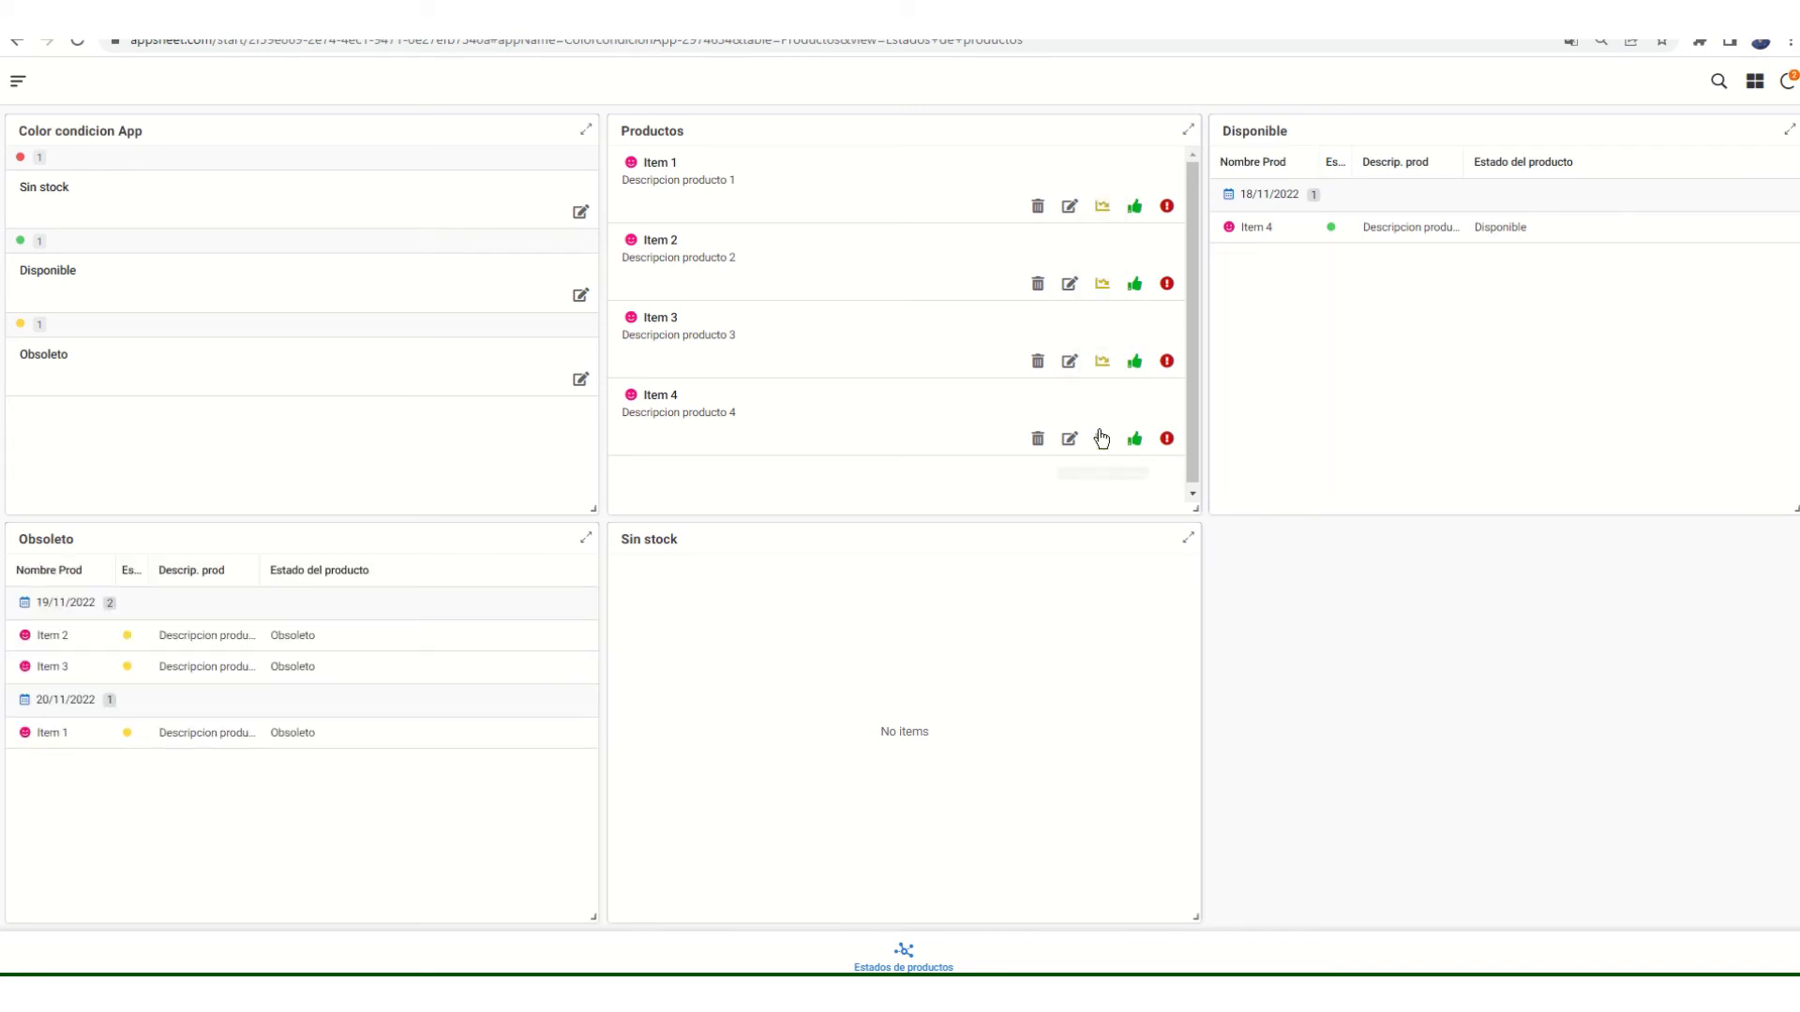
left_click(1102, 439)
- Change the status of Item 1, Item 2, Item 3 and Item 4 to Sin stock from the Productos view
left_click(1166, 206)
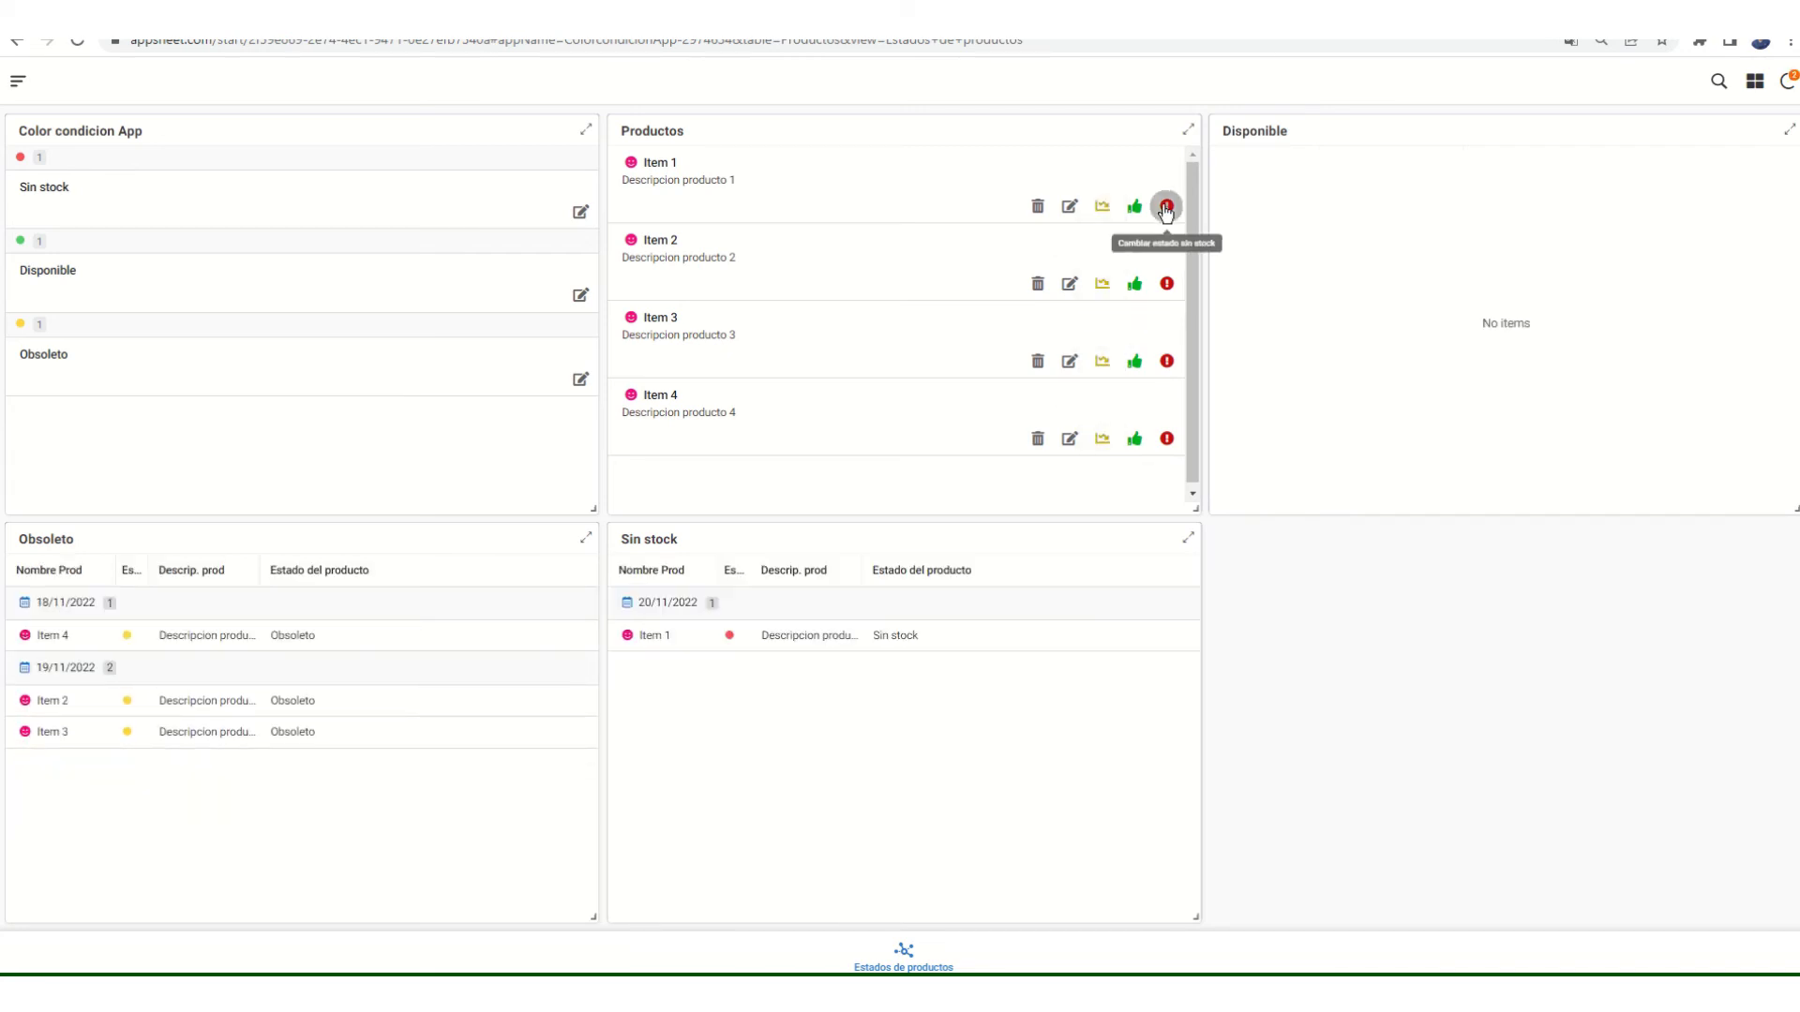
left_click(1166, 283)
left_click(1166, 361)
left_click(1166, 439)
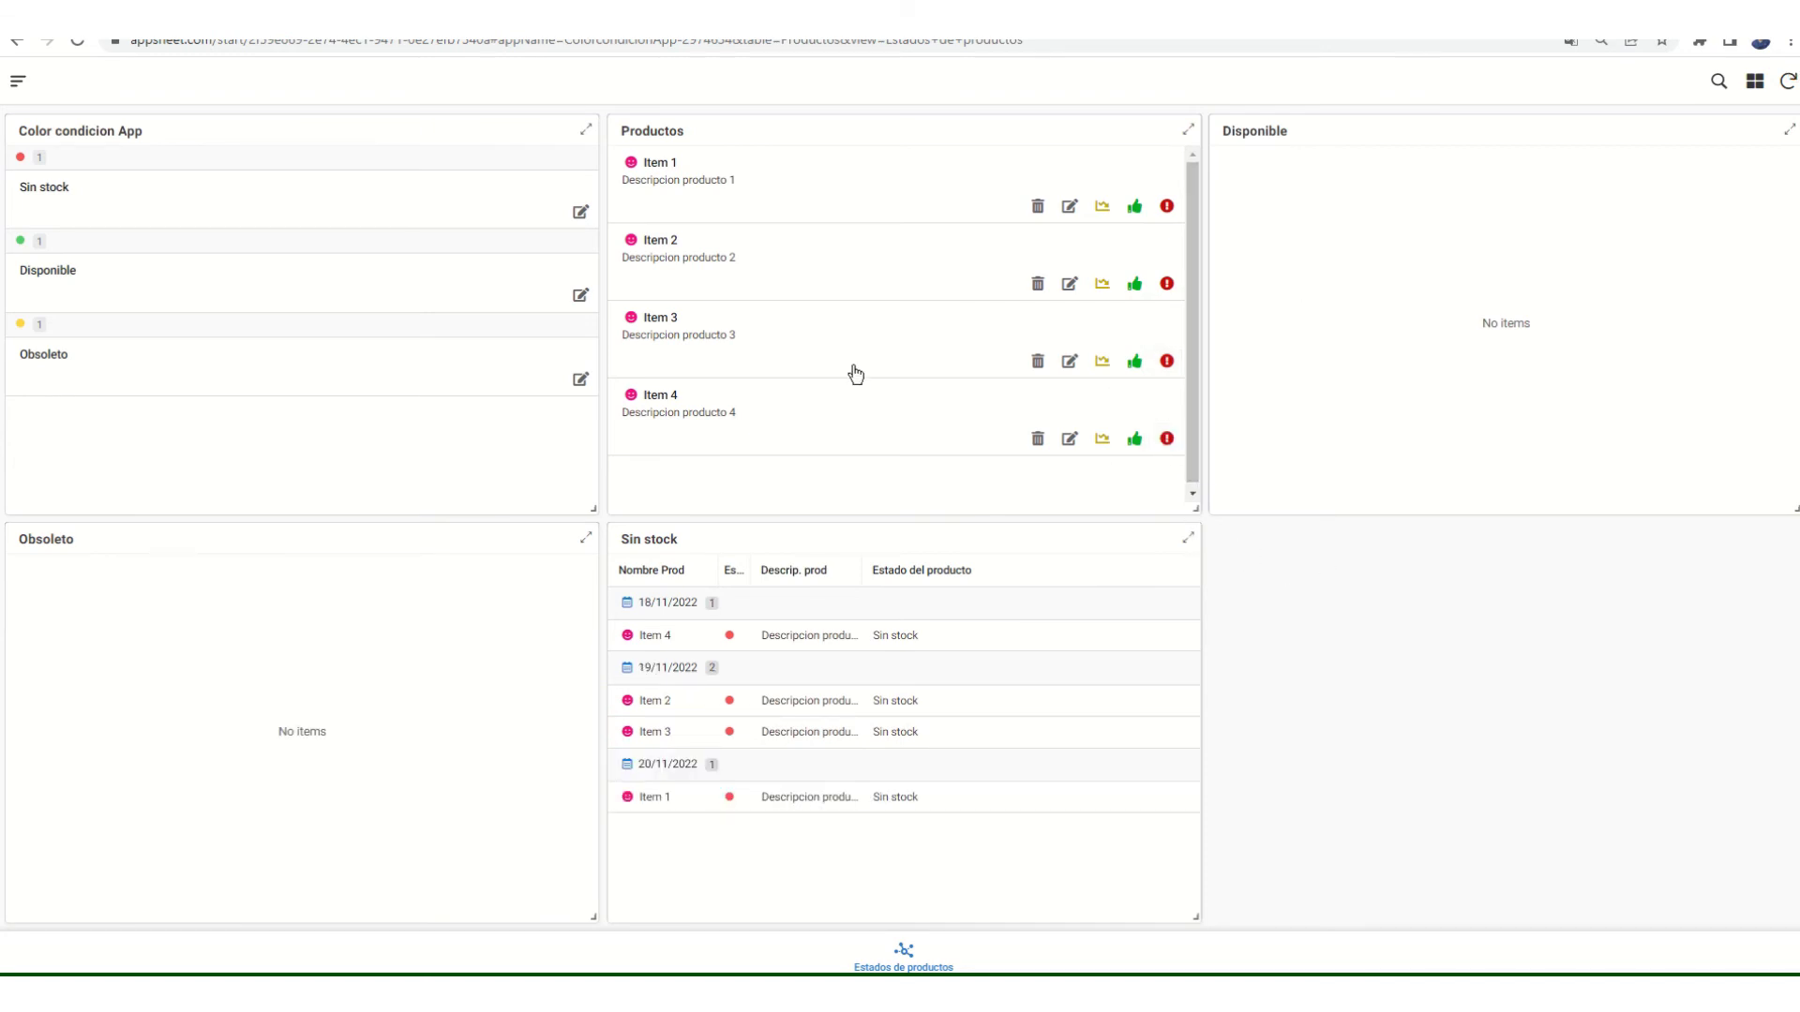
- Switch to the sticky note and add the closing line "esto es con las acciones si ahora lo hacemos con un input"
key("alt+Tab")
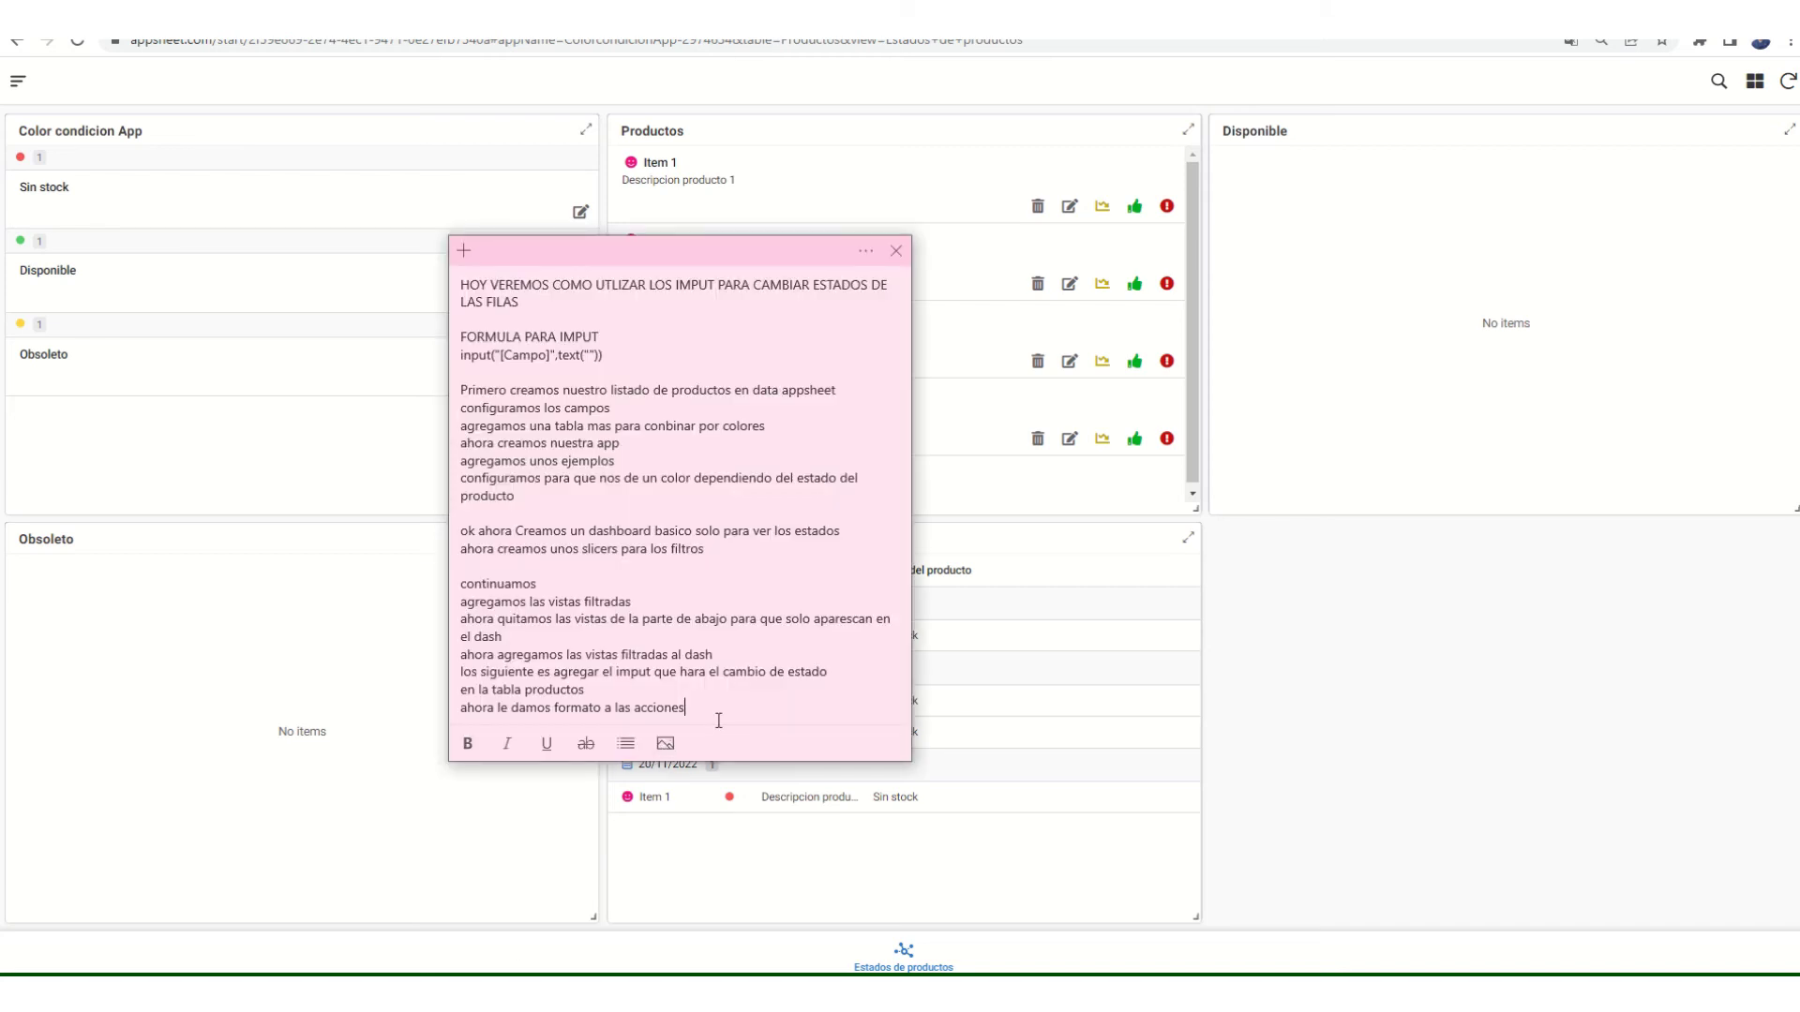
key("Return")
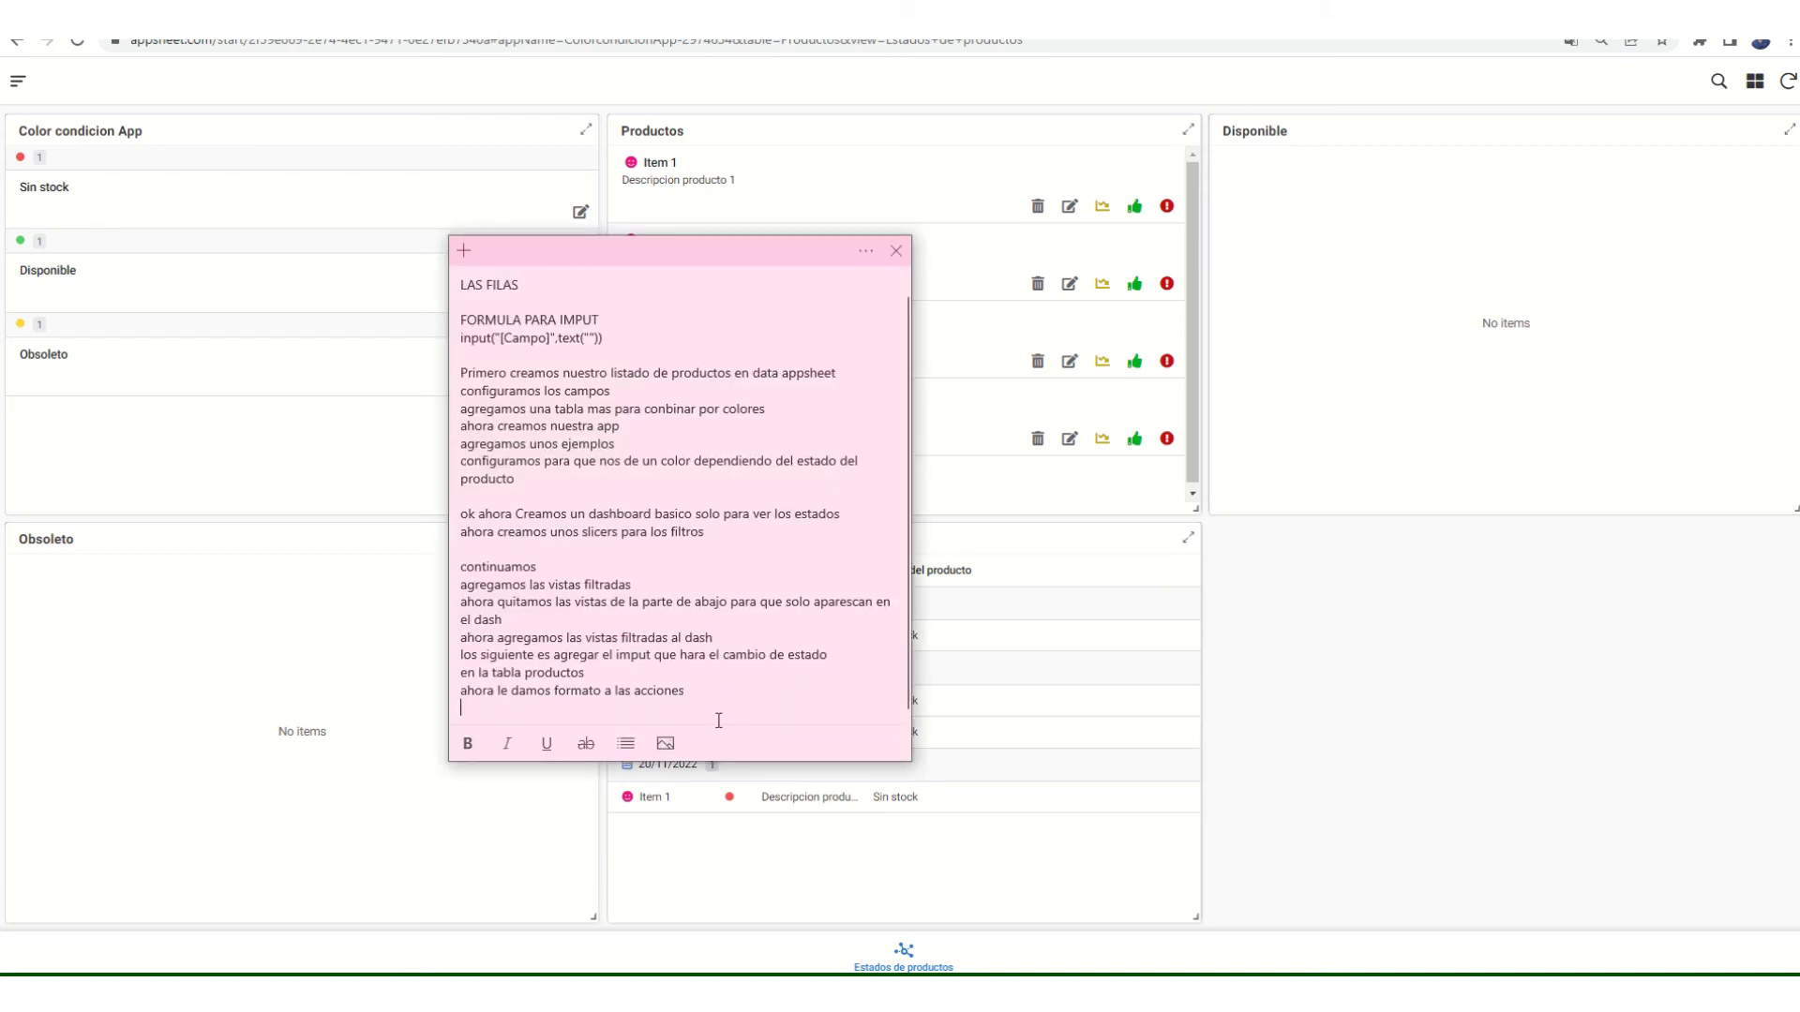
type("esto es con las acciones si ahora lo hacemos con un input")
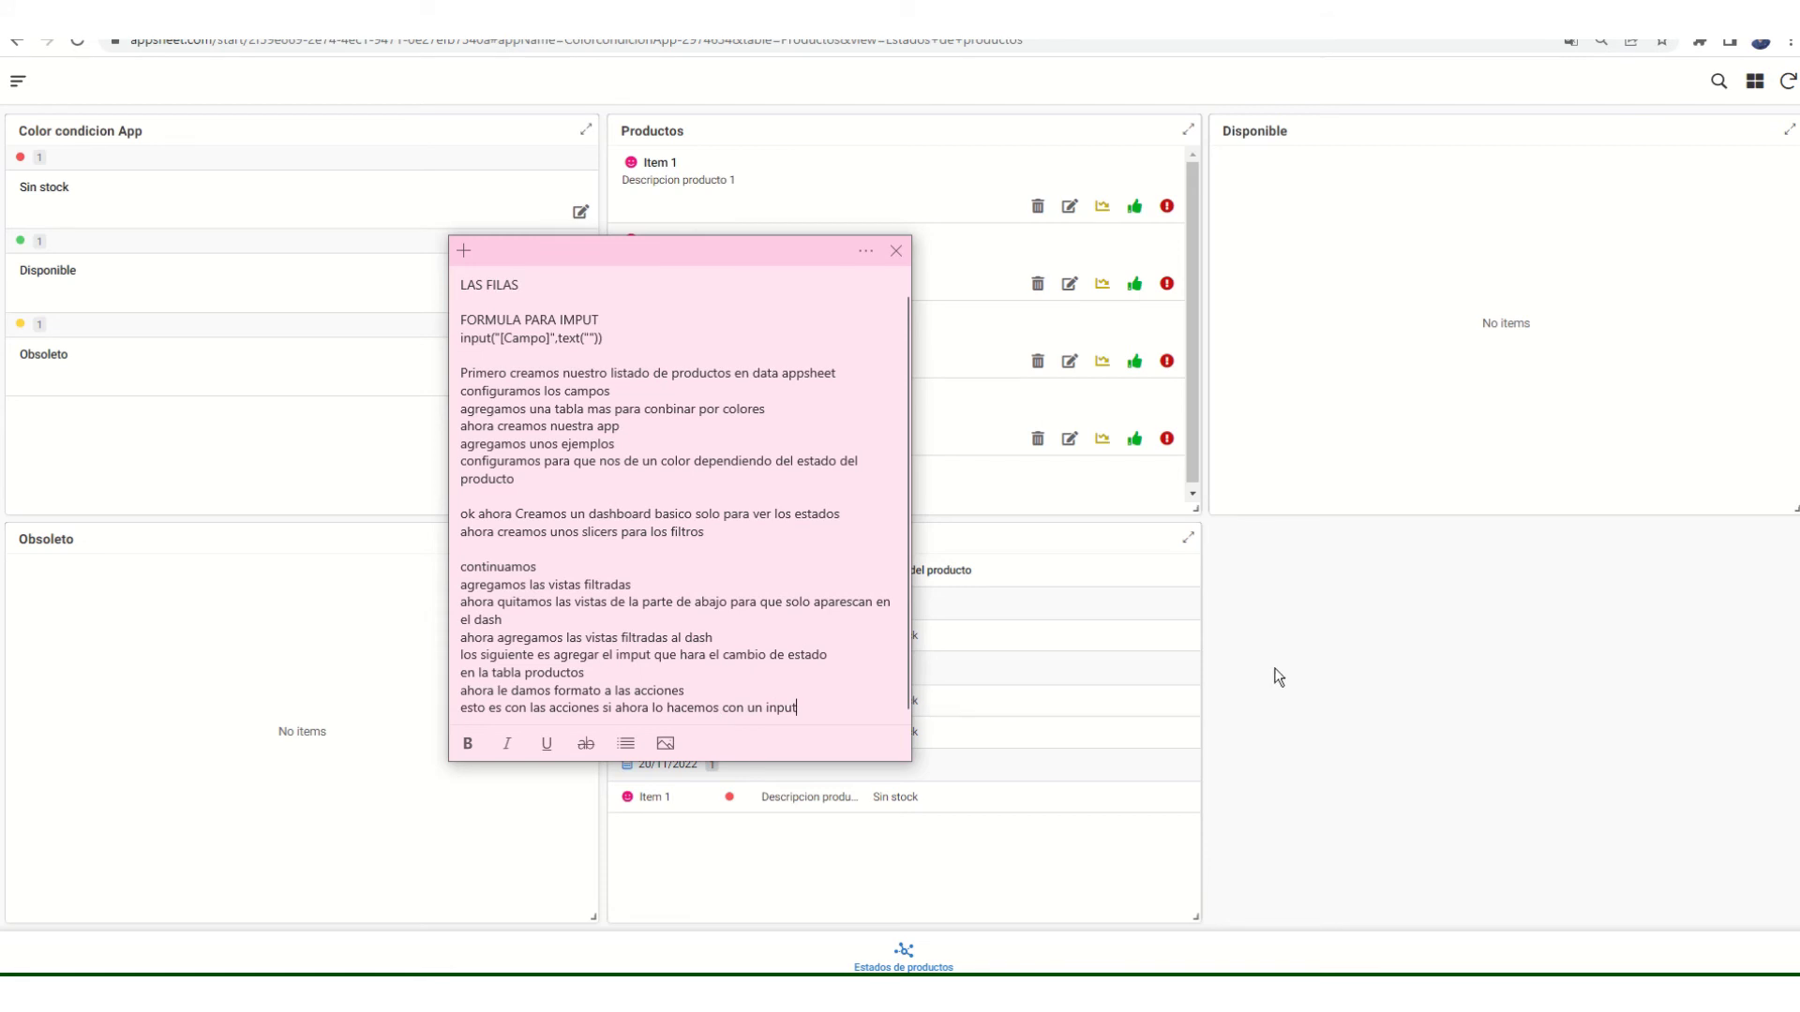
left_click(1277, 673)
- Return to the AppSheet editor and create a new action named "Cambiar de estado" for the Productos table
key("alt+Tab")
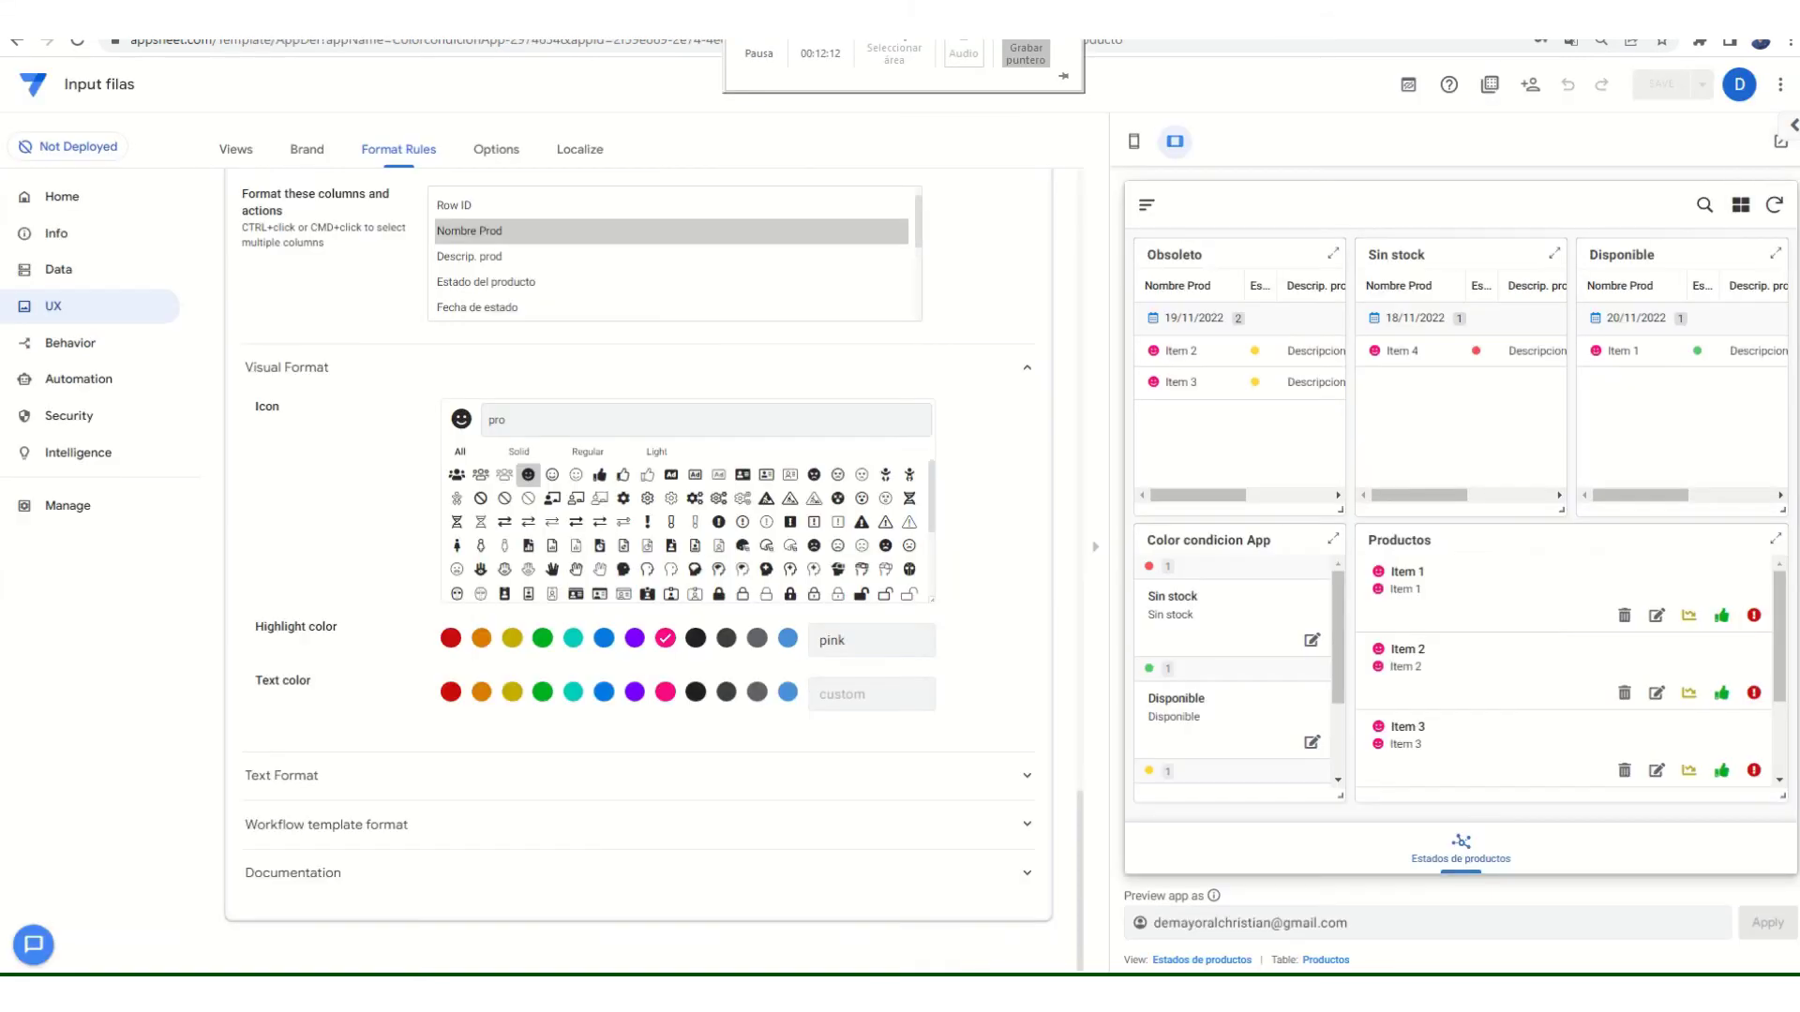
left_click(113, 345)
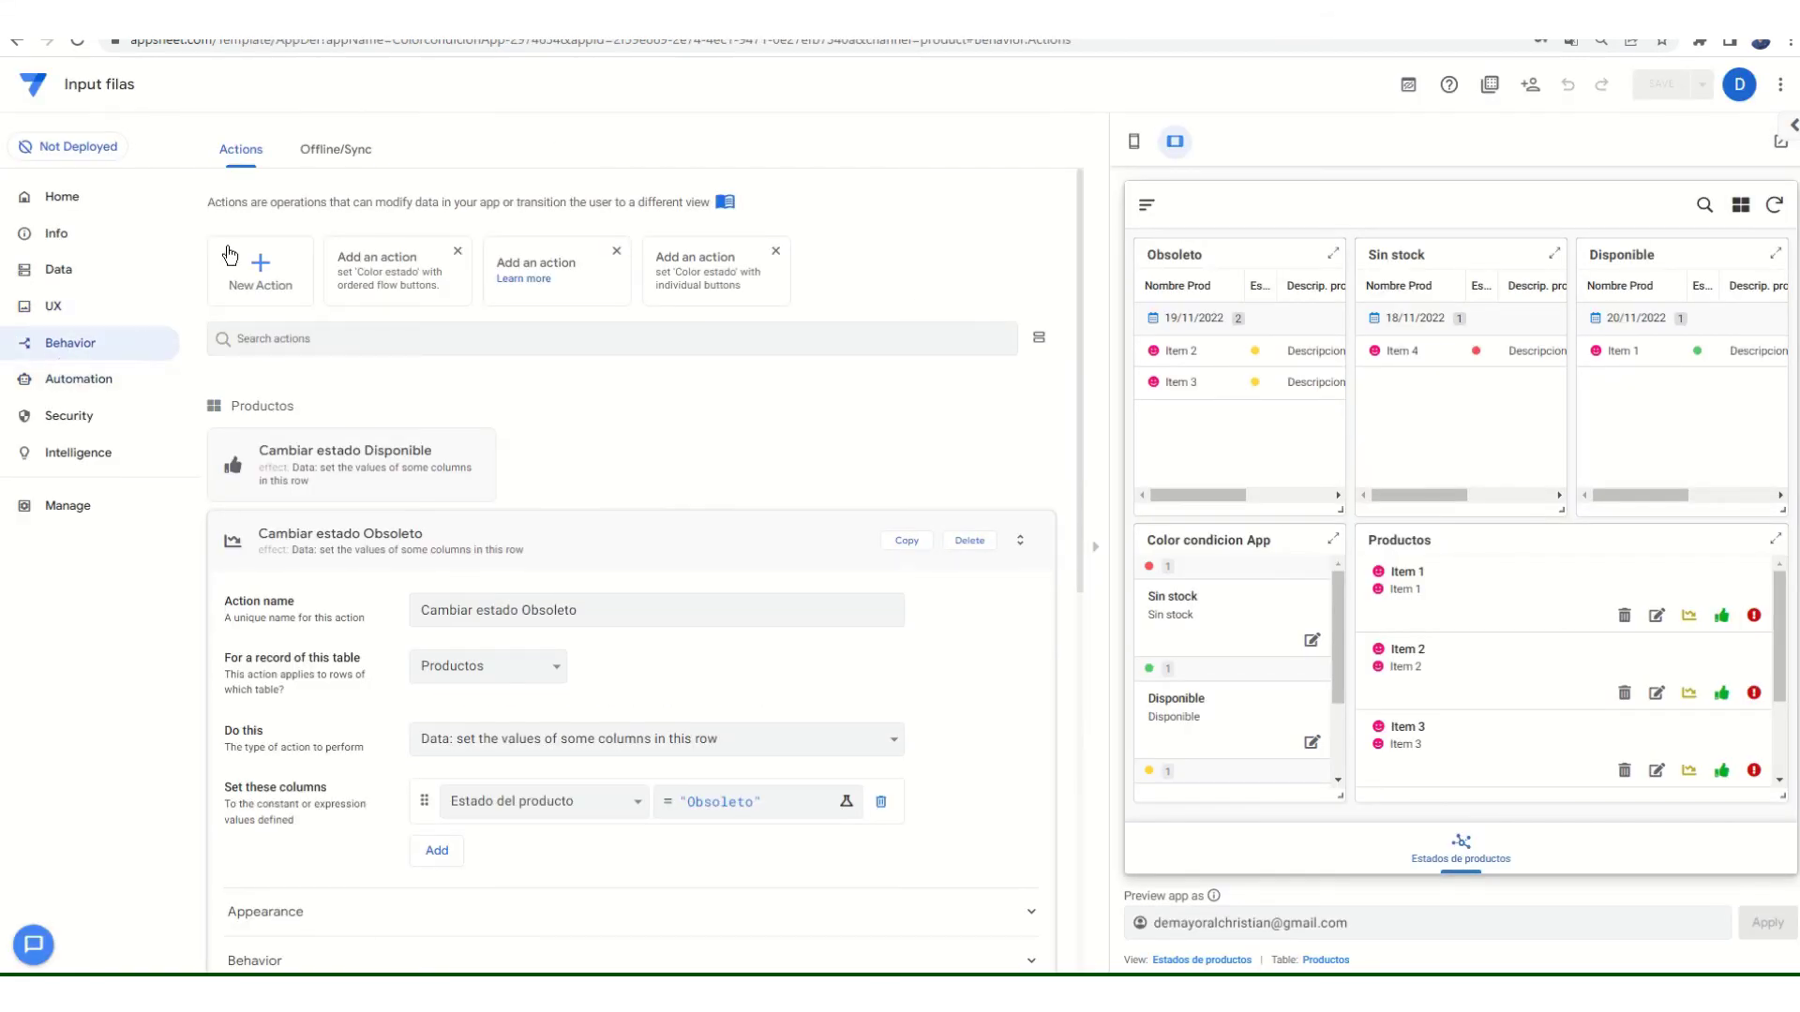
left_click(272, 285)
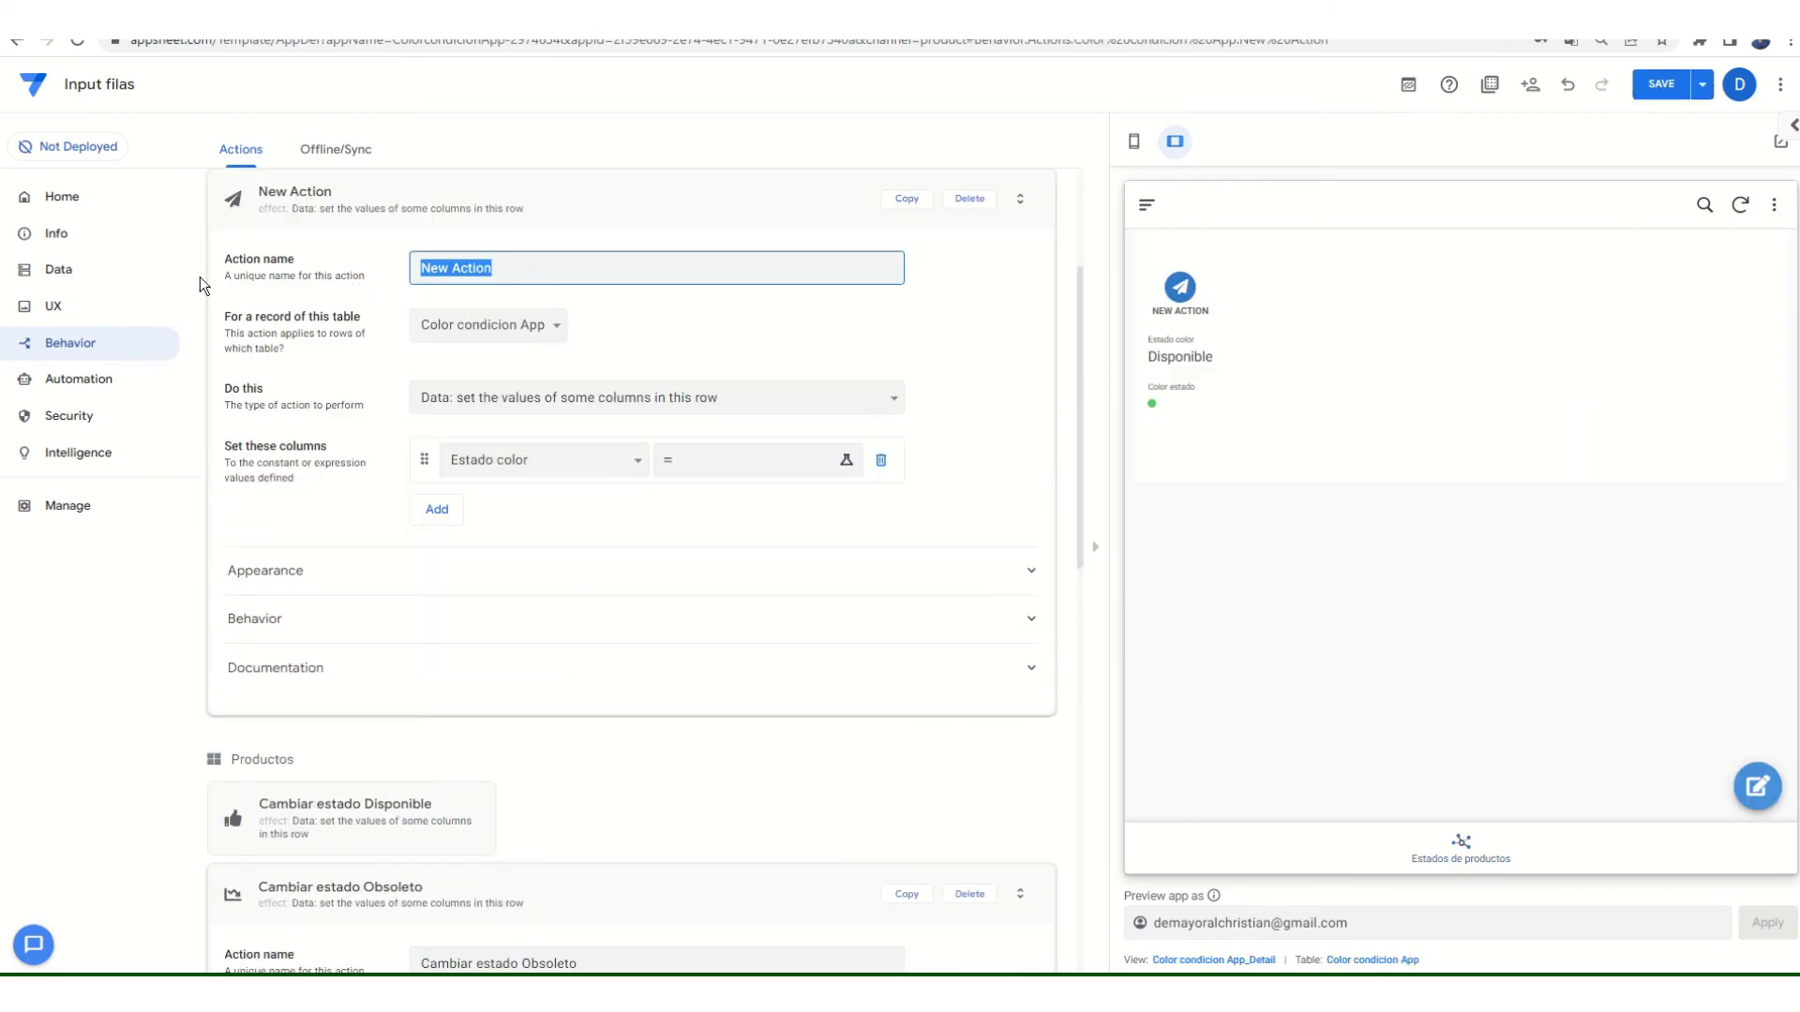
type("Cambiar de estado")
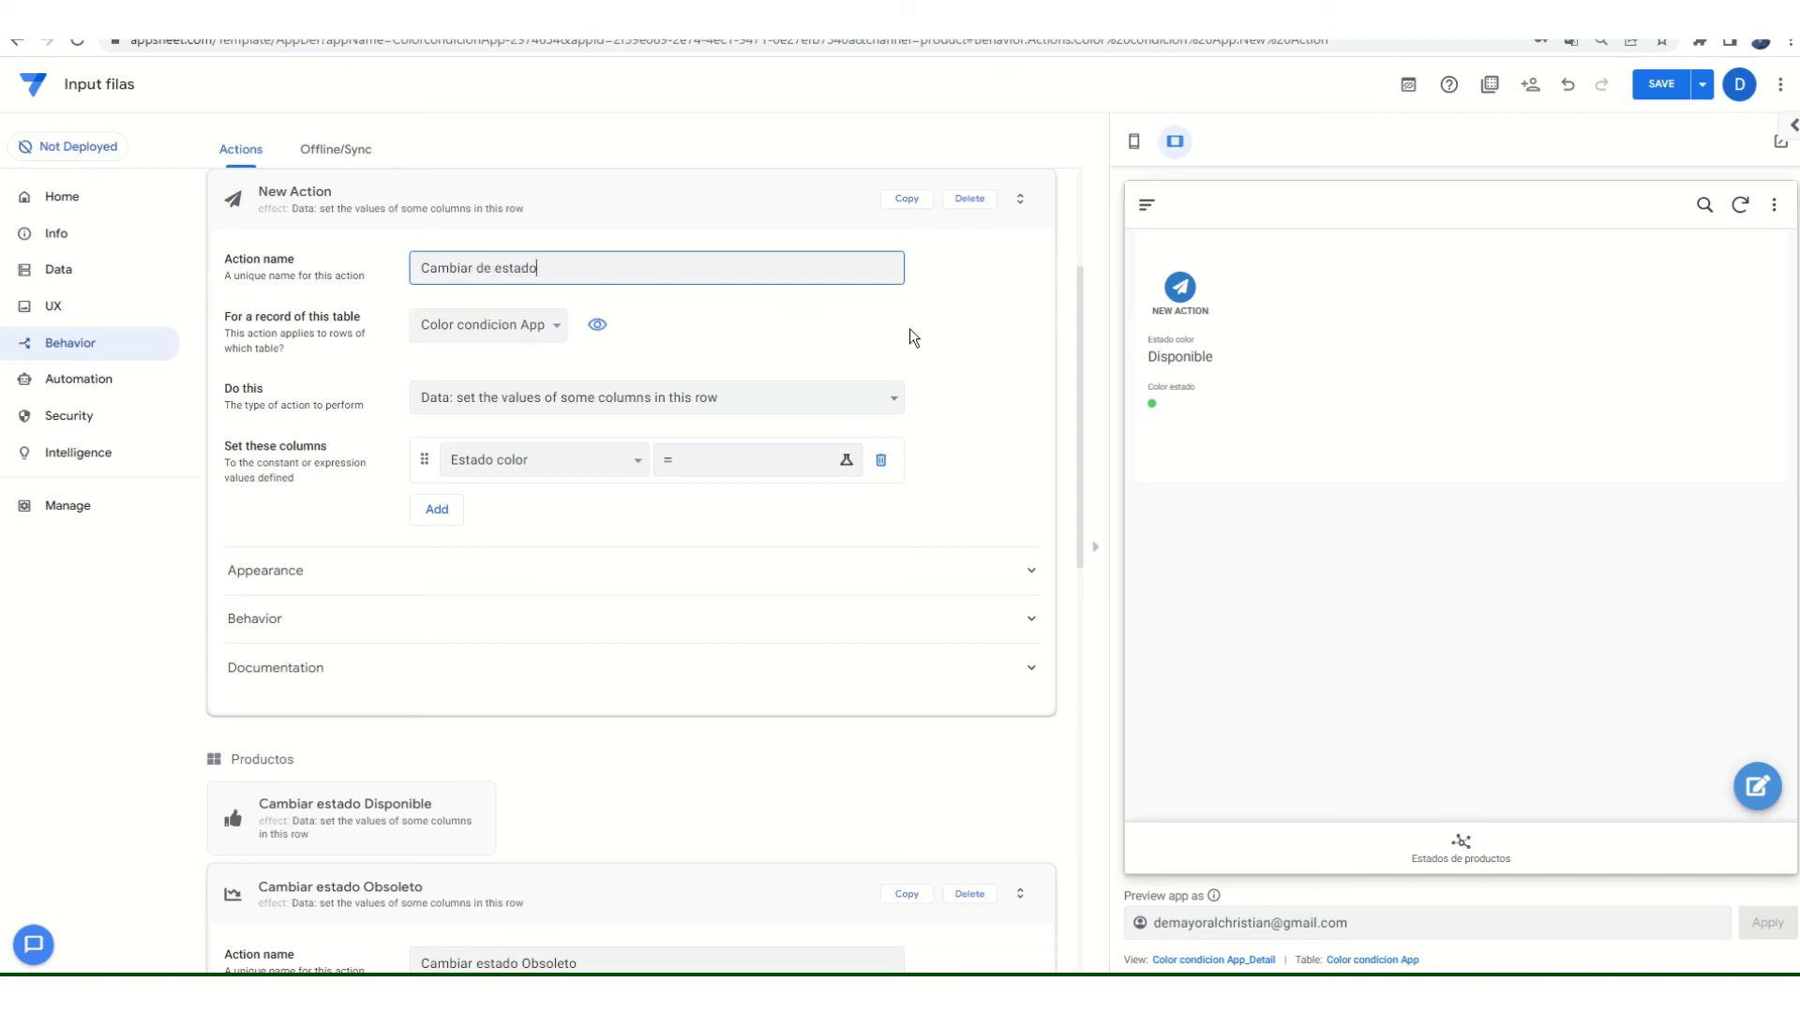
left_click(510, 324)
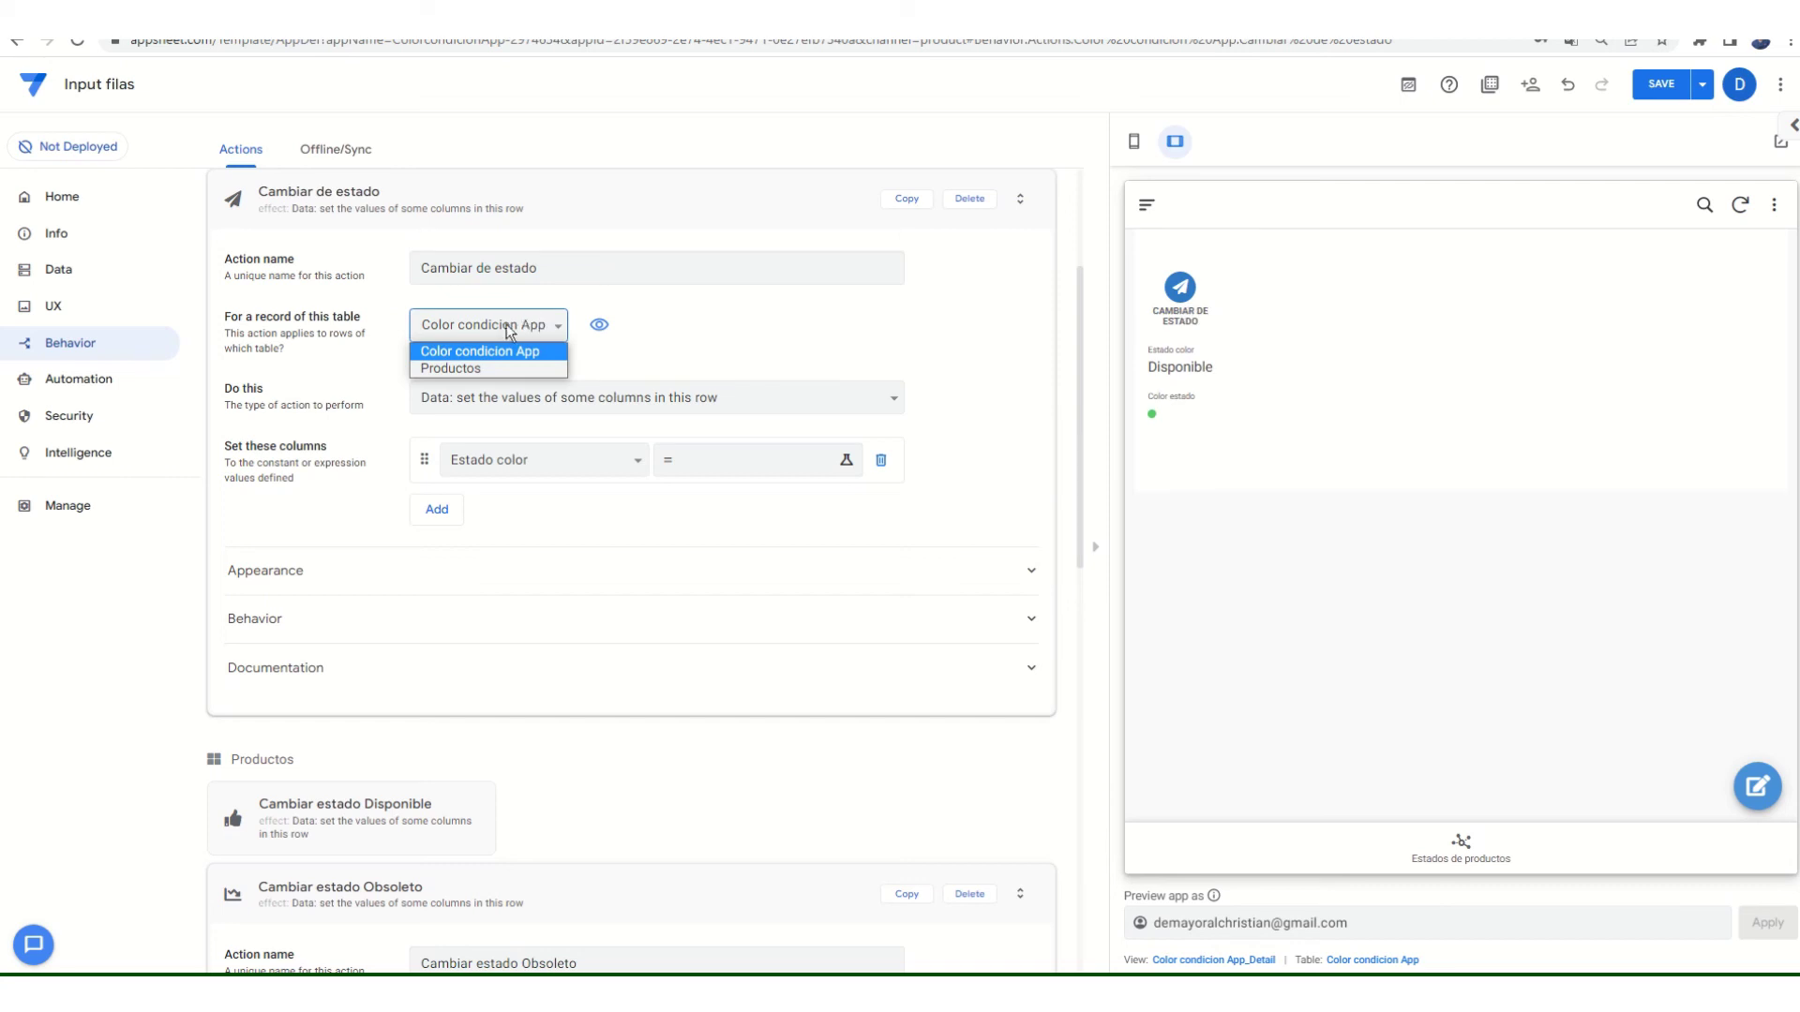
left_click(462, 368)
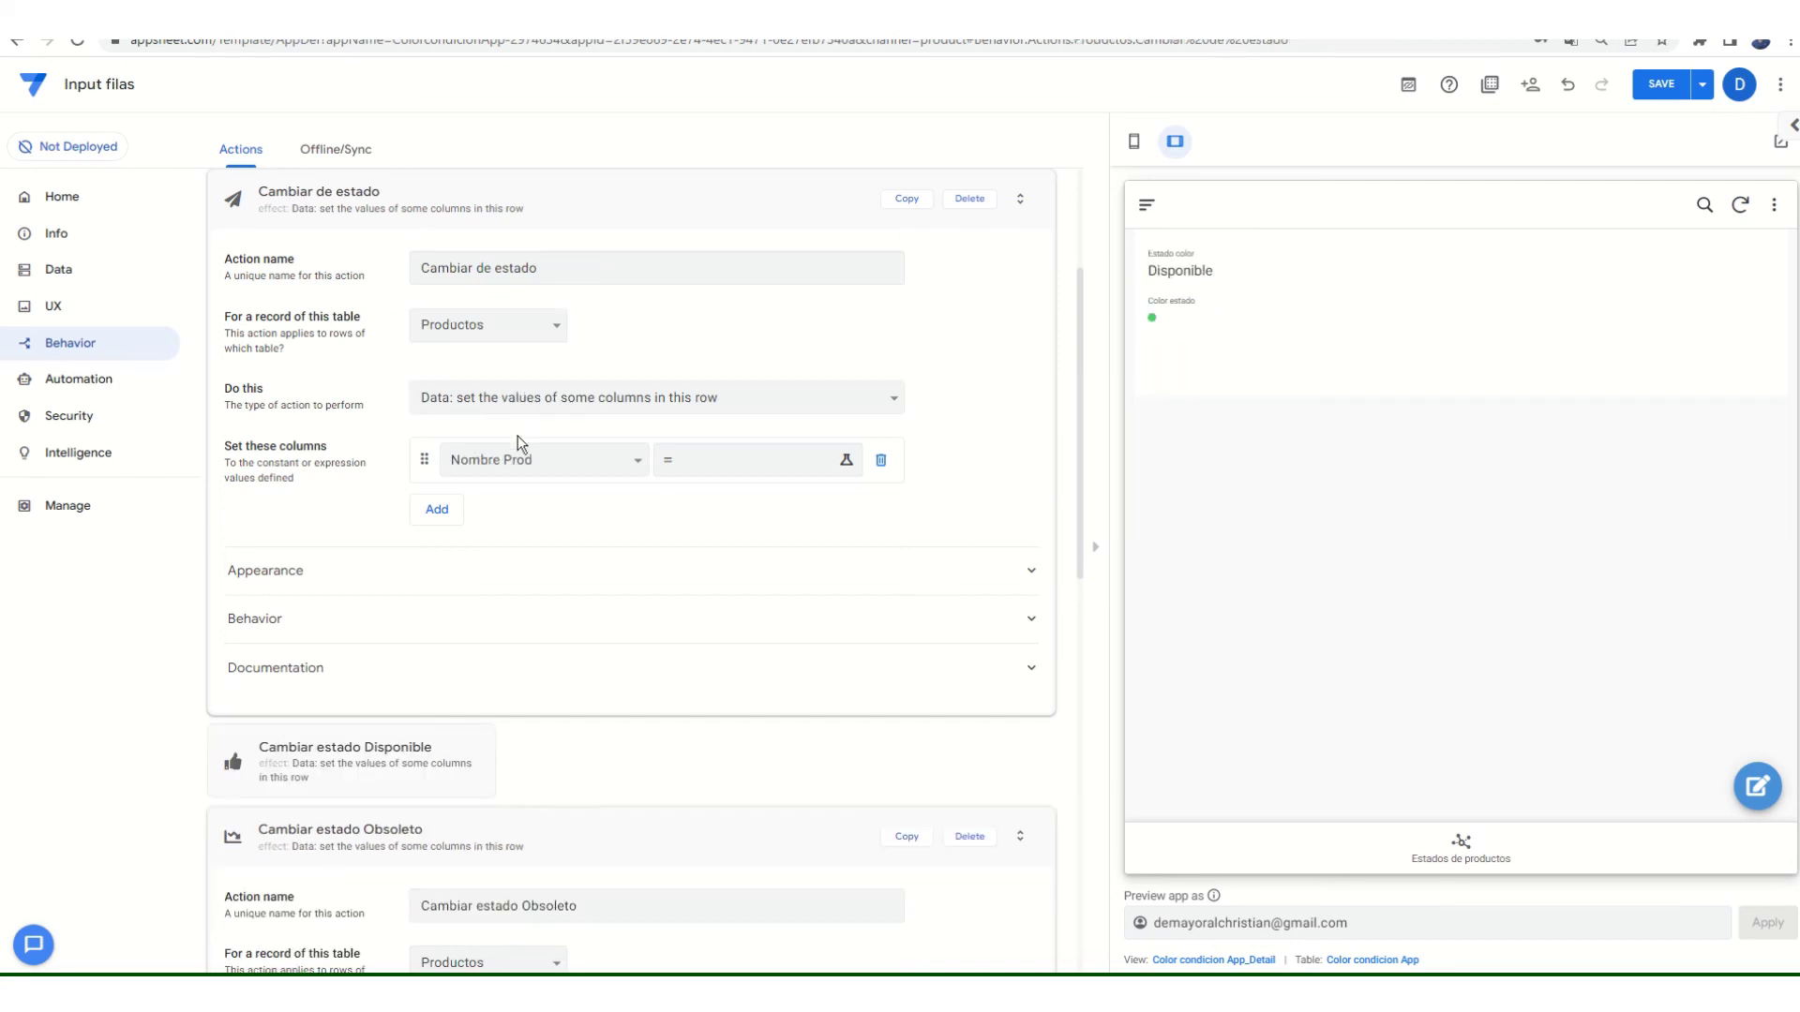
- Make the Cambiar de estado action set the Estado del producto and Fecha de estado columns
left_click(585, 464)
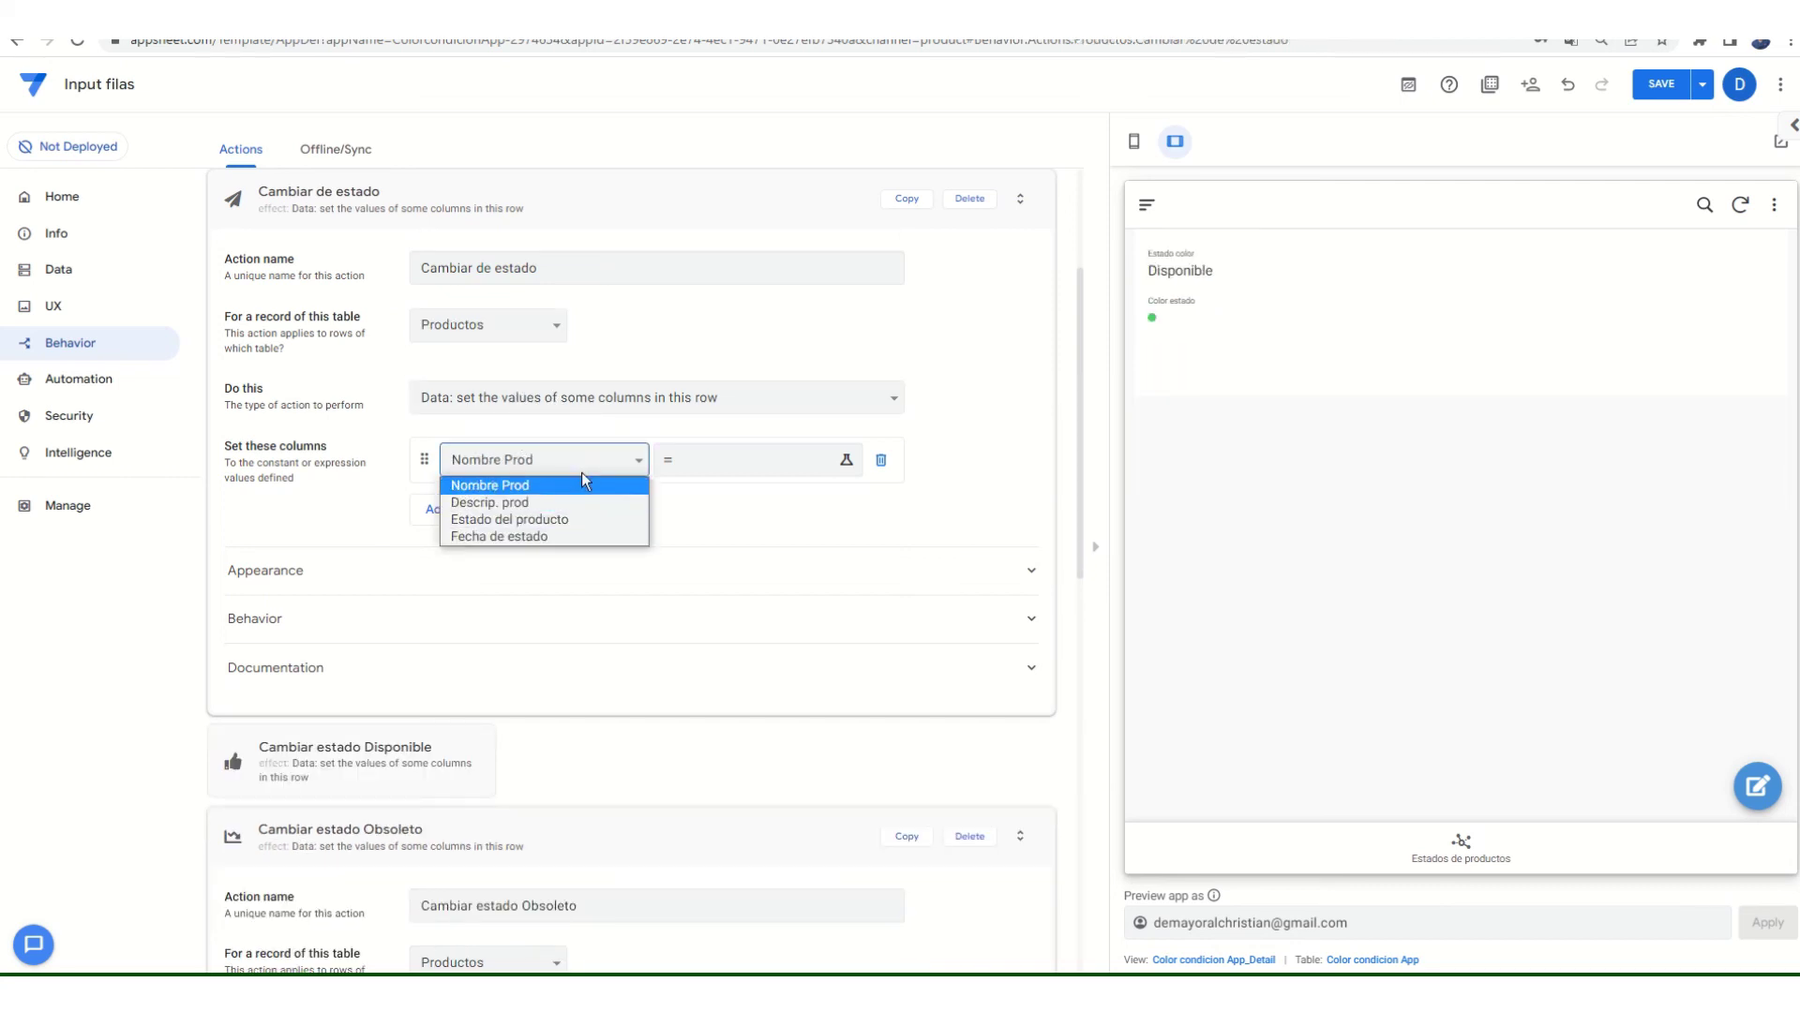
left_click(549, 519)
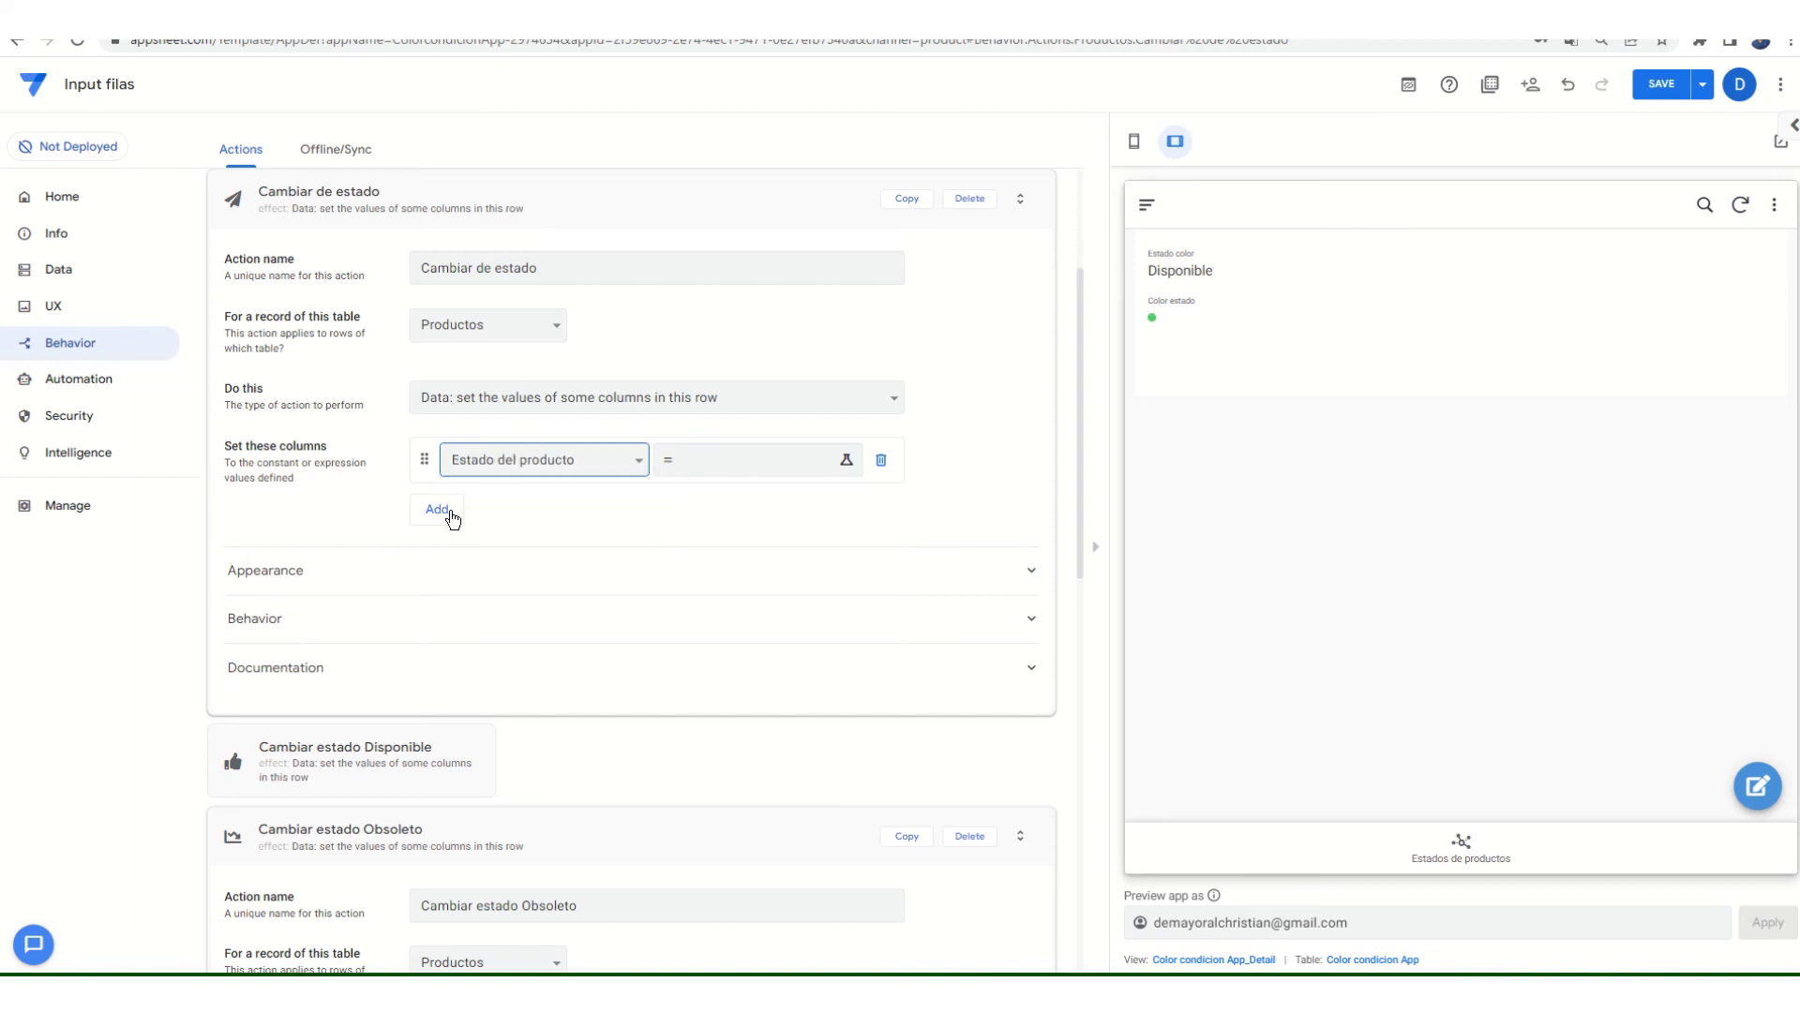
left_click(452, 518)
left_click(514, 504)
left_click(519, 598)
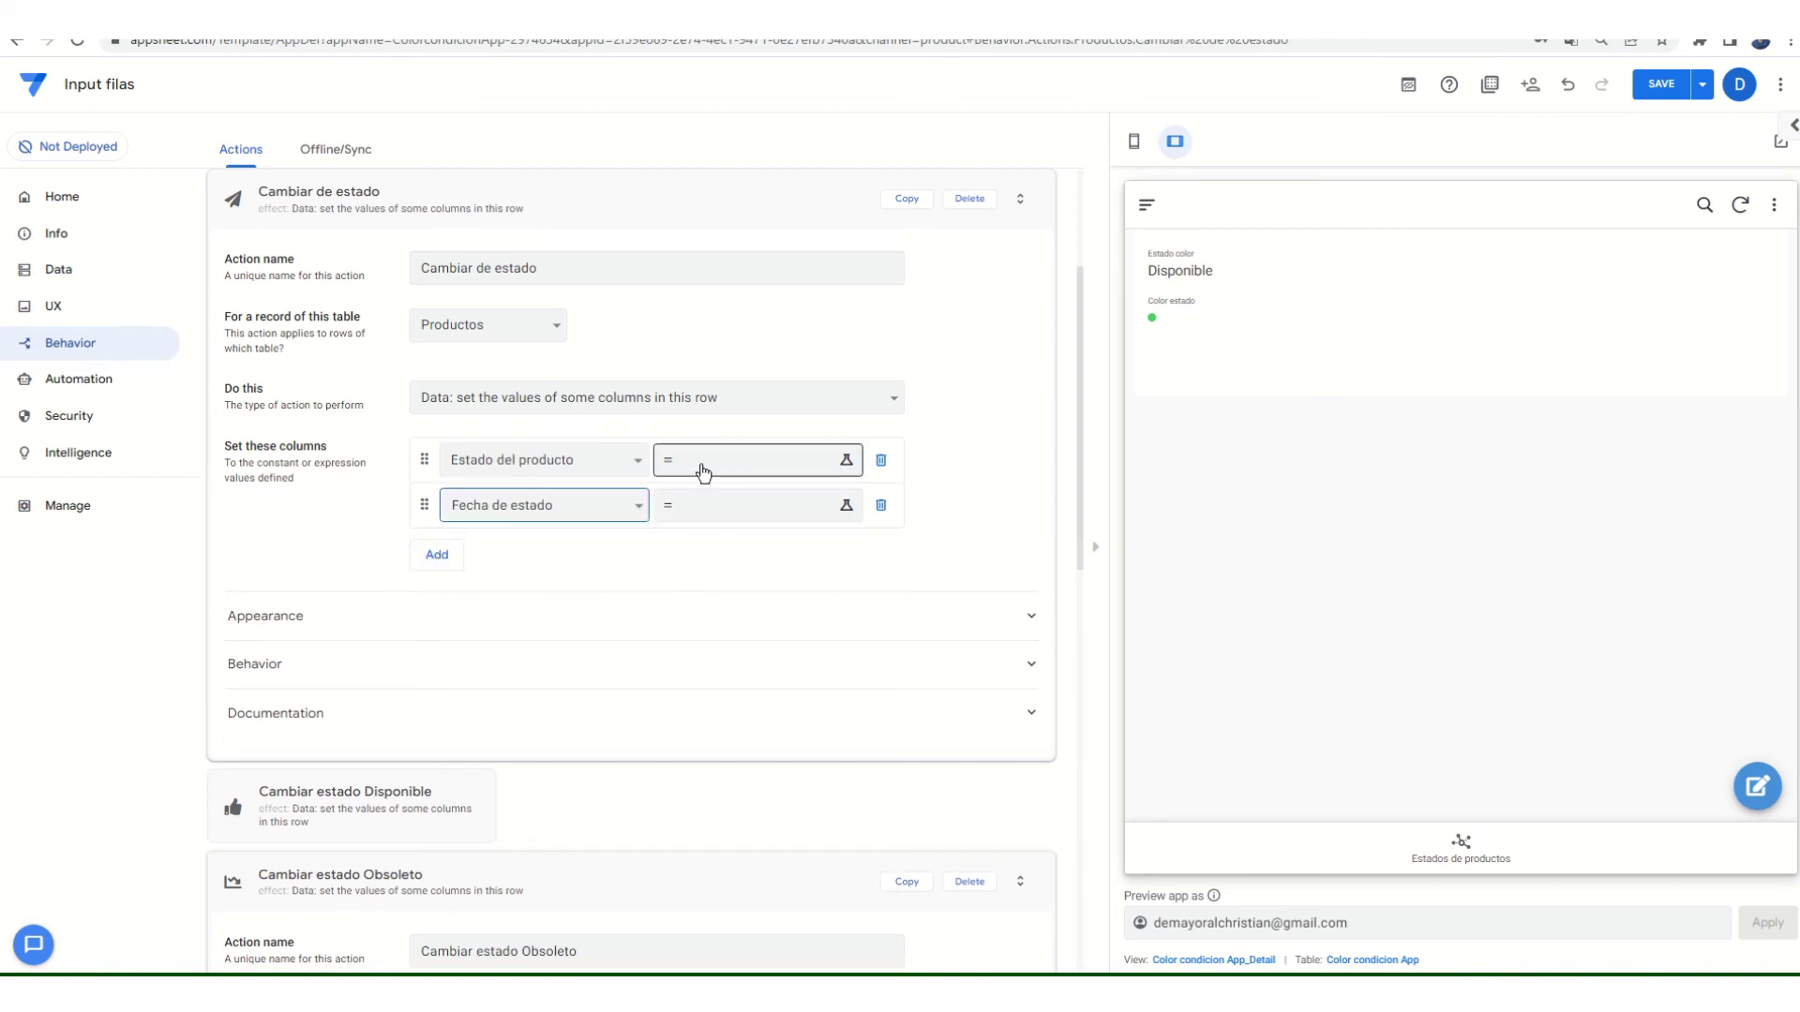
- Copy the formula input("[Campo]",text("")) from the sticky note into the action's Estado del producto expression
left_click(703, 469)
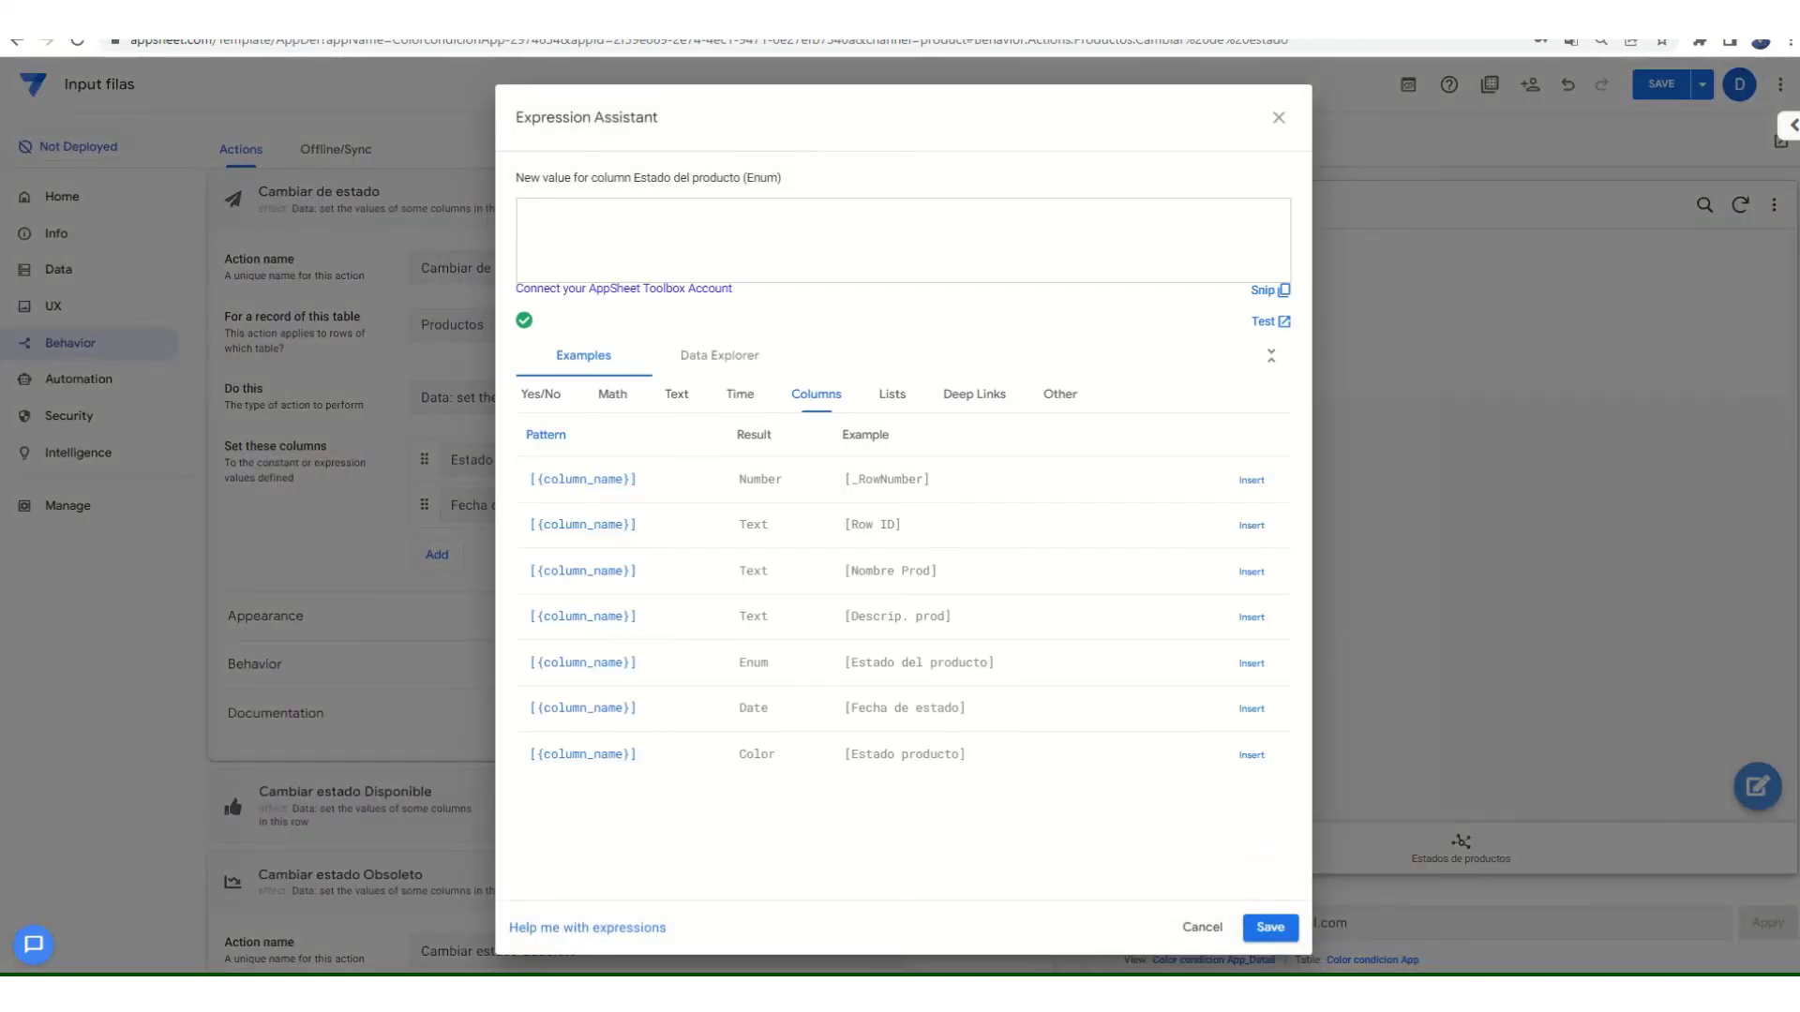
key("alt+Tab")
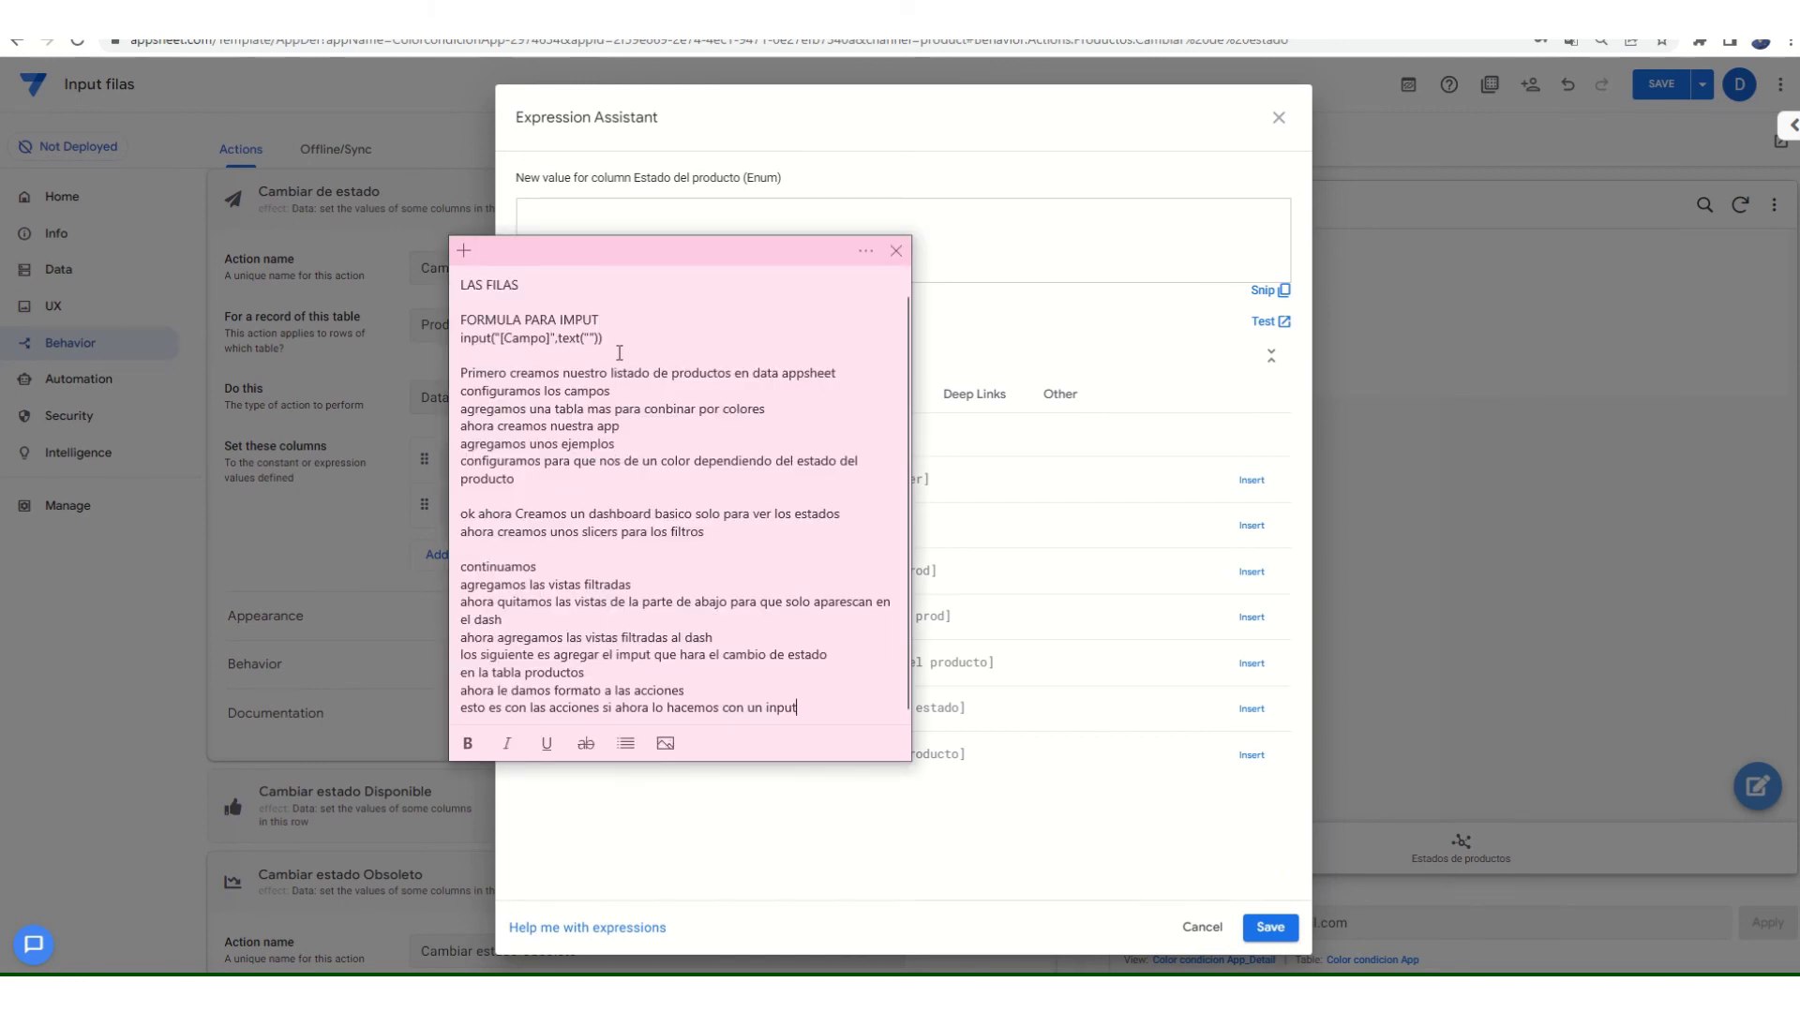
left_click_drag(604, 338, 456, 336)
key("ctrl+c")
left_click(634, 218)
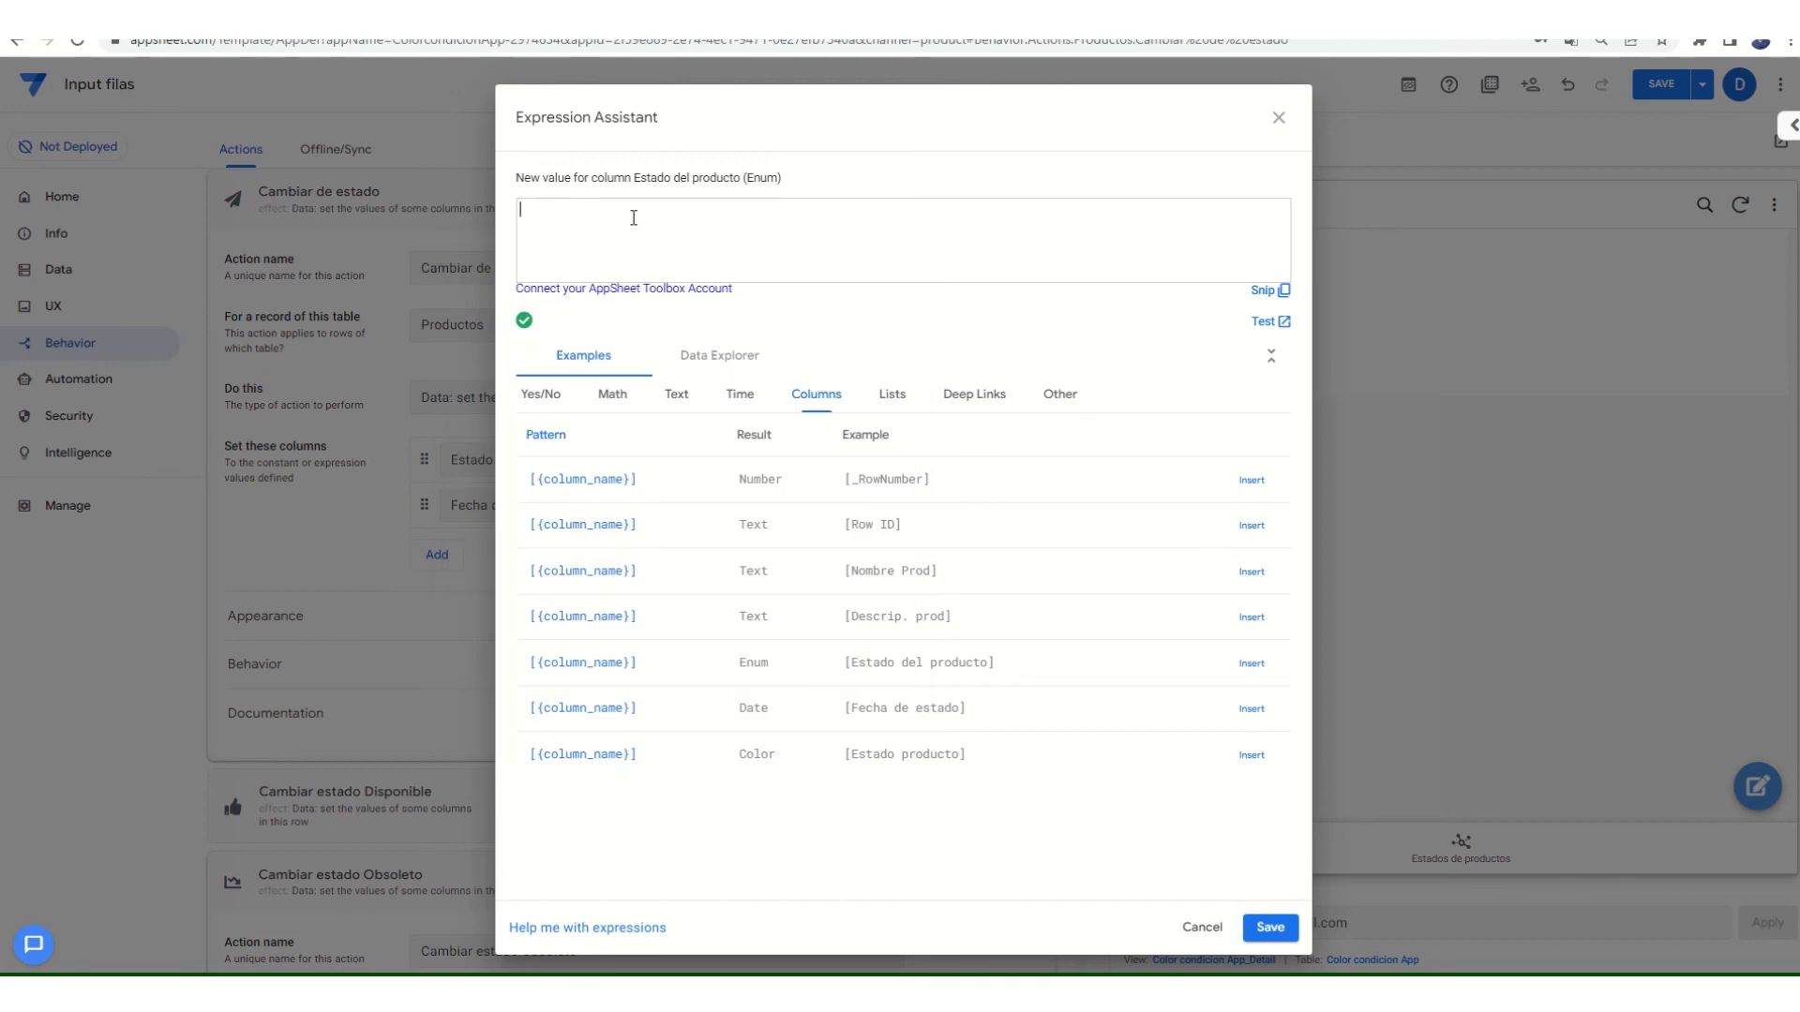
key("ctrl+v")
- Replace the [Campo] placeholder with [Estado del producto] in the formula and save the expression
double_click(611, 210)
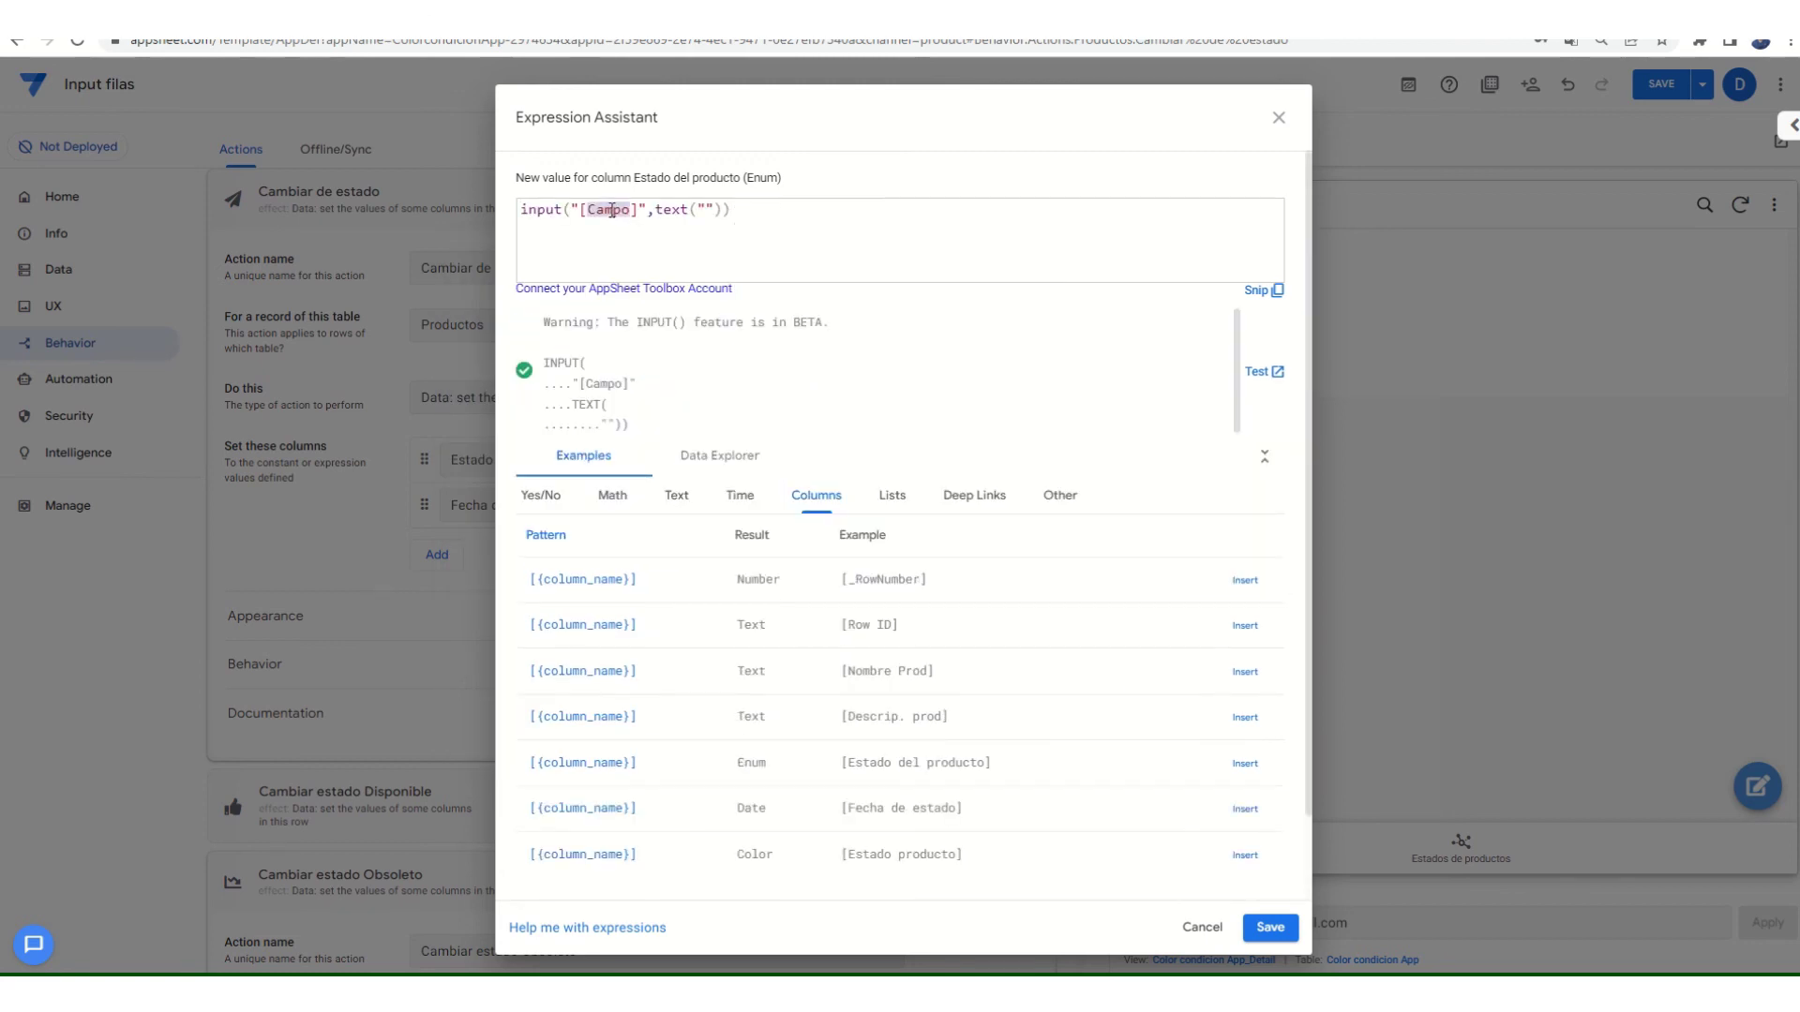
left_click(642, 208)
key("BackSpace")
key("BackSpace")
key("BackSpace")
key("BackSpace")
key("BackSpace")
key("BackSpace")
key("BackSpace")
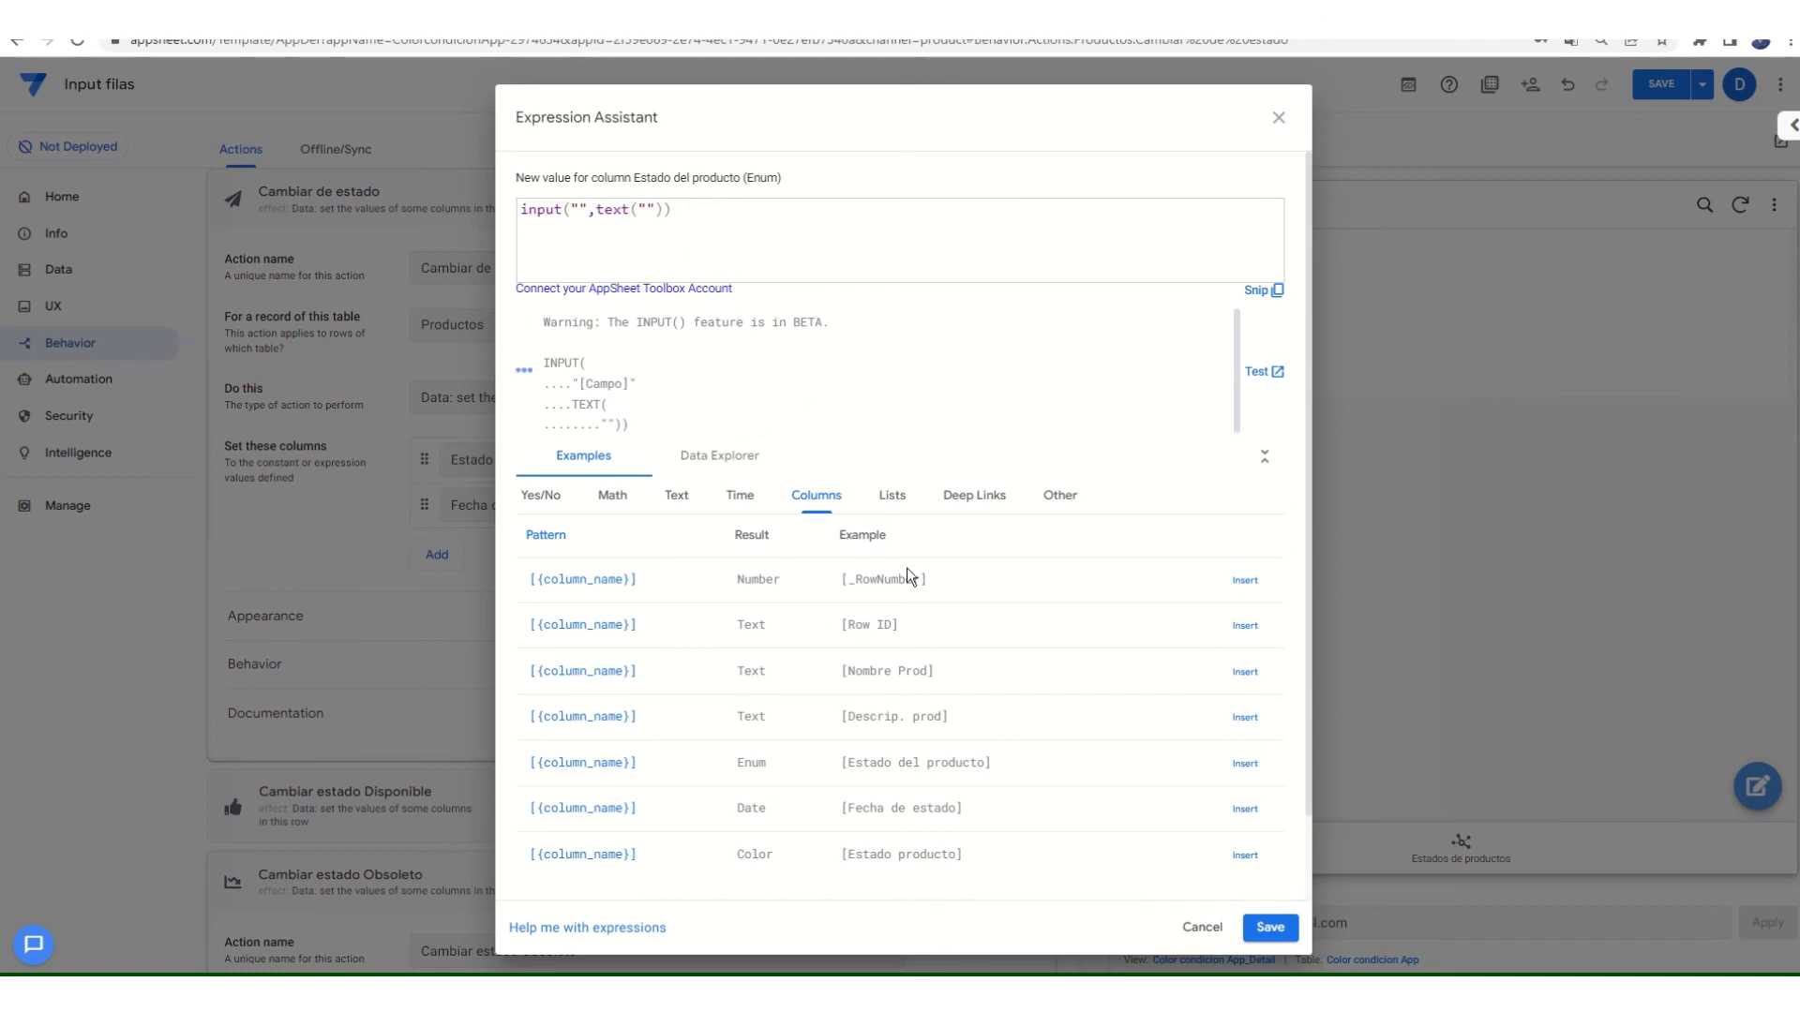
left_click(1239, 764)
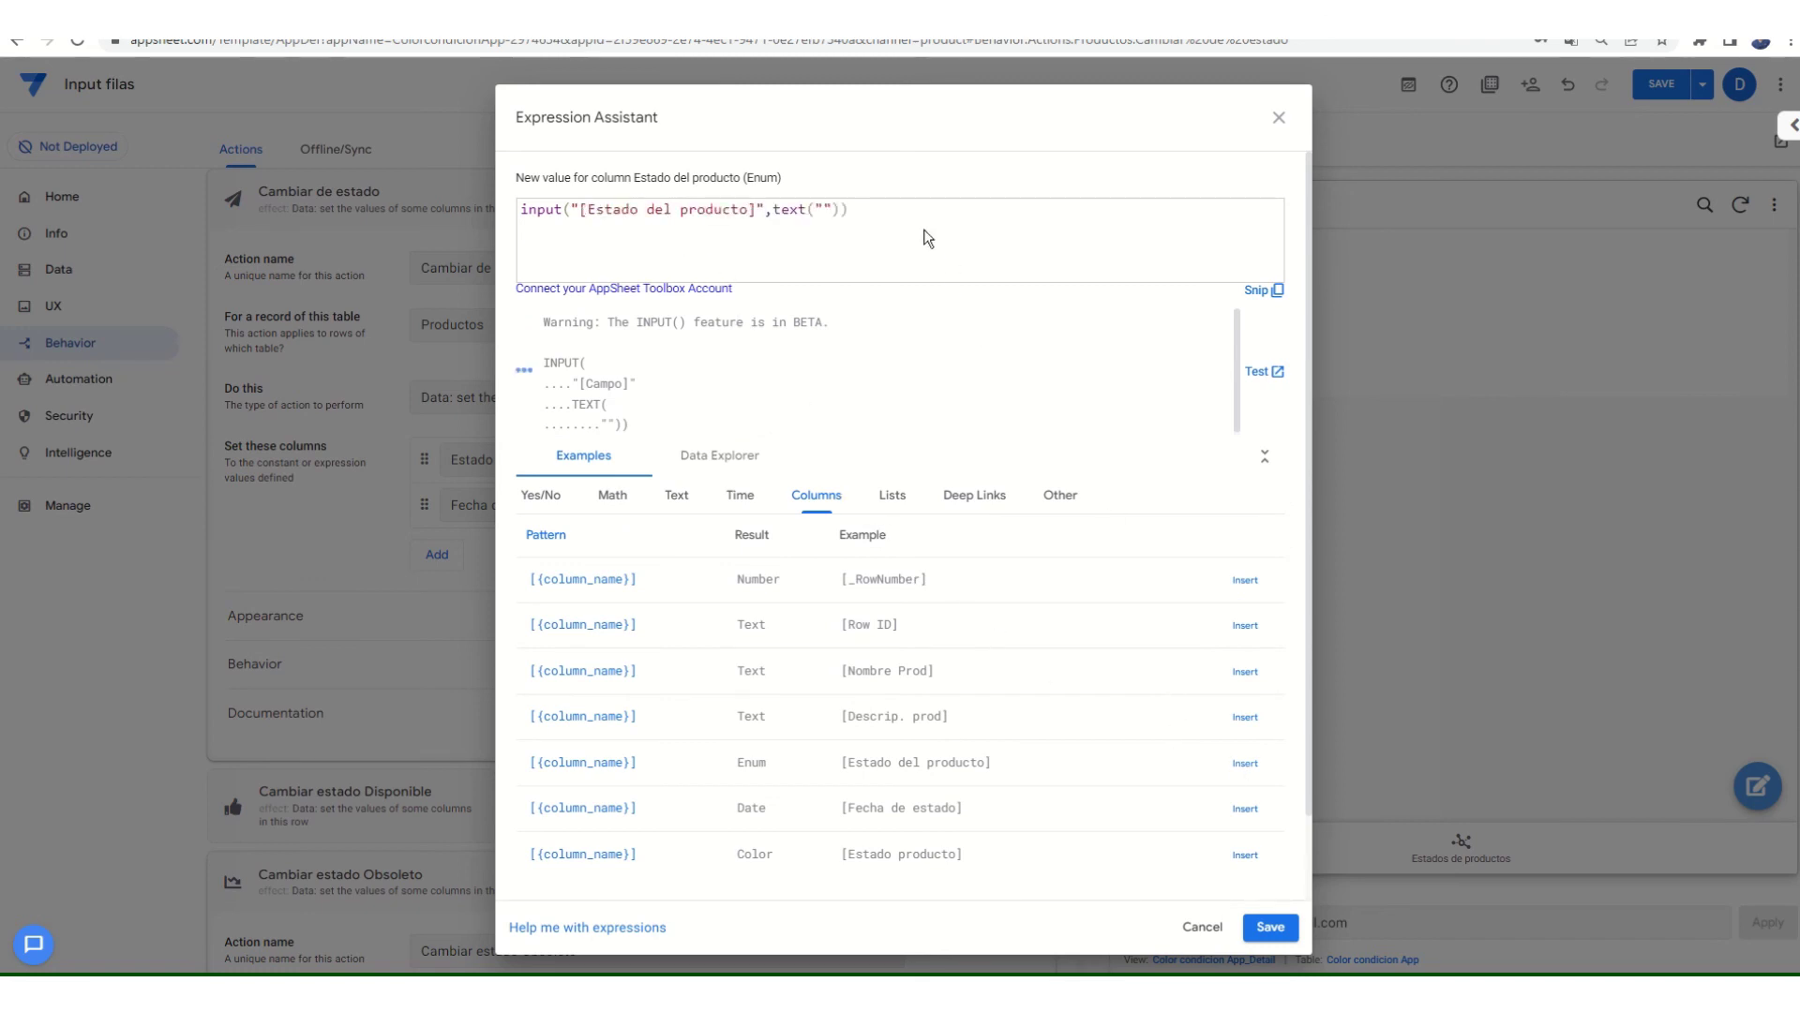
left_click(1270, 928)
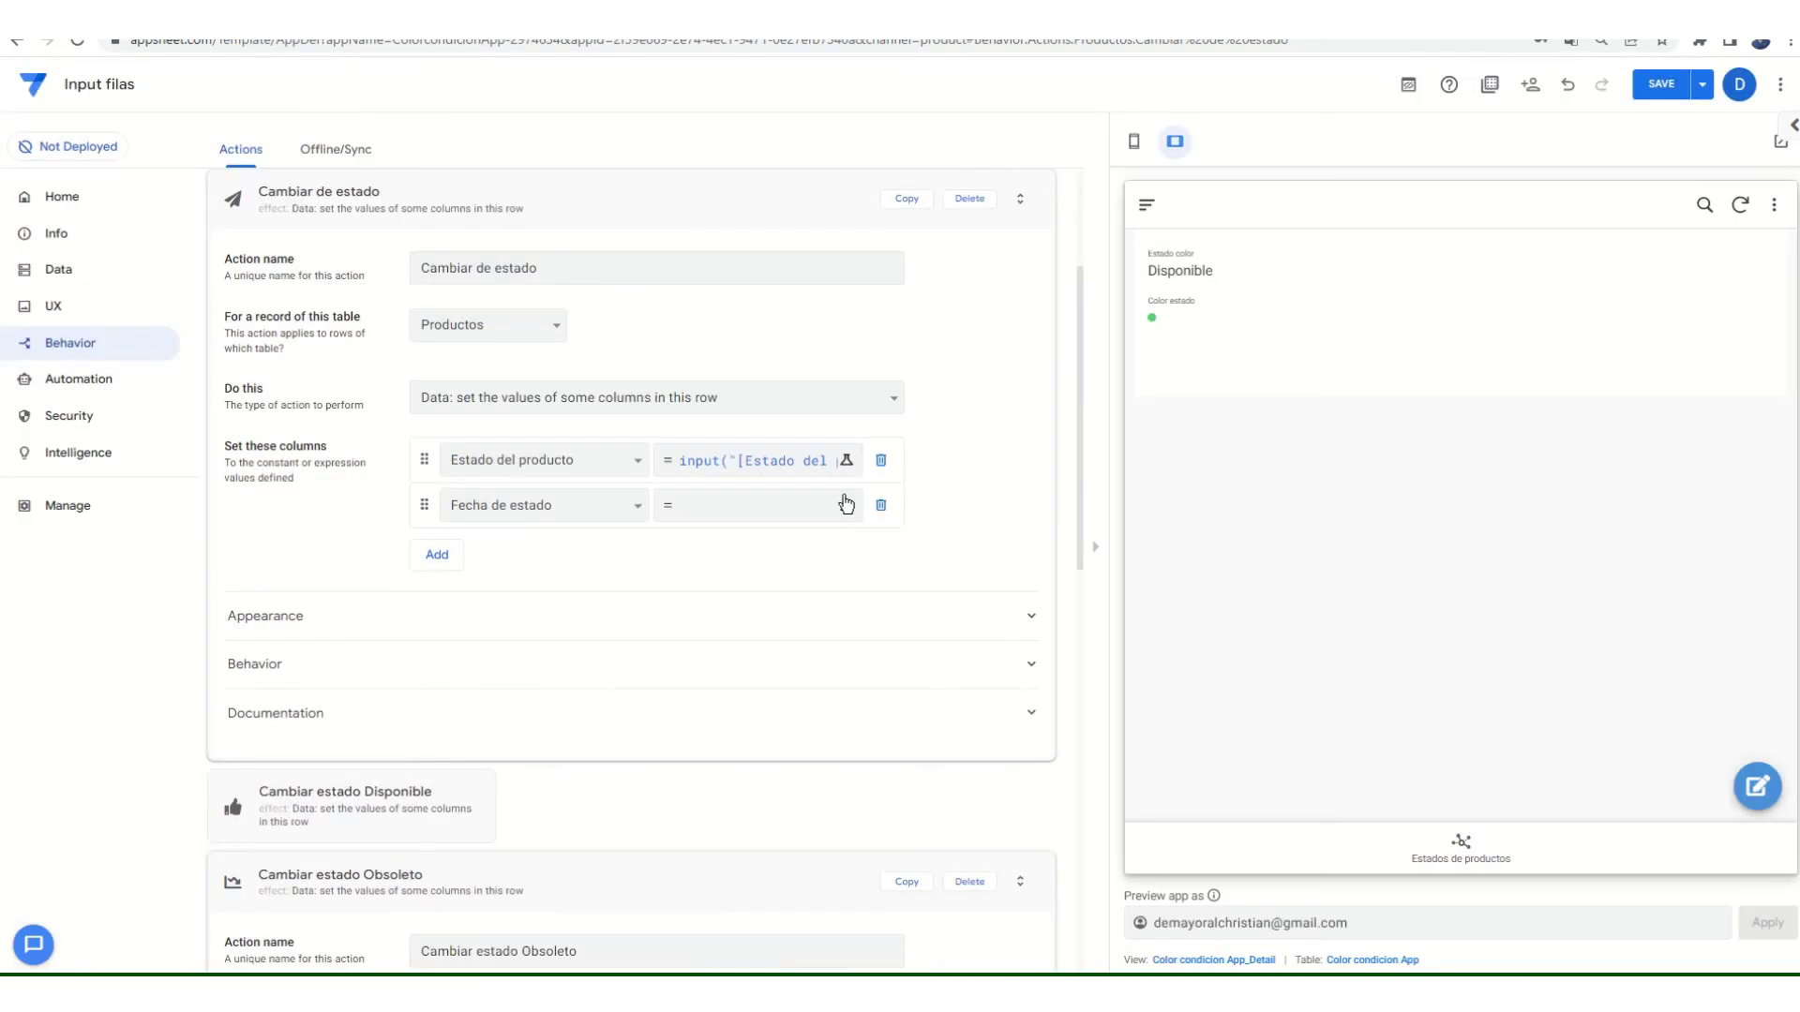
- Set the action's Fecha de estado value to input("[Fecha de estado]",text("")) using the copied formula, and save the app
left_click(741, 504)
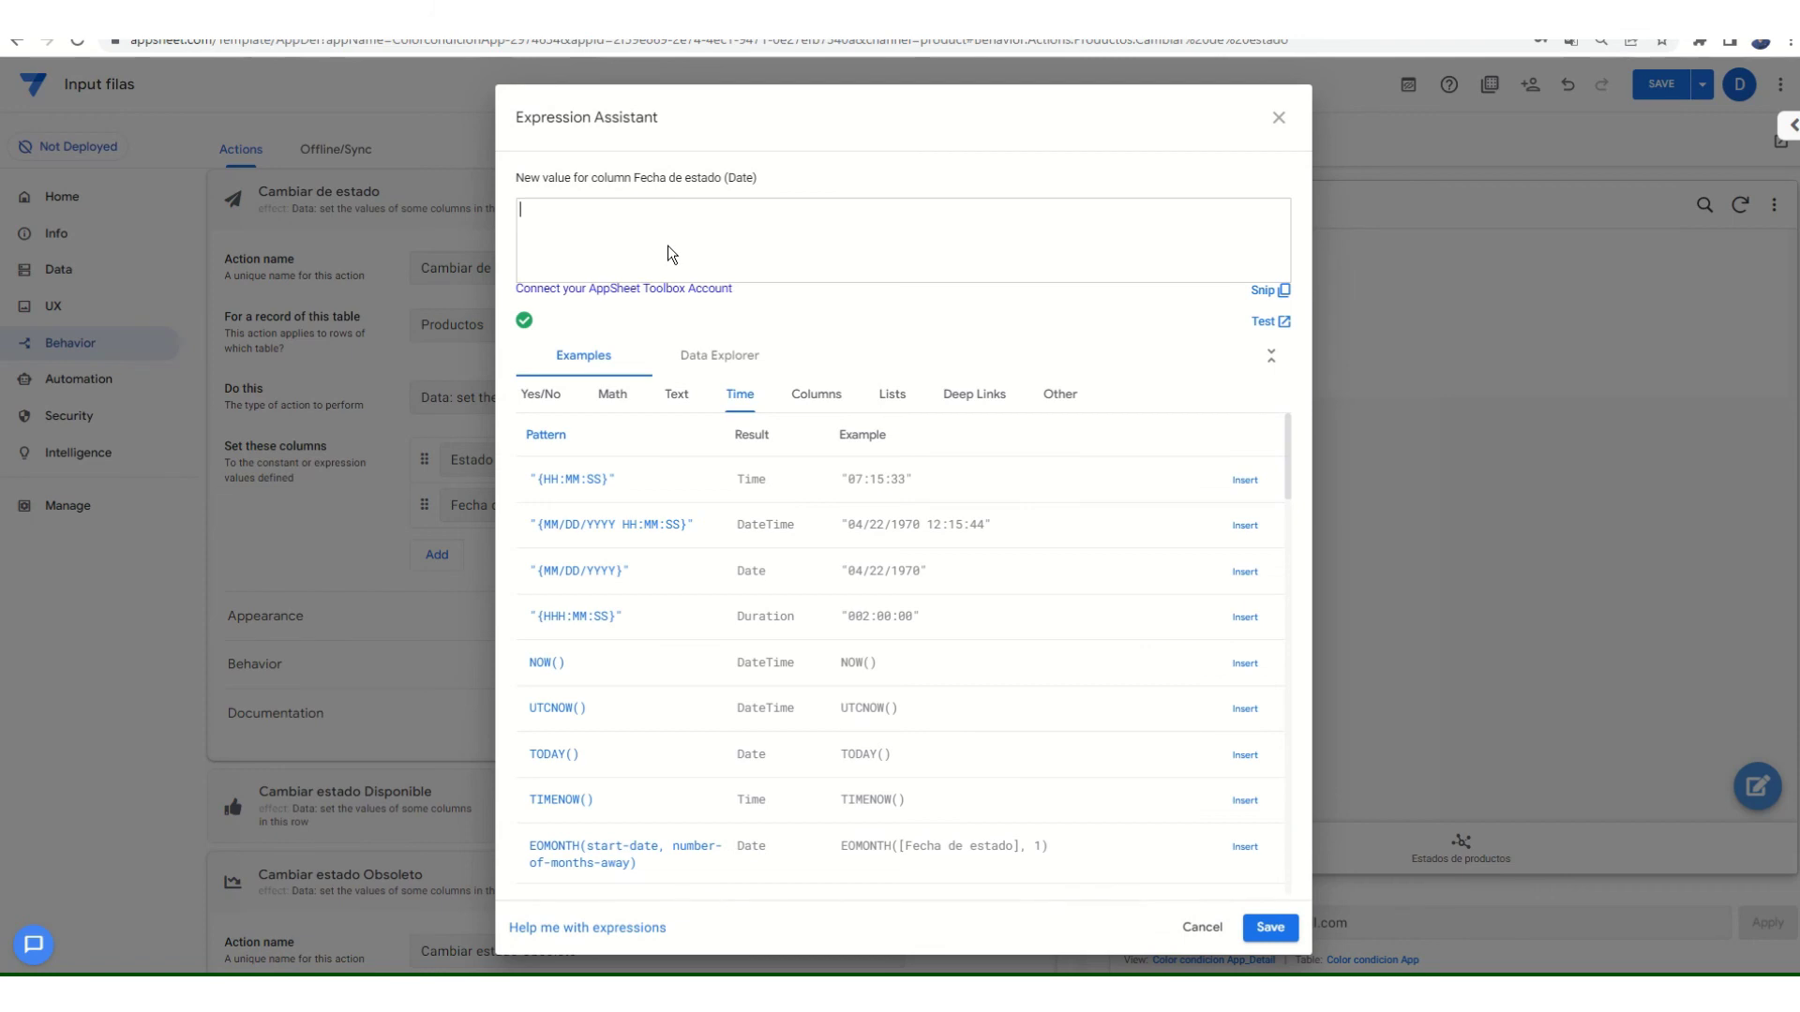
key("ctrl+v")
left_click_drag(636, 209, 591, 207)
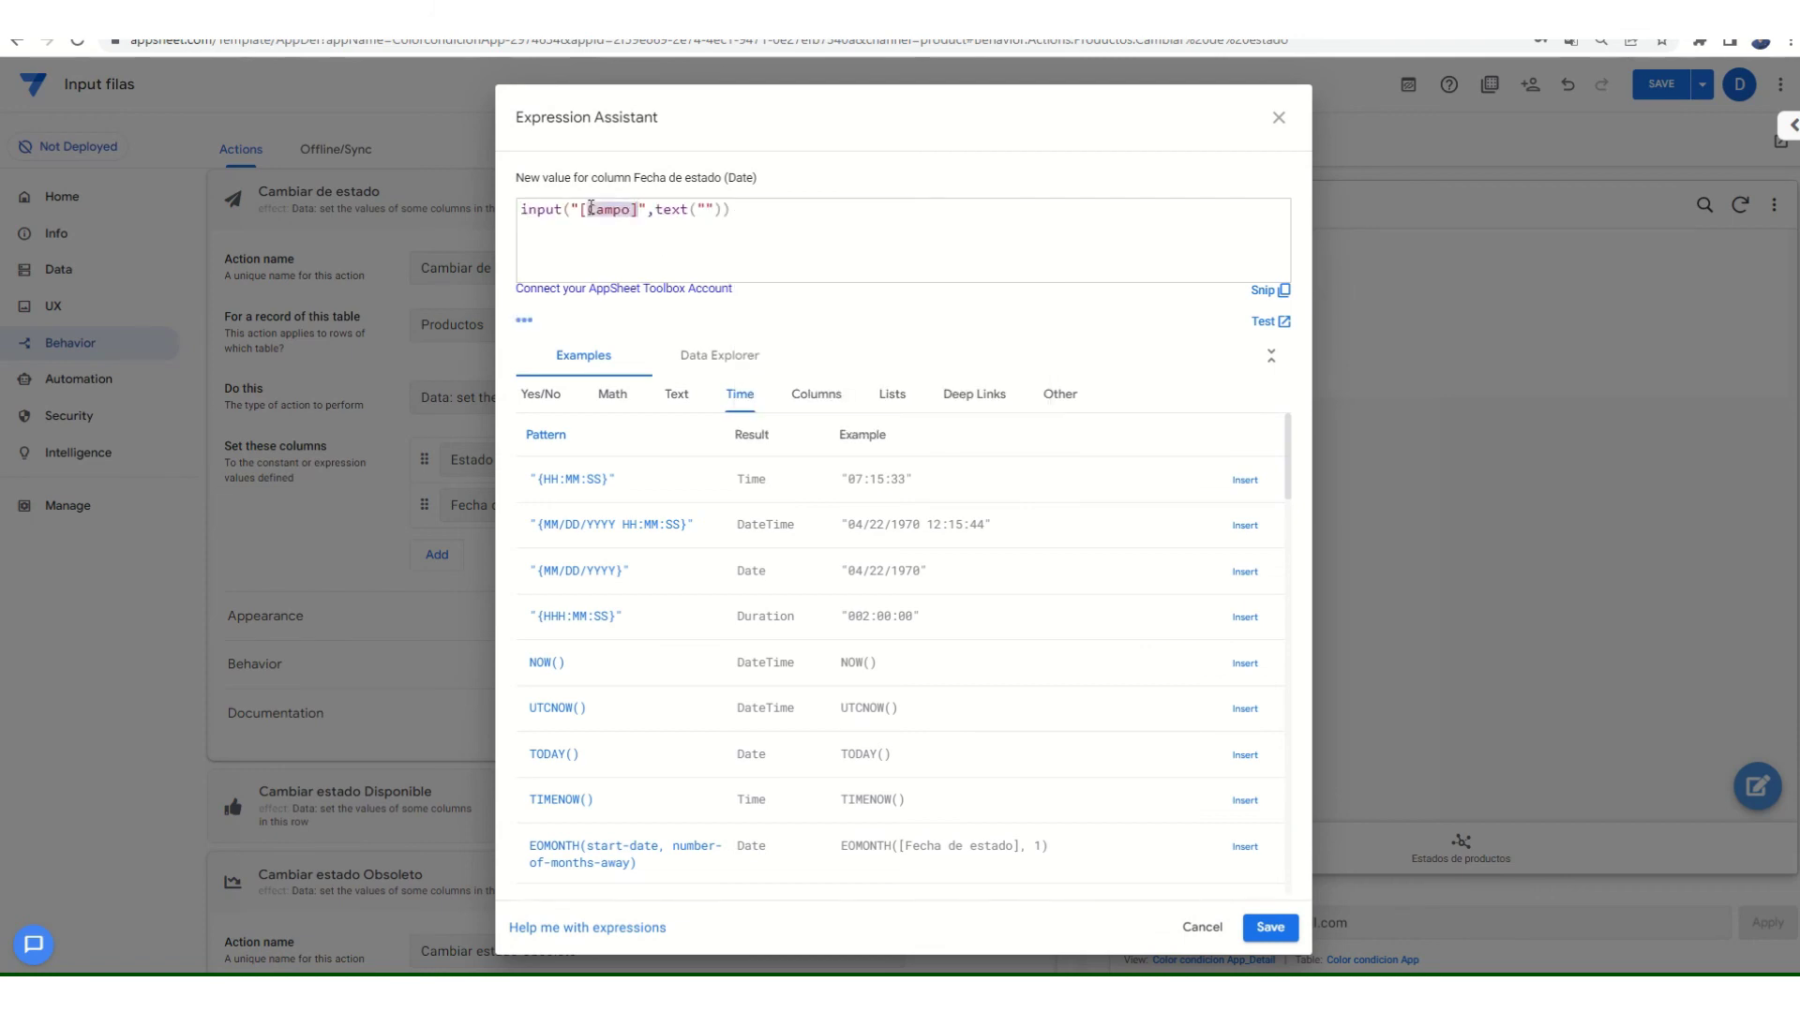
key("BackSpace")
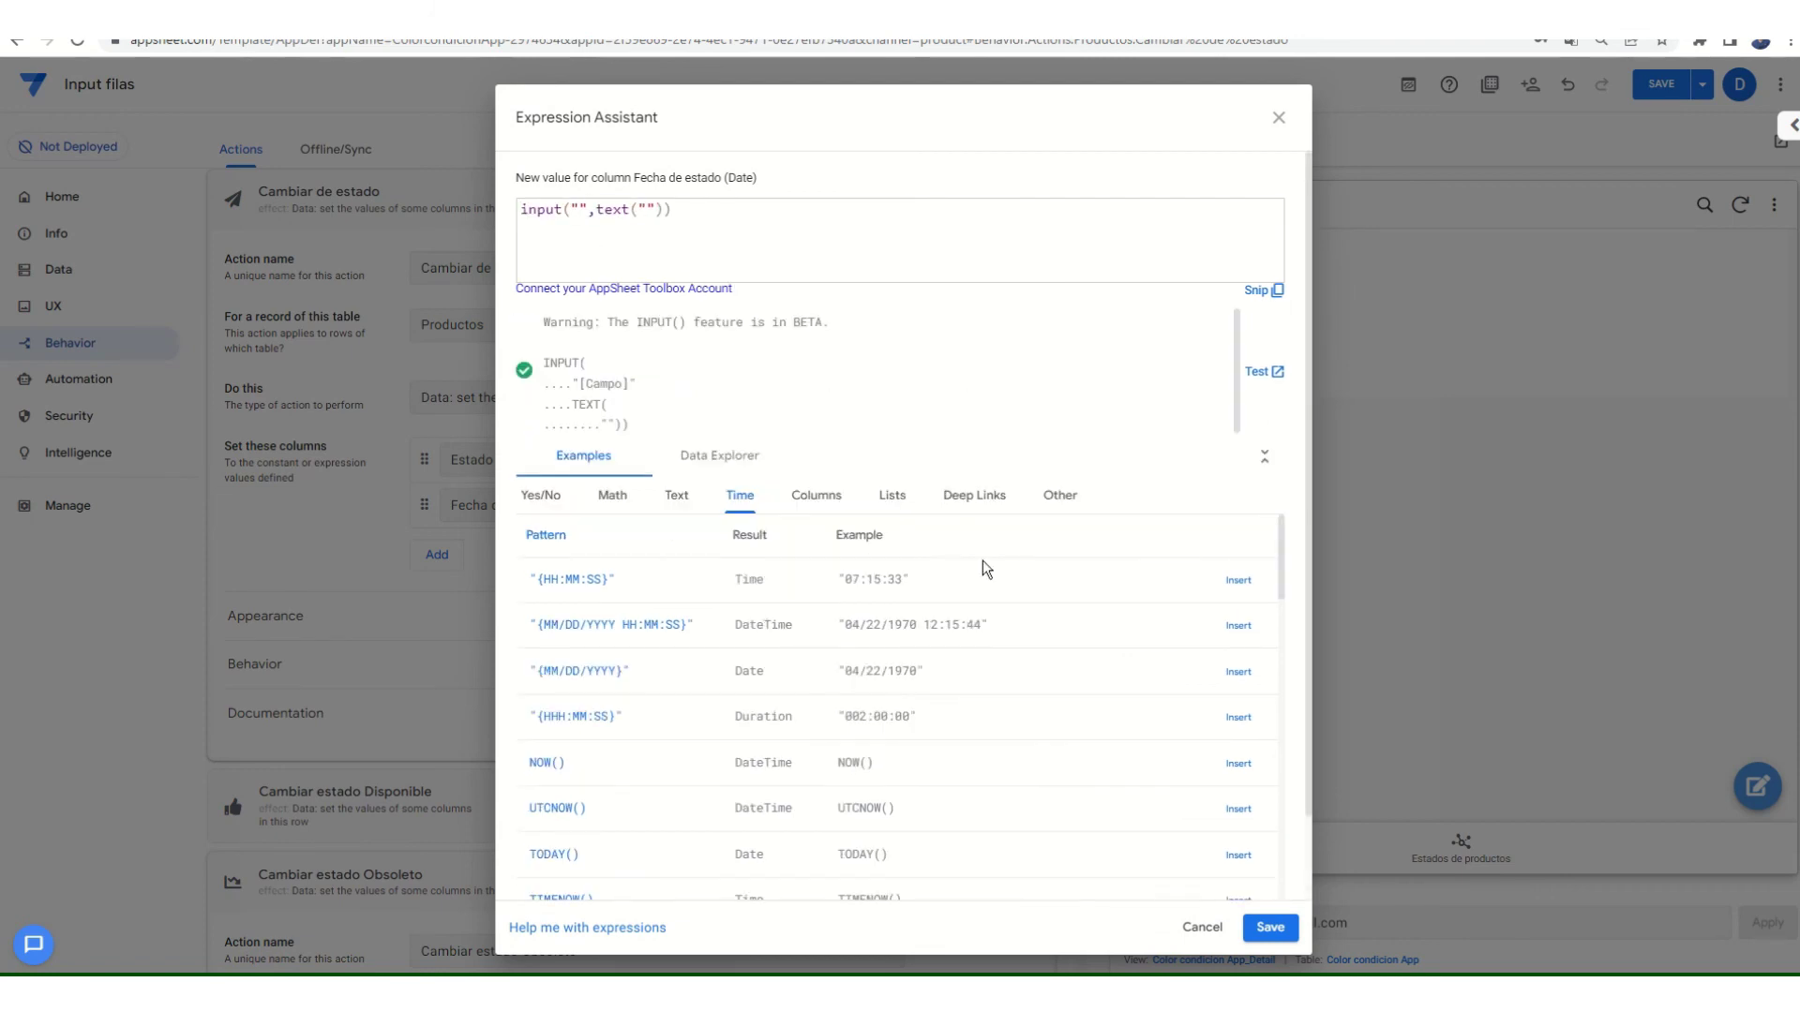
left_click(817, 495)
left_click(1244, 809)
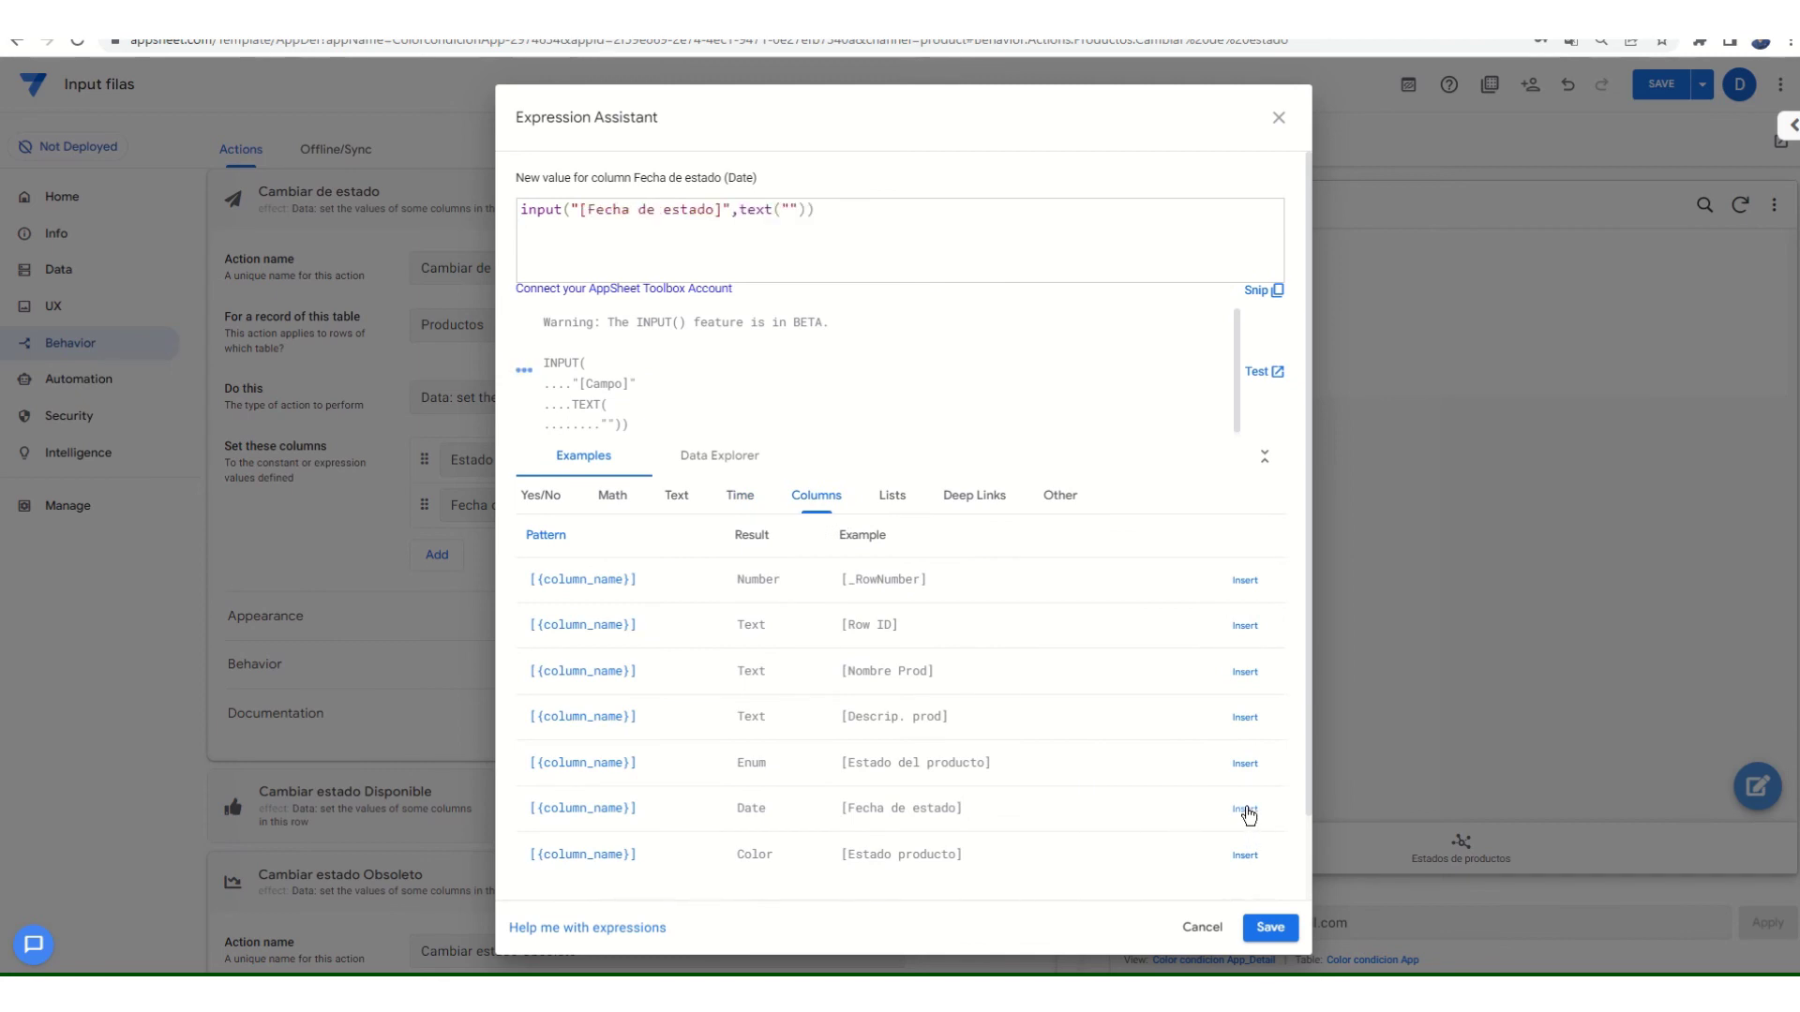
left_click(1270, 927)
left_click(1659, 87)
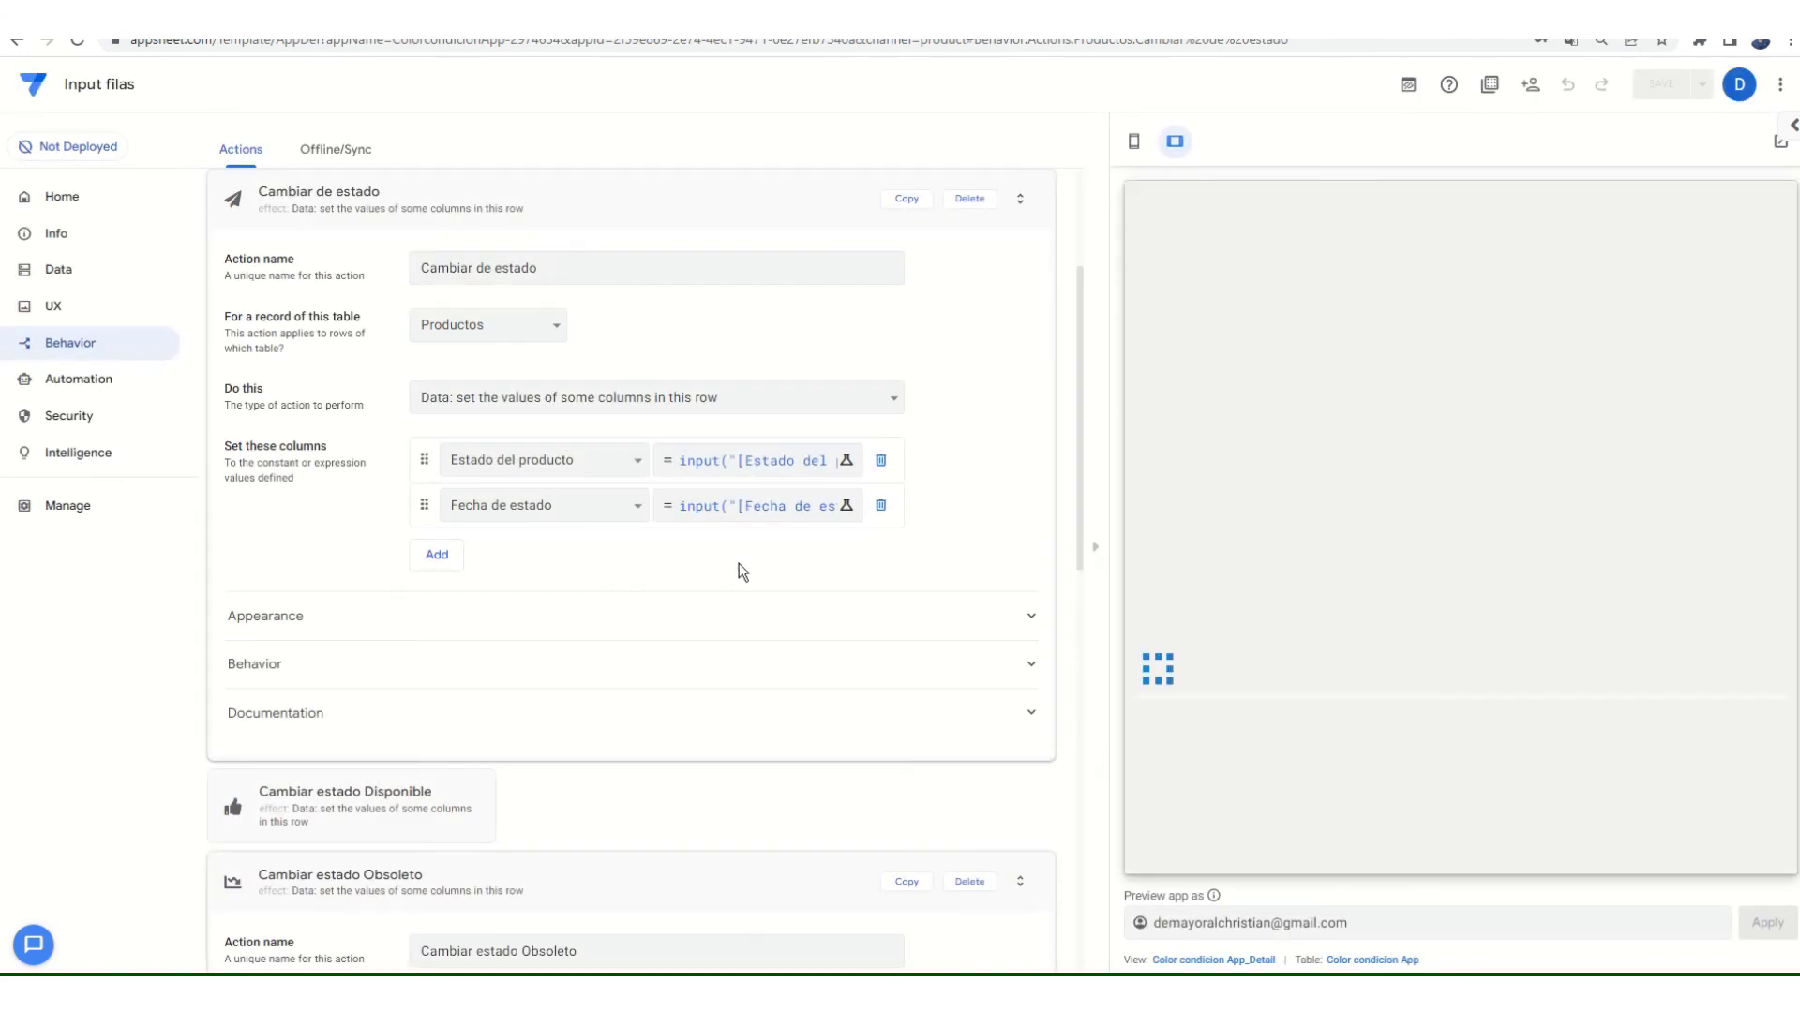
- Give the Cambiar de estado action a solid circular-arrows icon found with "chang"
left_click(264, 618)
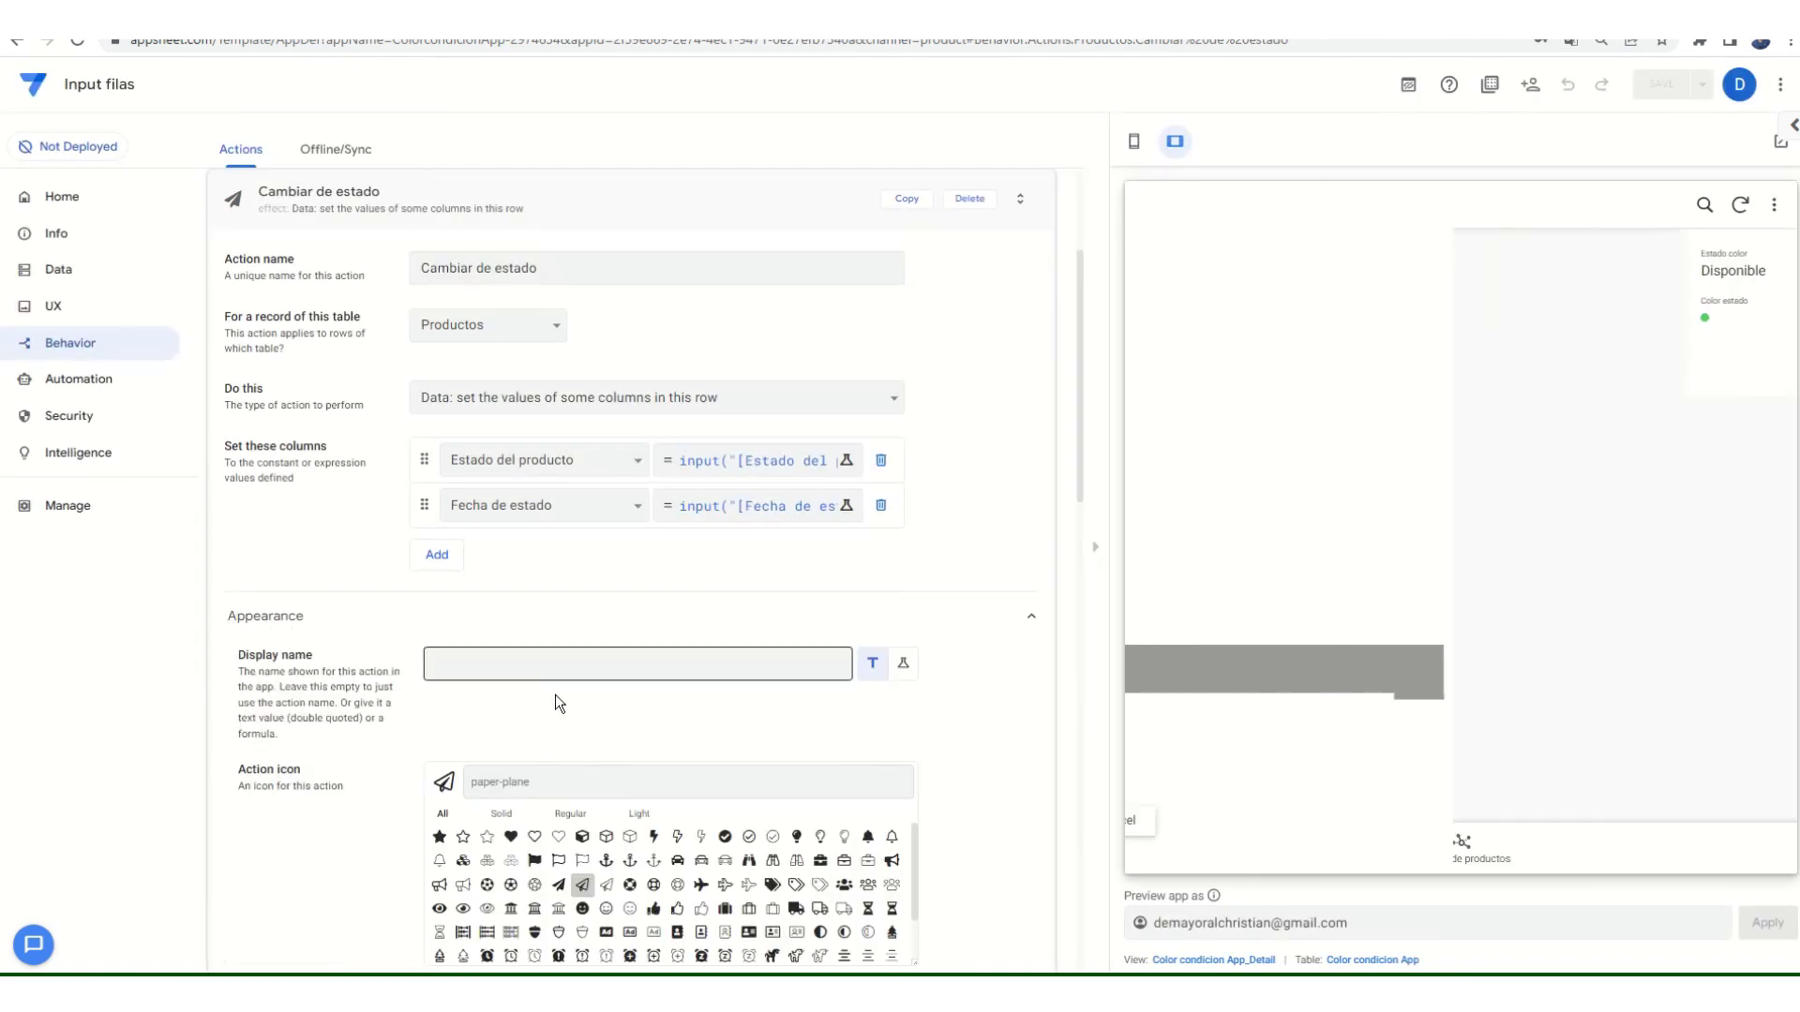
type("chang")
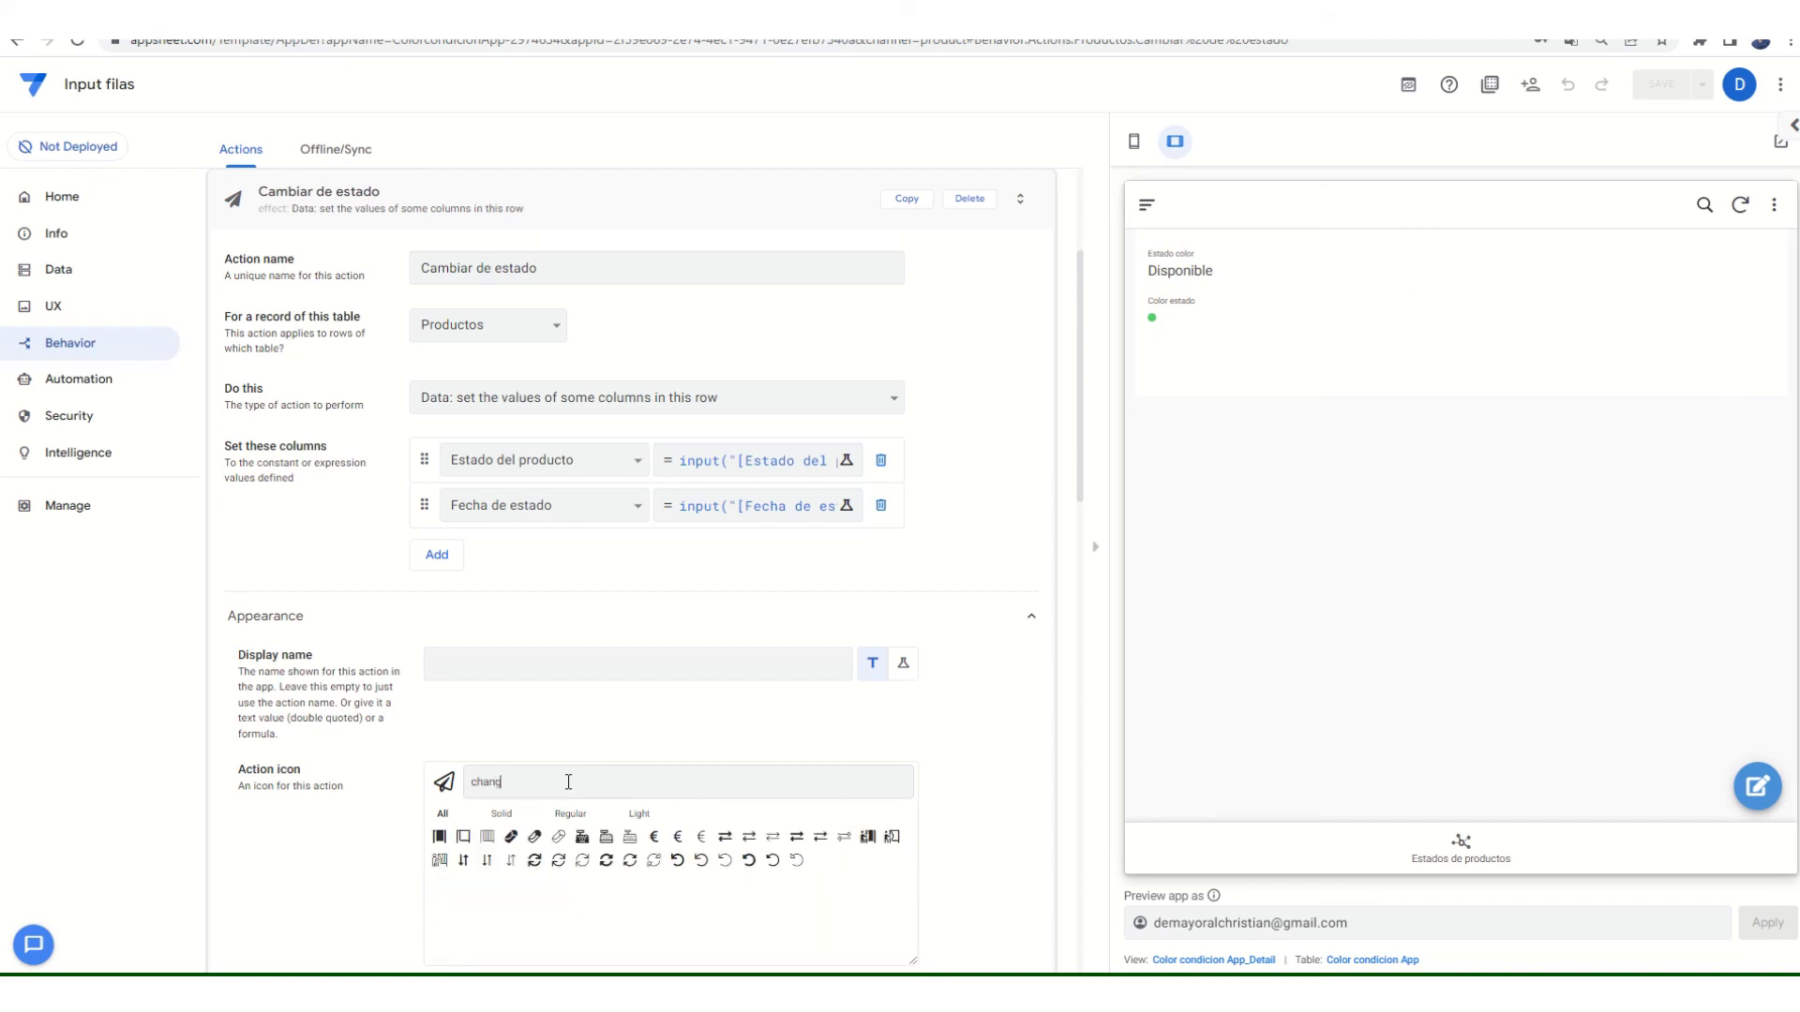
left_click(534, 860)
left_click(502, 815)
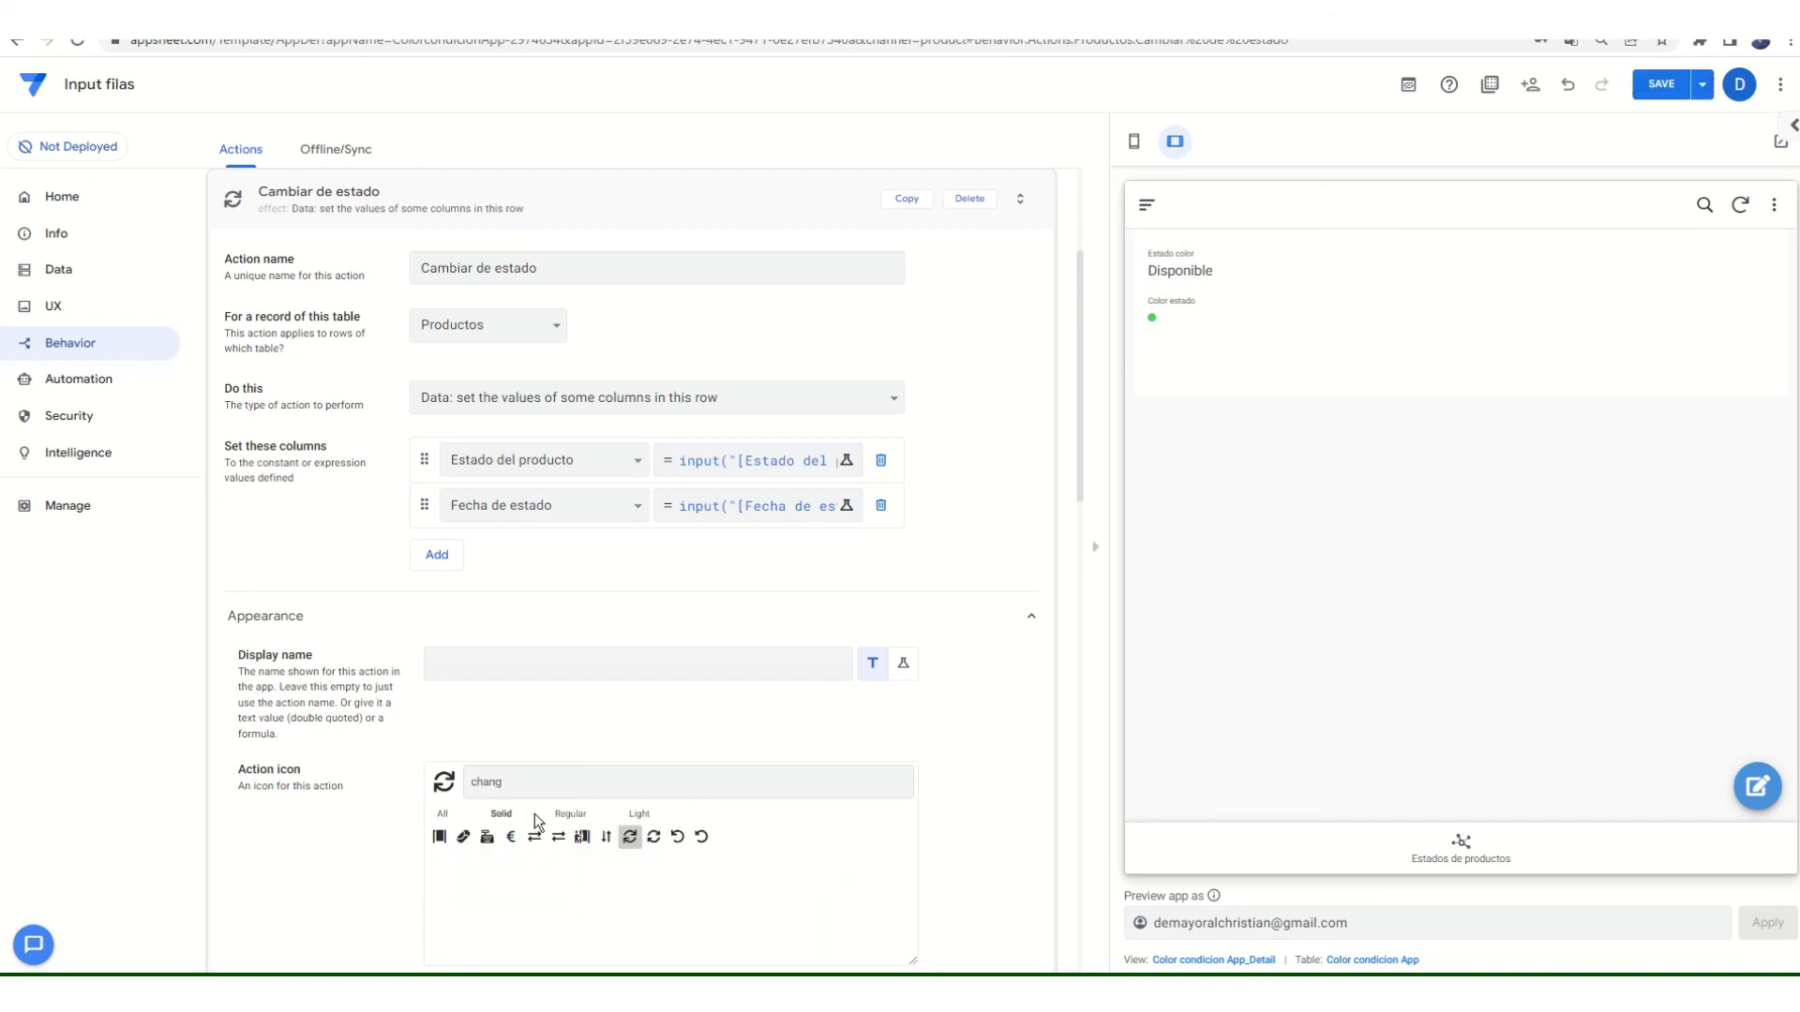
left_click(654, 836)
- Open the Estados de productos dashboard in the preview, check Item 1's Cambiar de estado form, and cancel it
left_click(1461, 846)
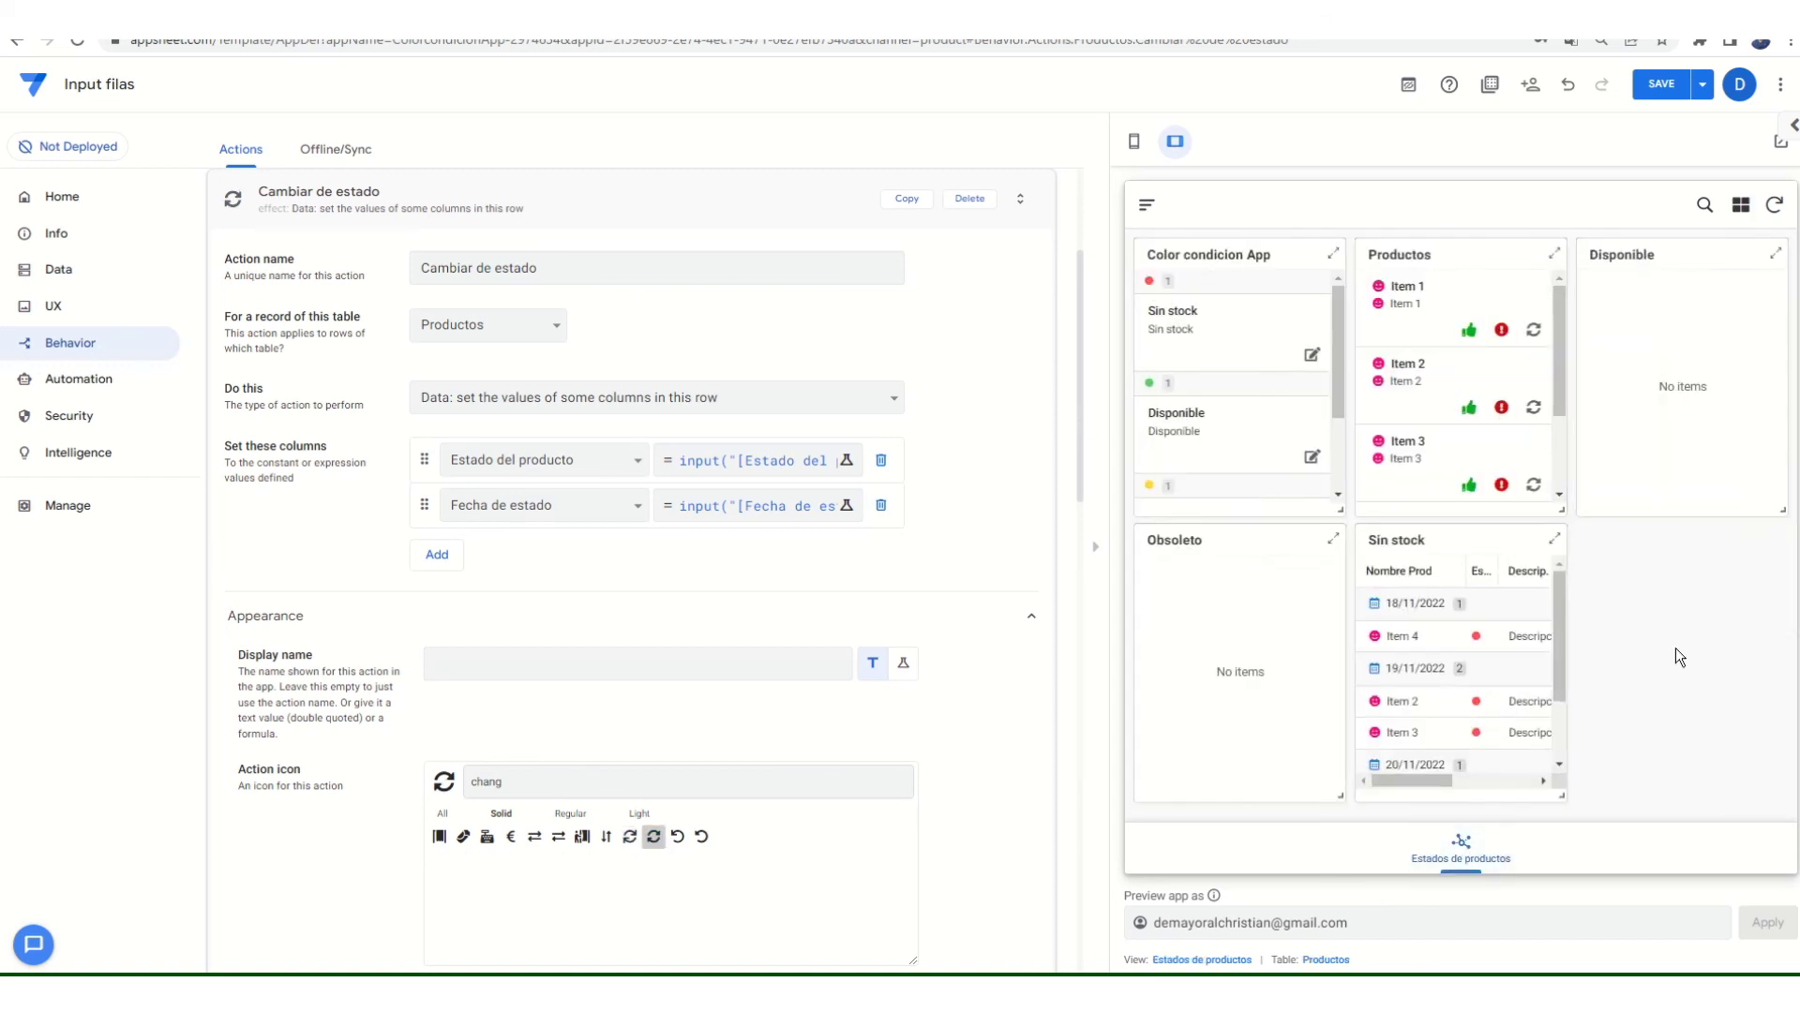
left_click(1535, 331)
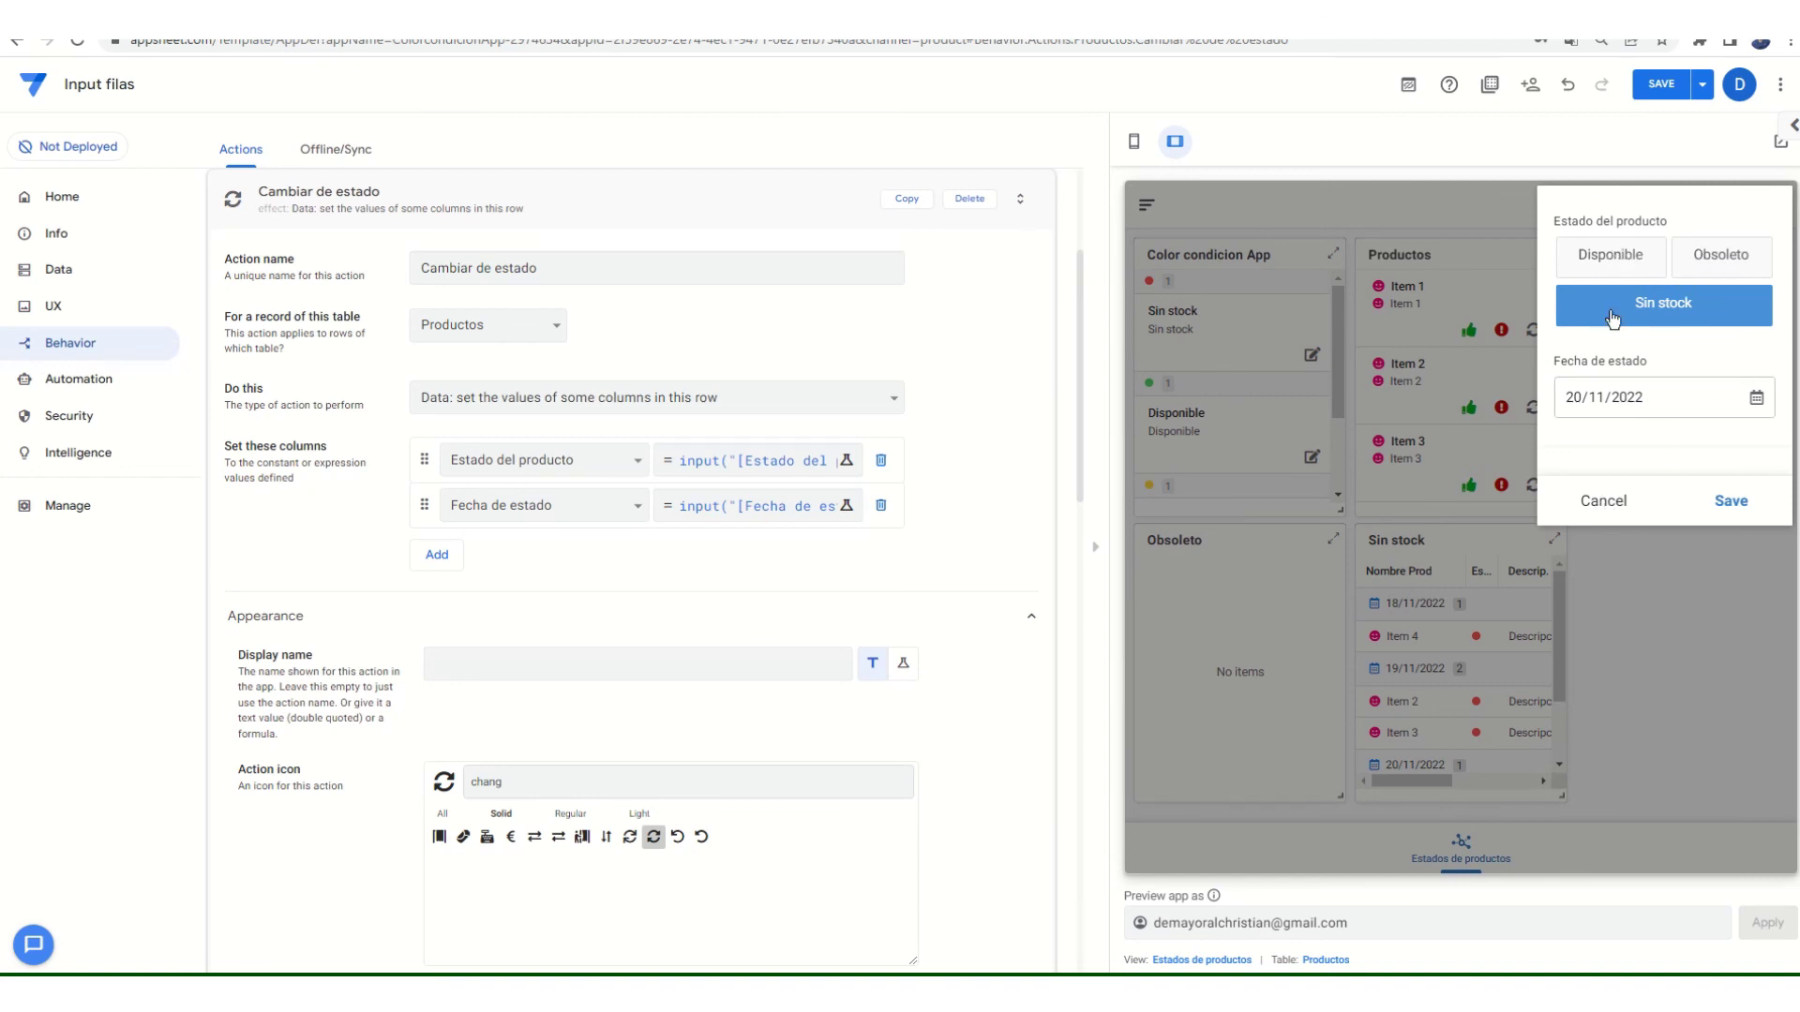
left_click(1604, 503)
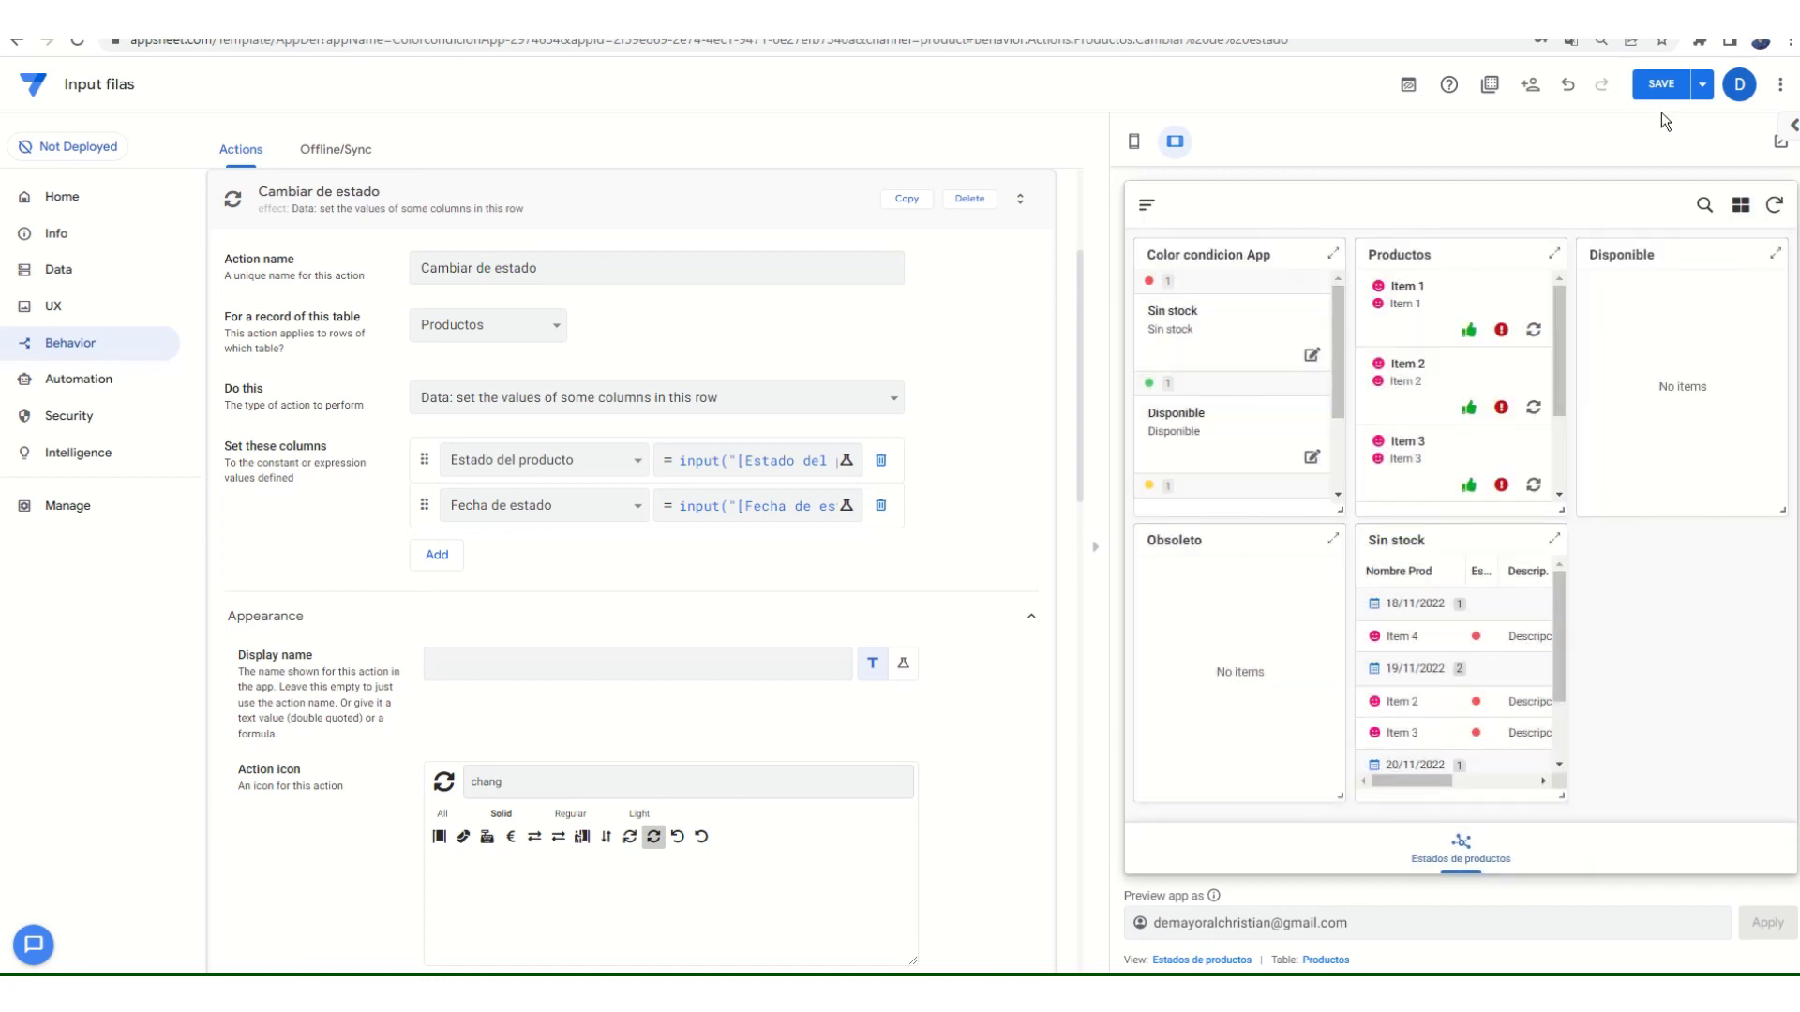
- Save the app and switch to the full-size Estados de productos dashboard
left_click(1661, 86)
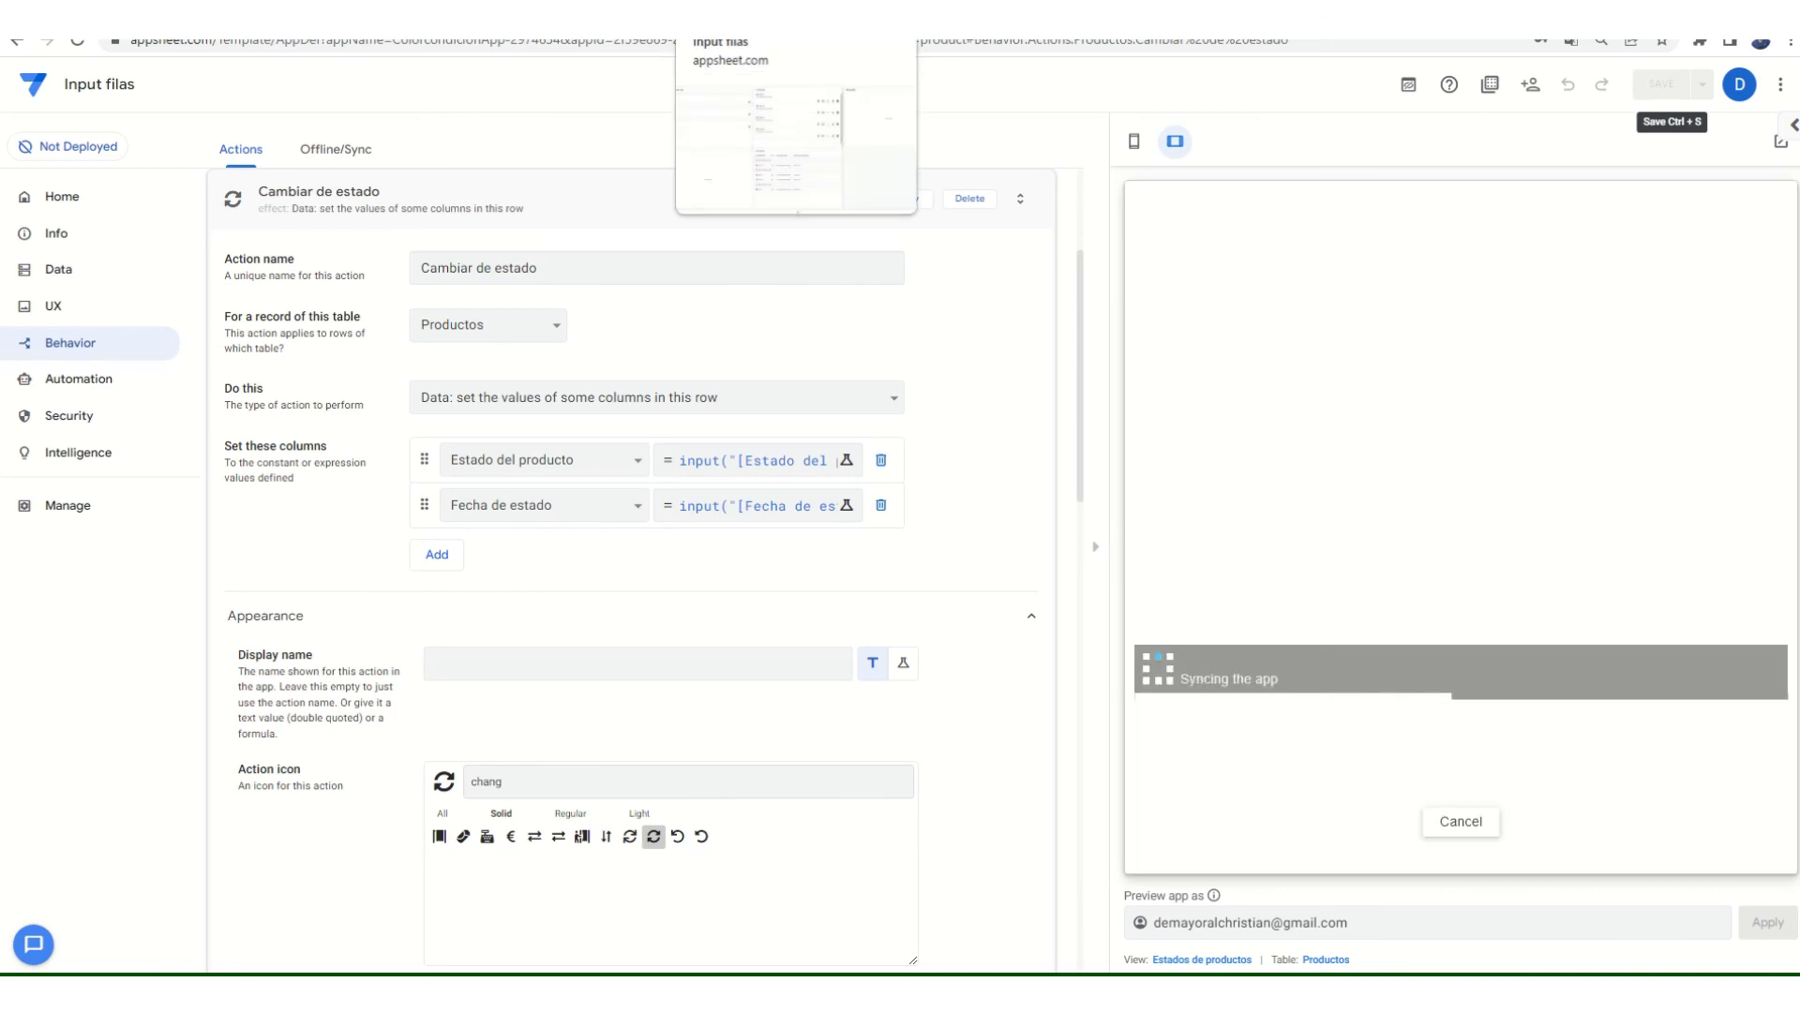
left_click(750, 14)
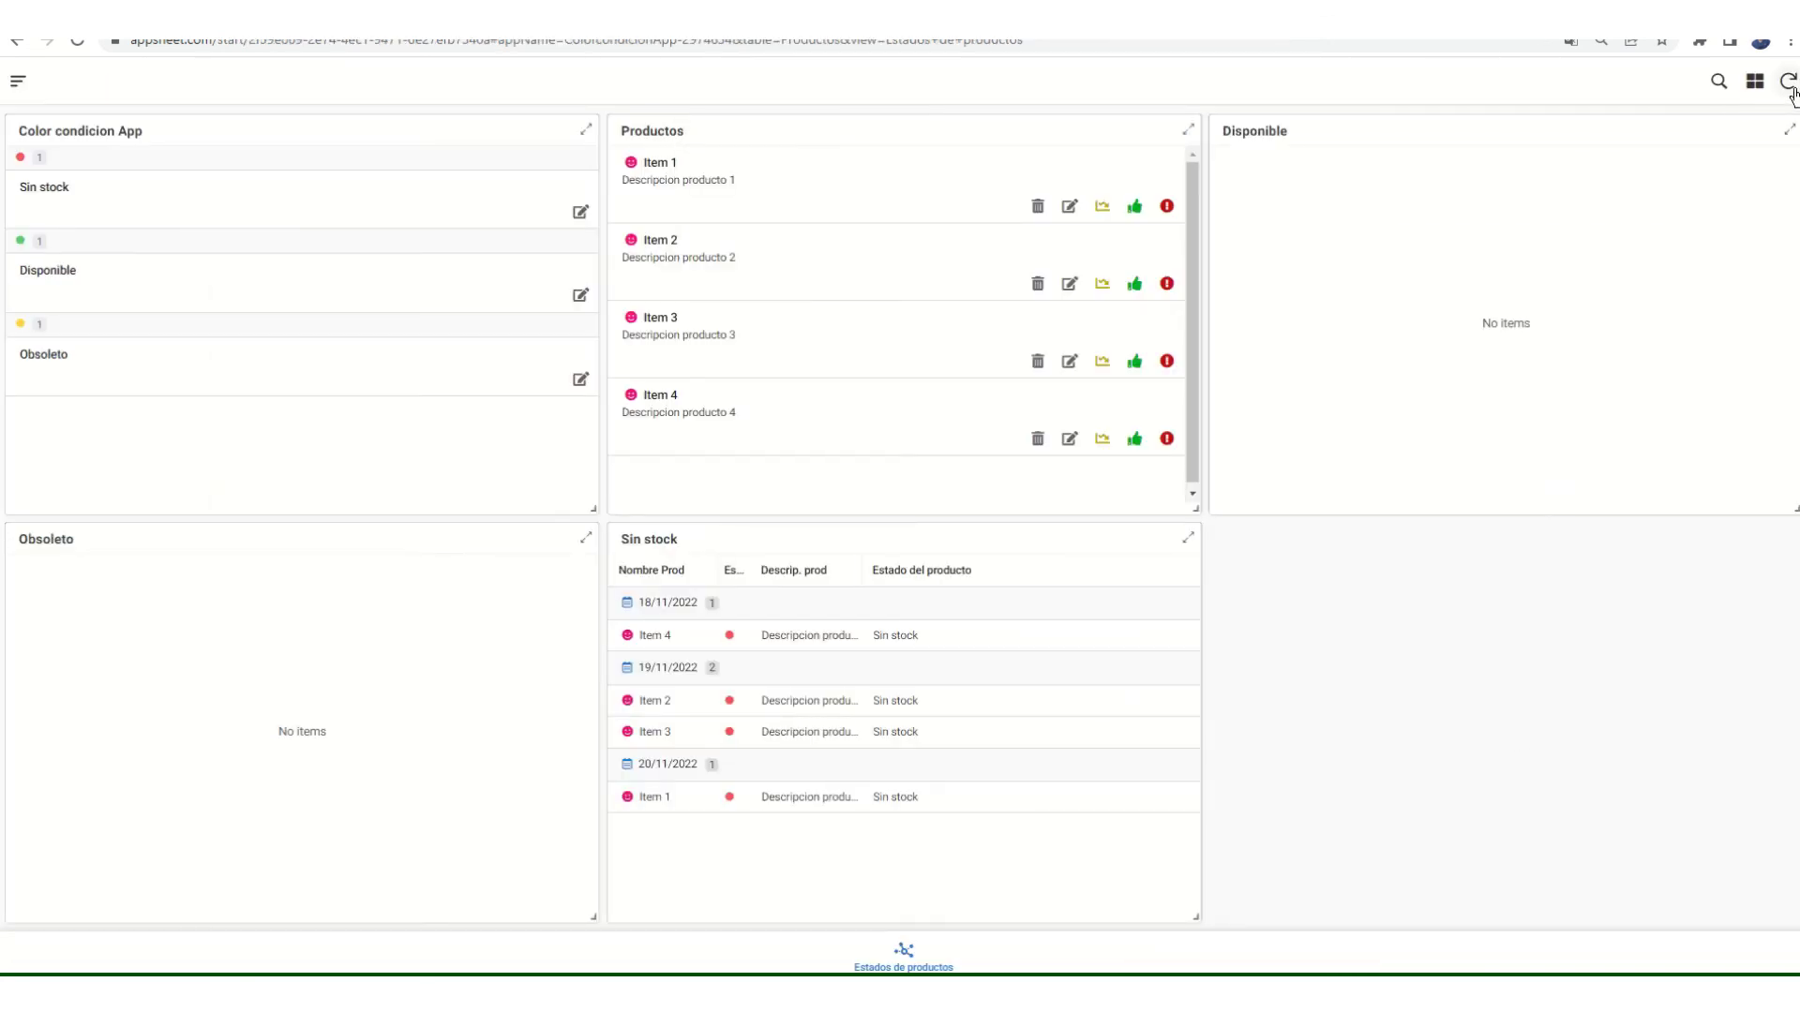
- Sync the dashboard to load the new action, and add the line "probemos" at the end of the sticky note
left_click(1788, 83)
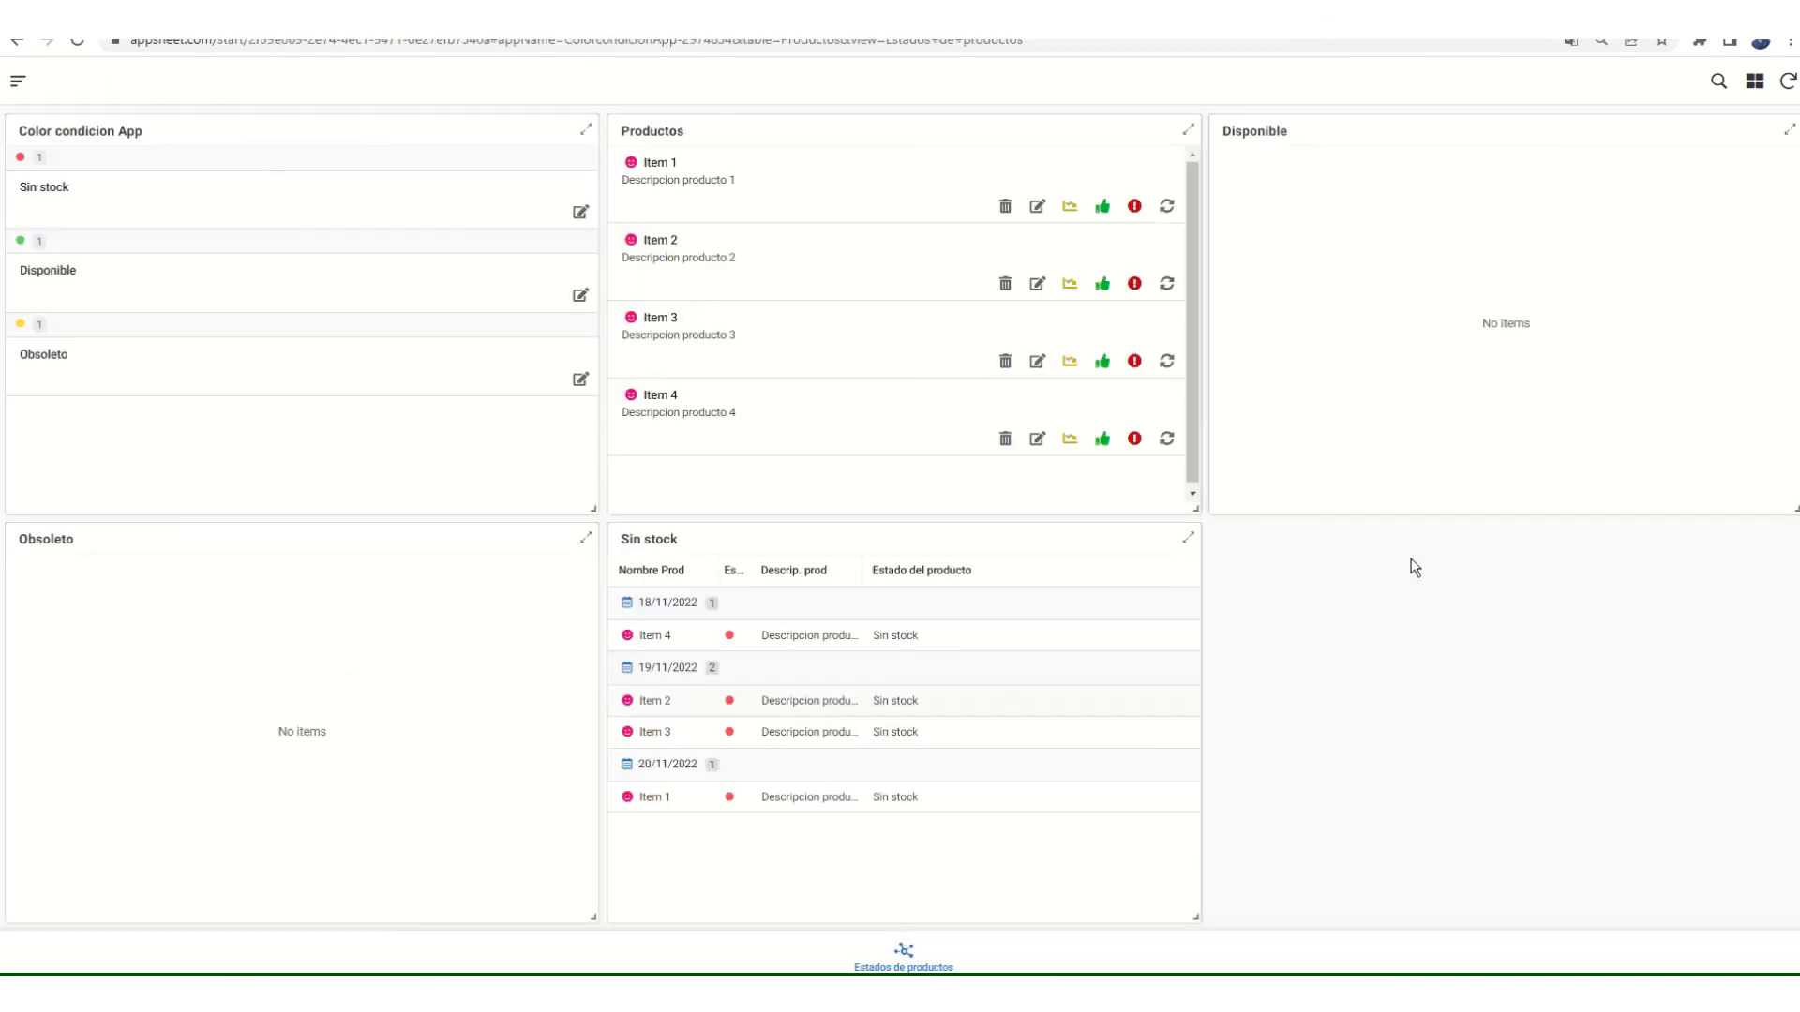
key("alt+Tab")
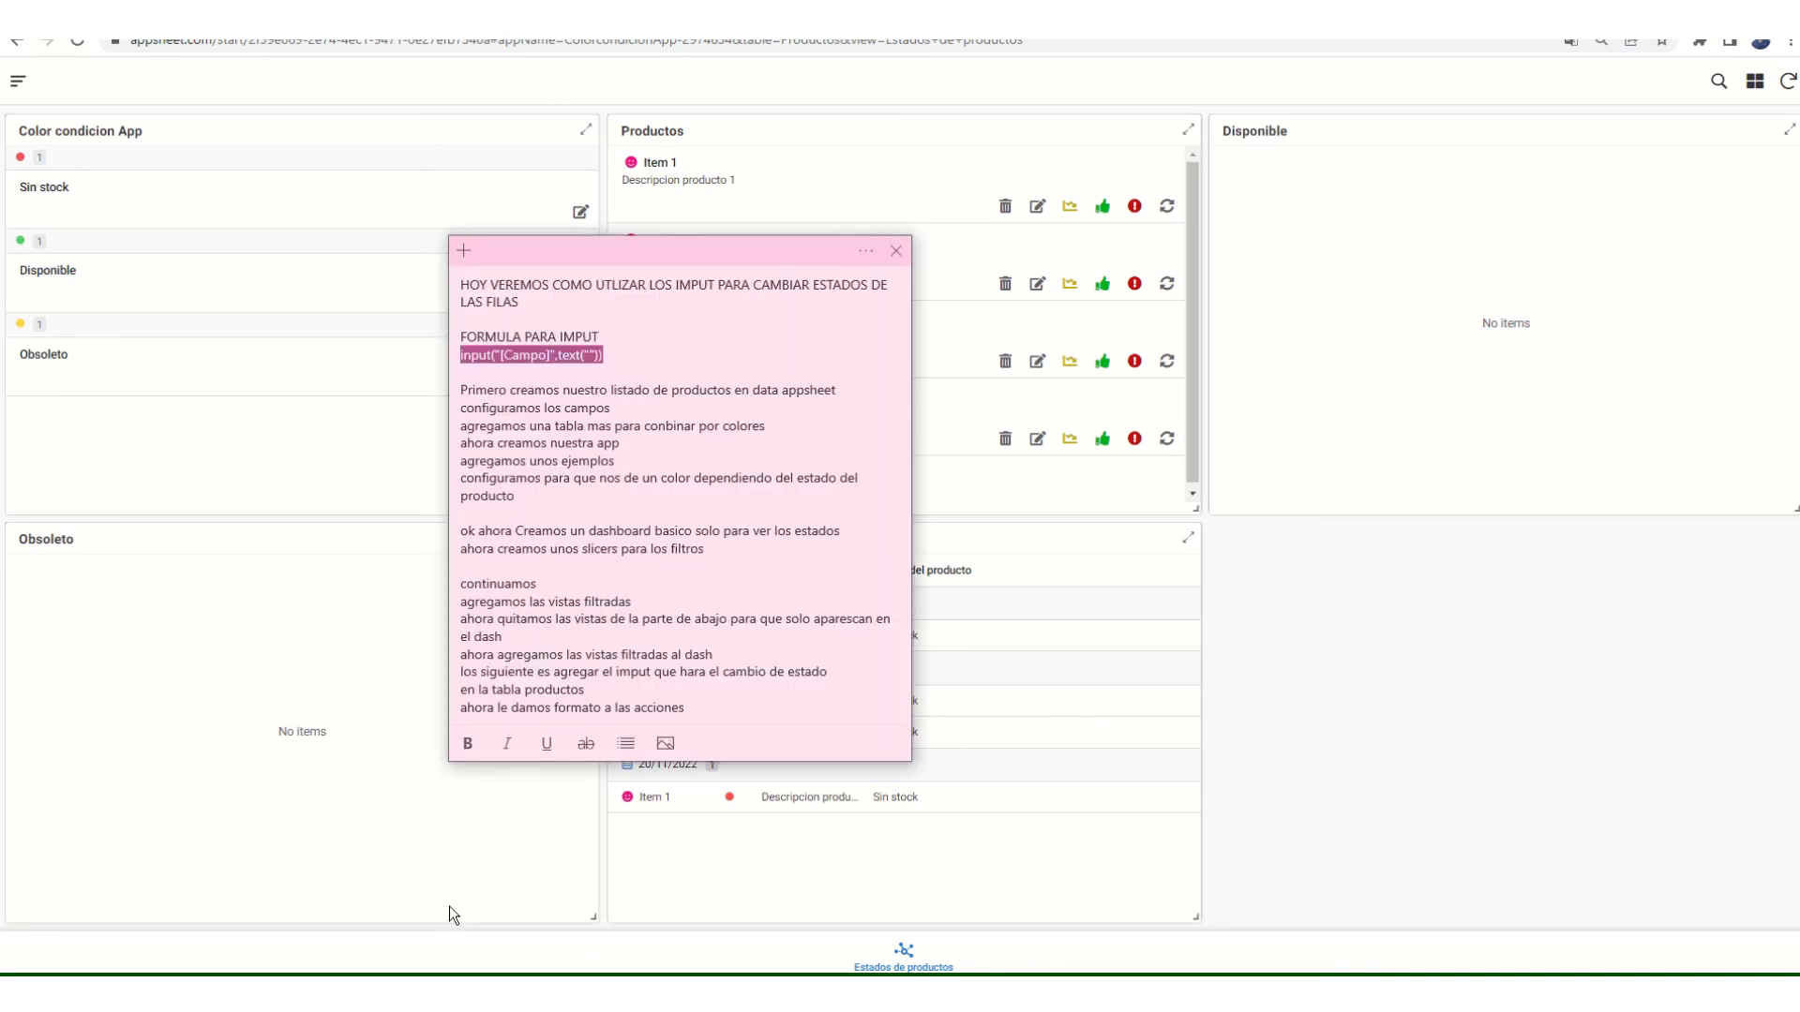
left_click(733, 710)
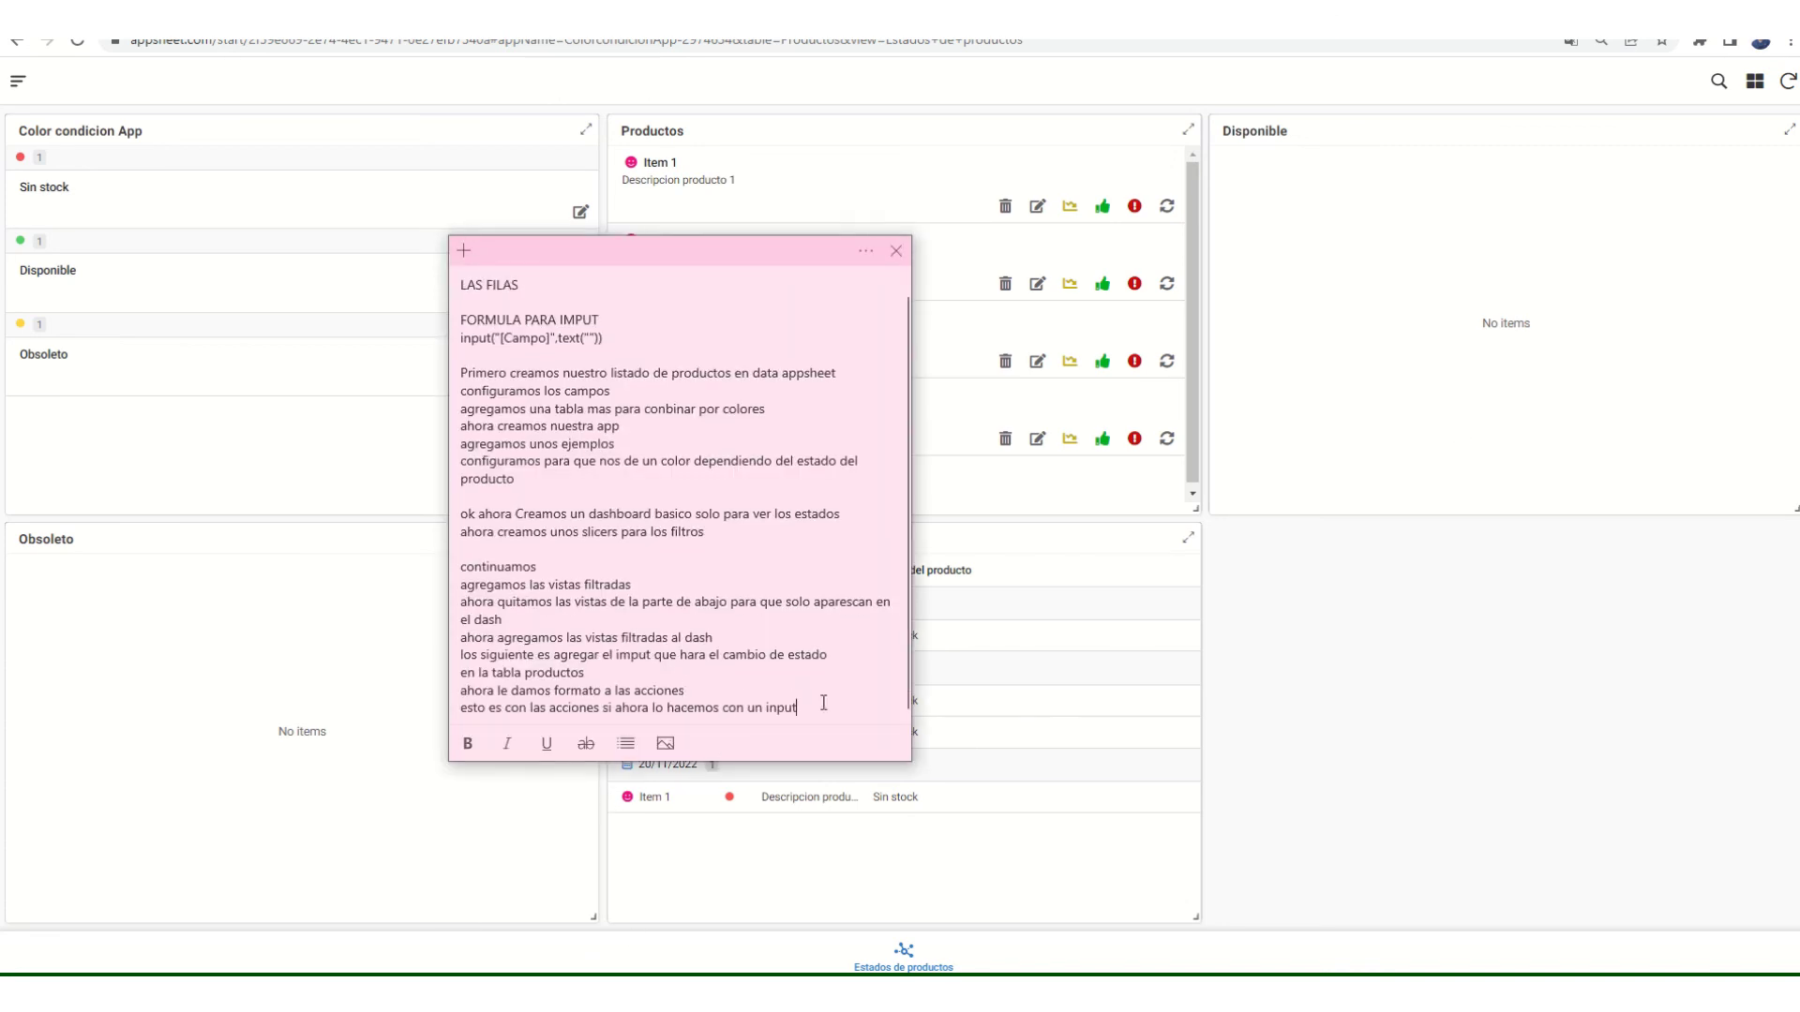
key("Return")
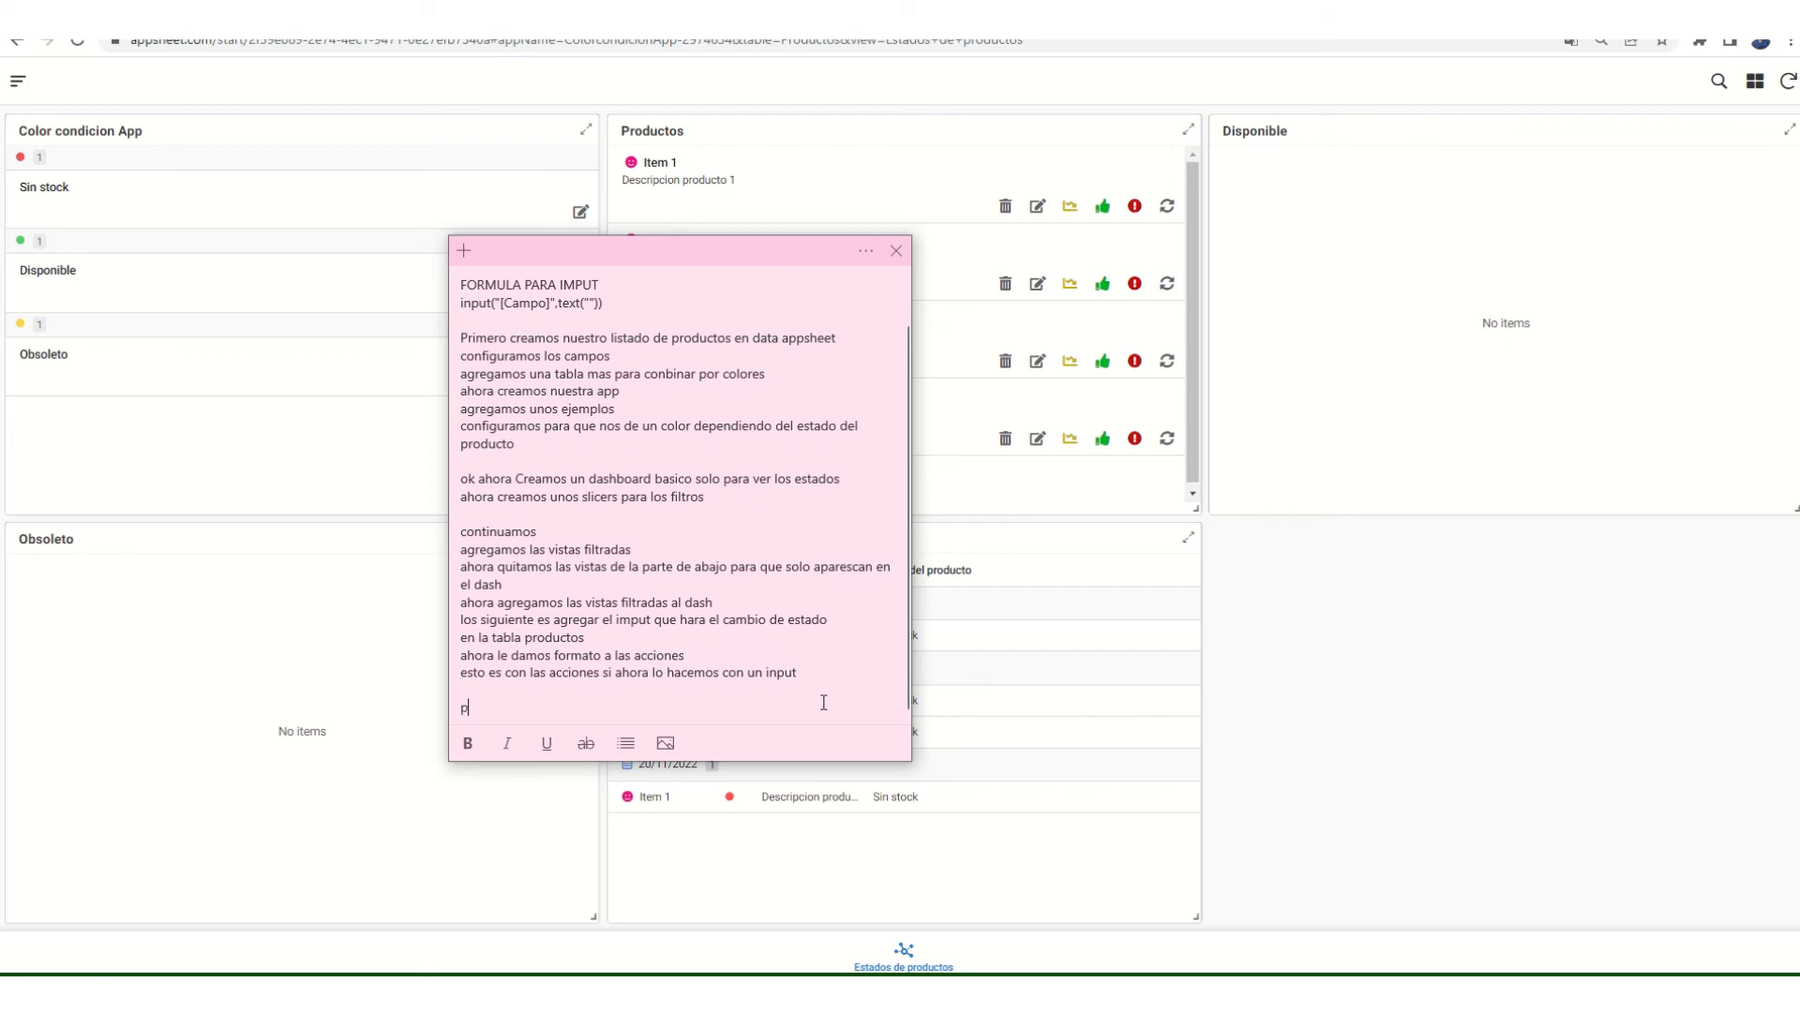
type("probemos")
left_click(1309, 741)
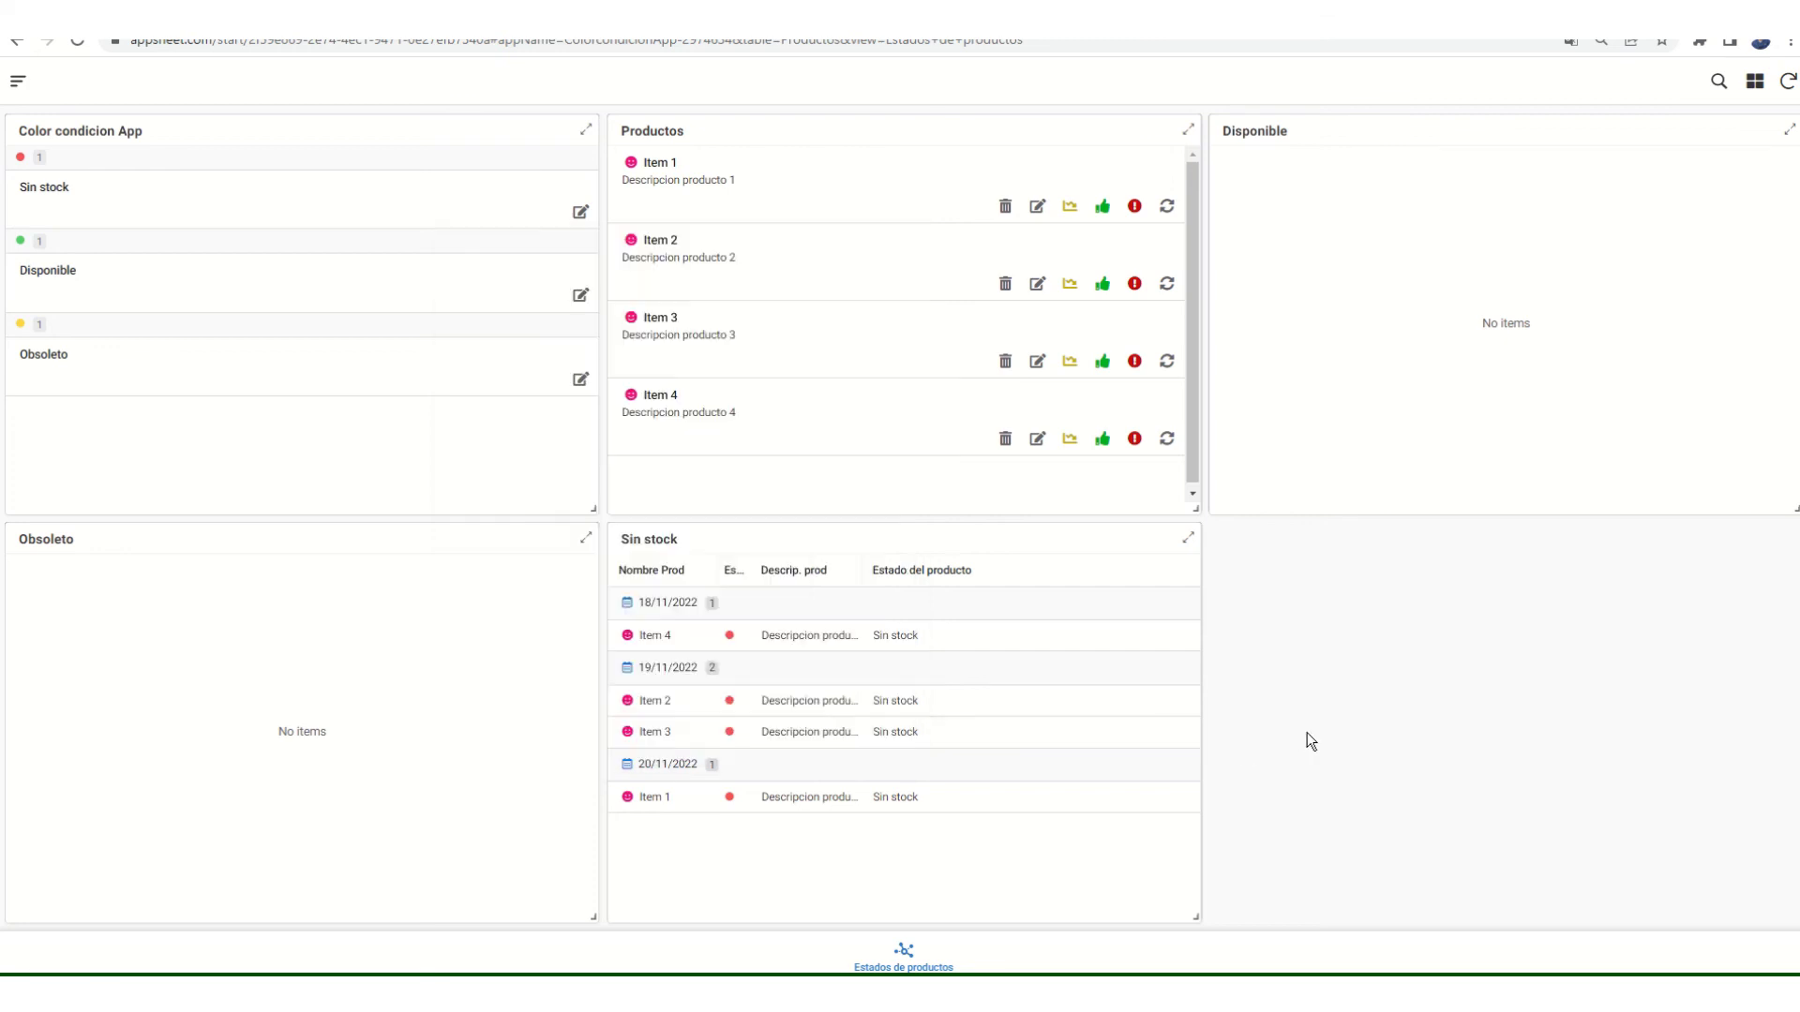
- Set Item 1's status to Disponible with its Cambiar de estado action and save the form
left_click(1166, 206)
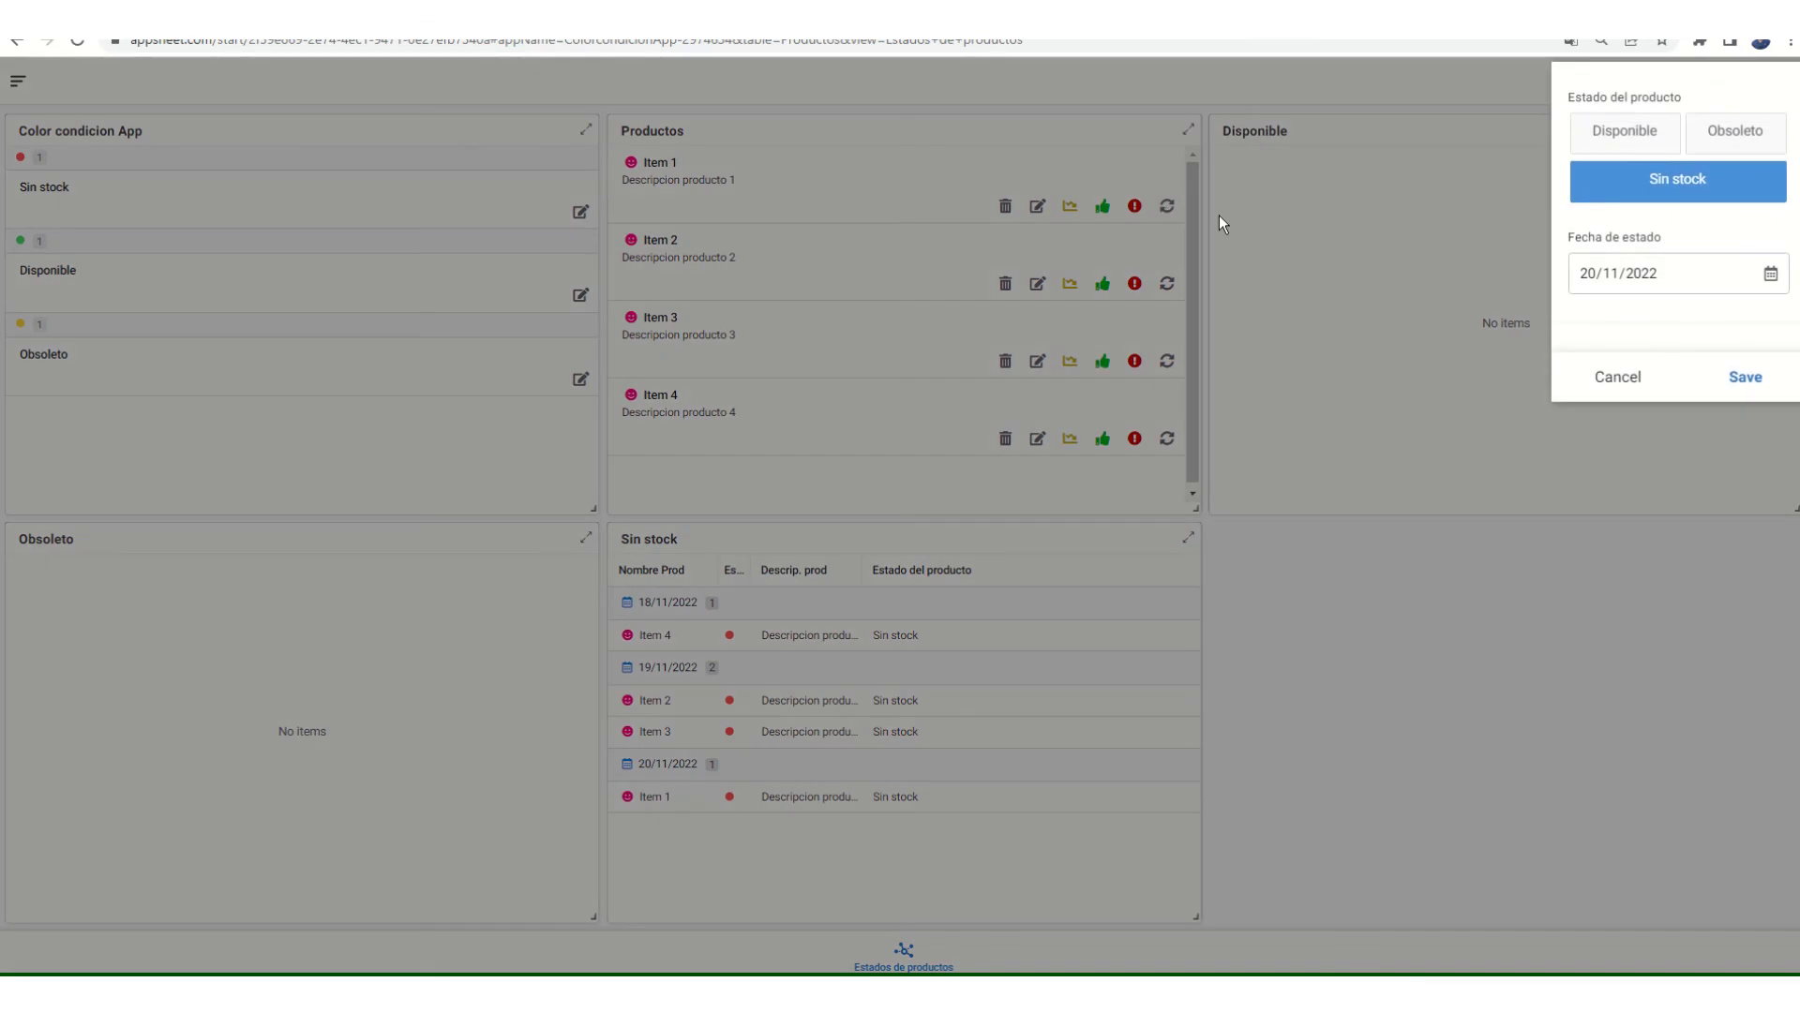
left_click(1637, 142)
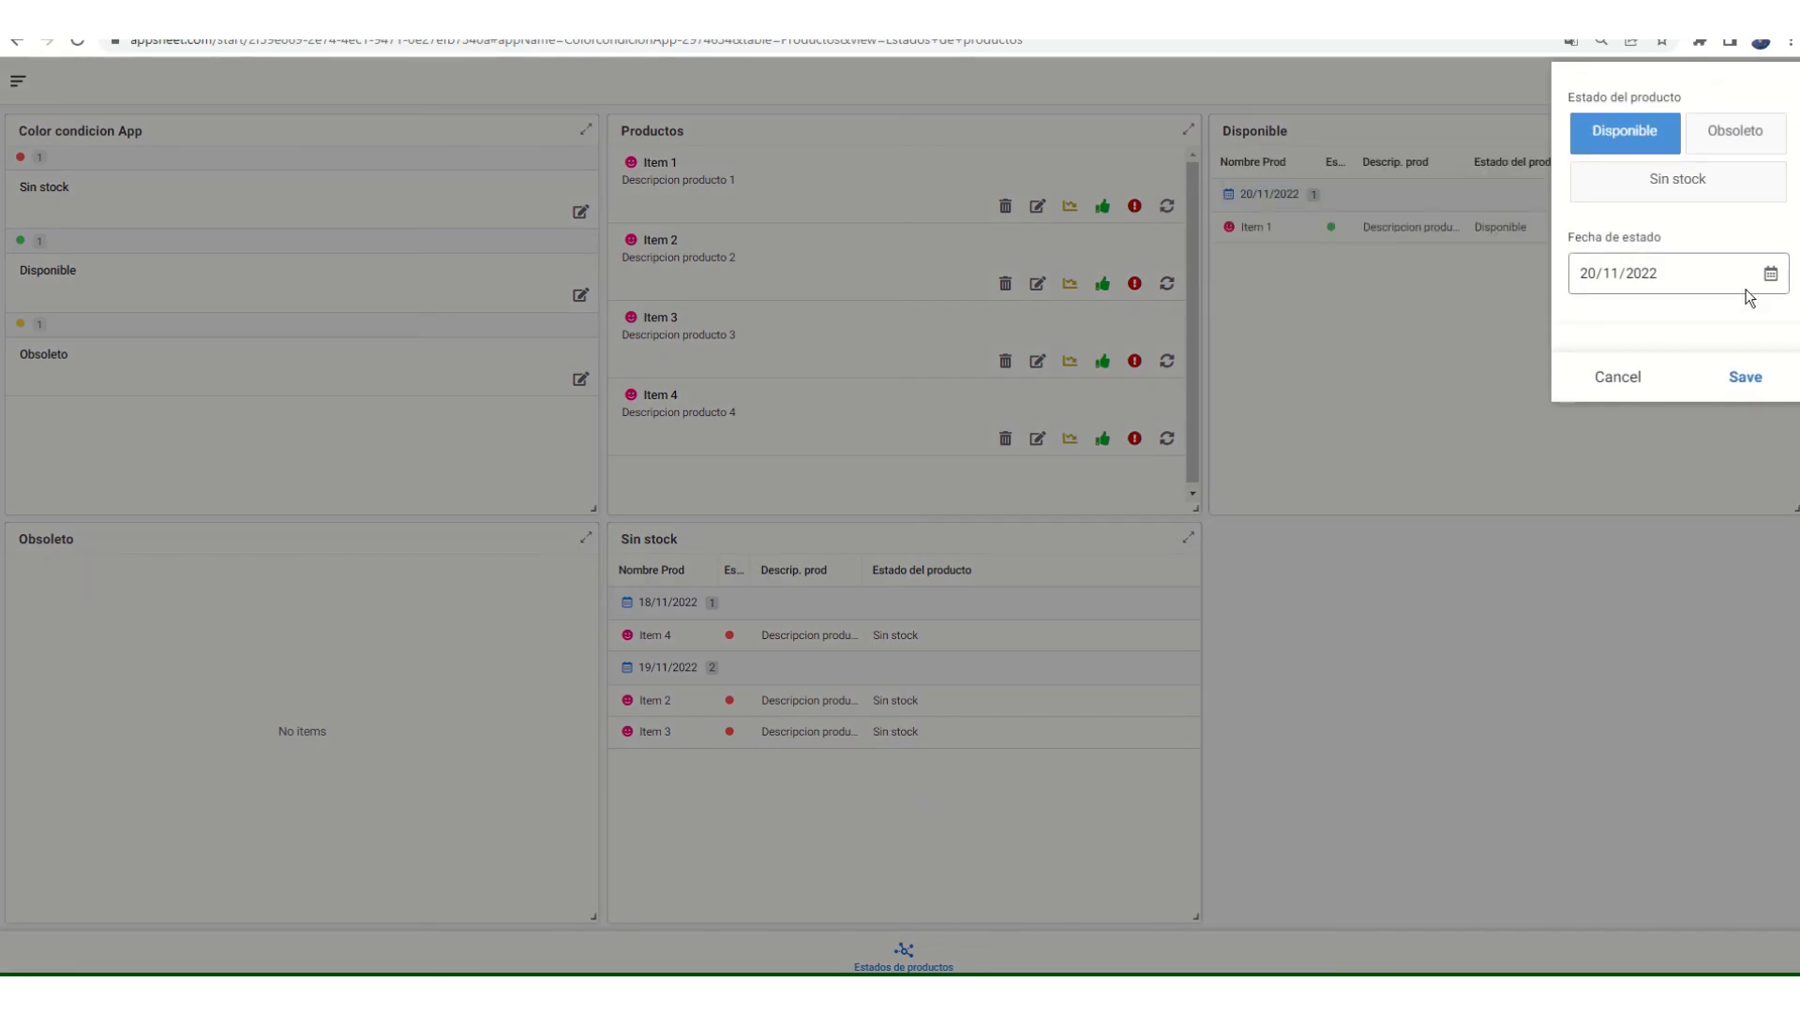
left_click(1742, 379)
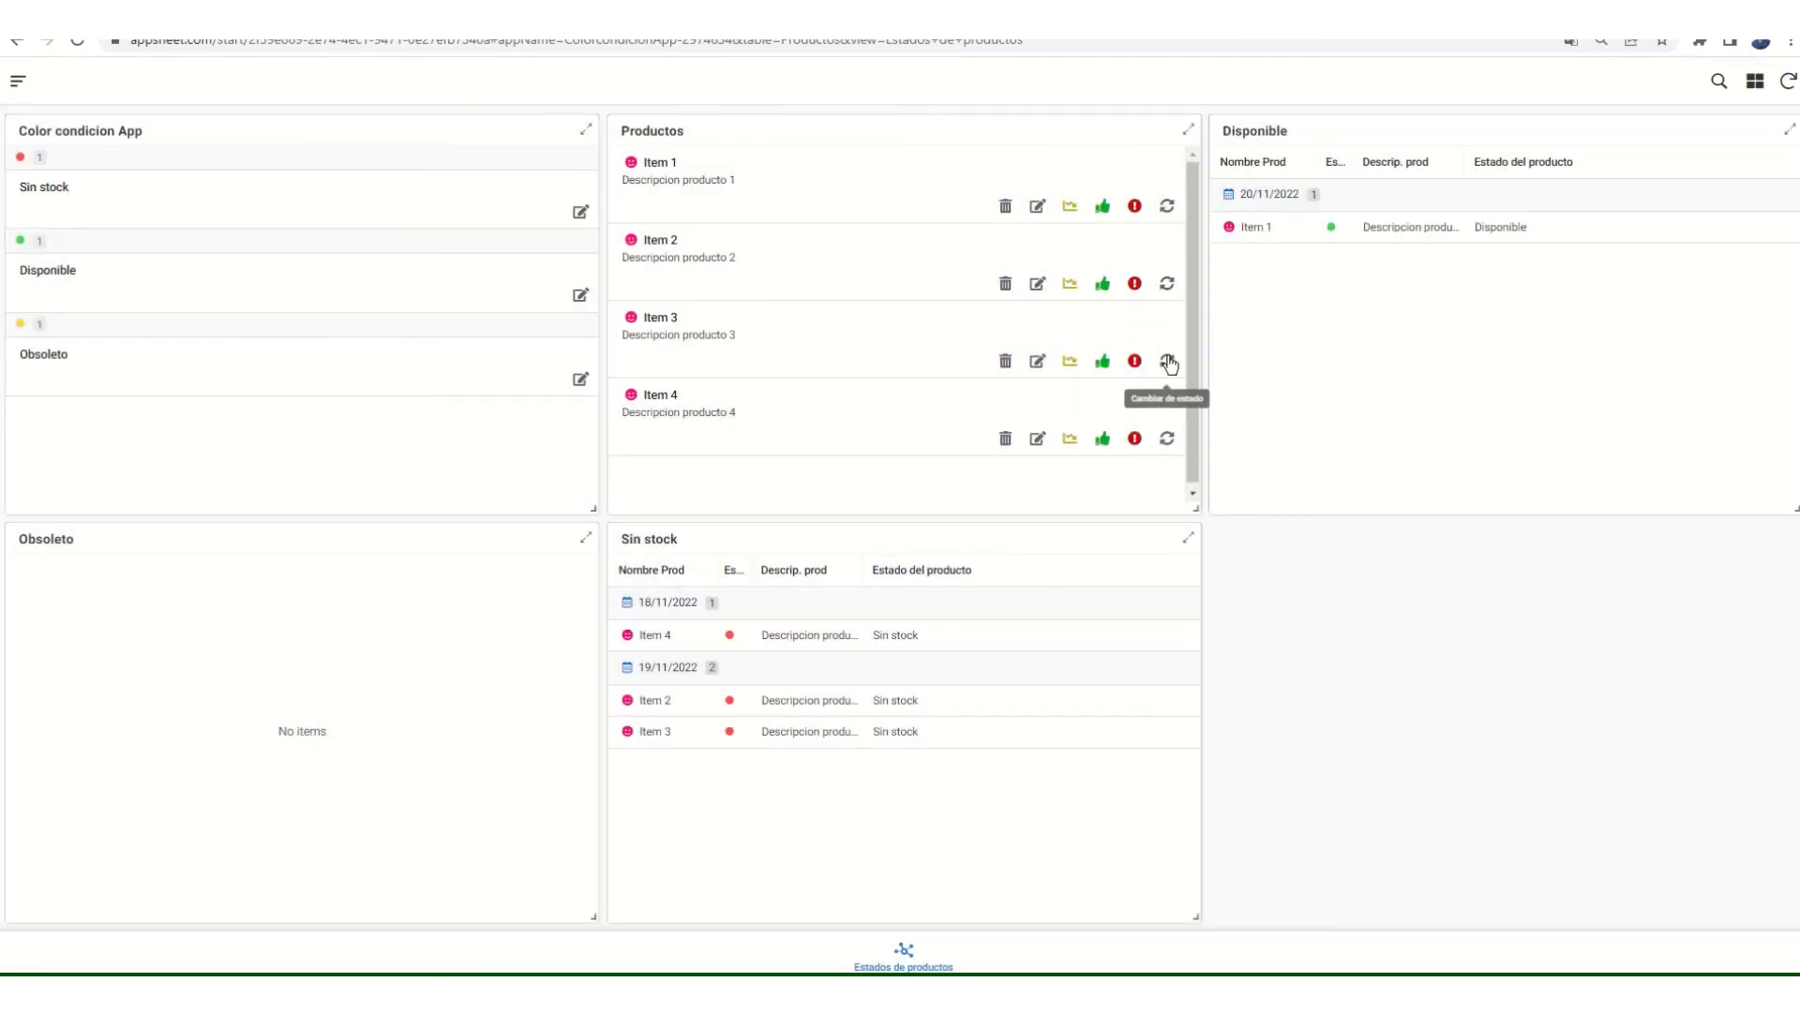
- Check the Fecha de estado field in Item 3's Cambiar de estado form and cancel the form
left_click(1166, 361)
scroll(1733, 141, "down", 2)
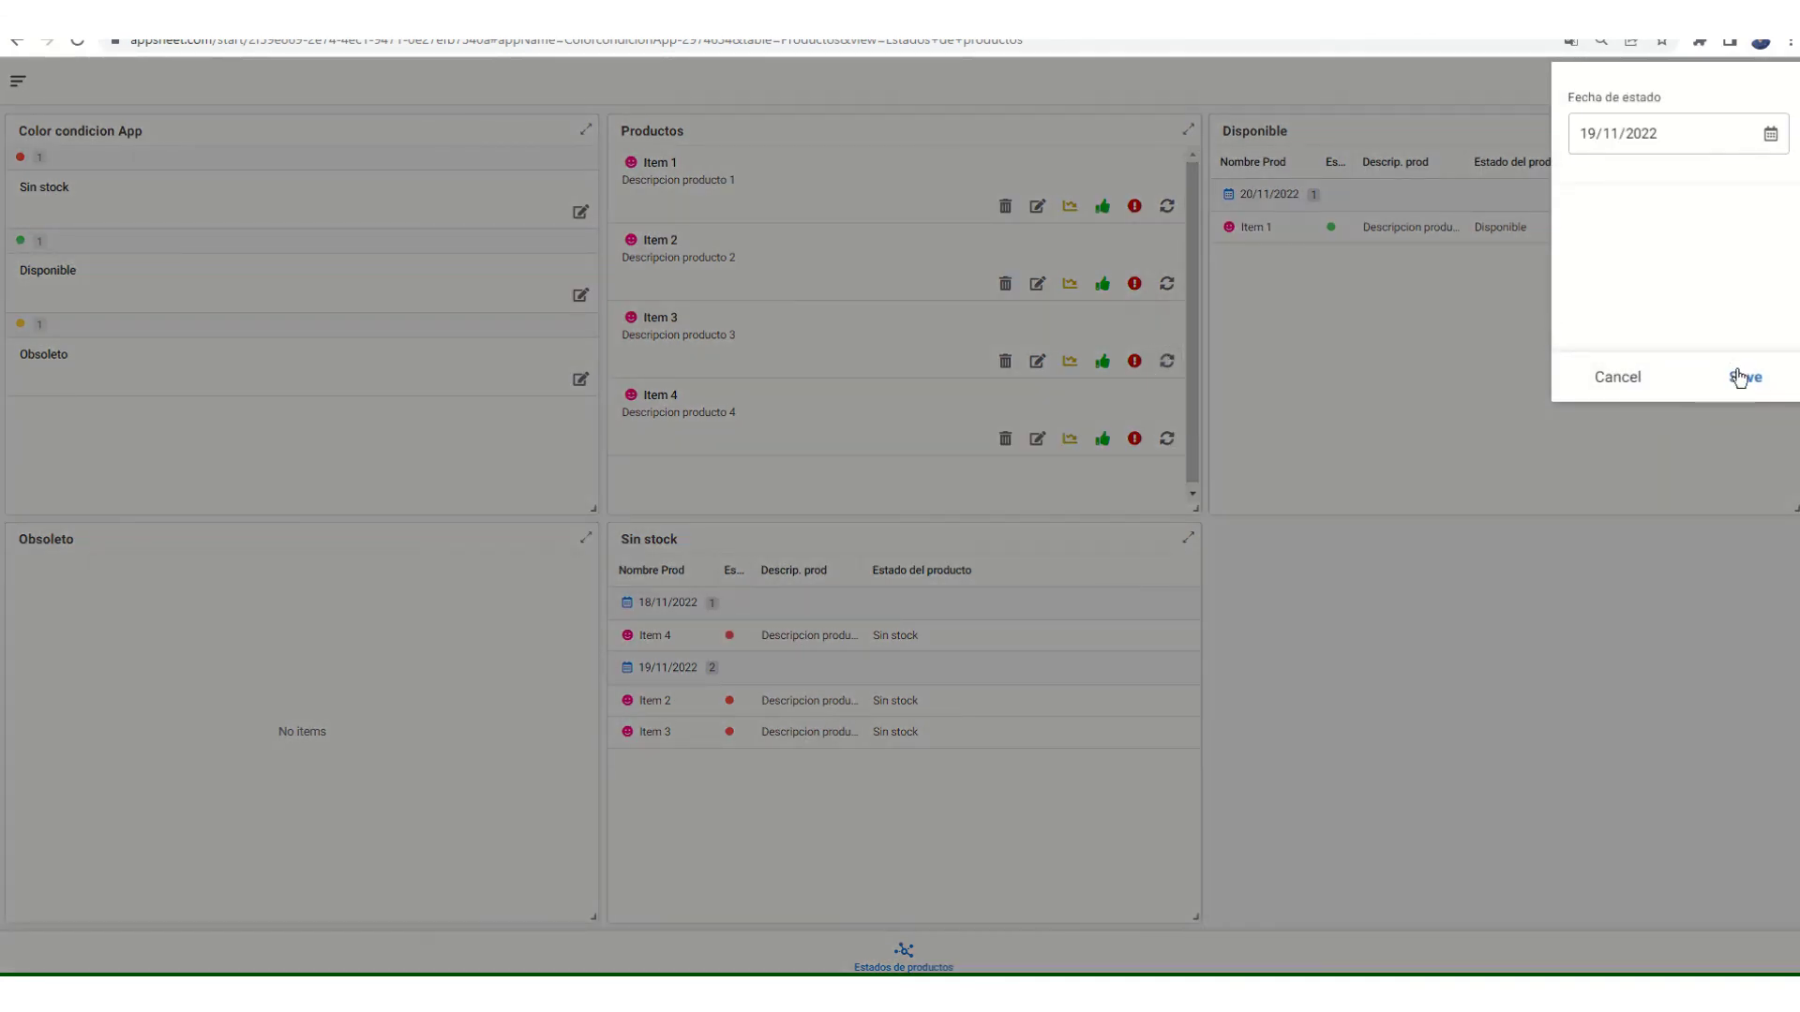
left_click(1608, 379)
left_click(1033, 522)
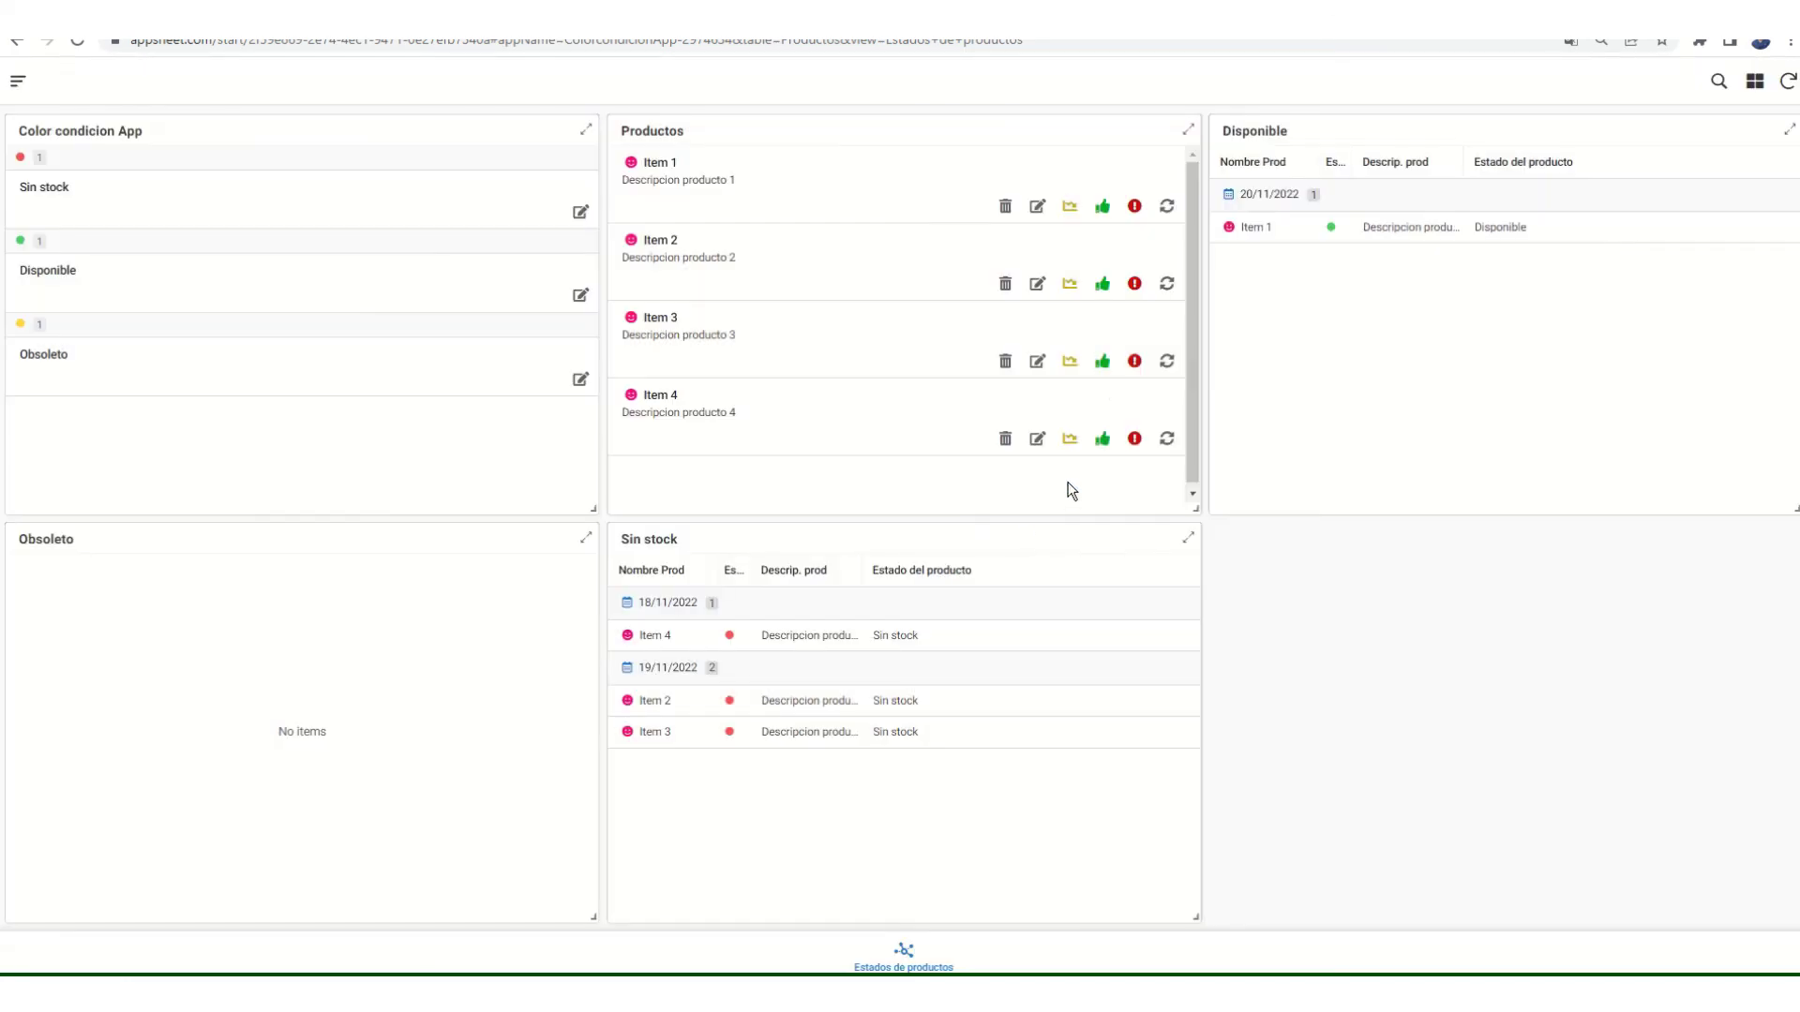
- Use Cambiar de estado to save Item 2 as Obsoleto and Item 4 as Sin stock
left_click(1166, 283)
left_click(1721, 142)
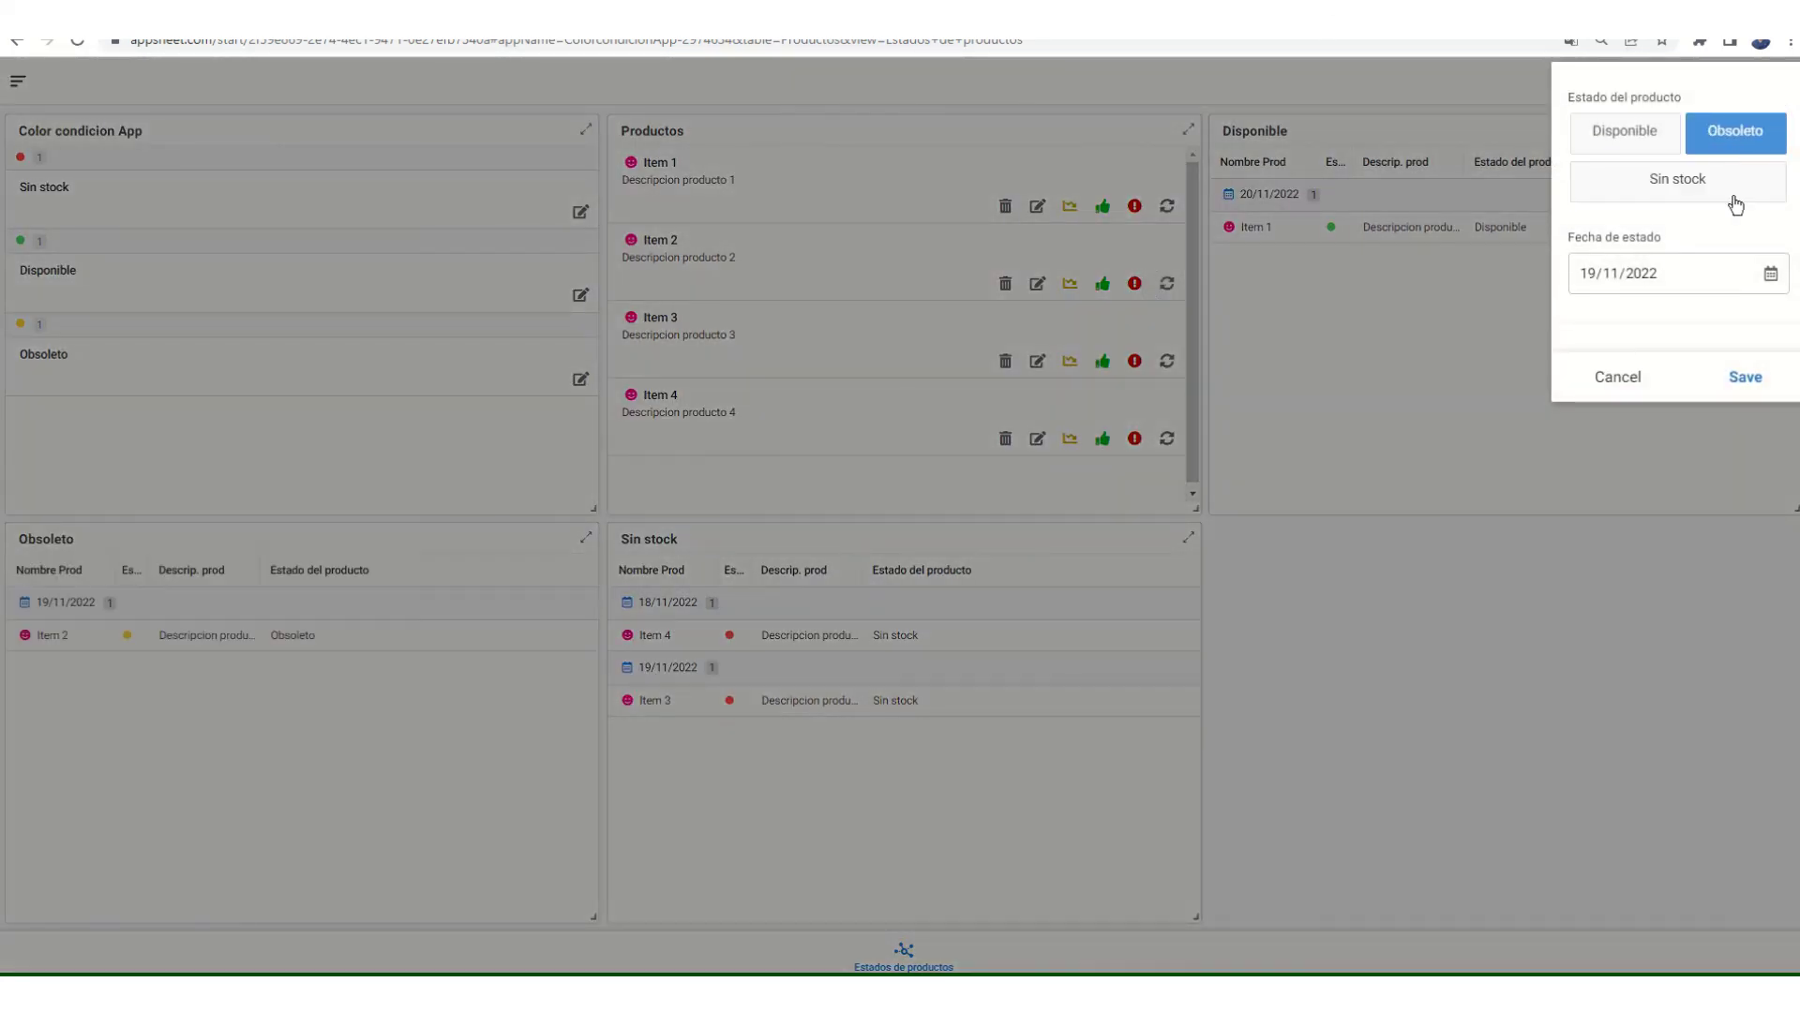
left_click(1747, 381)
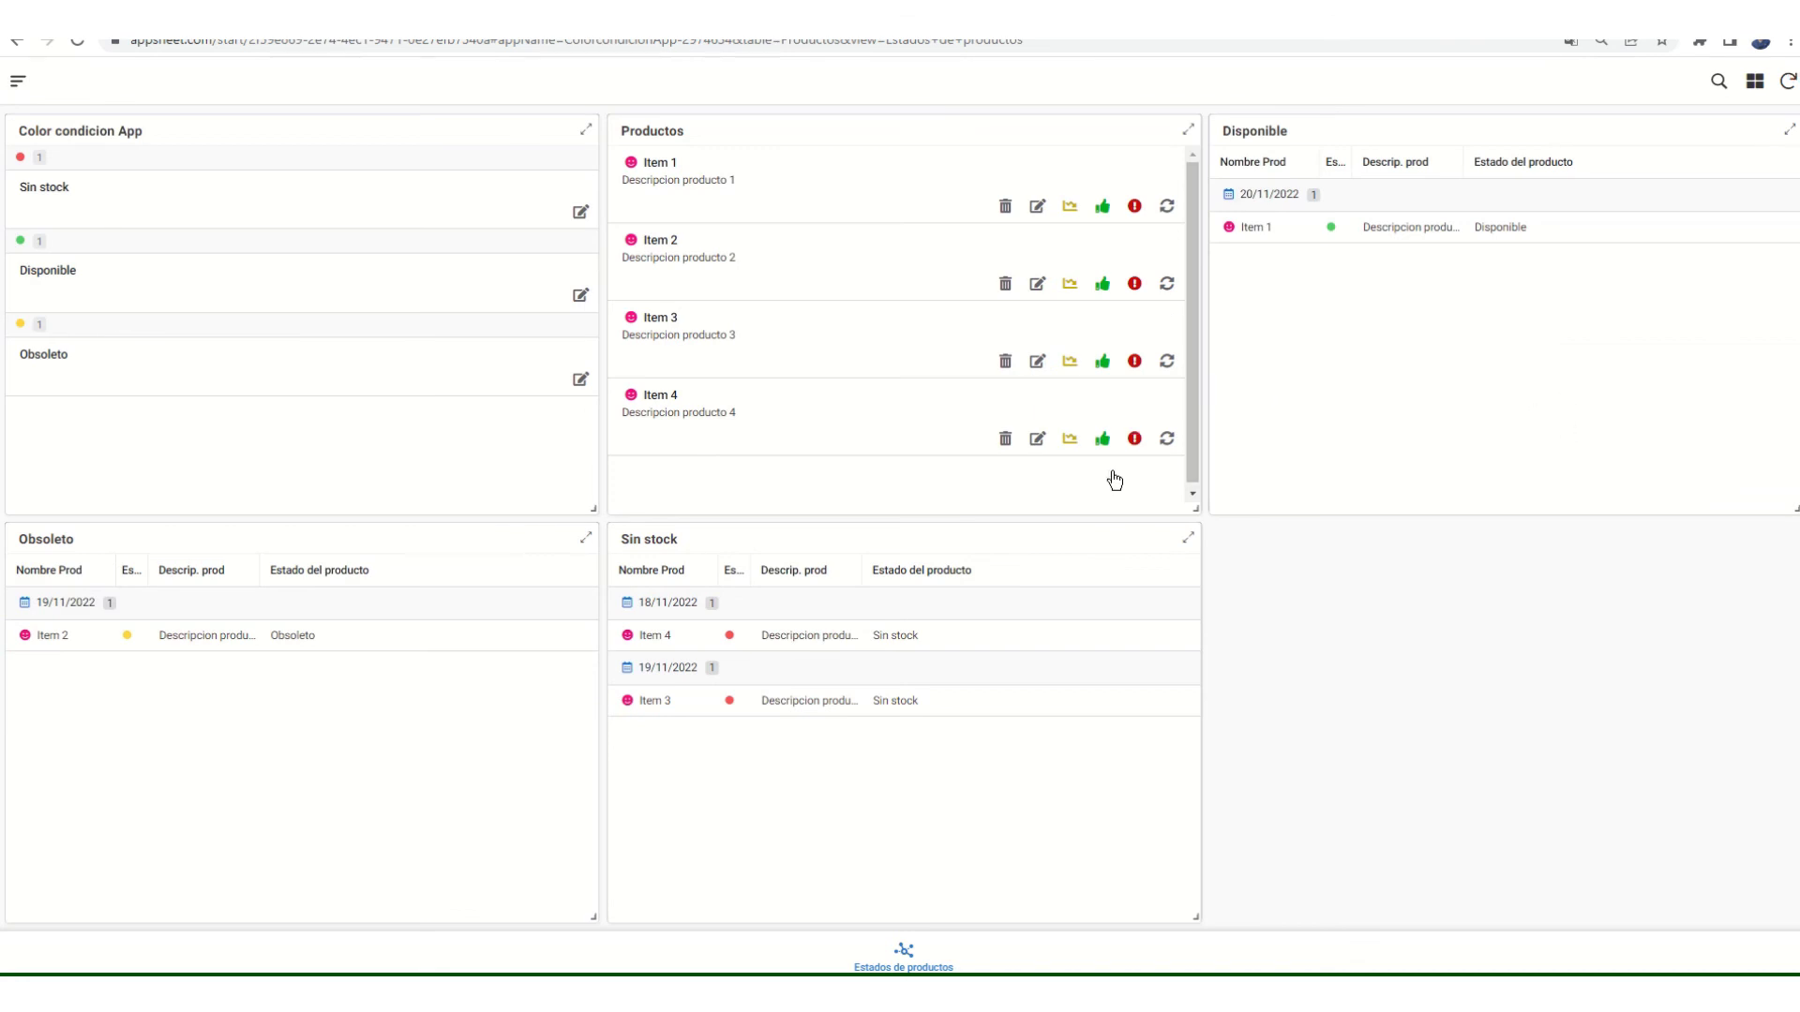
left_click(1167, 440)
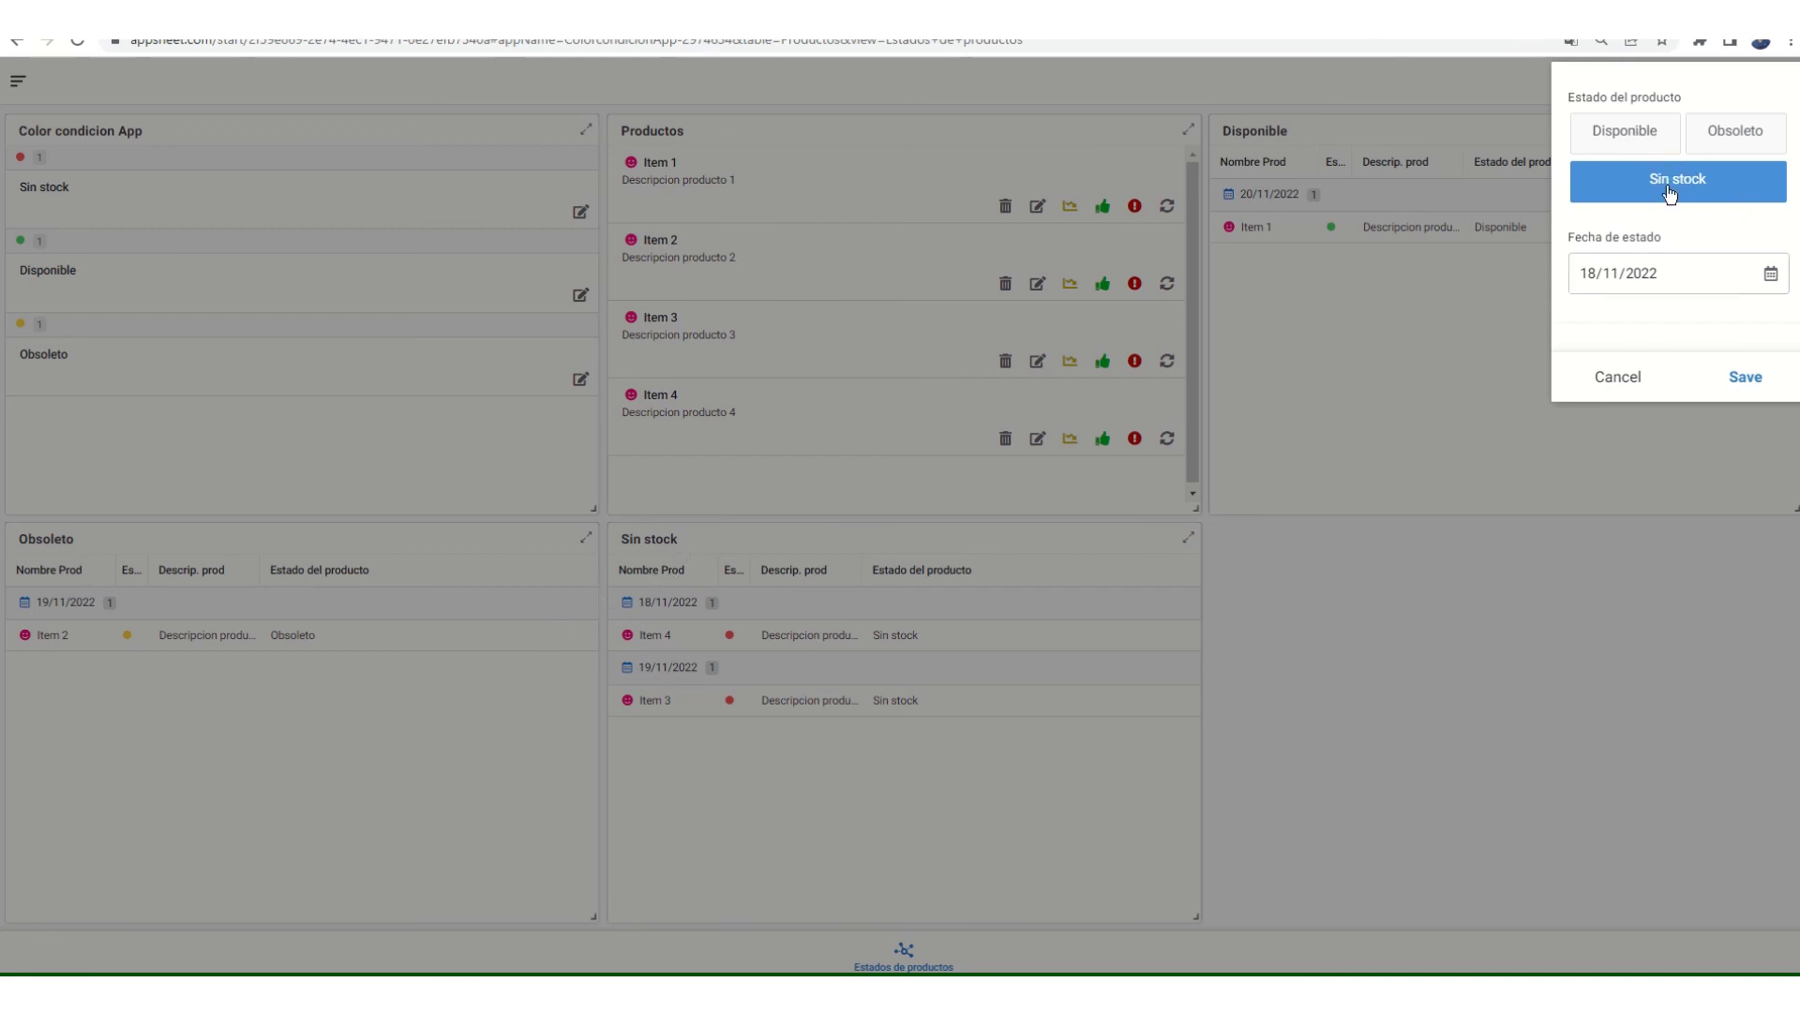
left_click(1745, 379)
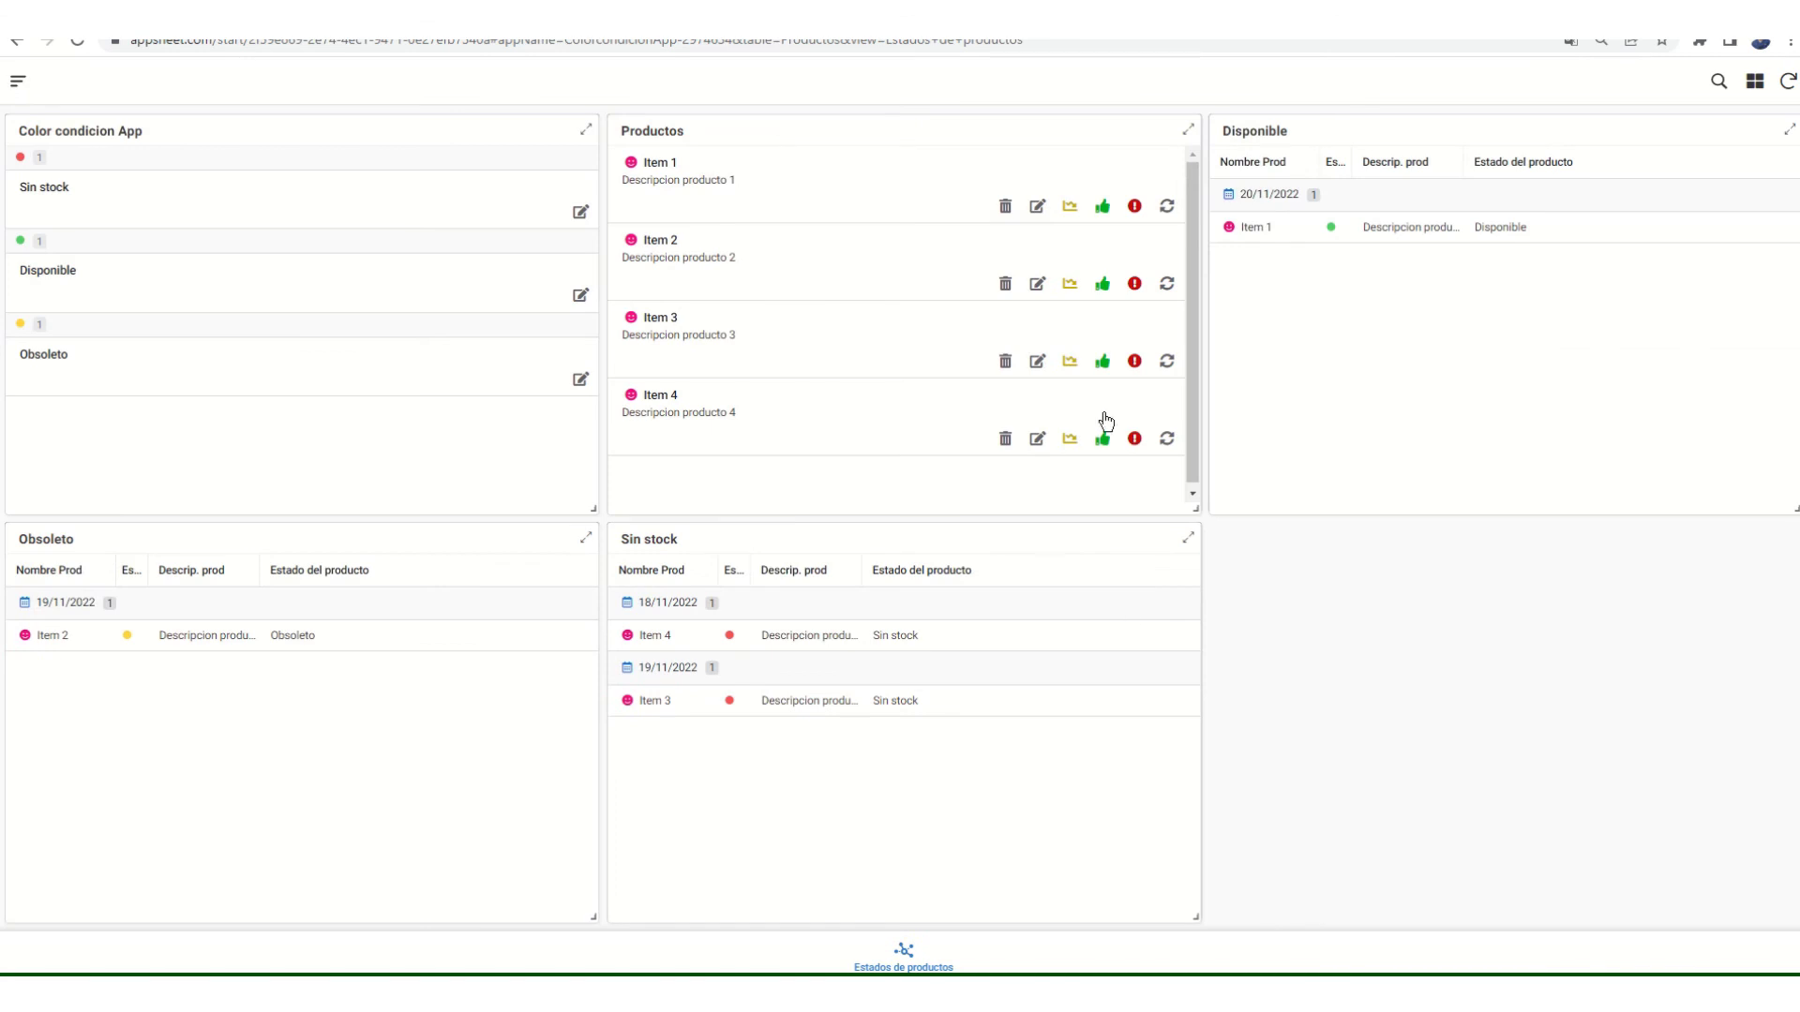
- Try the Obsoleto, Disponible and Sin stock options repeatedly in Item 3's Cambiar de estado form, ending on Sin stock
left_click(1167, 363)
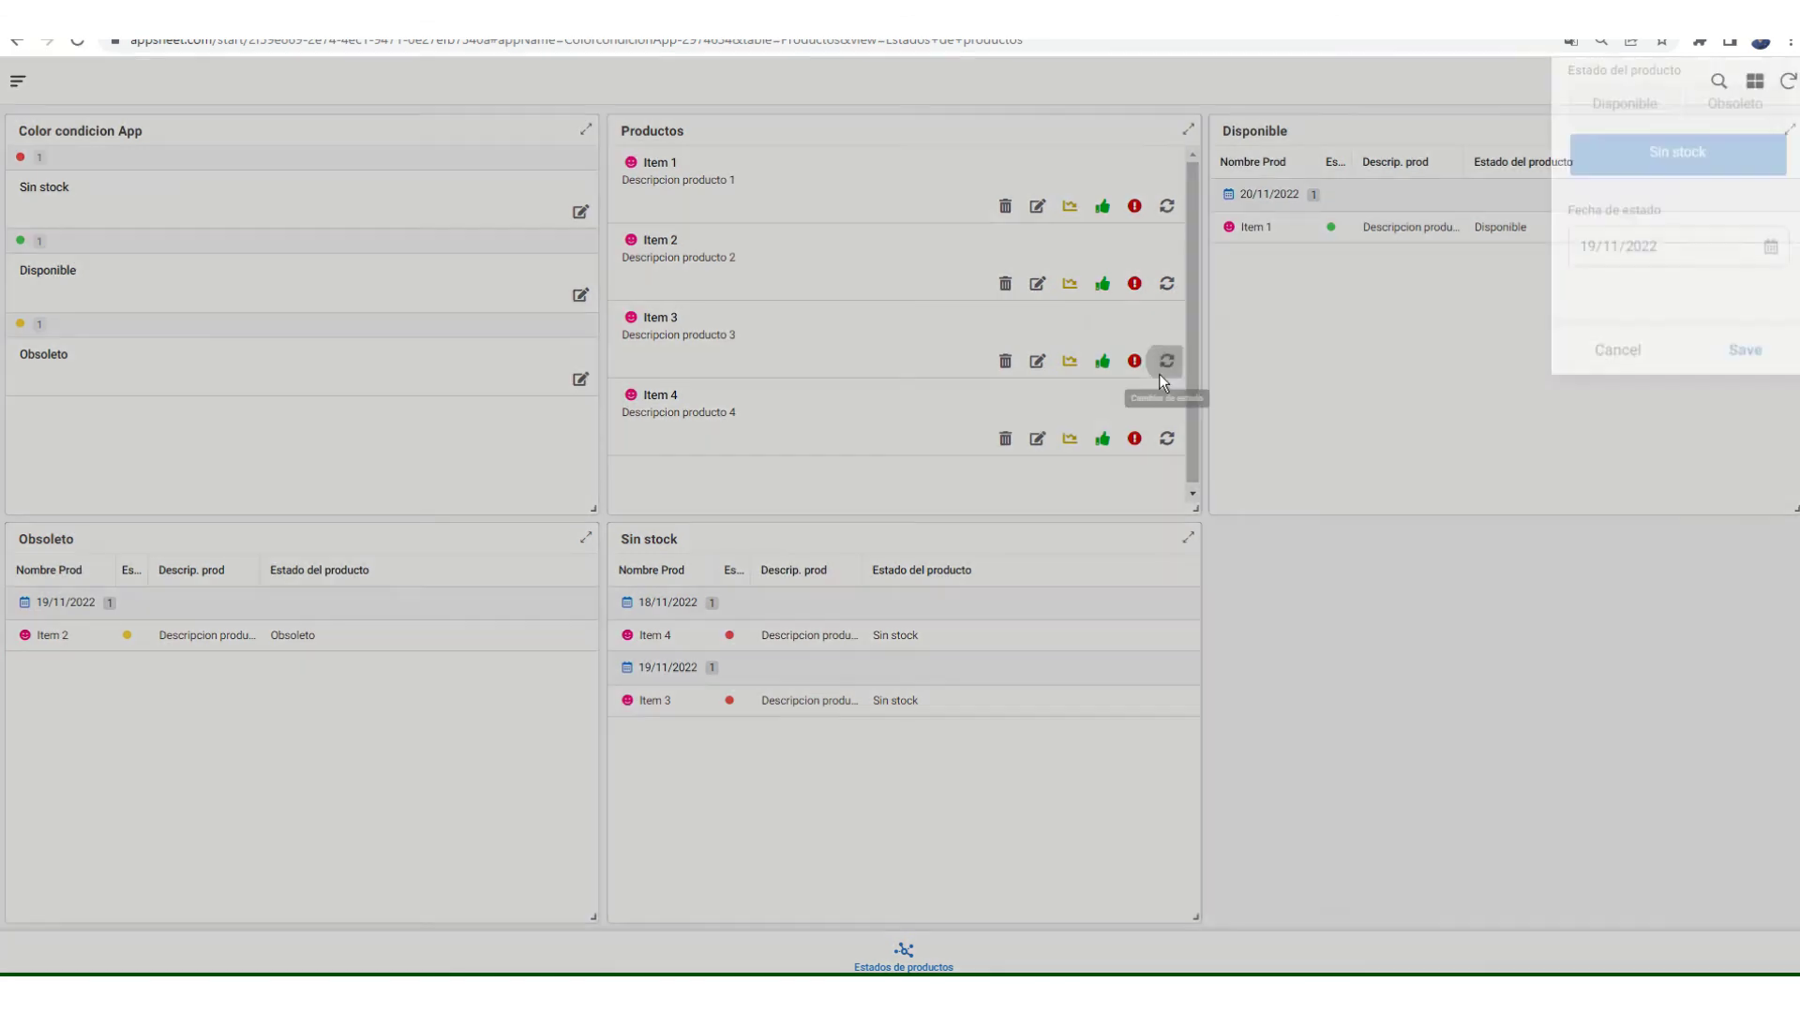
left_click(1721, 141)
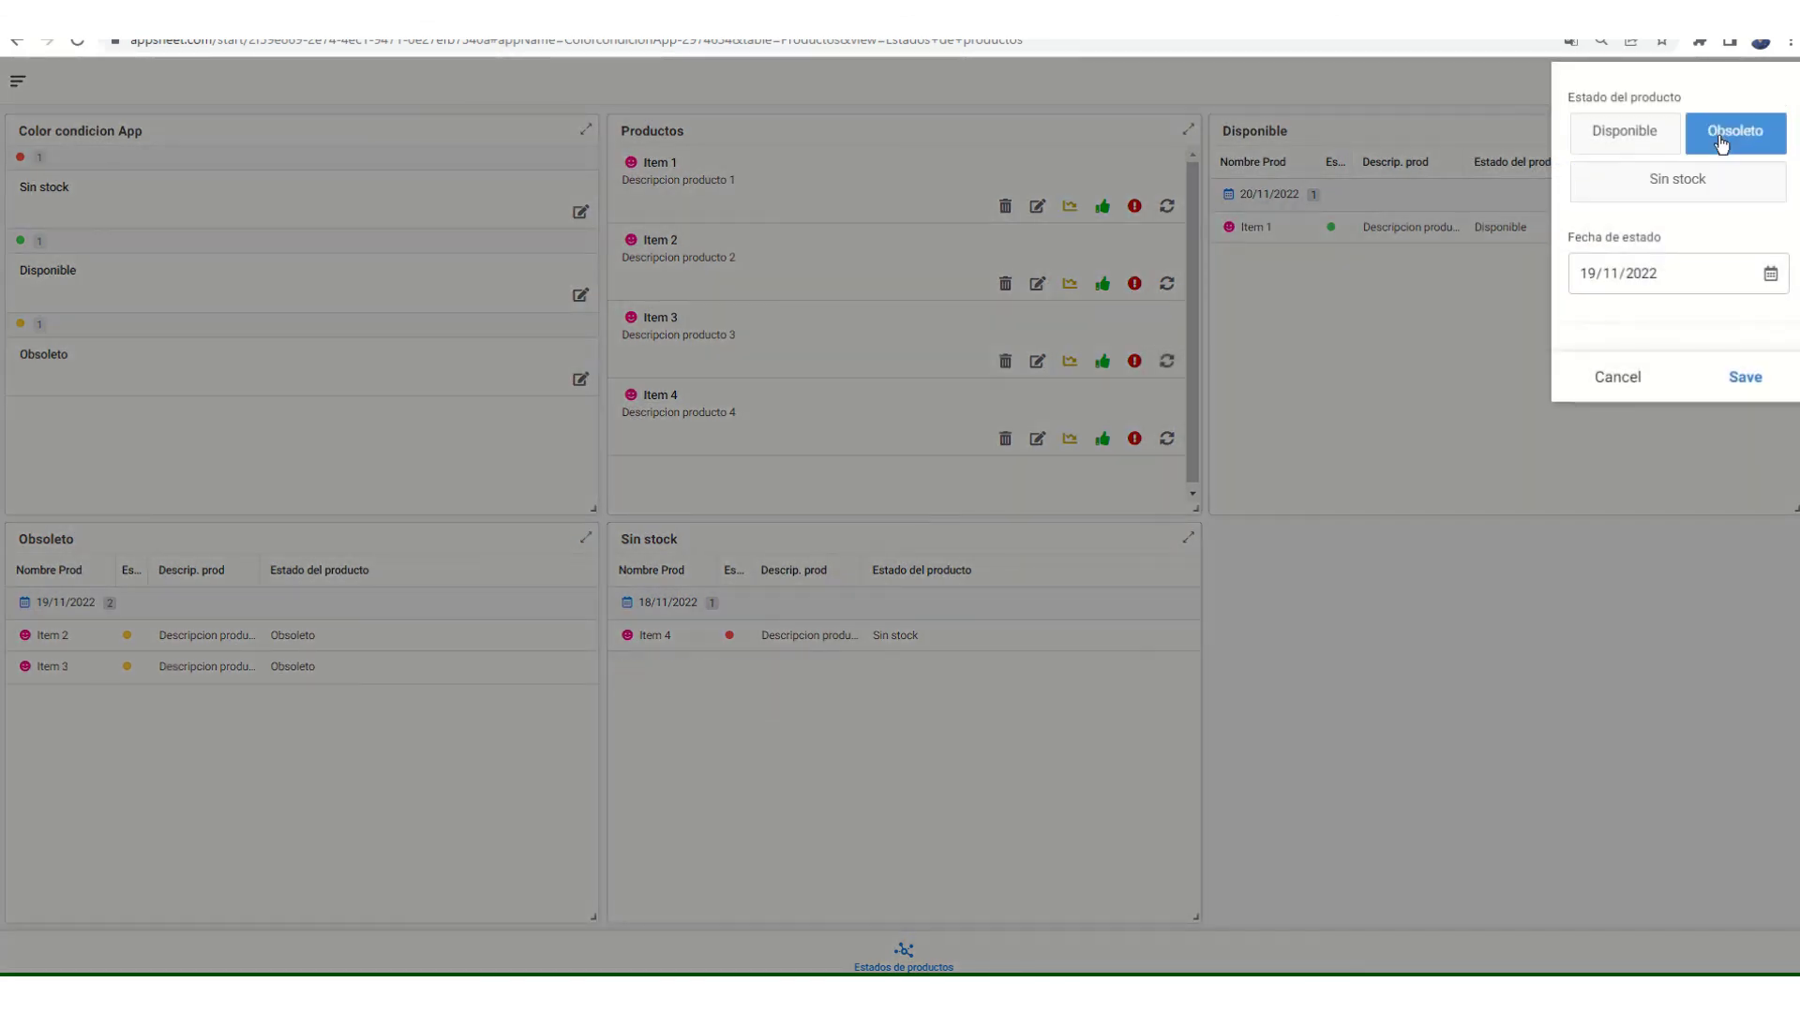
left_click(1625, 131)
left_click(1662, 183)
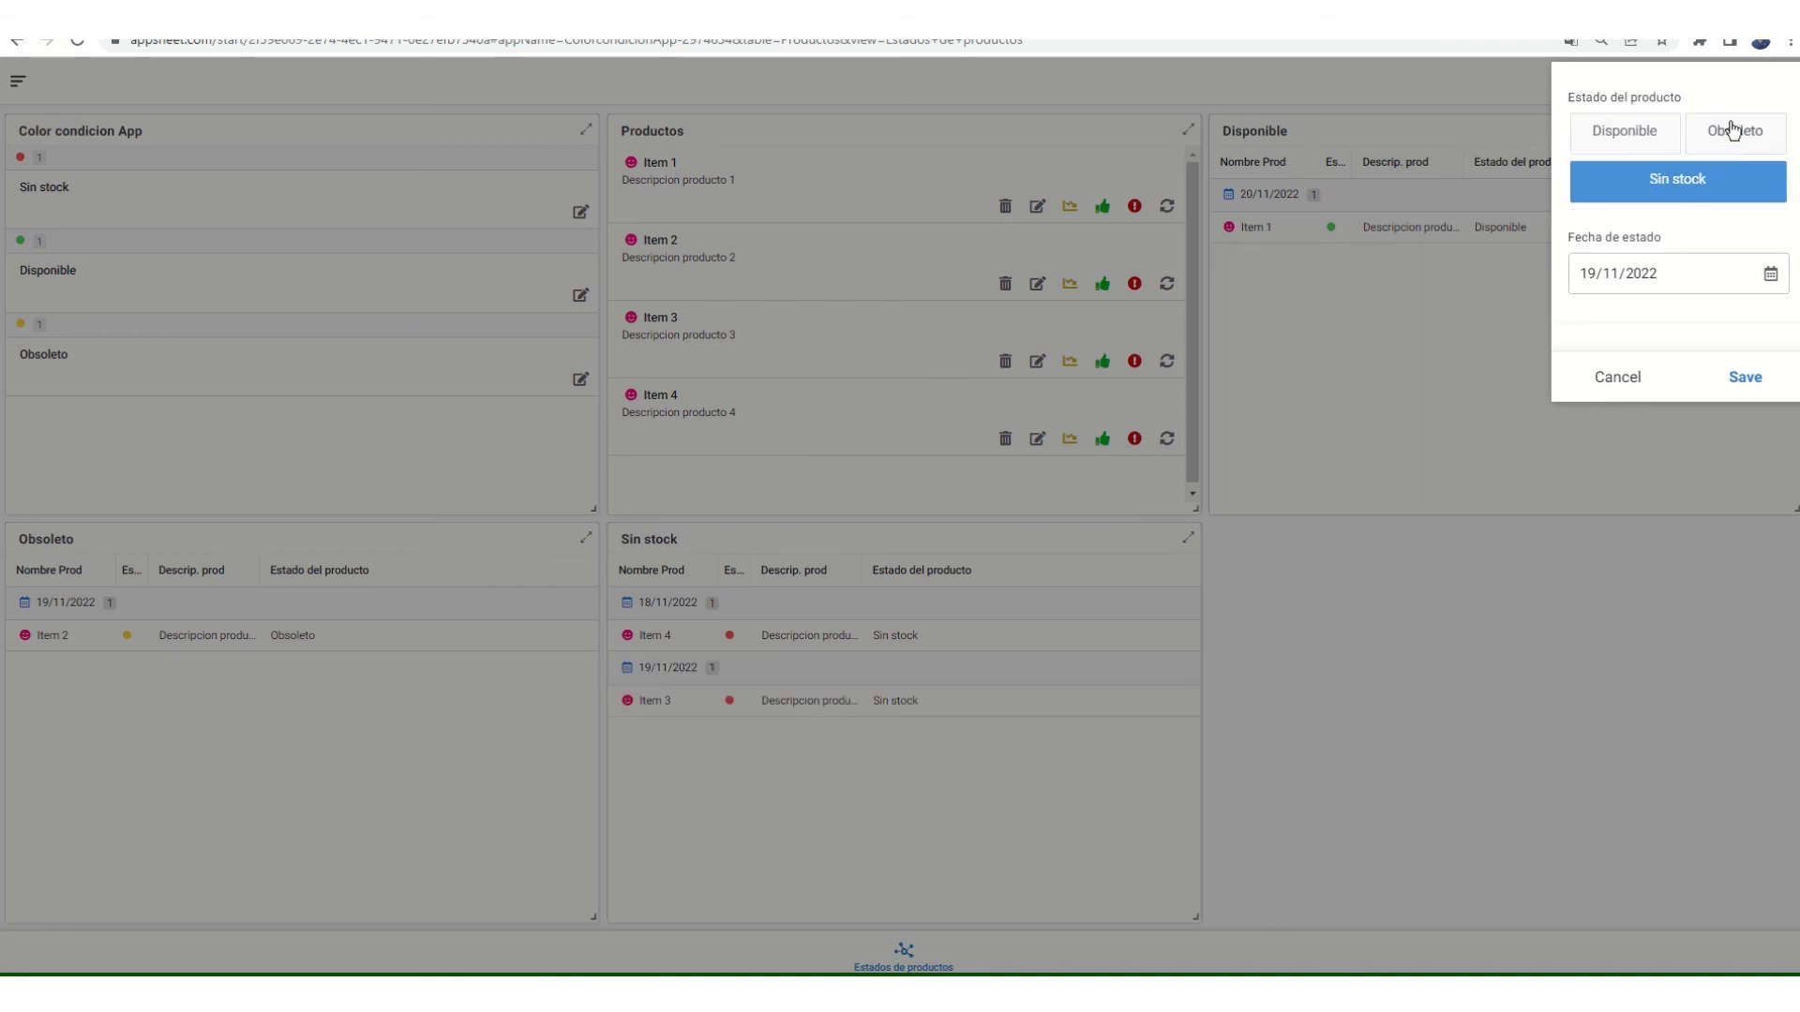
left_click(1732, 137)
left_click(1614, 138)
left_click(1618, 172)
left_click(1702, 153)
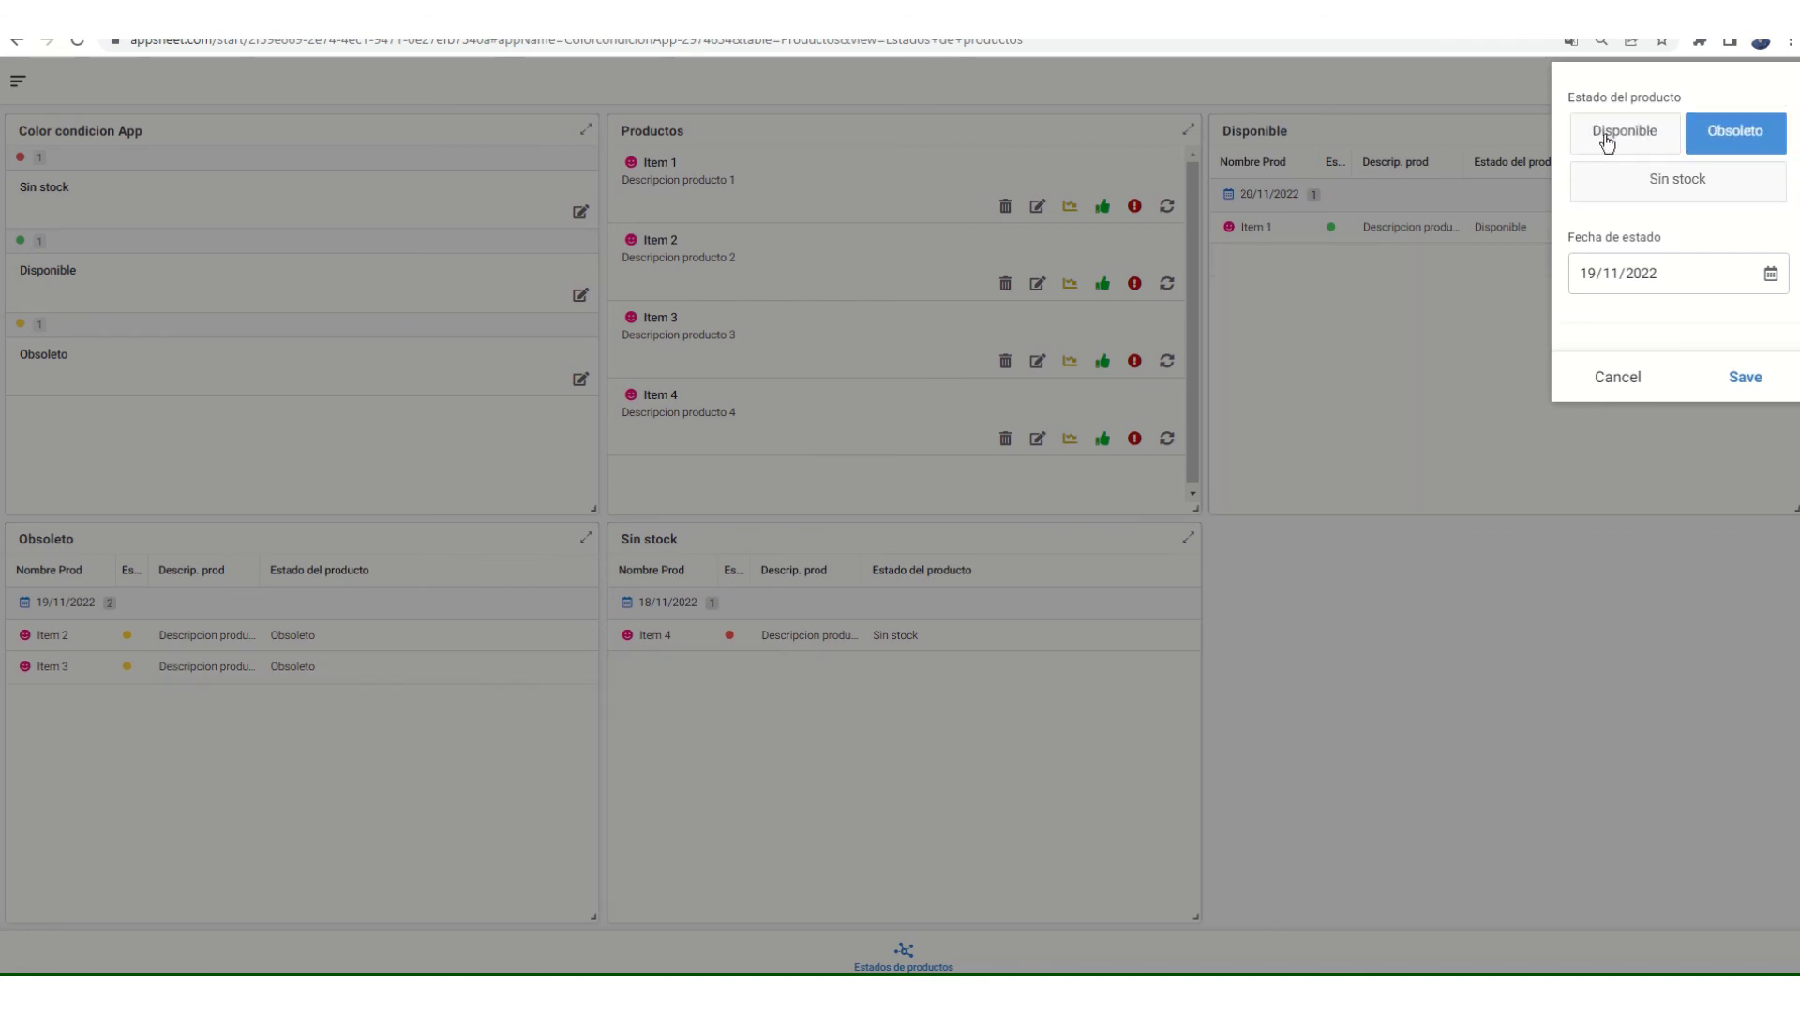
left_click(1610, 139)
left_click(1632, 180)
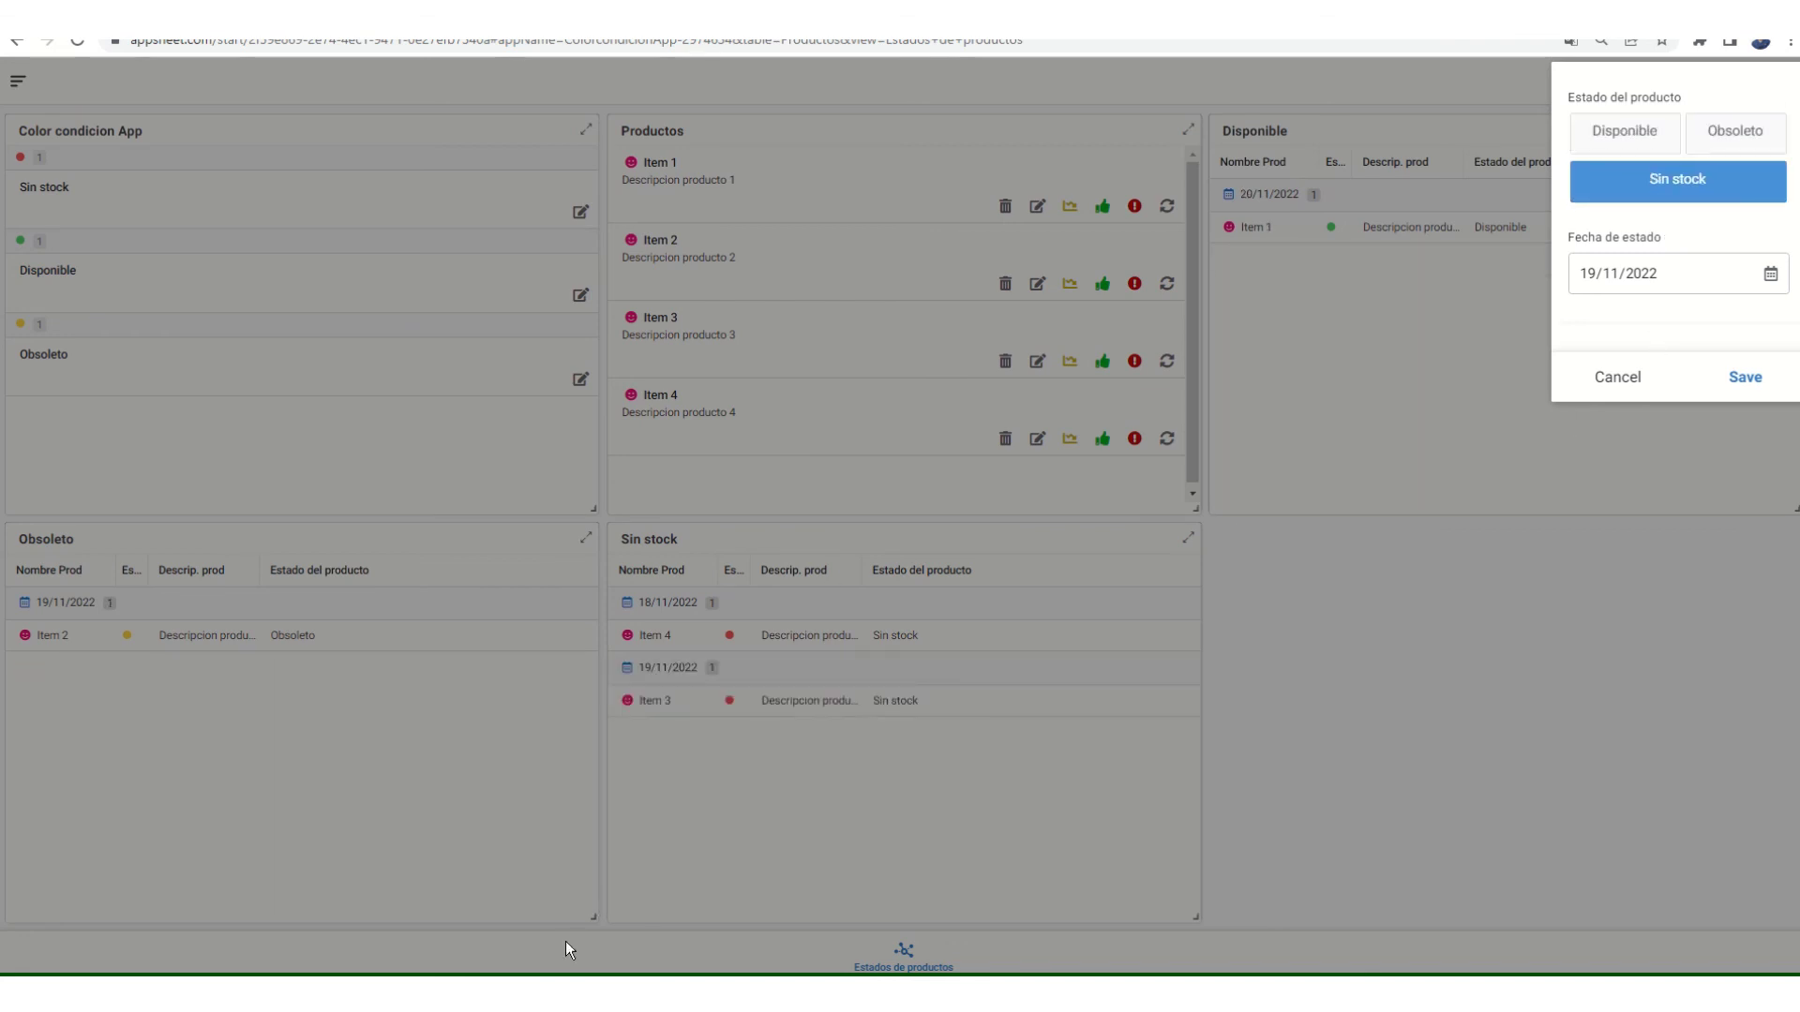
- Add the closing line "listo espero les haya gustado gracias.." below "probemos" in the sticky note
key("alt+Tab")
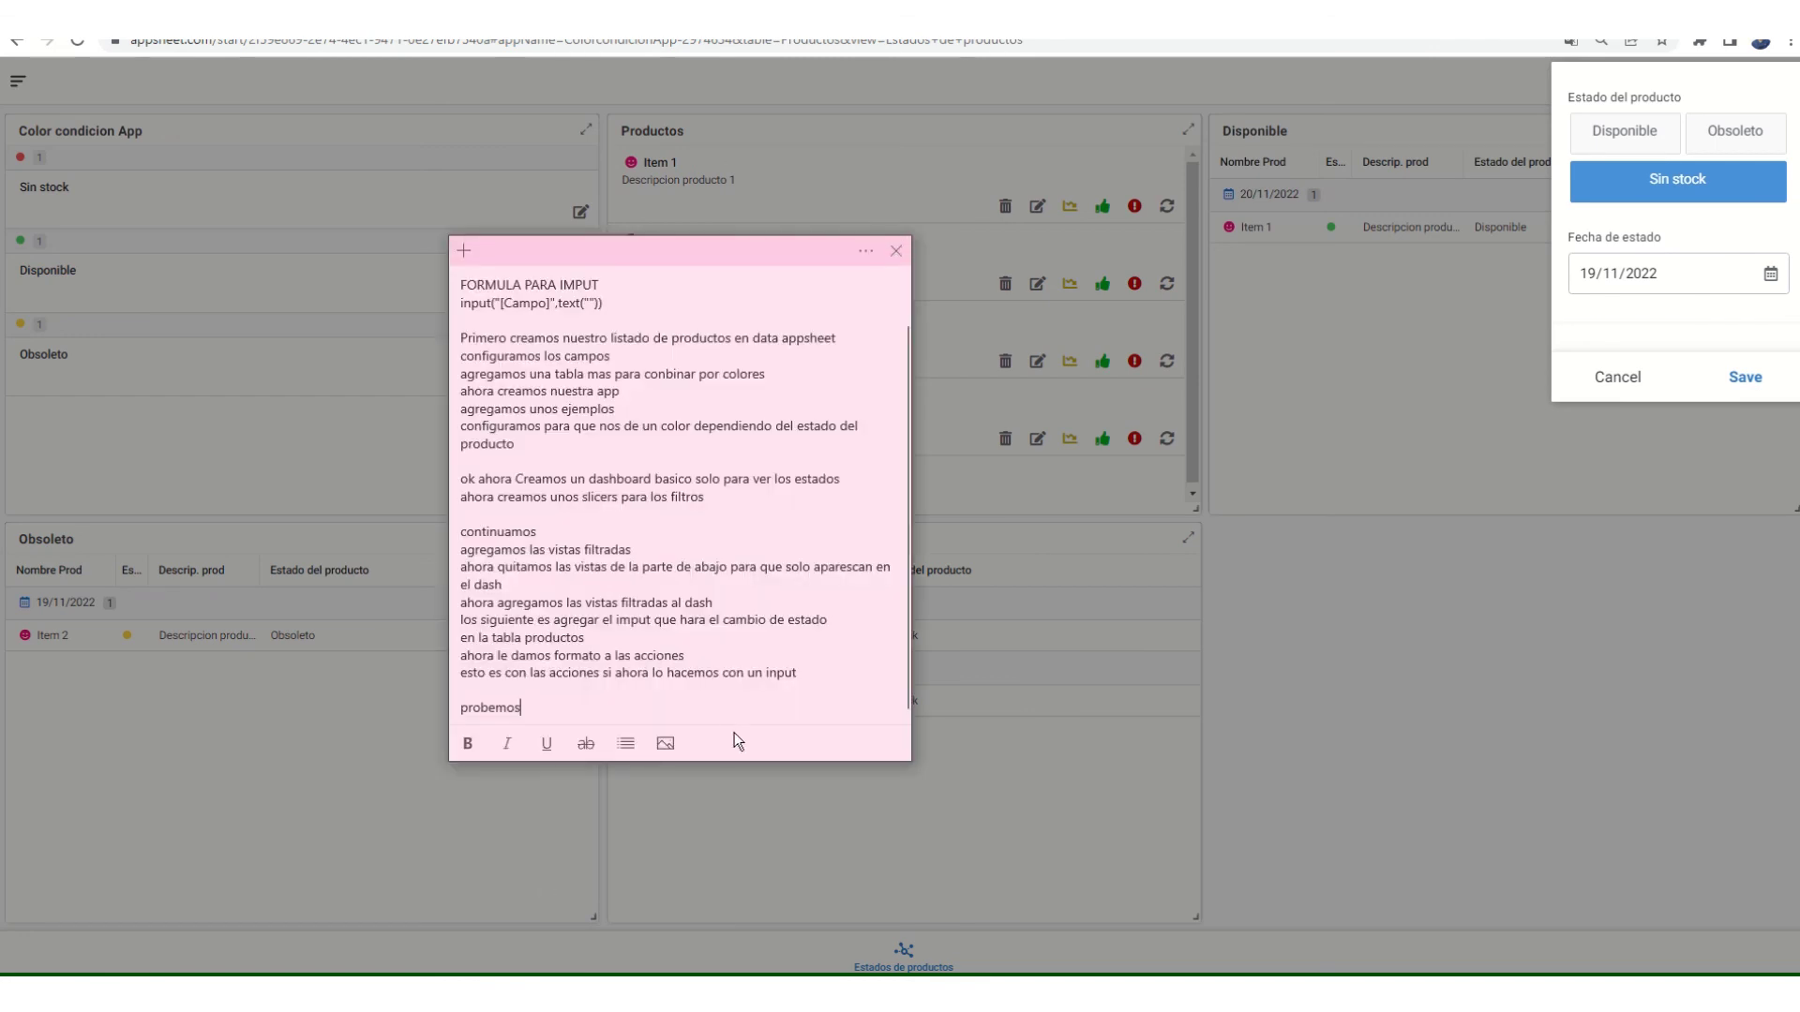
key("Return")
key("Return")
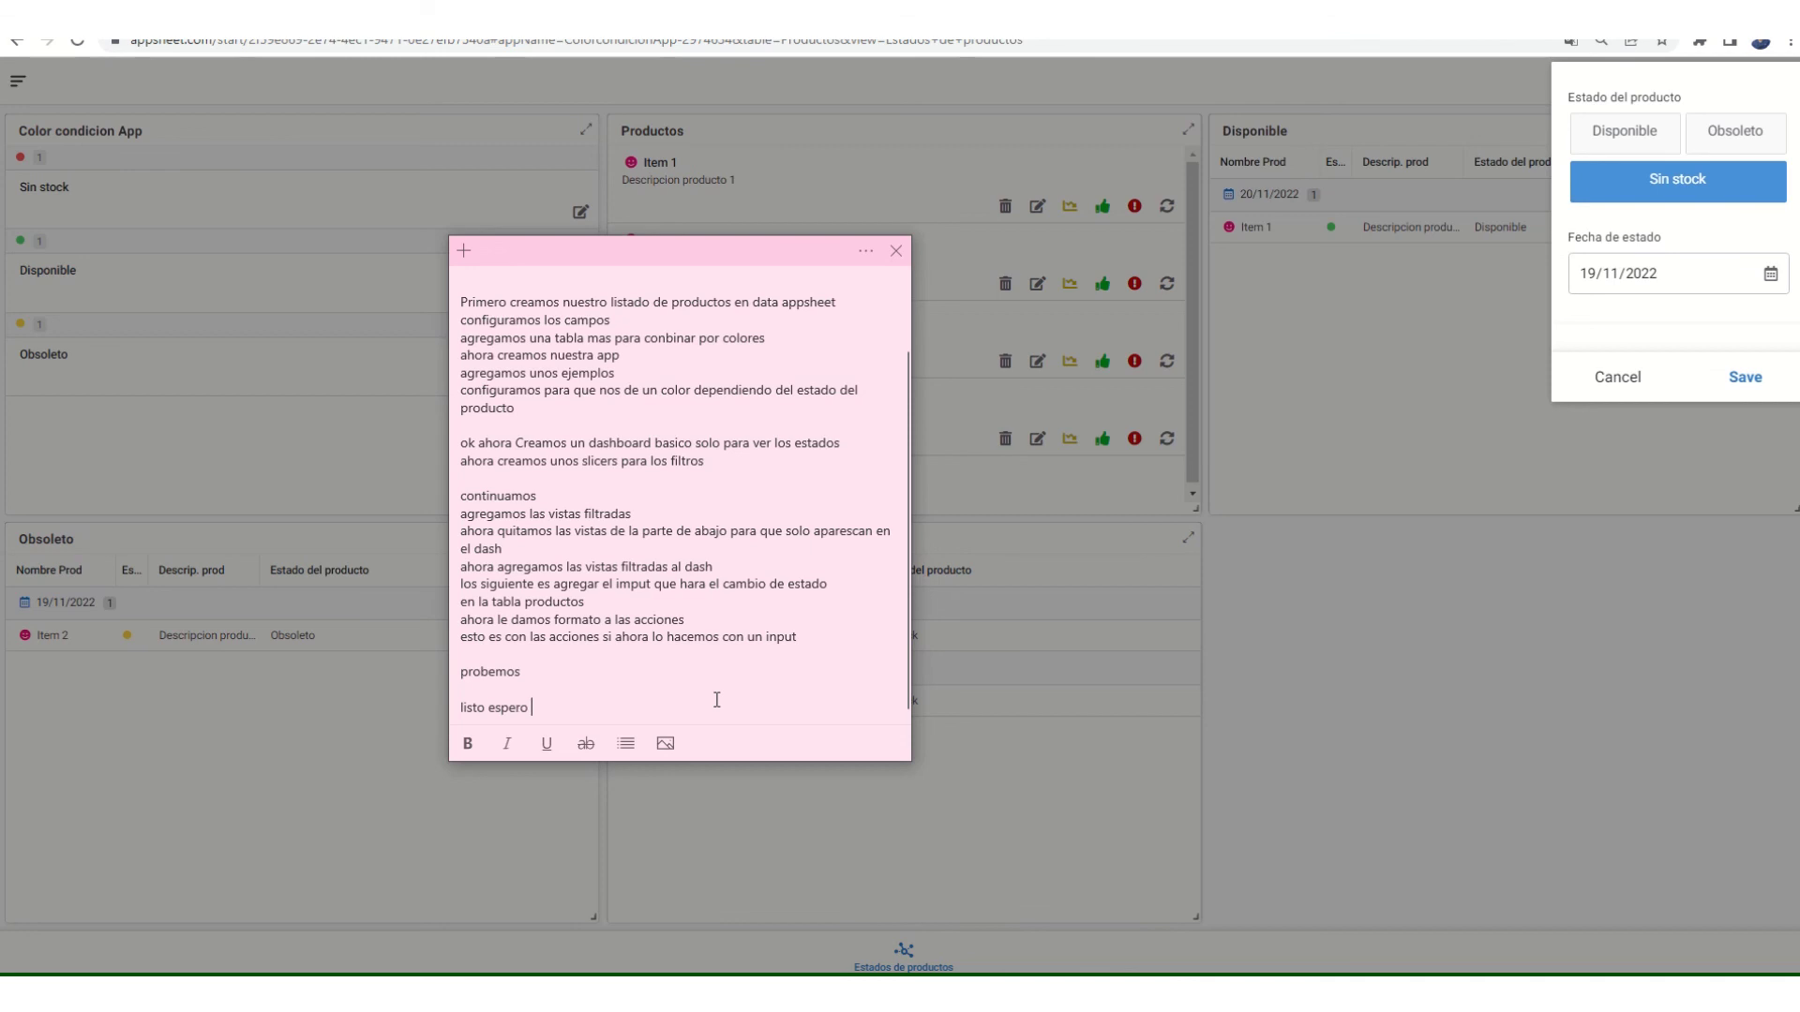
type("listo espero les haya gustado gracias..")
mouse_move(805, 49)
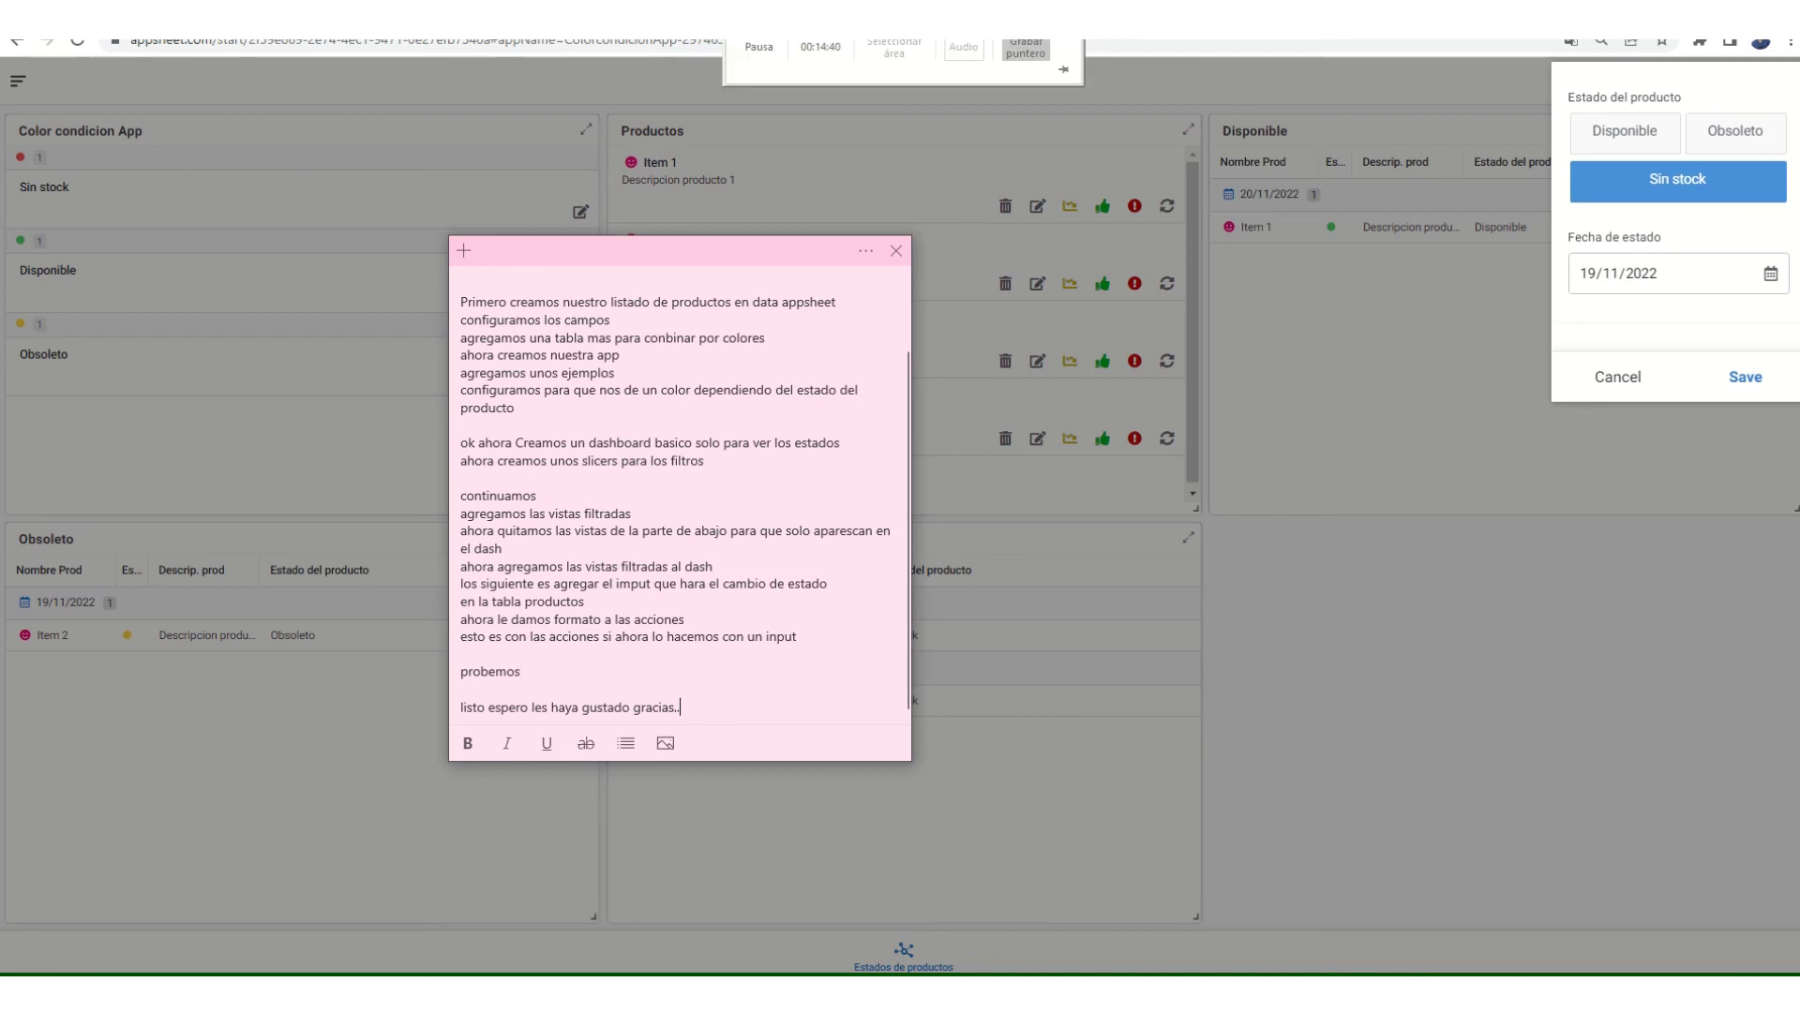